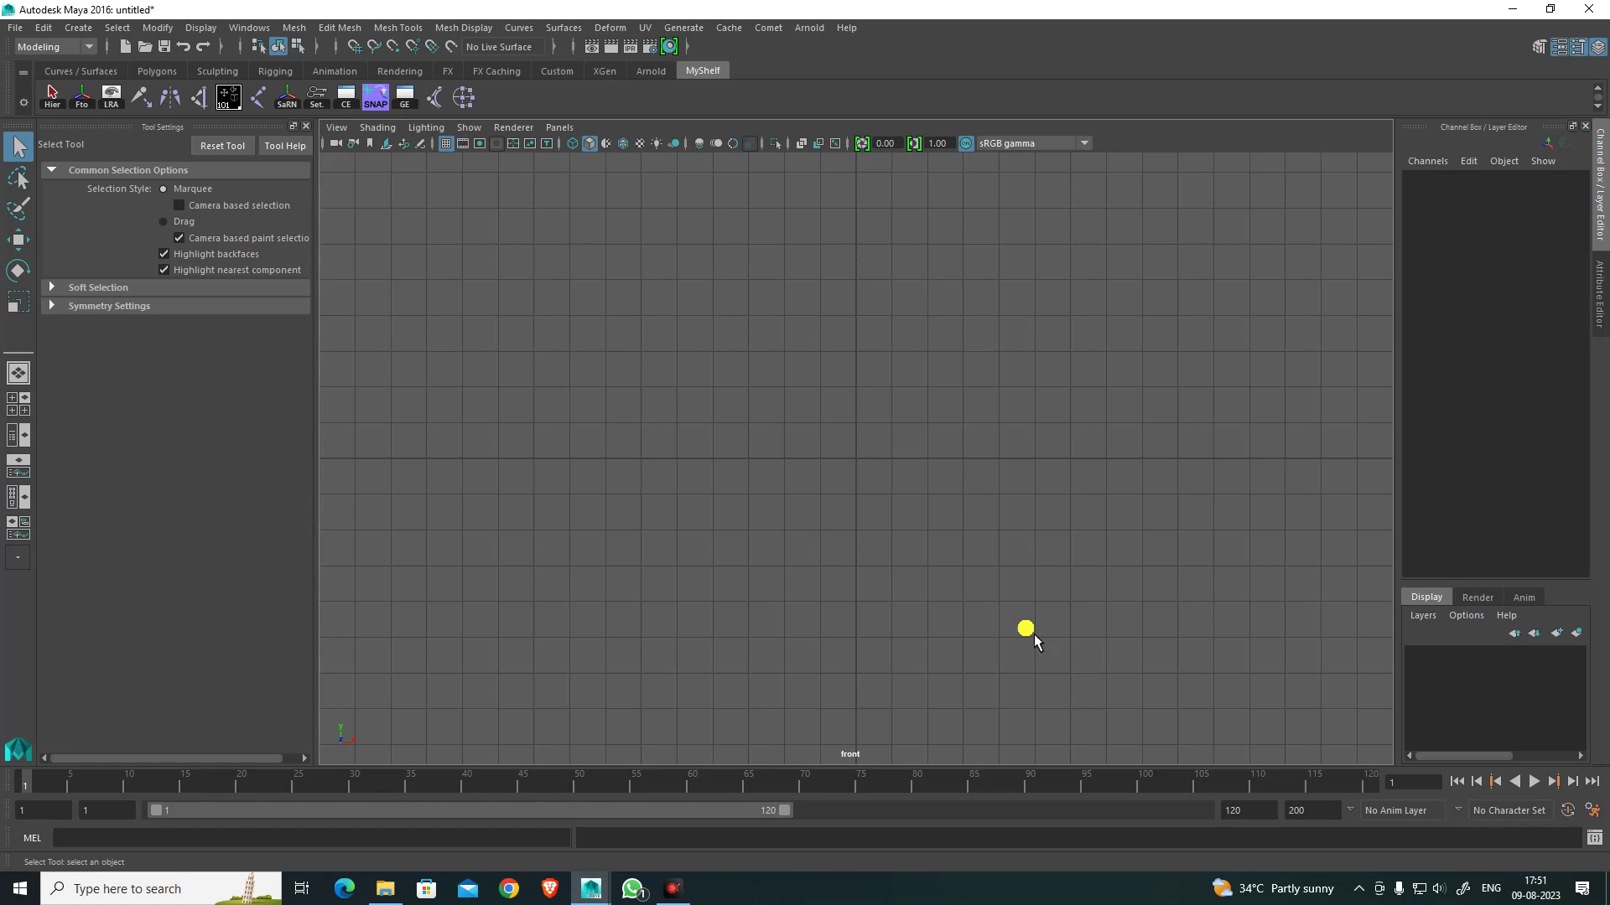
Step: Place a single joint near the vertical axis, just above the grid origin in the front view
scroll(1017, 635, "down", 2)
scroll(1002, 620, "up", 3)
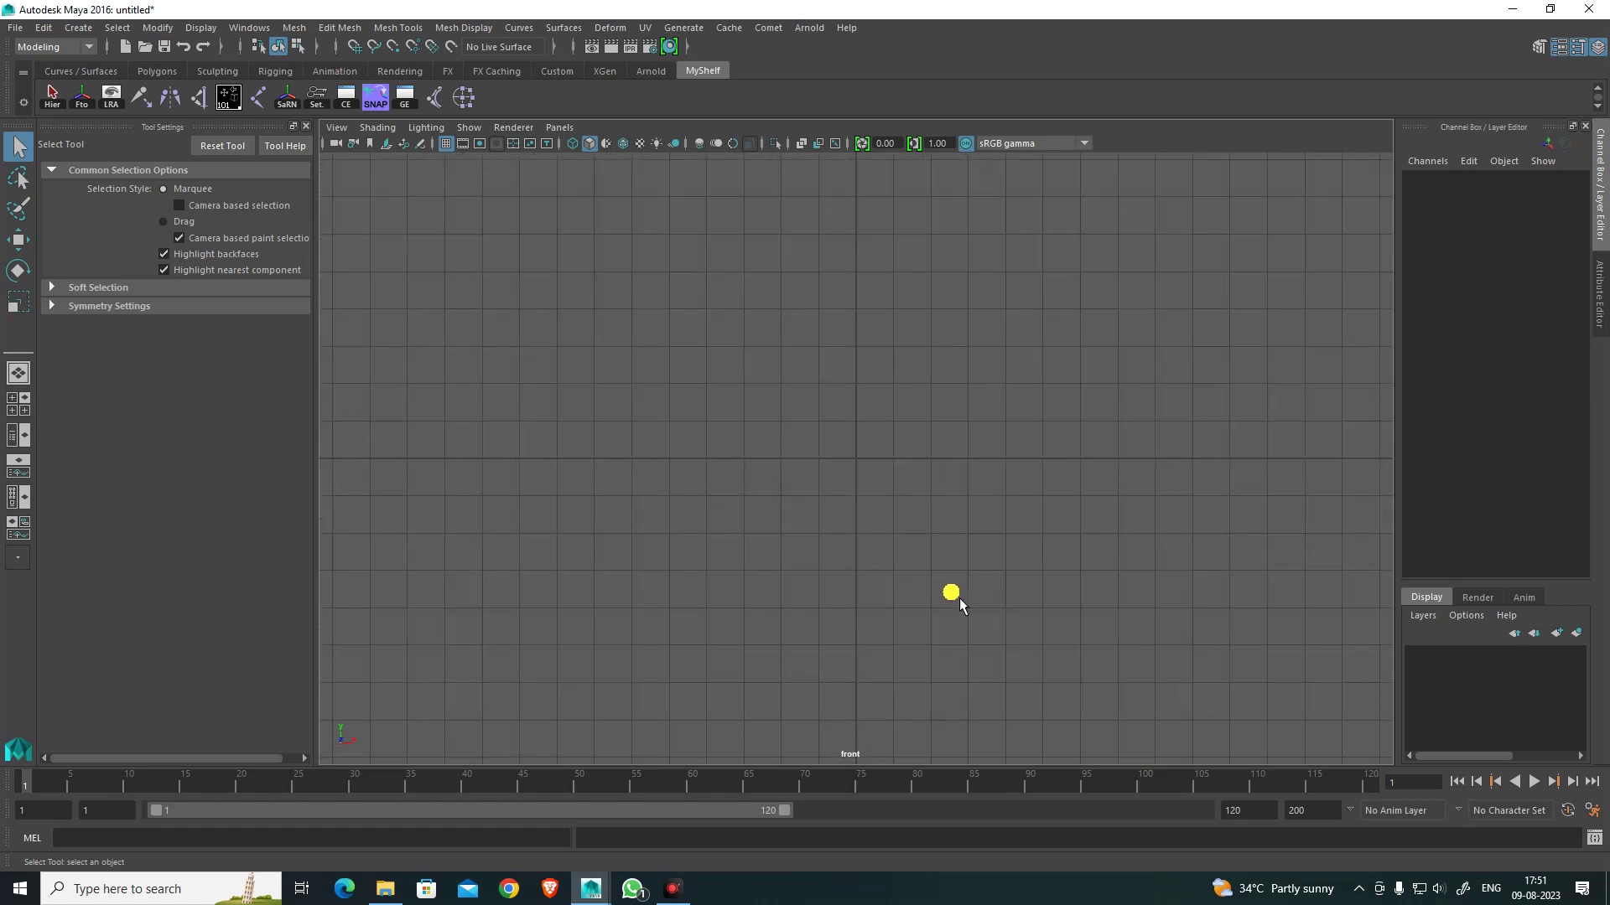
scroll(948, 583, "up", 1)
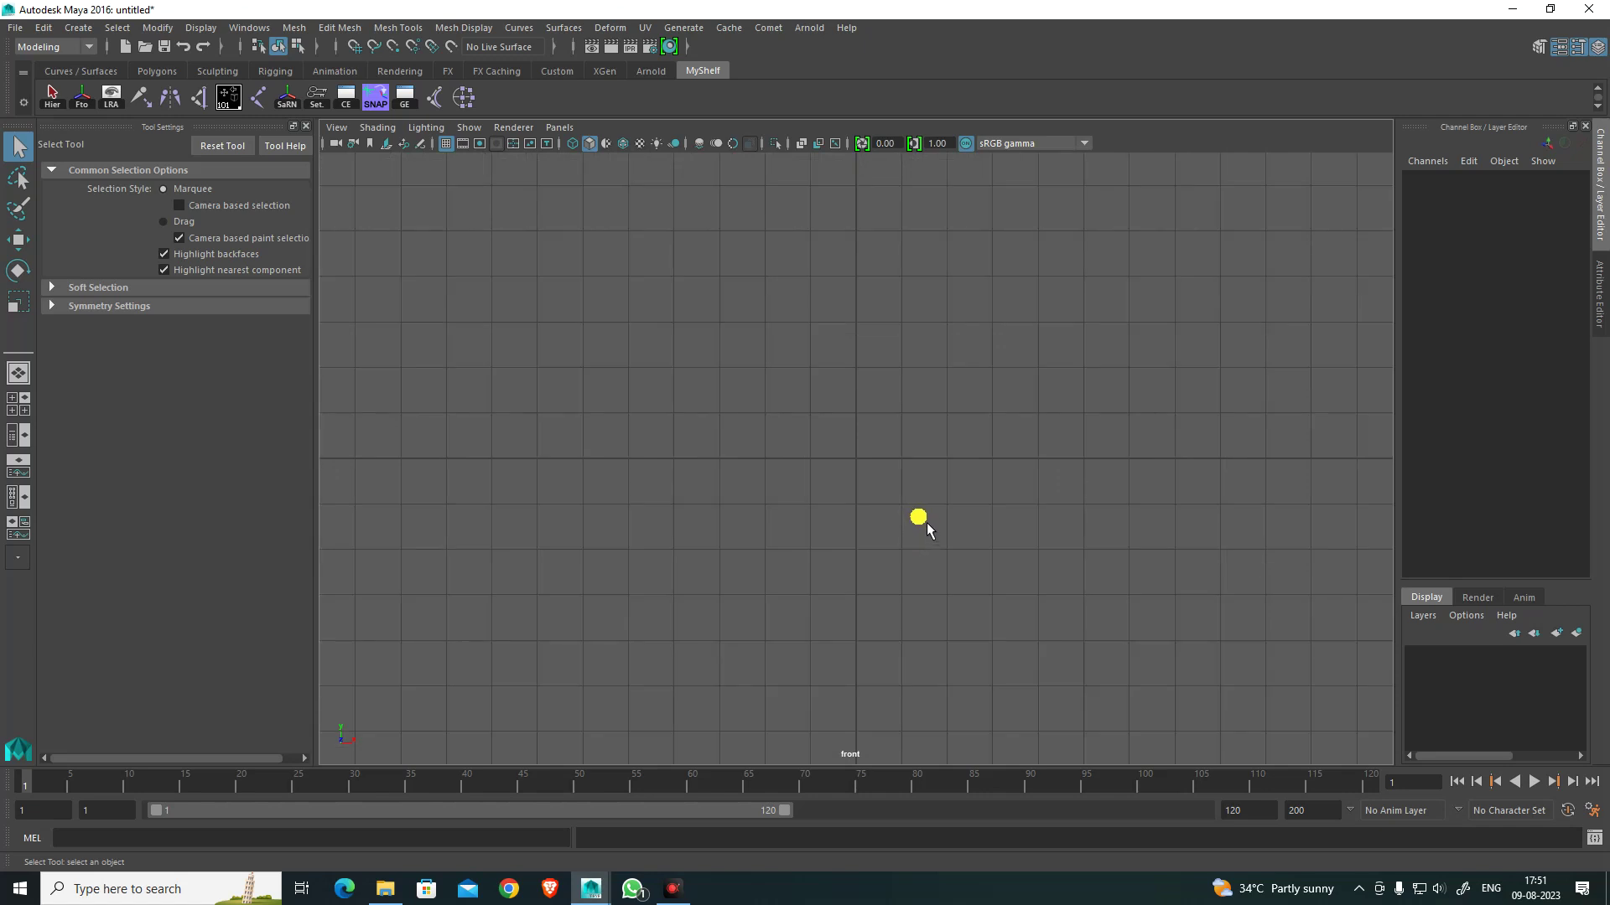
scroll(922, 521, "up", 1)
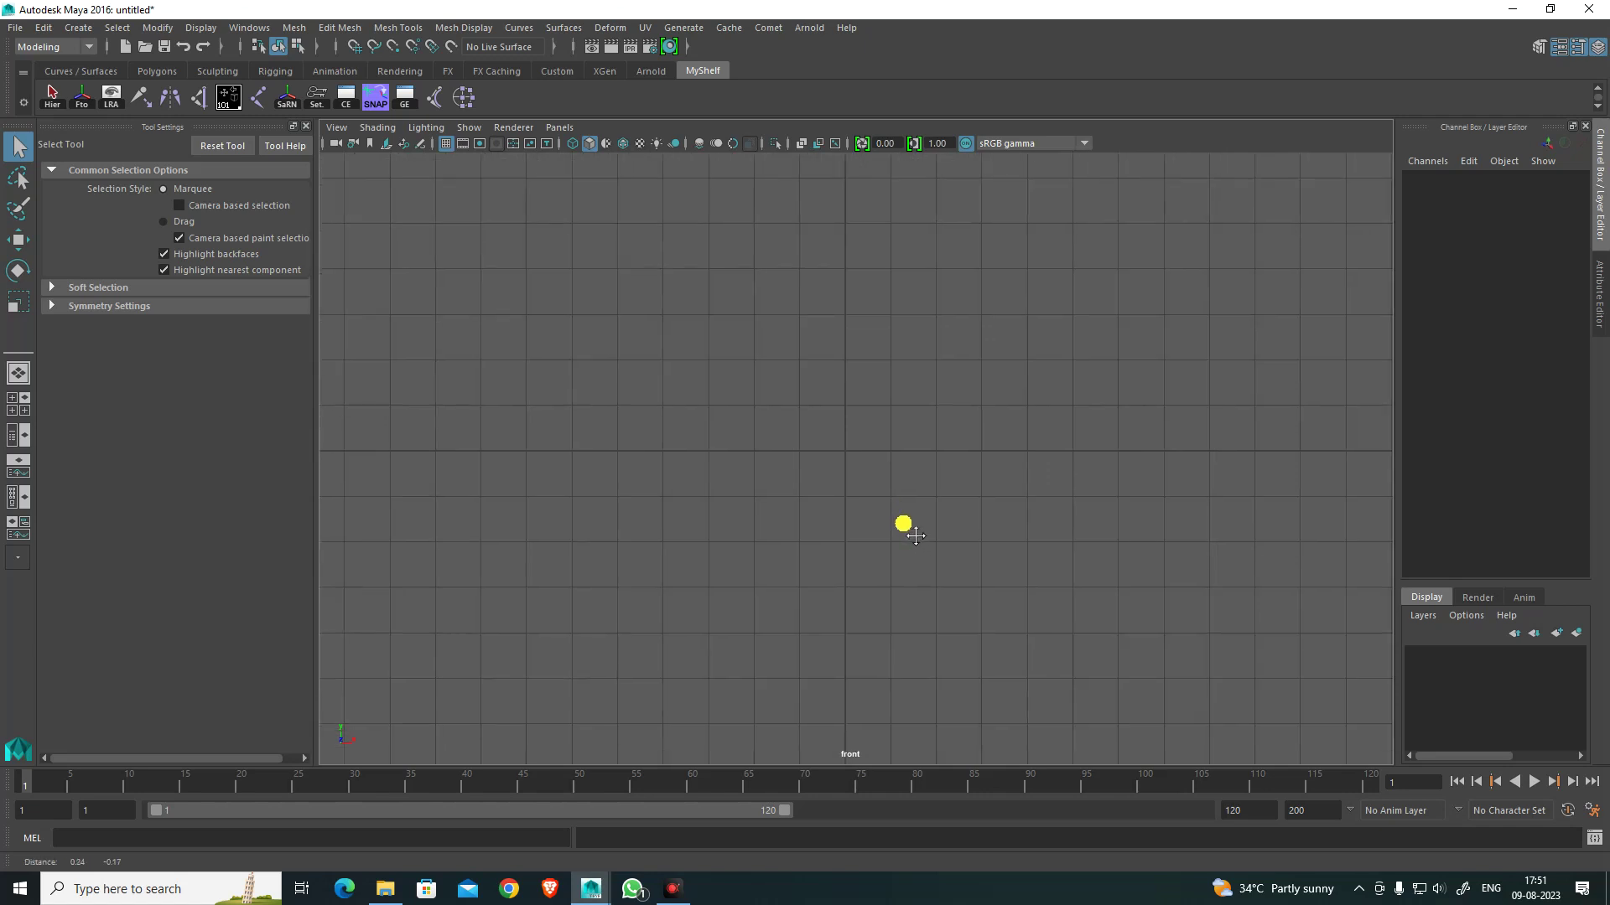
left_click(261, 99)
left_click(848, 400)
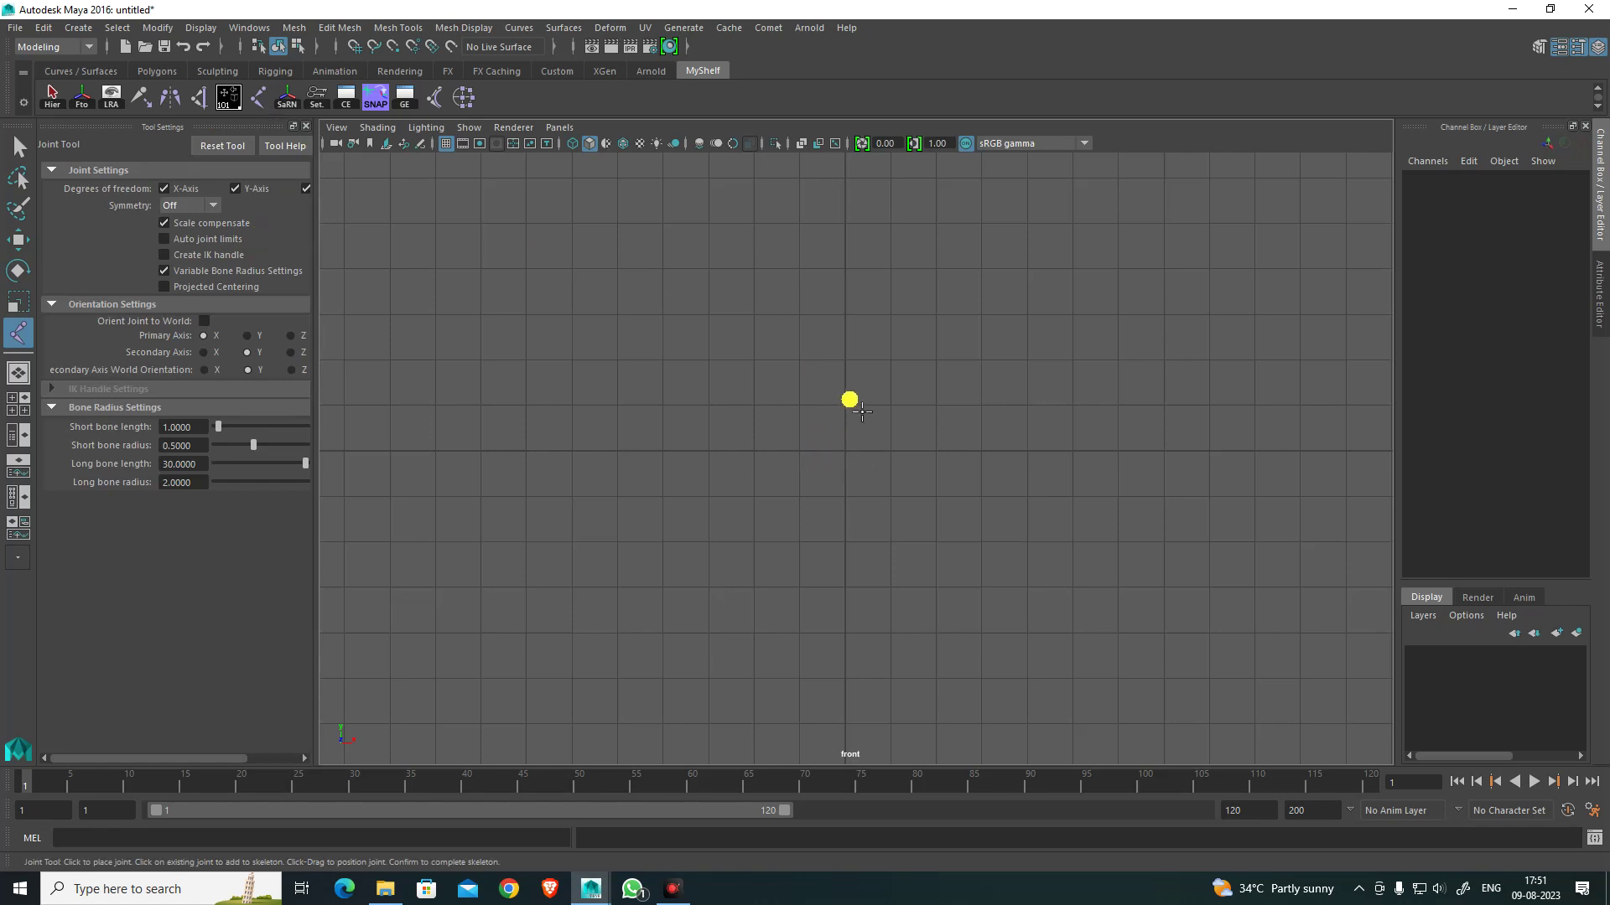
key("Return")
key("w")
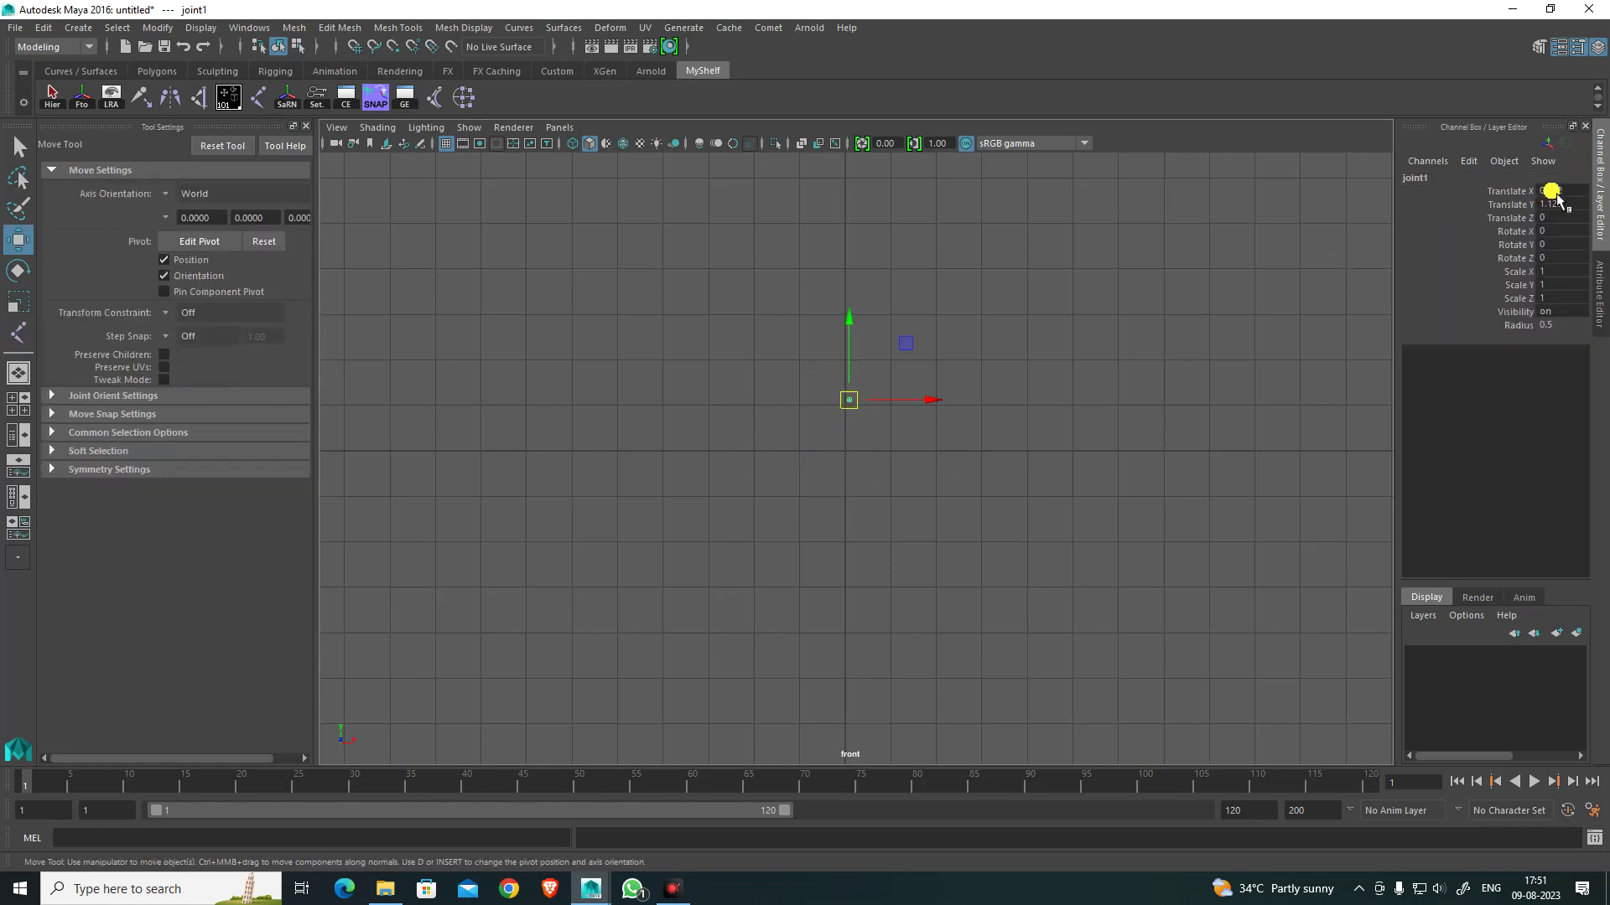
Step: Set the joint's Translate X and Translate Y to 0
left_click_drag(1552, 192, 1555, 202)
type("0")
key("Return")
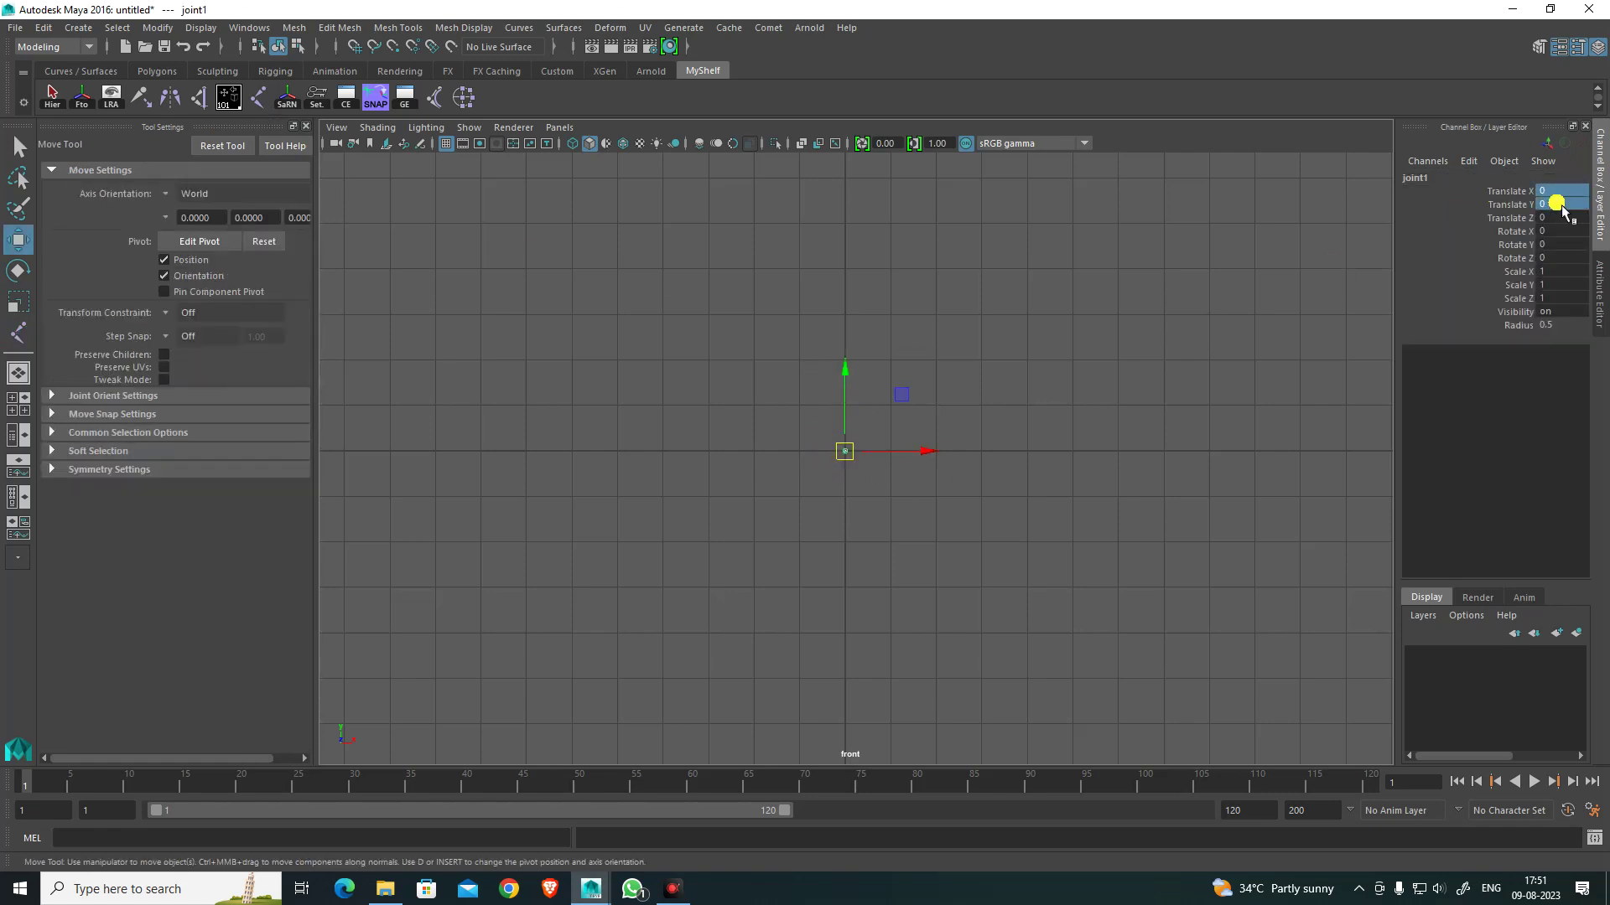
Step: Set the radius of the joint at the origin to 1
scroll(998, 498, "up", 2)
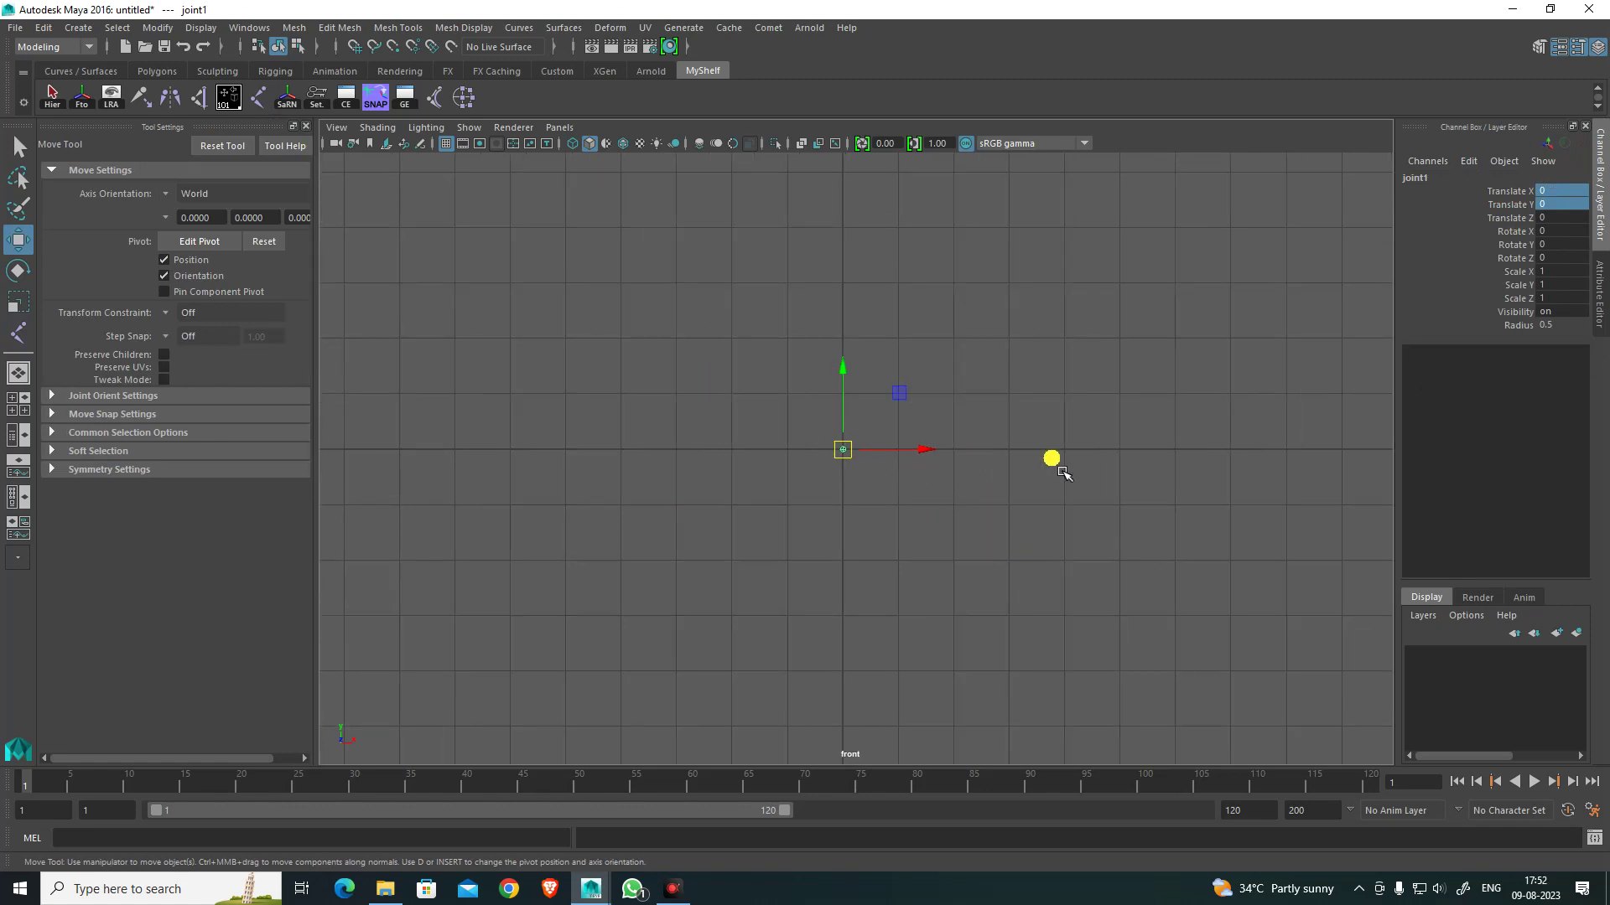
scroll(1063, 472, "down", 1)
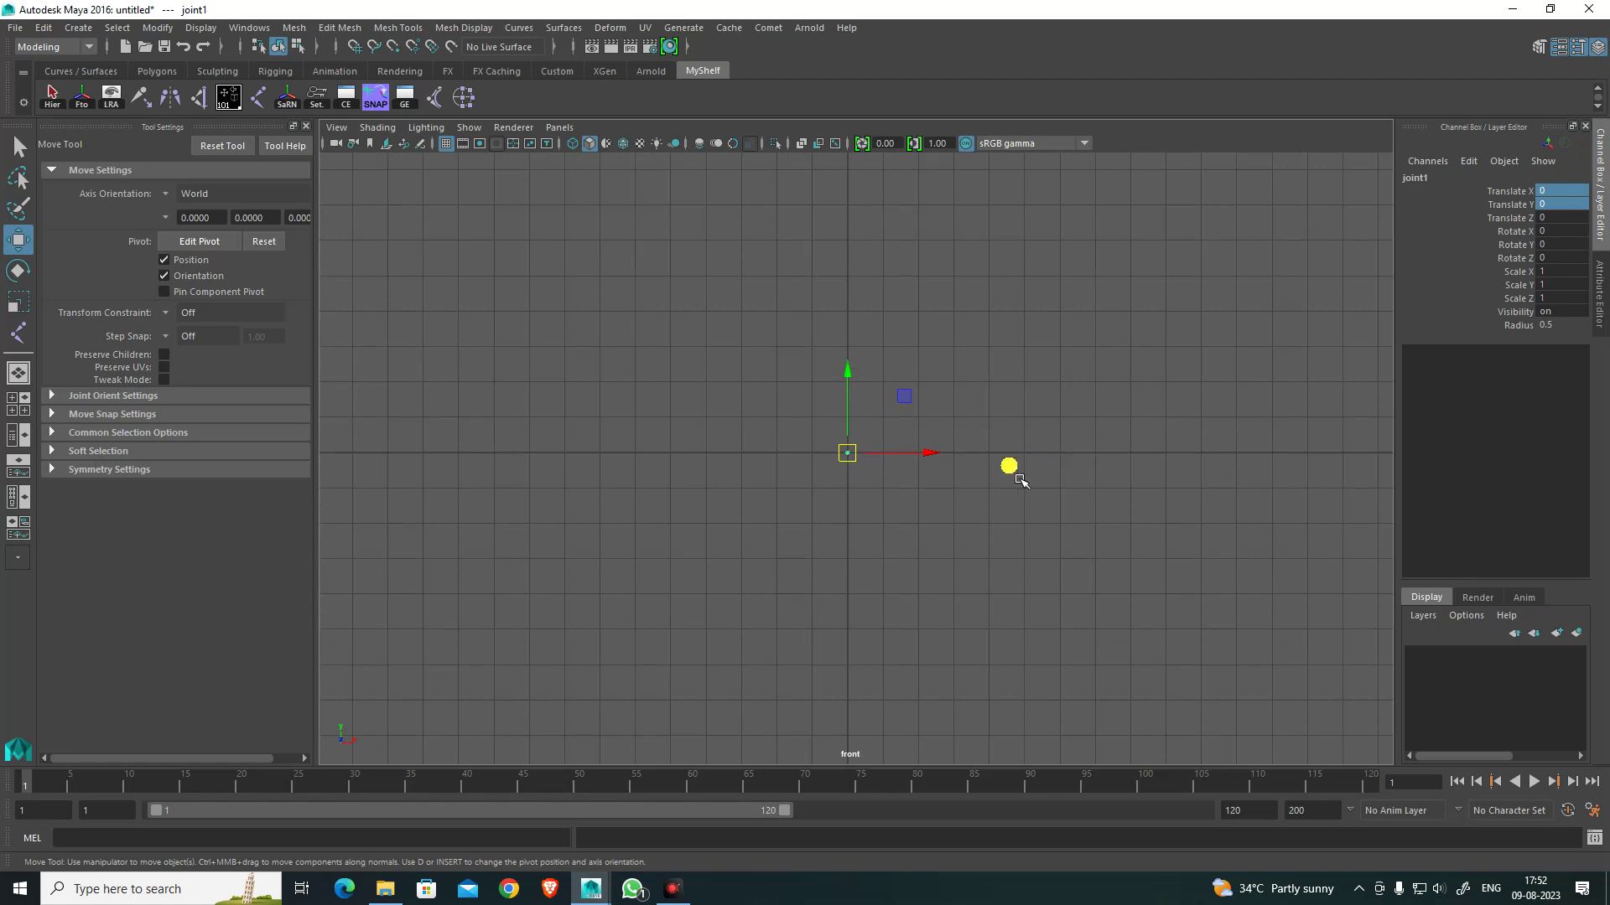
scroll(928, 493, "up", 1)
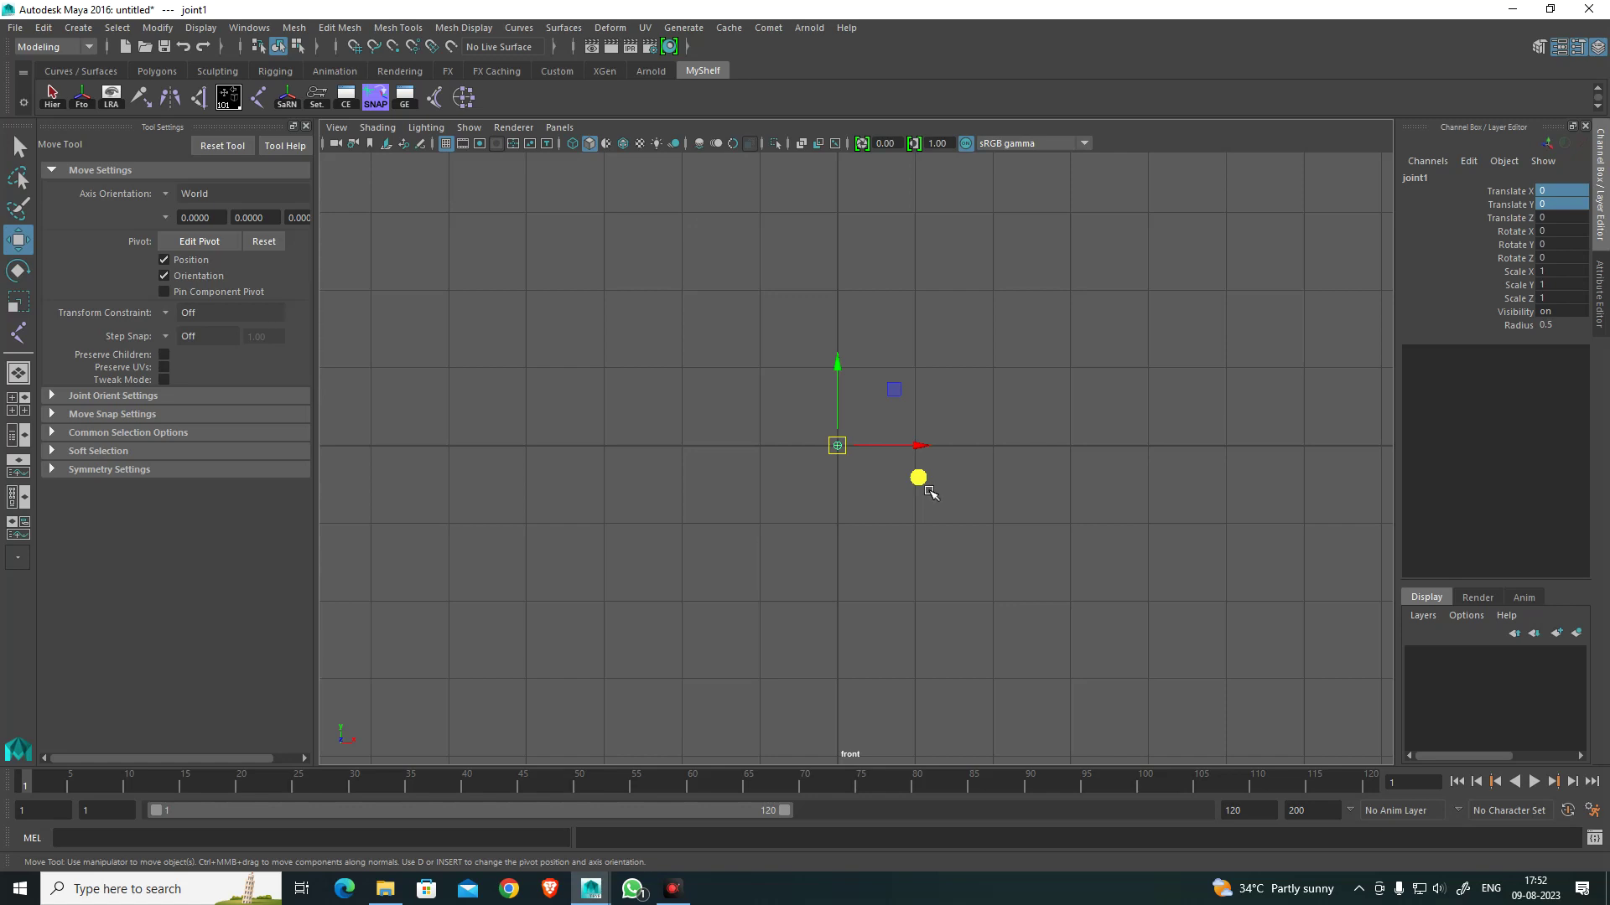
left_click(1559, 326)
type("1")
key("Return")
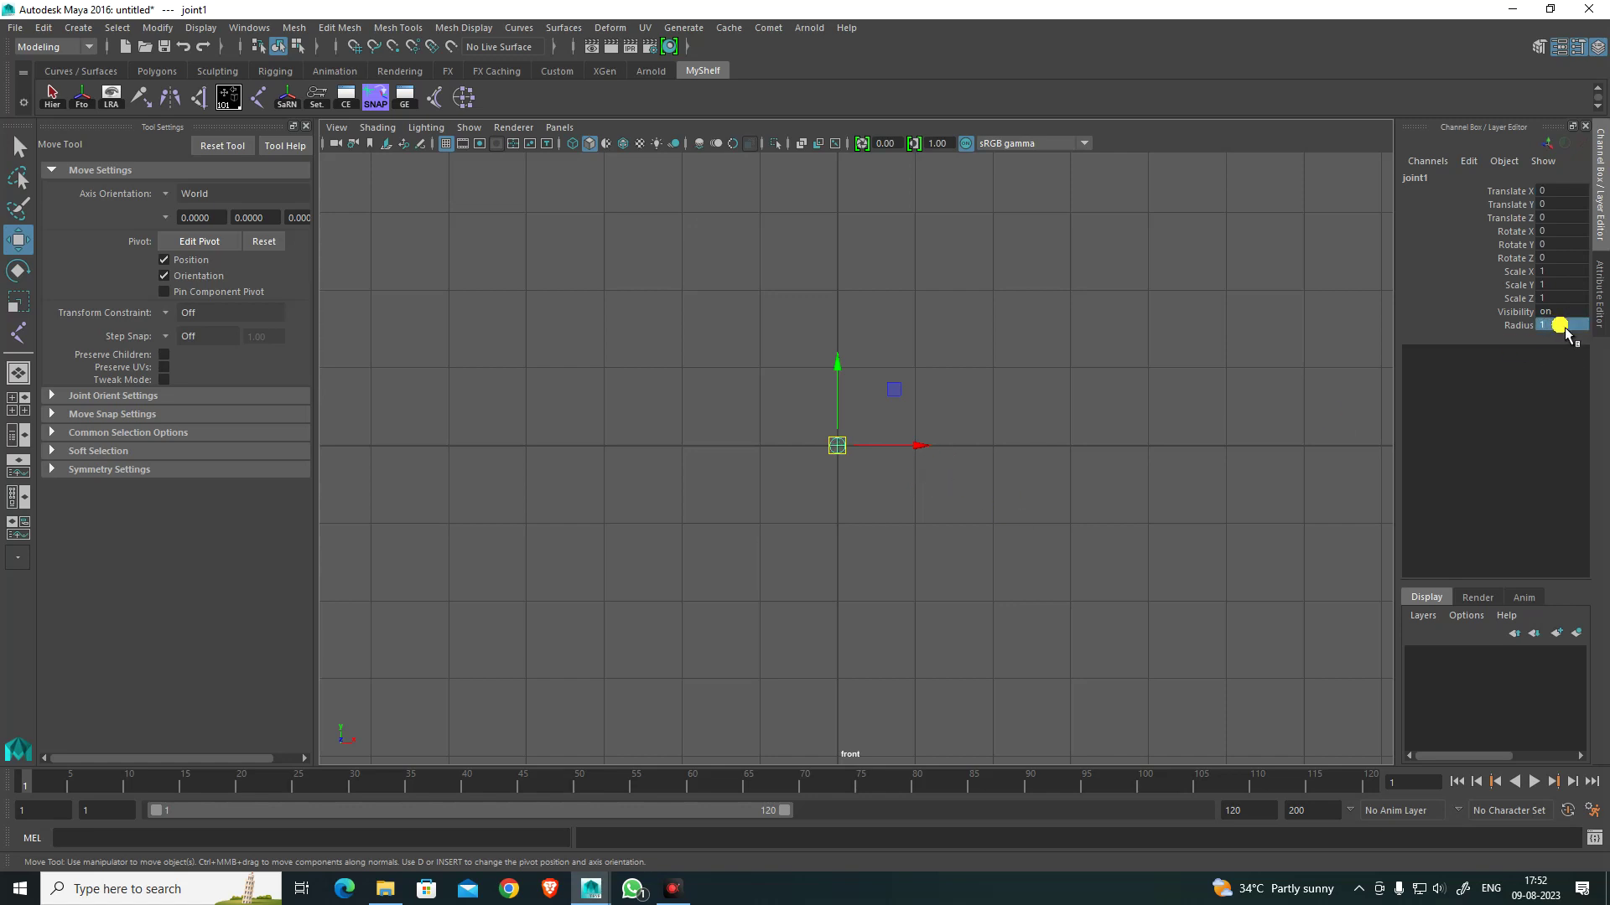
Step: Duplicate the origin joint straight up and set the copy's Translate Y to 3
middle_click_drag(971, 503, 934, 508, "alt+shift")
left_click(932, 508)
left_click_drag(757, 446, 903, 521)
left_click(1006, 423)
middle_click_drag(862, 461, 847, 509, "alt")
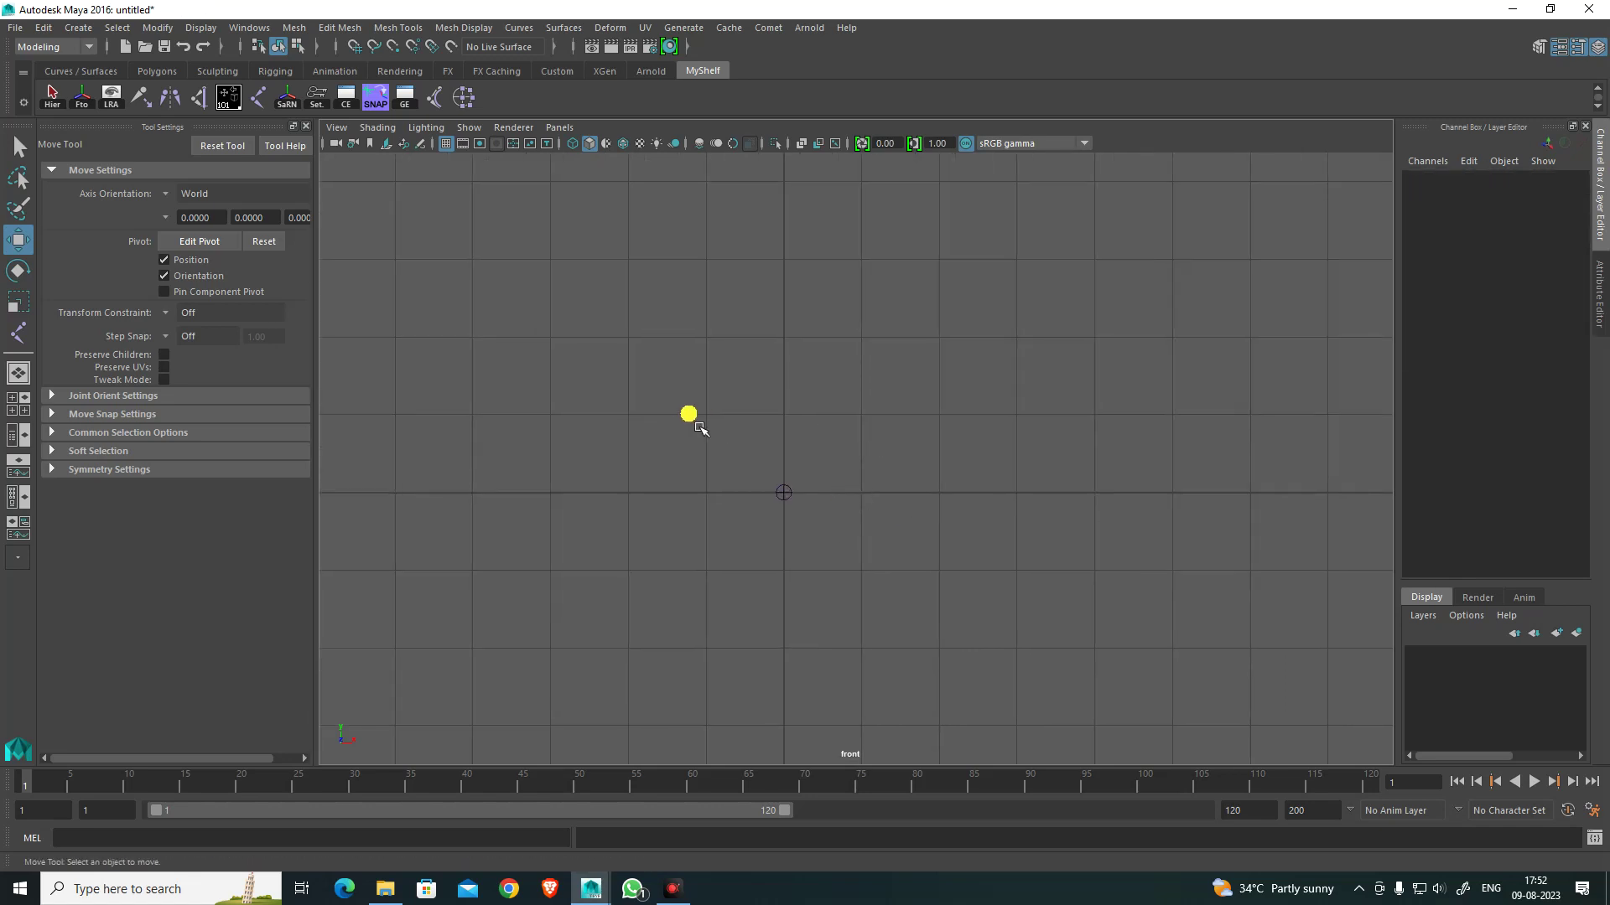
left_click_drag(699, 428, 883, 588)
middle_click_drag(918, 514, 907, 548, "alt")
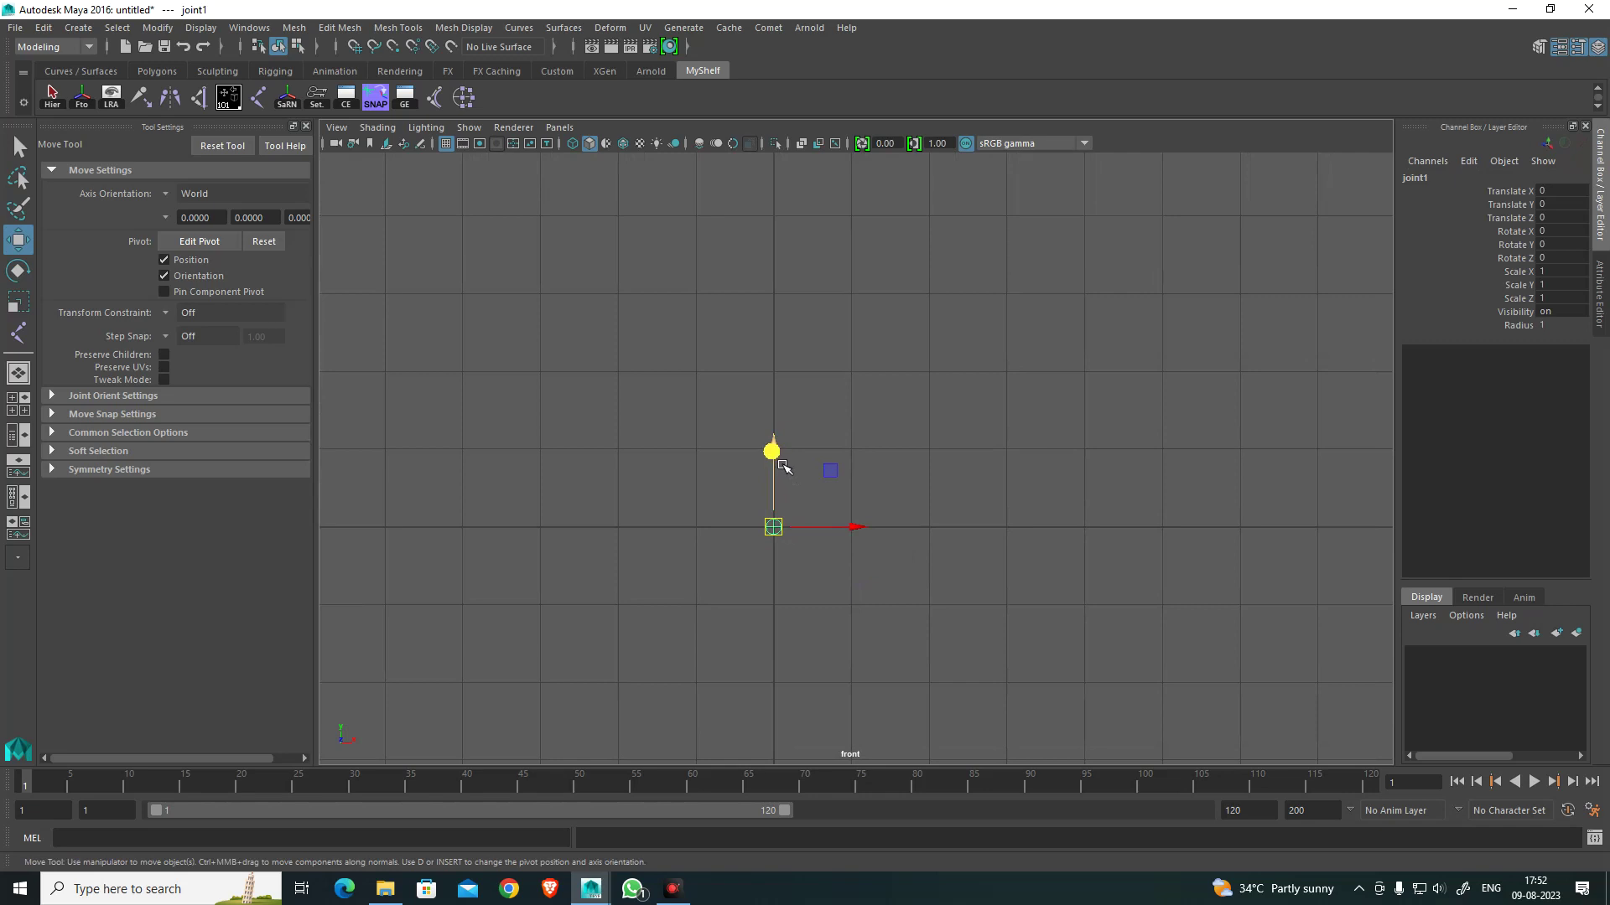
left_click_drag(809, 549, 799, 302)
left_click(1566, 205)
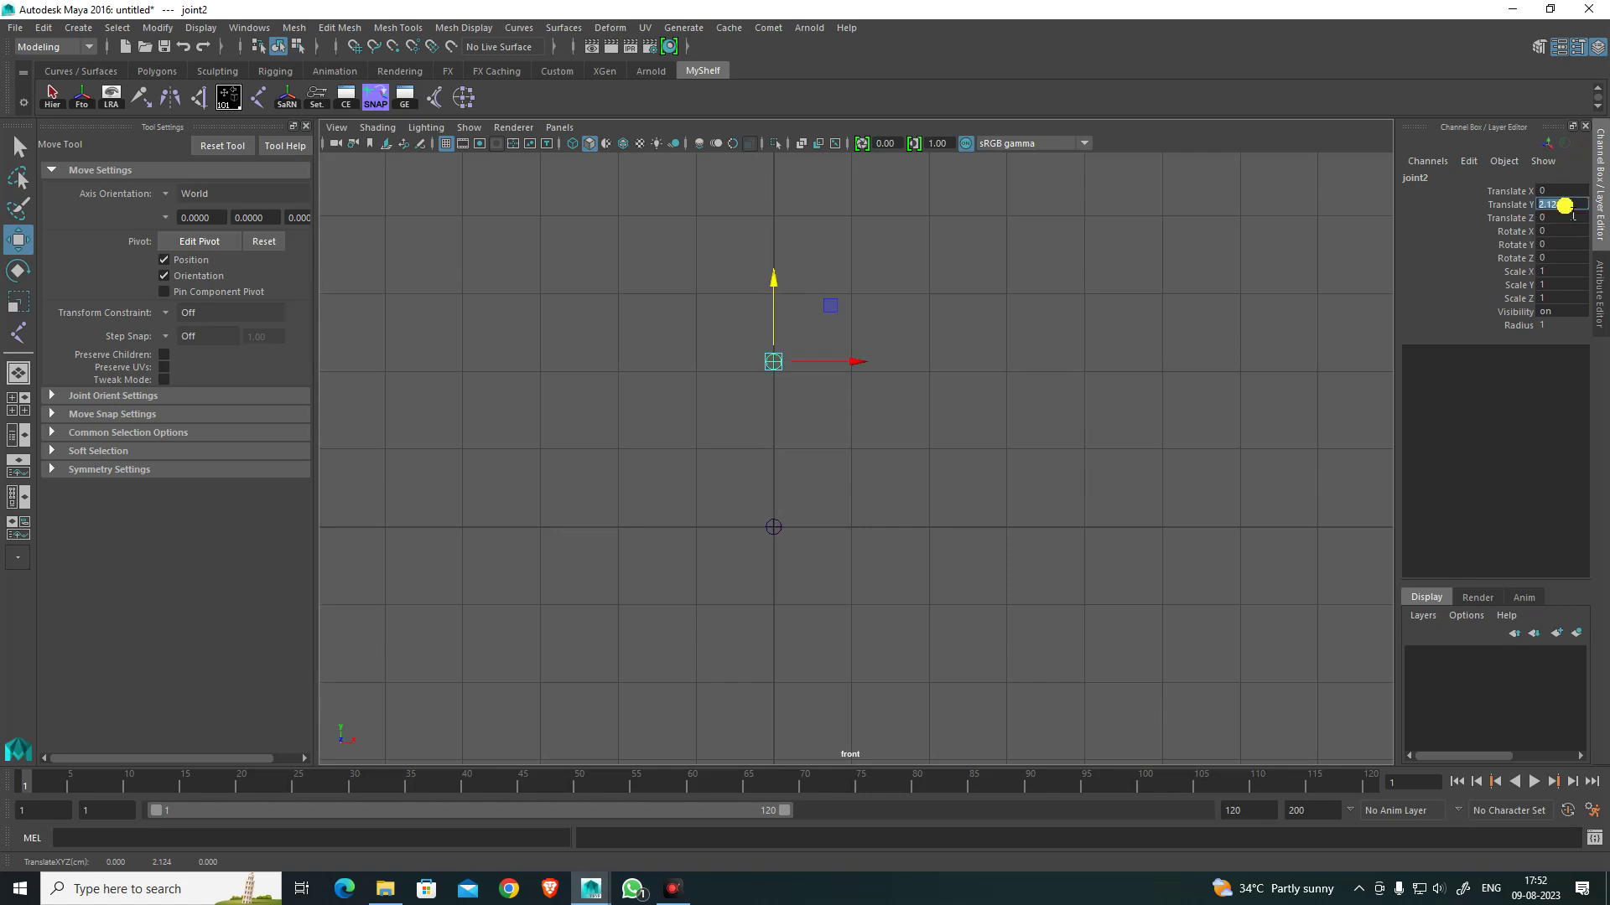
type("3")
key("Return")
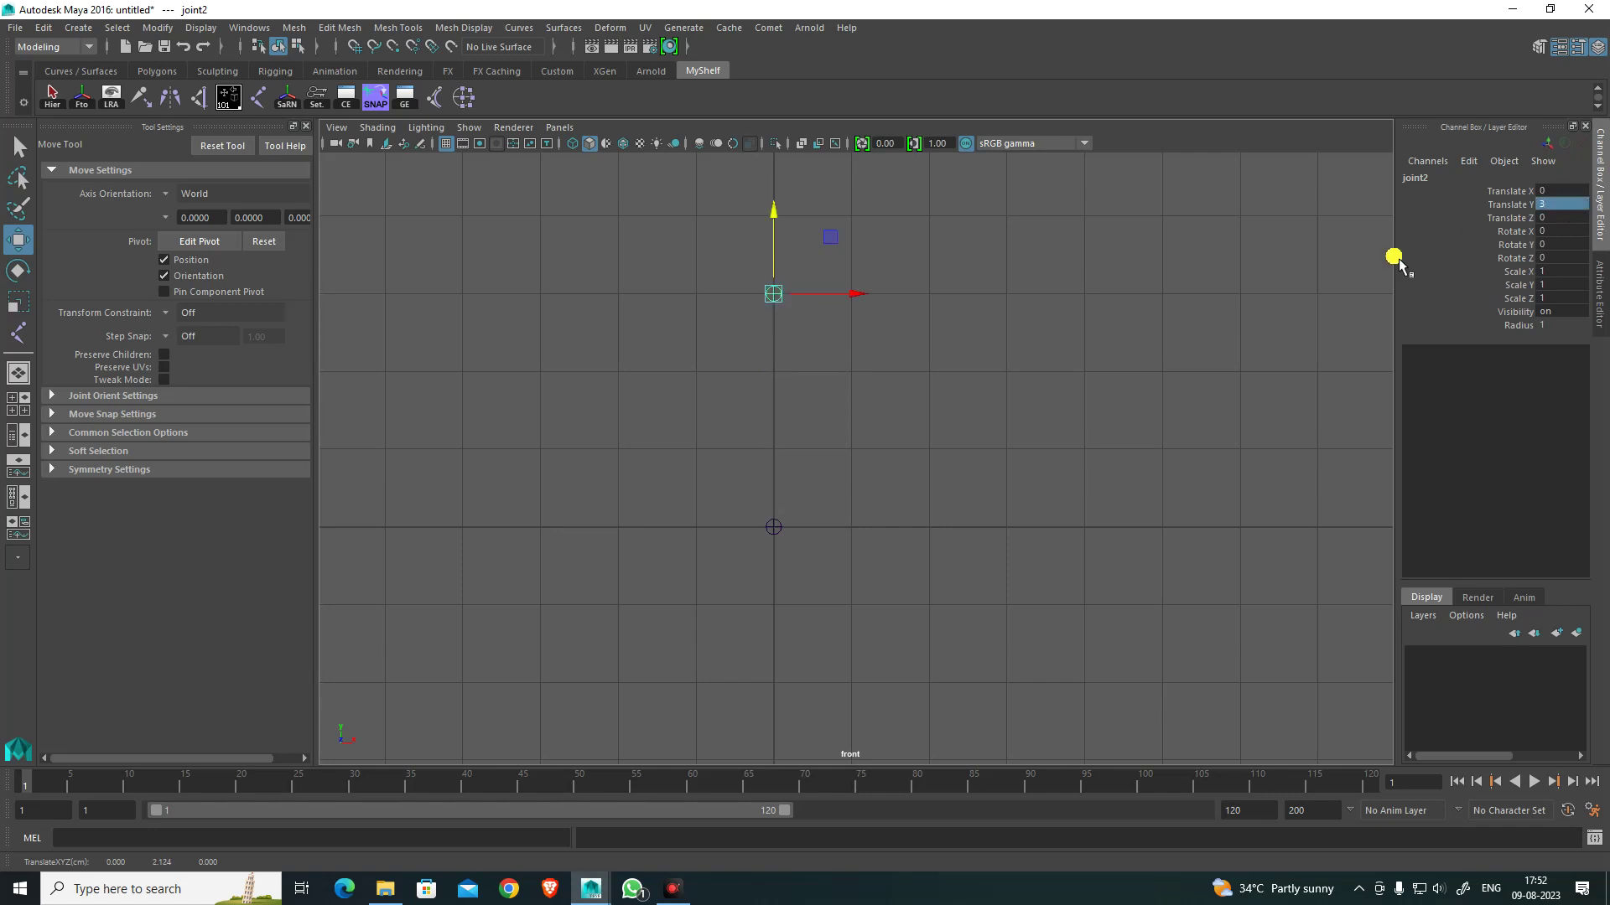
Step: Repeat the duplicate with transform three times to stack further joints at Translate Y 6, 9 and 12
scroll(1122, 478, "down", 5)
middle_click_drag(1068, 434, 961, 592, "alt")
scroll(1010, 564, "up", 2)
key("shift+d")
scroll(989, 564, "down", 4)
scroll(1004, 557, "up", 3)
key("shift+d")
key("shift+d")
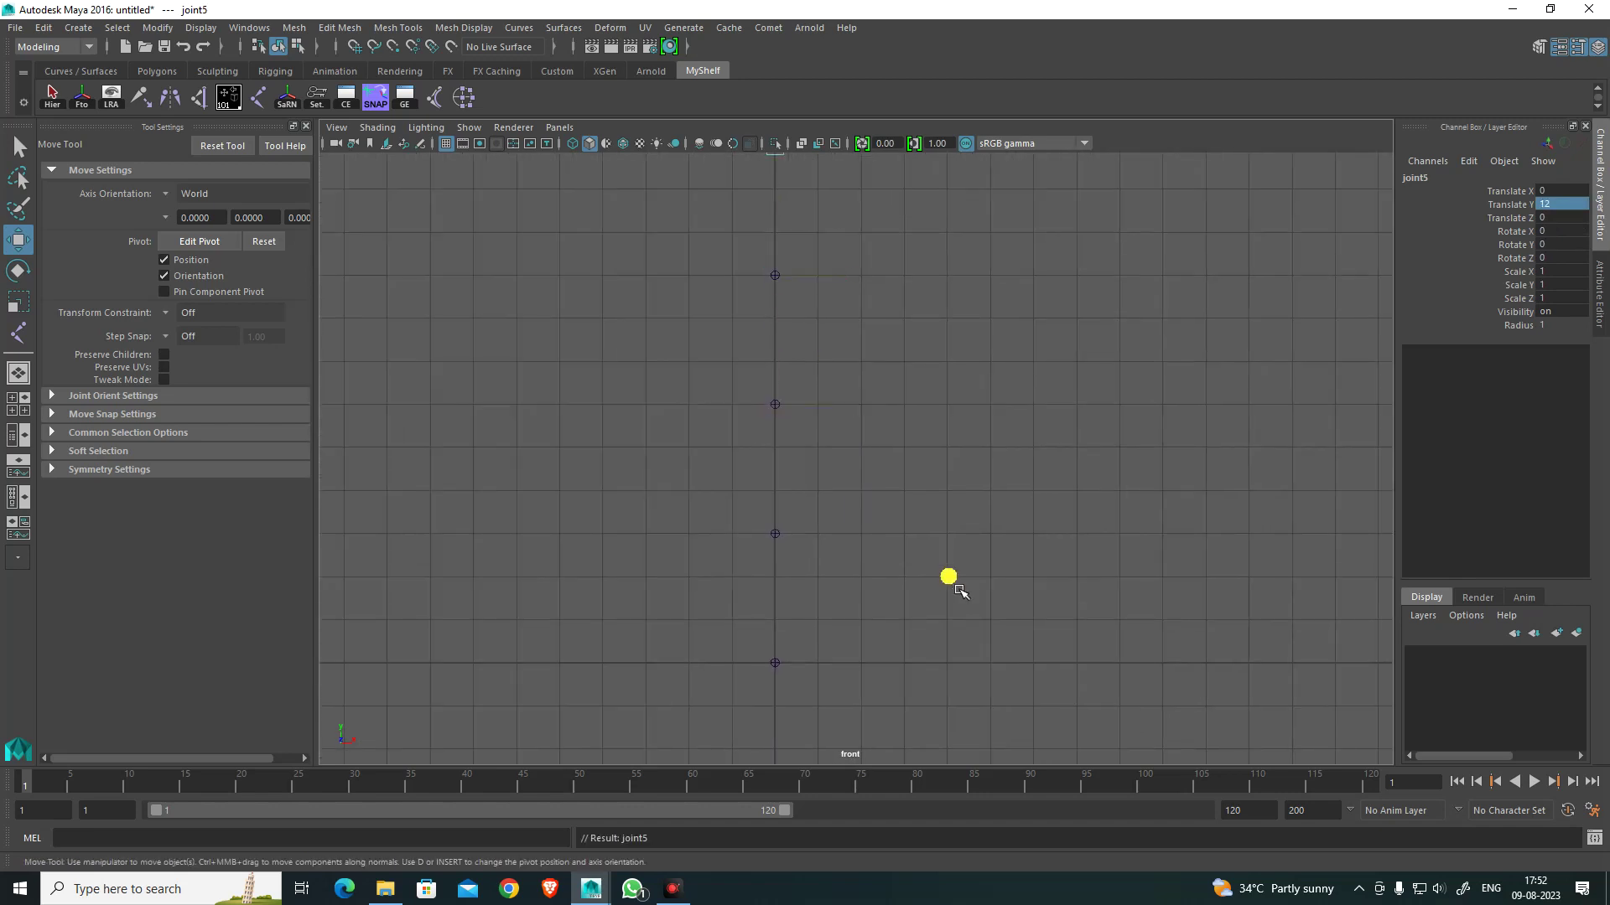
Step: Parent the topmost joint under the joint directly below it, at a height of 9
scroll(961, 591, "down", 4)
scroll(855, 495, "up", 3)
middle_click_drag(884, 174, 870, 482, "alt")
left_click(870, 482)
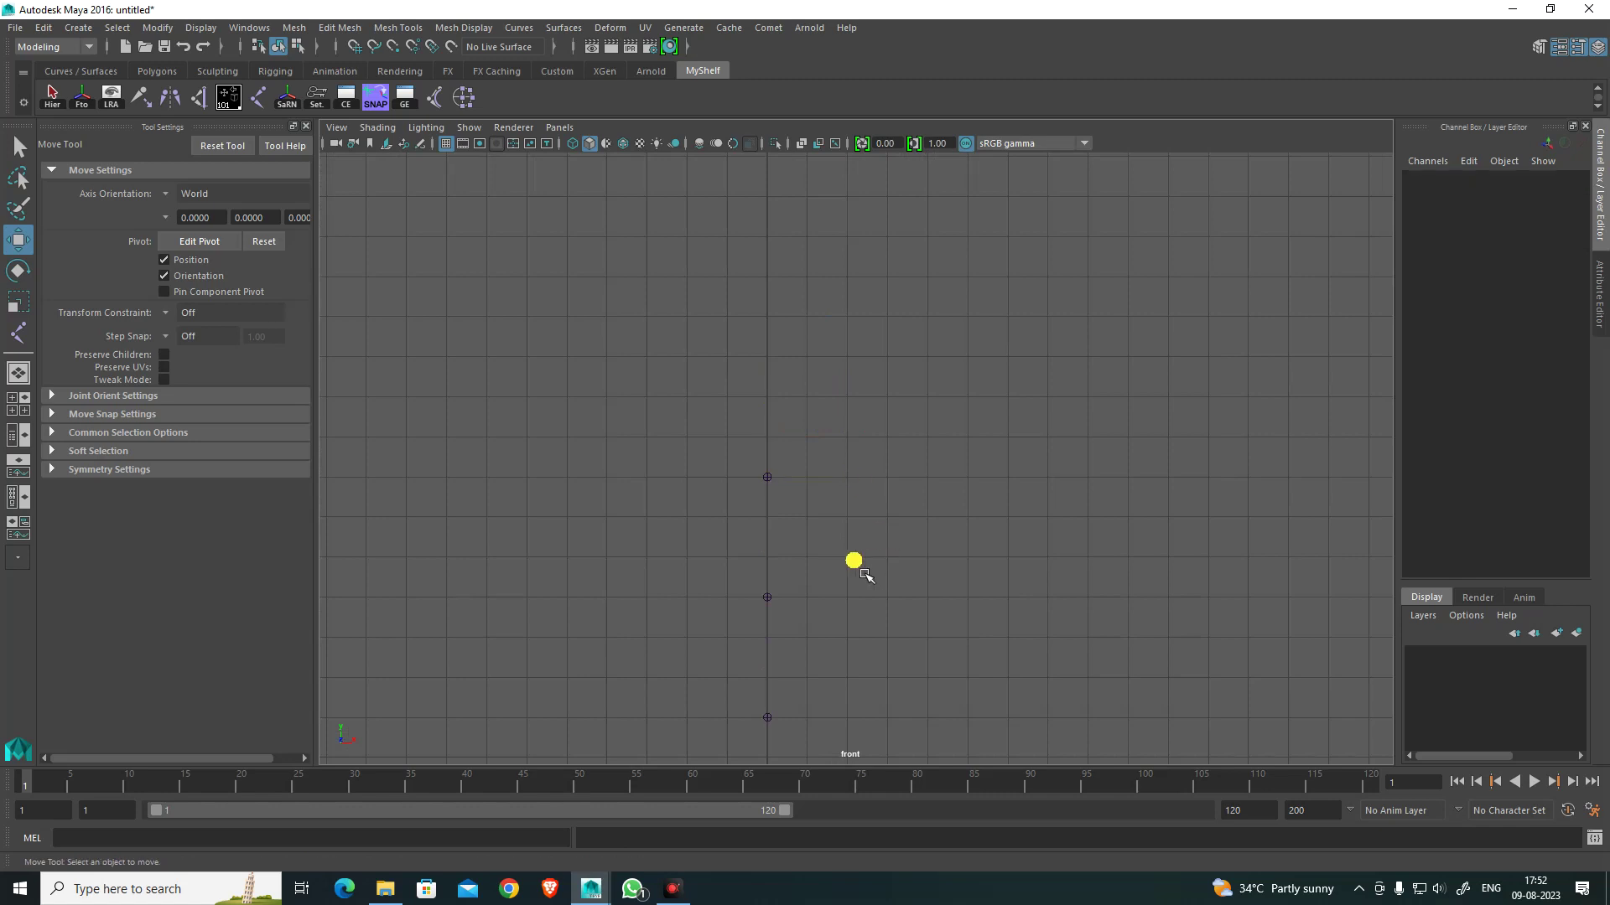
scroll(864, 573, "up", 2)
middle_click_drag(842, 568, 869, 463, "alt")
left_click_drag(743, 336, 800, 387)
middle_click_drag(837, 523, 867, 426, "alt")
left_click_drag(765, 398, 893, 468, "shift")
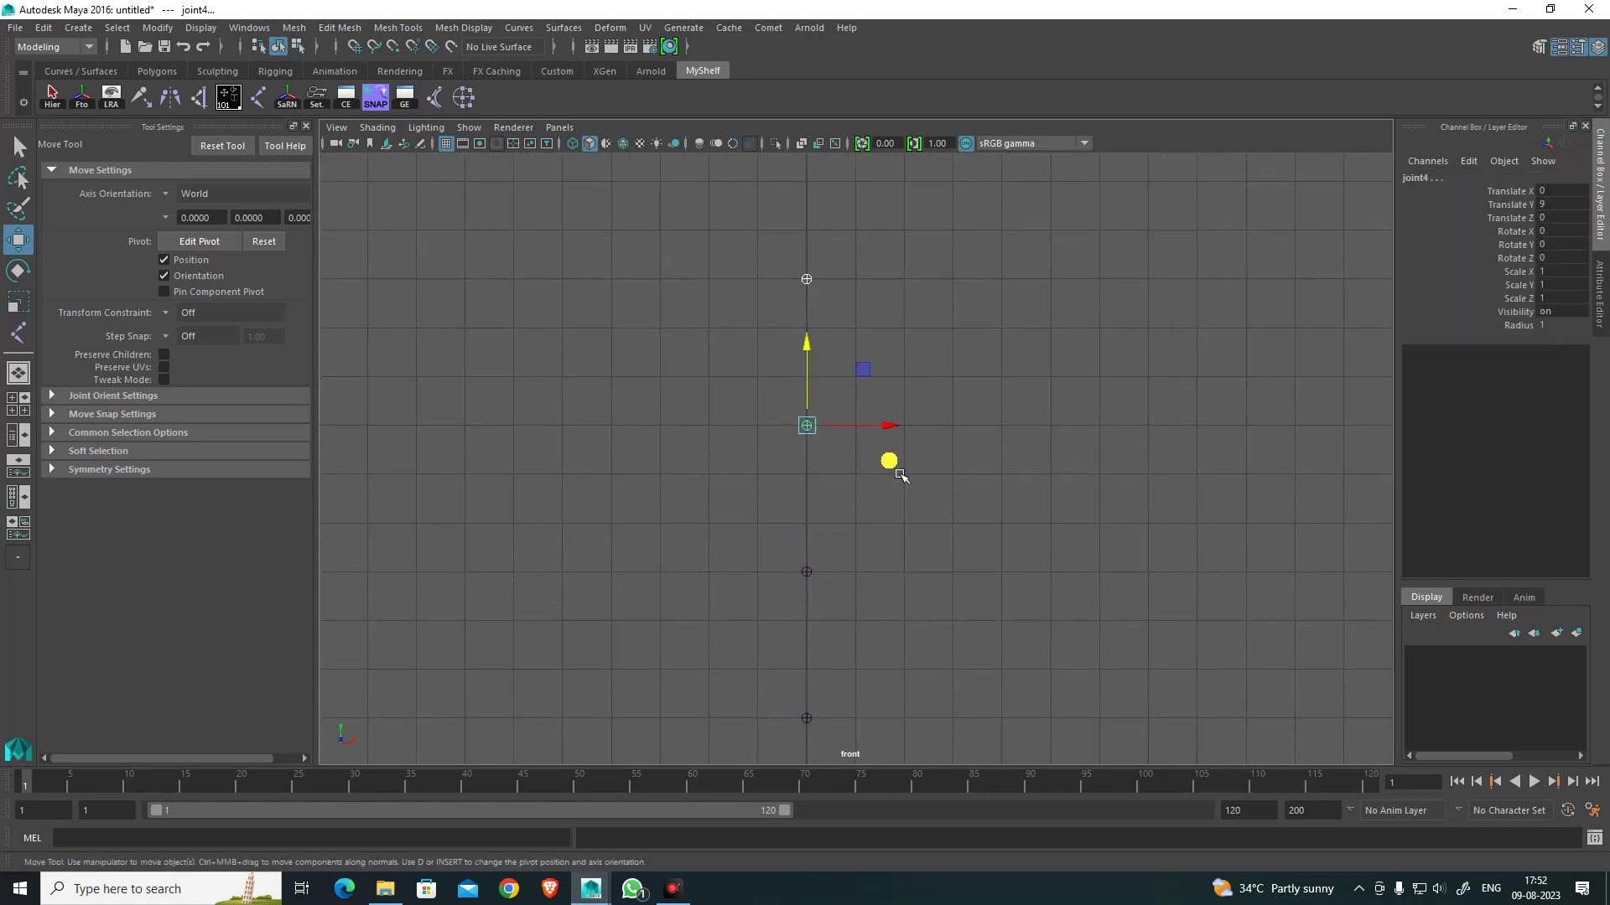
key("p")
left_click(908, 521)
Step: Parent the joint at height 9 under the joint at height 6
left_click_drag(709, 388, 887, 493)
middle_click_drag(930, 537, 933, 401, "alt")
left_click_drag(792, 410, 880, 470, "shift")
key("p")
left_click(907, 530)
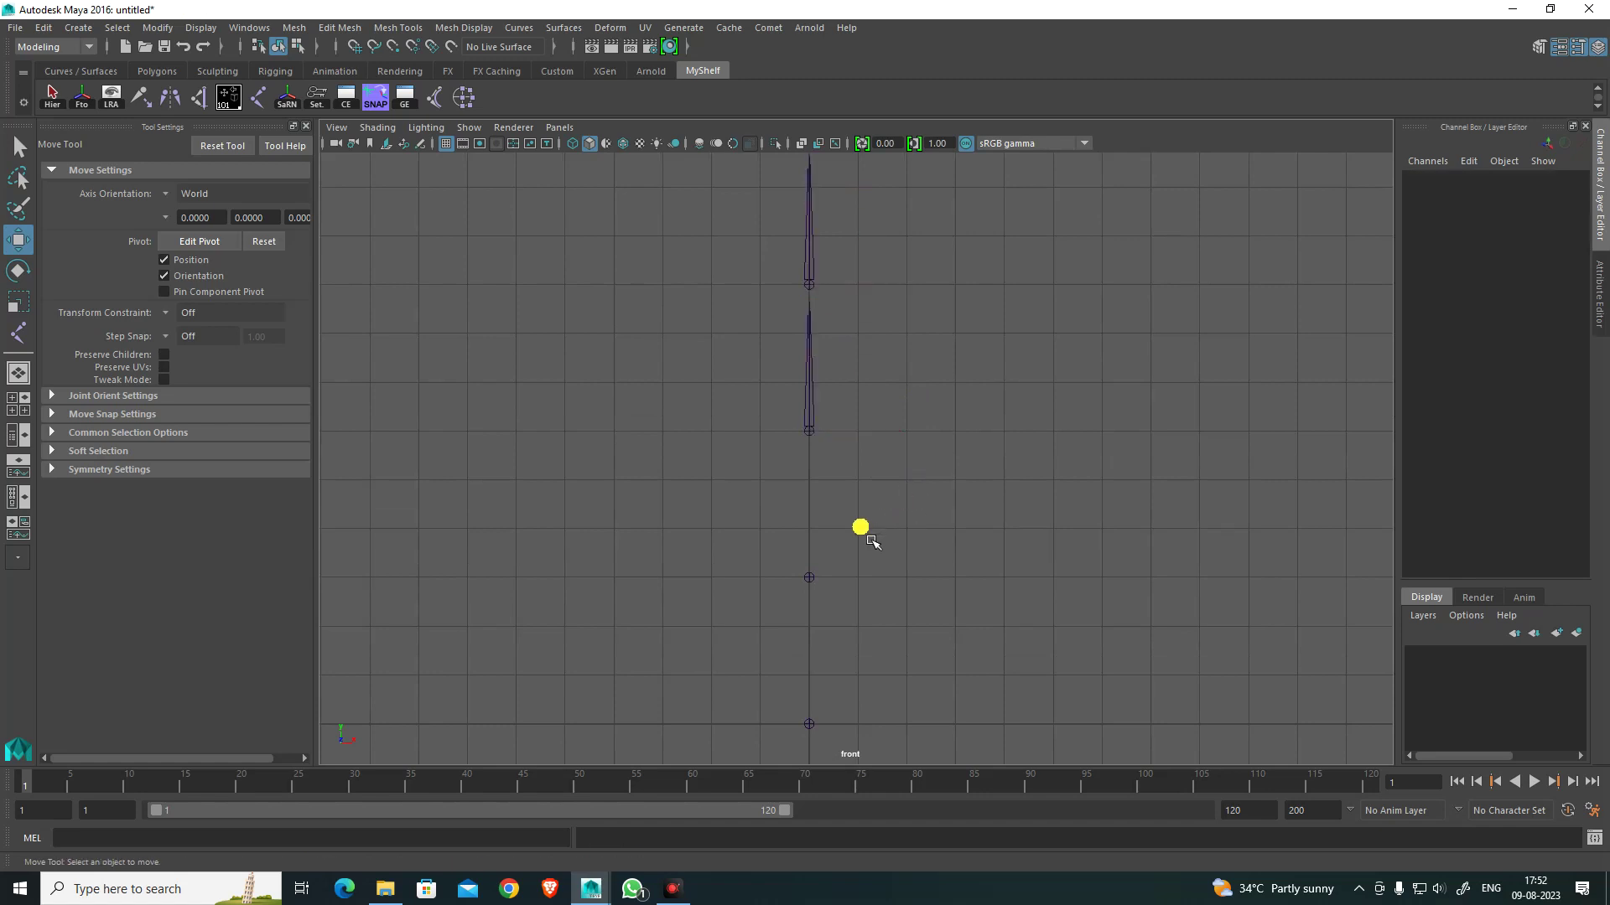
Step: Parent the joint at height 6 under the joint at height 3
left_click_drag(786, 419, 899, 477)
left_click_drag(751, 575, 922, 620, "shift")
key("p")
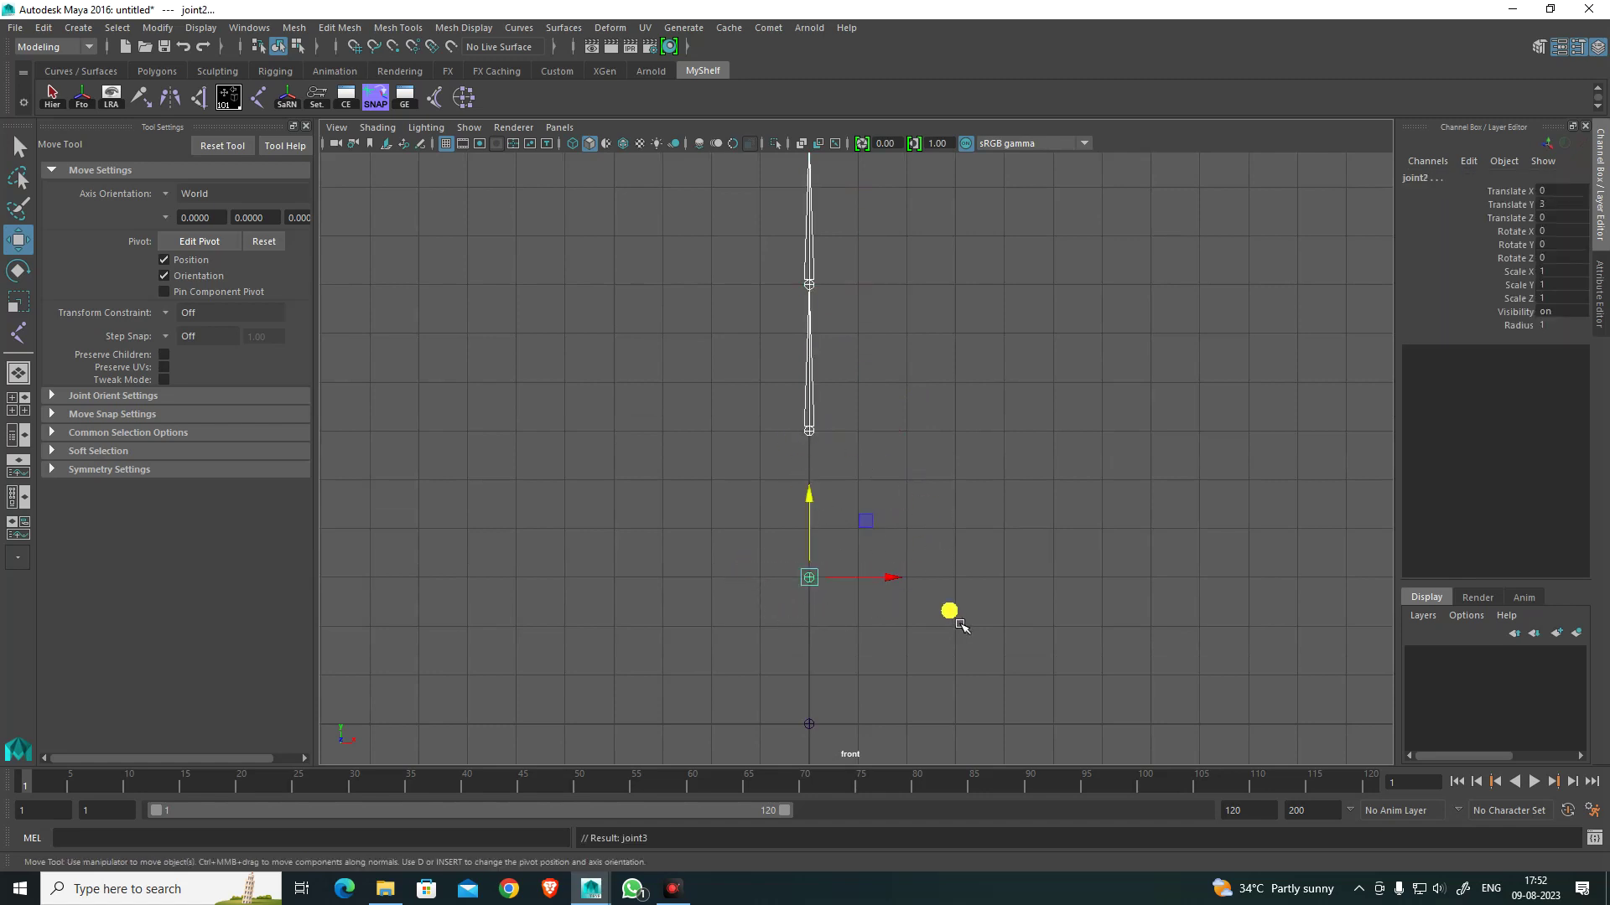
Step: Parent the joint at height 3 under the origin joint to complete the five-joint chain
middle_click_drag(864, 725, 885, 496, "alt")
left_click(881, 423)
left_click_drag(796, 345, 872, 402)
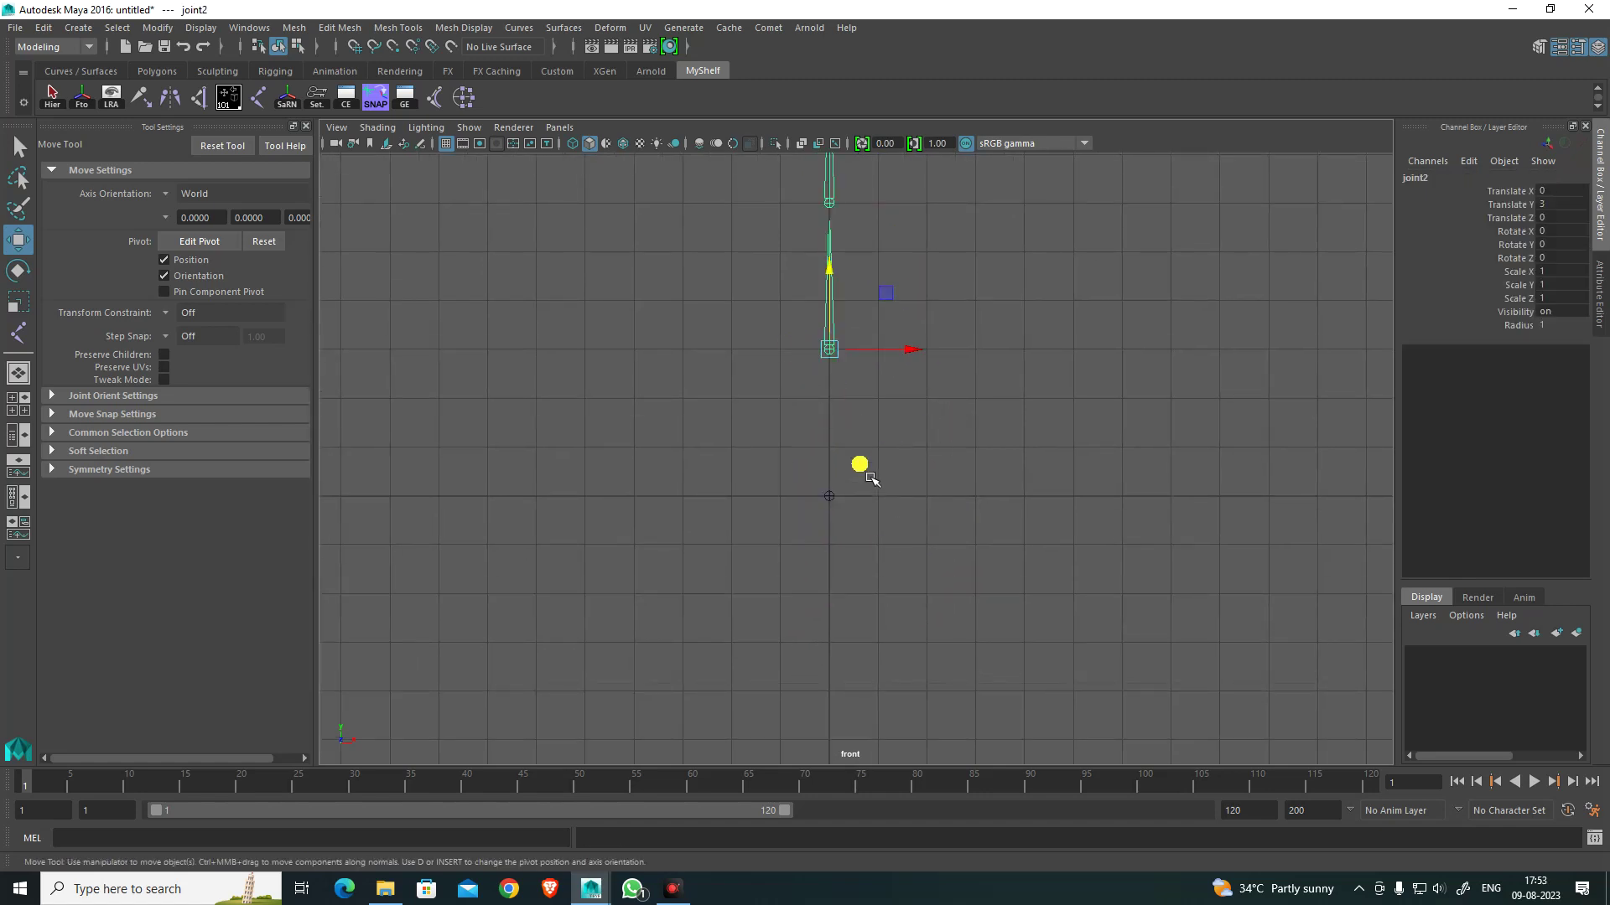
left_click_drag(792, 480, 910, 536, "shift")
key("p")
left_click(1024, 578)
scroll(890, 596, "up", 2)
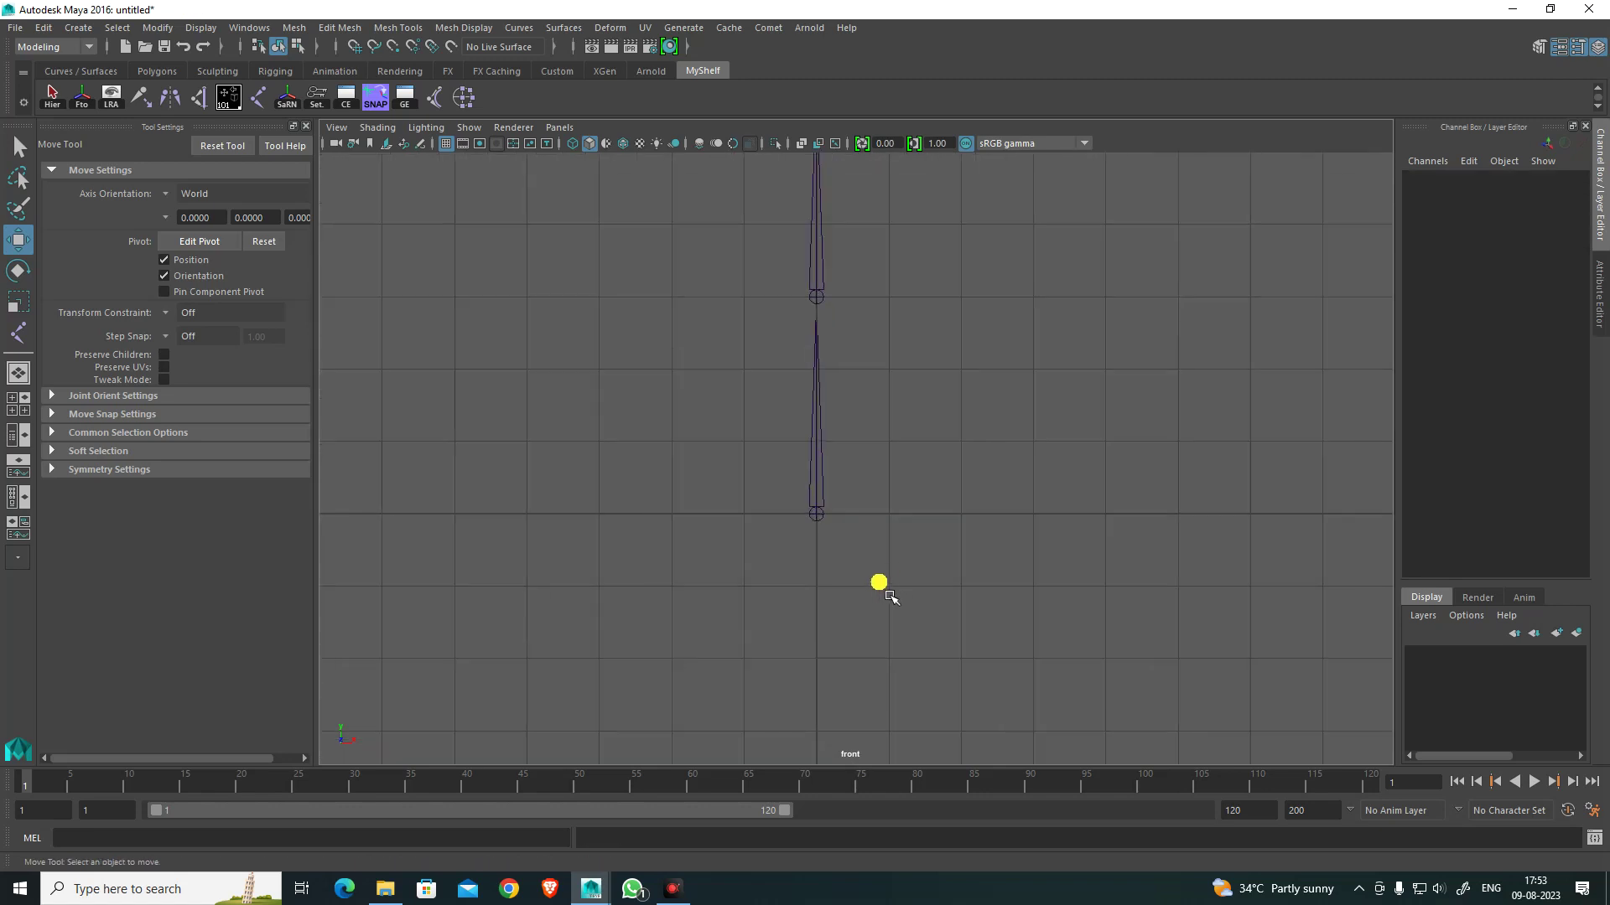
Step: Select the root joint at the origin and expand its full joint hierarchy in the Outliner
middle_click_drag(889, 596, 893, 496, "alt")
scroll(879, 470, "up", 1)
middle_click_drag(863, 418, 848, 498, "alt")
left_click_drag(693, 414, 931, 462)
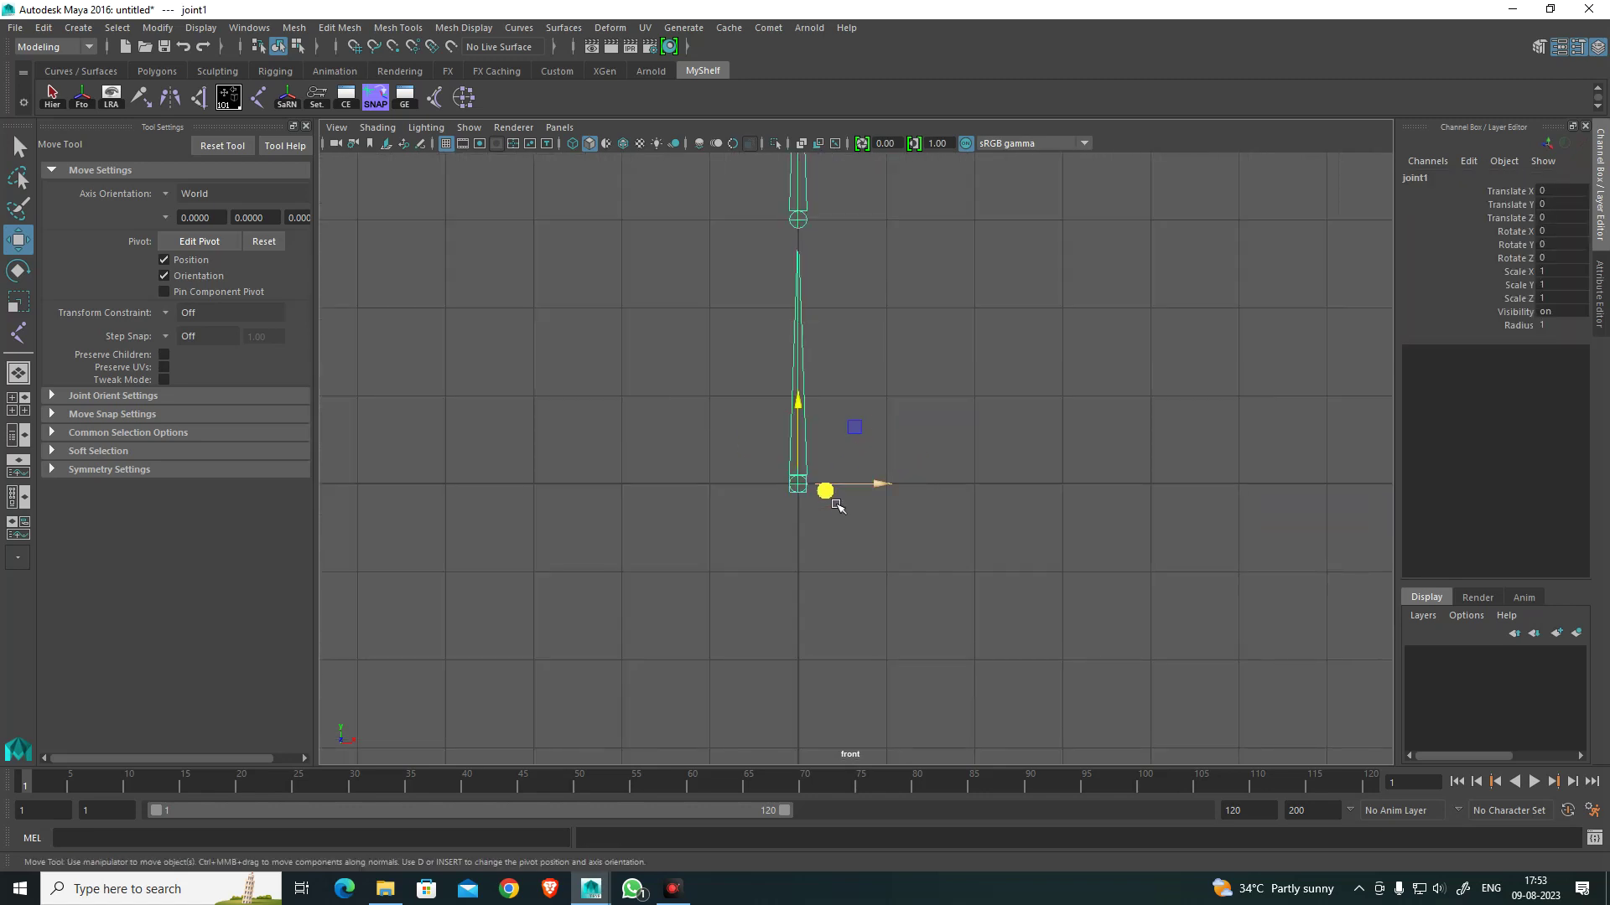
scroll(817, 492, "down", 4)
scroll(831, 377, "up", 2)
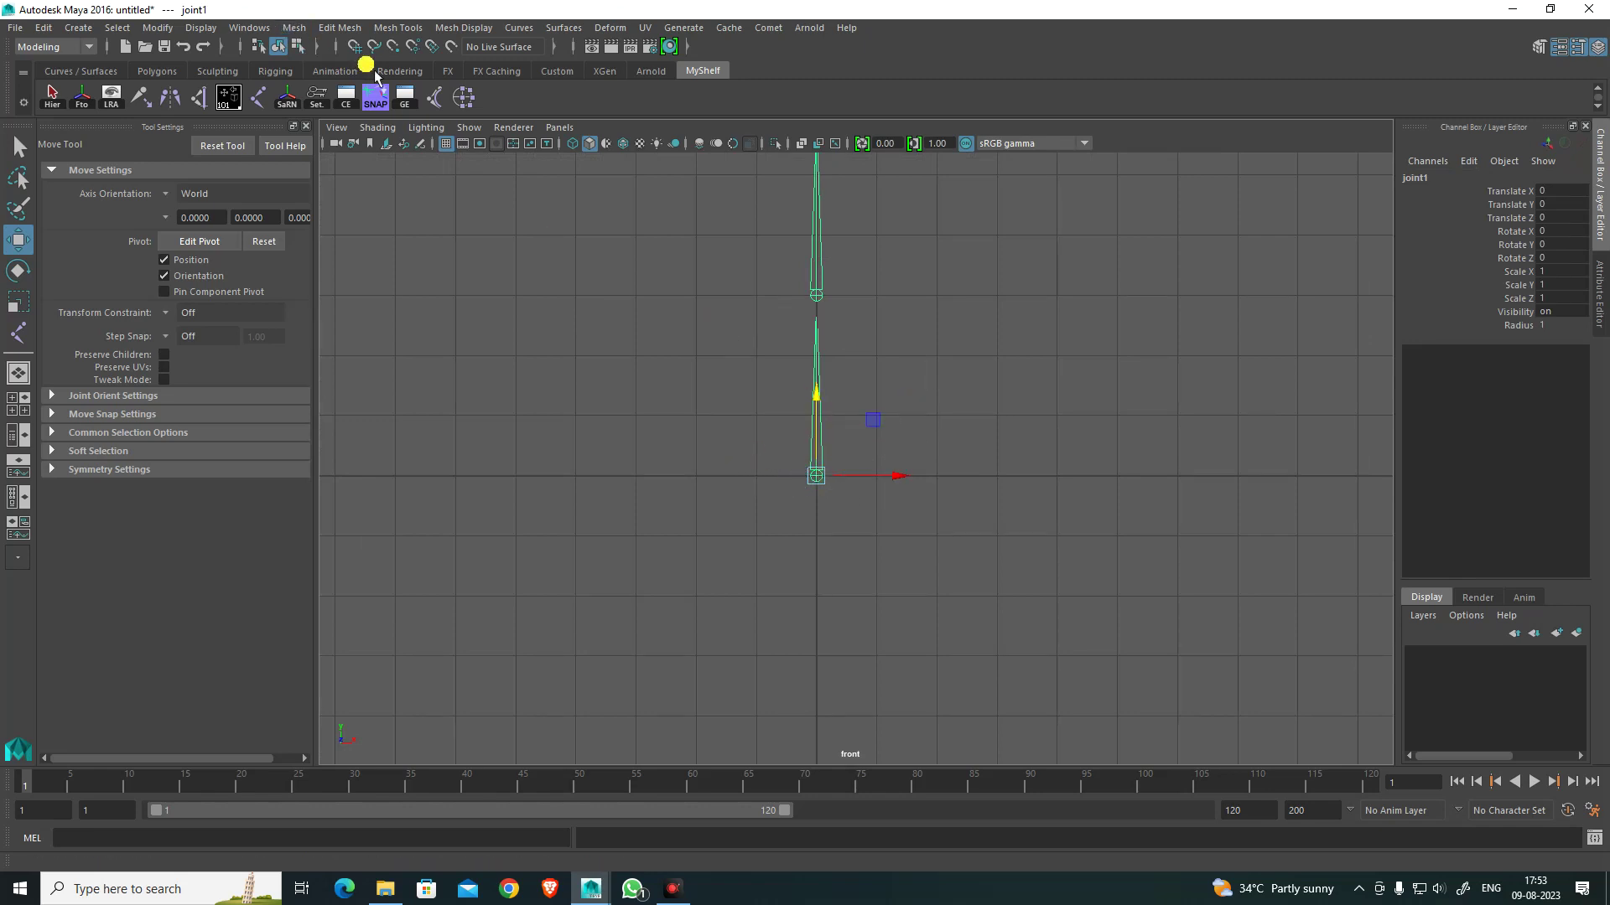
left_click(249, 28)
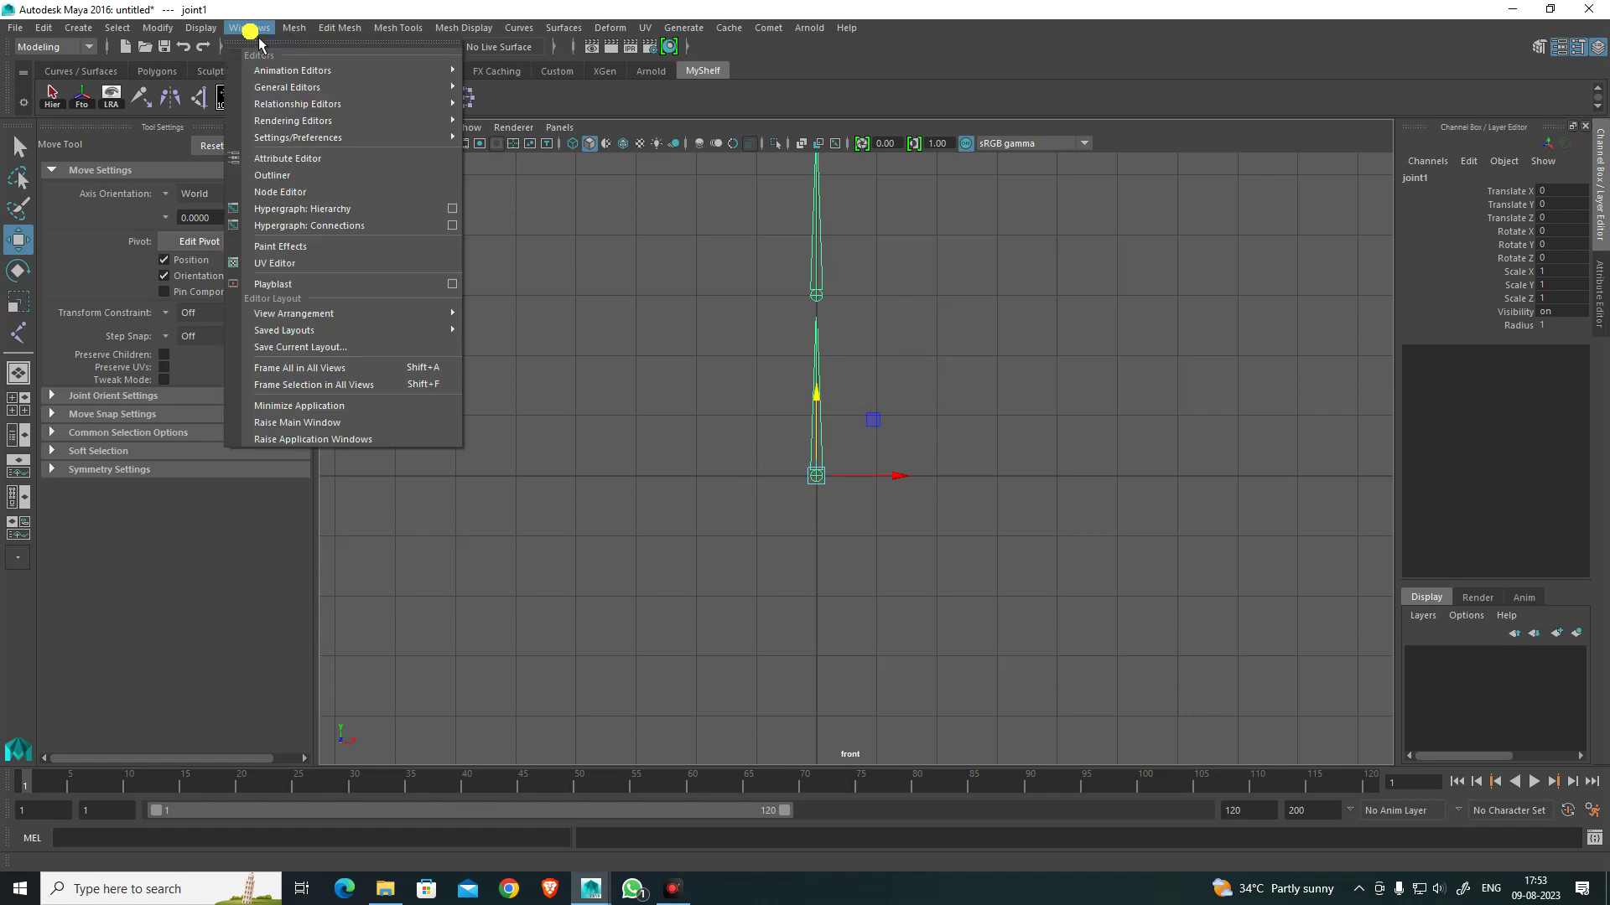
left_click(269, 176)
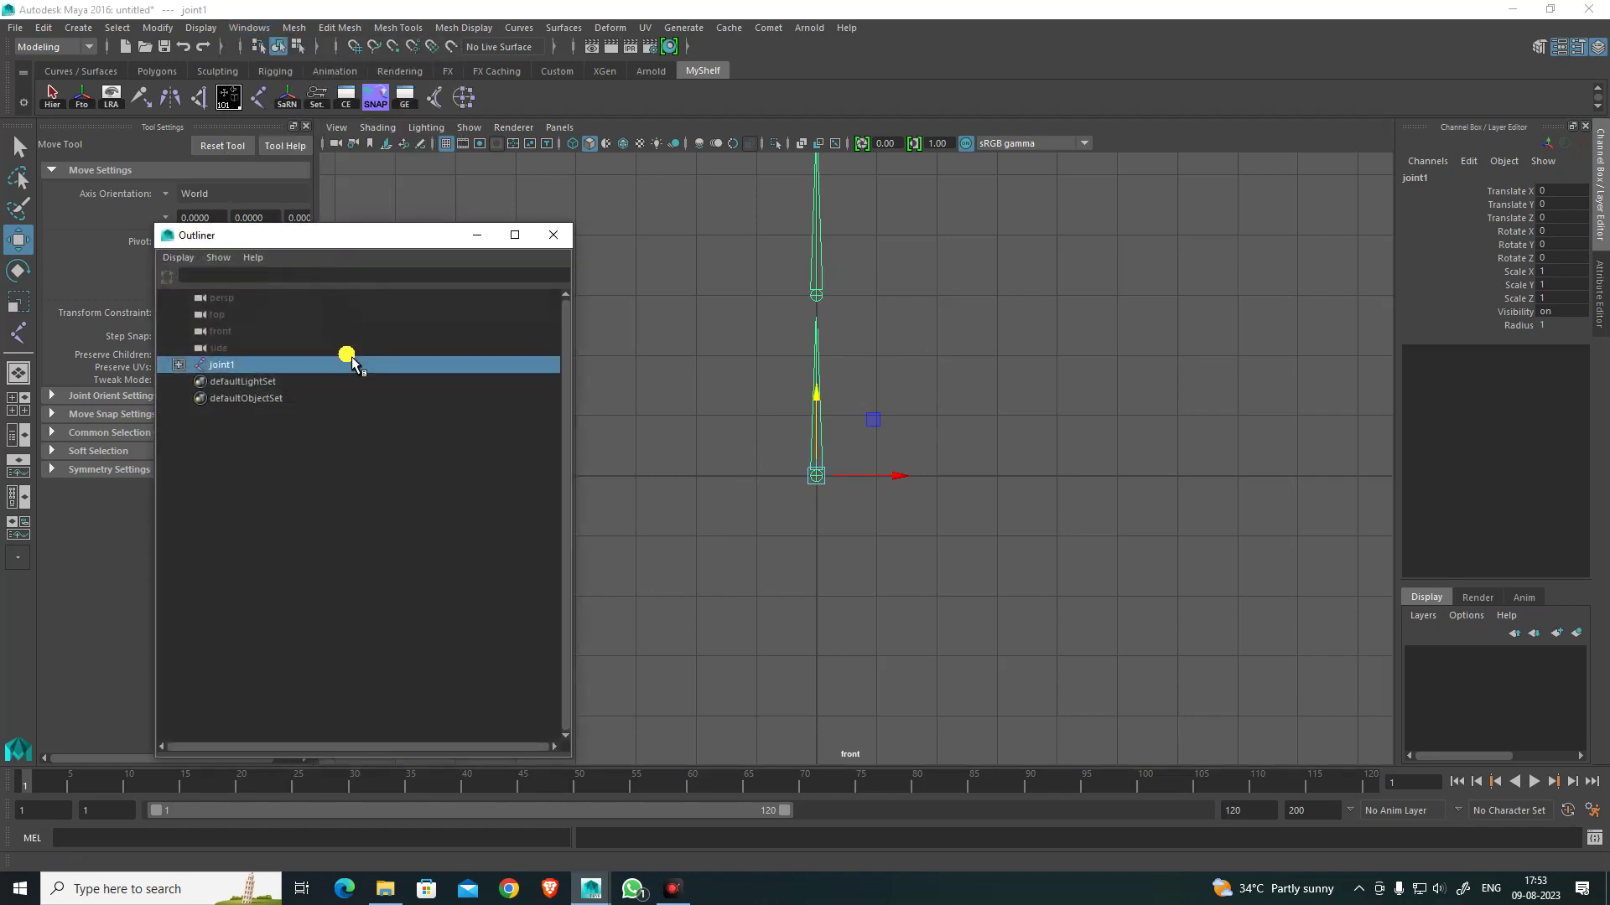
left_click(180, 365, "shift")
Step: Rename the root joint as Lt_Root_Jnt_sj
double_click(331, 363)
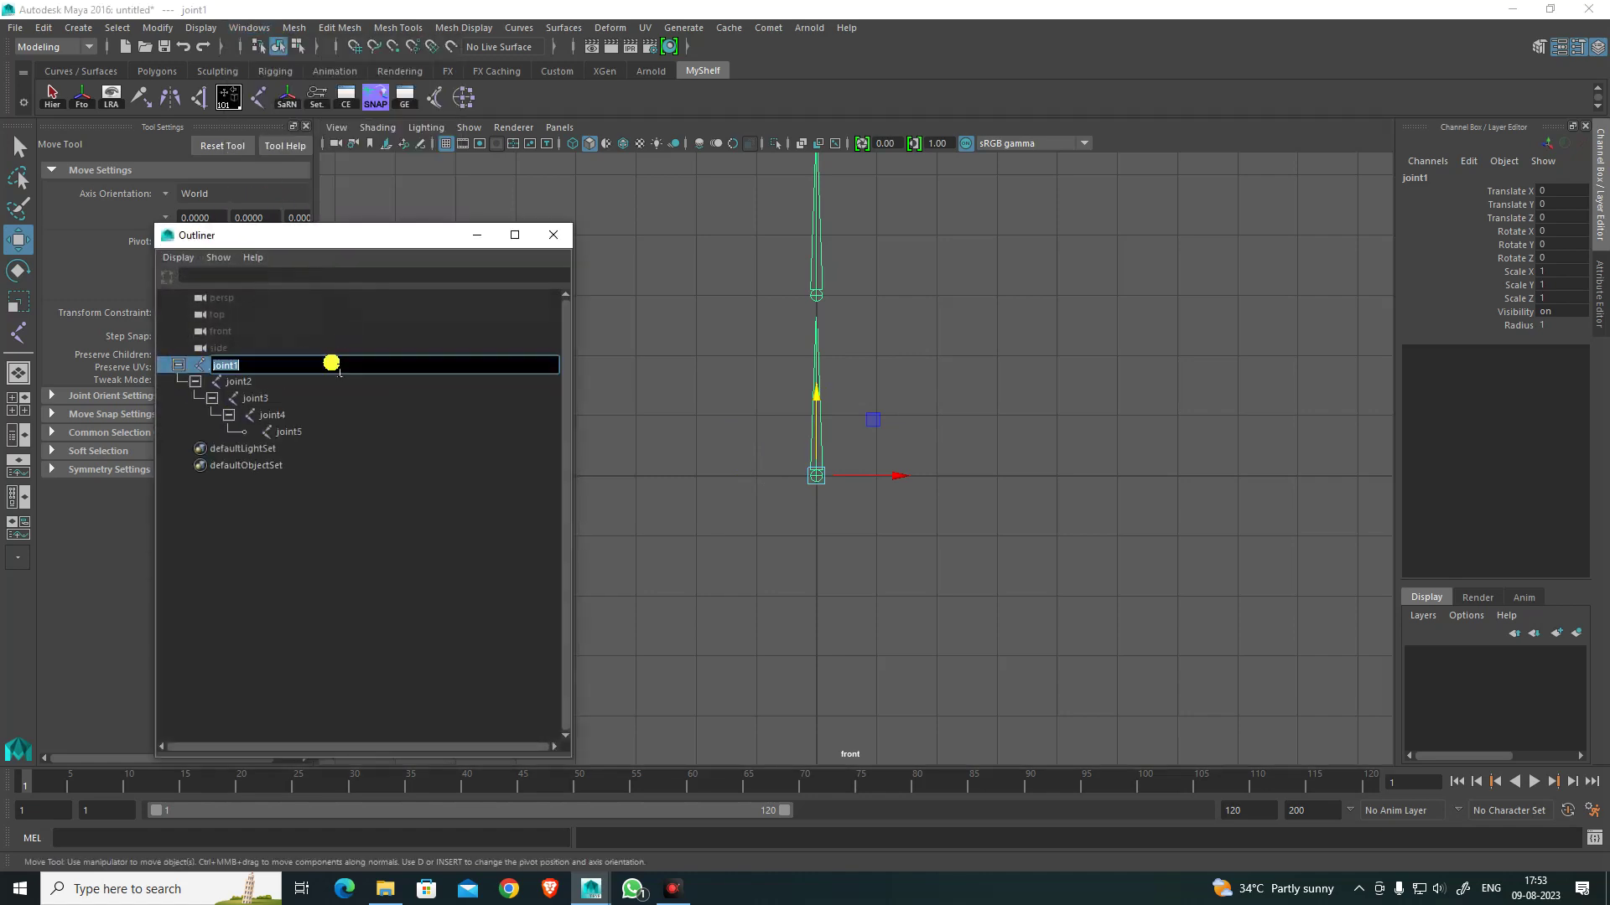
key("BackSpace")
type("Lt Root Jnt sj")
key("Return")
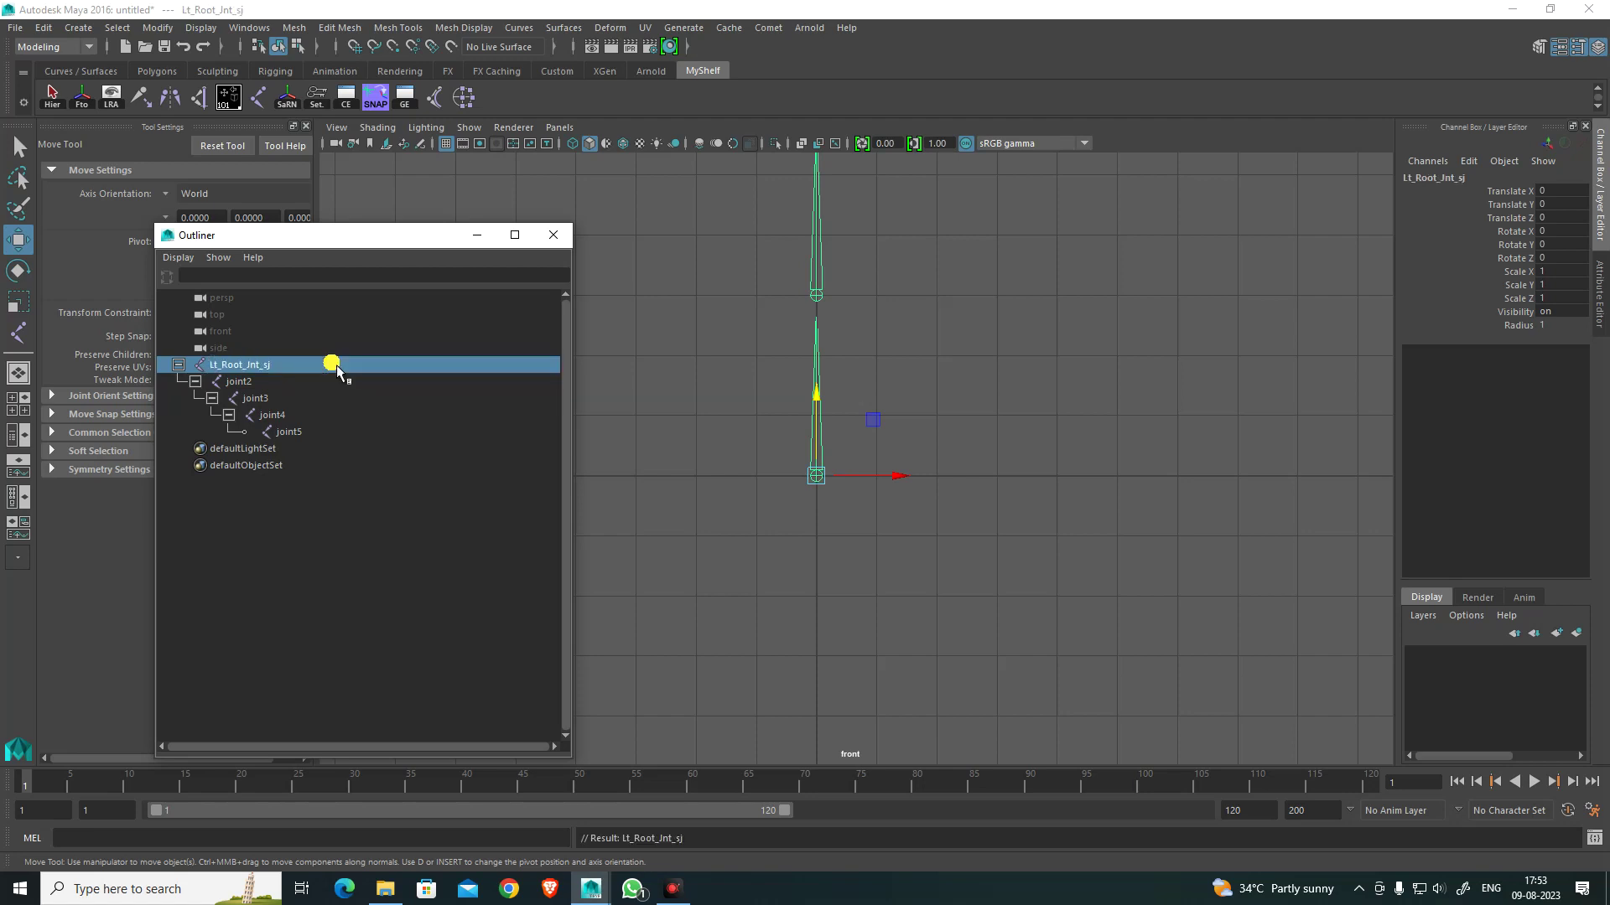
Step: Rename the second joint in the hierarchy as Spine_Jnt_01_sj
double_click(264, 380)
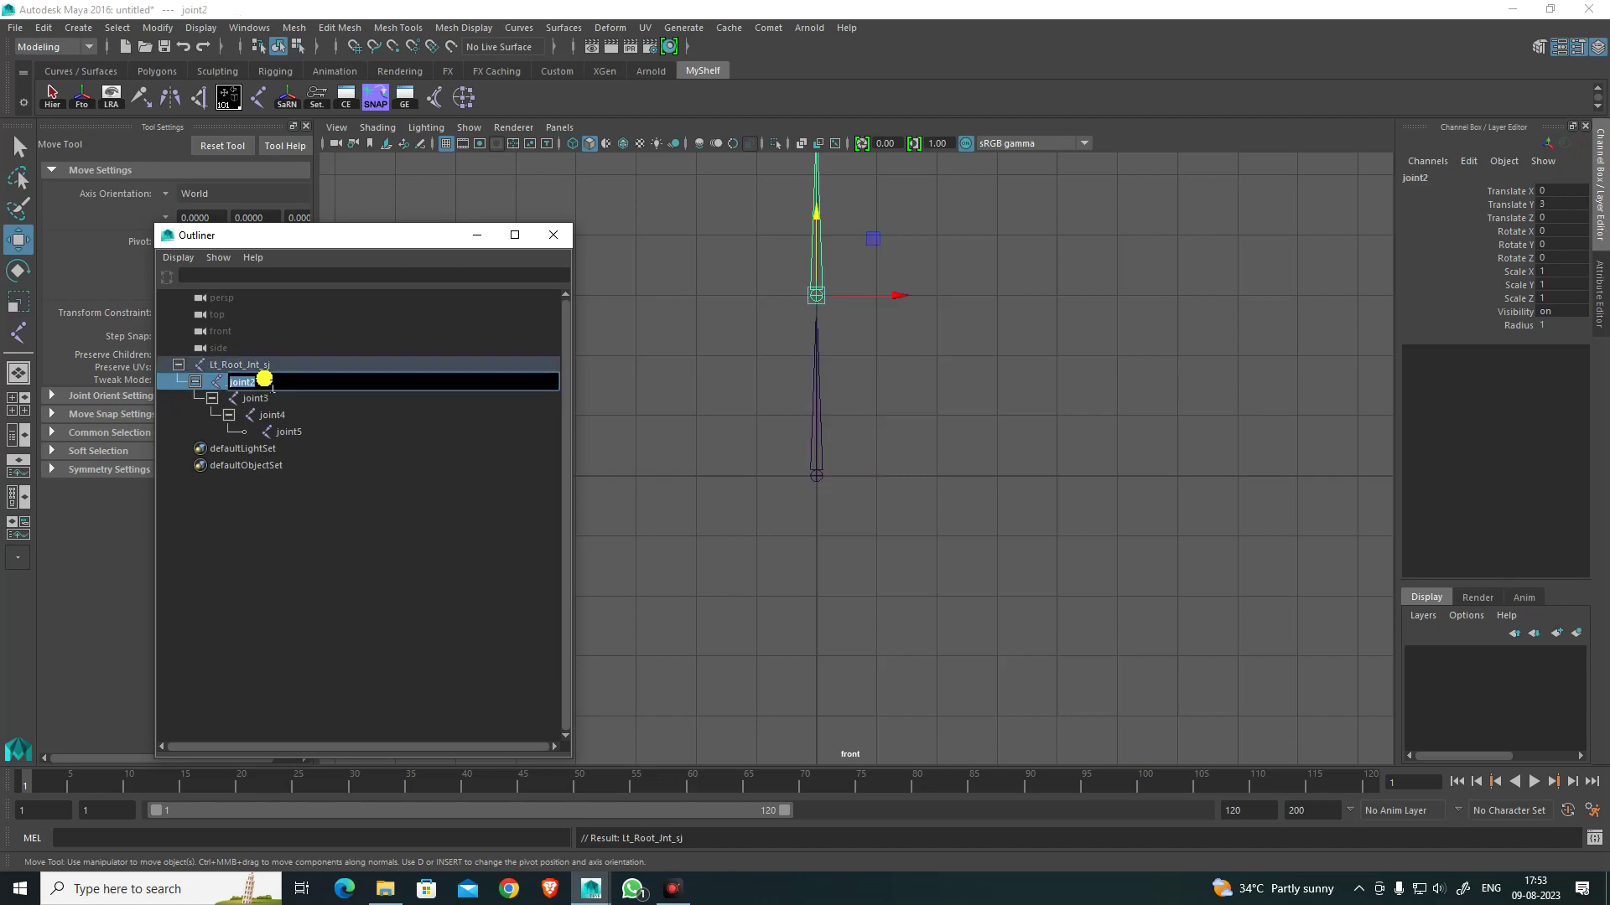
key("BackSpace")
type("Spine_ Jnt 01_sj")
key("Return")
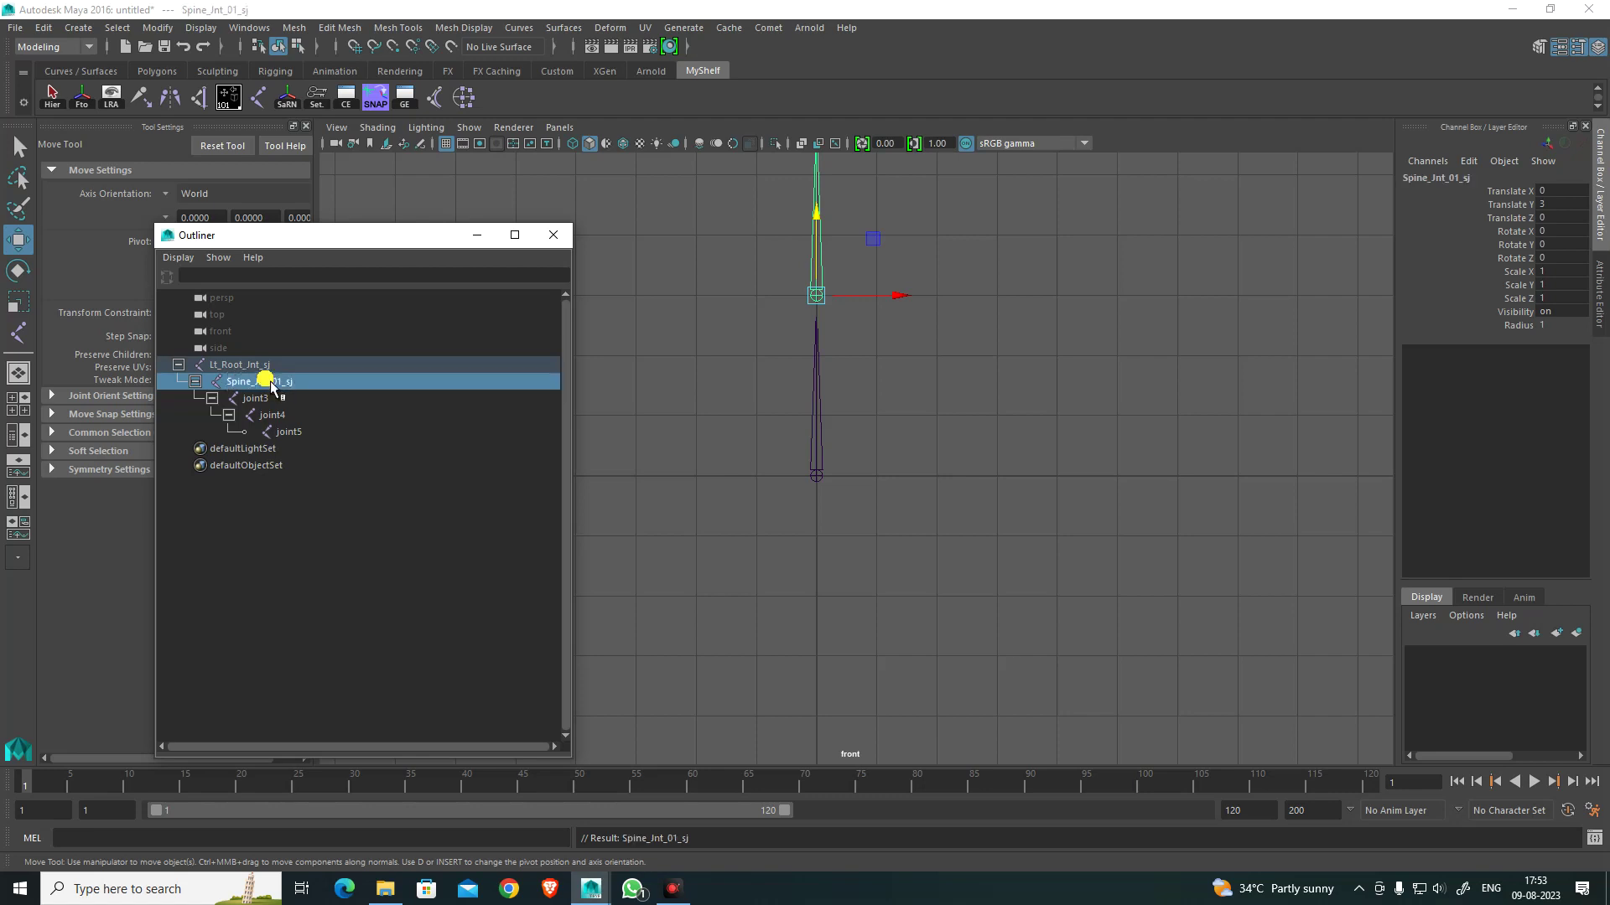
Step: Reuse the name of the first spine joint to rename the third joint in the hierarchy as Spine_Jnt_02_sj
double_click(265, 381)
key("ctrl+c")
left_click(285, 400)
double_click(285, 400)
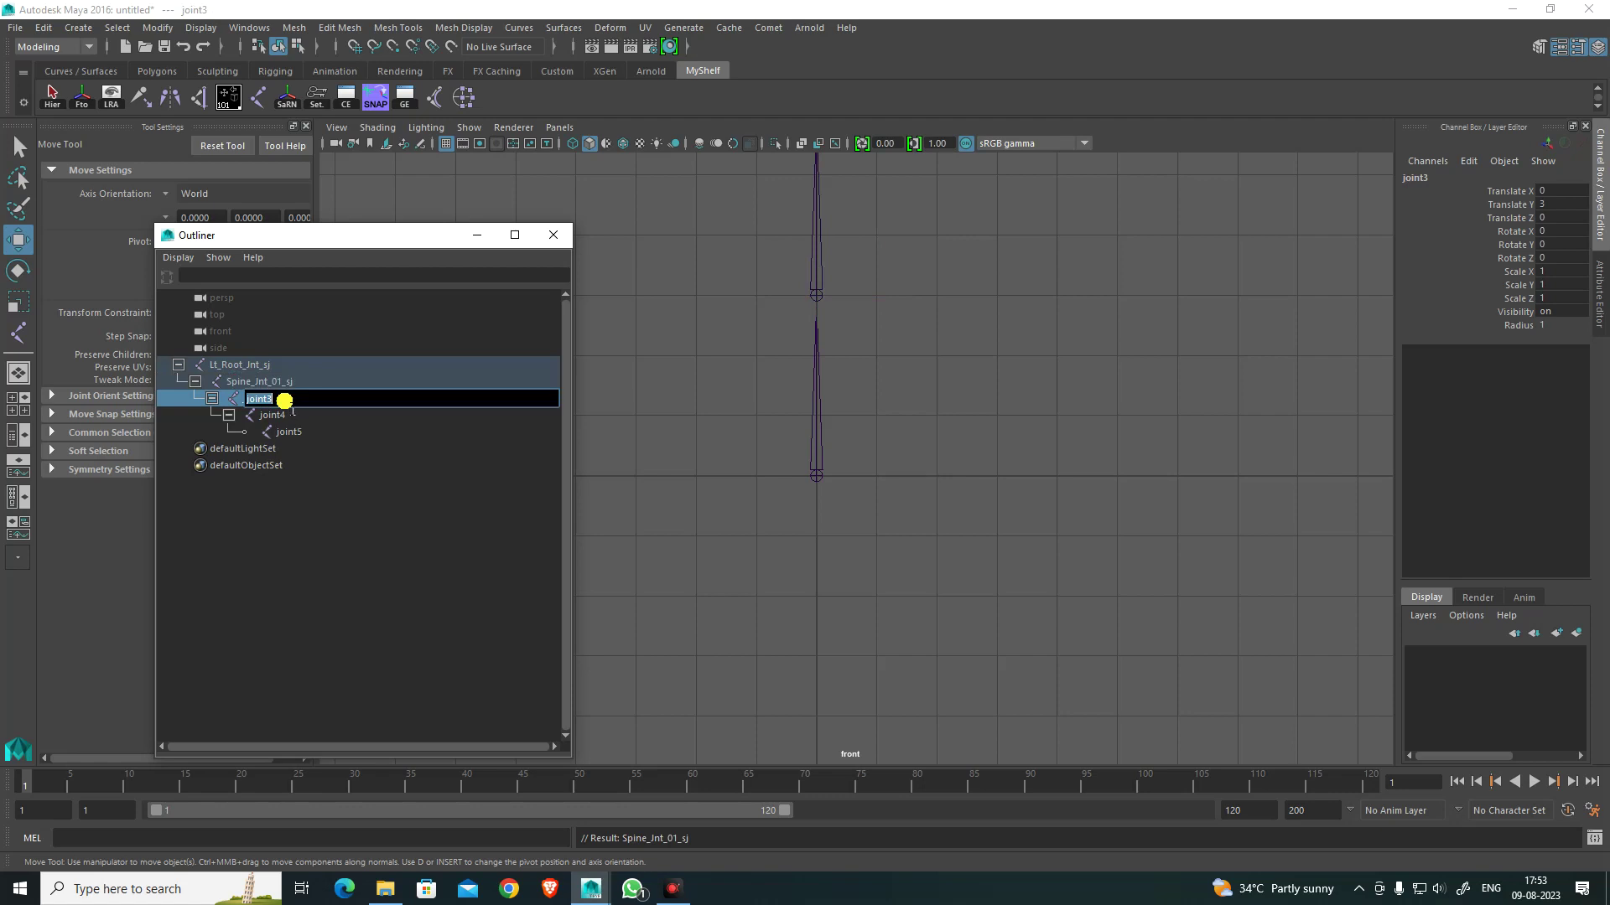
key("ctrl+v")
key("Left")
key("Left")
key("Left")
key("BackSpace")
type("2")
key("Return")
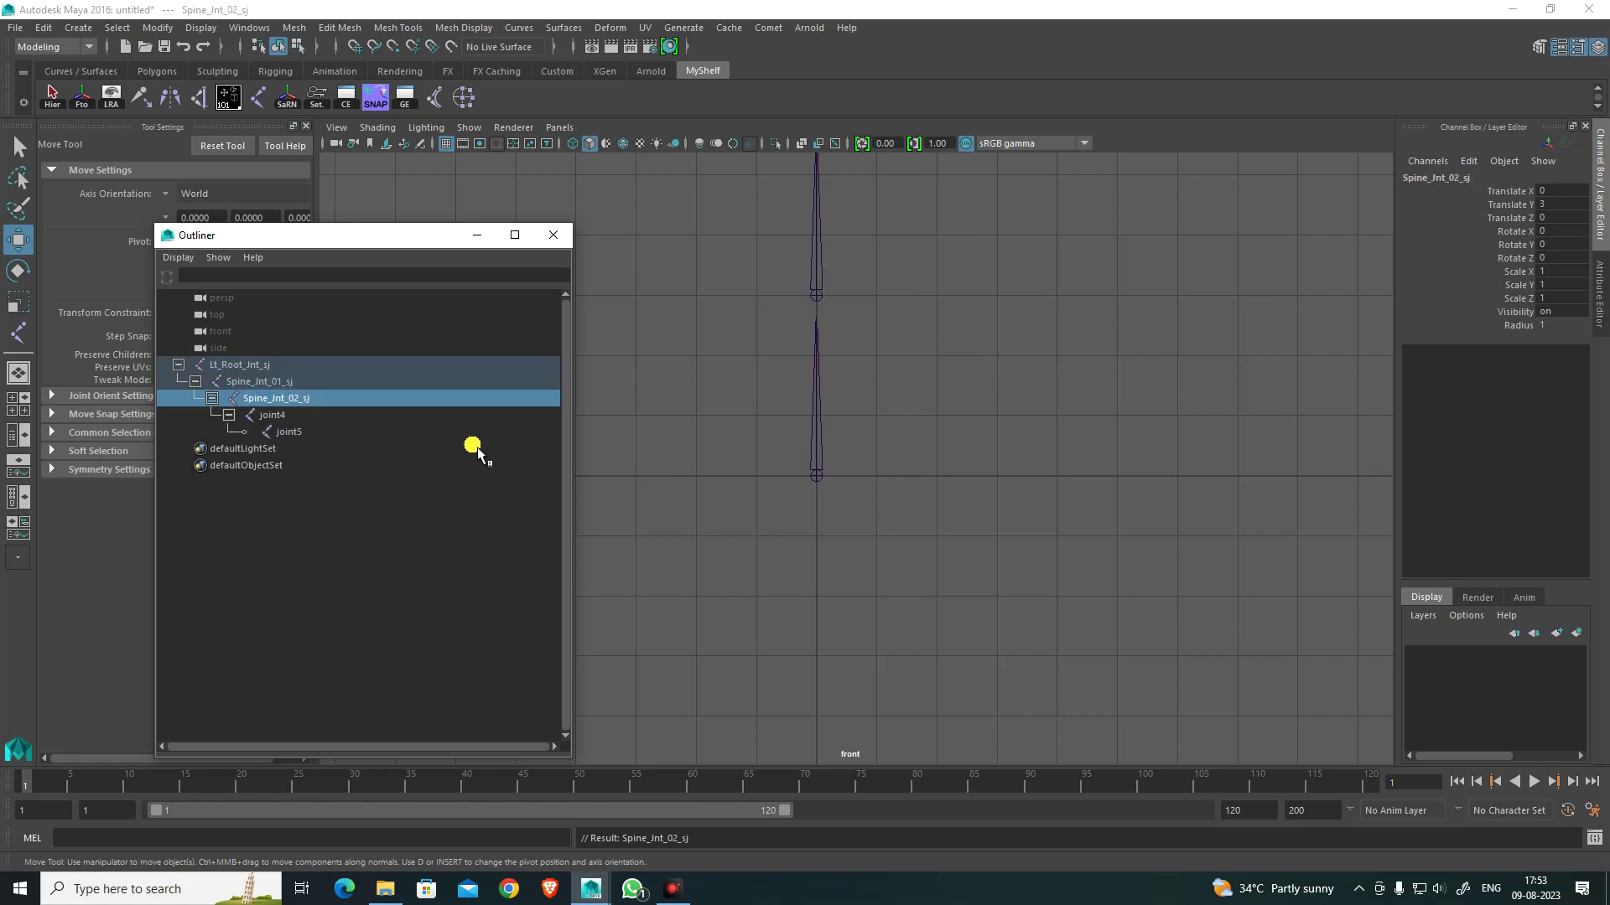
Step: Rename the fourth joint in the hierarchy as Spine_Jnt_03_sj, reusing the copied spine joint name
double_click(329, 416)
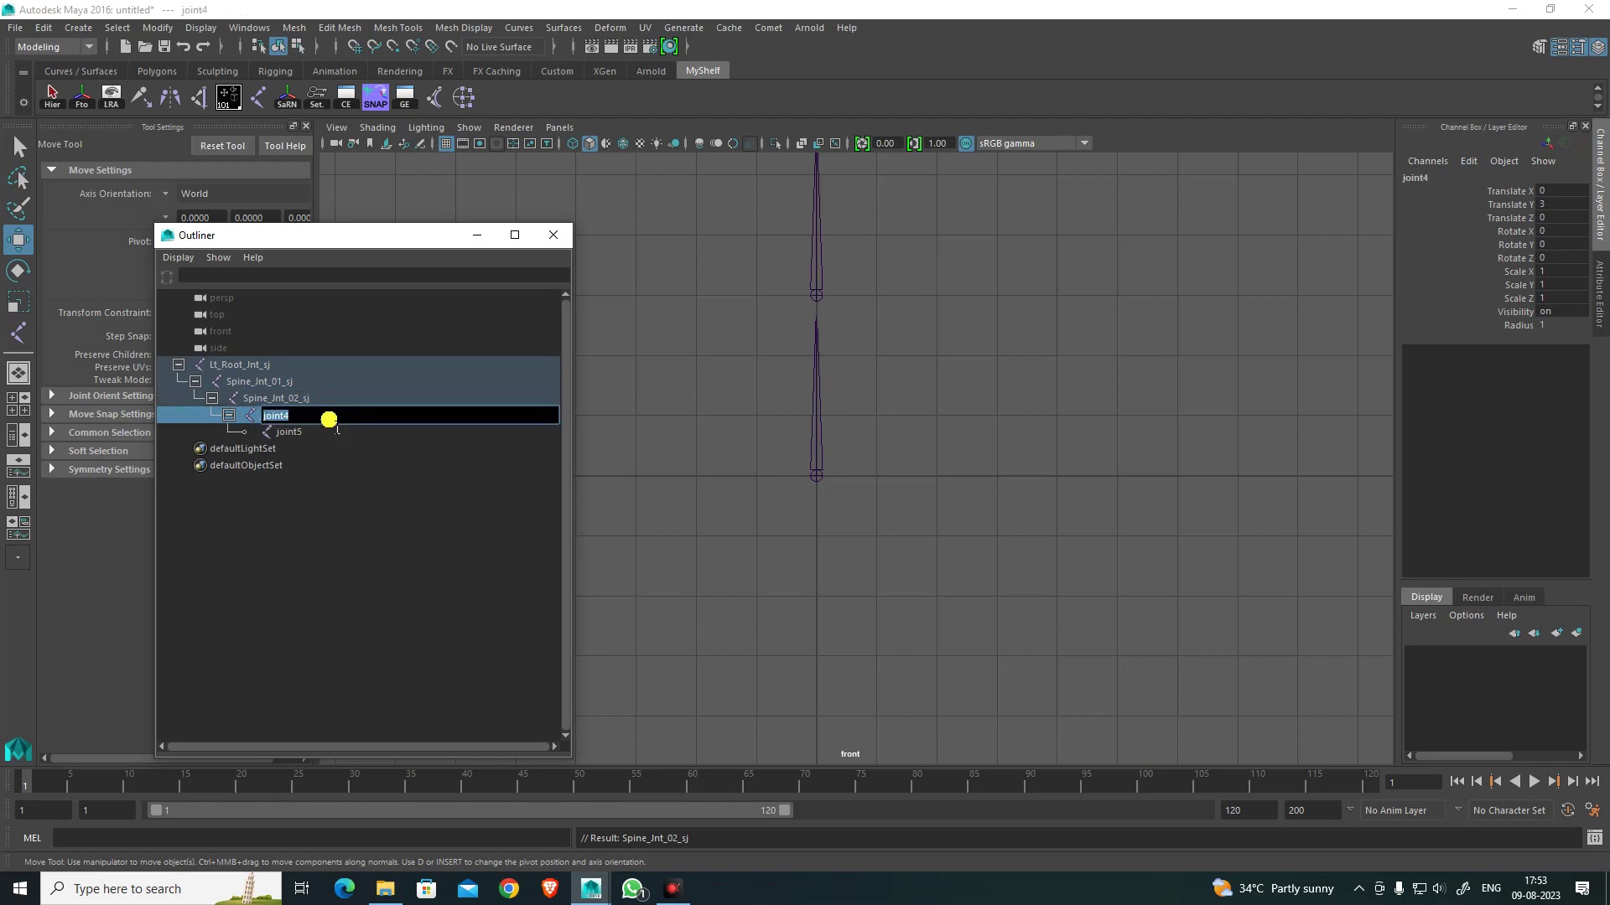
key("ctrl+v")
key("Left")
key("Left")
key("Left")
key("BackSpace")
type("3")
key("Return")
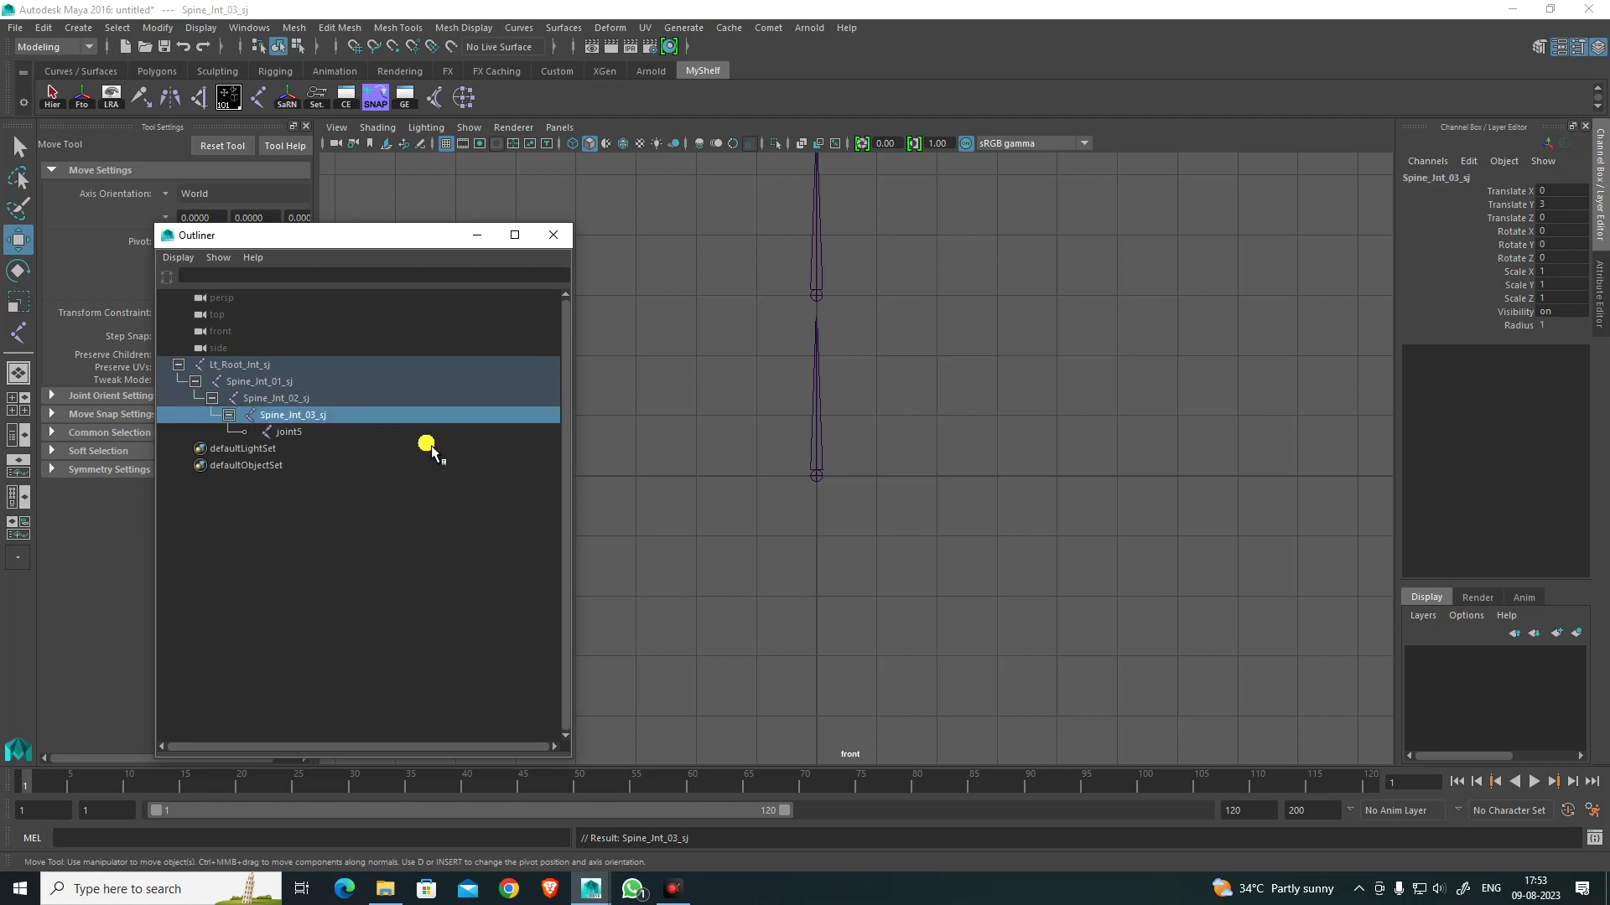
Step: Rename the last joint in the hierarchy as Spine_Jnt_04_end
double_click(384, 436)
key("ctrl+v")
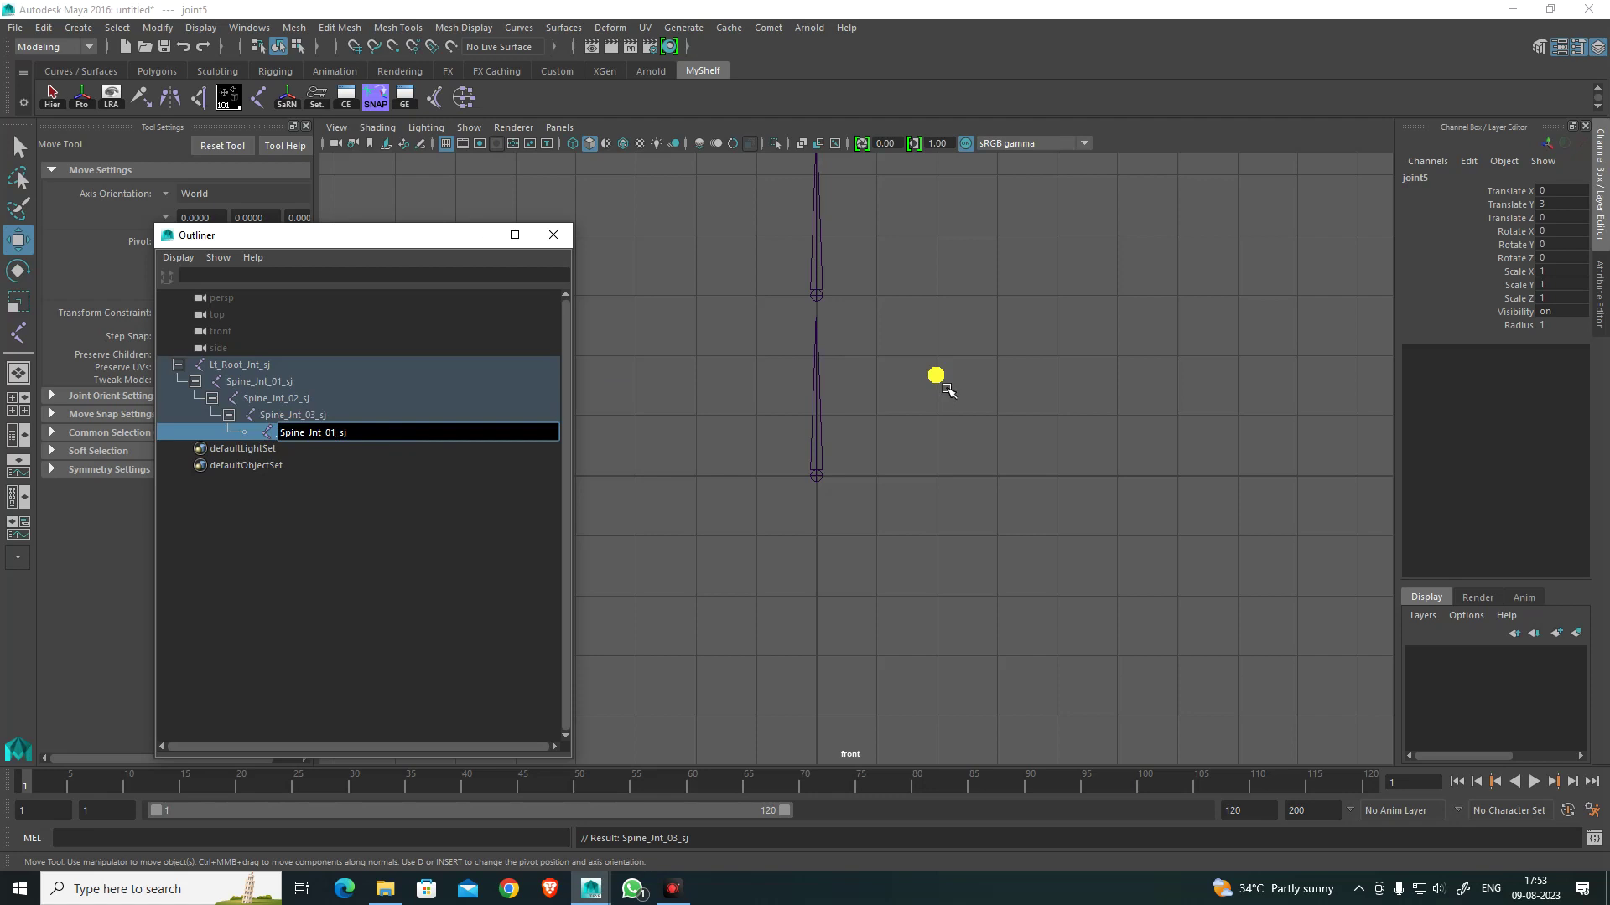
key("BackSpace")
type("4")
key("BackSpace")
key("BackSpace")
type("_end")
key("Return")
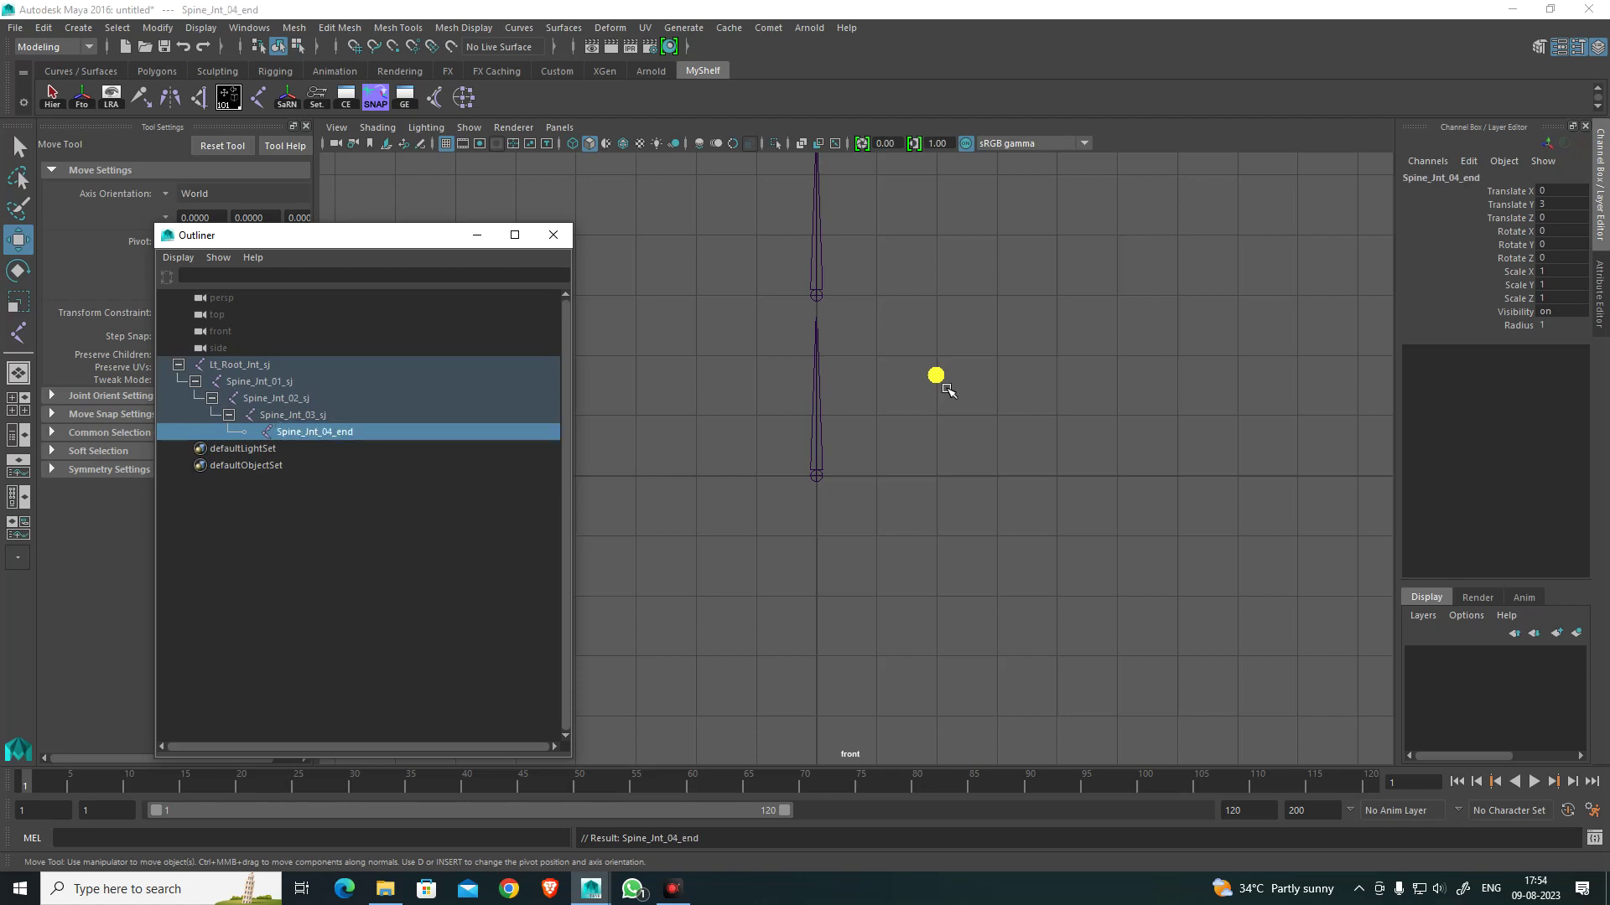
Step: Save the scene to the Desktop as Spinesetup.mb, replacing the existing file of that name
scroll(947, 390, "down", 5)
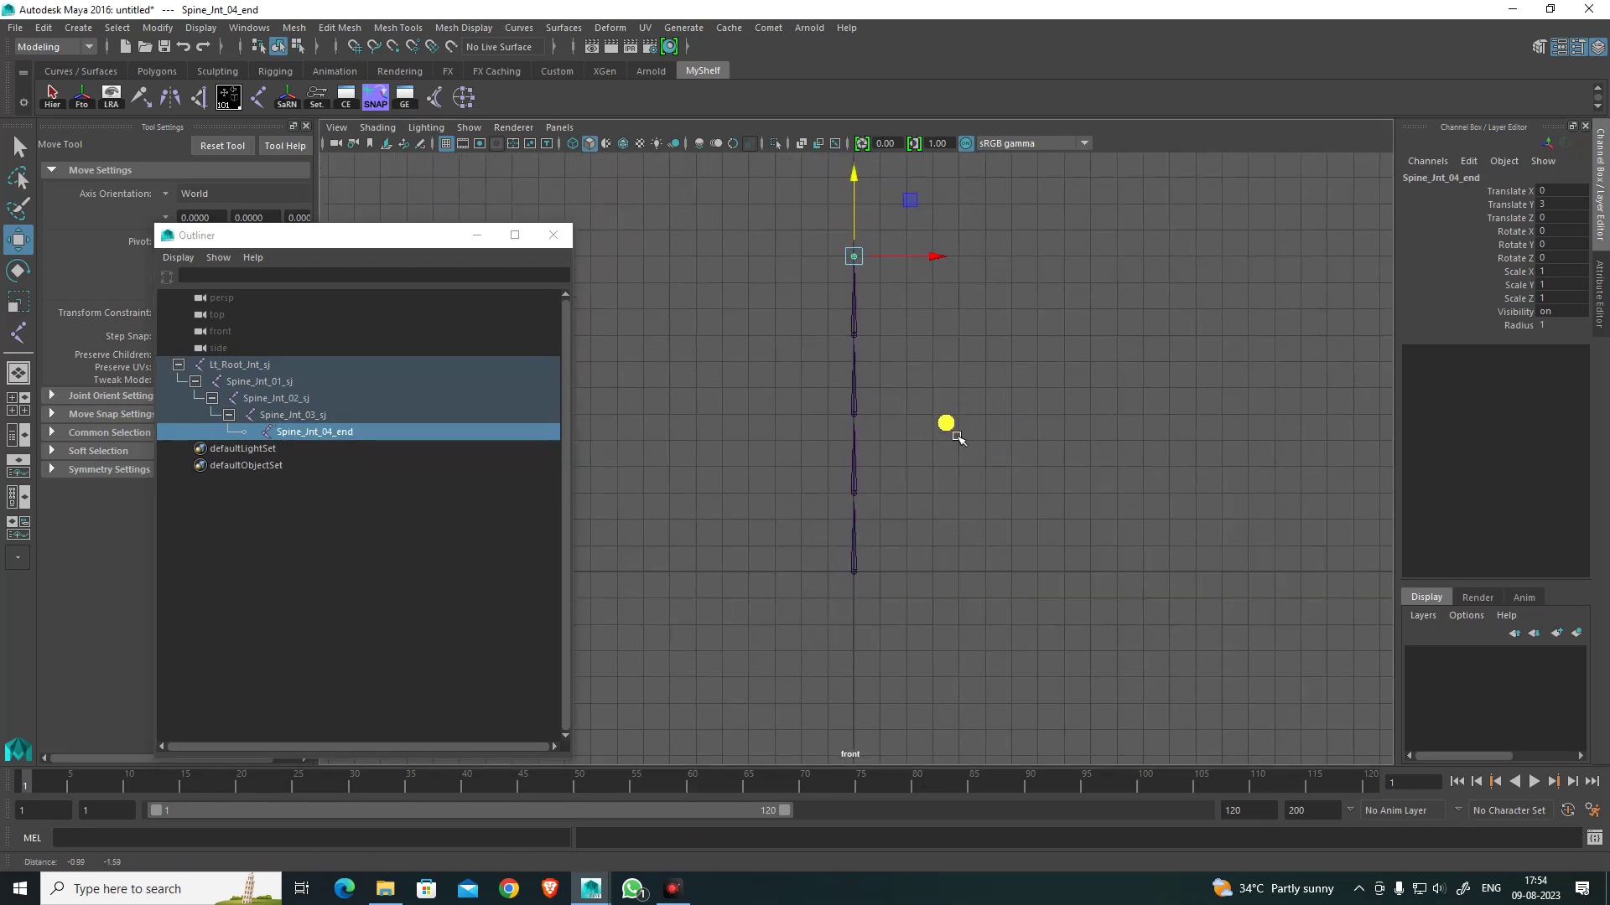
key("ctrl+s")
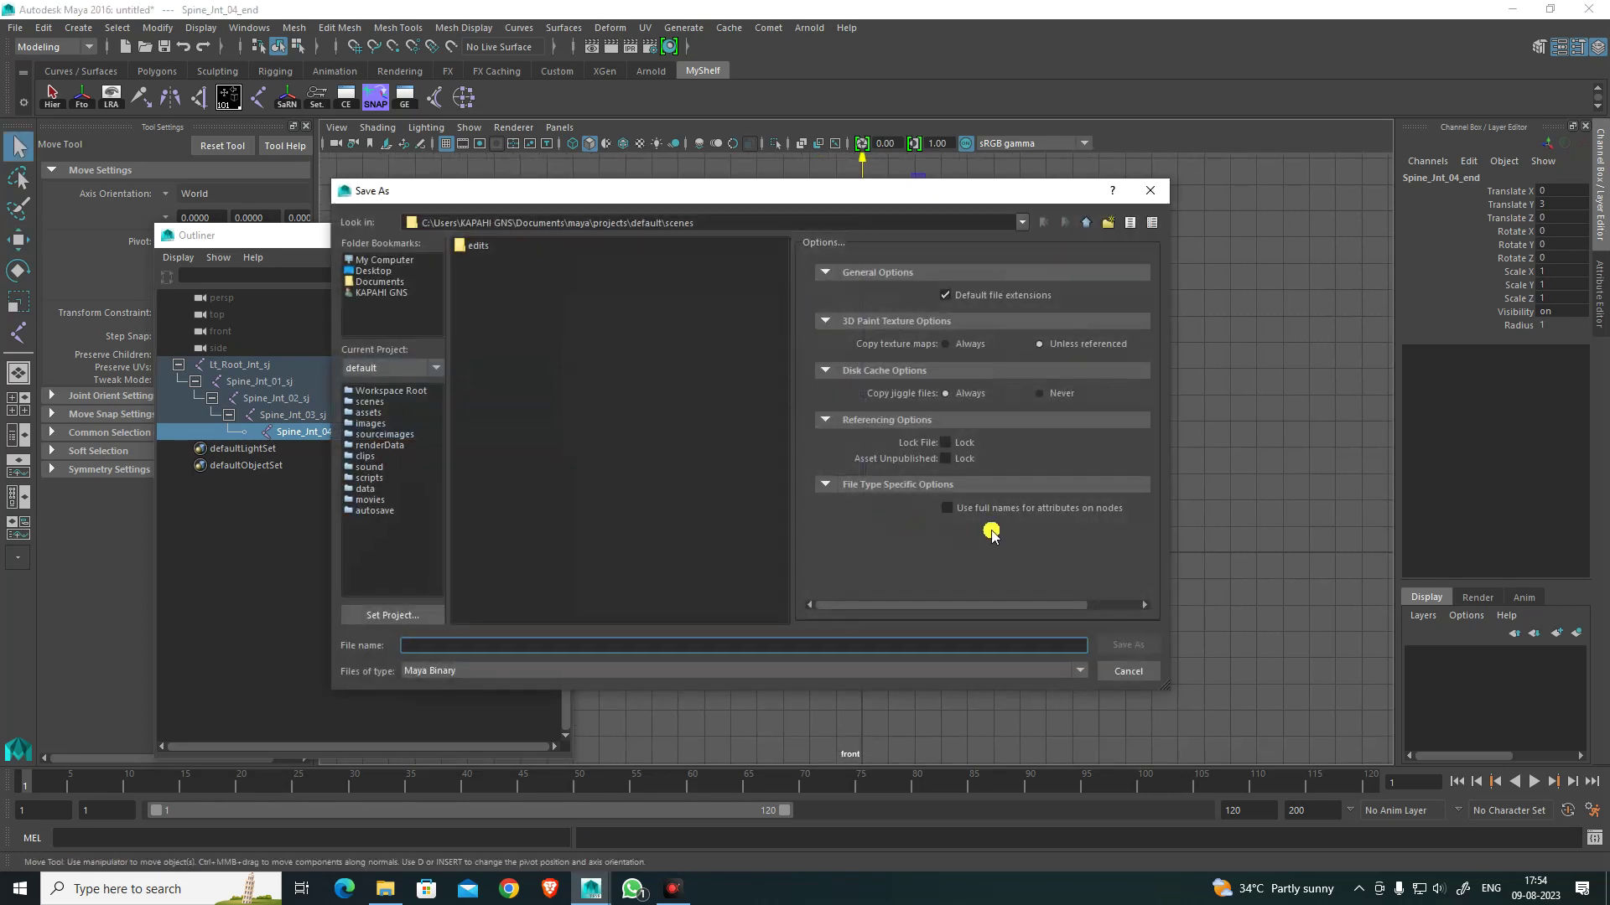
left_click(383, 270)
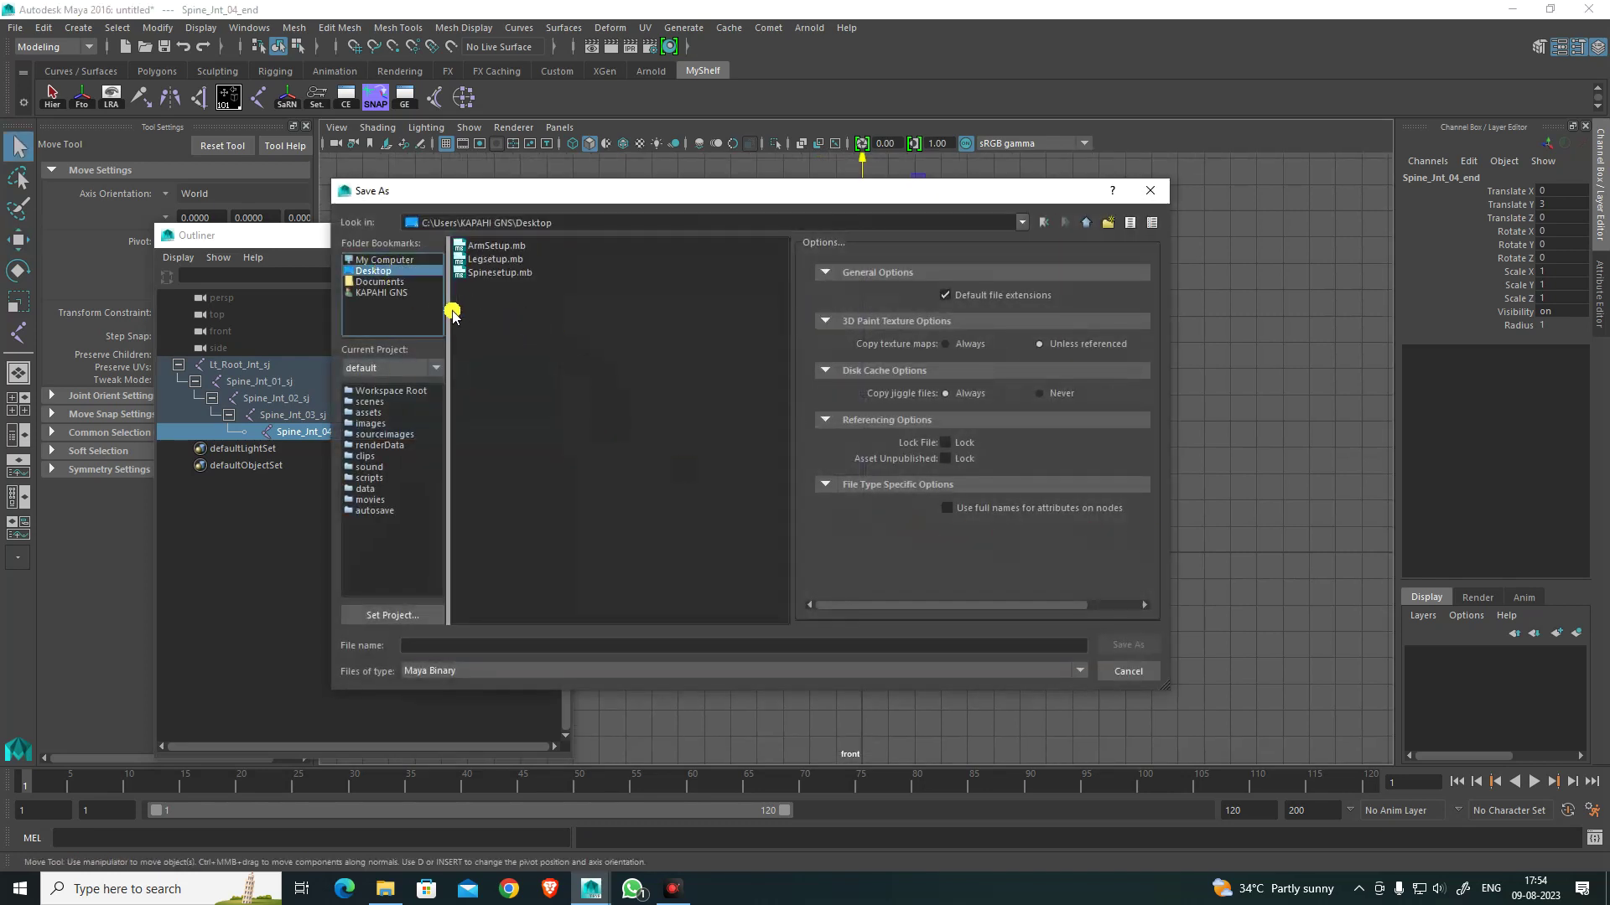
left_click(501, 272)
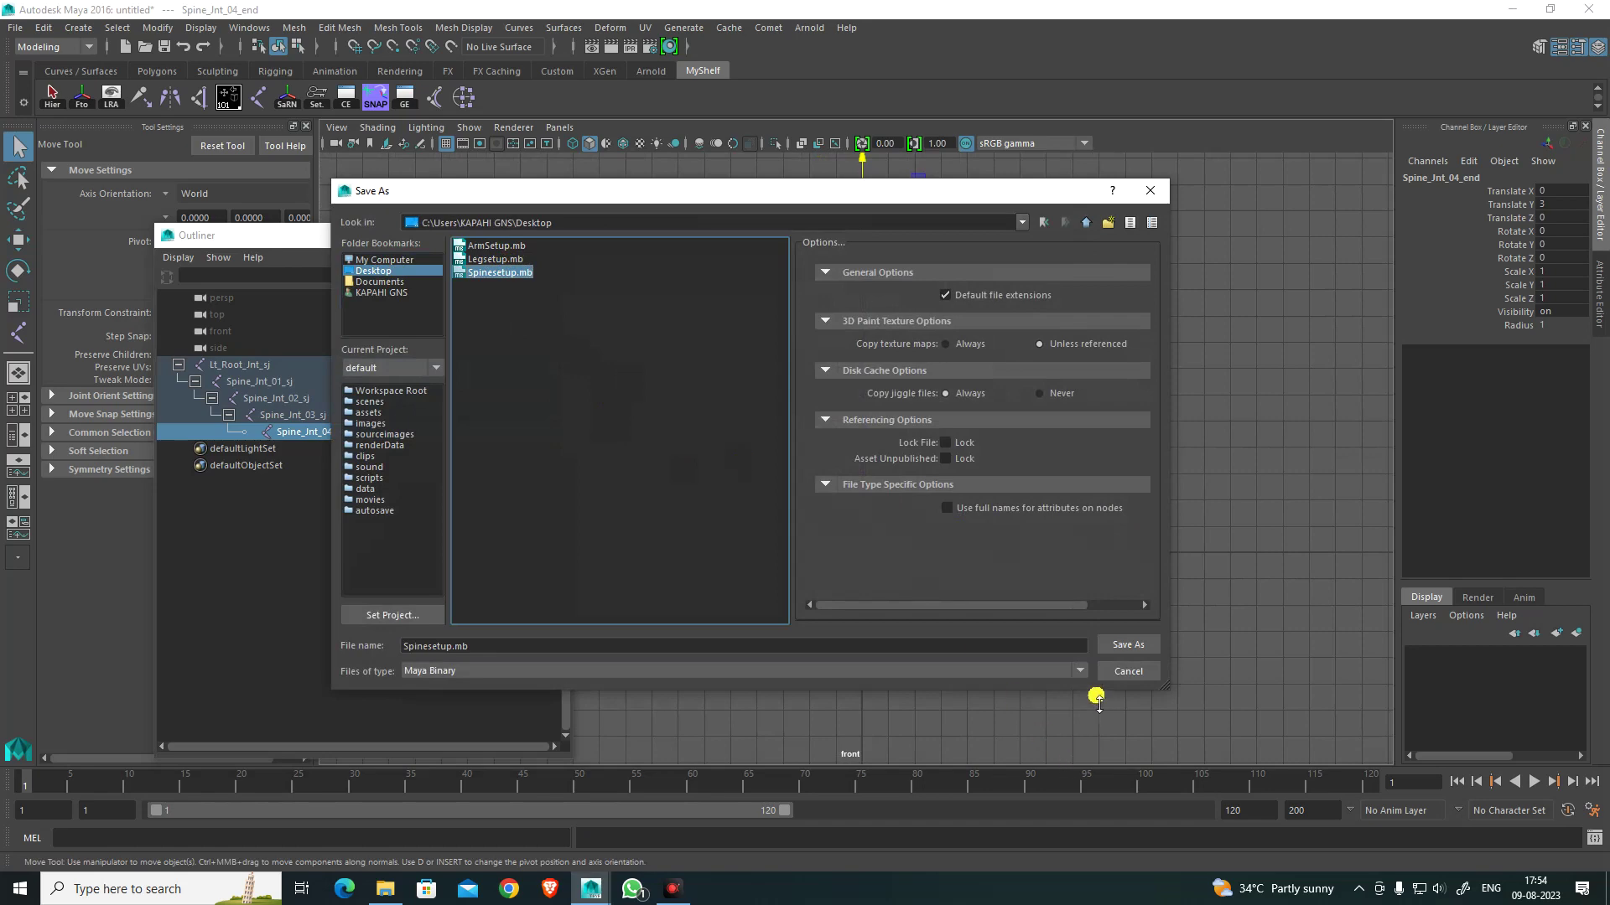
left_click(1132, 644)
left_click(714, 466)
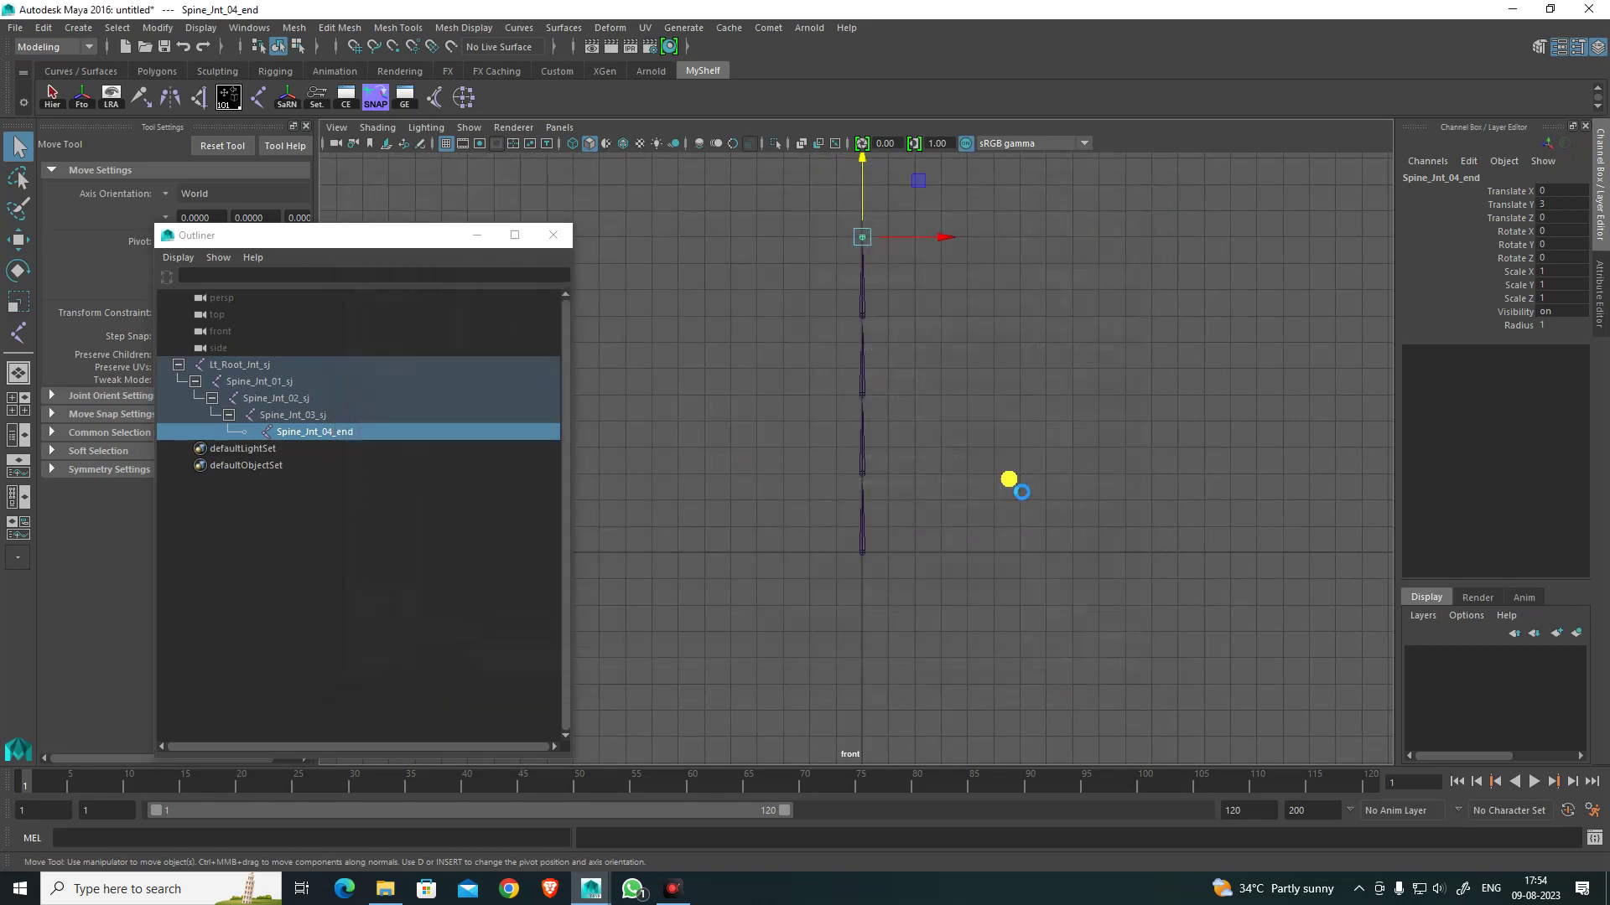
Step: Switch to the perspective view, select the whole joint hierarchy from Lt_Root_Jnt_sj down, and show its local rotation axes
key("space")
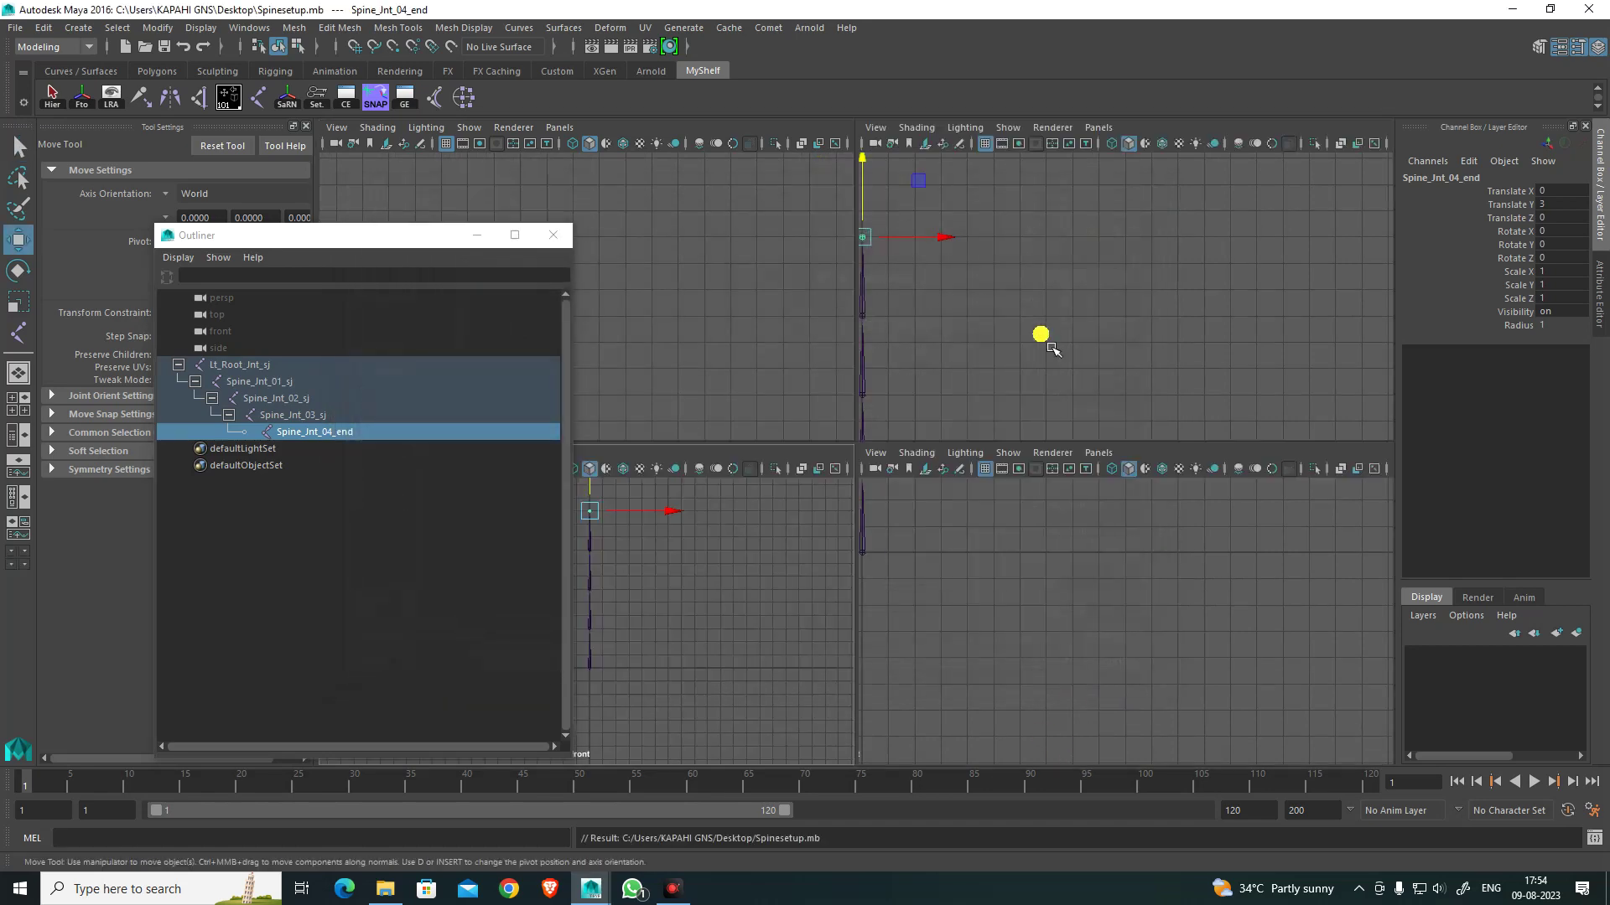
key("space")
left_click(972, 520)
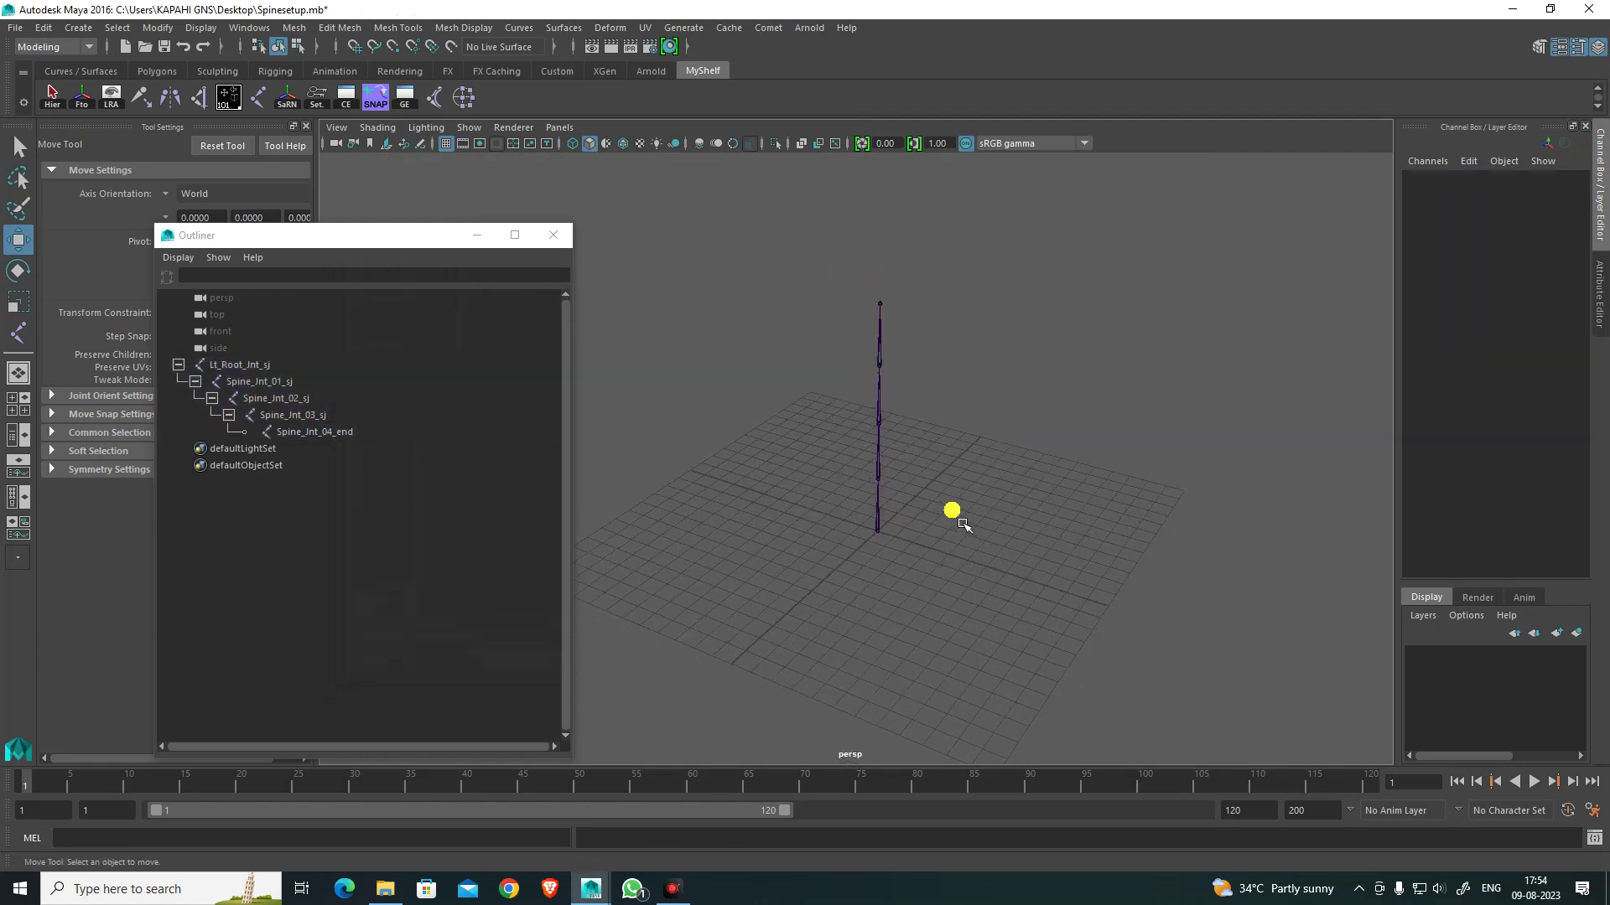
middle_click_drag(1089, 494, 1097, 550, "alt")
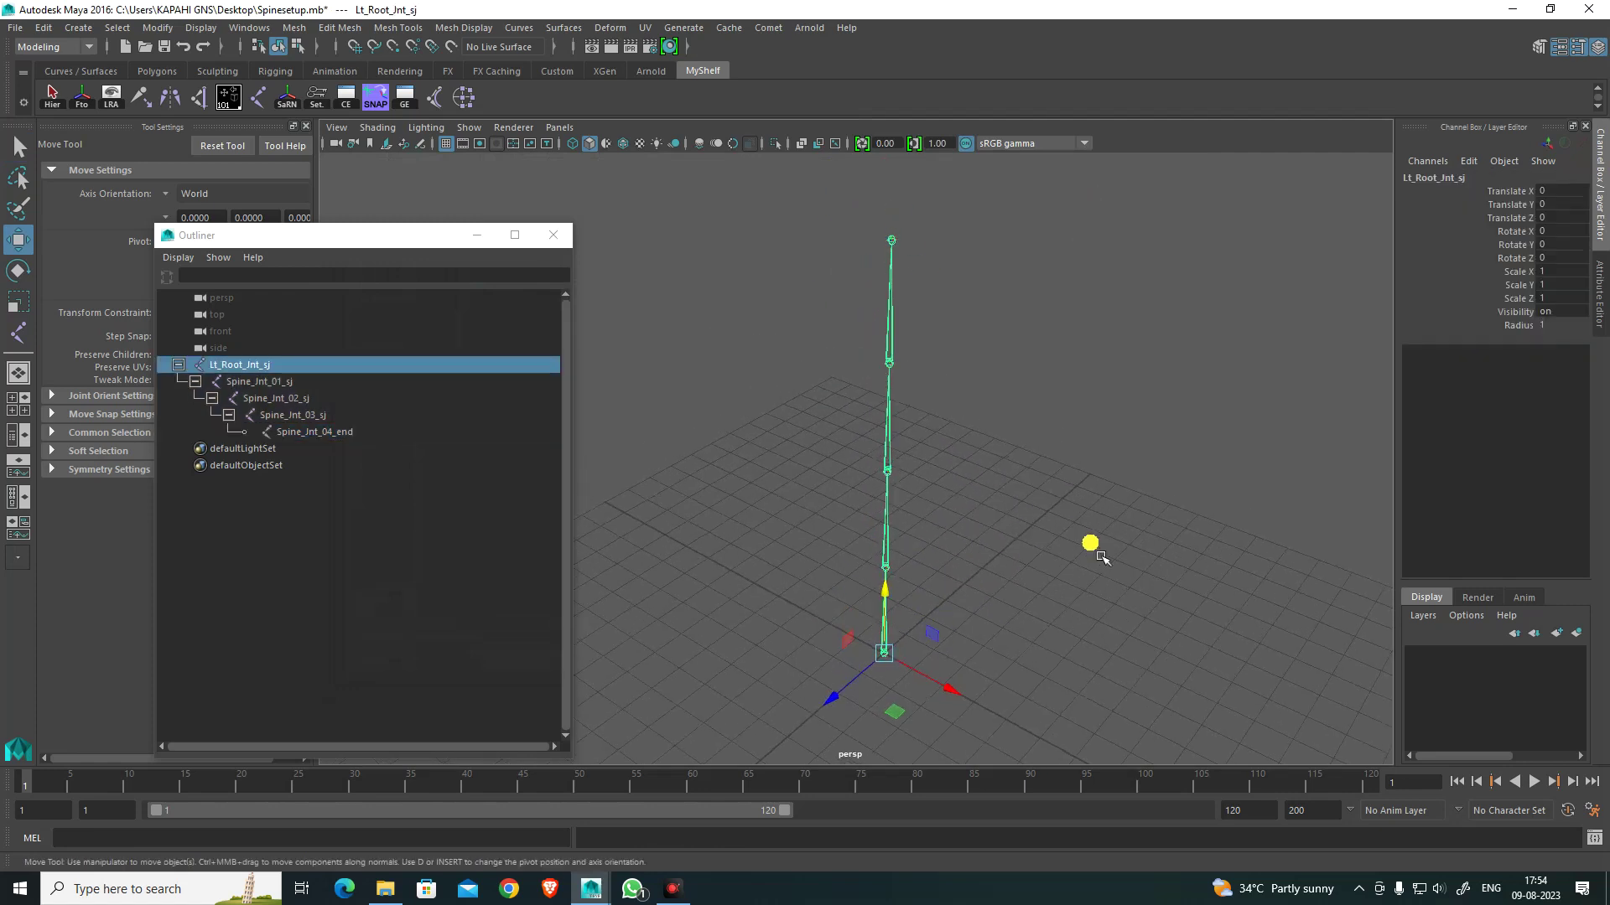
scroll(1095, 550, "down", 3)
left_click_drag(1090, 549, 1007, 531, "alt")
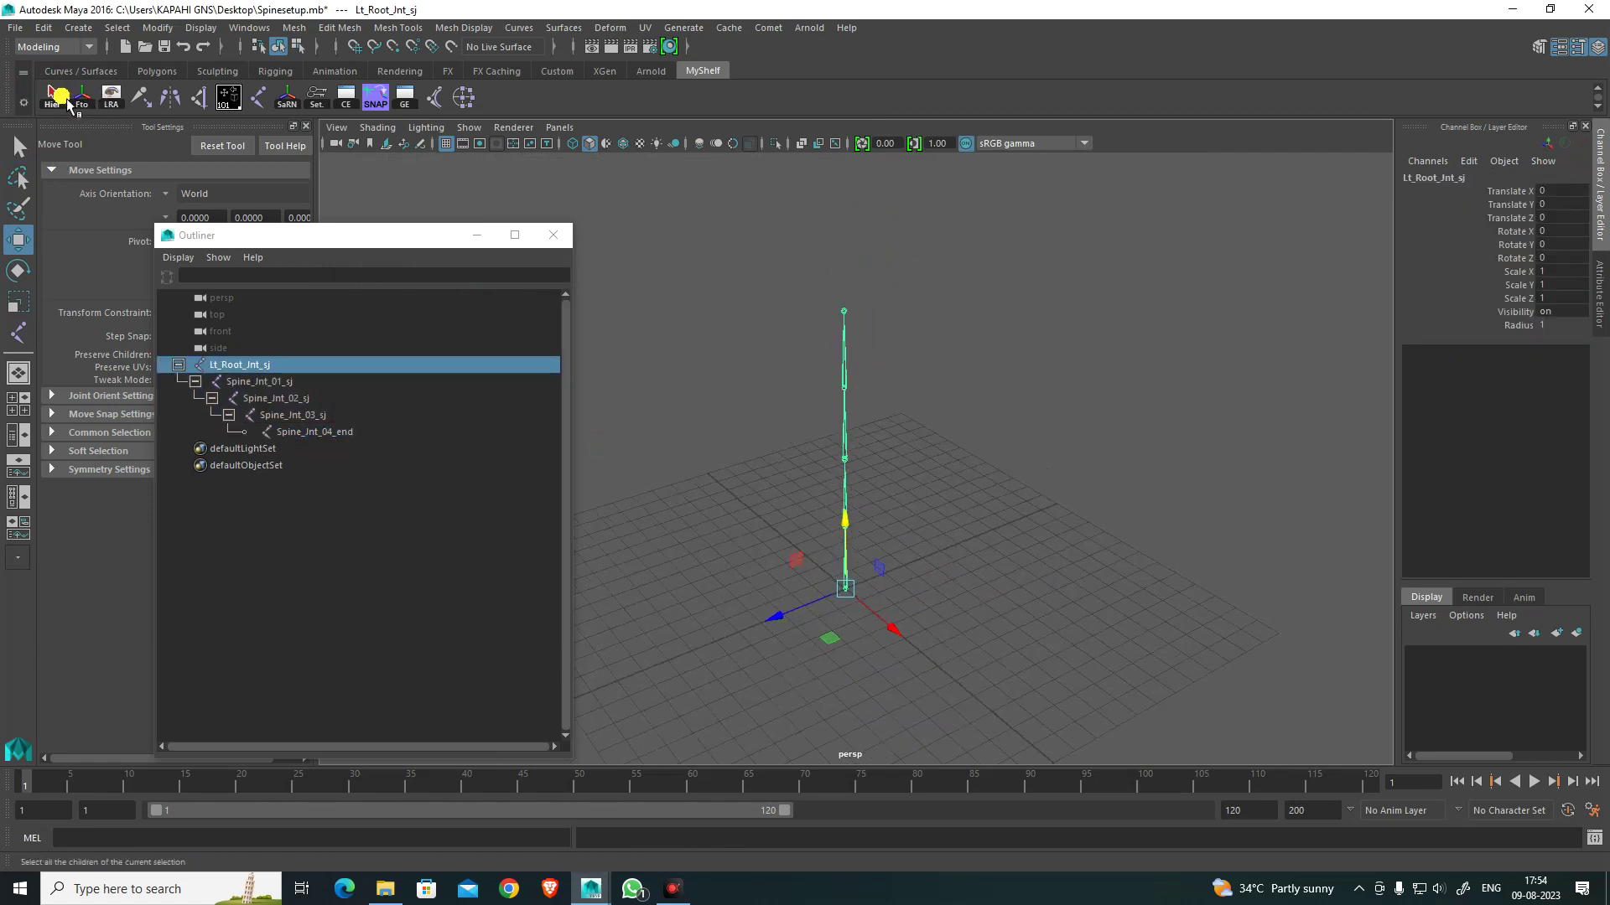
left_click(112, 99)
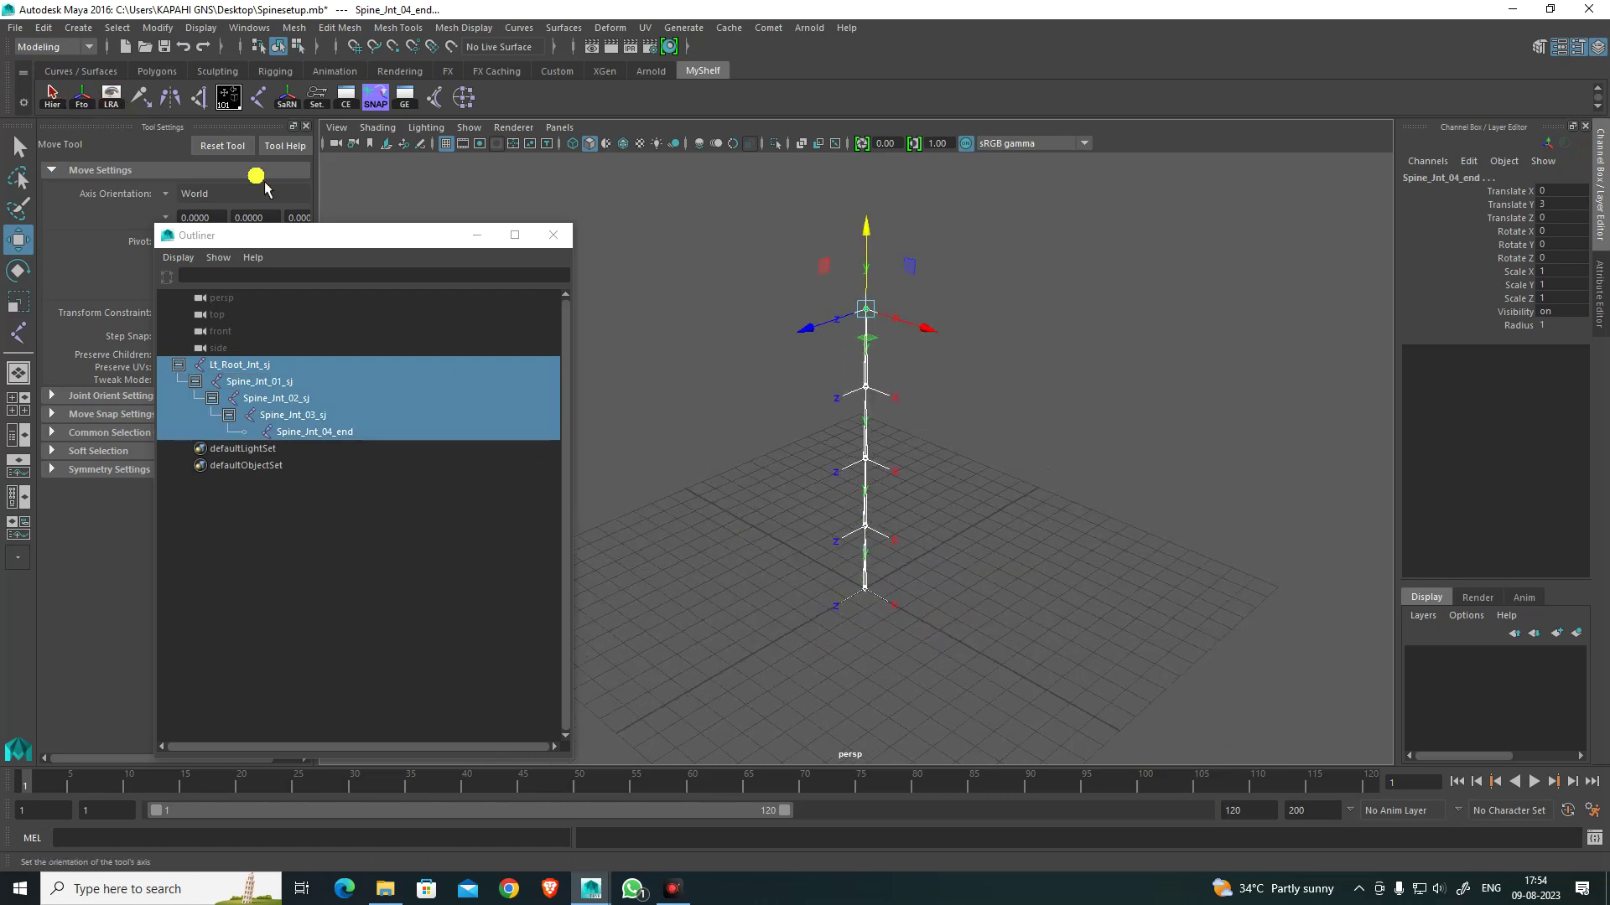
Step: Freeze the transformations of all joints in the spine chain
left_click(81, 97)
left_click(1086, 612)
left_click_drag(982, 458, 904, 444, "alt")
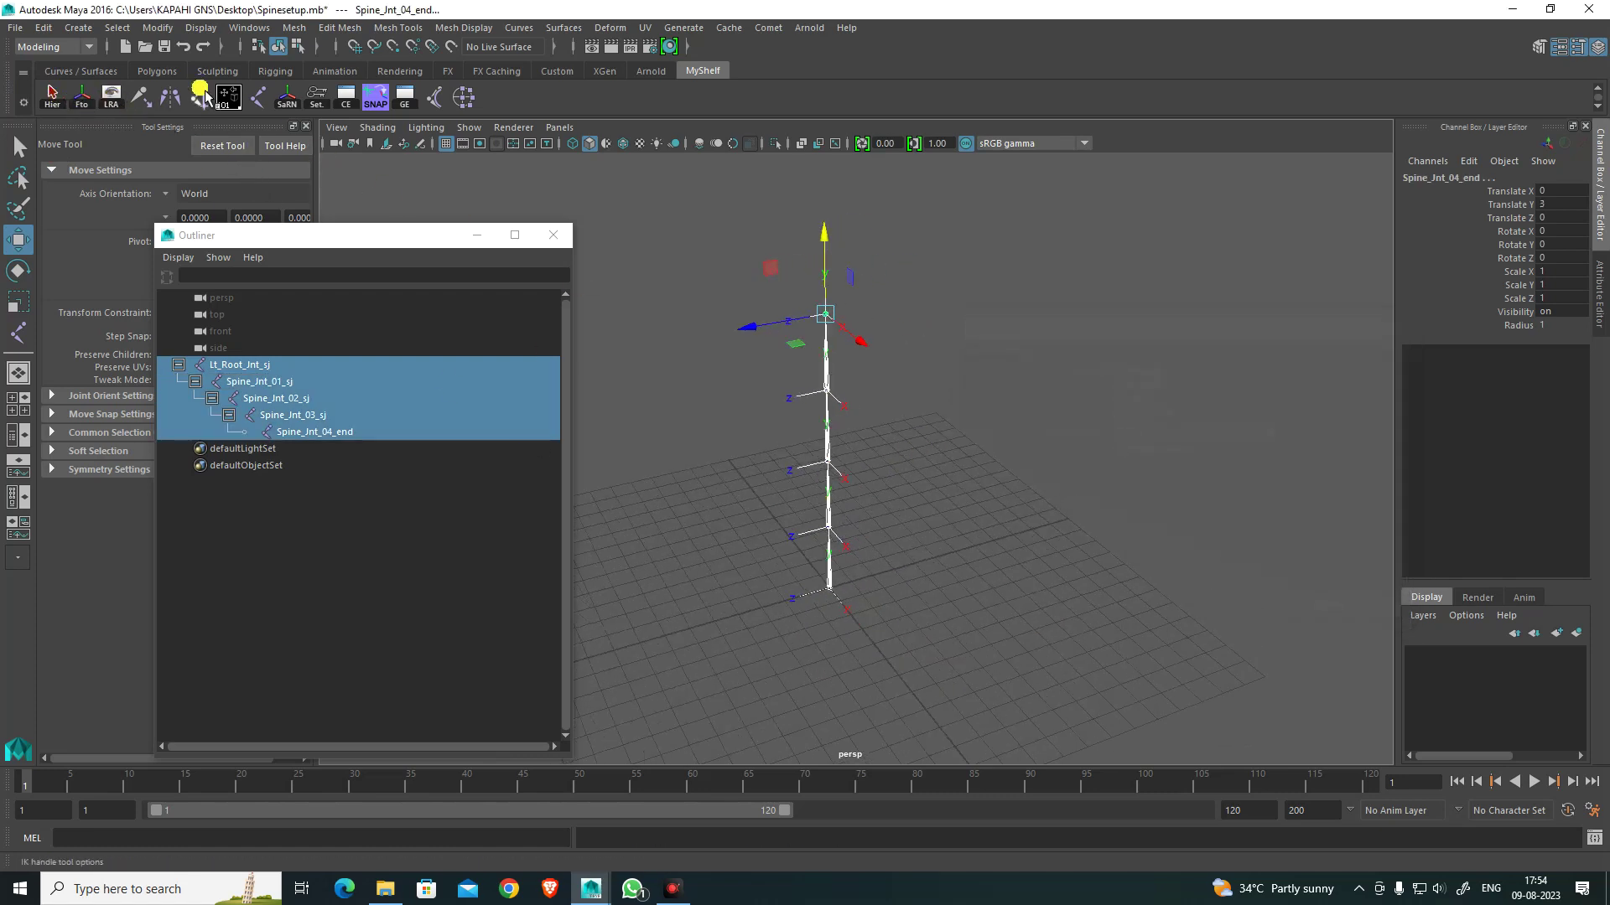
Step: Turn off Orient Joint to World, set the joint orientation's primary axis to Y with secondary axis Z, and try to apply it
left_click(258, 97)
left_click(141, 98)
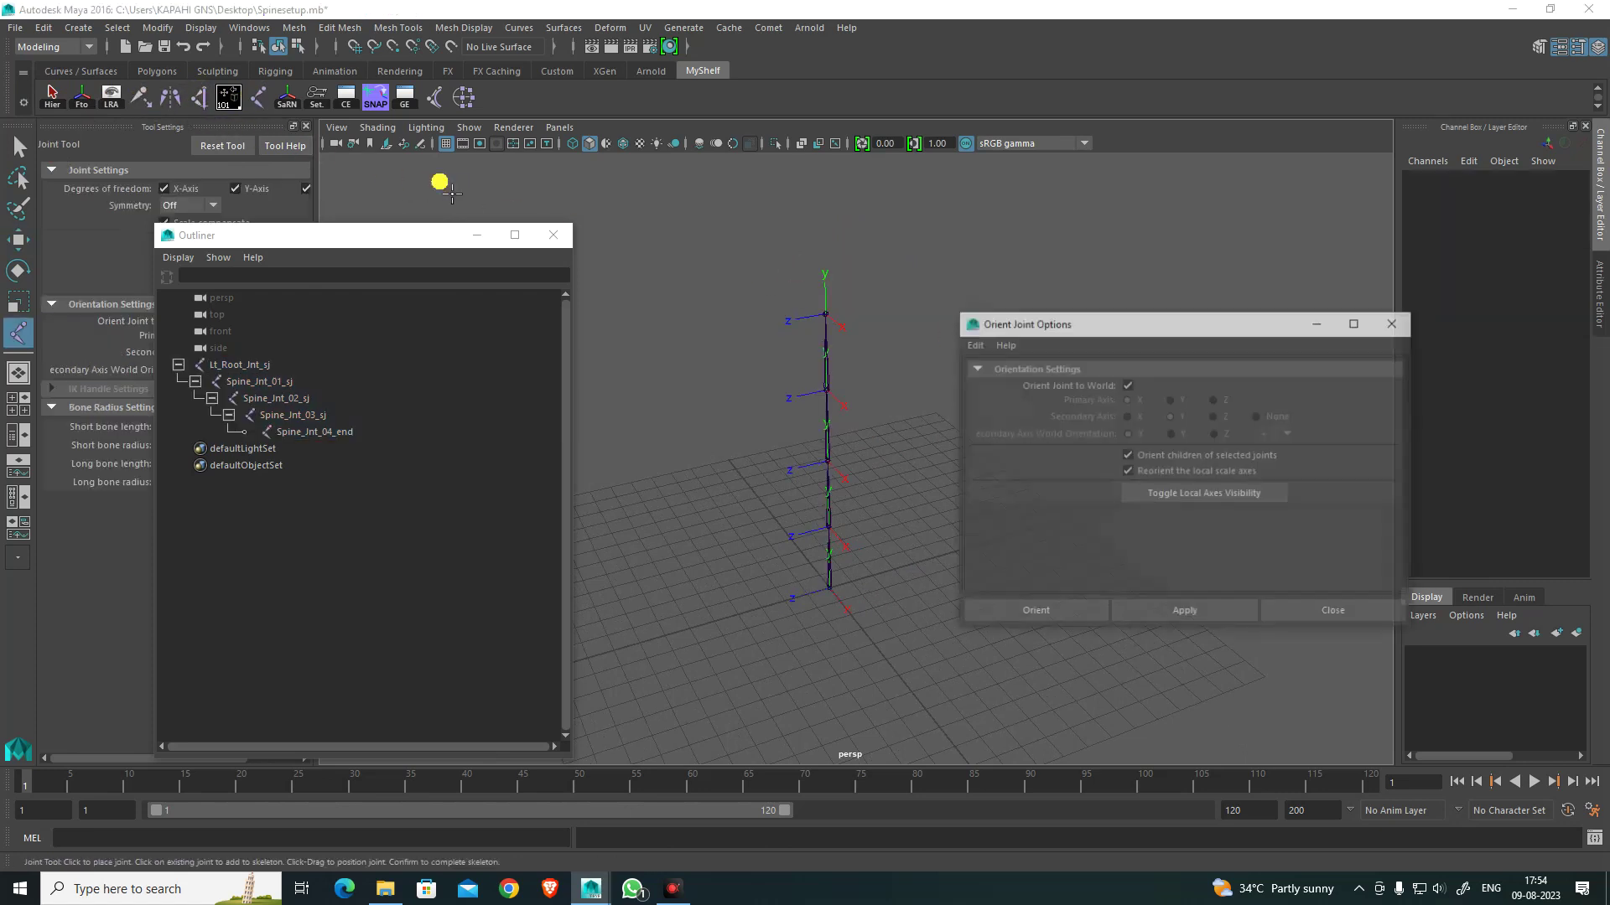
left_click(1128, 386)
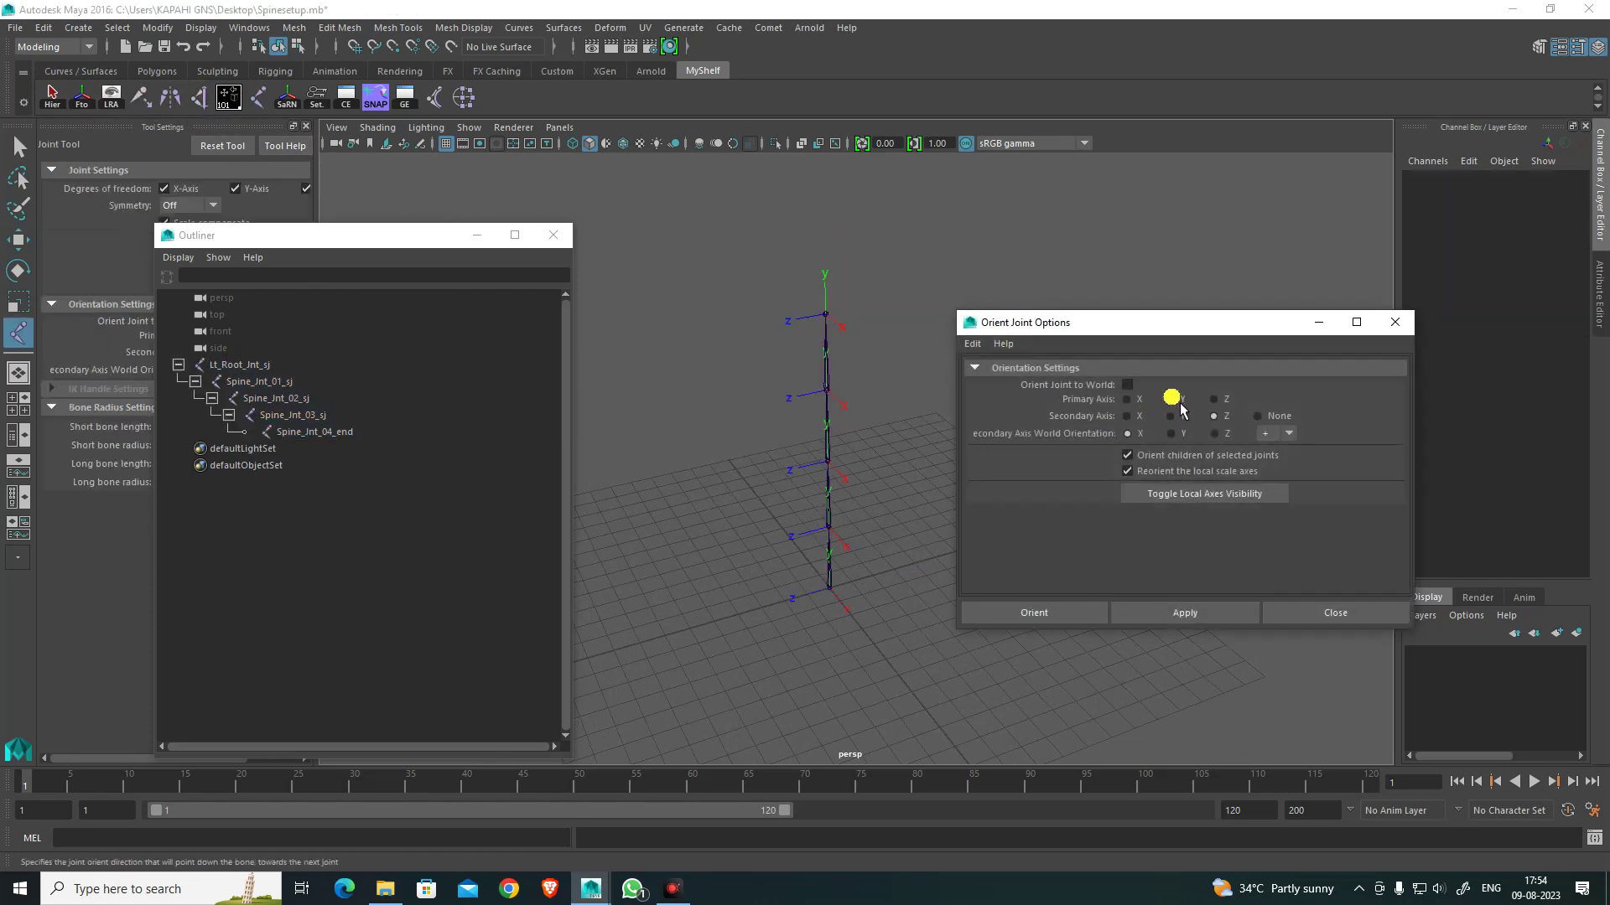
left_click(1207, 615)
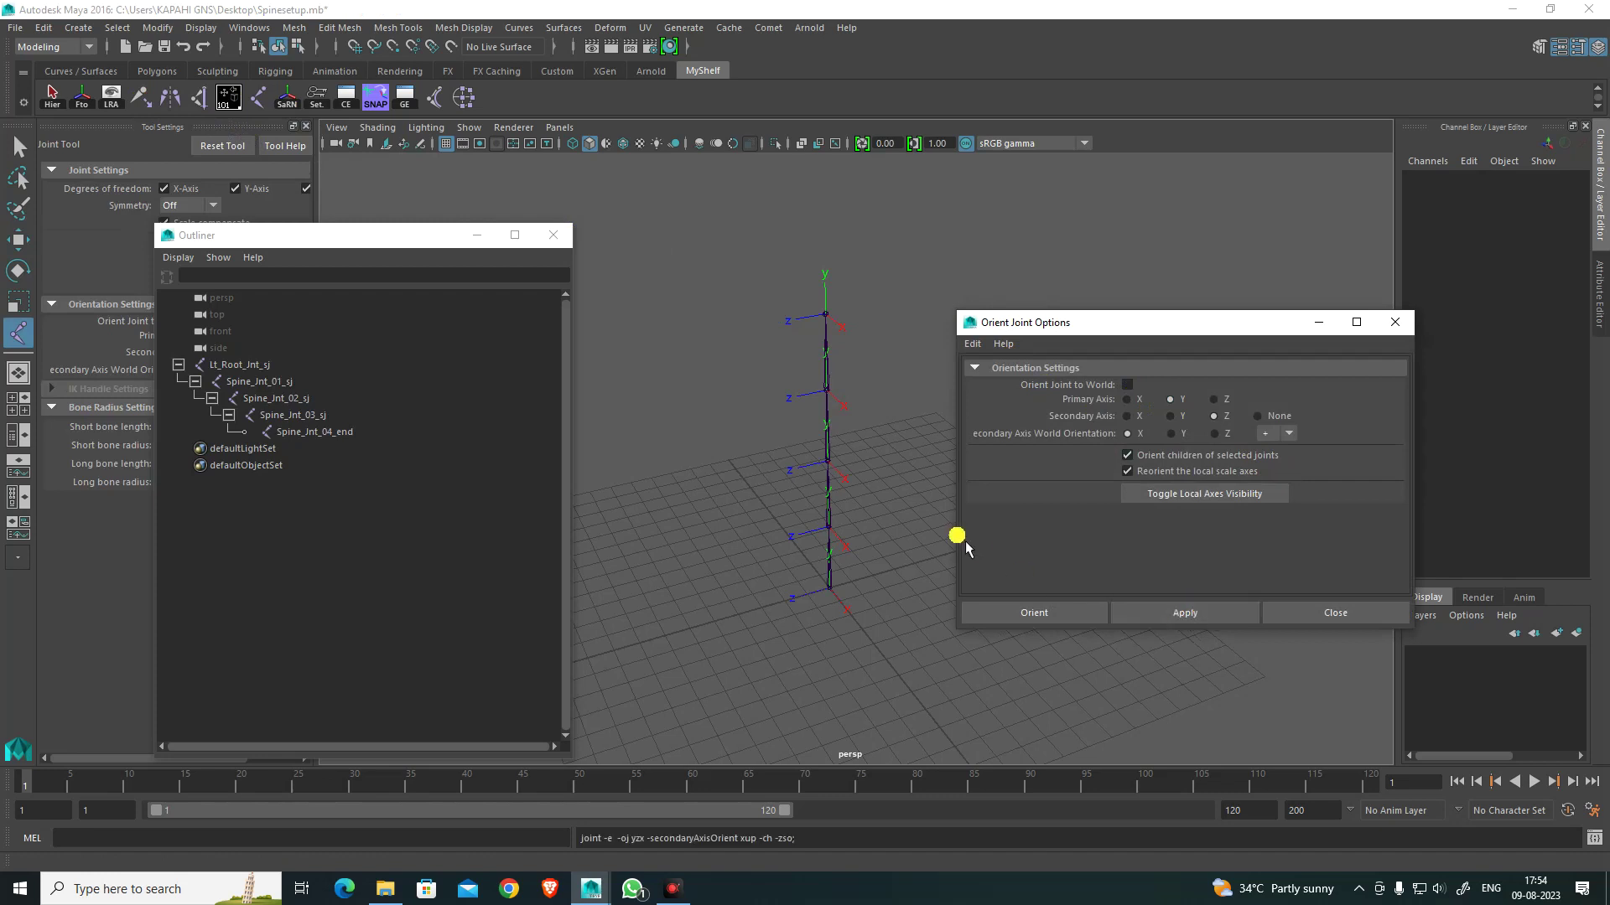
key("w")
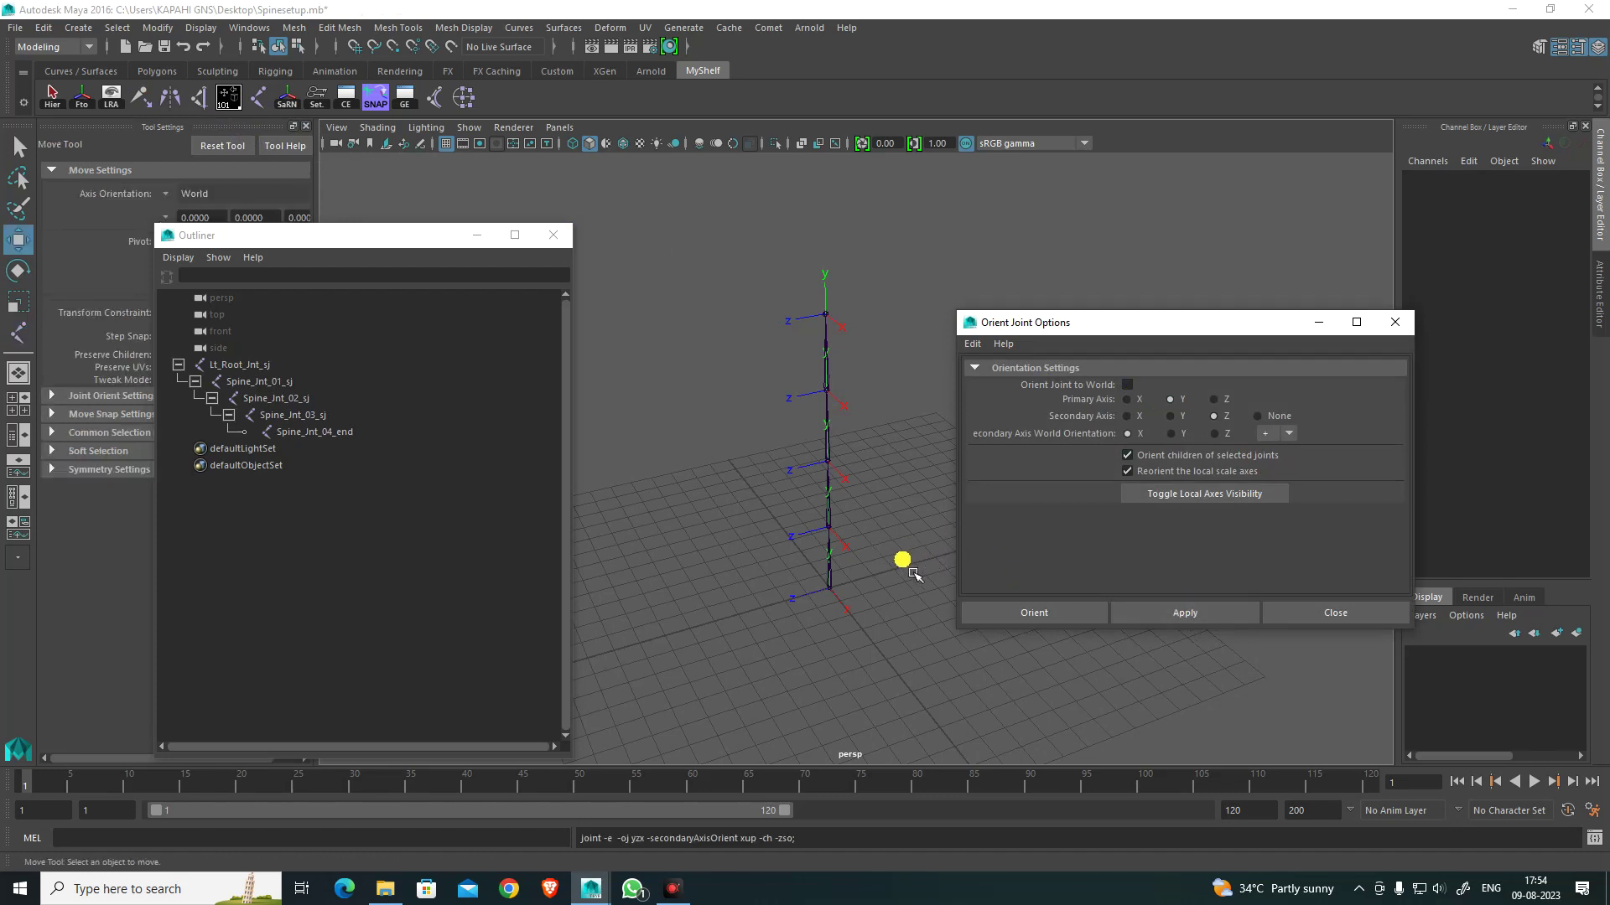
Step: Select the whole hierarchy from Lt_Root_Jnt_sj, freeze its transformations again, and orient the joints with primary axis Y and secondary axis Z
left_click(829, 588)
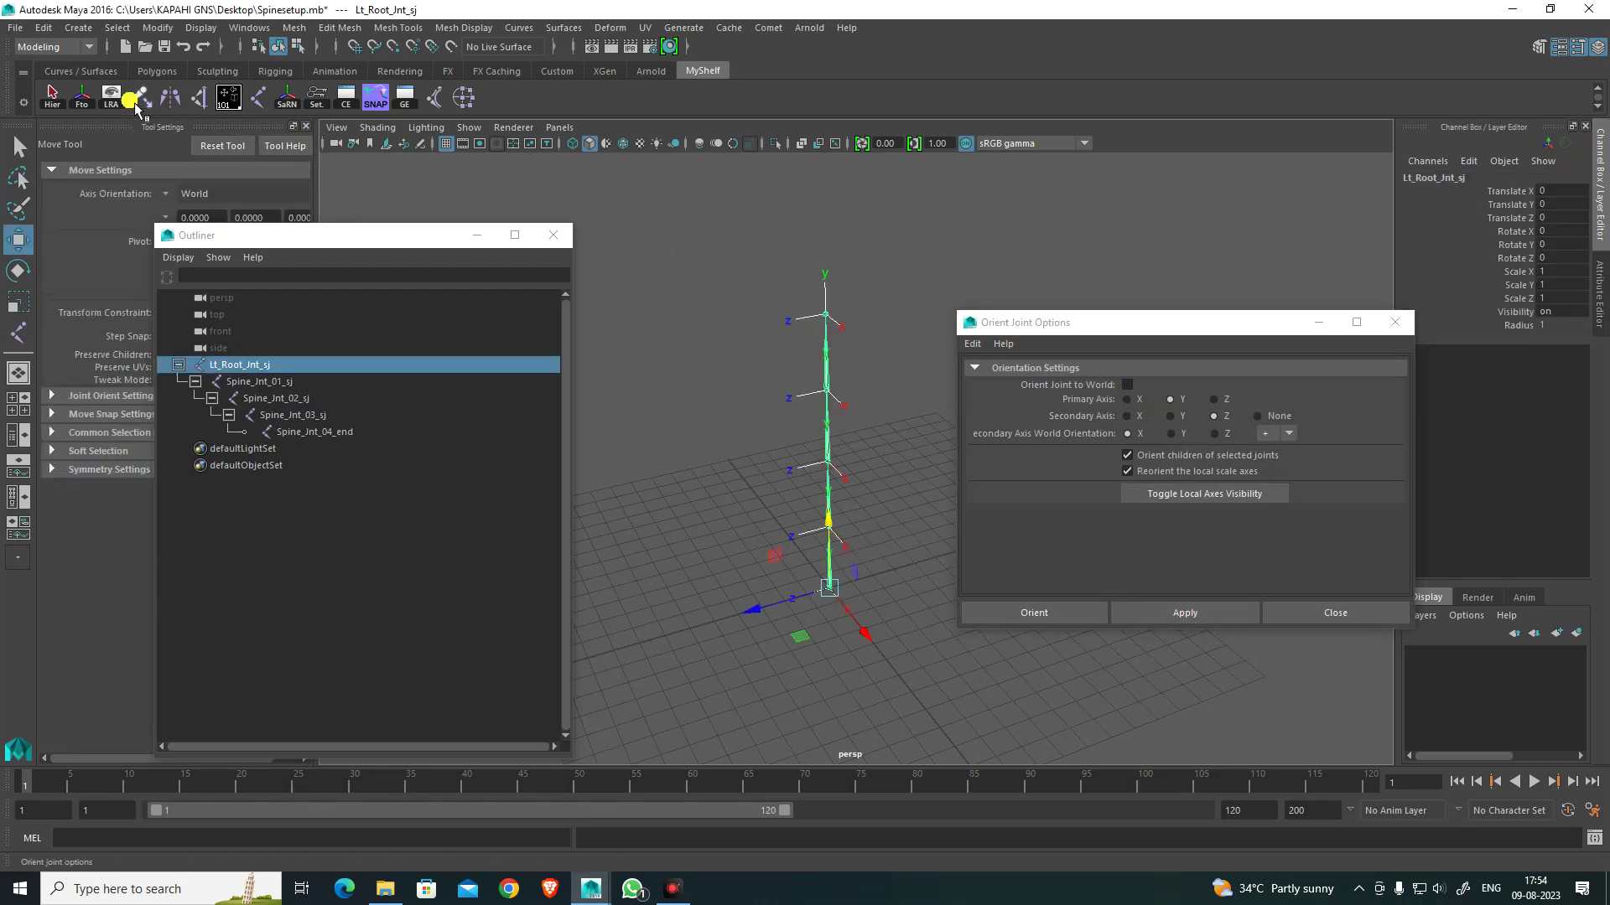
left_click(56, 98)
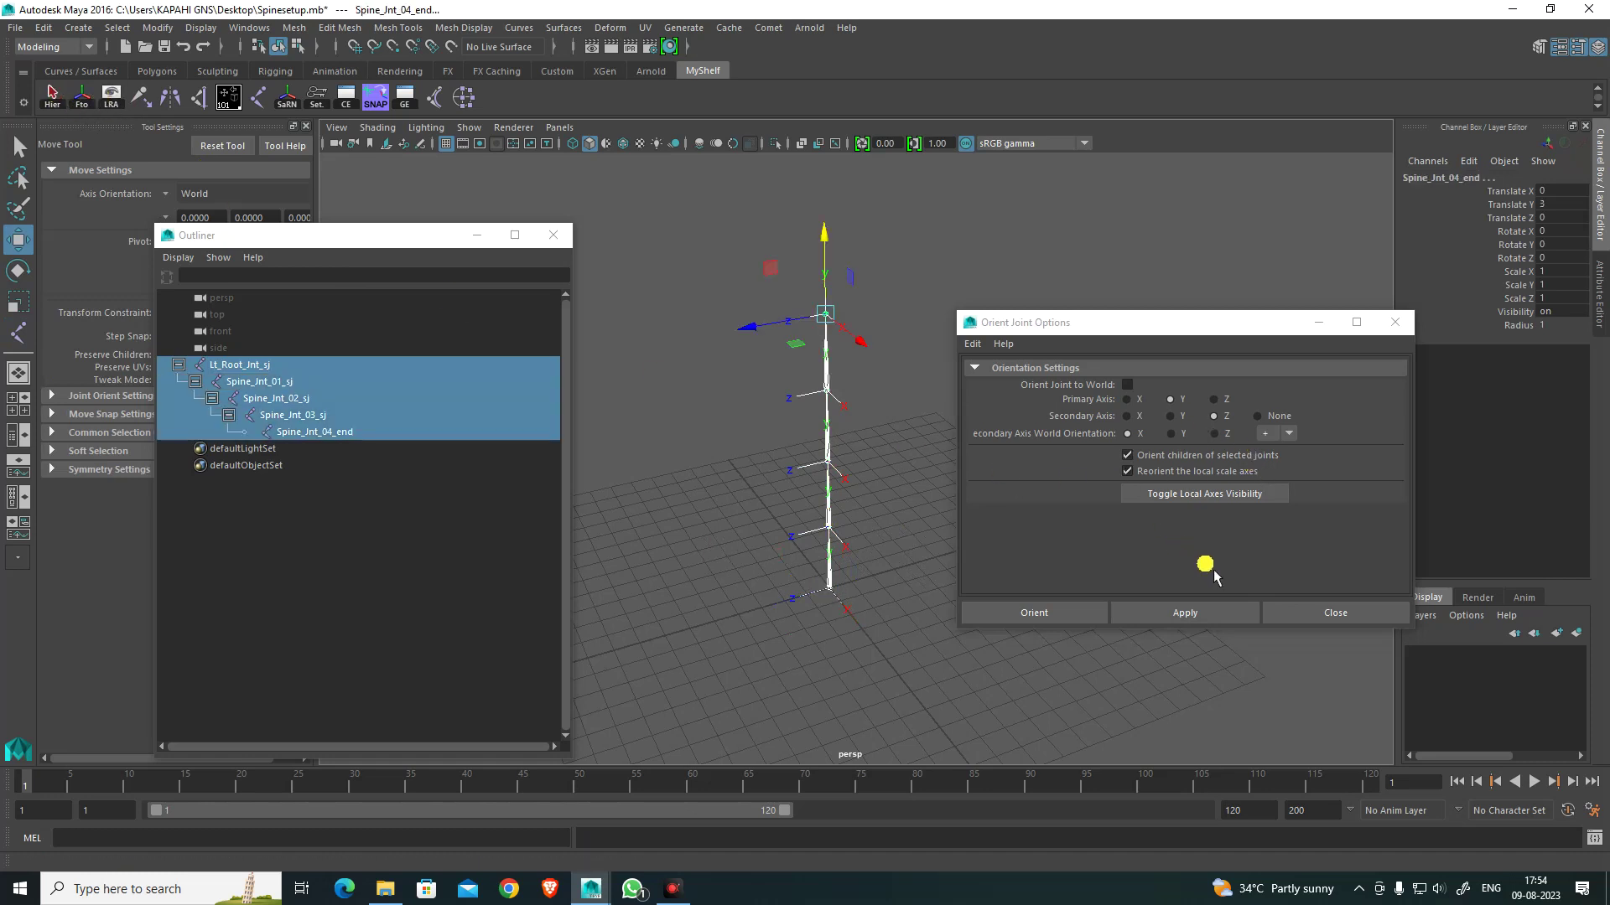
left_click(82, 97)
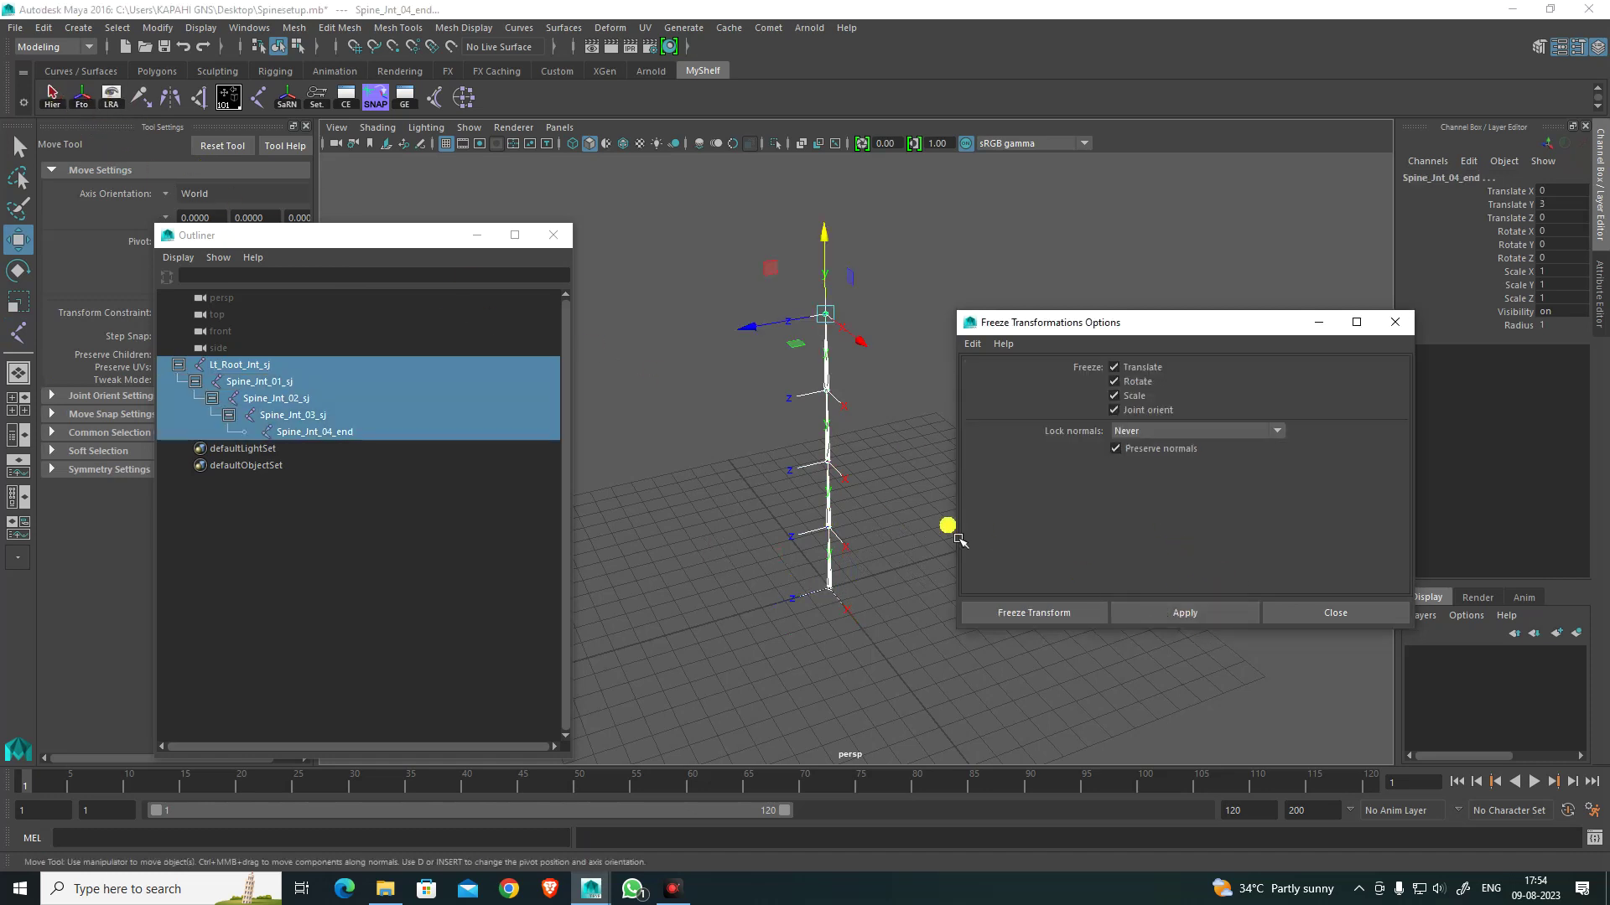
left_click(1067, 610)
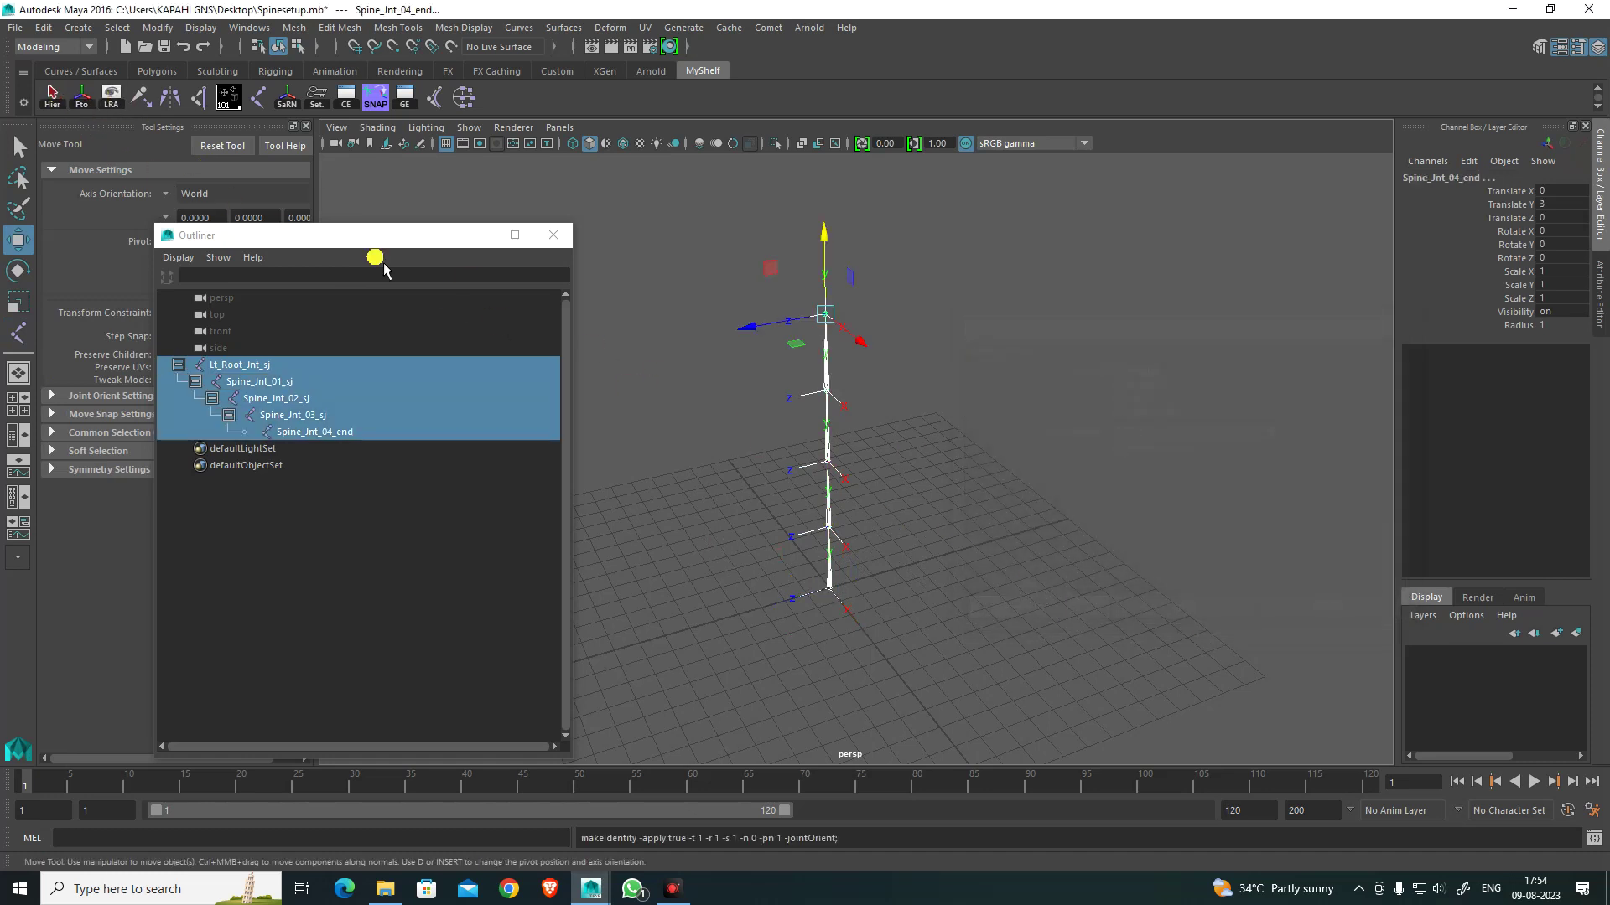
left_click(139, 98)
left_click(1185, 611)
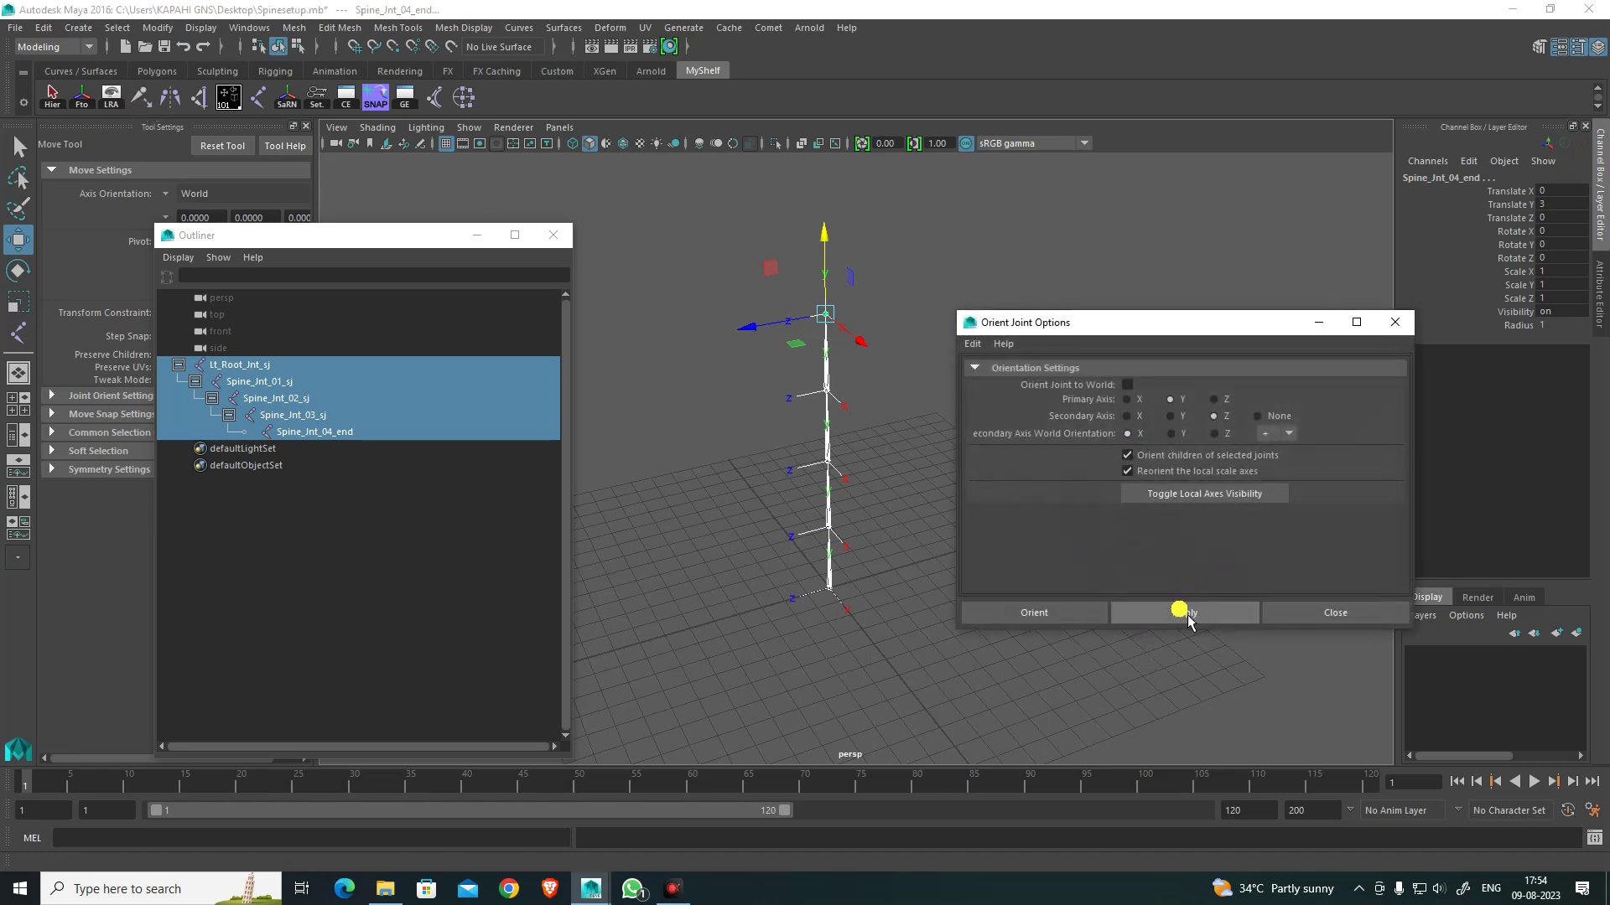
Step: Orient only the end joint Spine_Jnt_04_end to the world
scroll(842, 352, "up", 4)
middle_click_drag(849, 312, 849, 467, "alt")
scroll(880, 437, "up", 1)
left_click(800, 442)
left_click(789, 439)
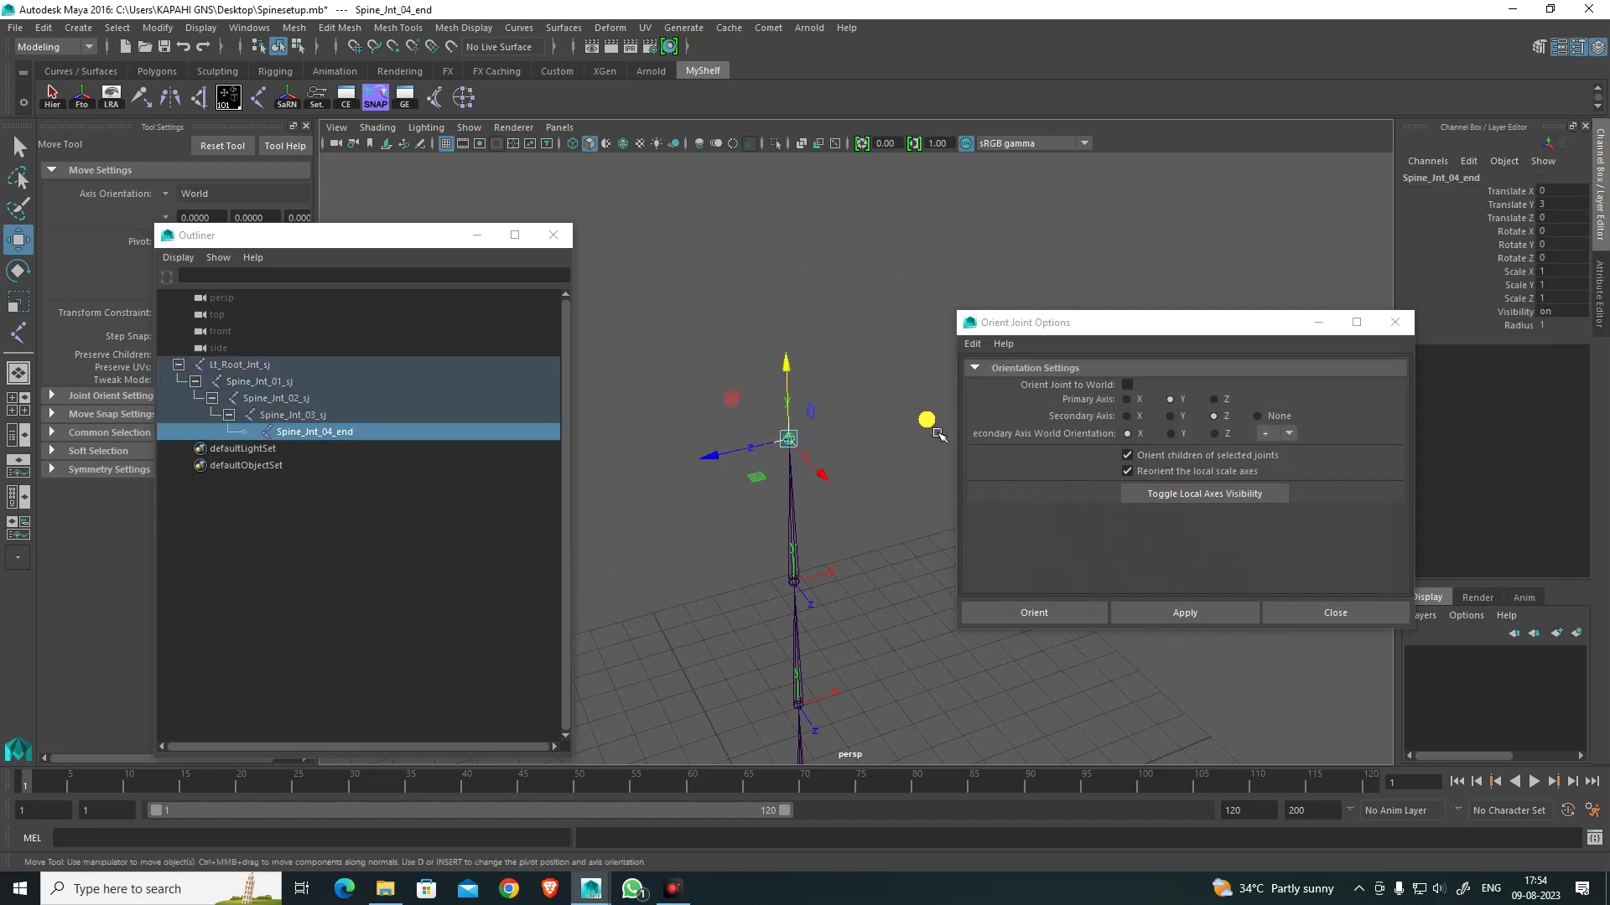
left_click(1126, 384)
left_click(1063, 612)
left_click(952, 532)
left_click_drag(953, 532, 885, 663, "alt")
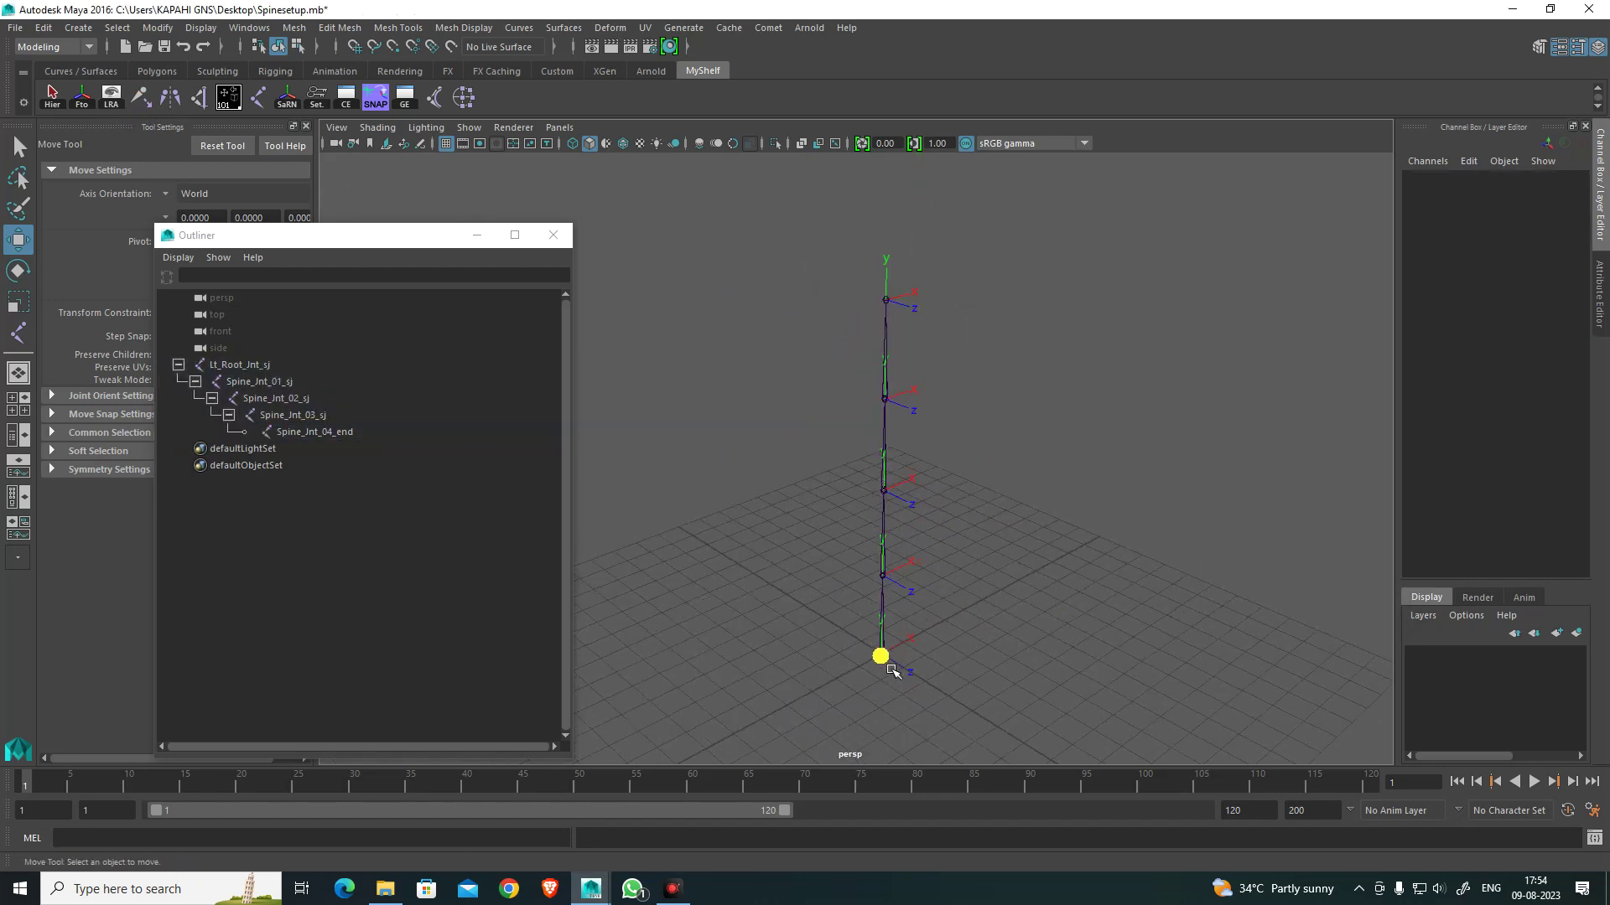
Step: Hide the local rotation axes of the whole joint hierarchy under Lt_Root_Jnt_sj
left_click(882, 657)
left_click_drag(1053, 634, 964, 620, "alt")
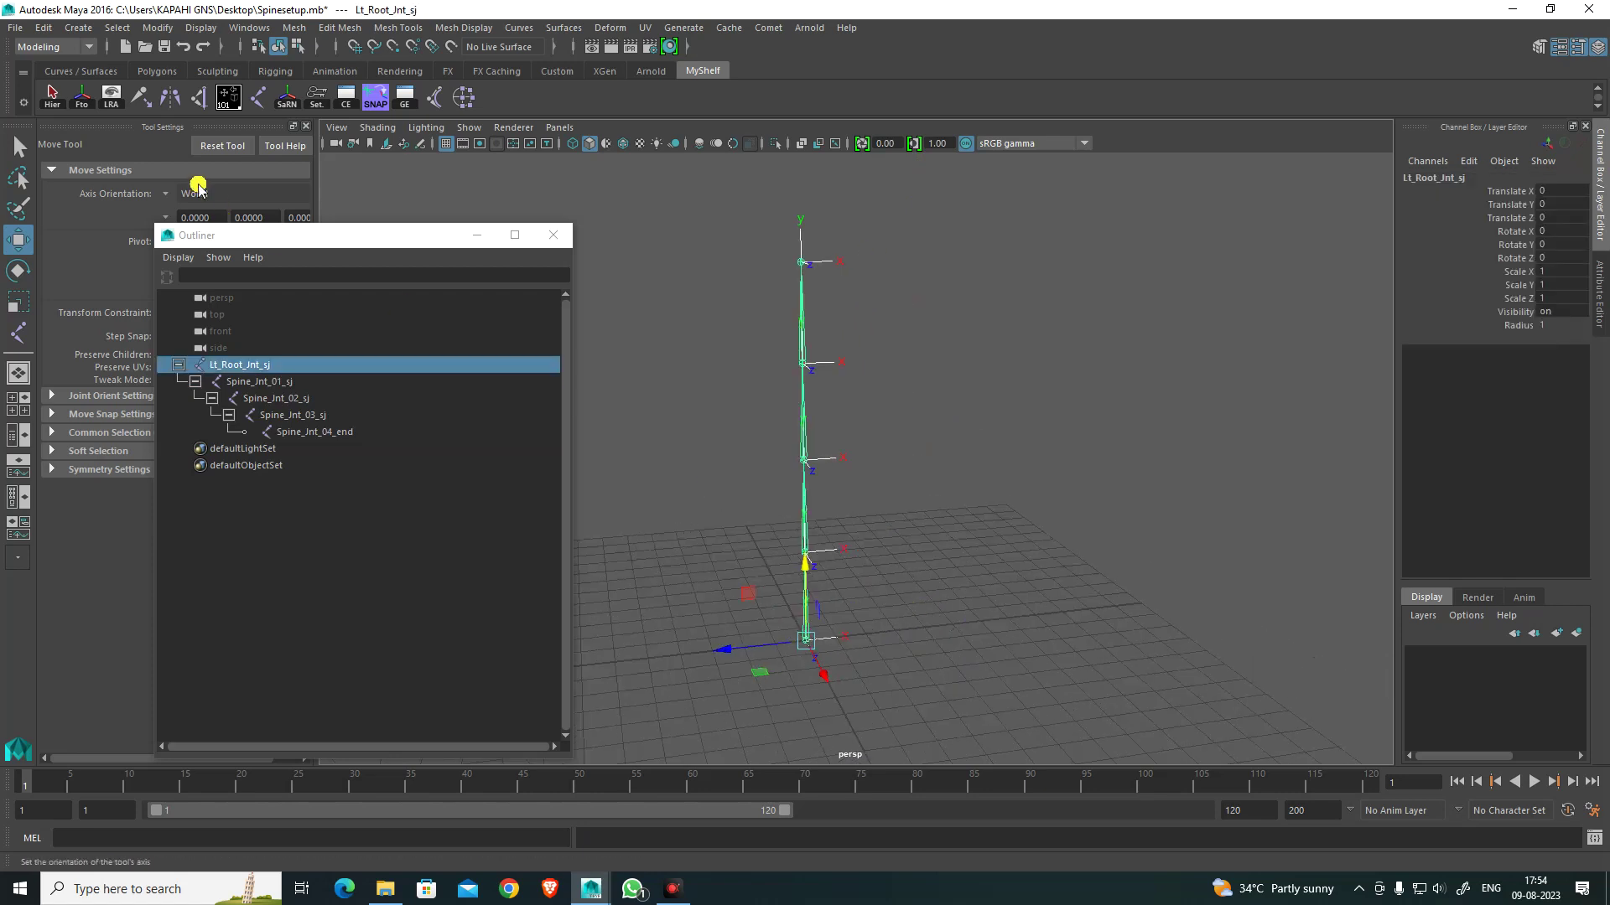
left_click(59, 102)
left_click(120, 101)
left_click(1067, 523)
left_click_drag(987, 522, 923, 497, "alt")
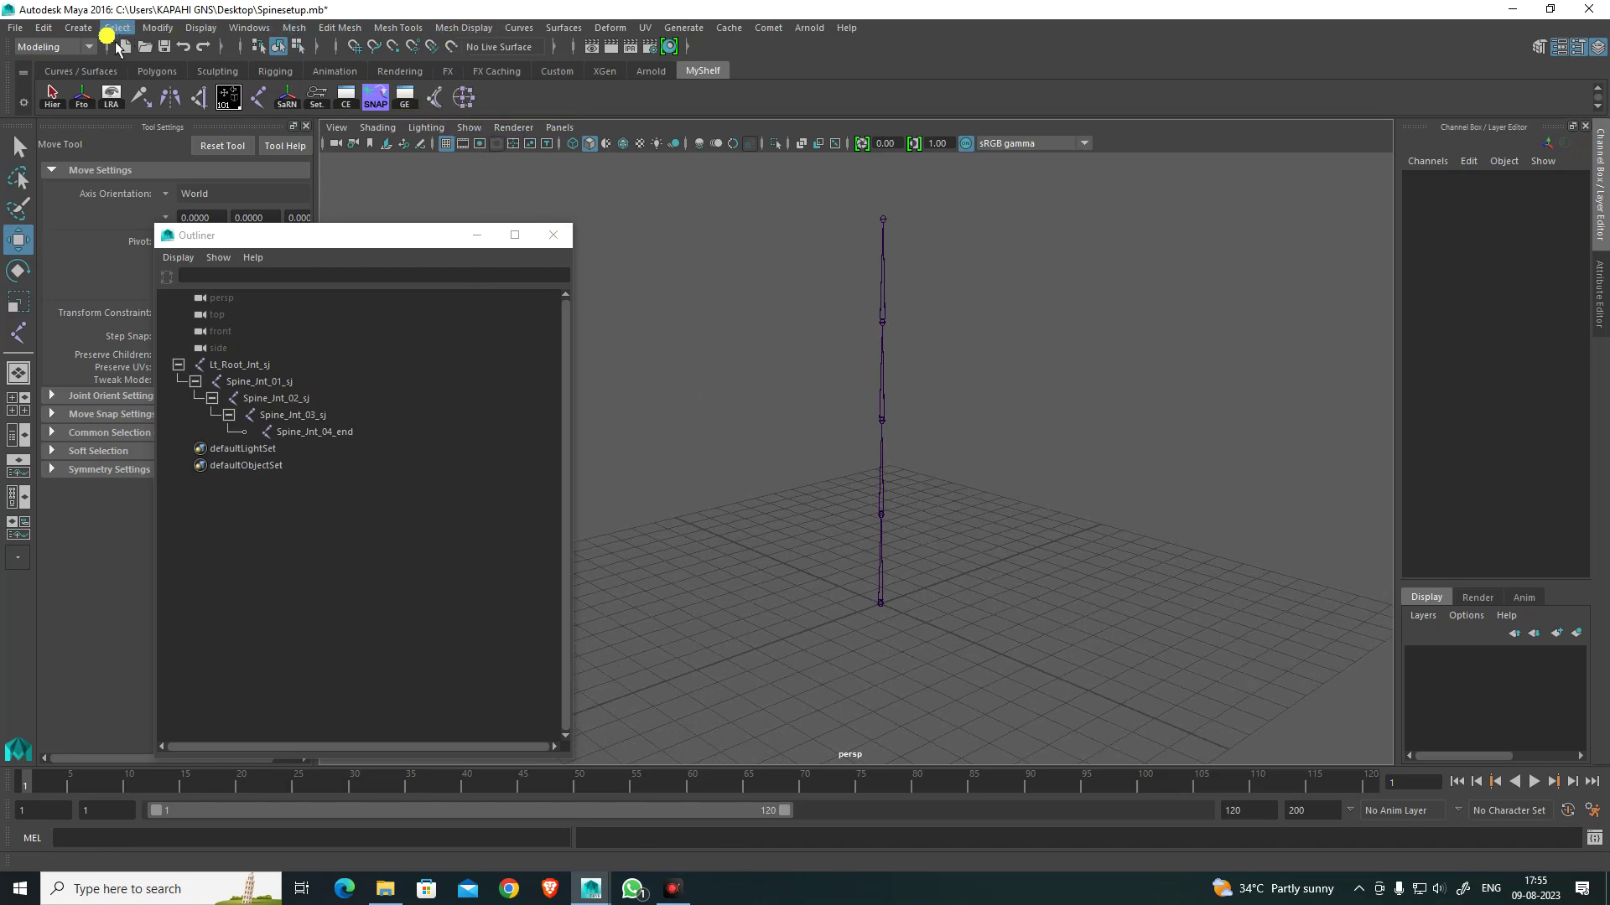
Step: Switch to the Rigging menu set and locate the Create IK Spline Handle command's options
left_click(67, 47)
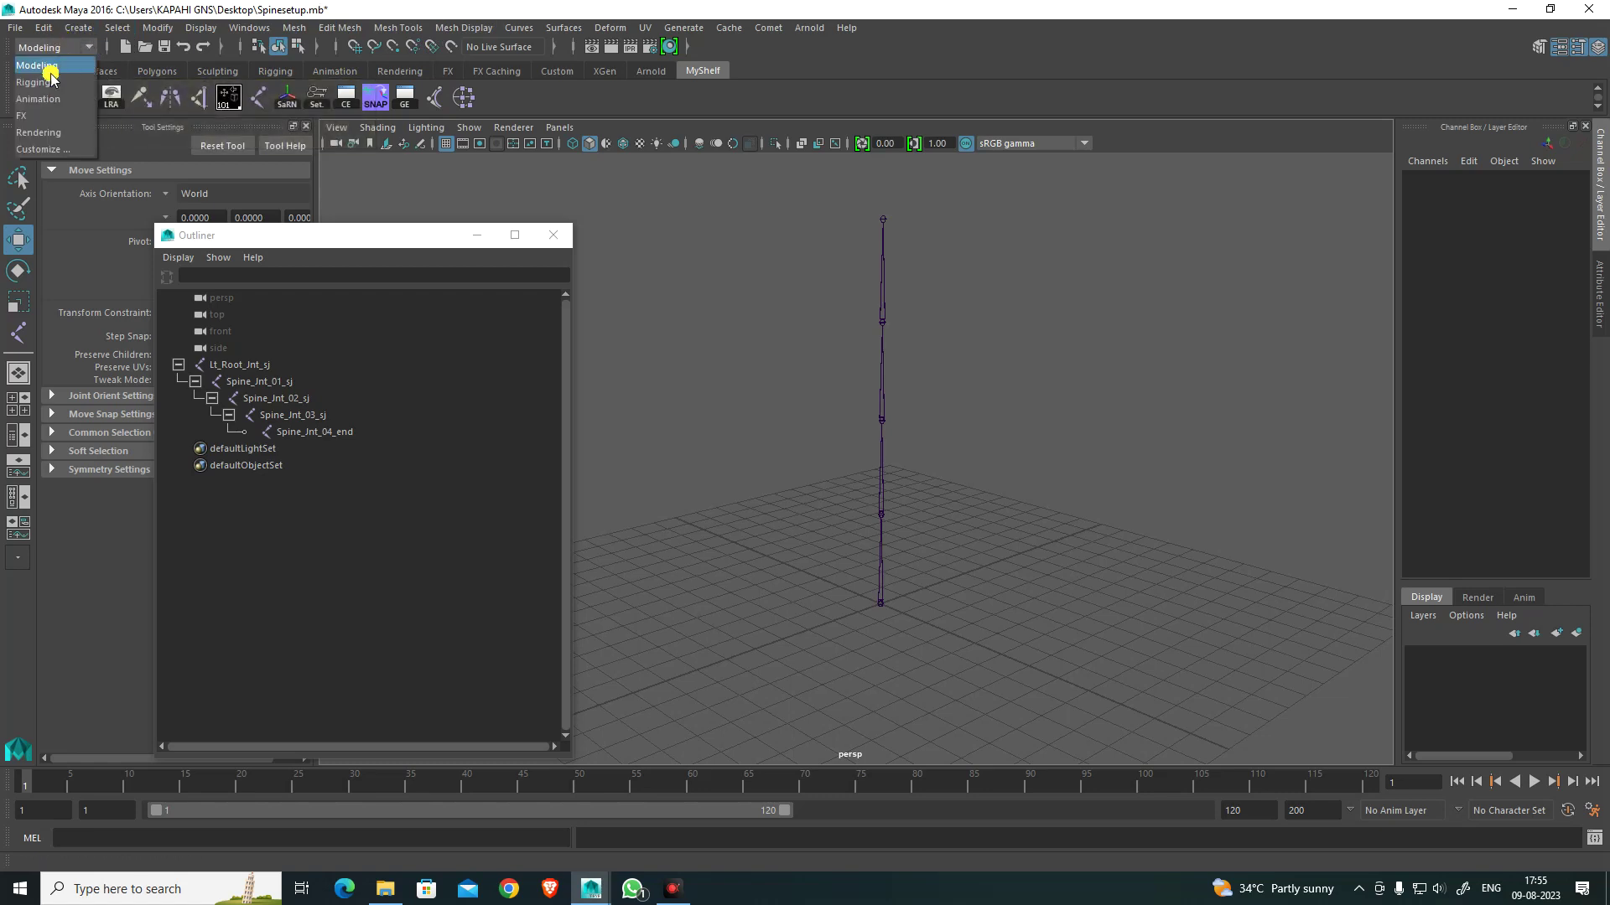
left_click(50, 98)
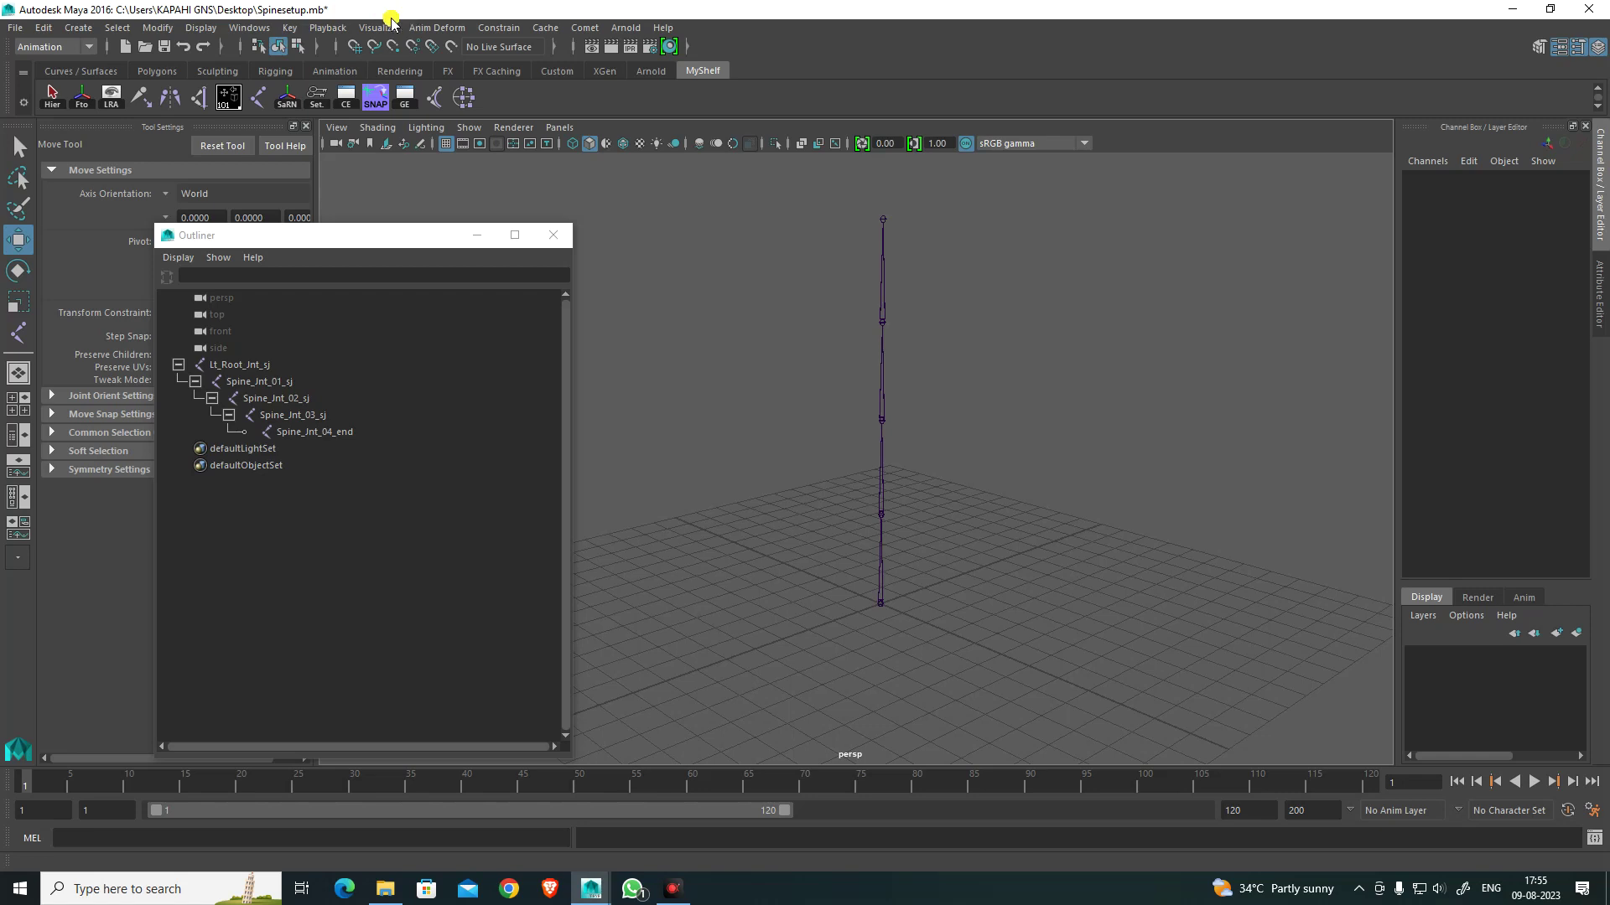
left_click(67, 47)
left_click(51, 81)
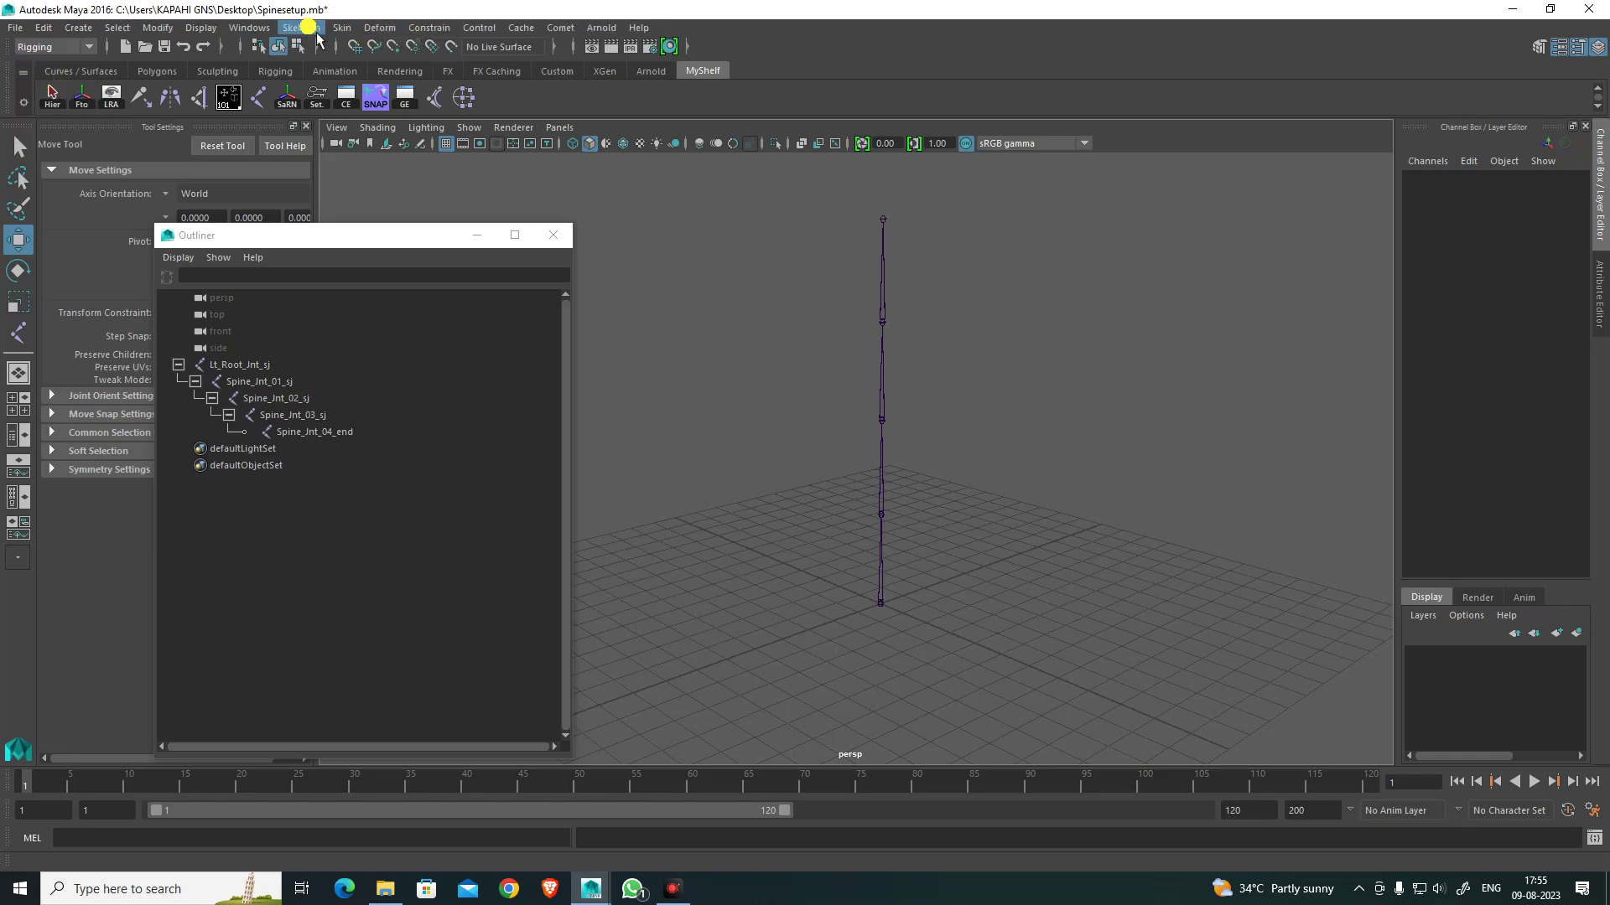
left_click(315, 32)
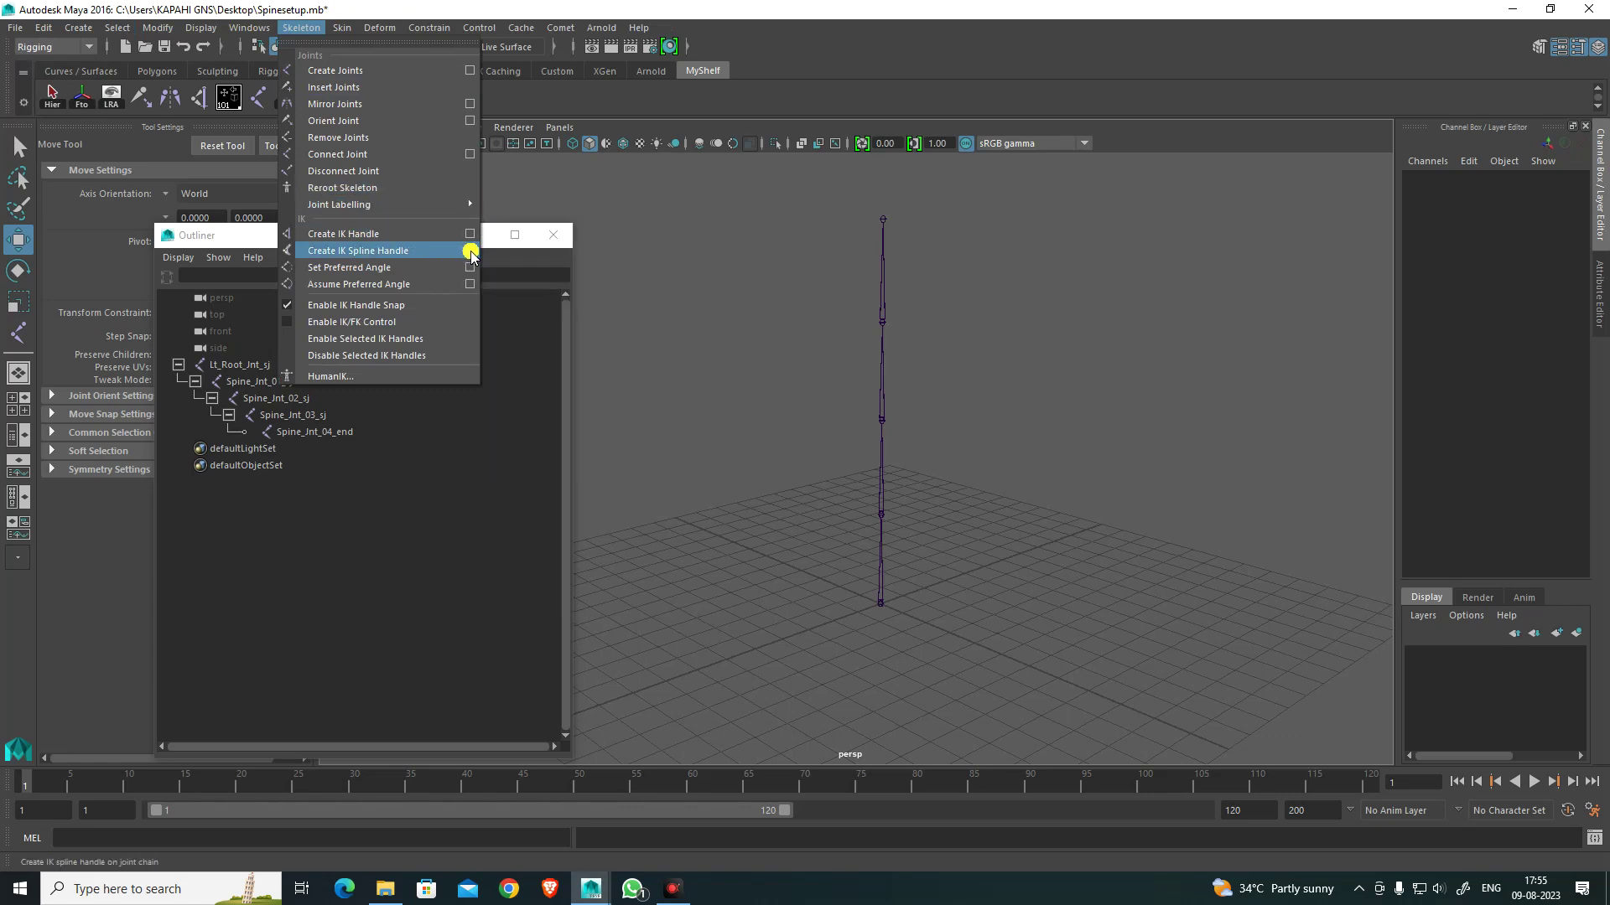
left_click(900, 61)
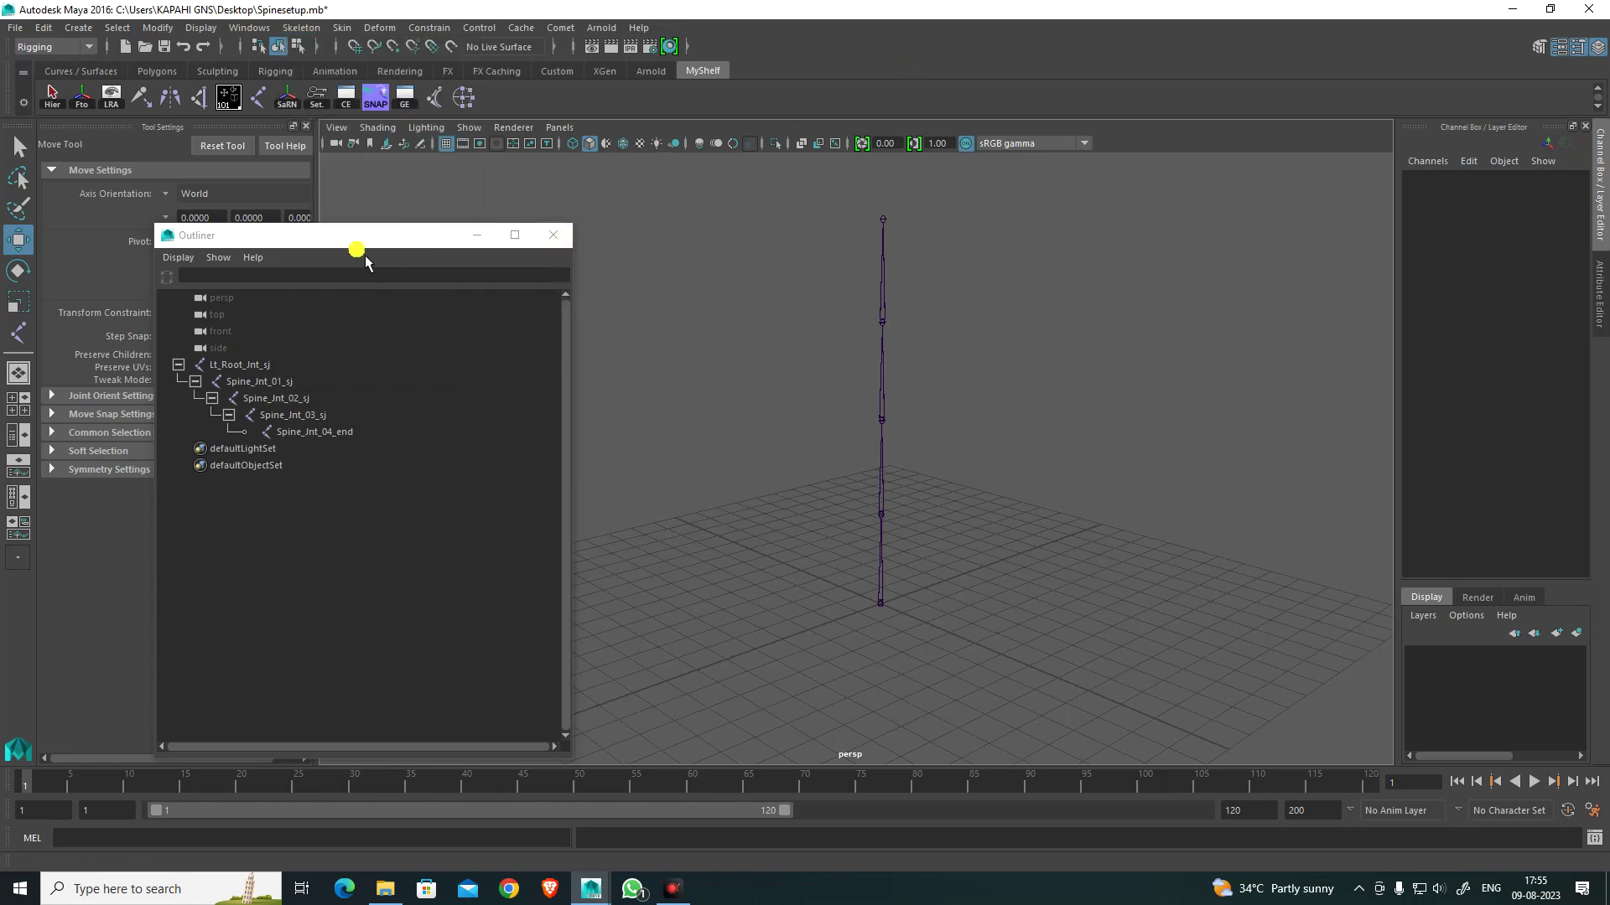
Step: Move the Outliner off the tool settings, reset the IK Spline Handle Tool, turn off Auto parent curve, and set Number of spans to 2
left_click_drag(352, 250, 249, 502)
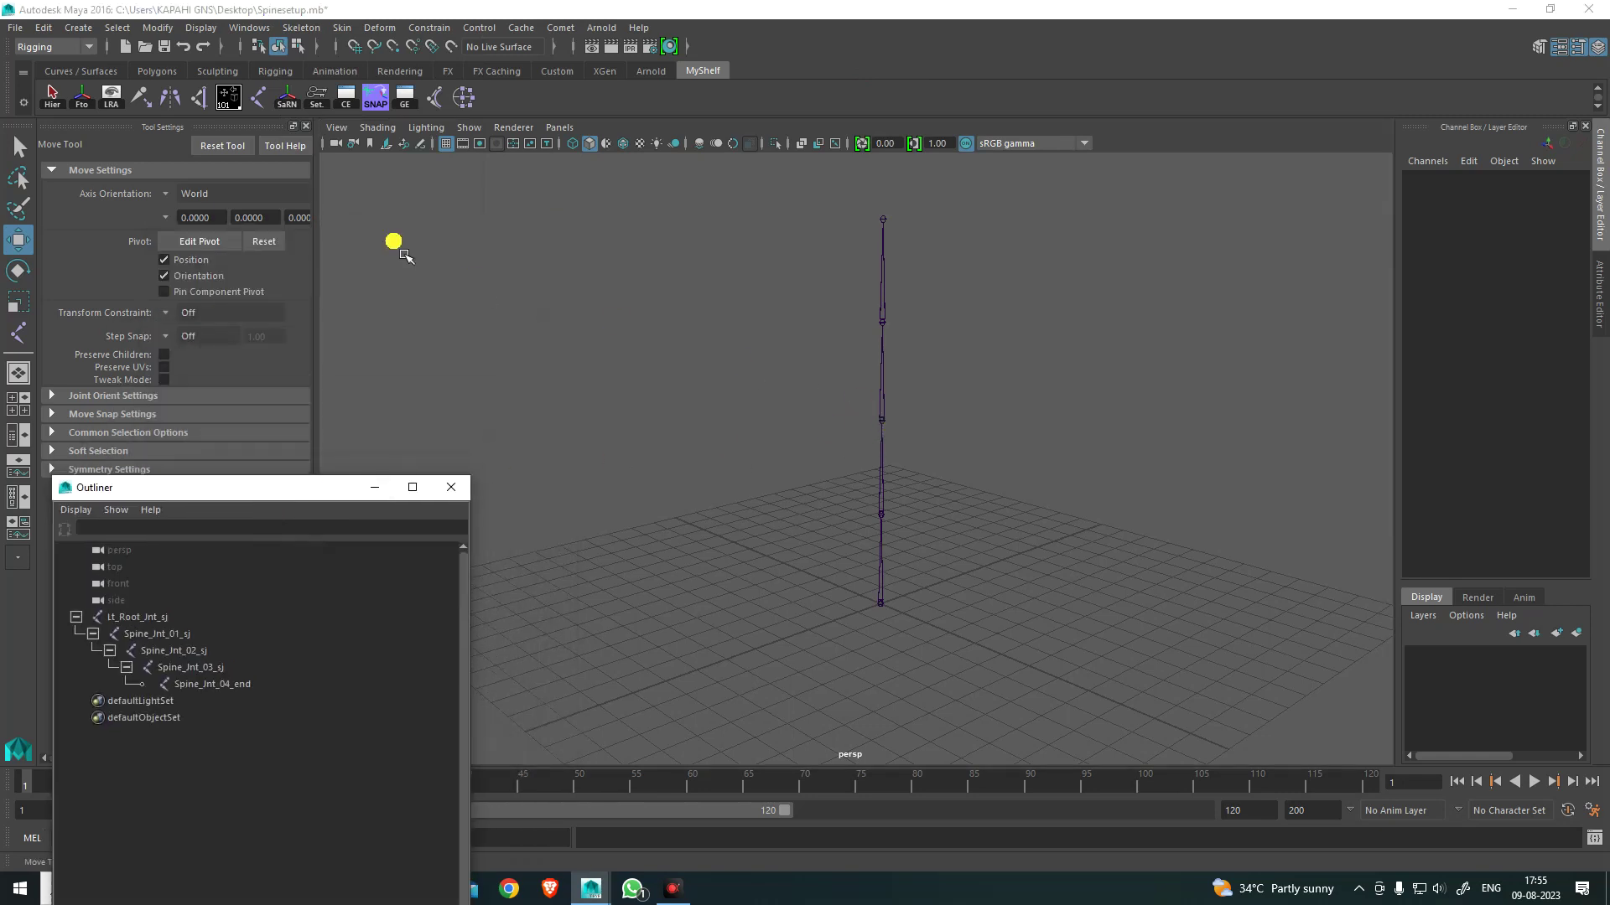
left_click(436, 98)
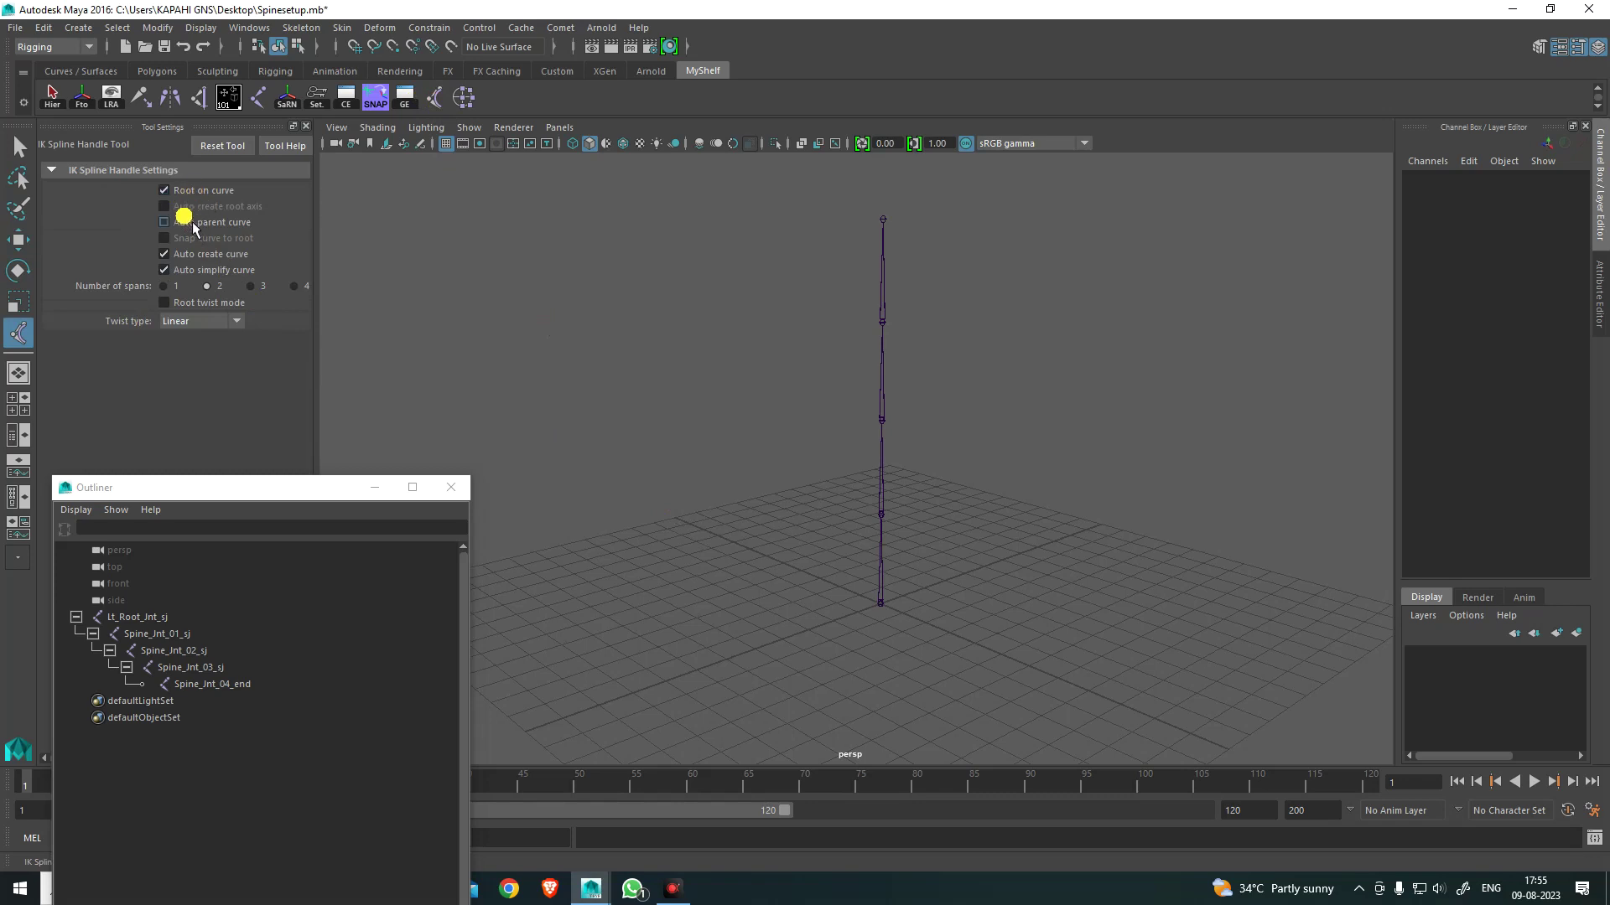
left_click(222, 145)
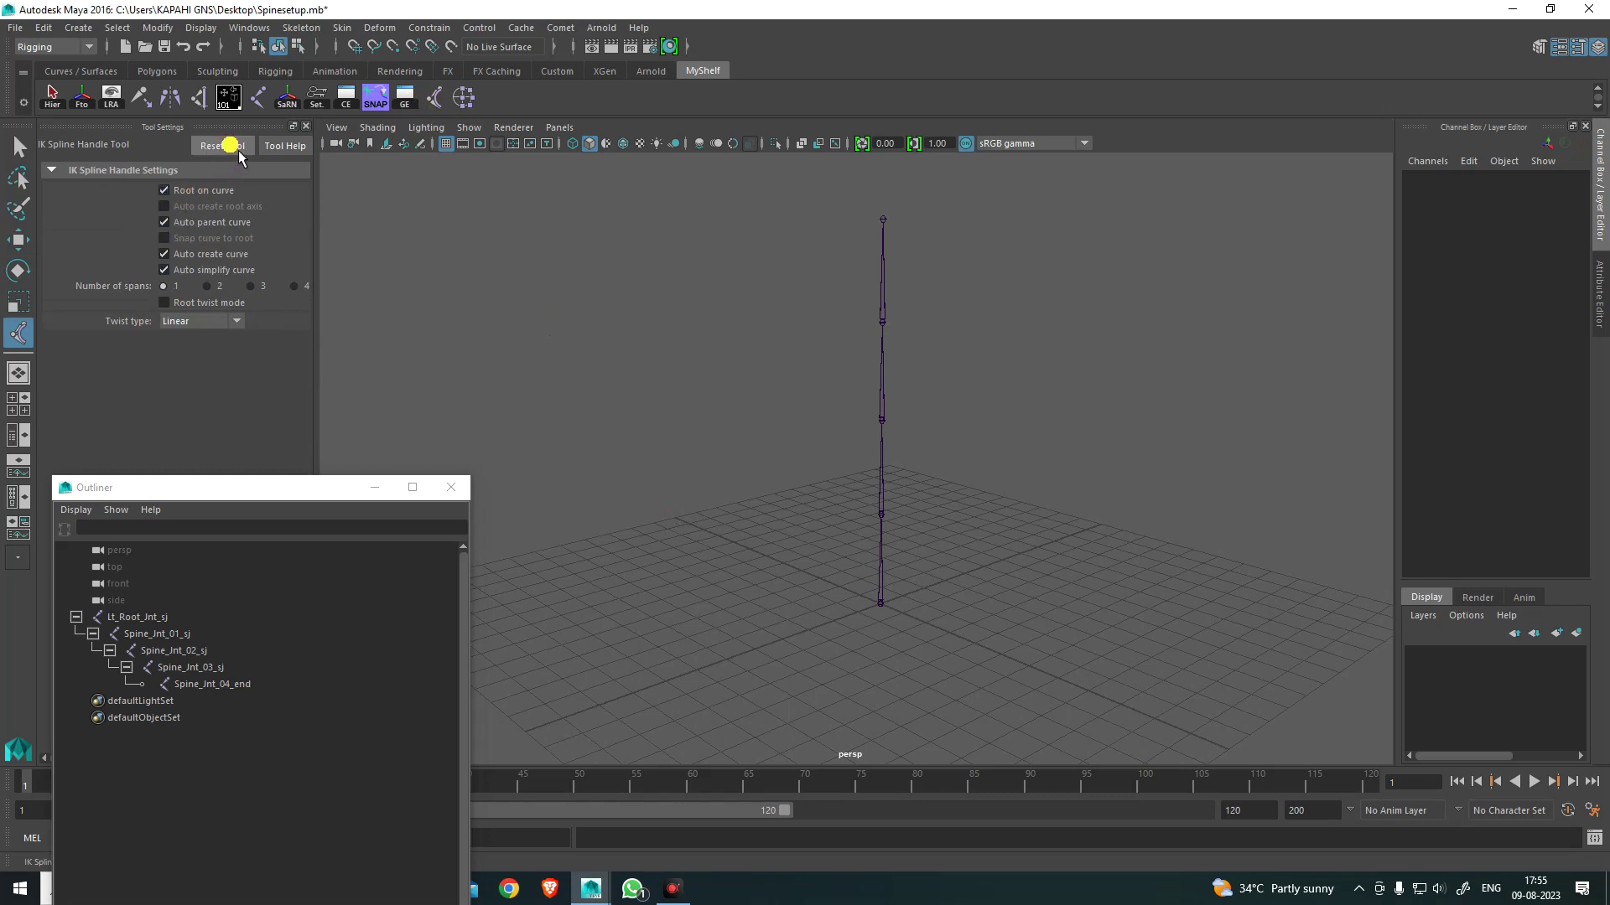
left_click(174, 223)
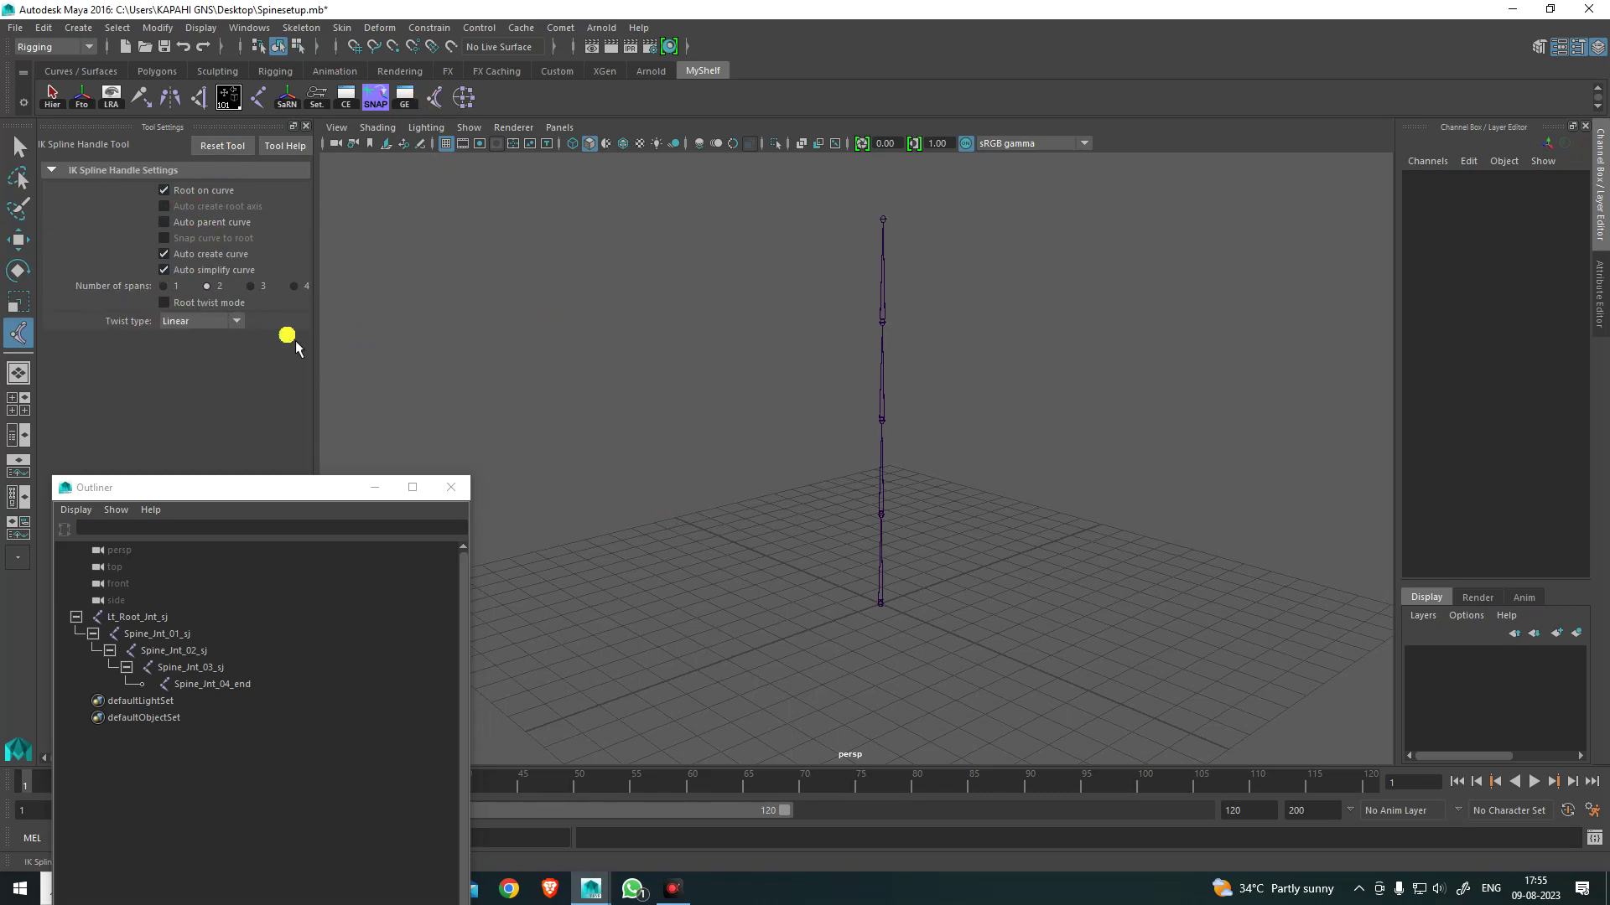
right_click_drag(842, 610, 890, 763, "alt")
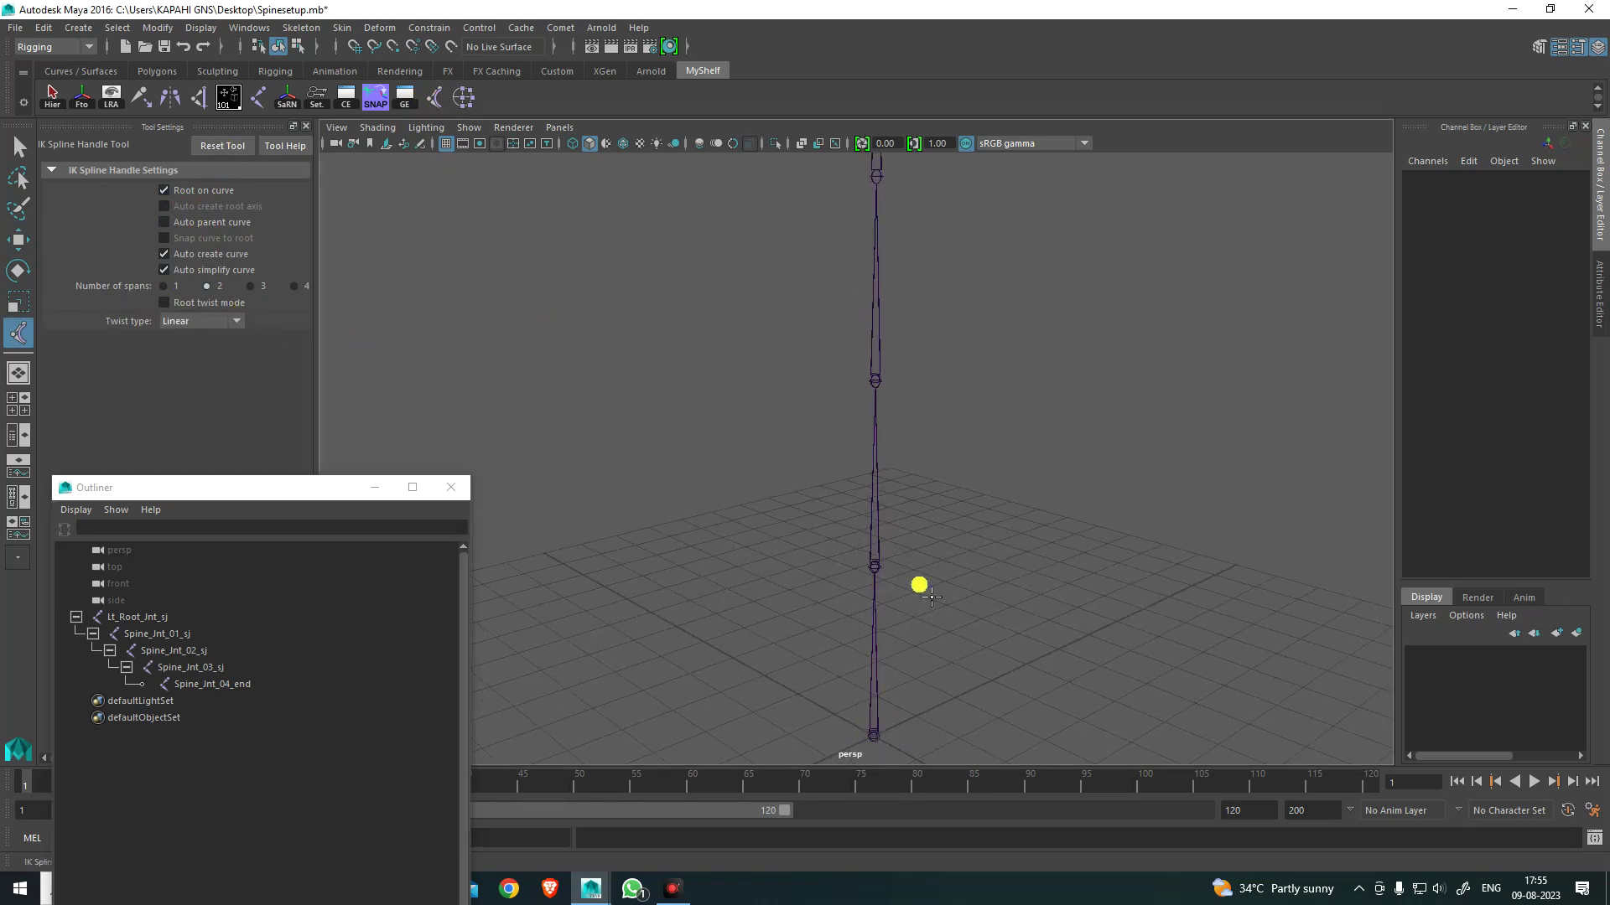
middle_click_drag(941, 513, 900, 629, "alt")
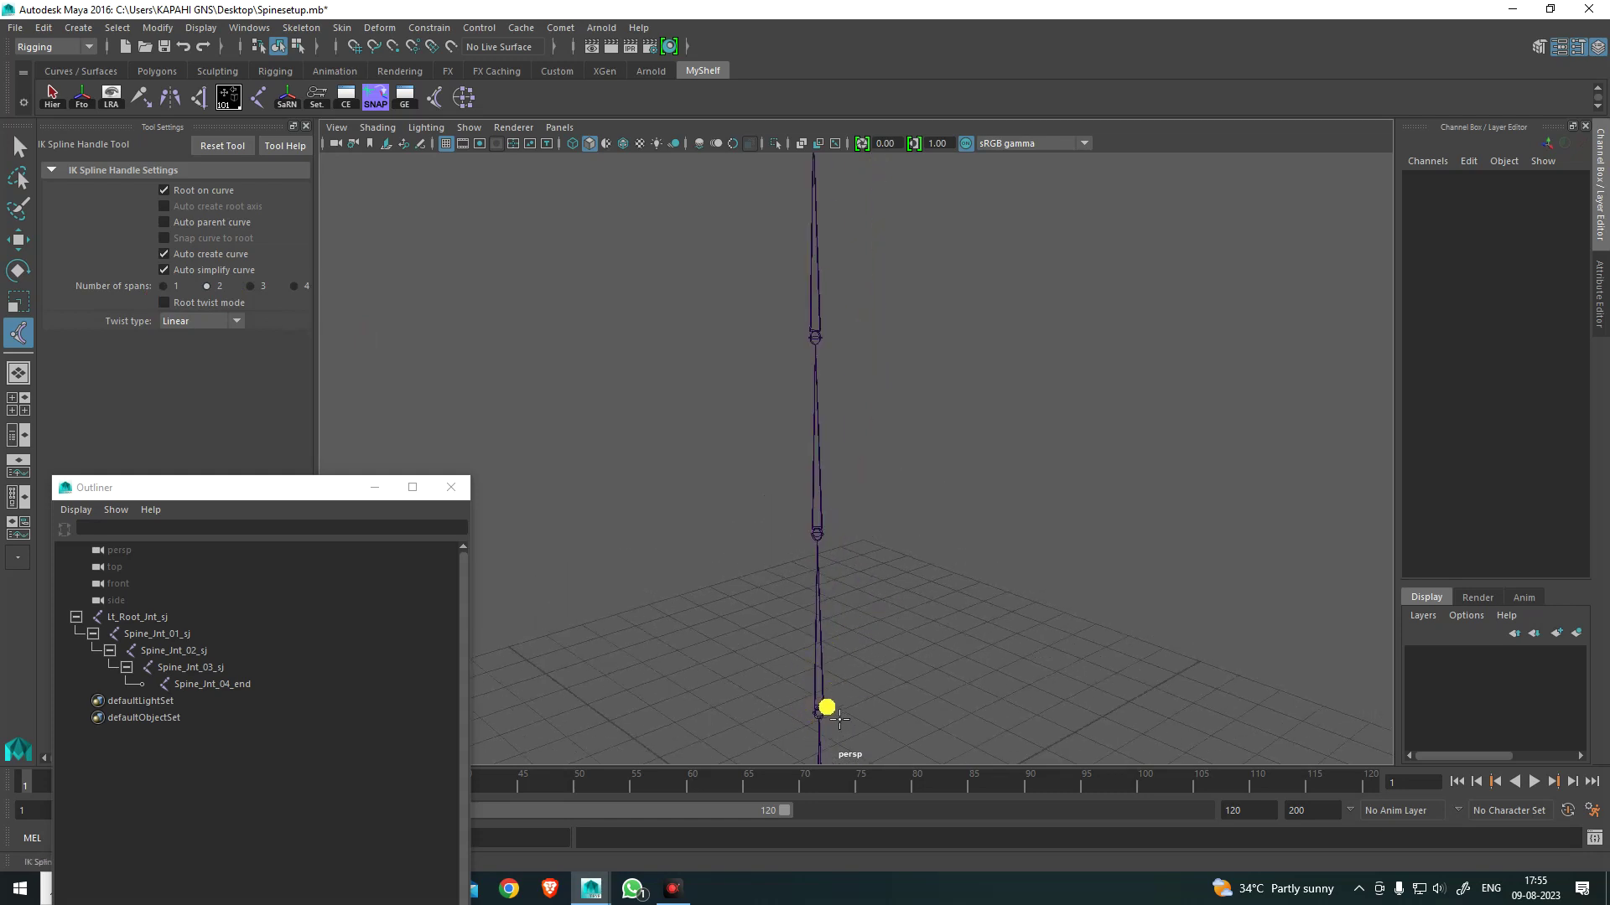
Step: Create an IK spline handle from Spine_Jnt_01_sj to Spine_Jnt_04_end
left_click_drag(836, 719, 832, 721, "alt")
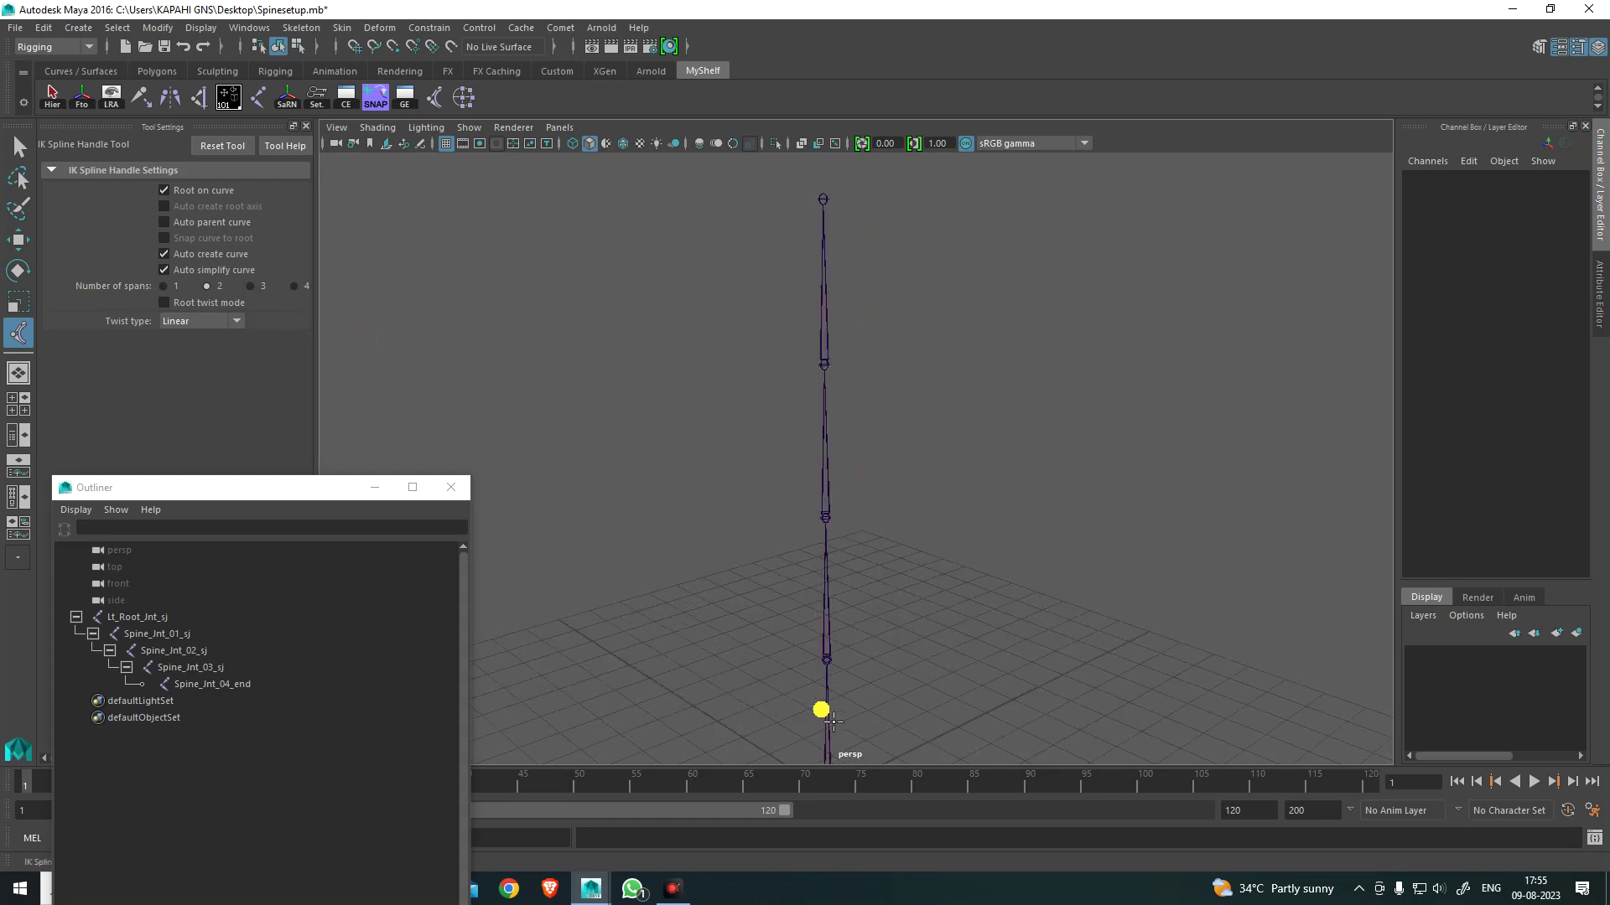
left_click(828, 659)
middle_click_drag(878, 292, 894, 416, "alt")
scroll(876, 369, "up", 5)
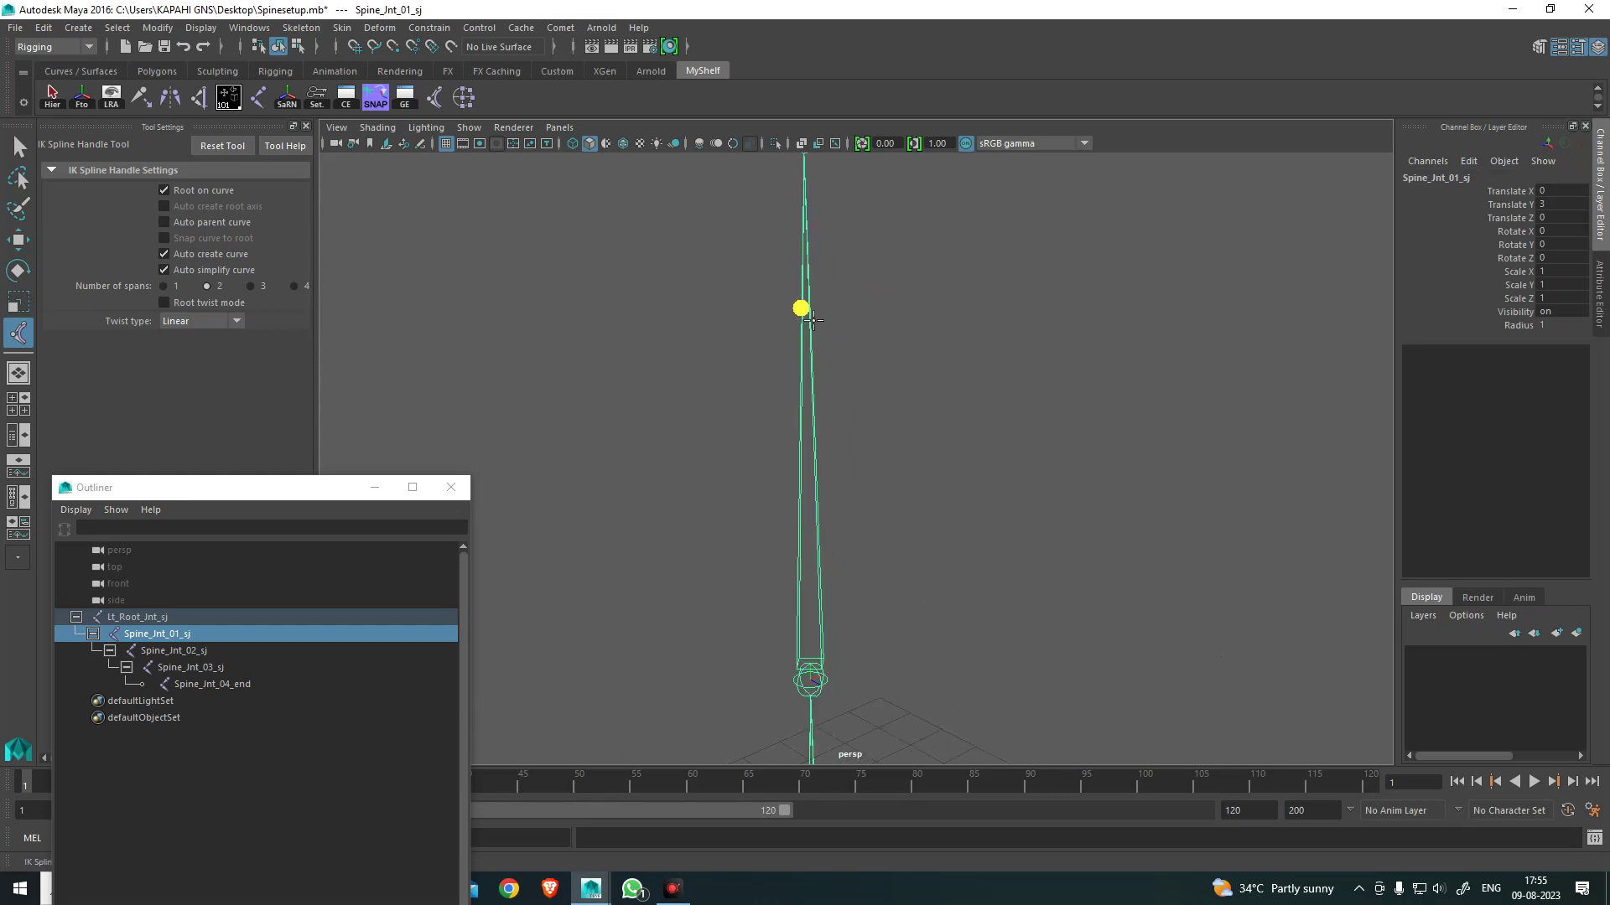
middle_click_drag(801, 293, 811, 445, "alt")
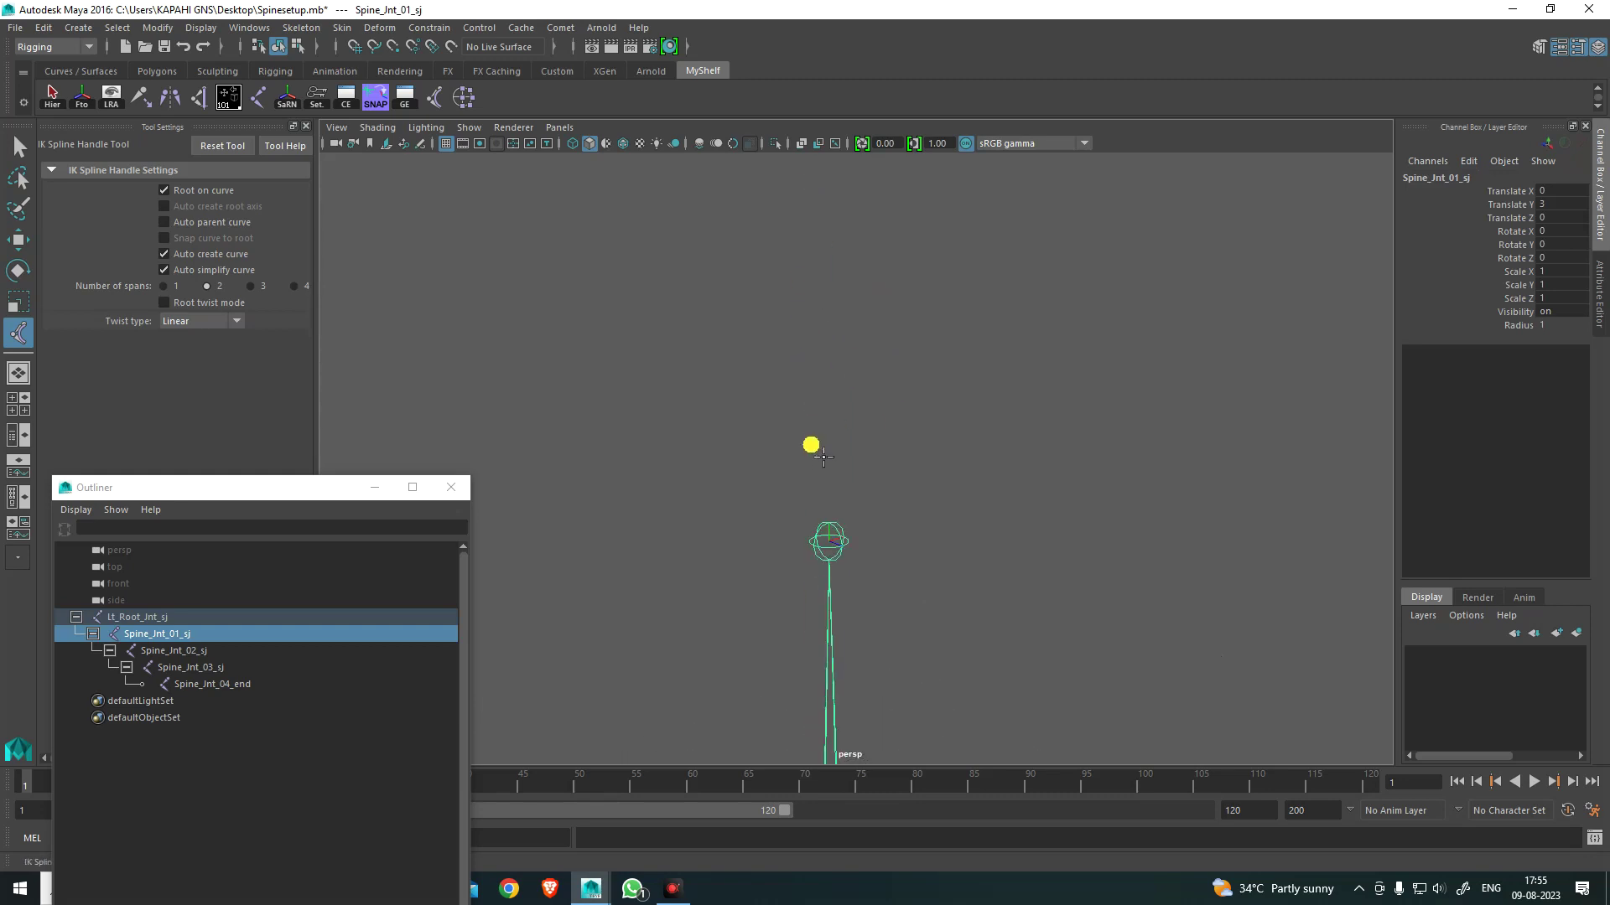
left_click(847, 539)
scroll(910, 629, "down", 4)
left_click(944, 513)
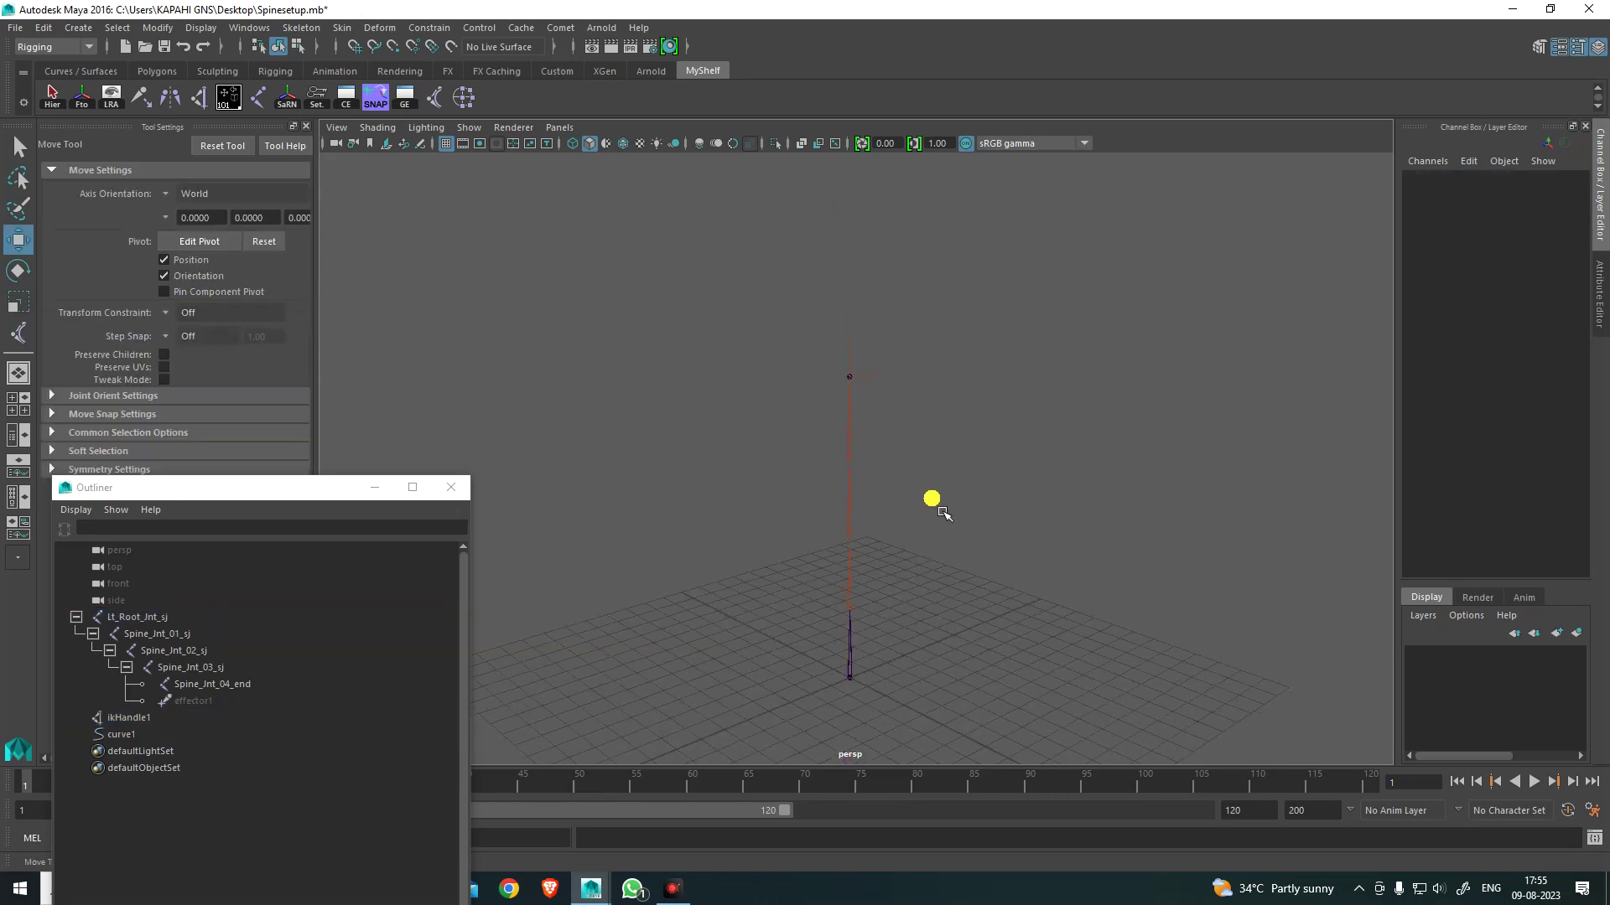
Step: Move the Outliner clear of the tool settings and rename the new IK handle as Spine_Spline_ikHandle
scroll(932, 419, "up", 5)
left_click(183, 725)
left_click_drag(205, 487, 525, 321)
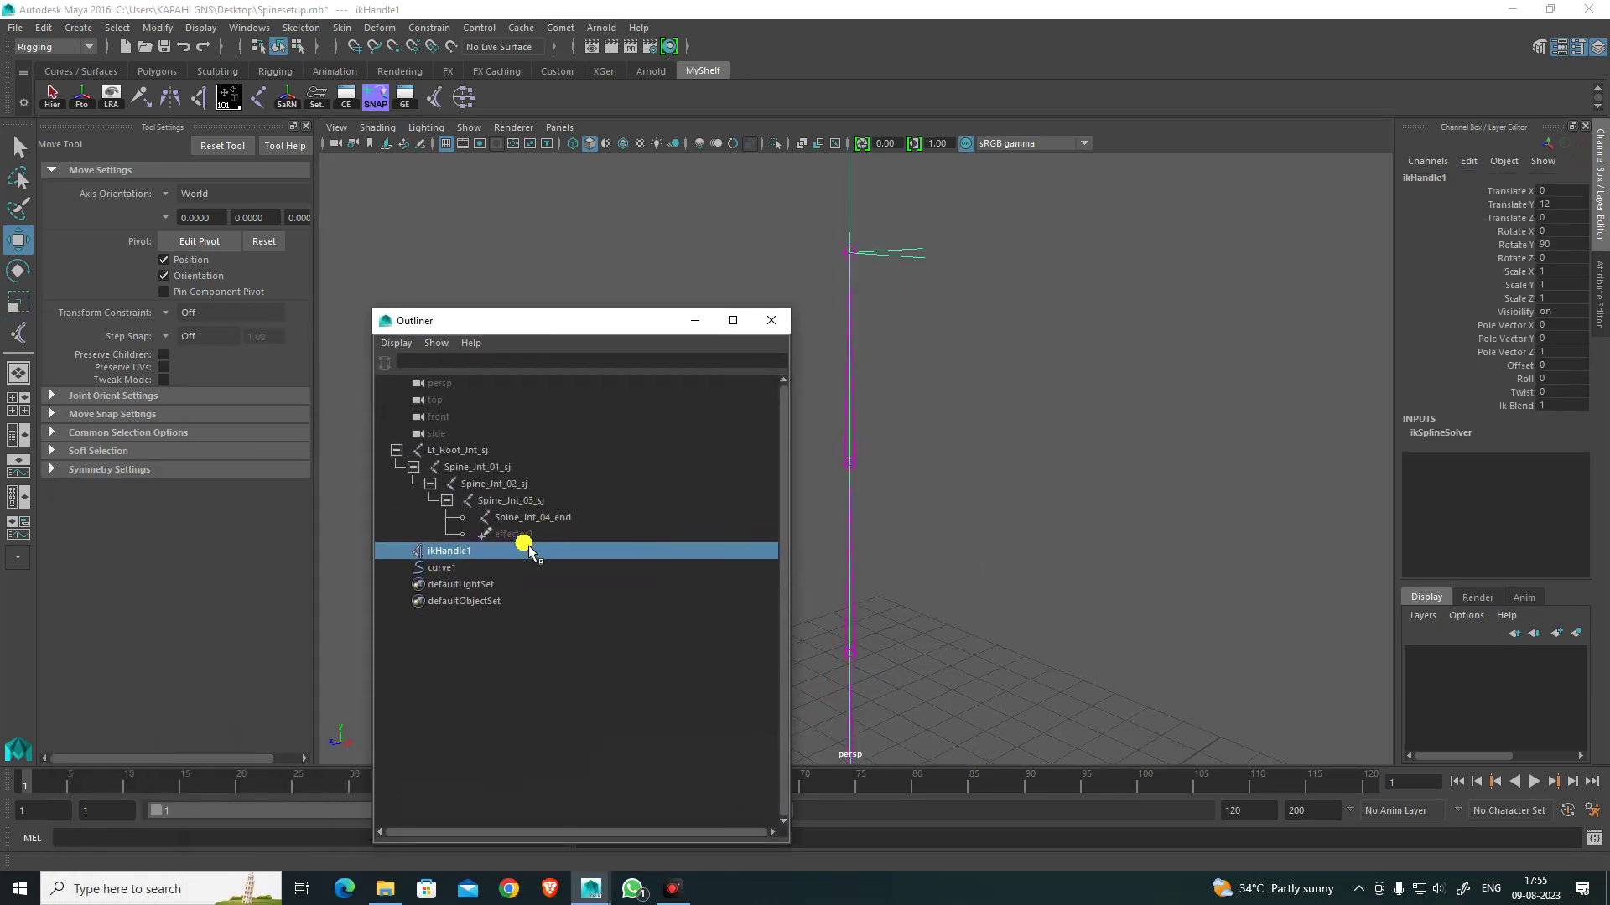
double_click(517, 552)
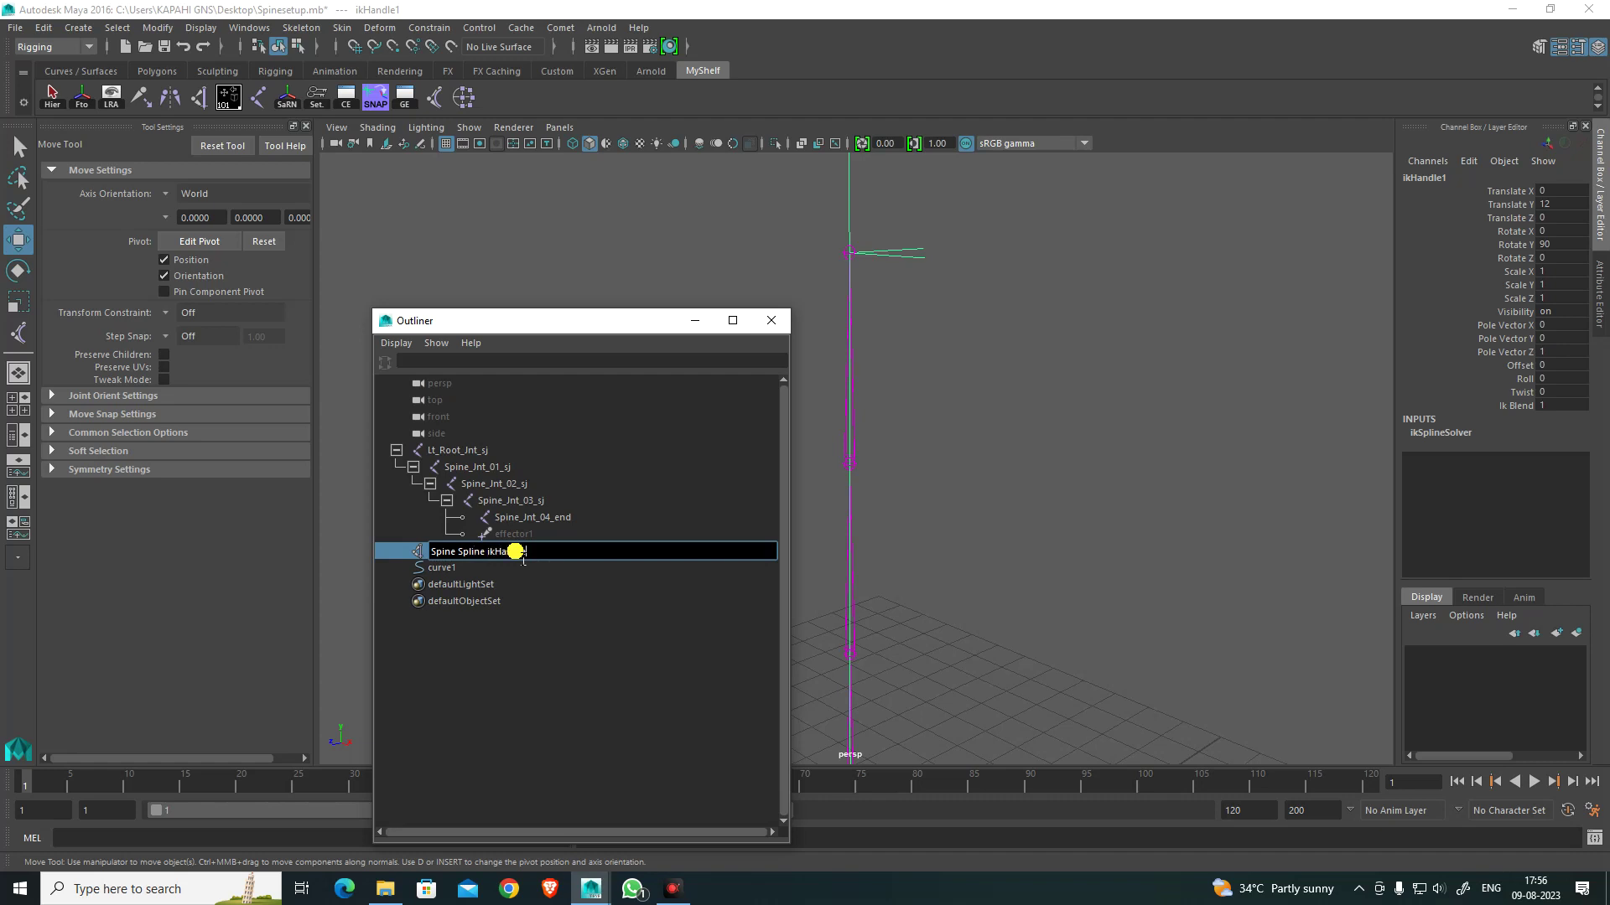
key("Return")
left_click_drag(1140, 534, 1151, 501, "alt")
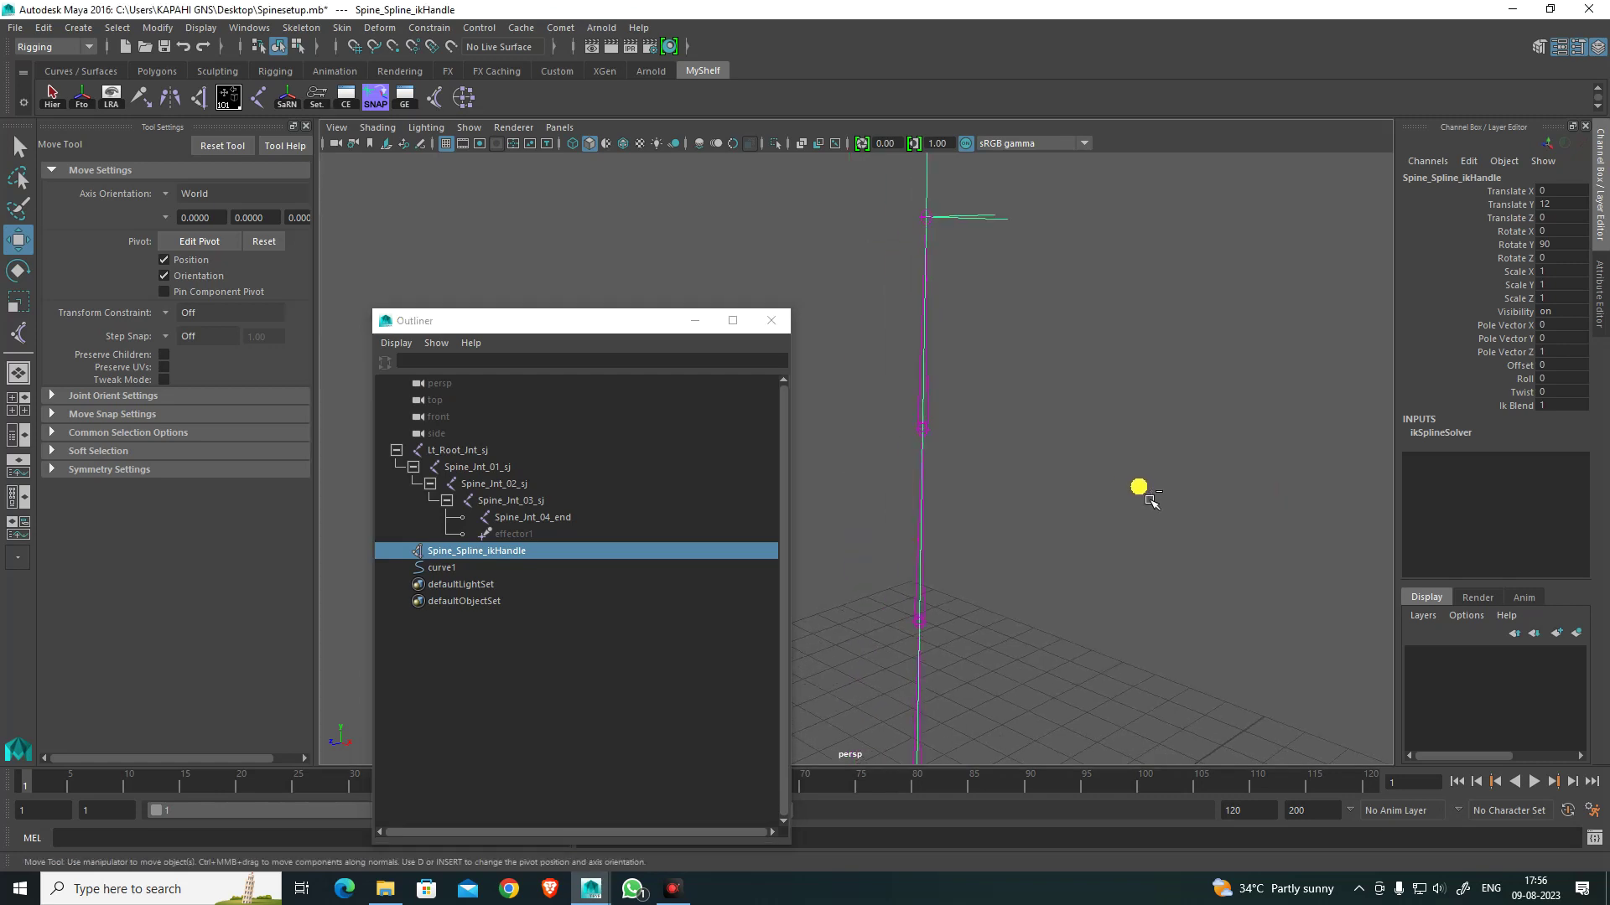
left_click_drag(998, 431, 1018, 429, "alt")
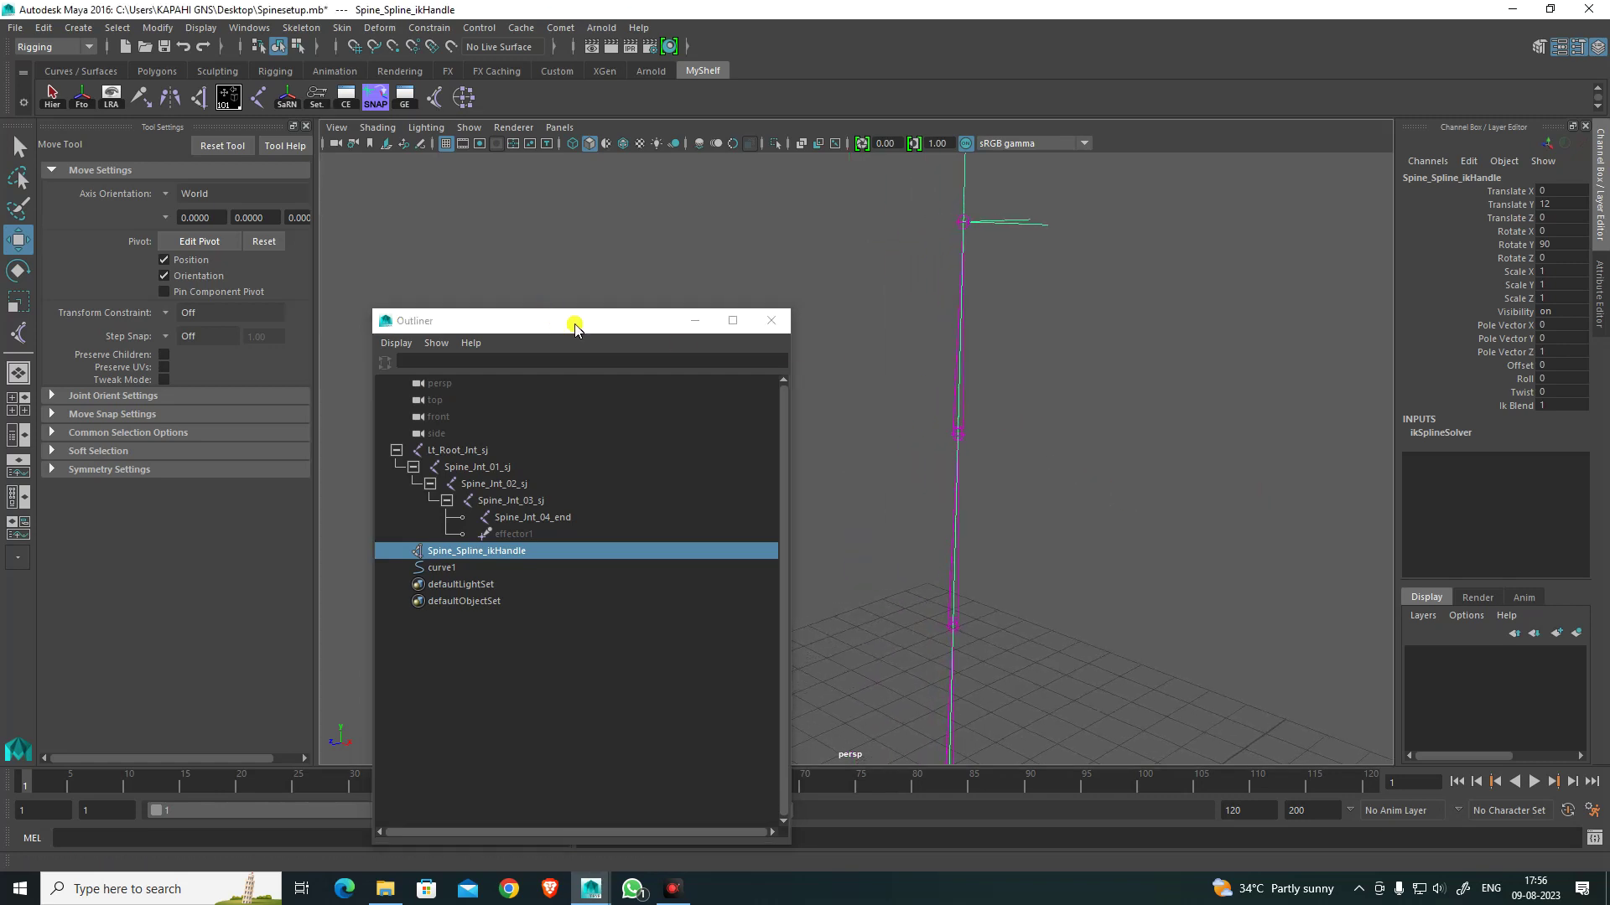
Step: Move the Outliner away from the spine and rename the IK spline's curve as Spine_curve
left_click_drag(575, 327, 429, 297)
left_click_drag(873, 441, 990, 538, "alt")
left_click(976, 533)
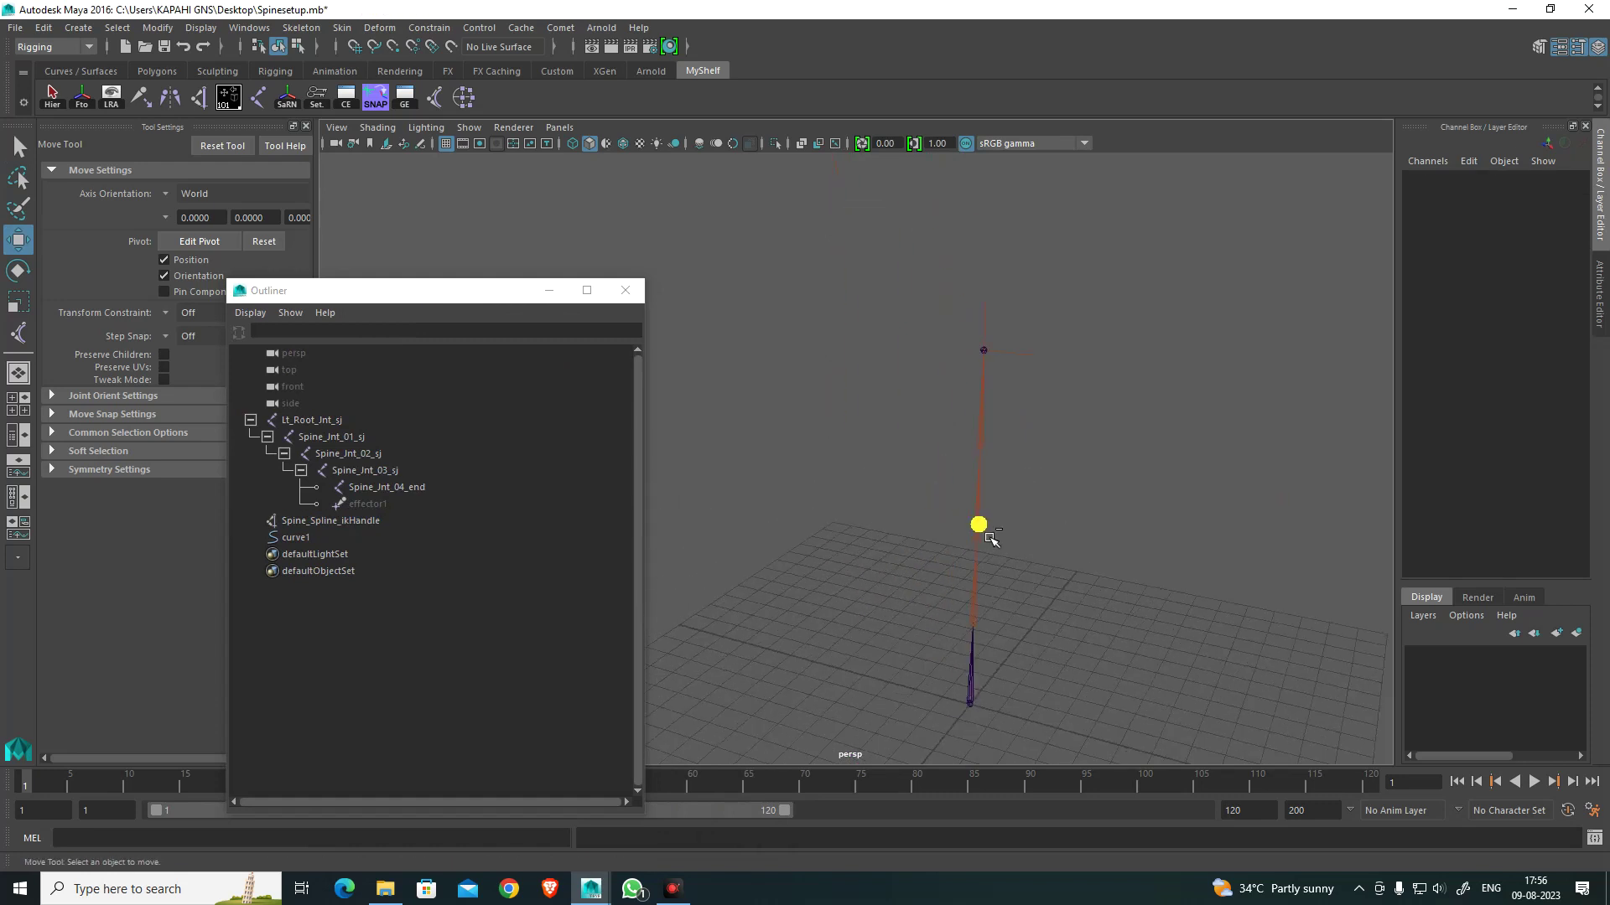
left_click_drag(1031, 593, 995, 485, "alt")
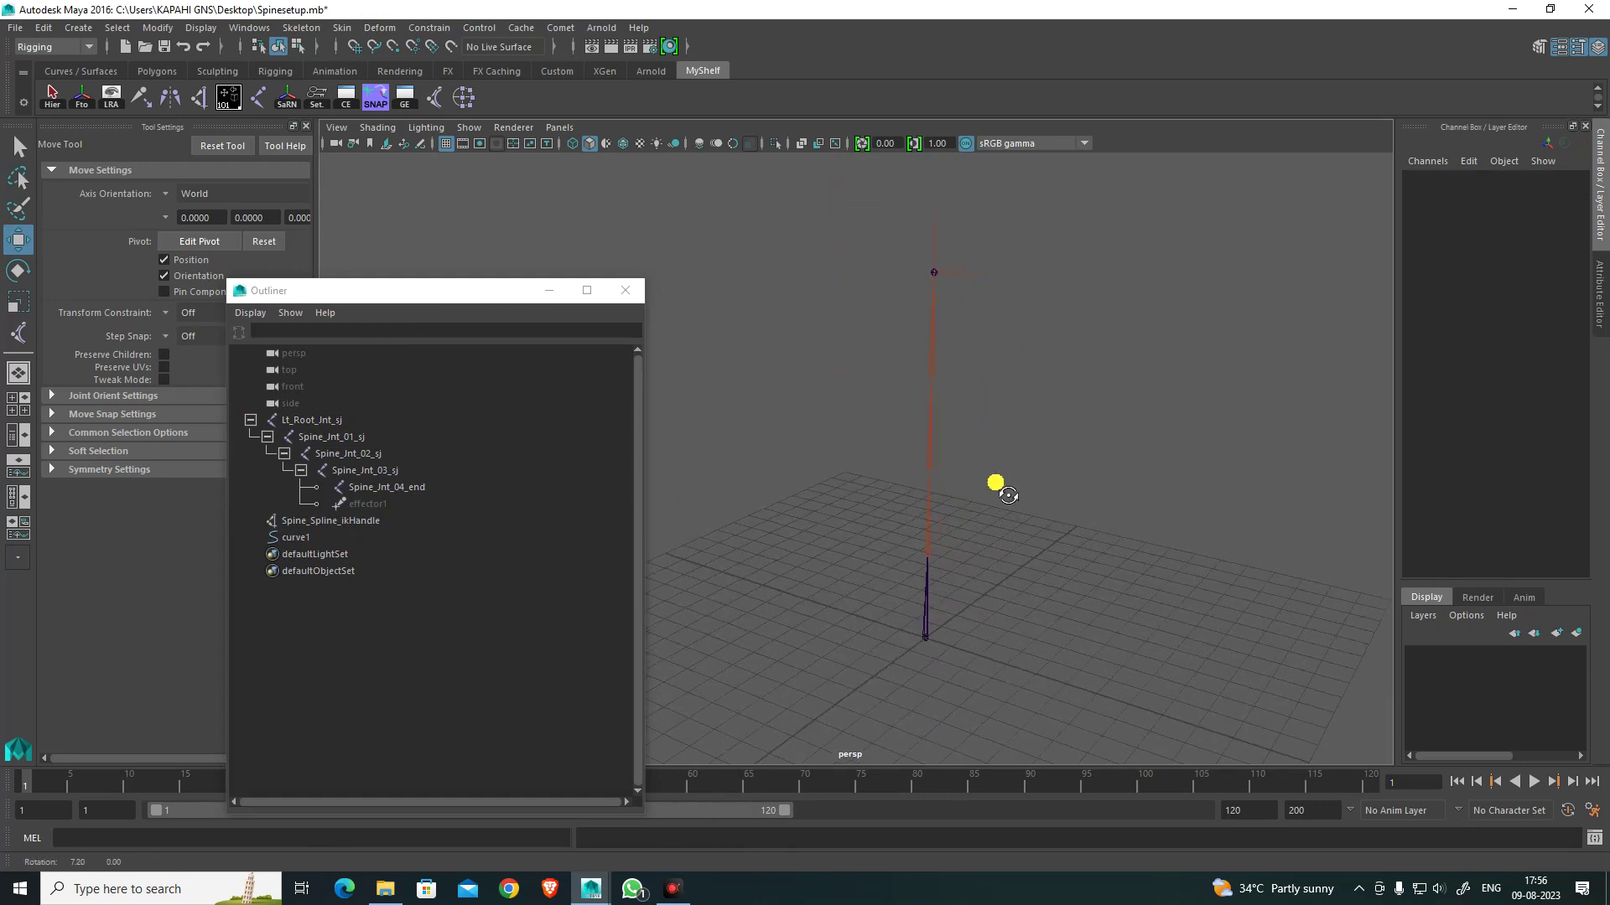
double_click(365, 537)
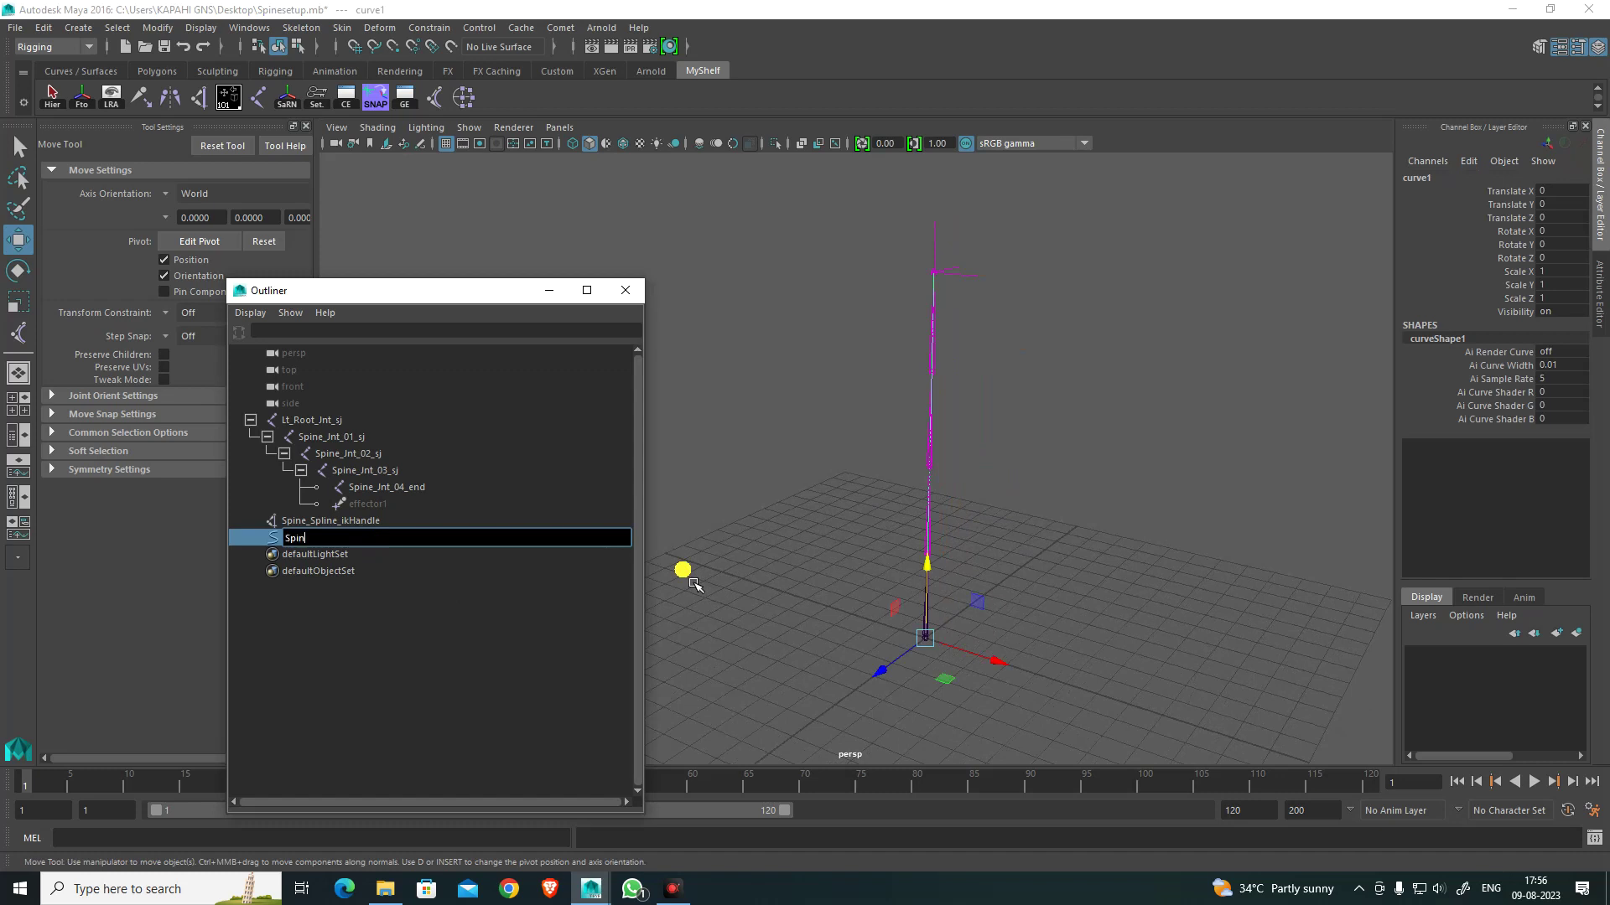
type("Spine curve")
key("Return")
middle_click_drag(1044, 621, 1071, 606, "alt")
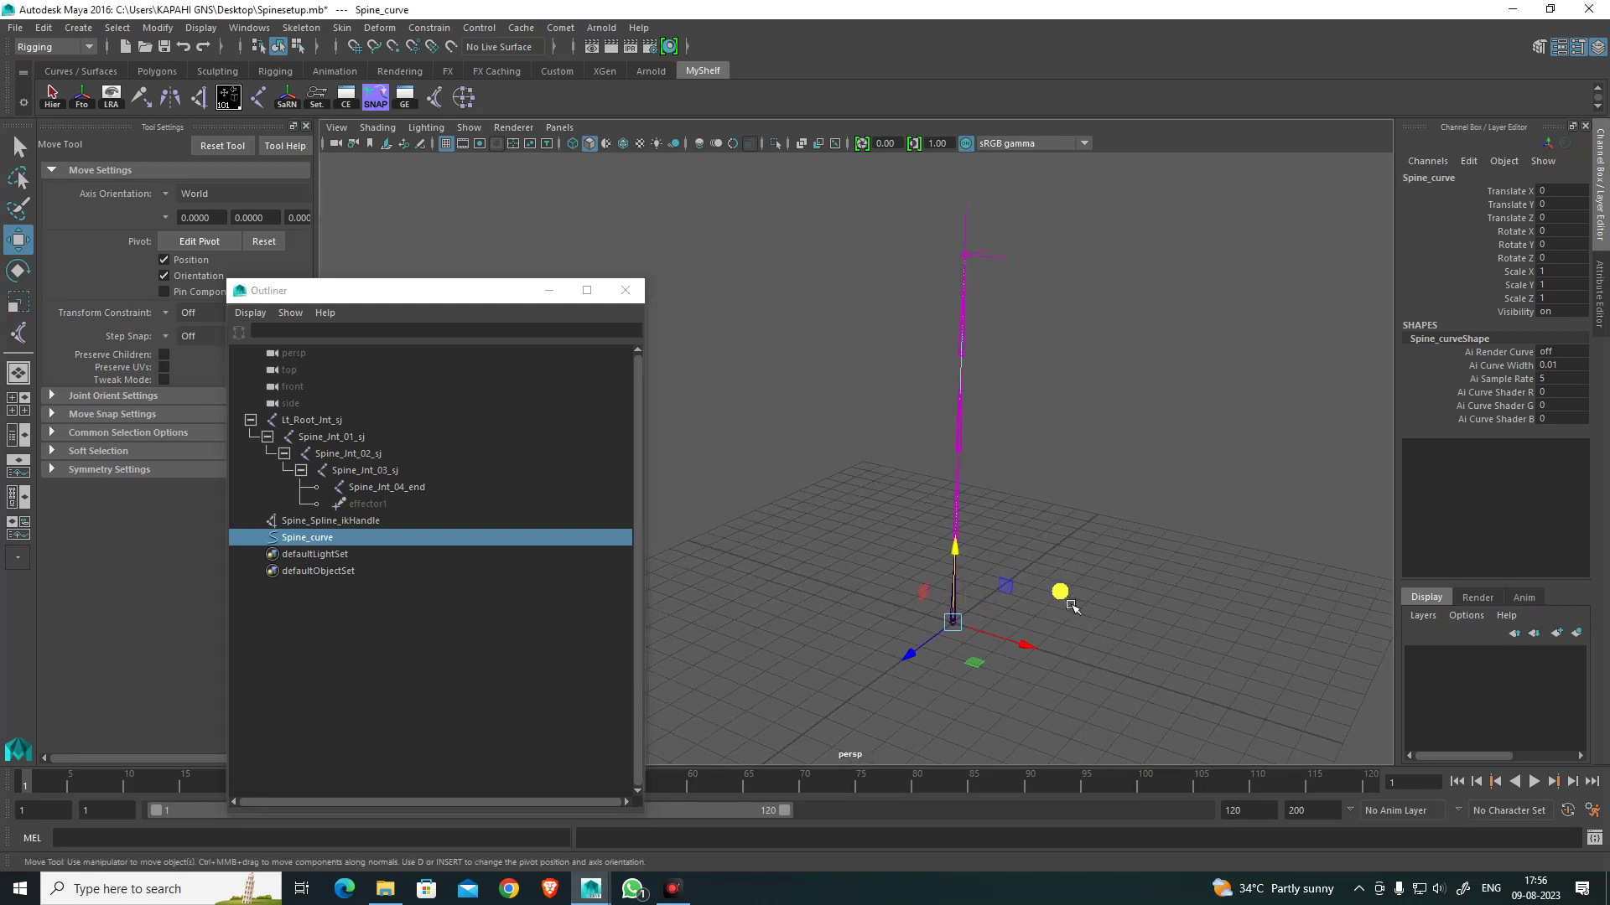
left_click_drag(1109, 598, 1138, 592, "alt")
left_click(713, 566)
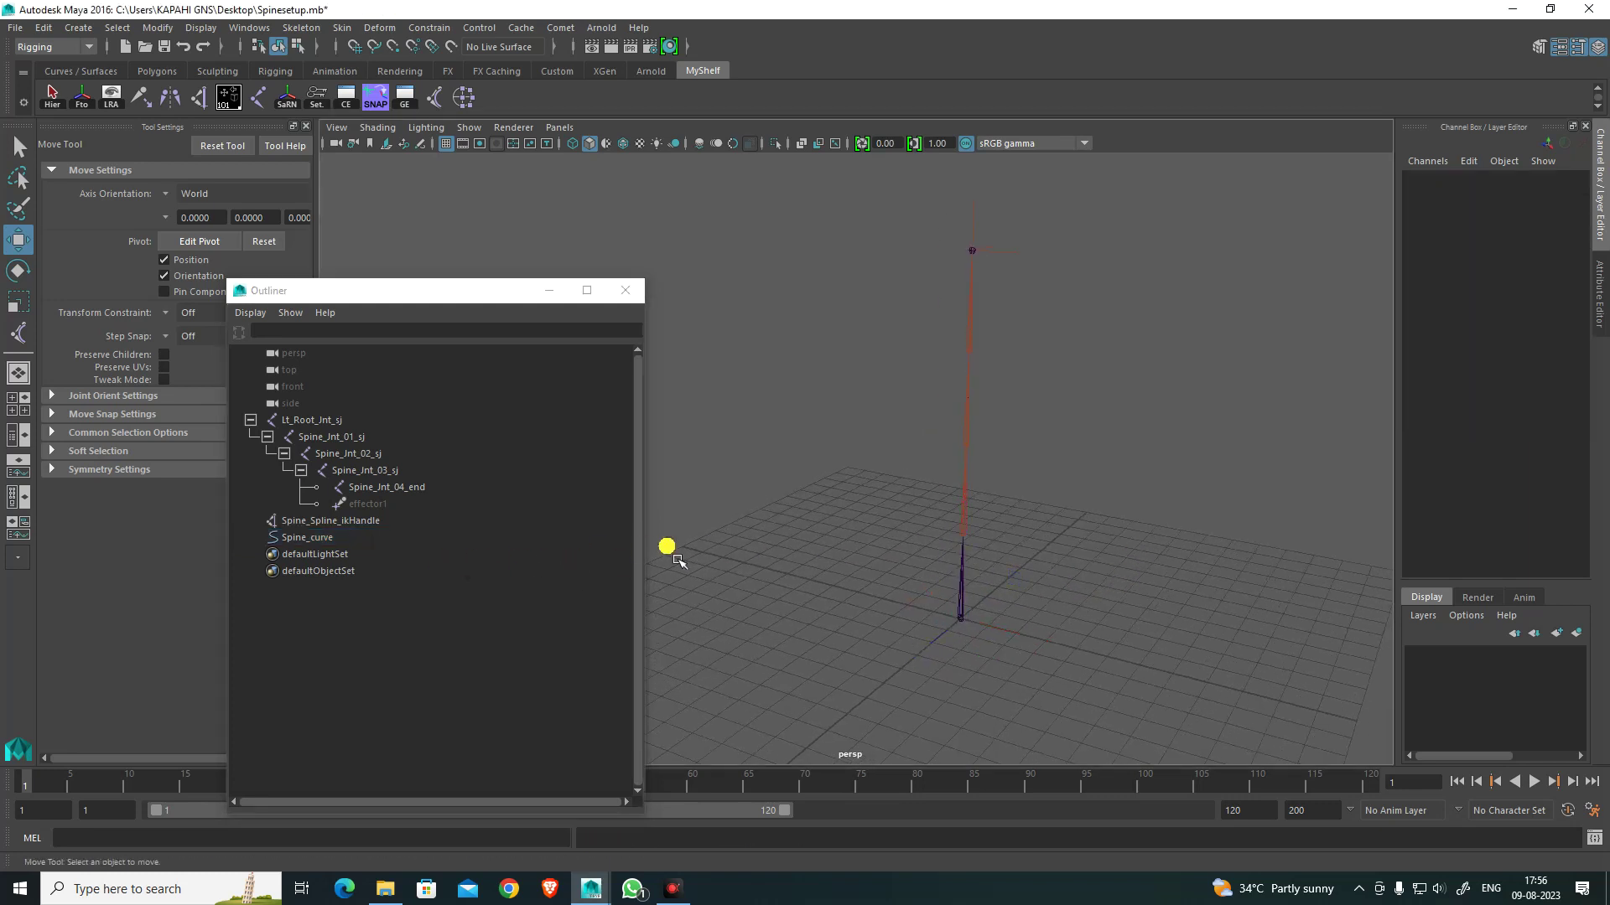
Step: Collapse the Lt_Root_Jnt_sj hierarchy in the Outliner and highlight Spine_curve to inspect it along the spine
left_click_drag(1010, 476, 1057, 568, "alt")
left_click(250, 419)
left_click(323, 454)
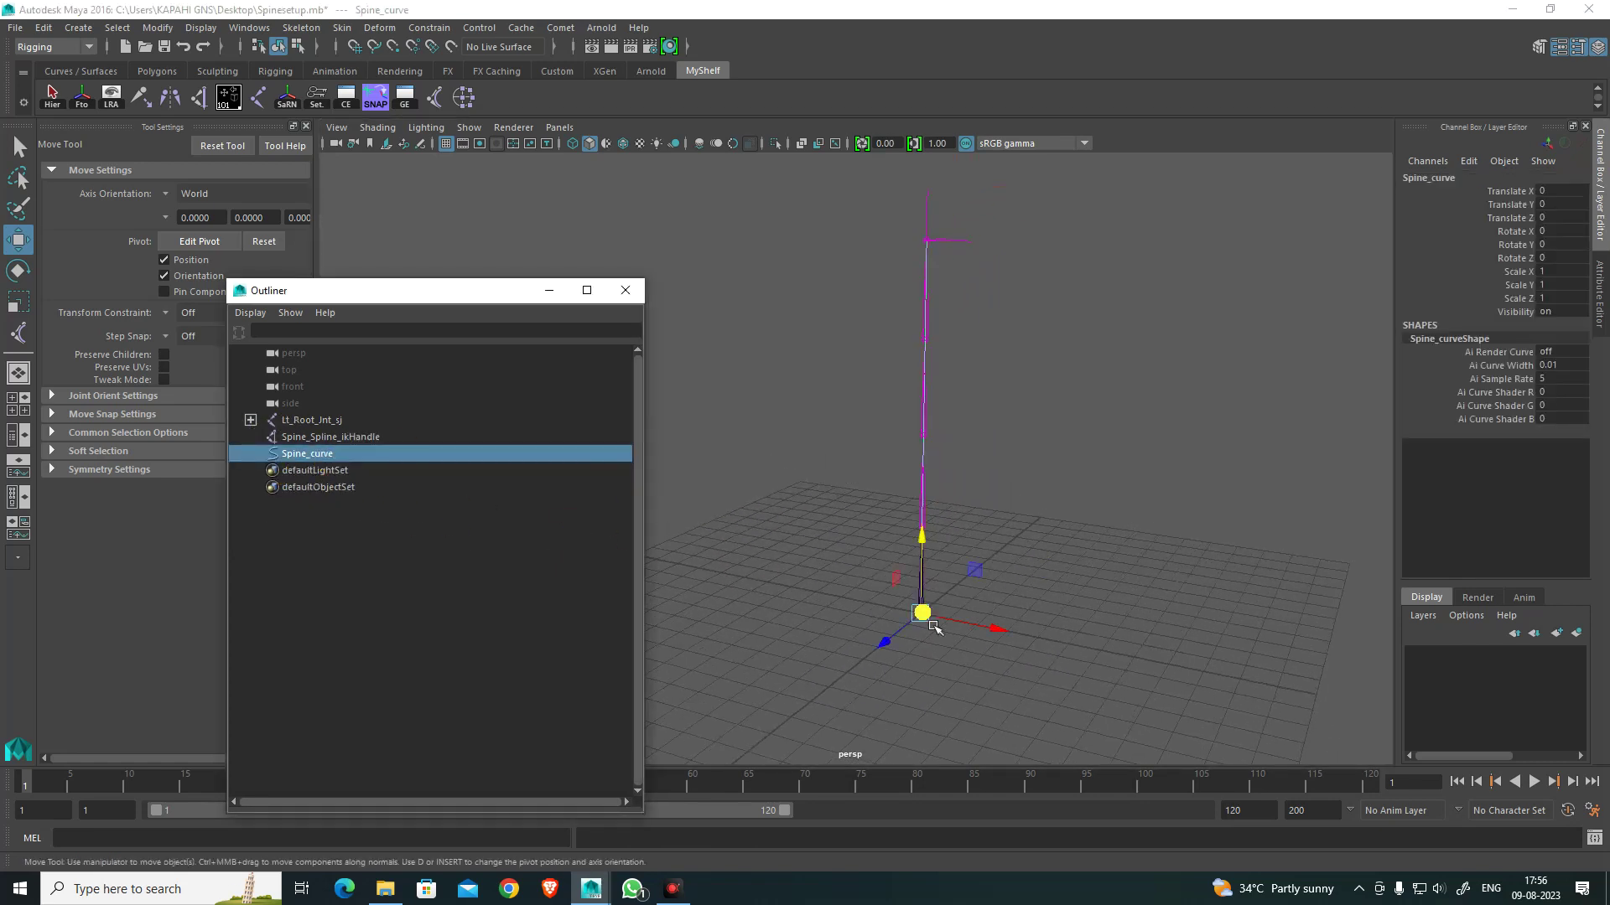
scroll(1091, 671, "up", 2)
middle_click_drag(1091, 670, 1098, 586, "alt")
left_click(1106, 470)
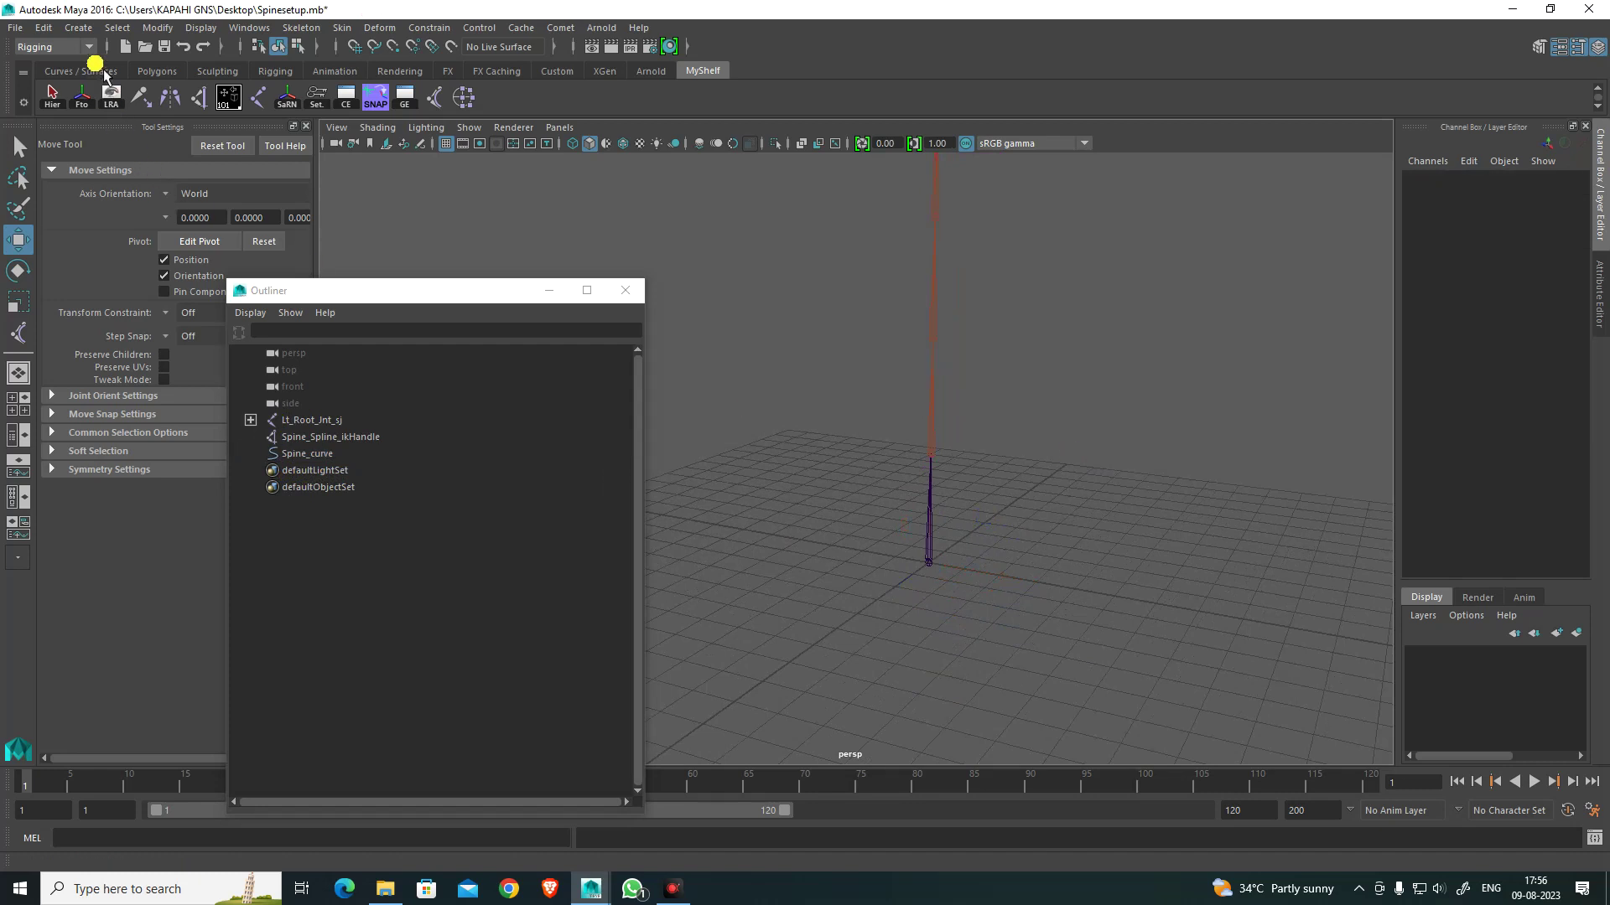
Step: Create a Cog control curve with the Rigging 101 wireControllers tool and close the tool window
left_click(99, 70)
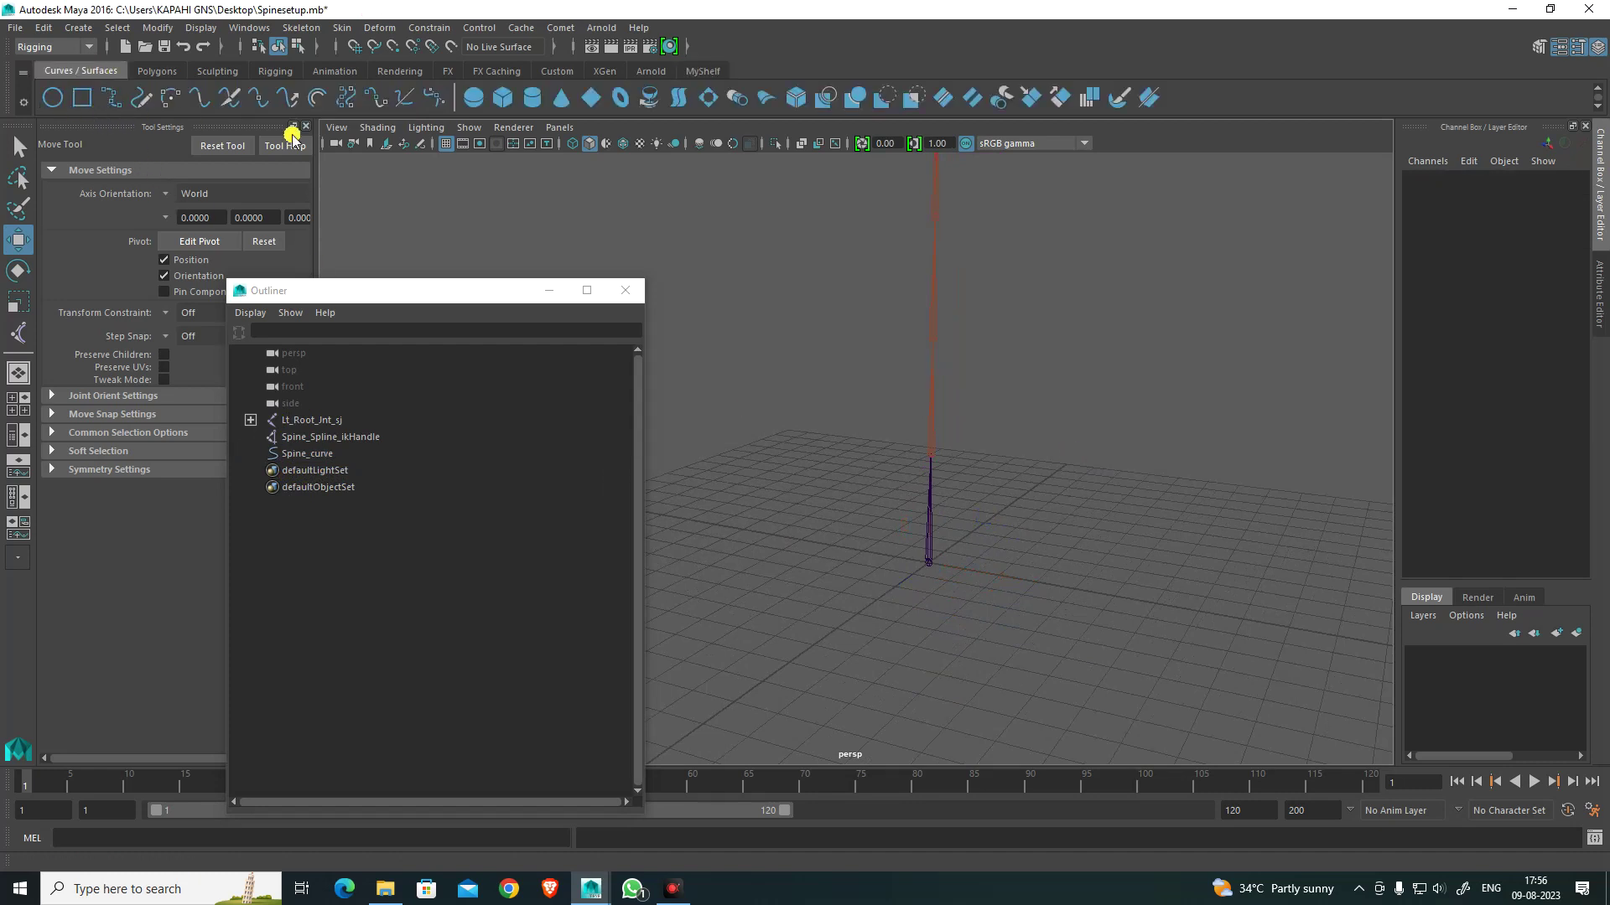
left_click(698, 74)
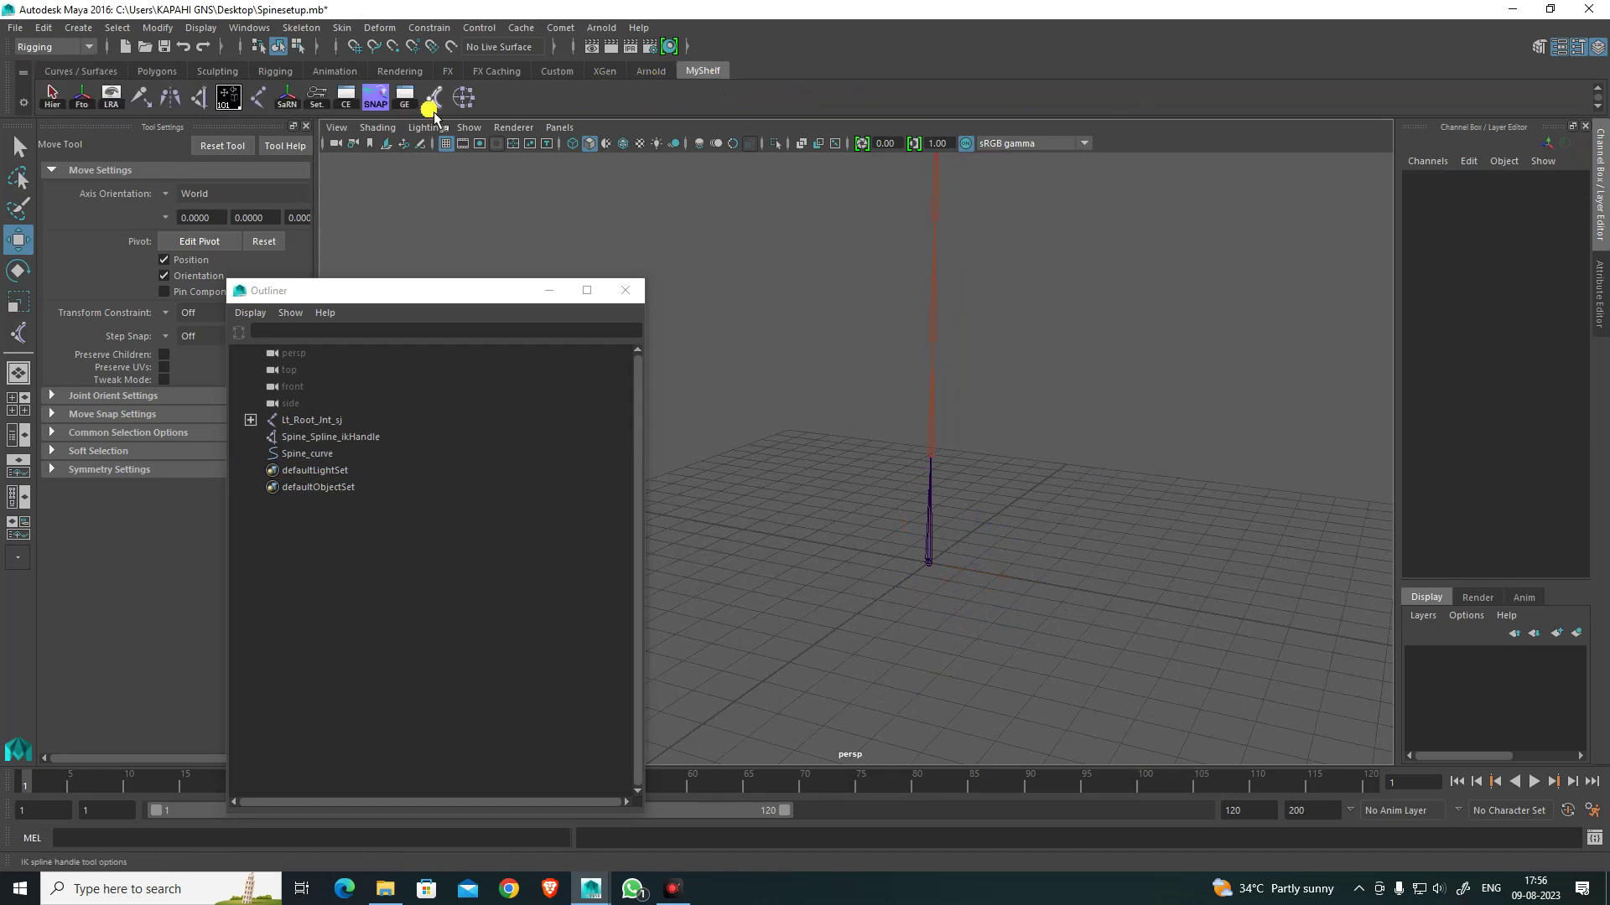
left_click(227, 97)
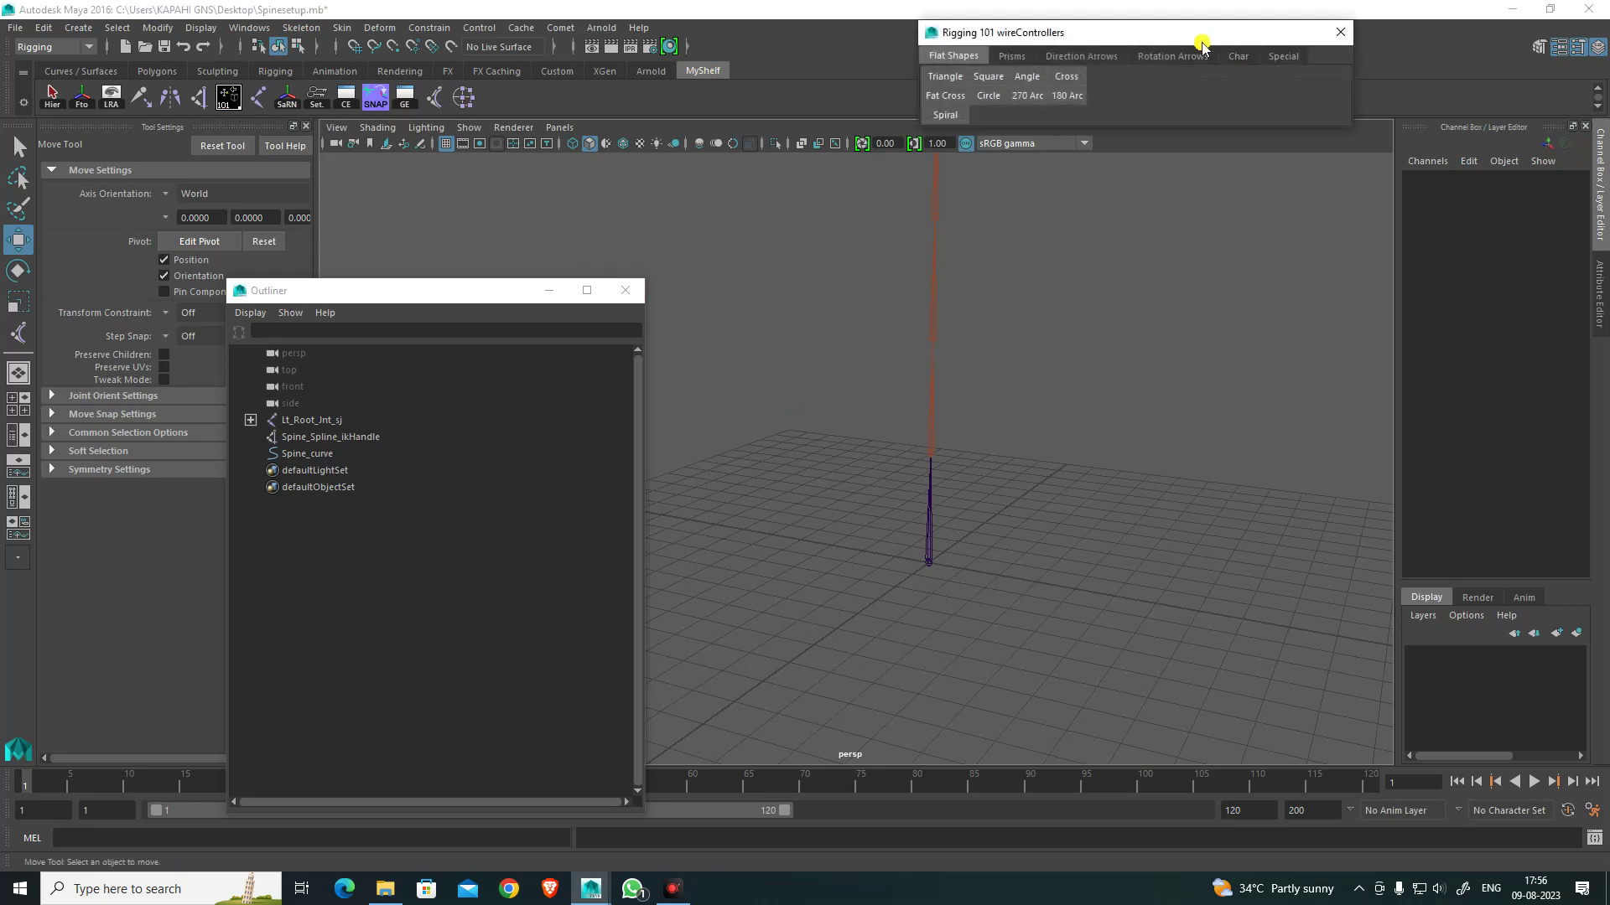
left_click_drag(1201, 40, 1104, 179)
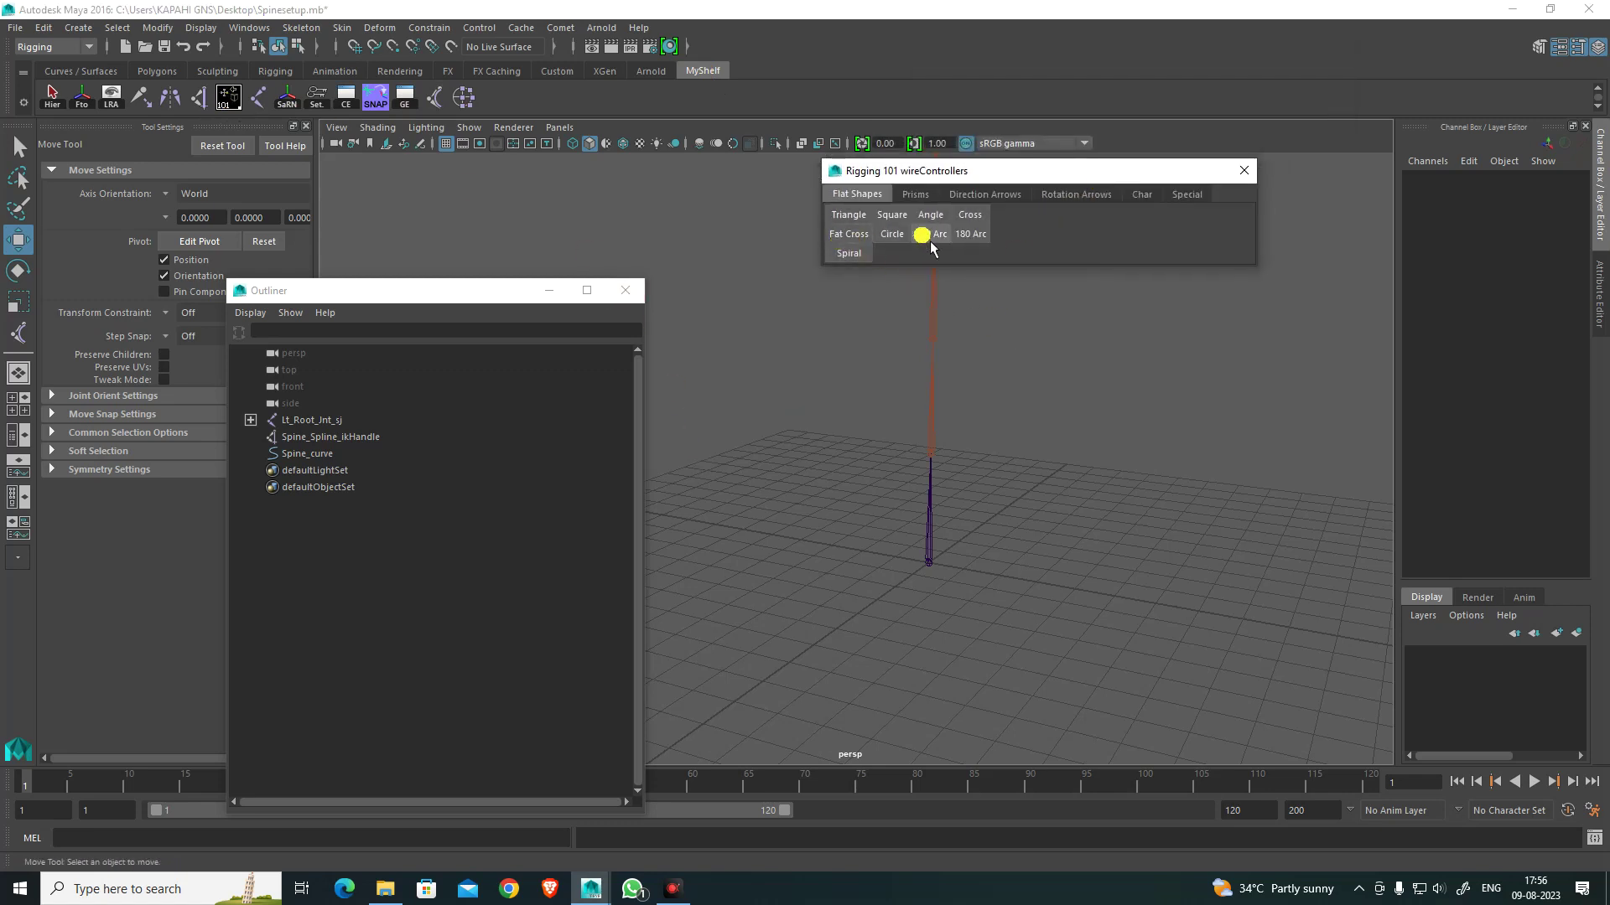
left_click(1186, 194)
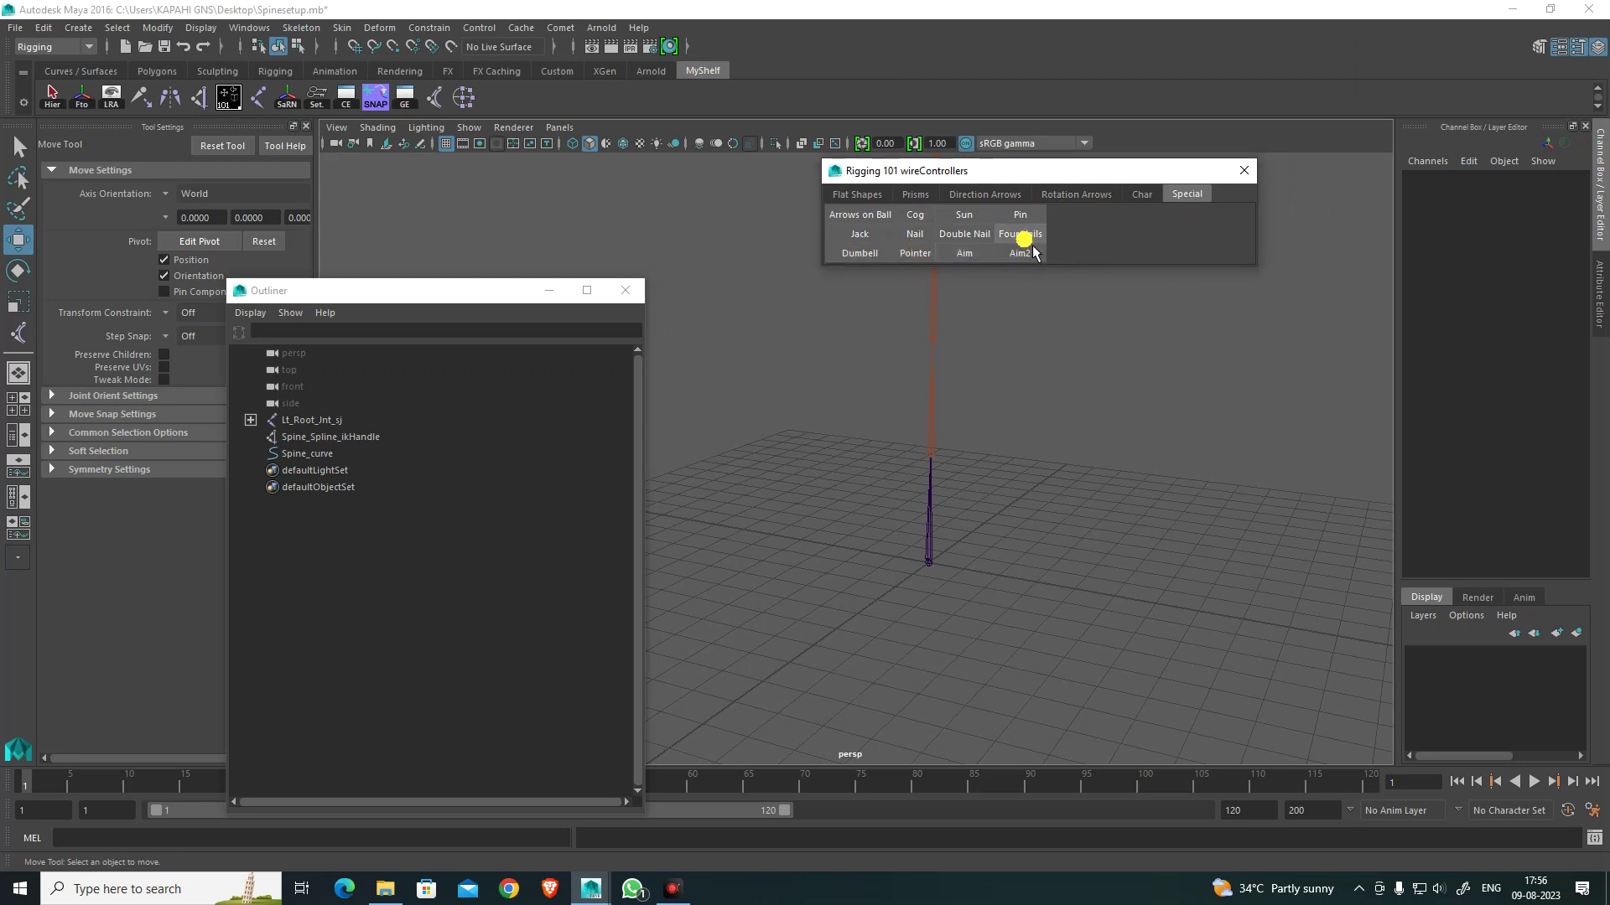
left_click(927, 216)
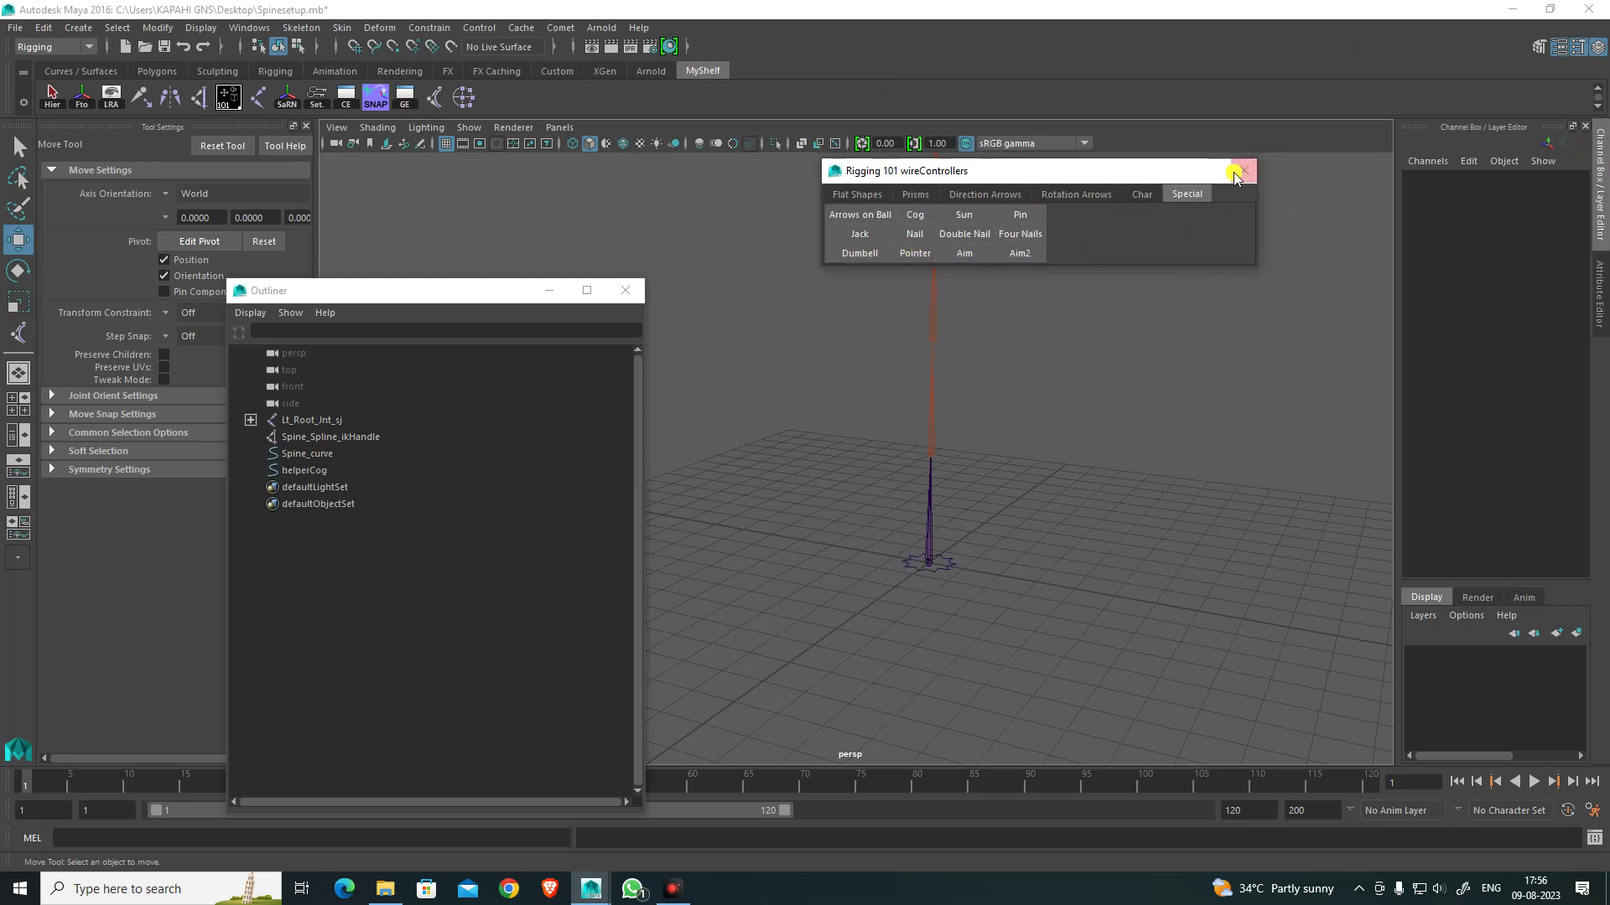
left_click(1244, 171)
Step: Freeze the transformations of the cog control curve at the root joint
scroll(1131, 553, "up", 5)
middle_click_drag(1096, 634, 1003, 507, "alt")
middle_click_drag(1074, 577, 989, 499, "alt")
left_click_drag(988, 499, 1000, 543, "alt")
left_click(996, 496)
scroll(1041, 554, "down", 3)
middle_click_drag(1066, 513, 1074, 567, "alt")
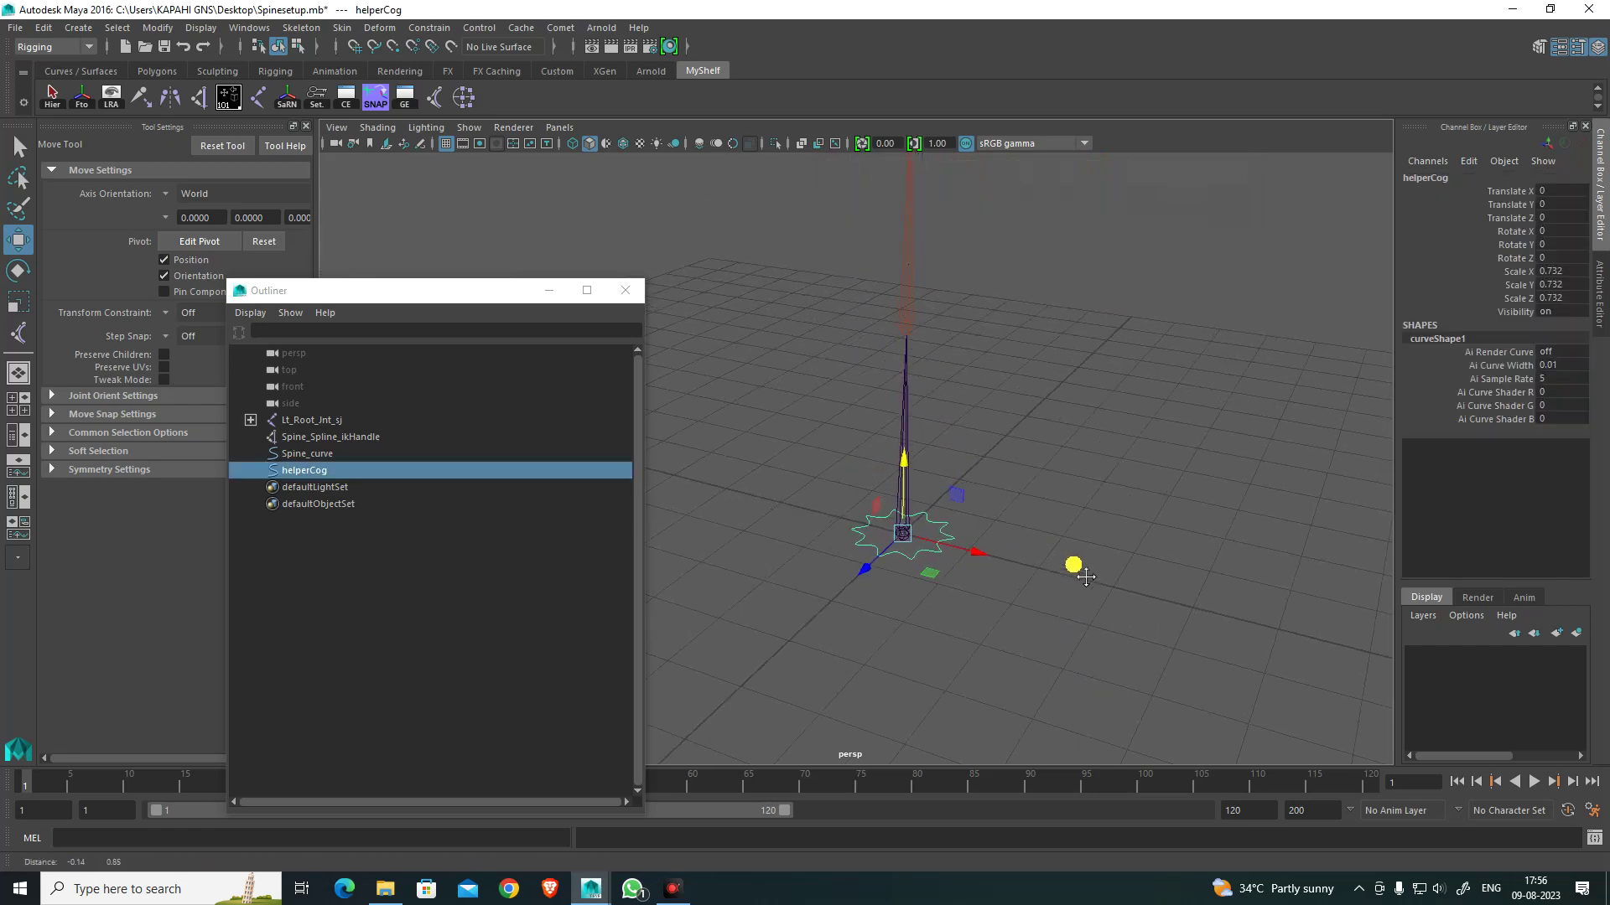
left_click_drag(1074, 567, 970, 575, "alt")
left_click(83, 96)
left_click(1035, 612)
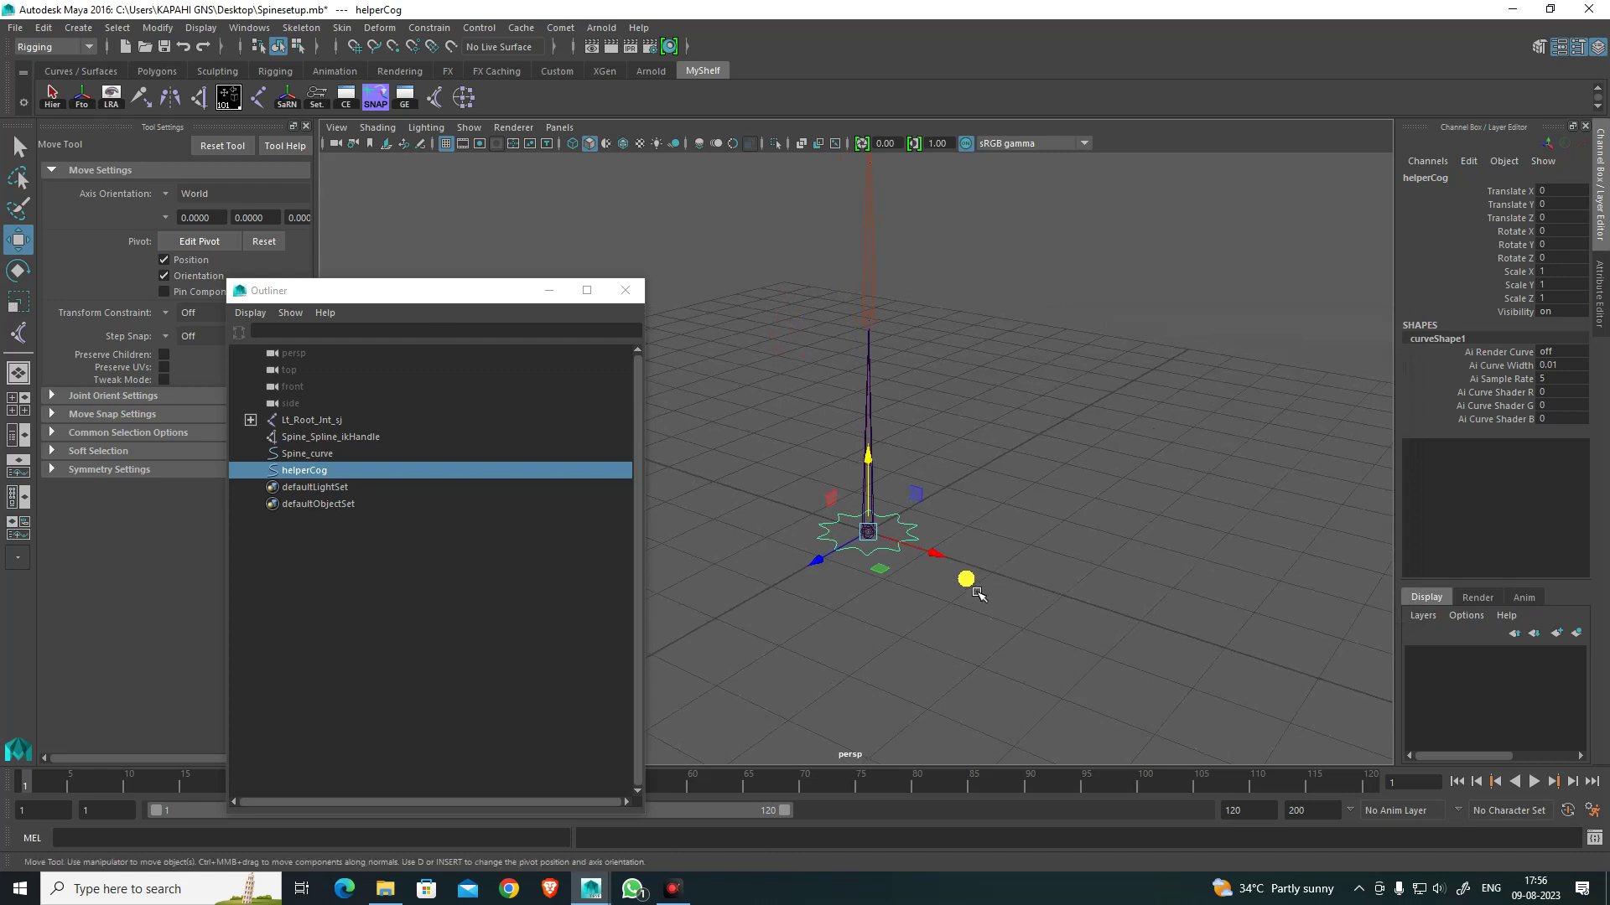
Step: Enlarge the cog curve around the root joint to about 3.5 times its size by scaling all its control vertices
key("F8")
left_click_drag(737, 431, 1108, 644)
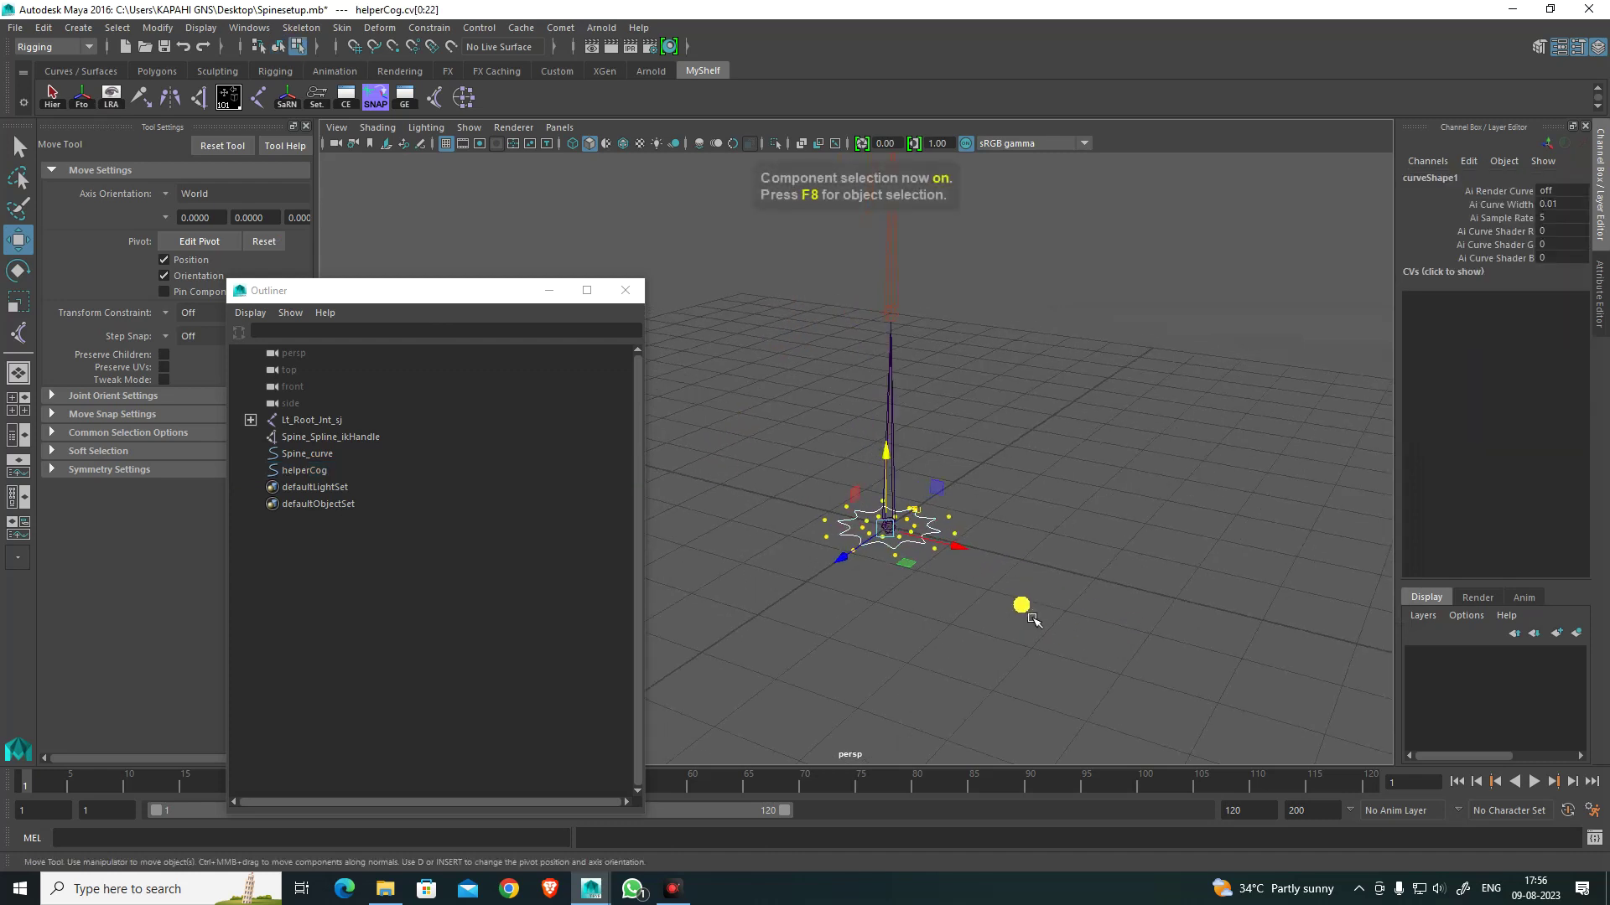
key("r")
left_click_drag(901, 539, 1133, 569)
left_click_drag(960, 596, 1050, 639, "alt")
key("w")
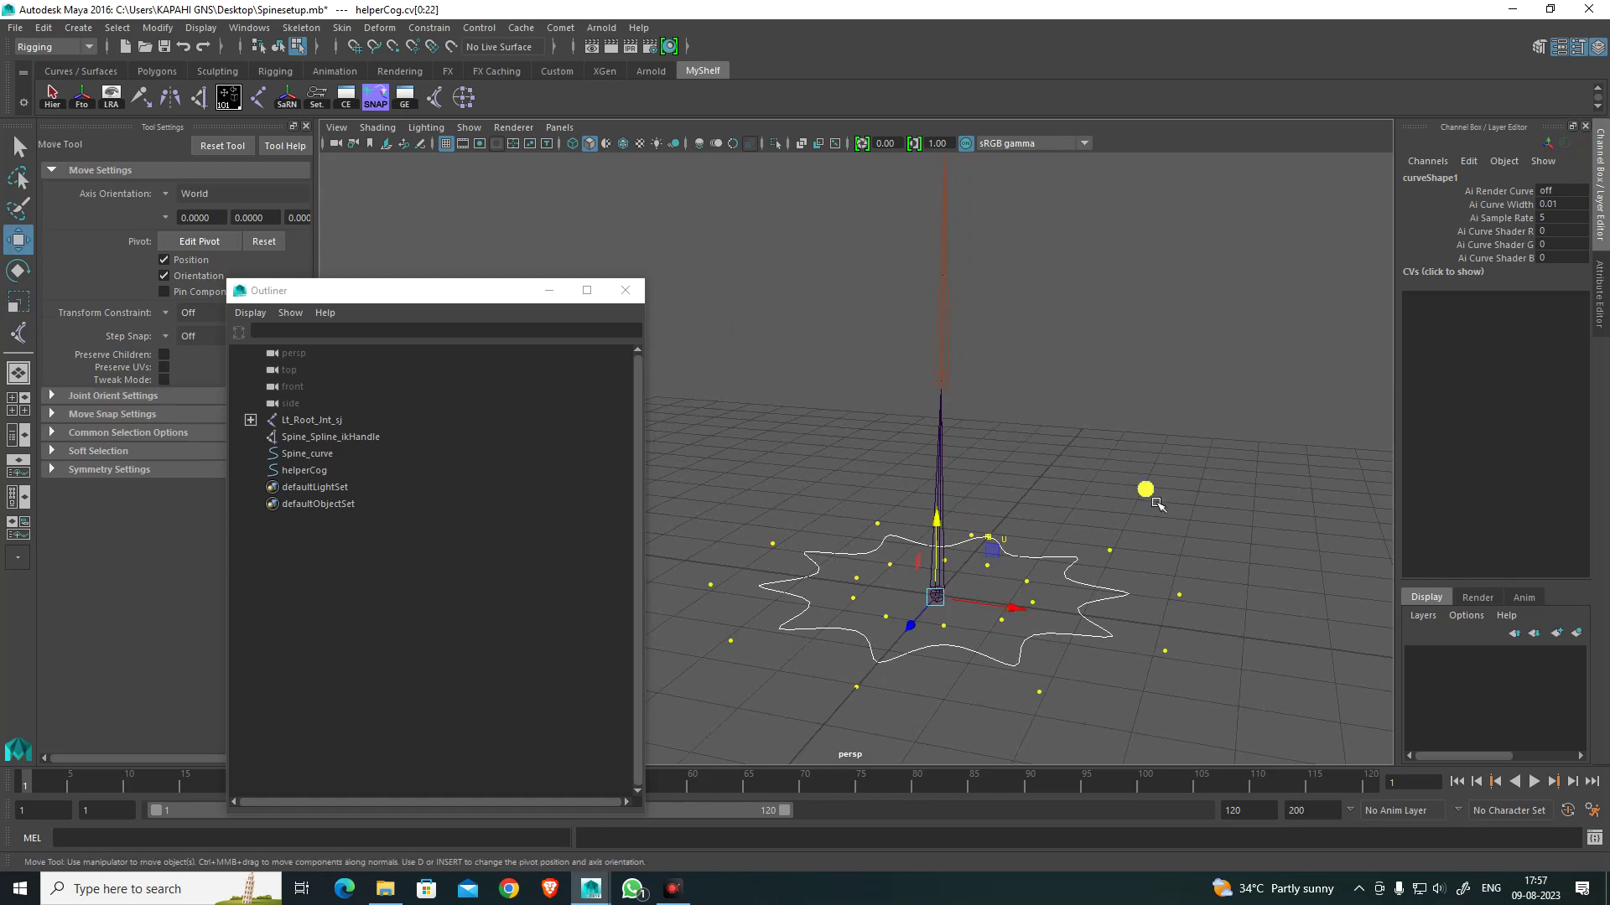
left_click(1155, 501)
left_click_drag(1104, 592, 1091, 592, "alt")
key("F8")
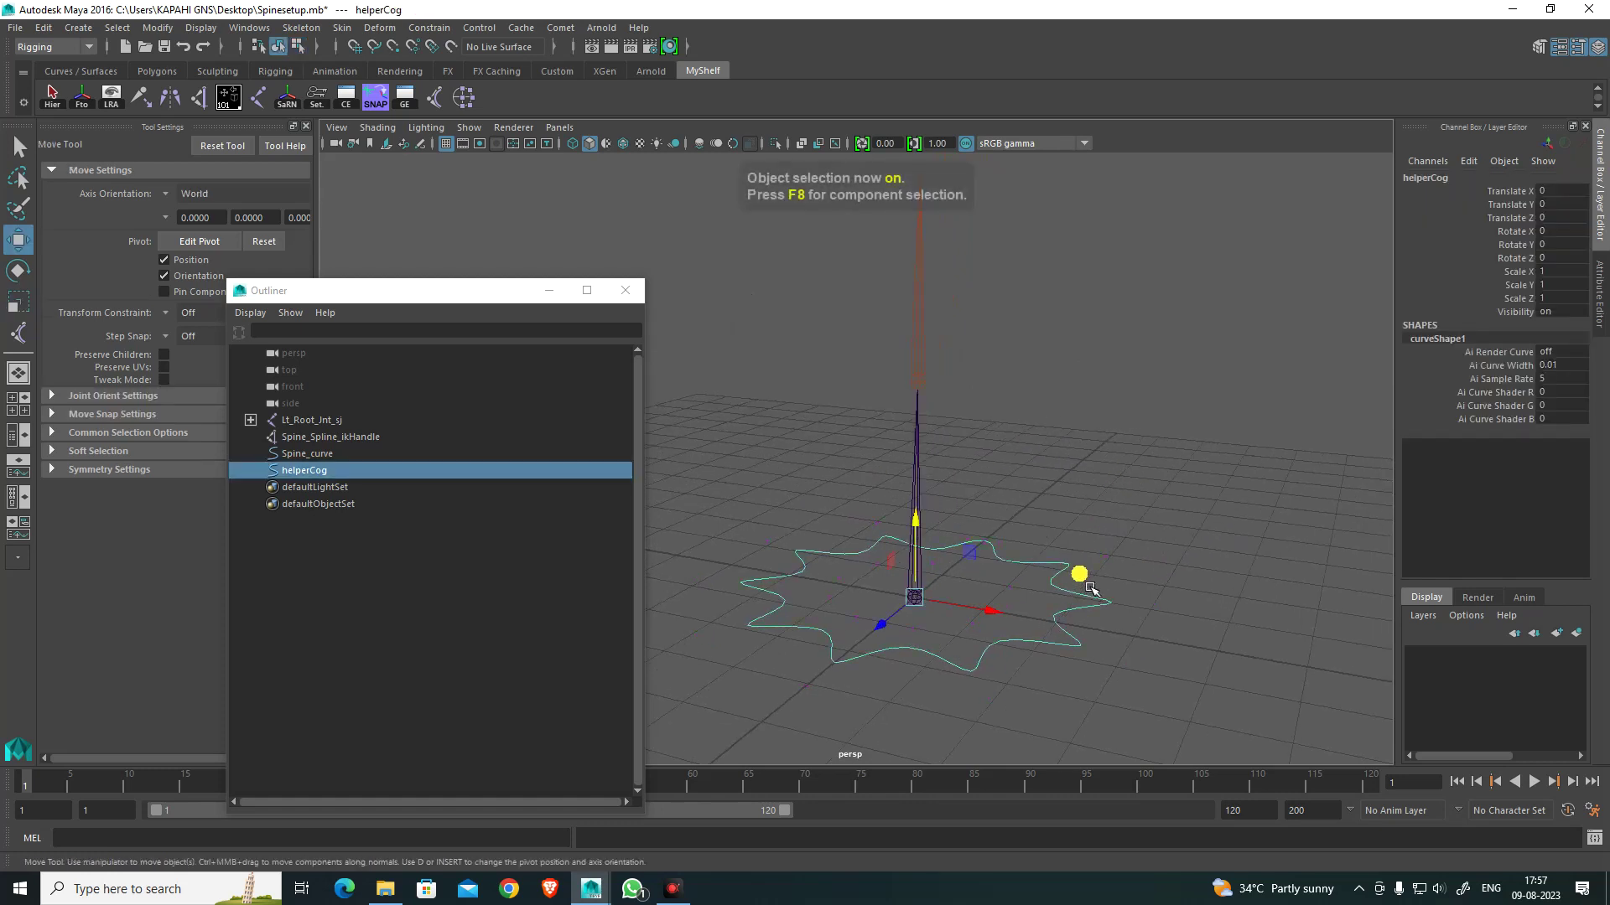
left_click(1121, 525)
left_click(1067, 632)
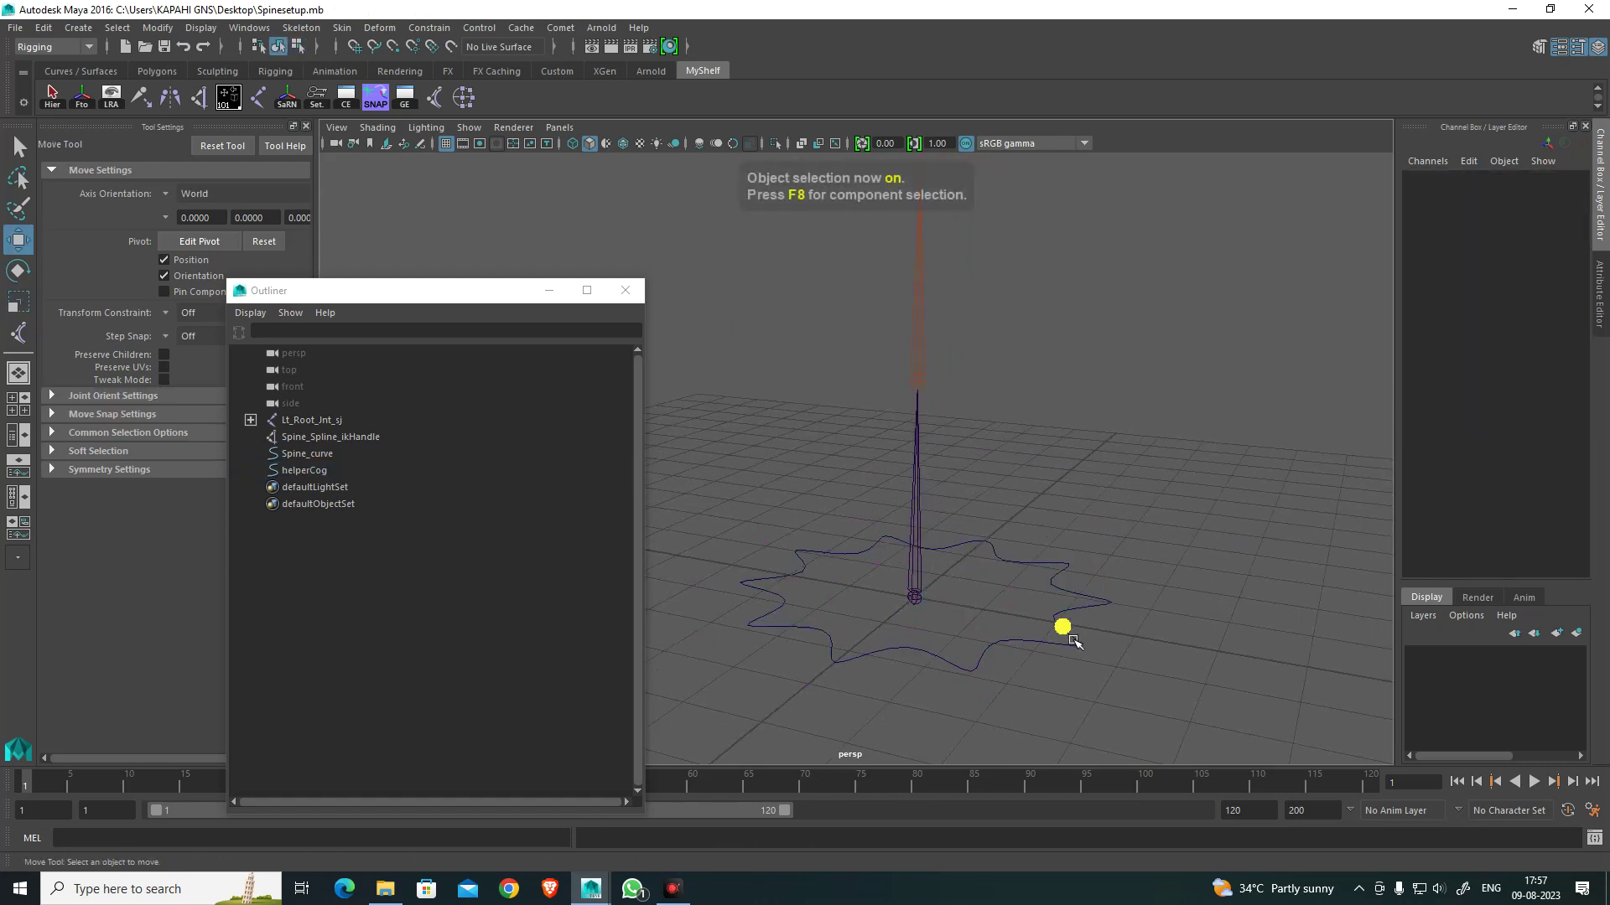
Step: Rename the cog control curve as Root_ctr
double_click(388, 471)
key("BackSpace")
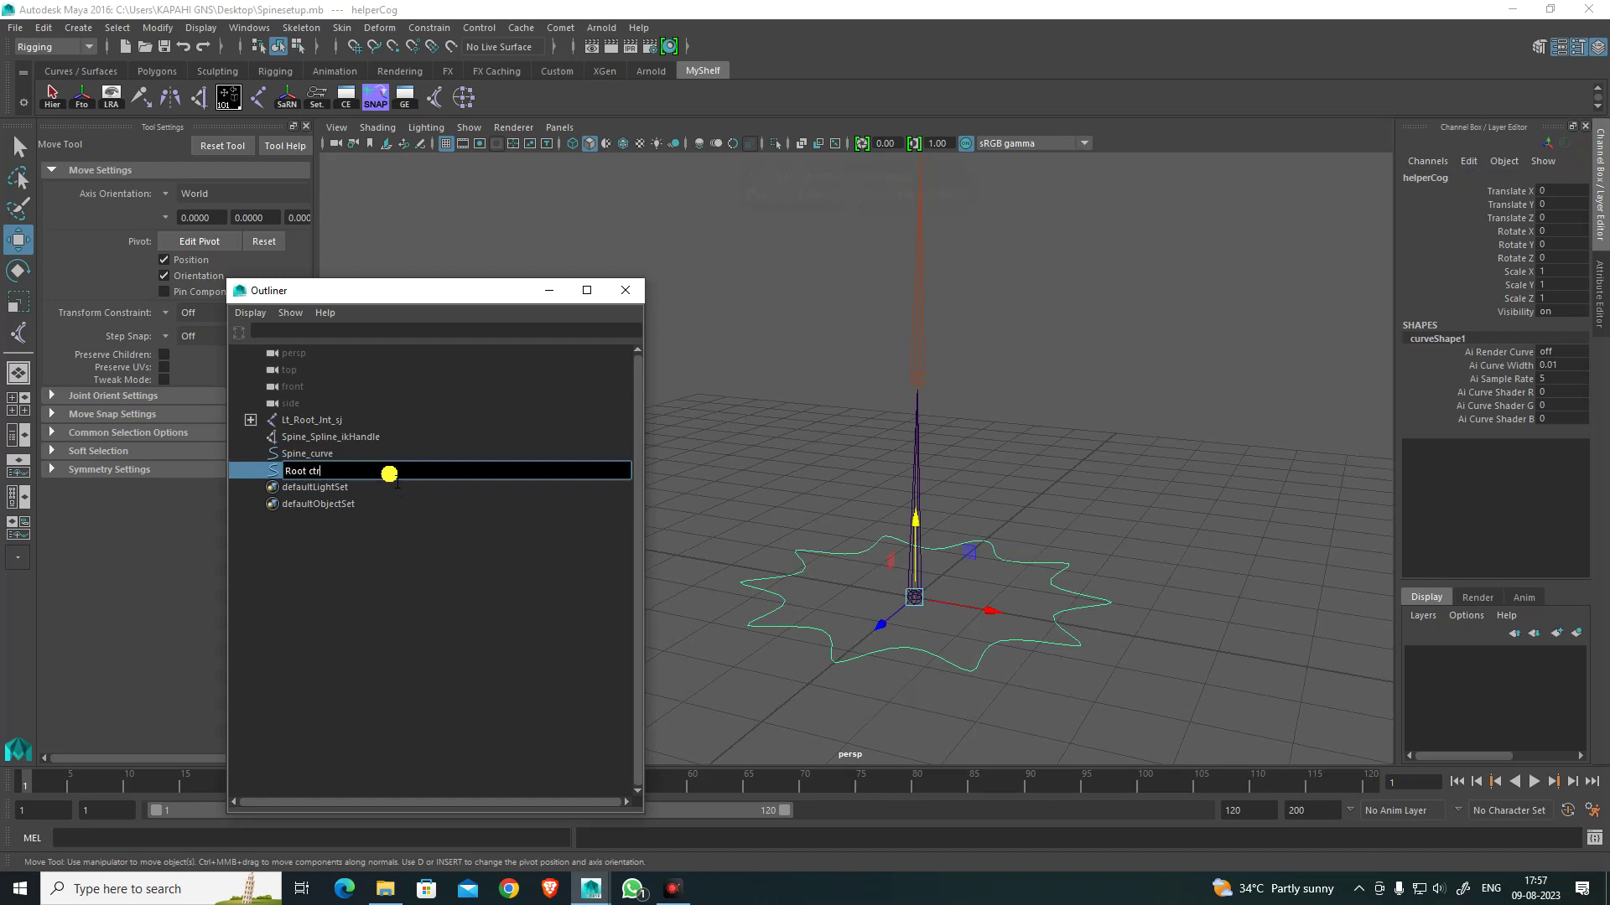
key("Return")
Step: Create an empty group and name it Root_ctr_grp, reusing the root control's name
double_click(389, 472)
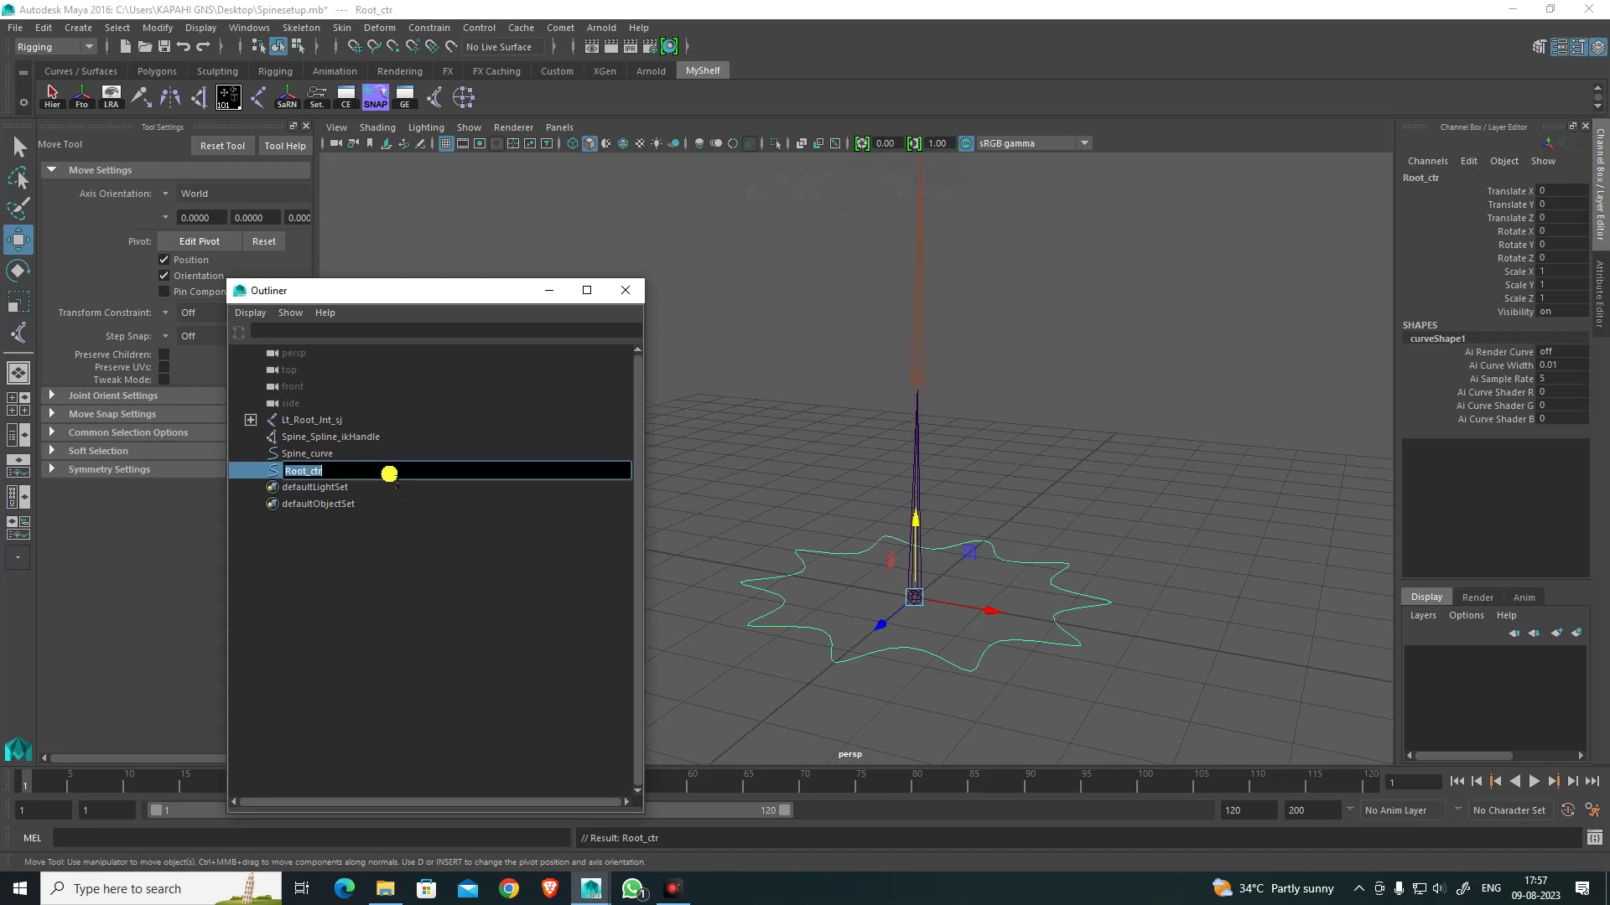
left_click(885, 390)
key("ctrl+g")
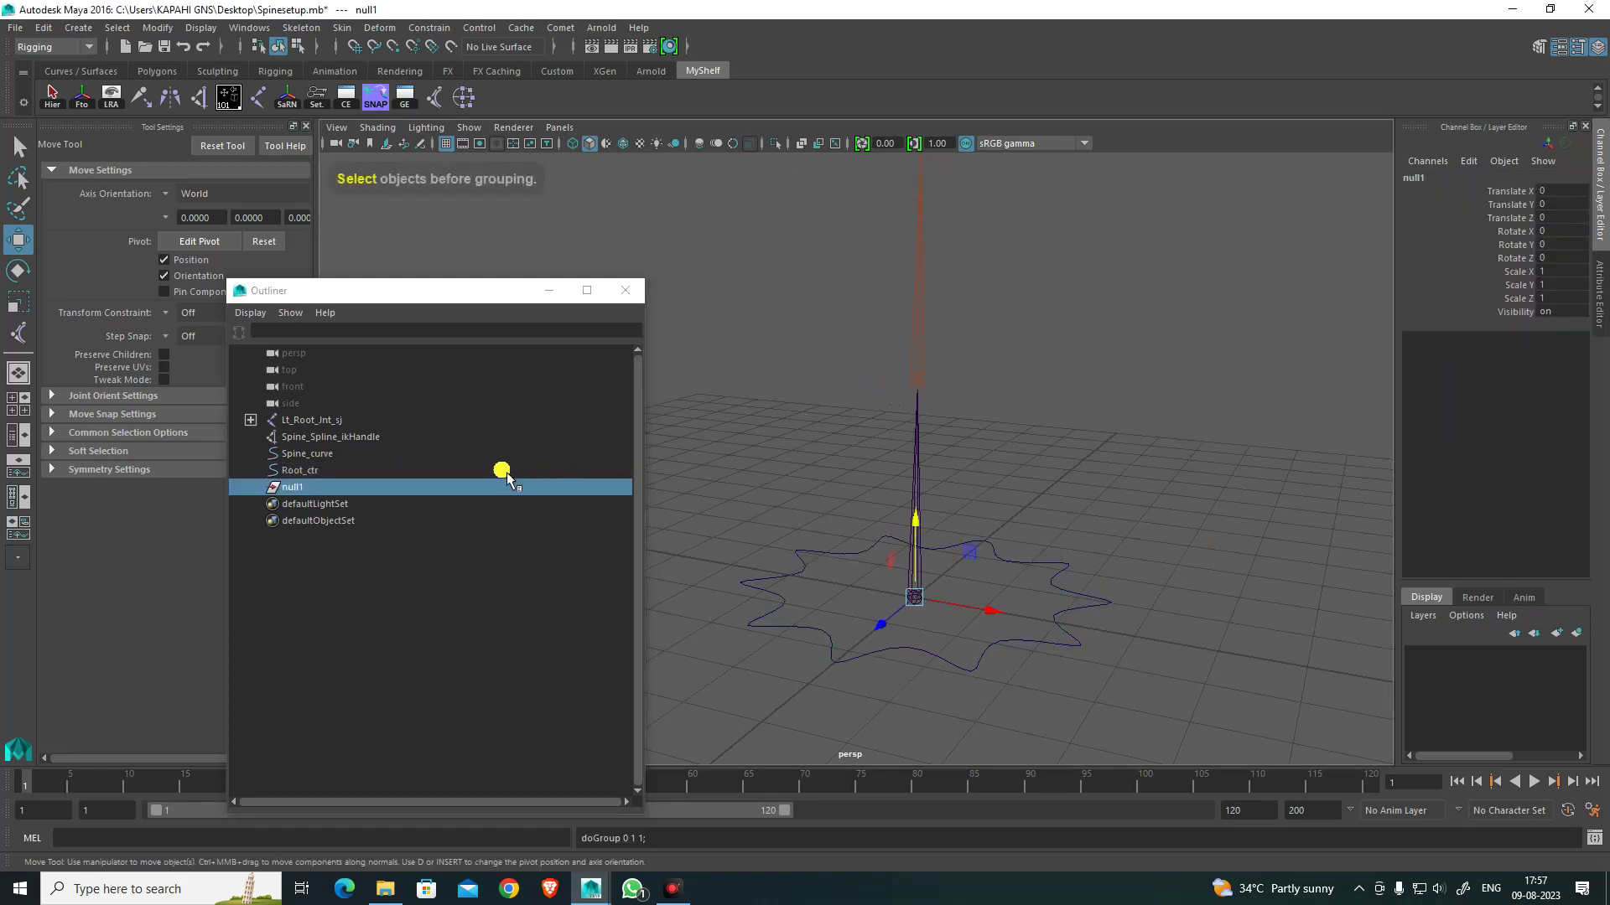
double_click(440, 491)
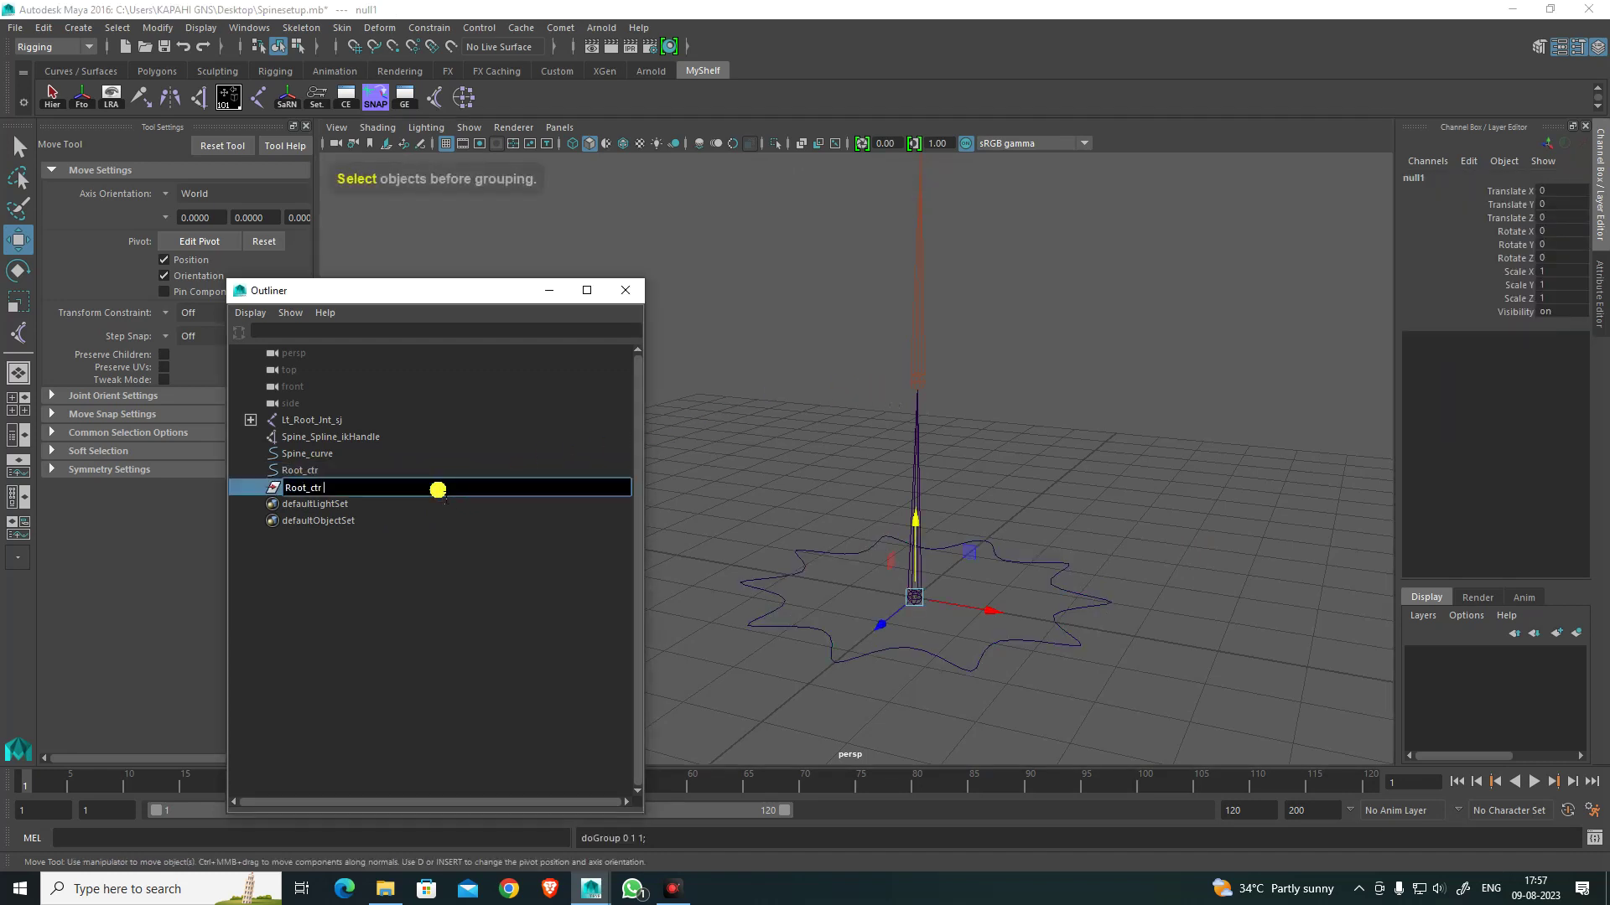
type("grp")
key("Return")
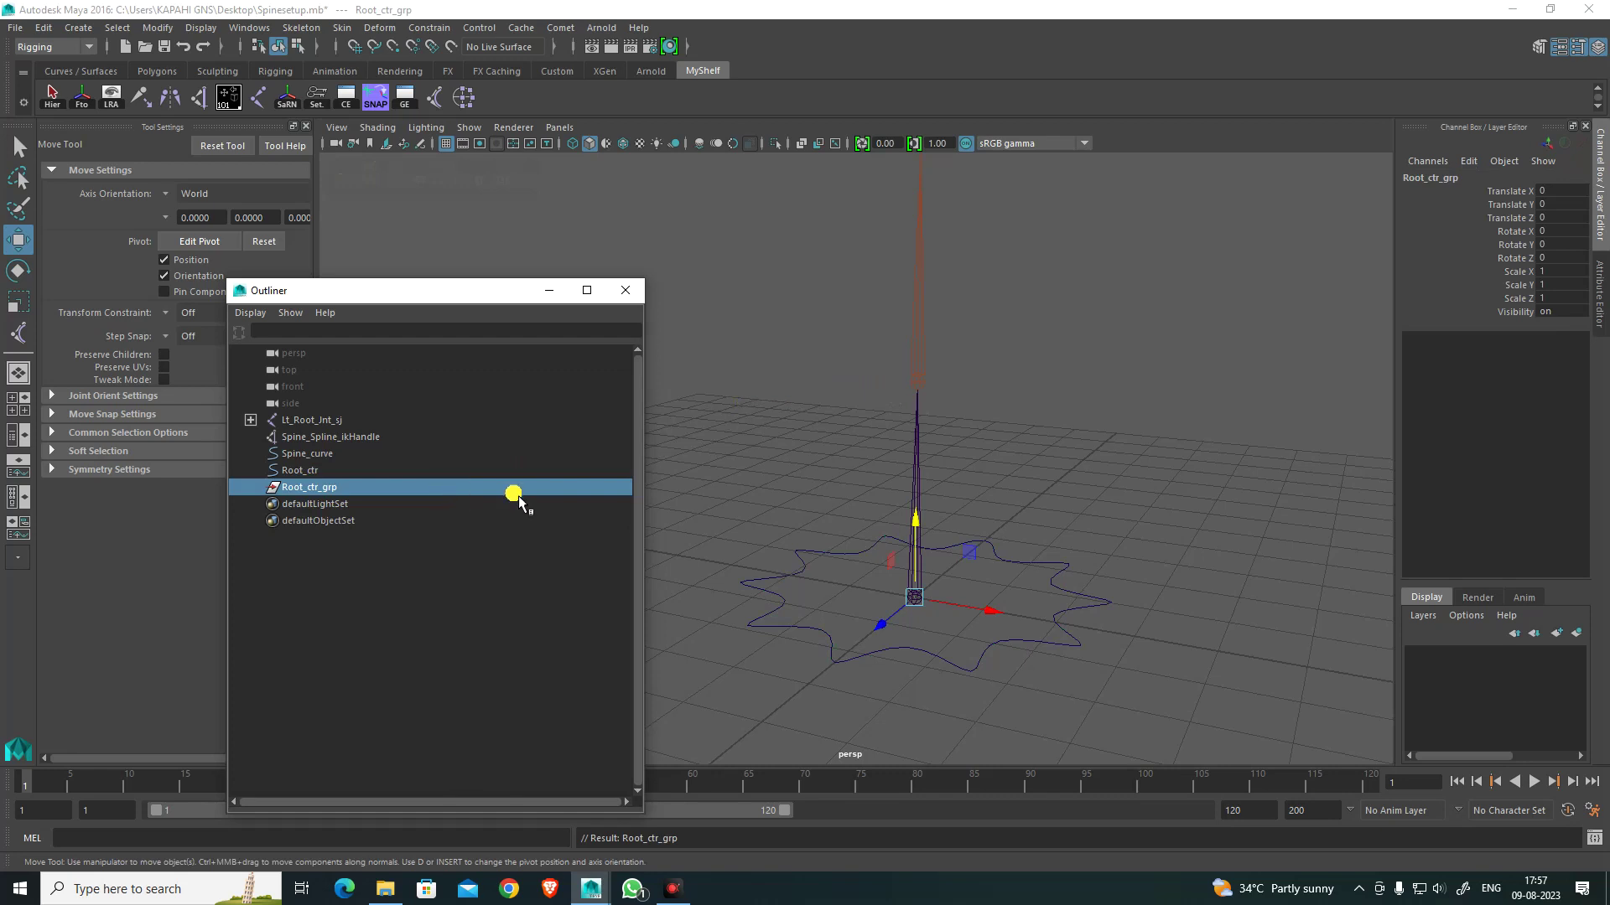
middle_click_drag(1074, 594, 1073, 582, "alt")
left_click_drag(1084, 593, 1062, 523, "alt")
middle_click_drag(1058, 513, 1082, 516, "alt")
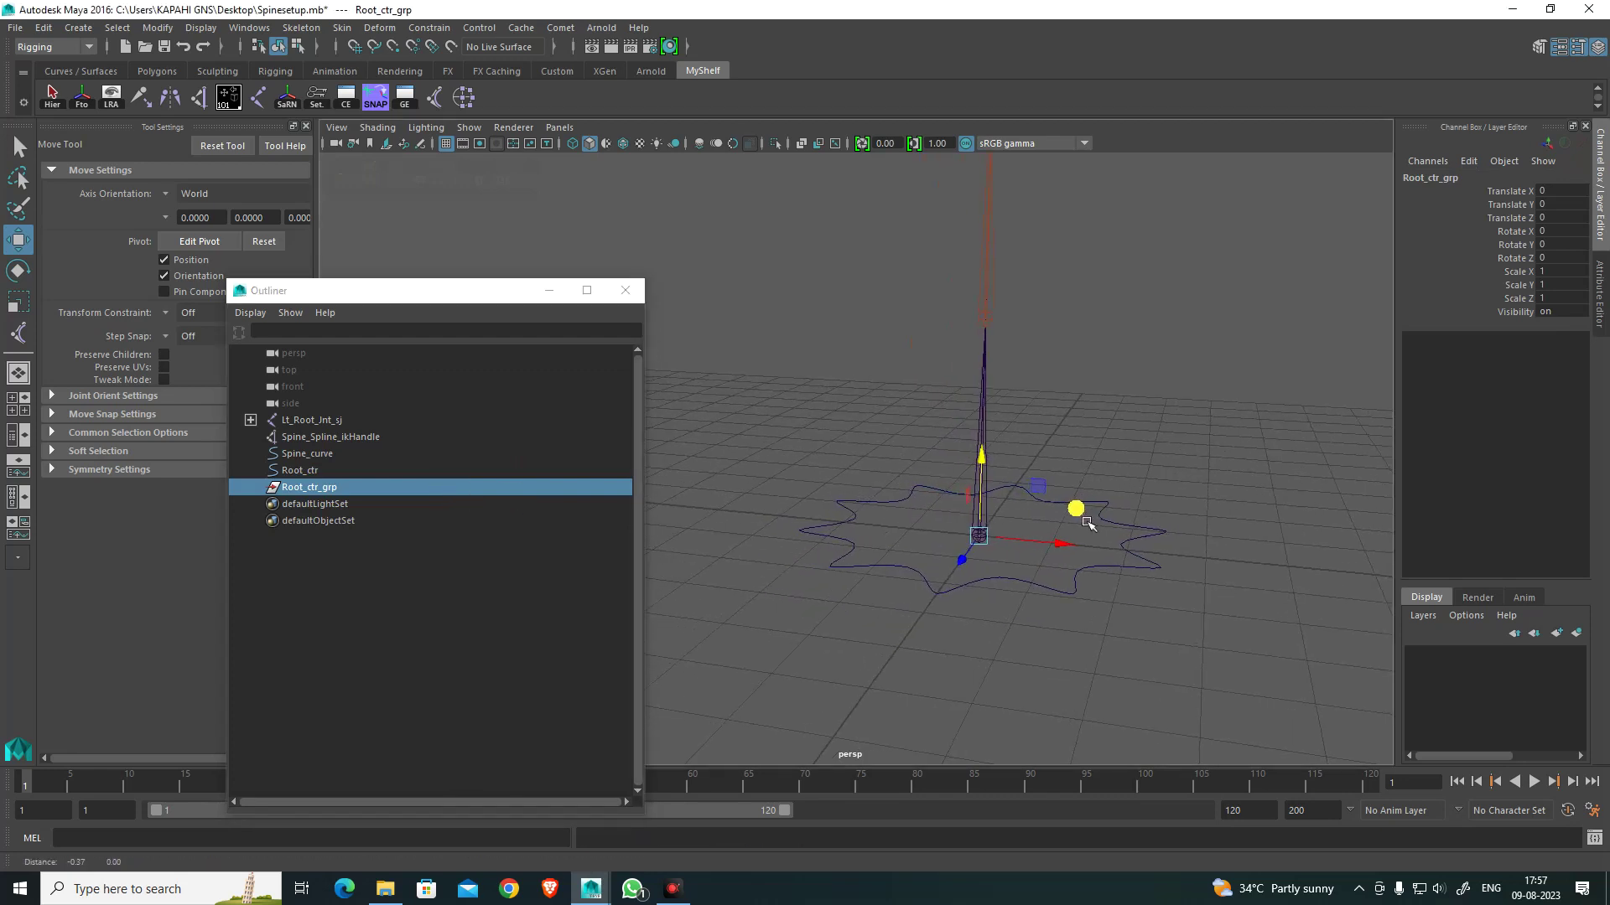
left_click_drag(1175, 525, 1151, 498, "alt")
left_click(1151, 500)
middle_click_drag(1023, 555, 972, 500, "alt")
left_click_drag(975, 503, 981, 493, "alt")
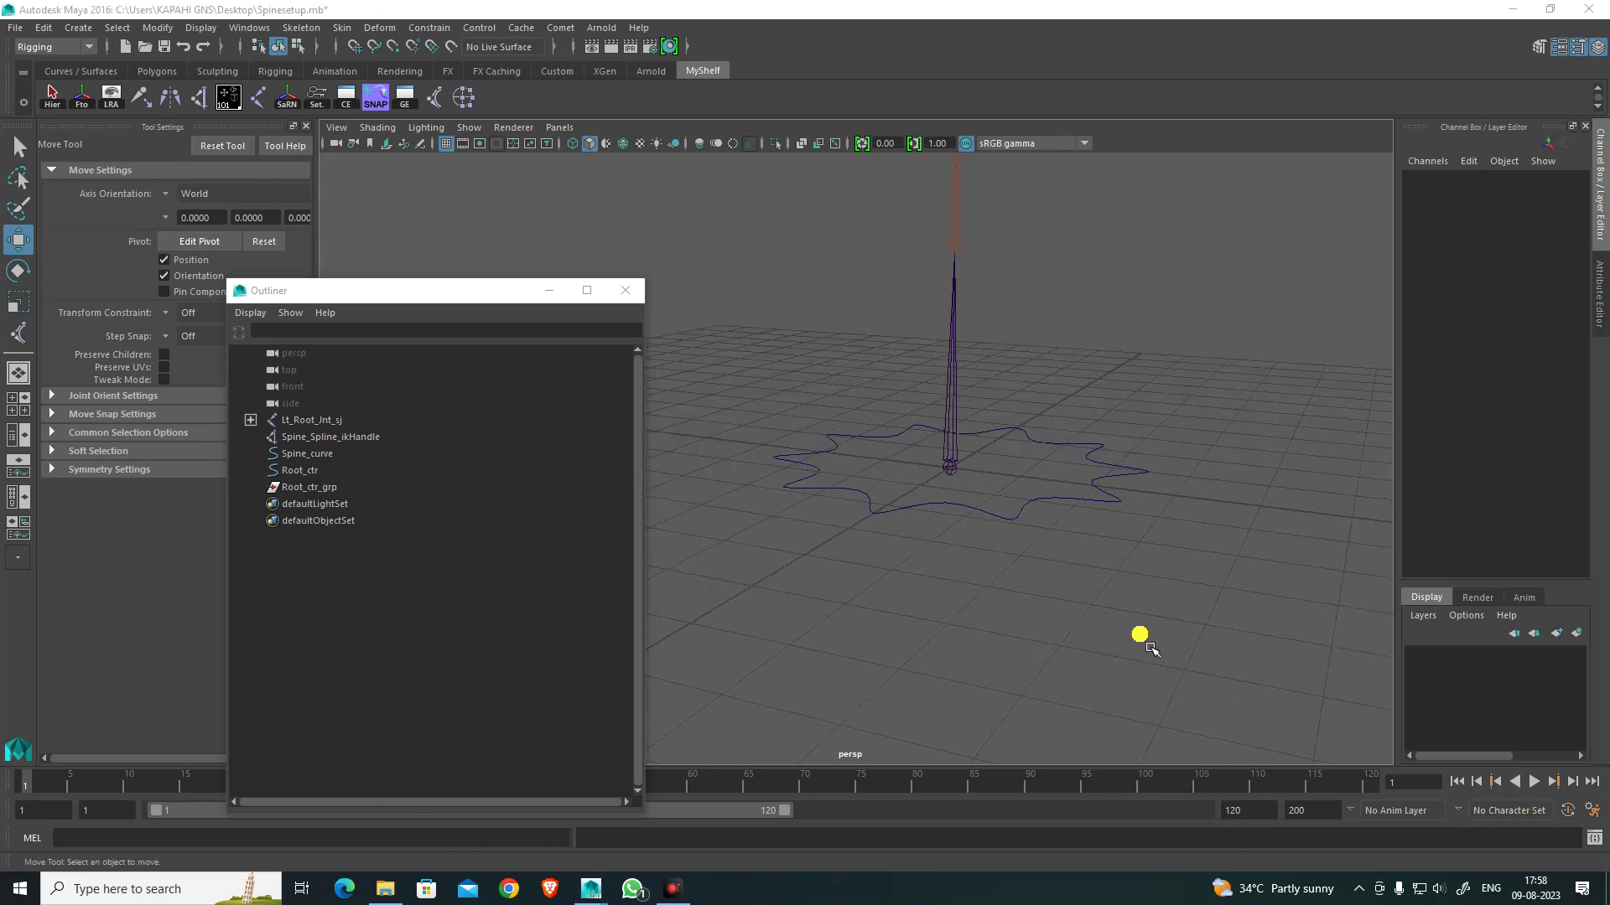
mouse_move(1067, 535)
left_mouse_down("alt")
mouse_move(1092, 546)
mouse_move(1038, 524)
left_mouse_up("alt")
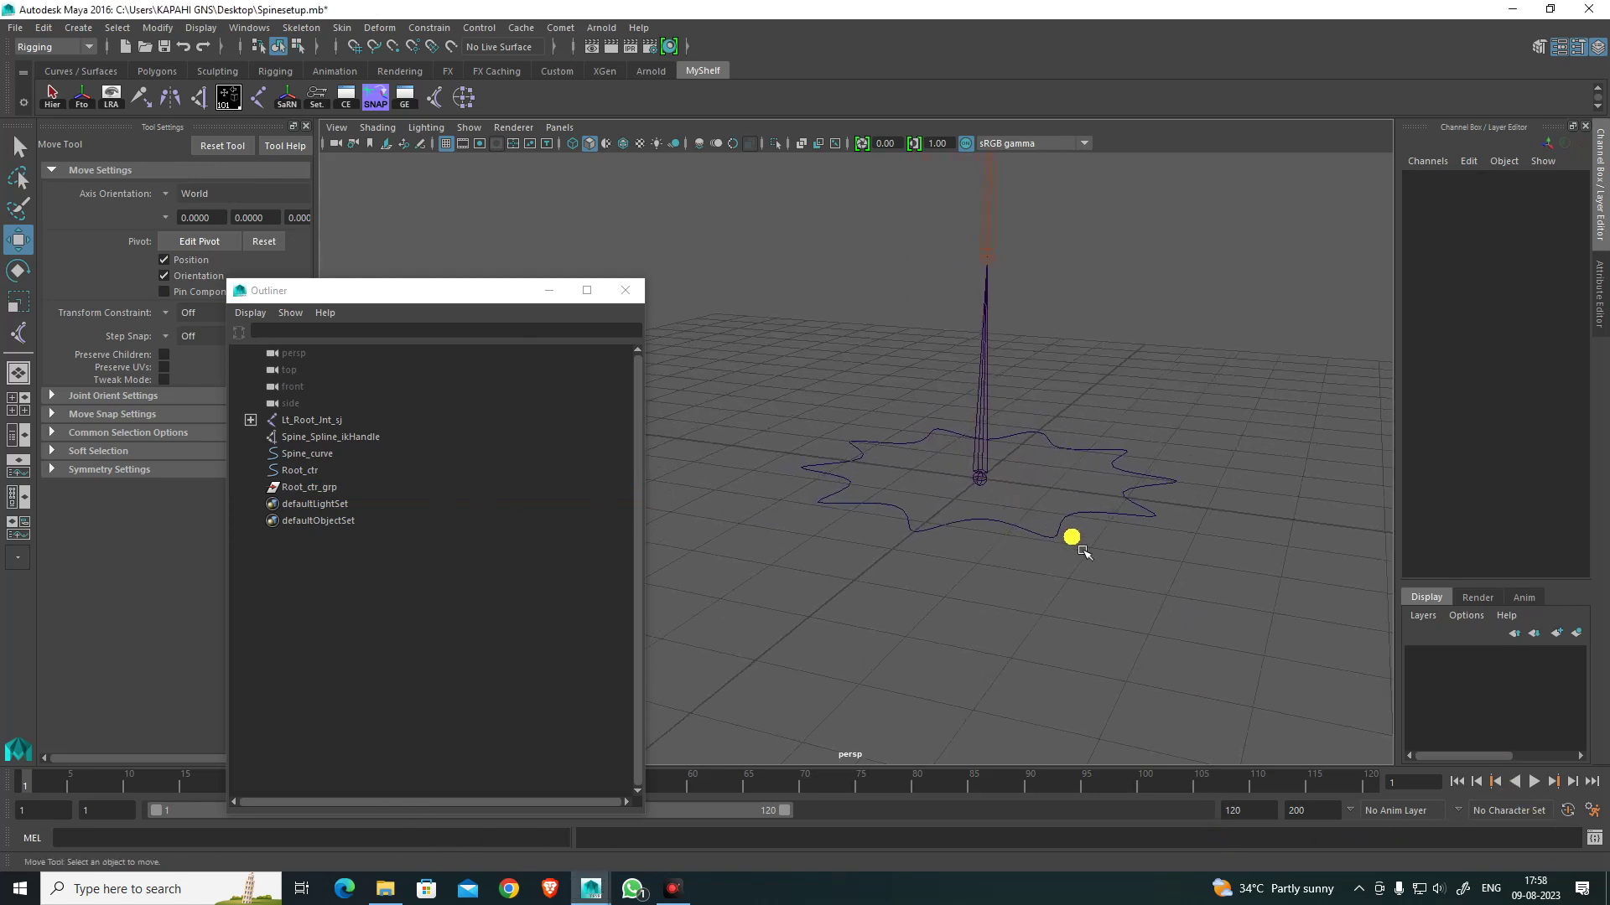
Step: Snap the Root_ctr_grp group to the root joint Lt_Root_Jnt_sj
left_click(949, 437)
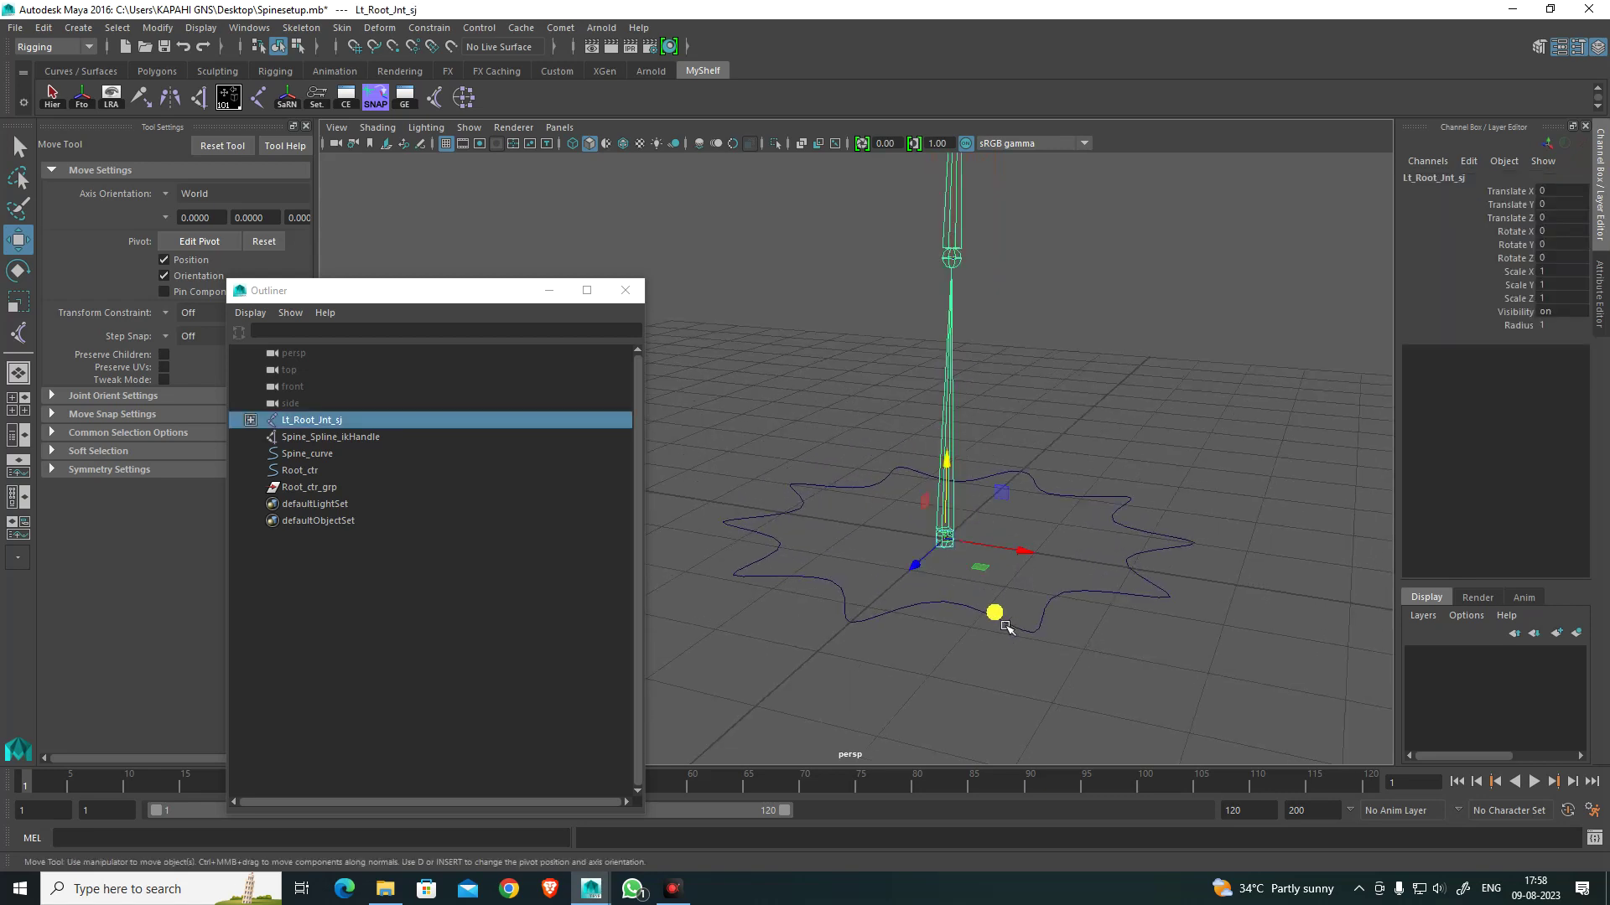
left_click(346, 504, "ctrl")
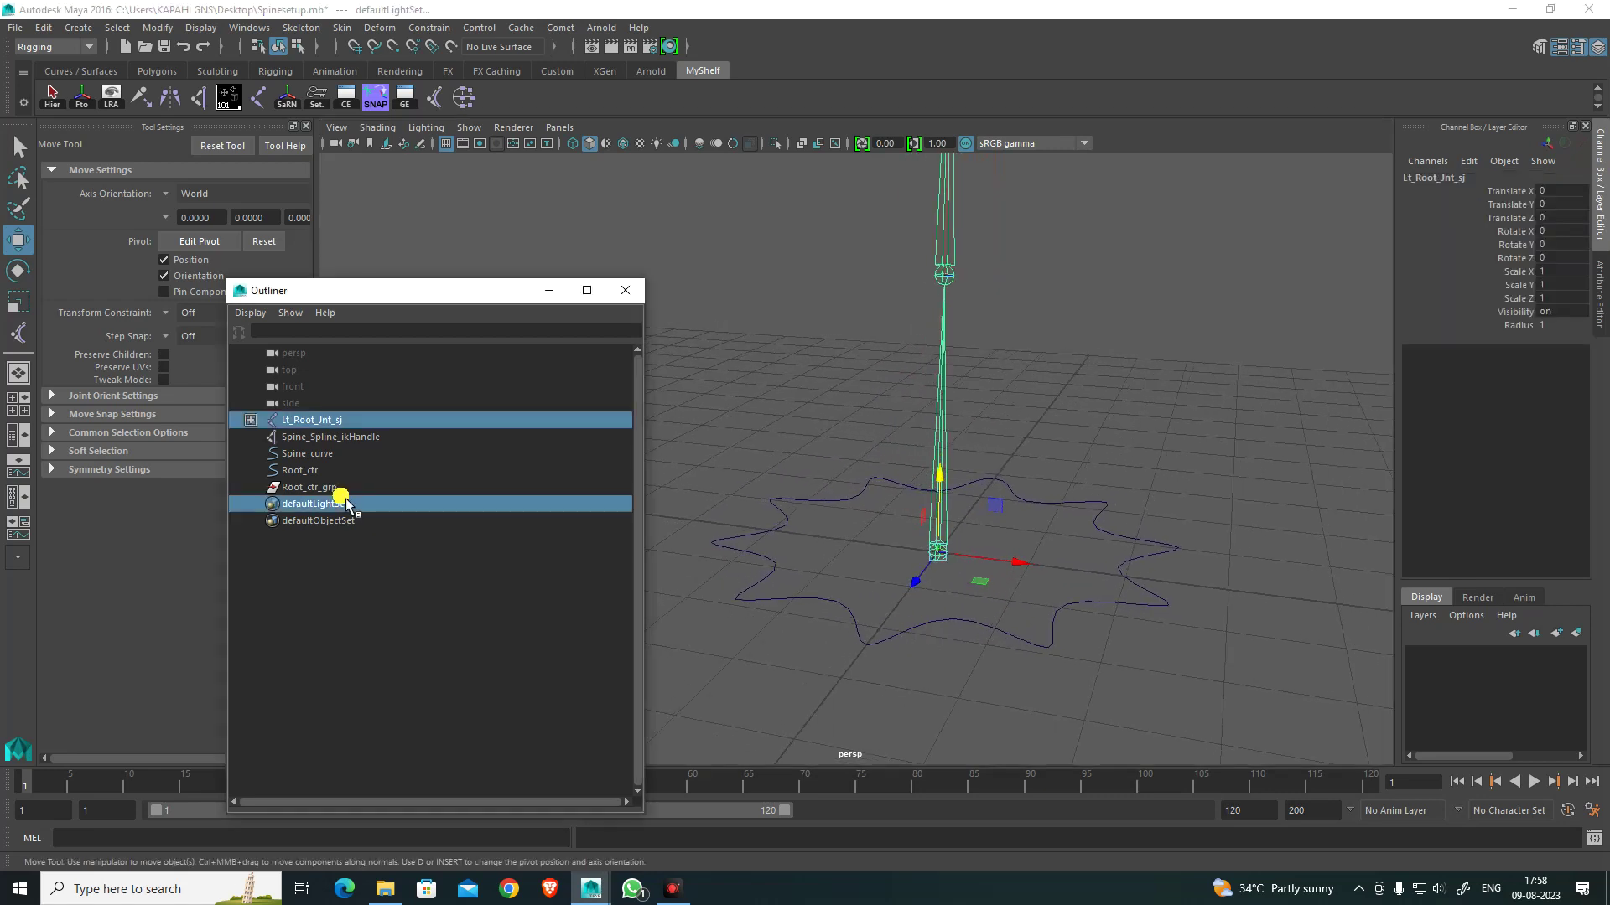
left_click(347, 489)
left_click(916, 520)
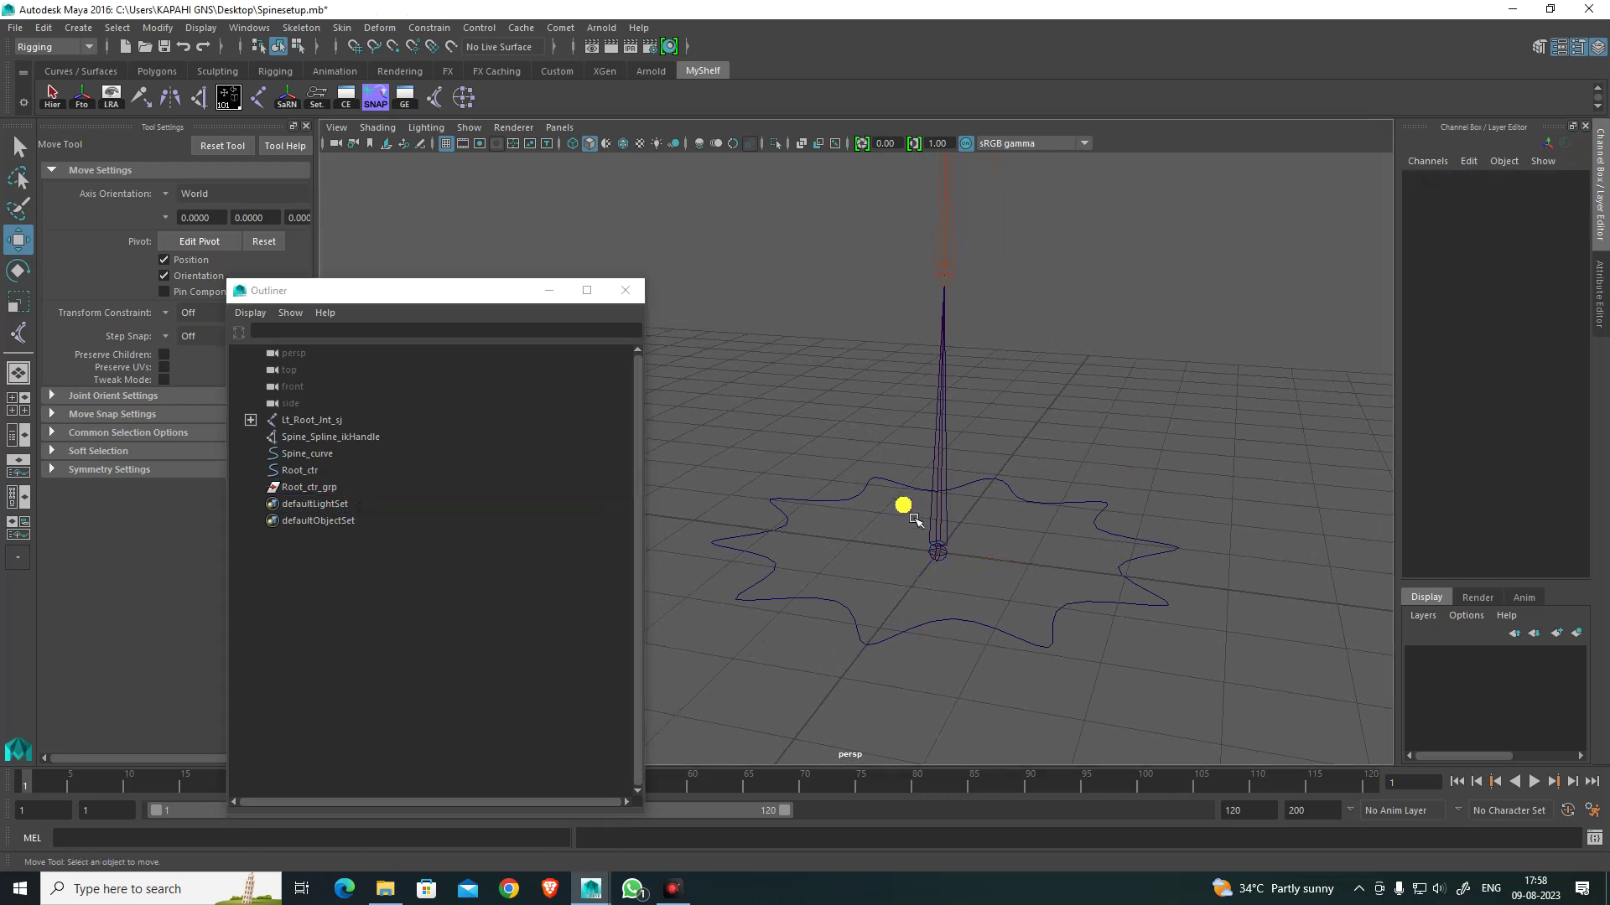
left_click(951, 555)
left_click(319, 487, "ctrl")
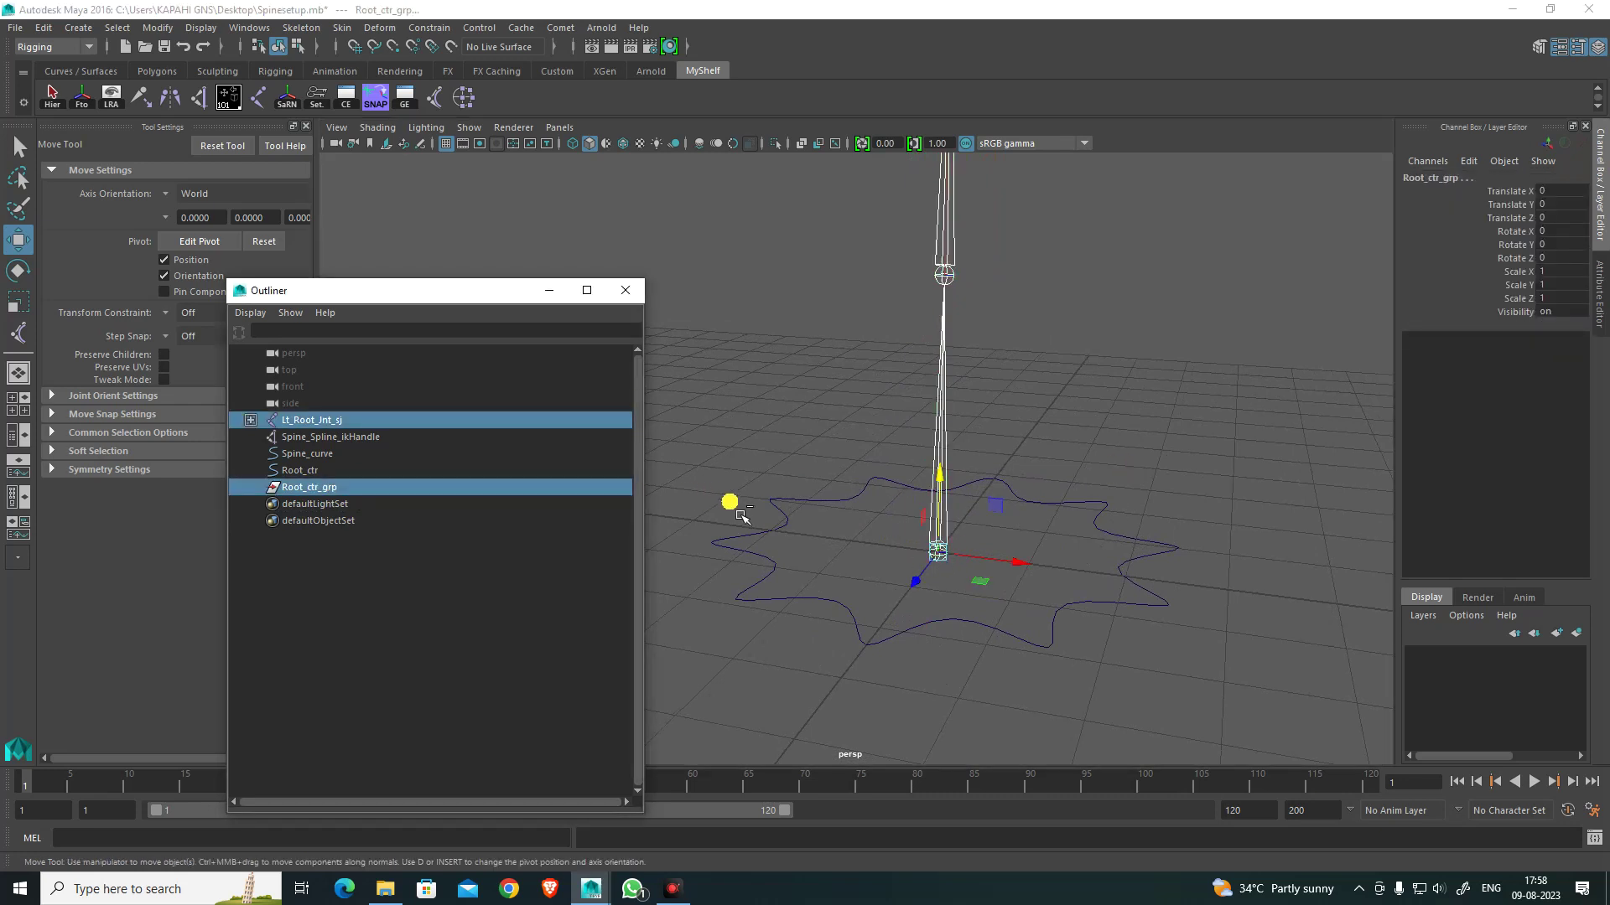
left_click(377, 98)
left_click_drag(1127, 609, 1064, 492, "alt")
left_click(1064, 492)
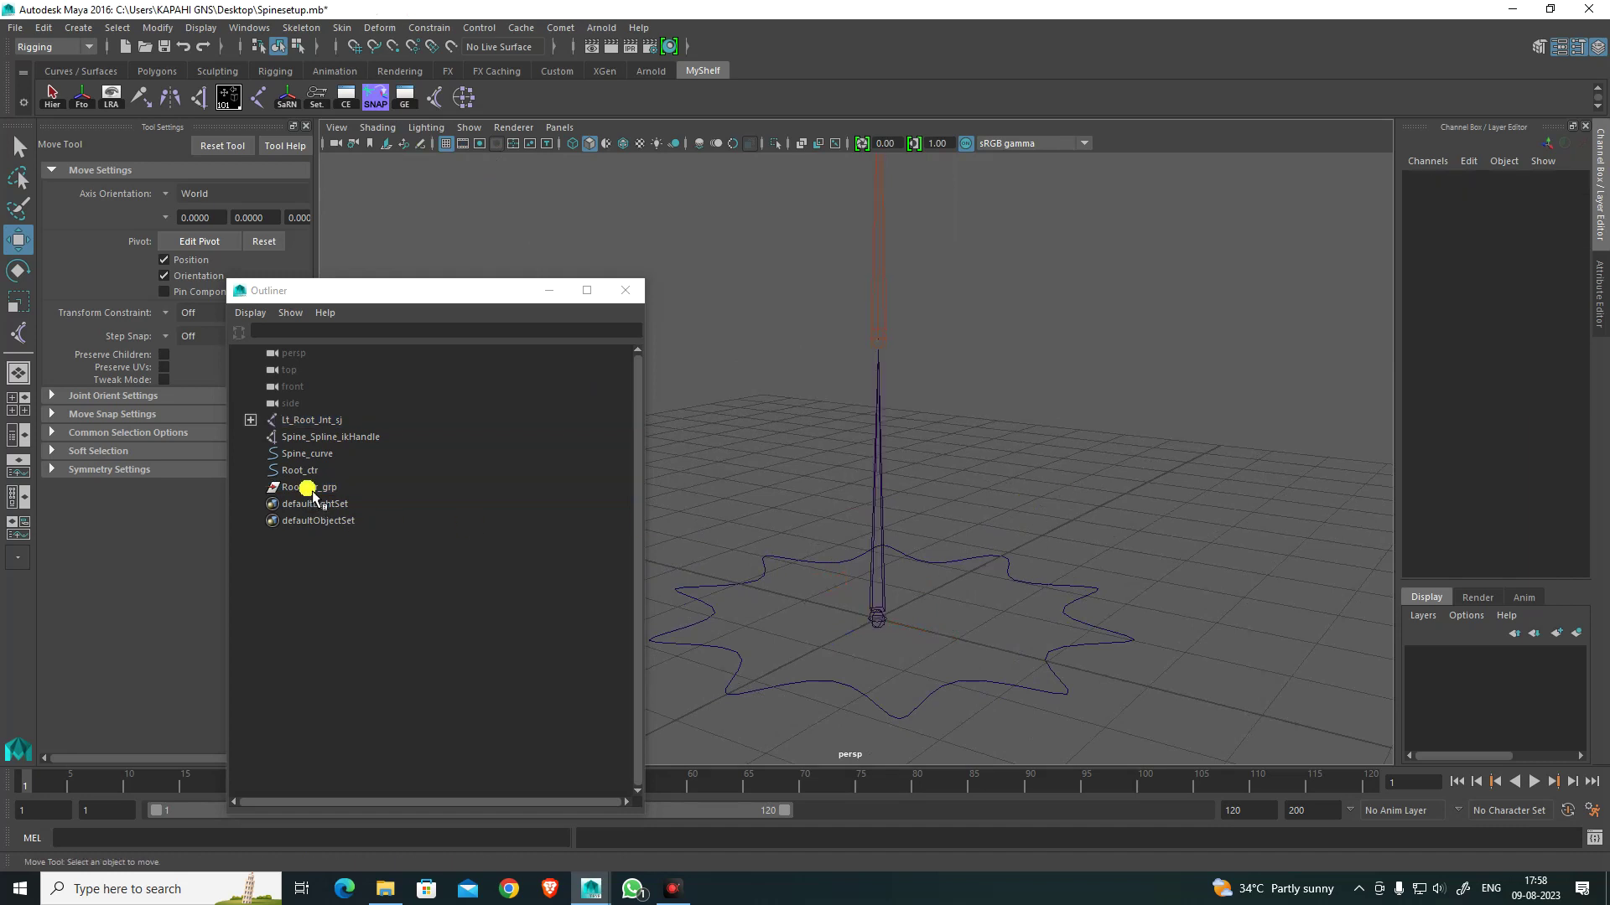
left_click(316, 490)
left_click(309, 473, "ctrl")
left_click(376, 101)
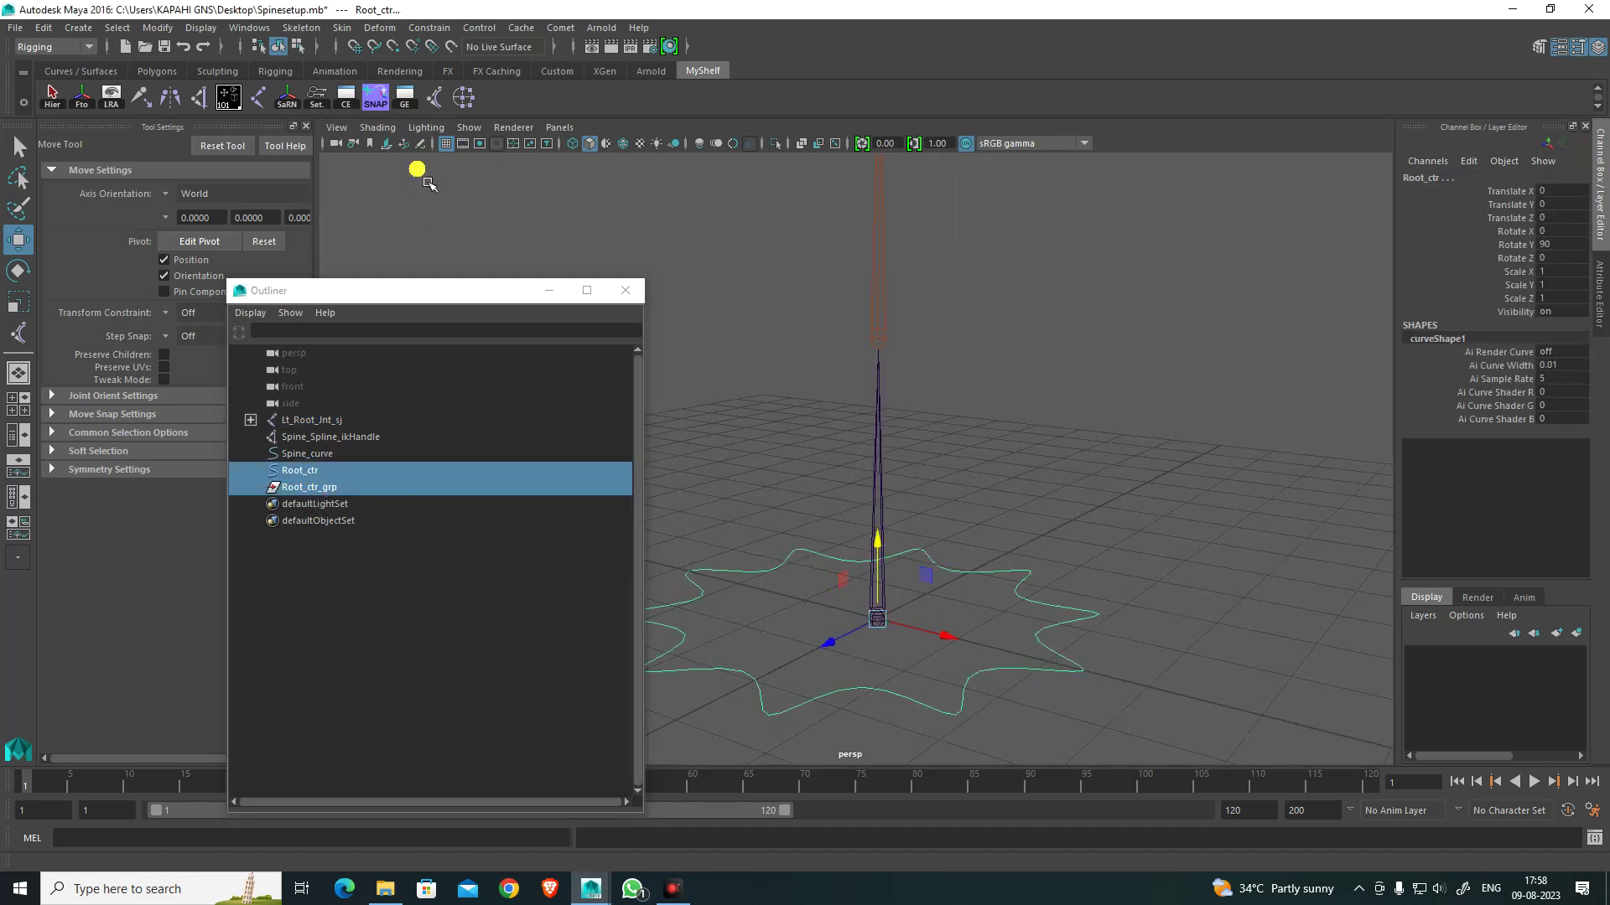
key("ctrl+z")
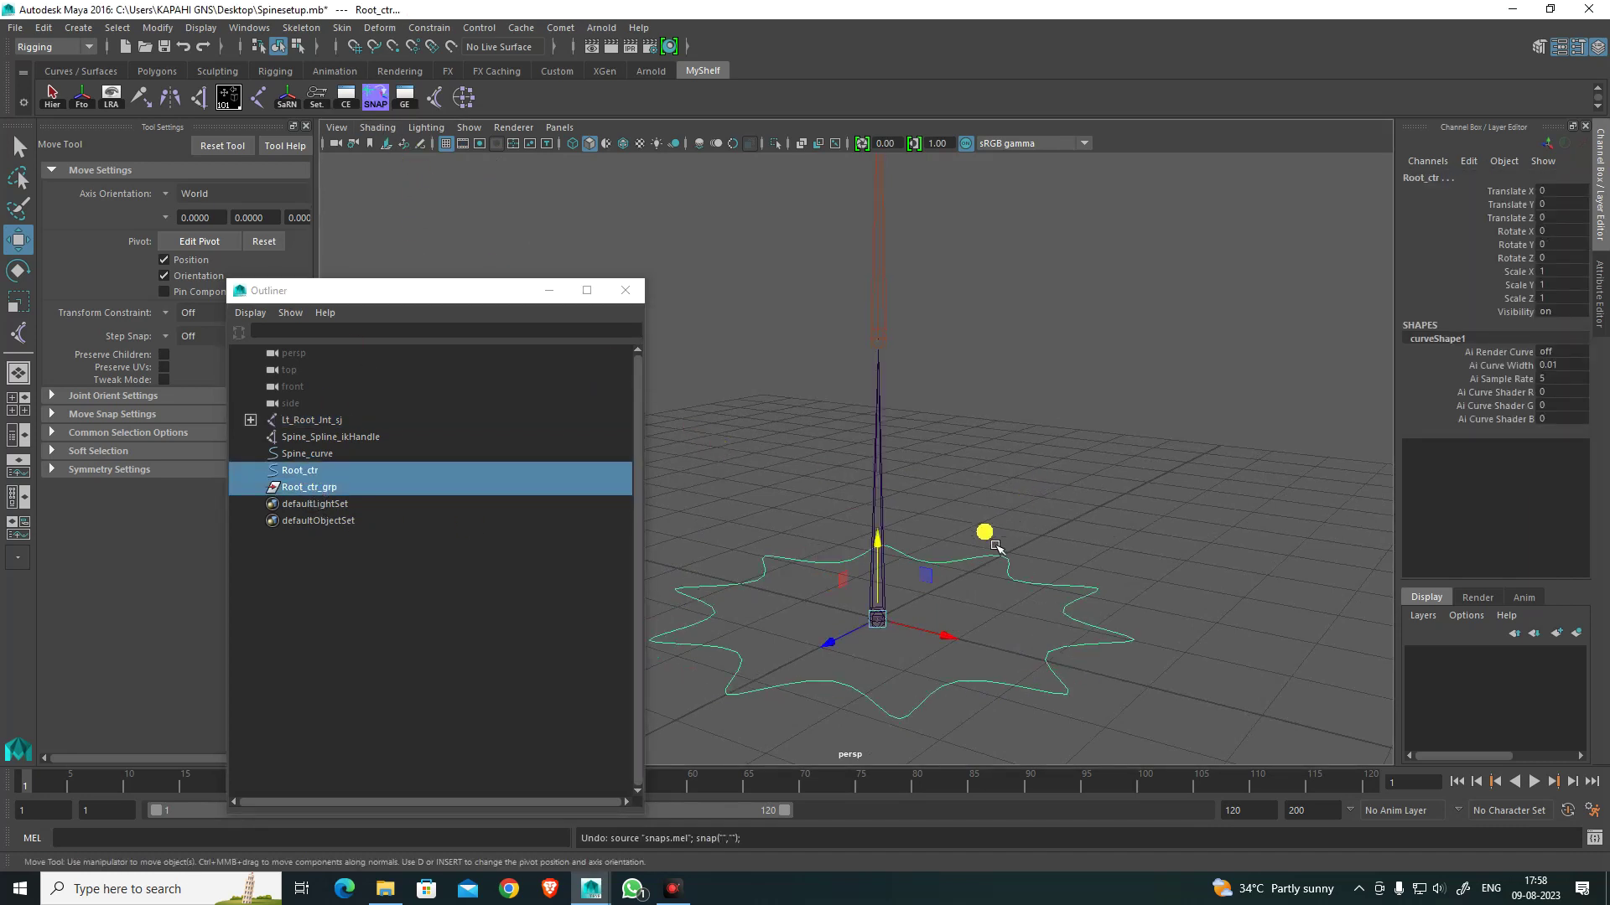
Step: Show the Root_ctr curve's local rotation axes, compare their orientation with the root joint's, and hide them again
left_click_drag(988, 539, 1033, 543, "alt")
left_click(1011, 553)
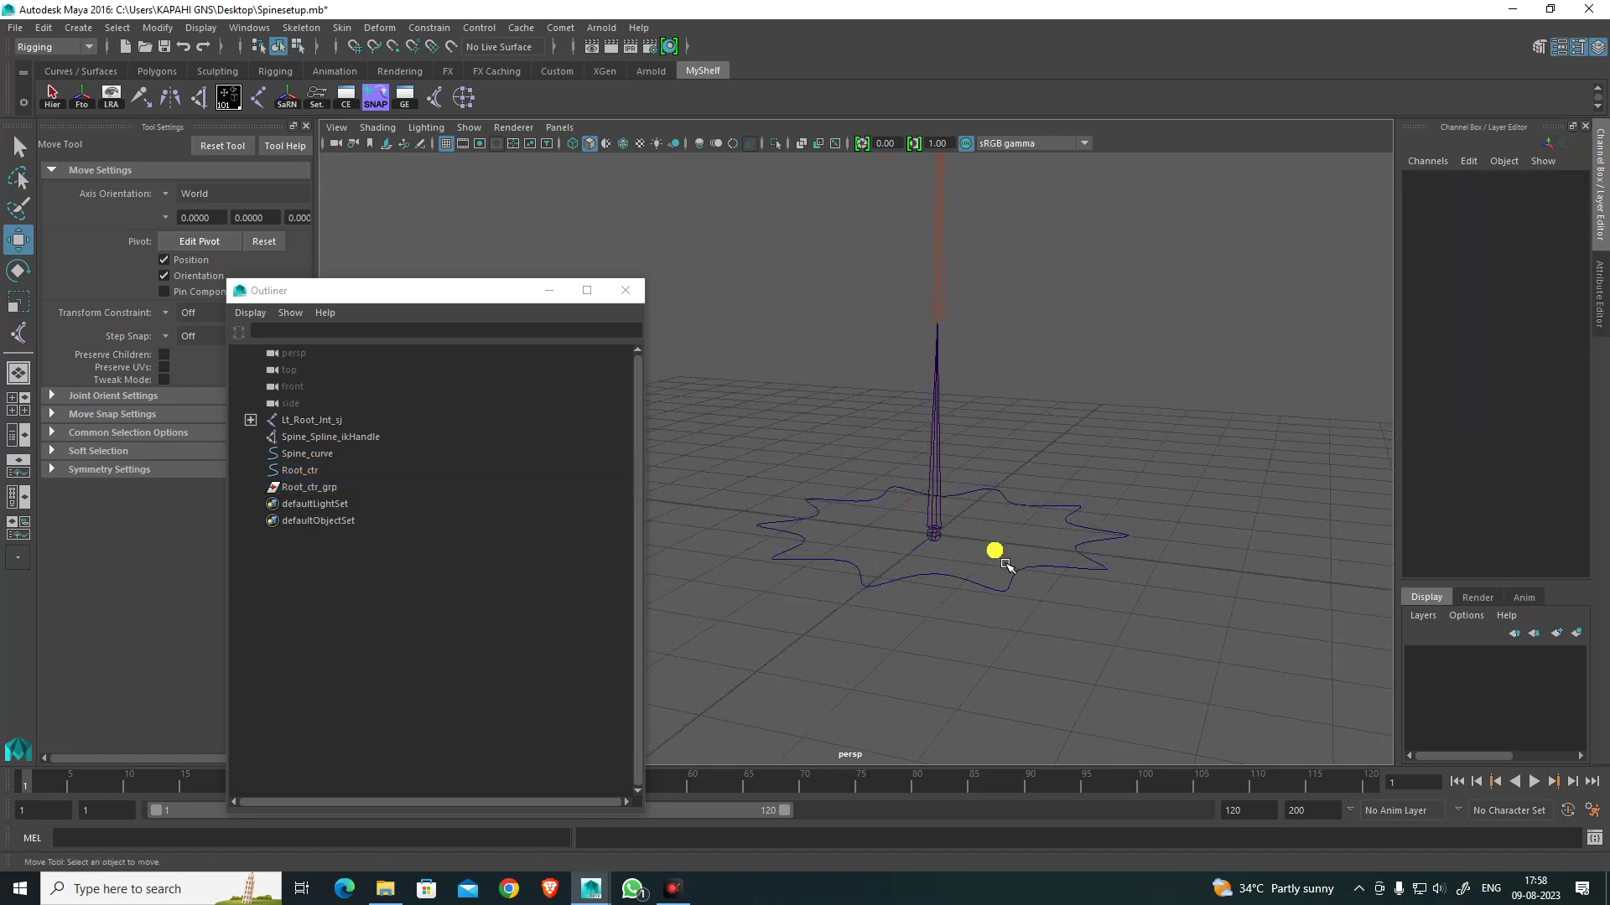
left_click(994, 551)
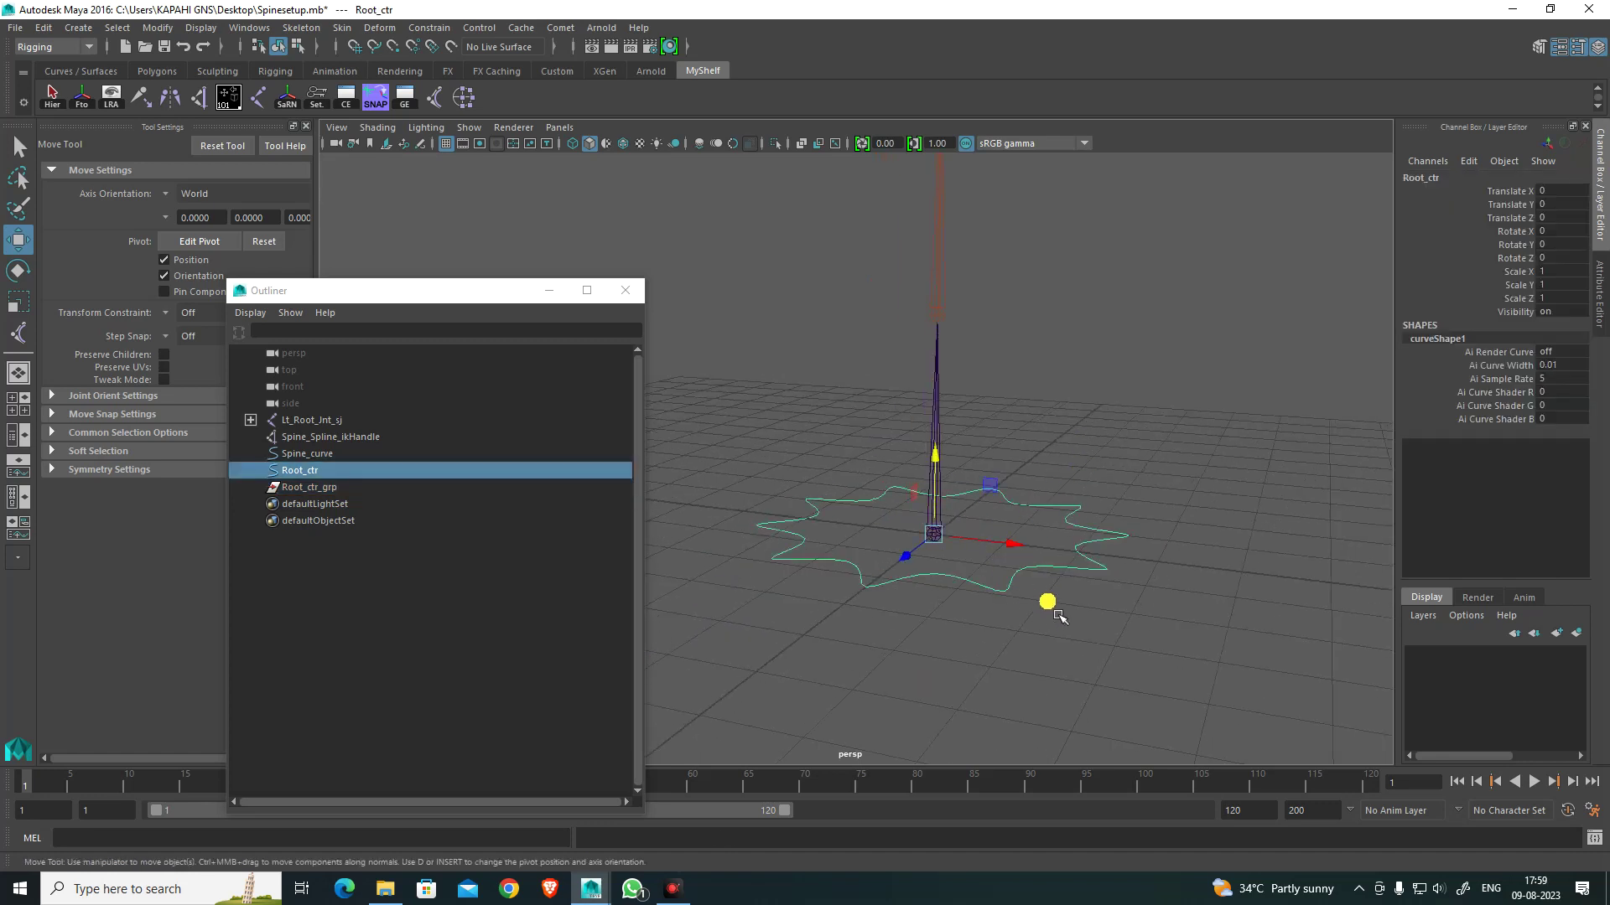
left_click_drag(1073, 506, 1045, 420, "alt")
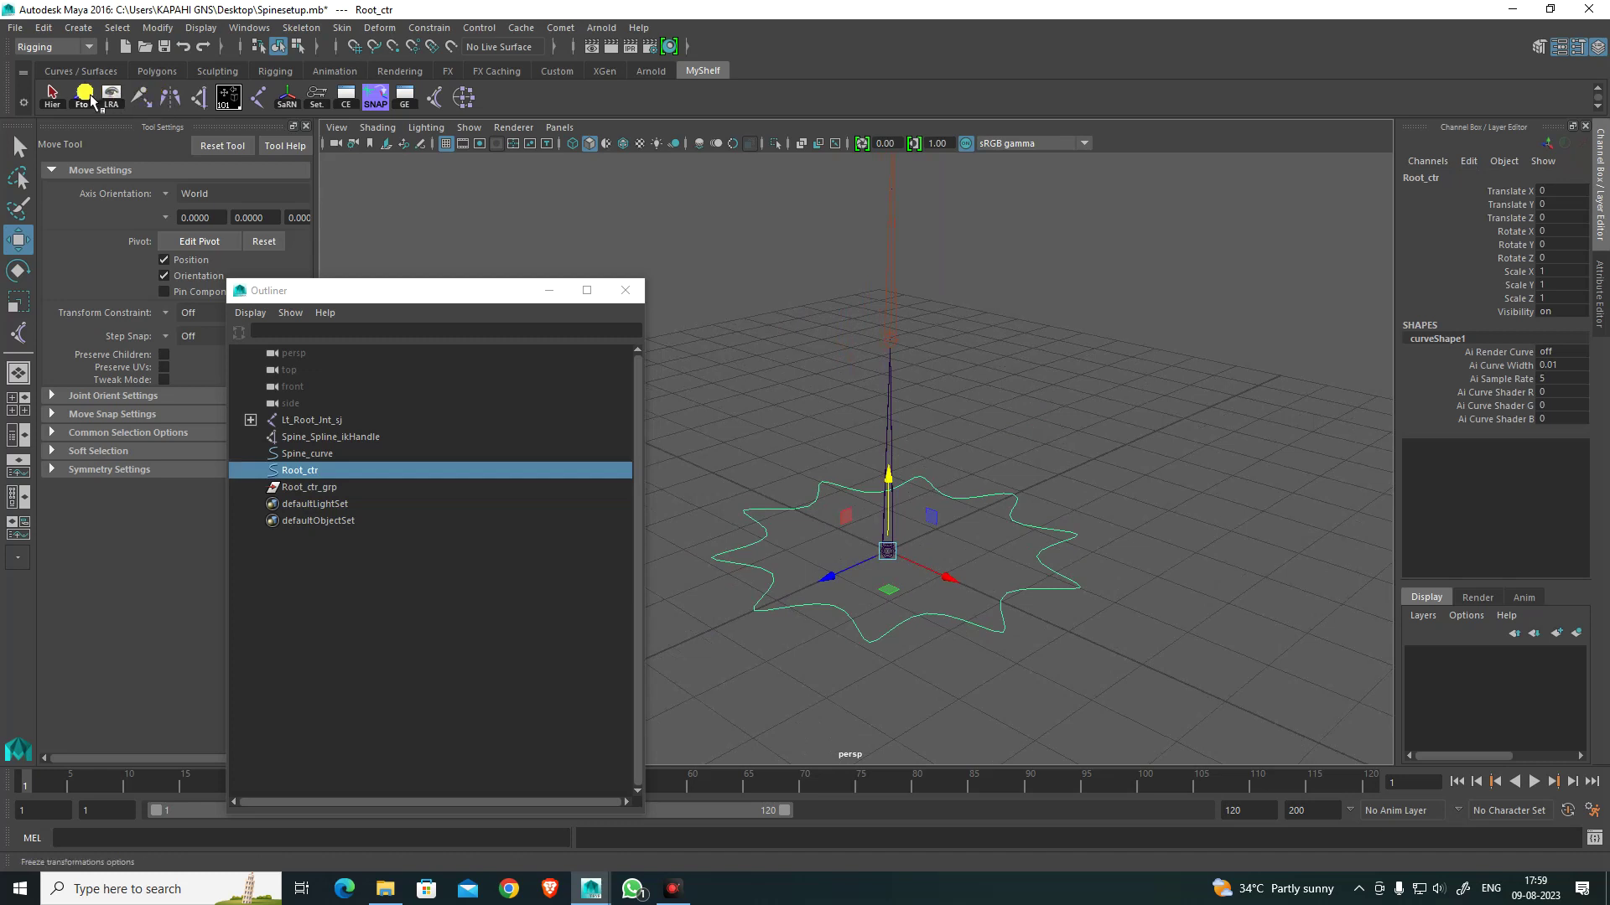
left_click_drag(999, 593, 1081, 643, "alt")
left_click(1082, 643)
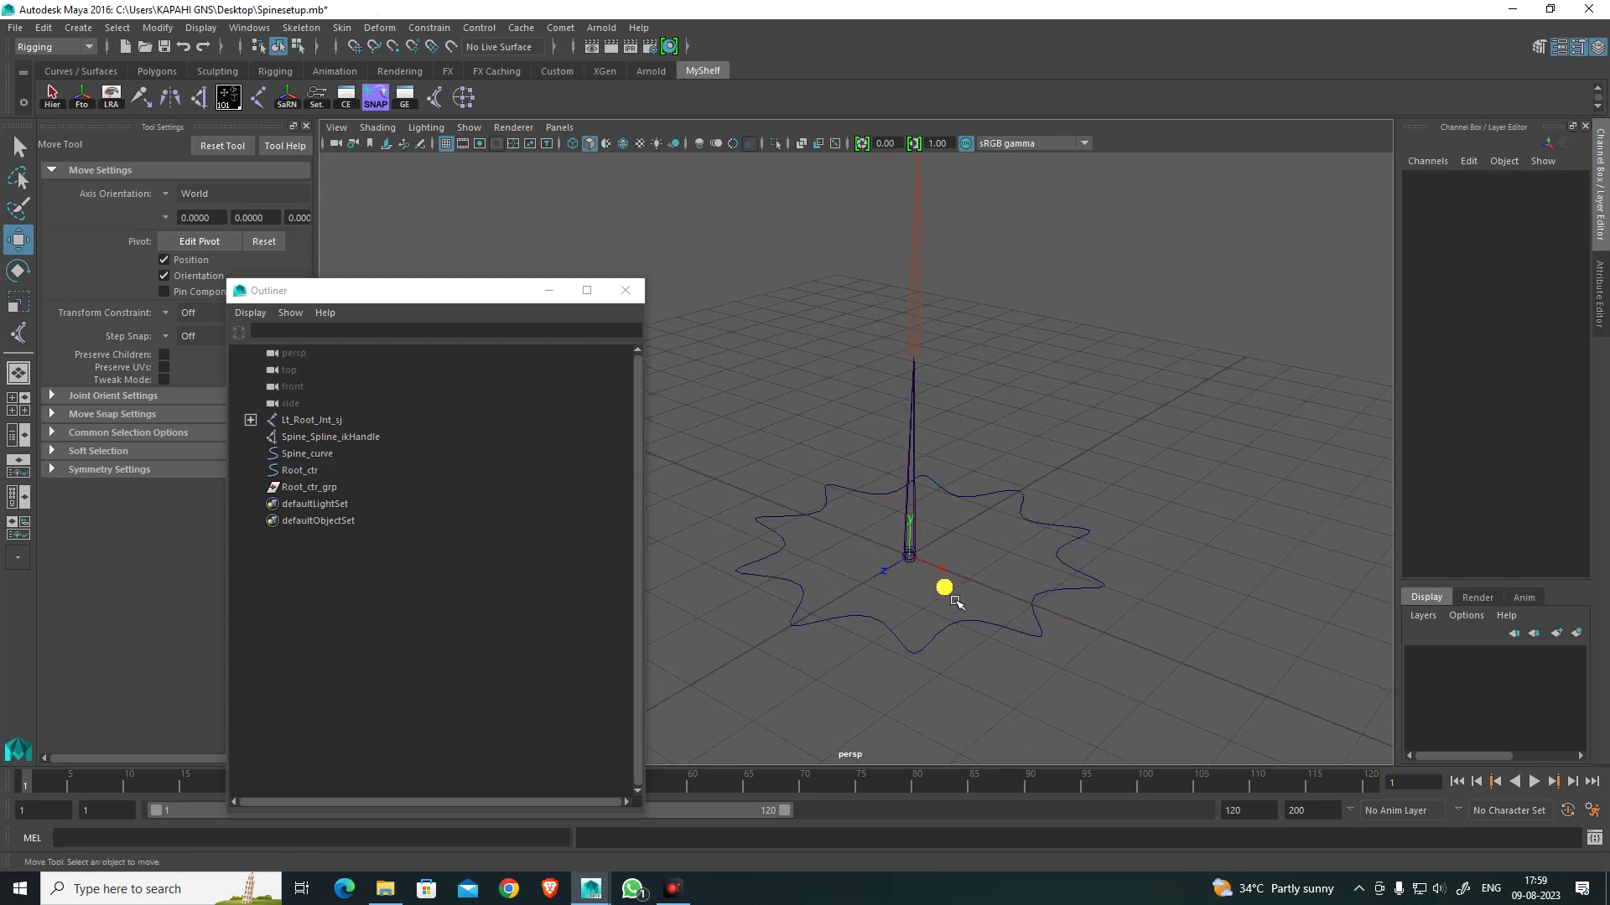
left_click_drag(952, 586, 947, 513, "alt")
left_click(926, 428)
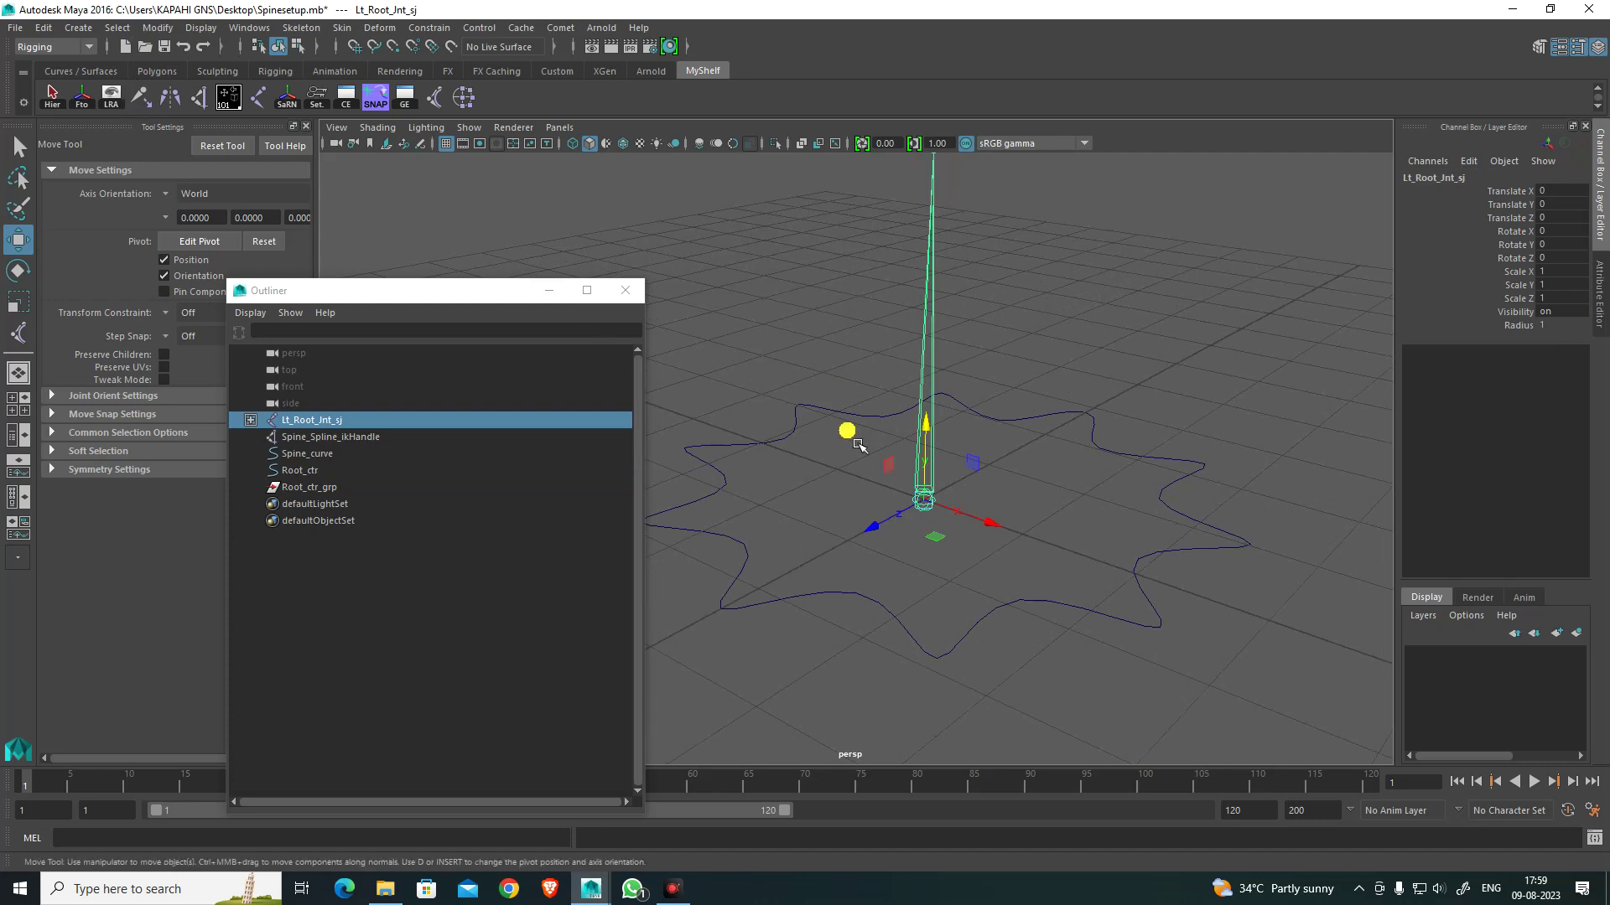
scroll(877, 513, "down", 2)
middle_click_drag(981, 526, 972, 562, "alt")
left_click(1131, 397)
left_click_drag(973, 545, 918, 533, "alt")
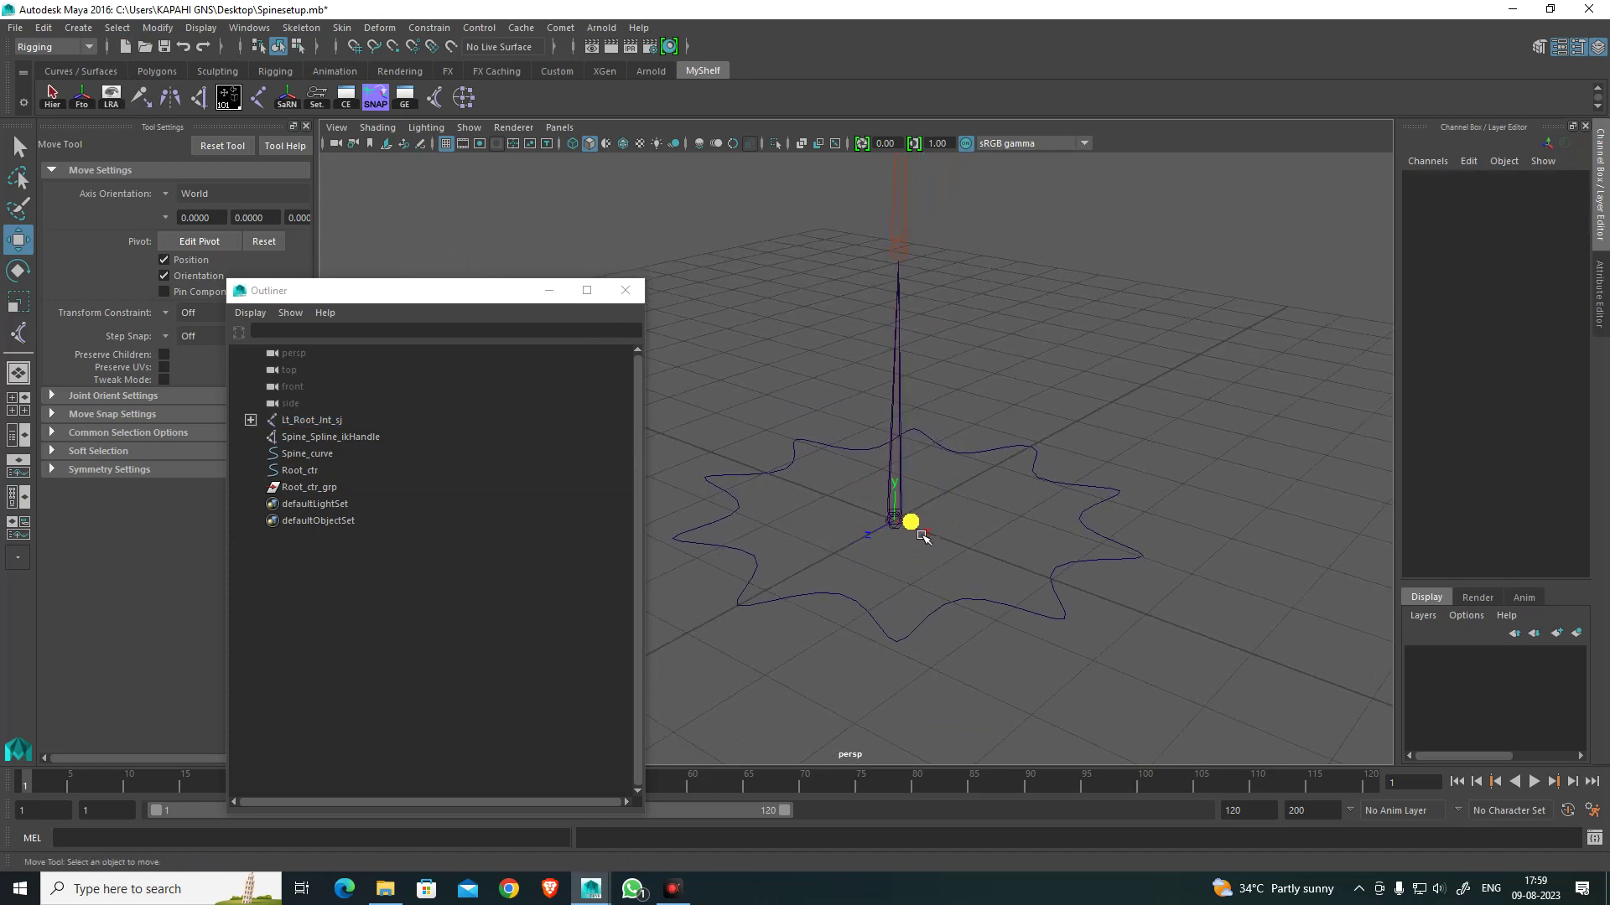
left_click(914, 549)
left_click(1029, 604)
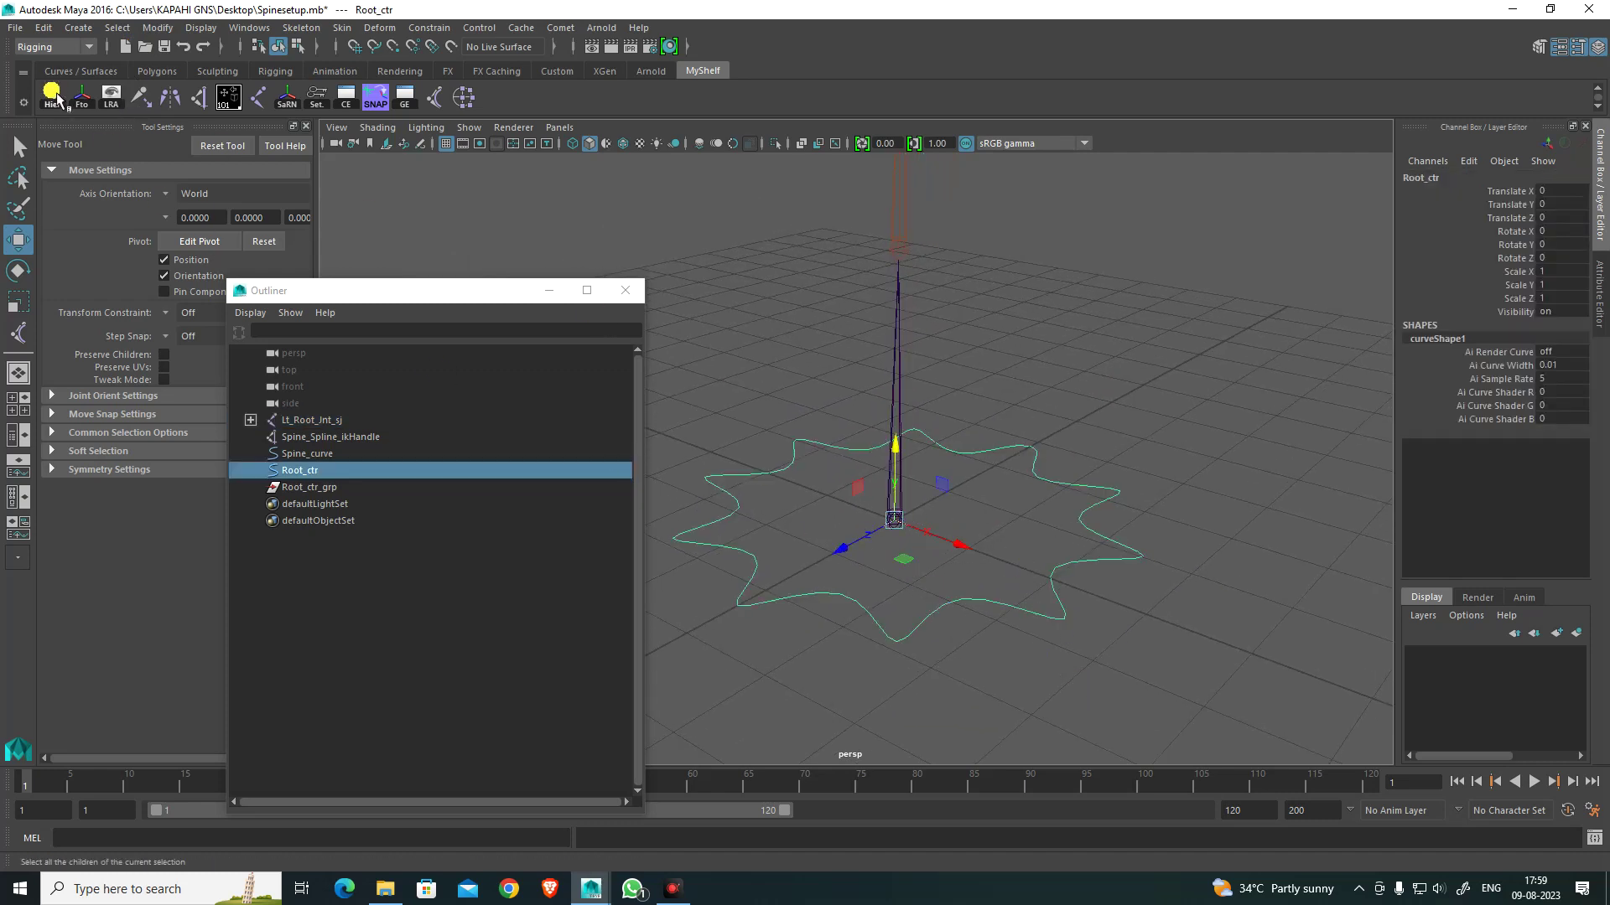
left_click(1283, 489)
left_click_drag(1138, 509, 1039, 524, "alt")
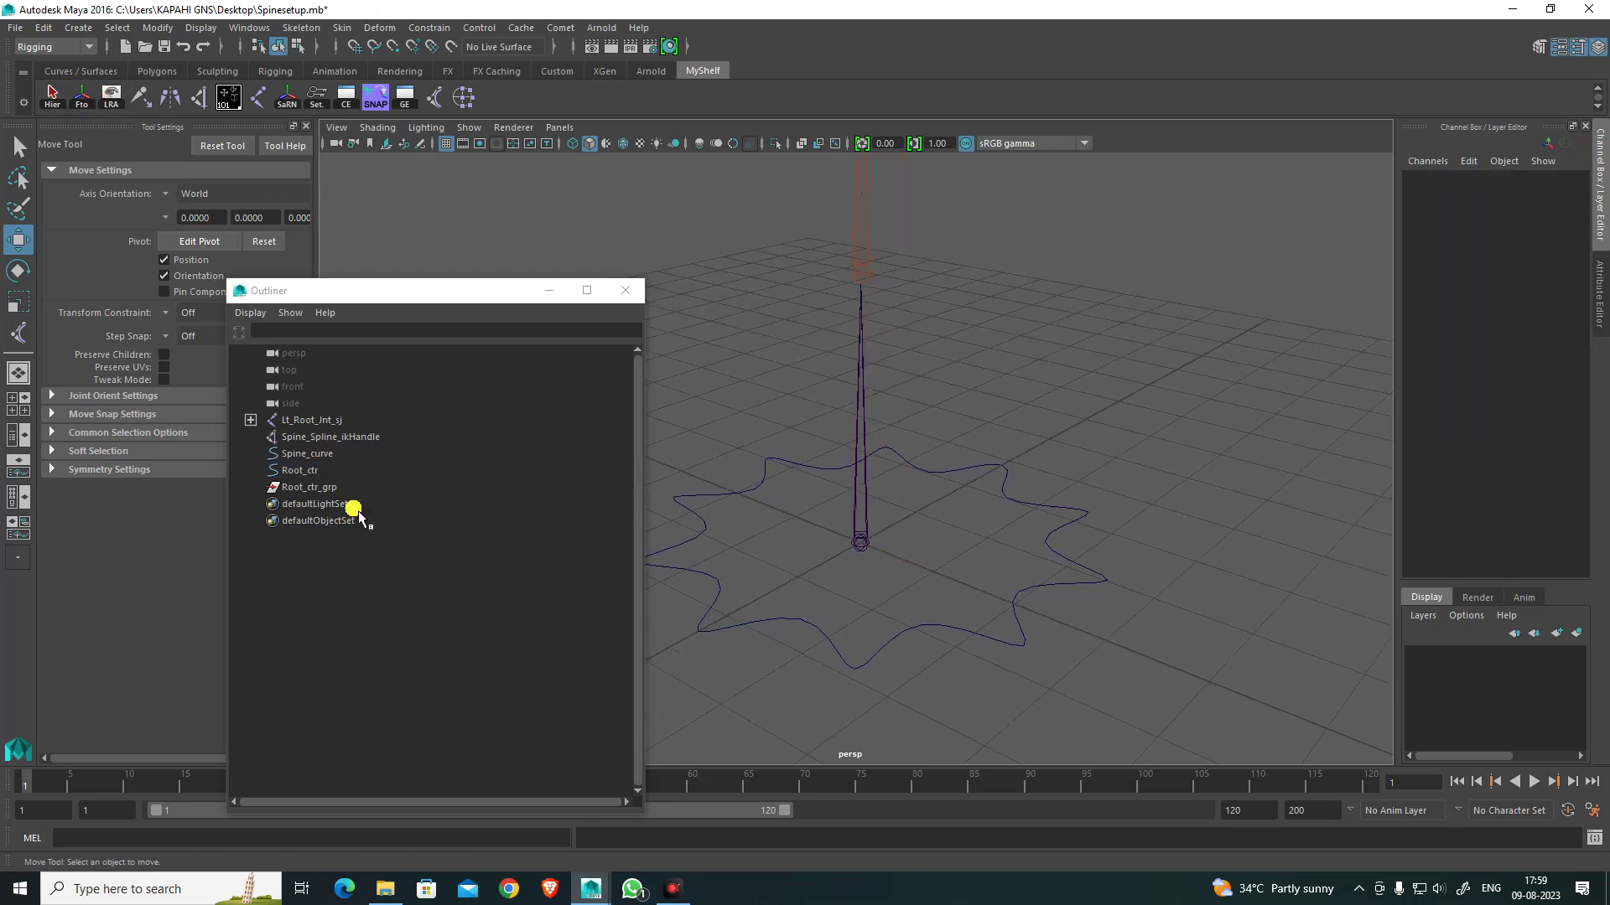
left_click_drag(926, 613, 926, 582, "alt")
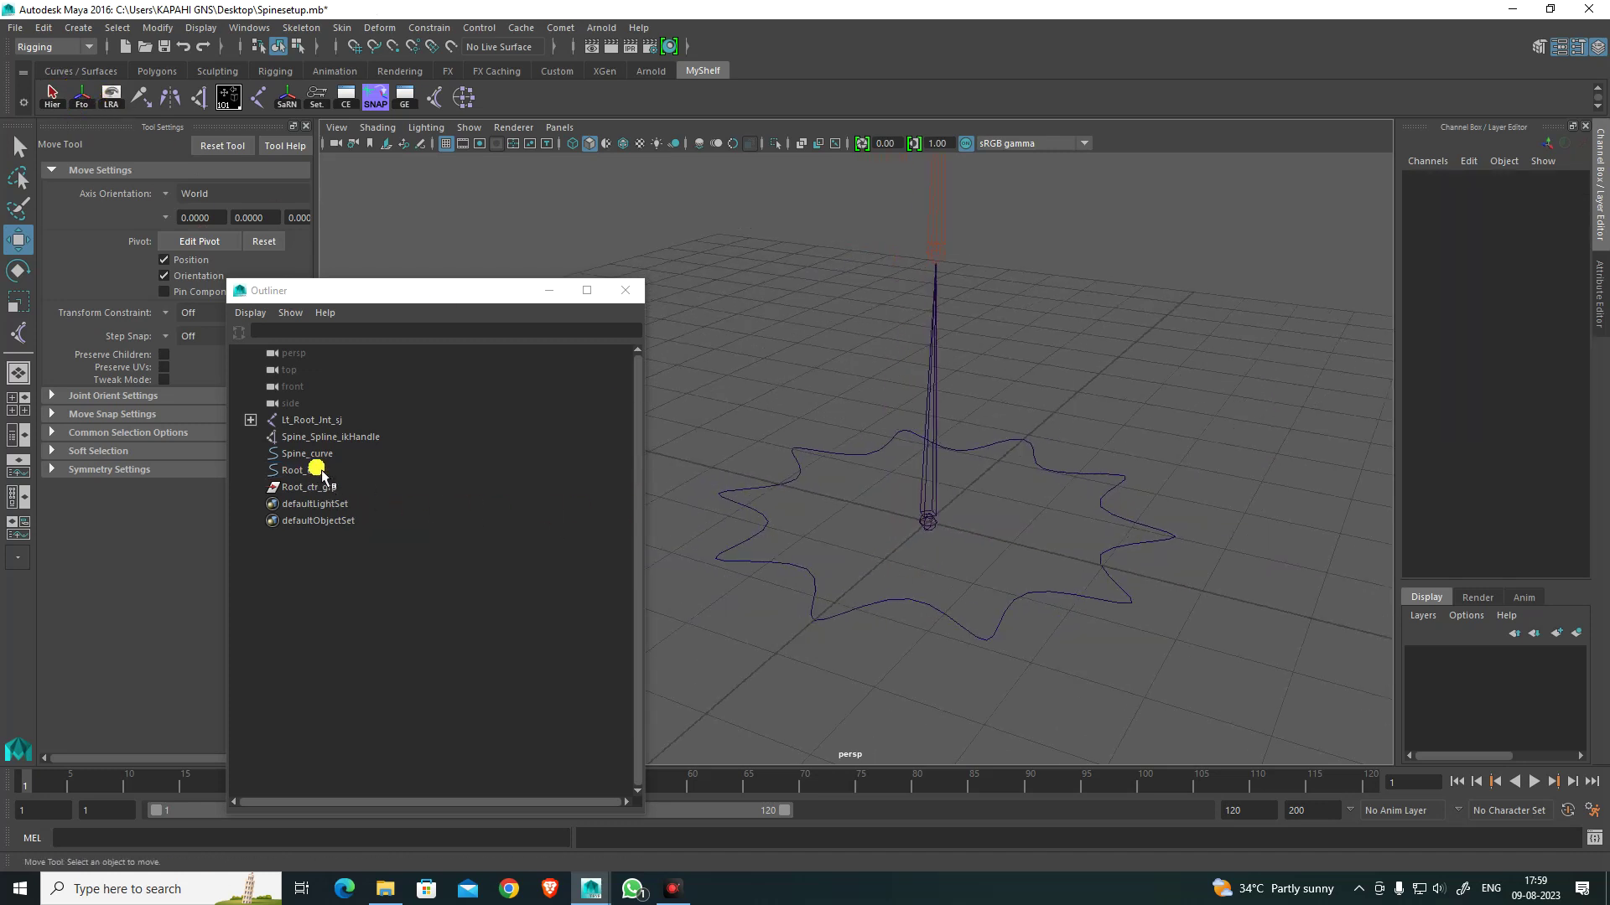
Step: Match Root_ctr_grp to the root joint's position and orientation once more with the snap script
left_click(944, 533)
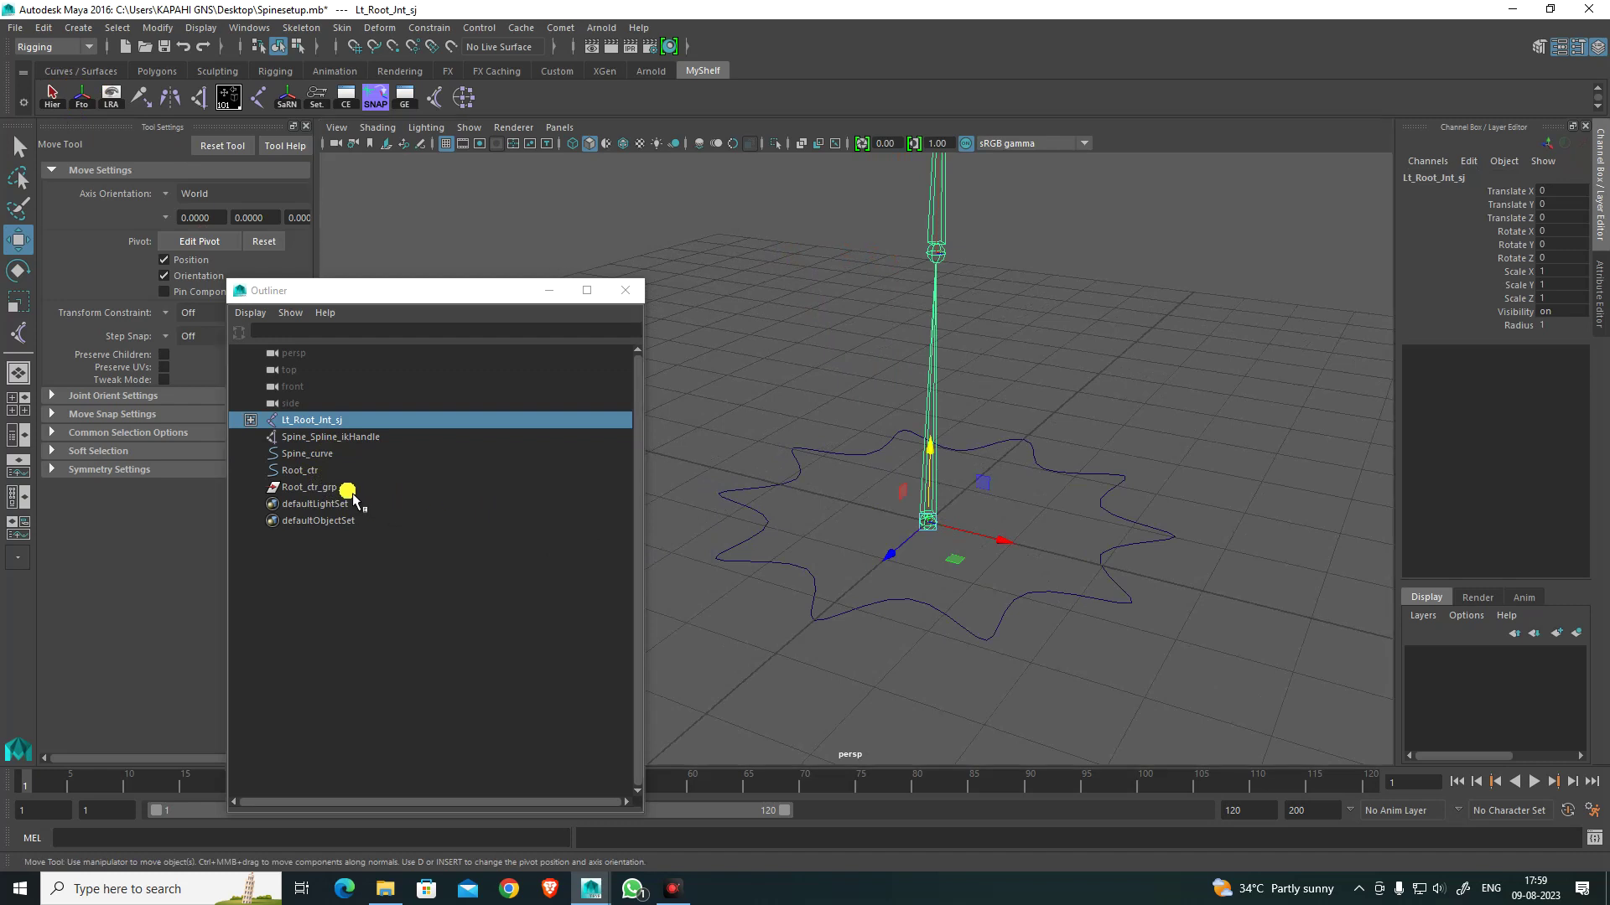
left_click(347, 488, "ctrl")
left_click(381, 99)
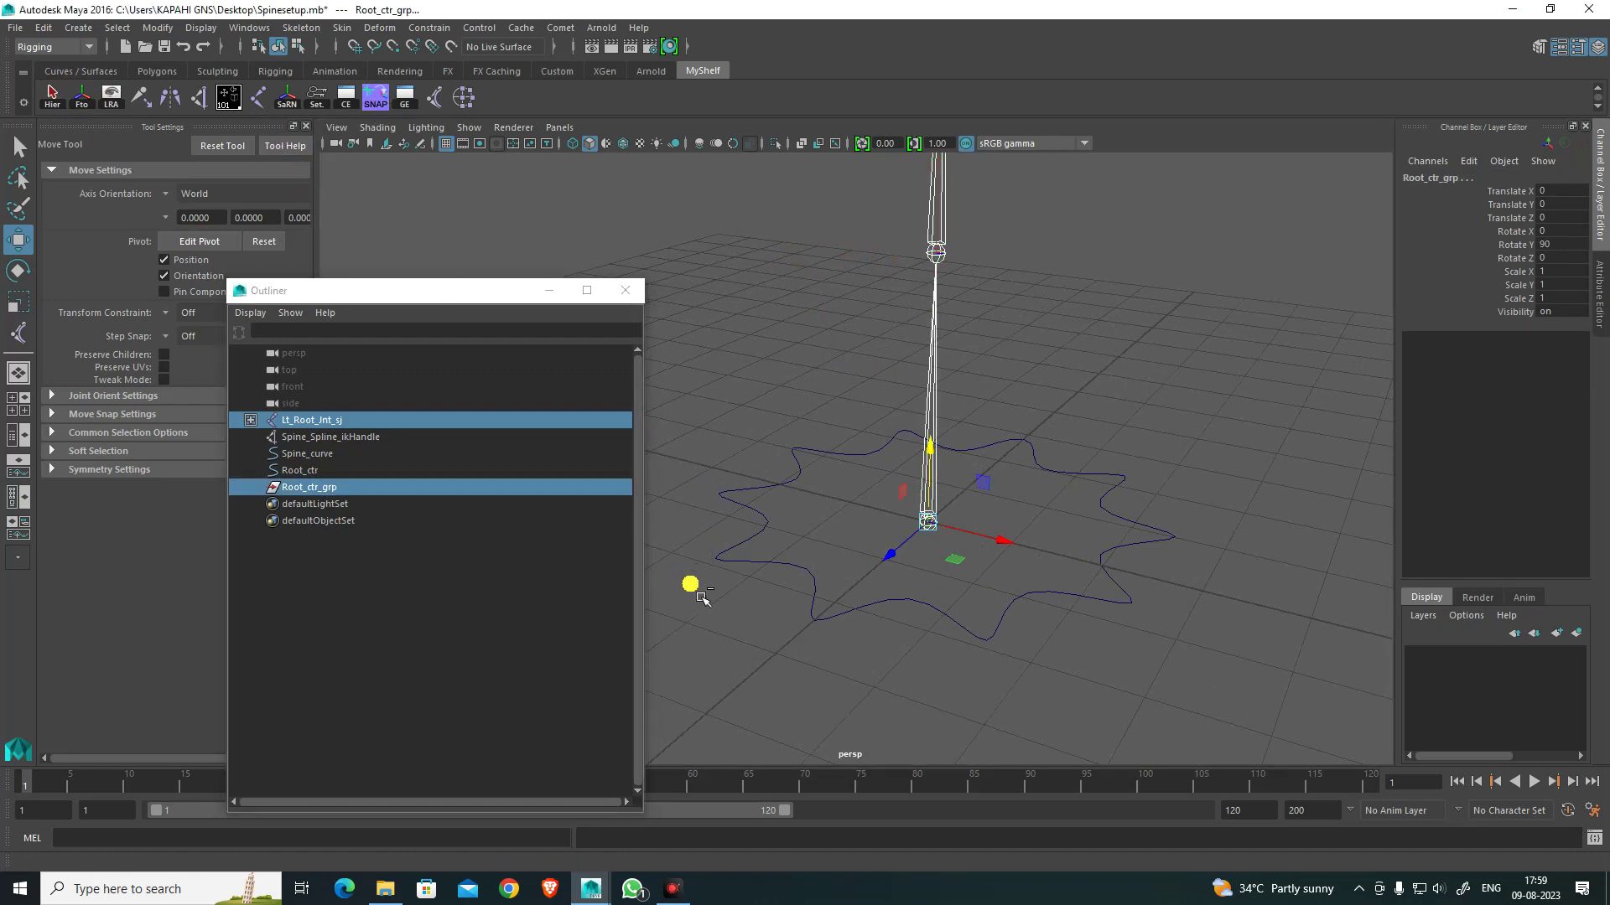
left_click(735, 632)
Step: Snap the Root_ctr curve to the Root_ctr_grp group
left_click(321, 487)
left_click(317, 470, "ctrl")
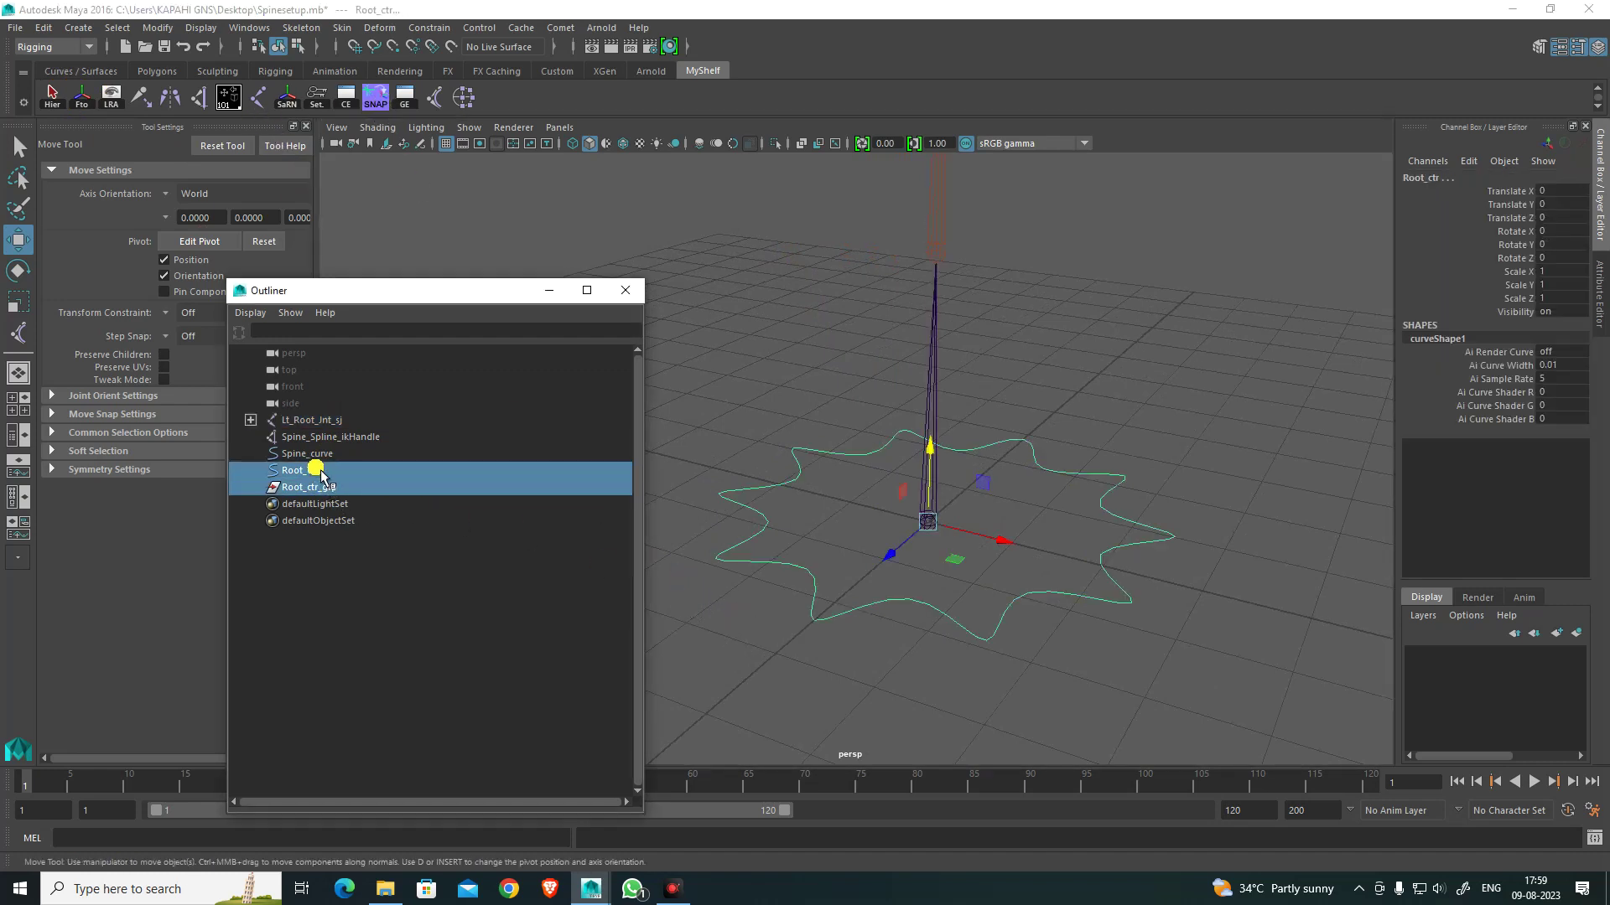
left_click(382, 103)
left_click_drag(994, 583, 1065, 626, "alt")
left_click(1124, 642)
Step: Parent the Root_ctr curve under the Root_ctr_grp group
left_click(528, 470)
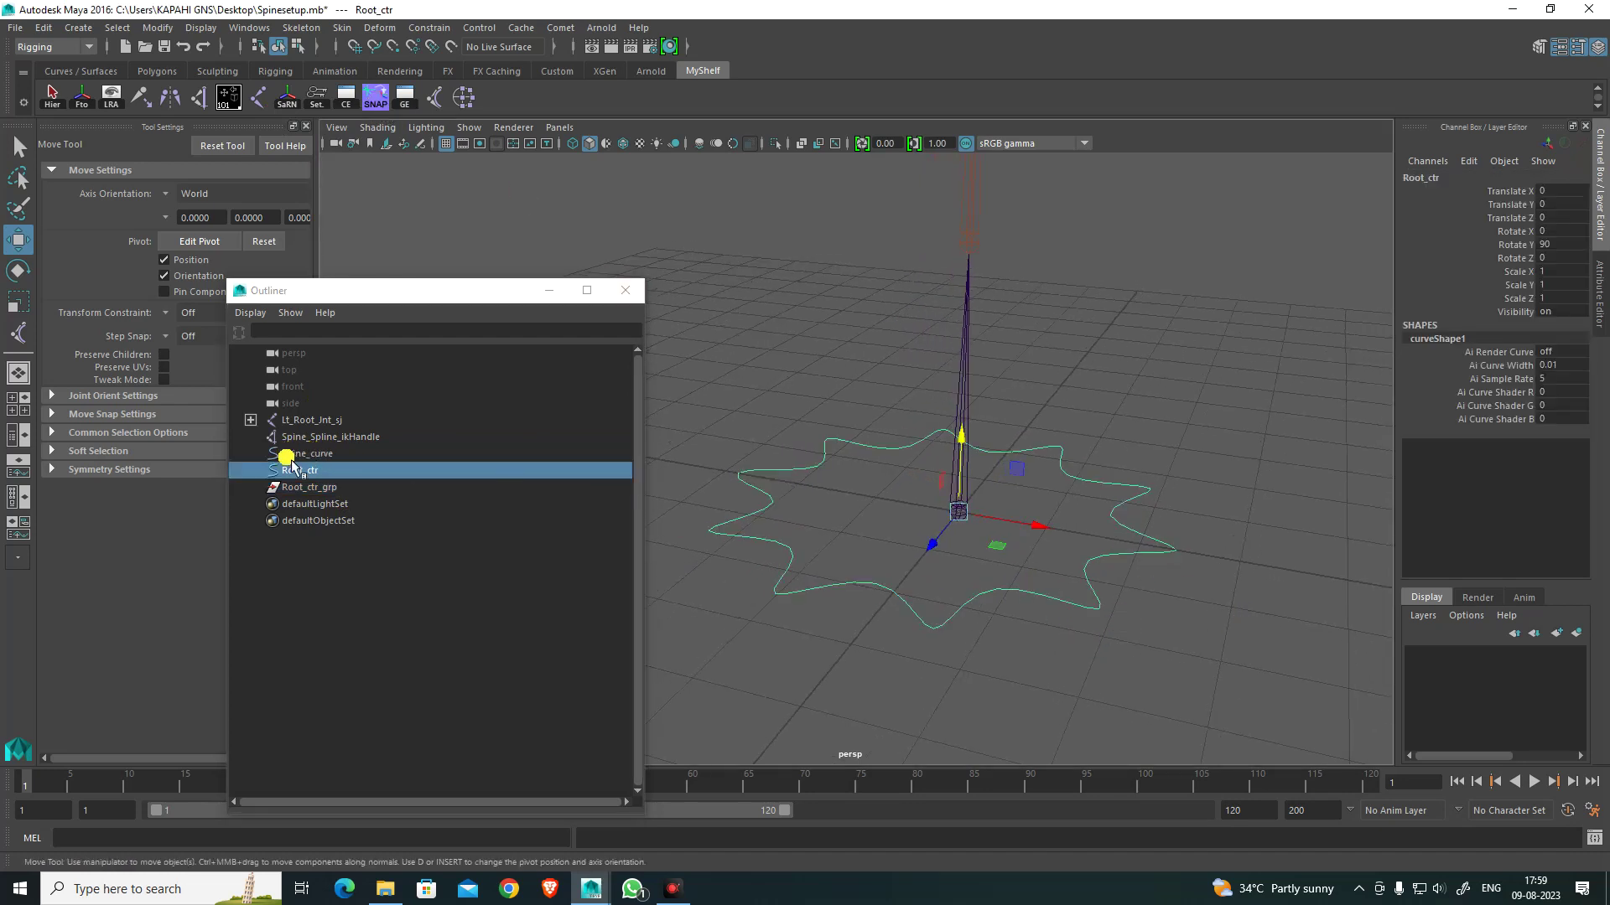
middle_click_drag(292, 465, 317, 499)
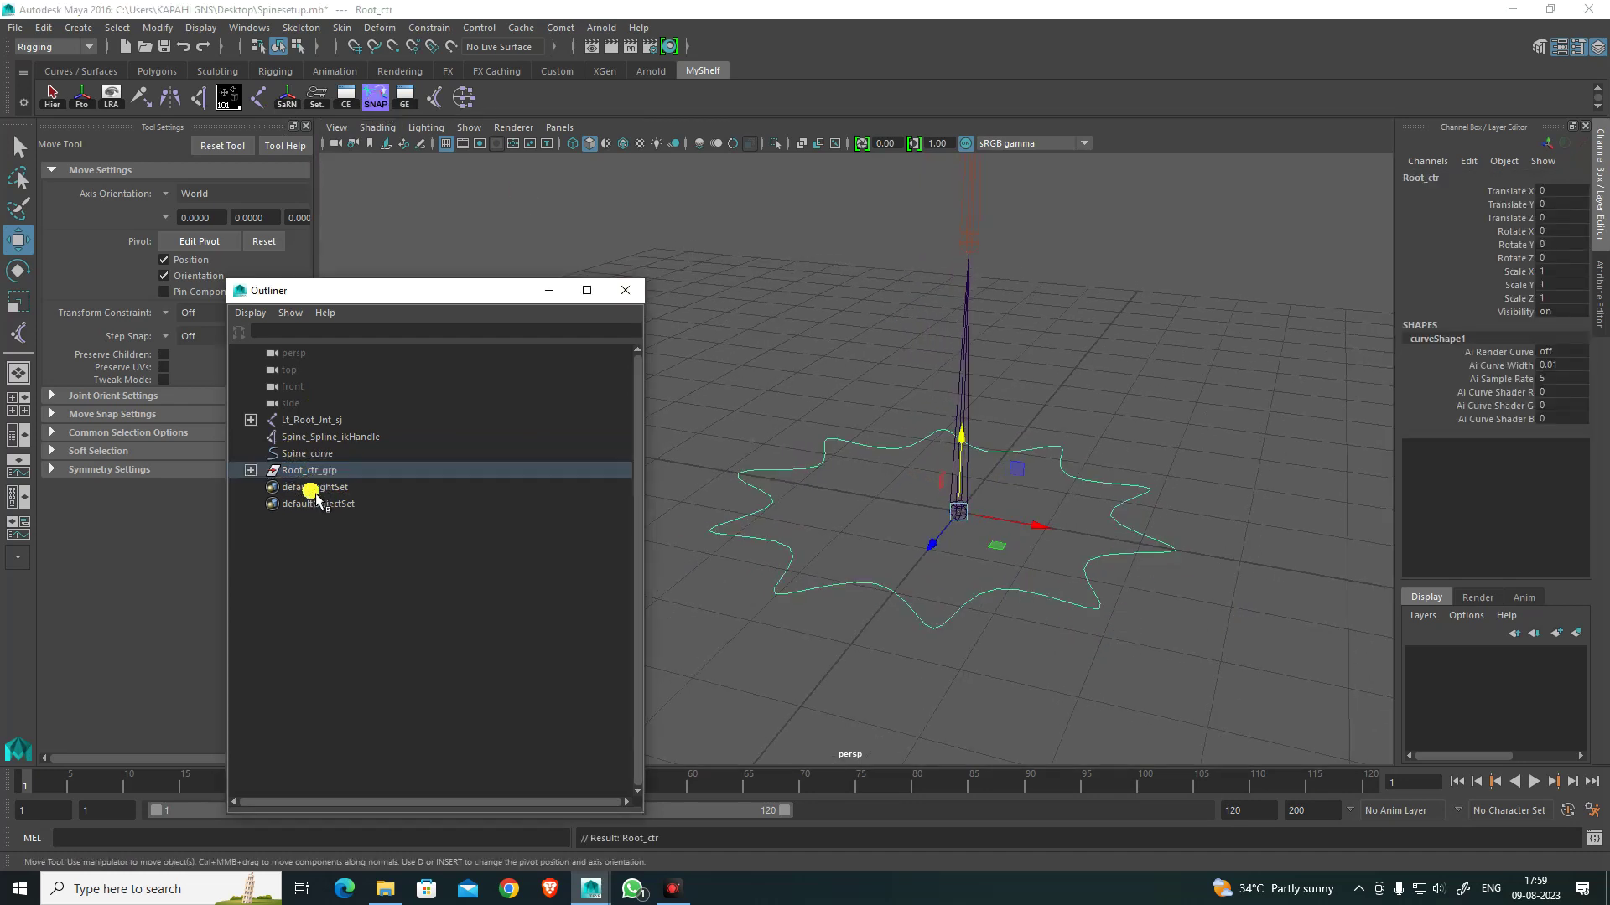
left_click_drag(1213, 688, 1127, 600, "alt")
left_click(1126, 600)
Step: Parent-constrain the root joint to the Root_ctr curve with Maintain offset on, all translate and rotate axes, and weight 1
left_click(1105, 541)
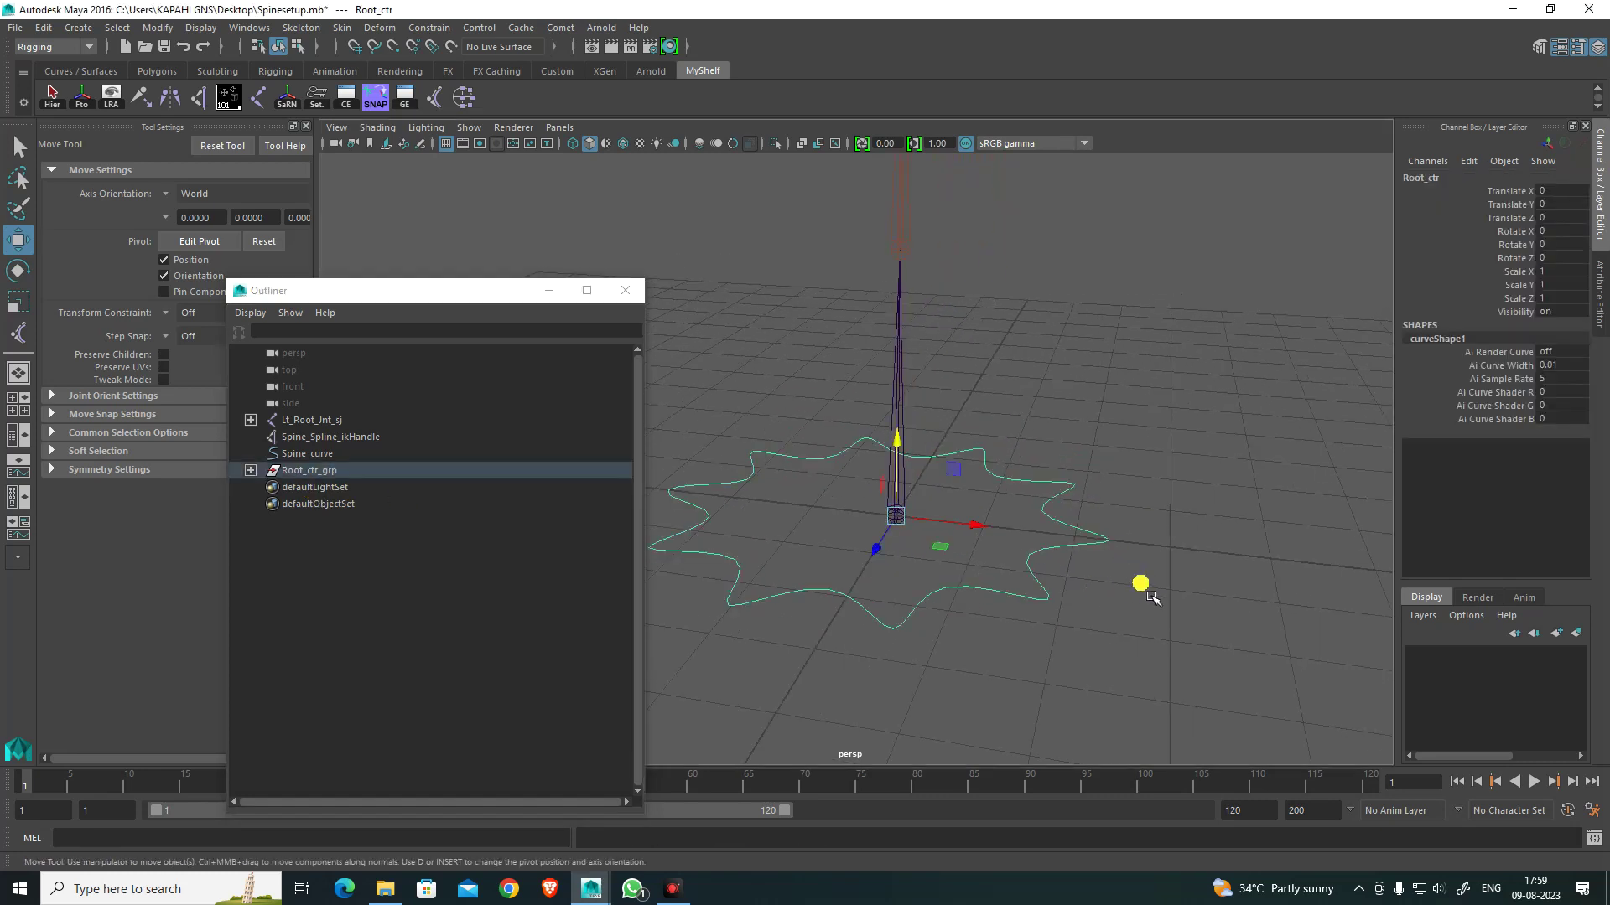
scroll(1082, 540, "down", 4)
middle_click_drag(1053, 500, 1118, 550, "alt")
scroll(1113, 548, "up", 4)
left_click_drag(1106, 547, 1116, 498, "alt")
left_click(1071, 547)
left_click(1057, 541)
scroll(1006, 588, "up", 4)
scroll(959, 496, "up", 2)
middle_click_drag(1001, 586, 894, 543, "alt")
scroll(908, 500, "up", 3)
left_click_drag(920, 513, 1029, 573, "alt")
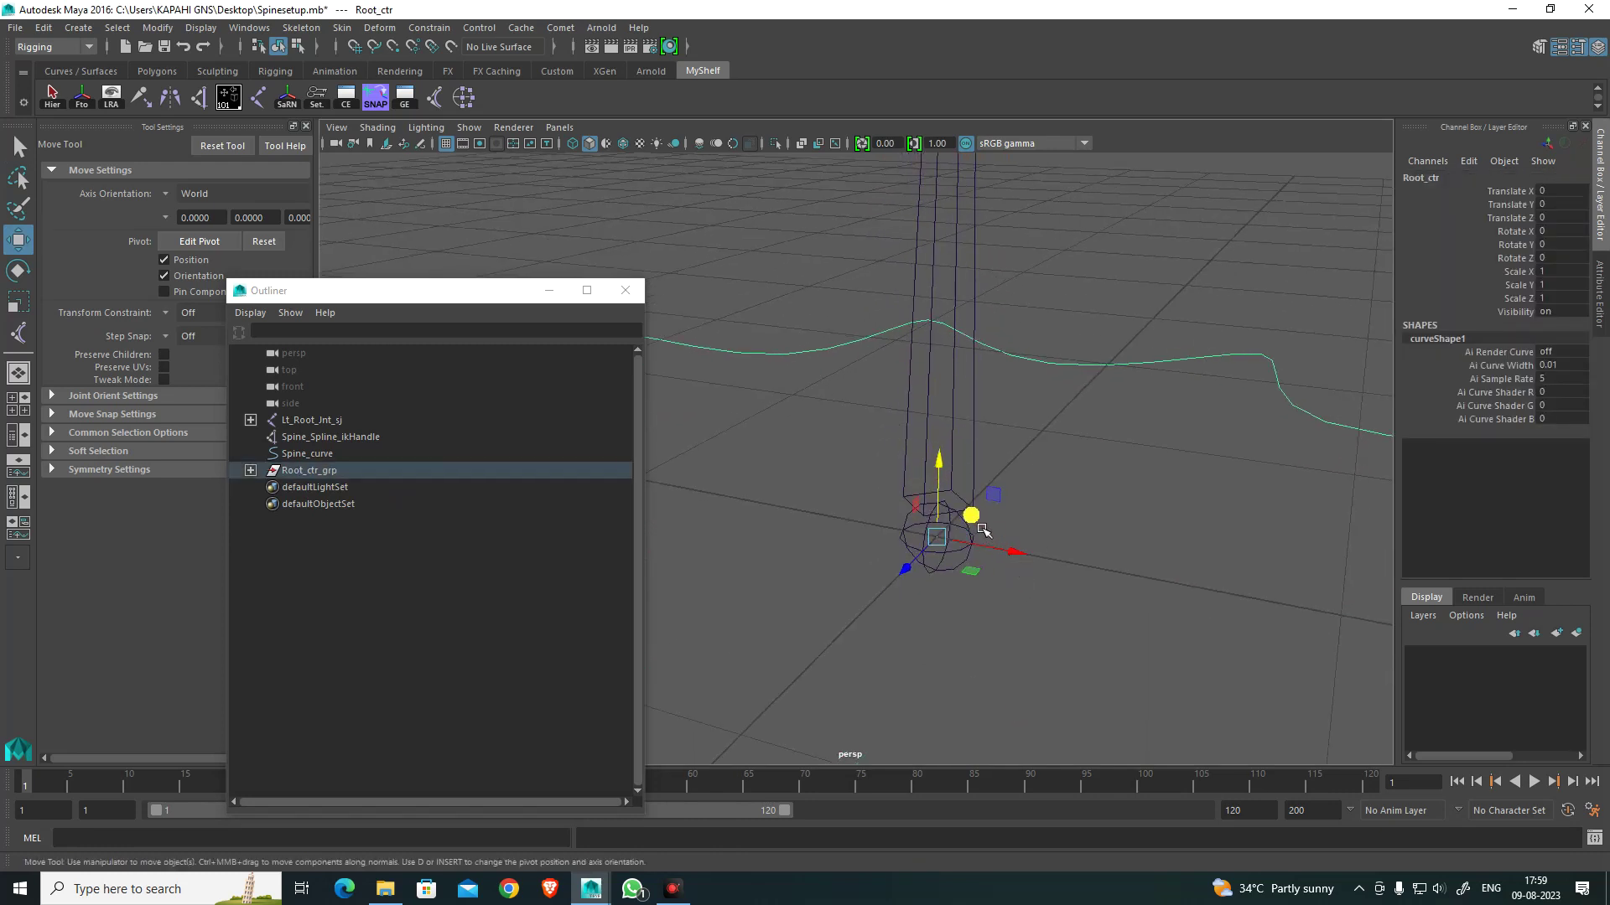
left_click(954, 579, "shift")
scroll(958, 561, "down", 6)
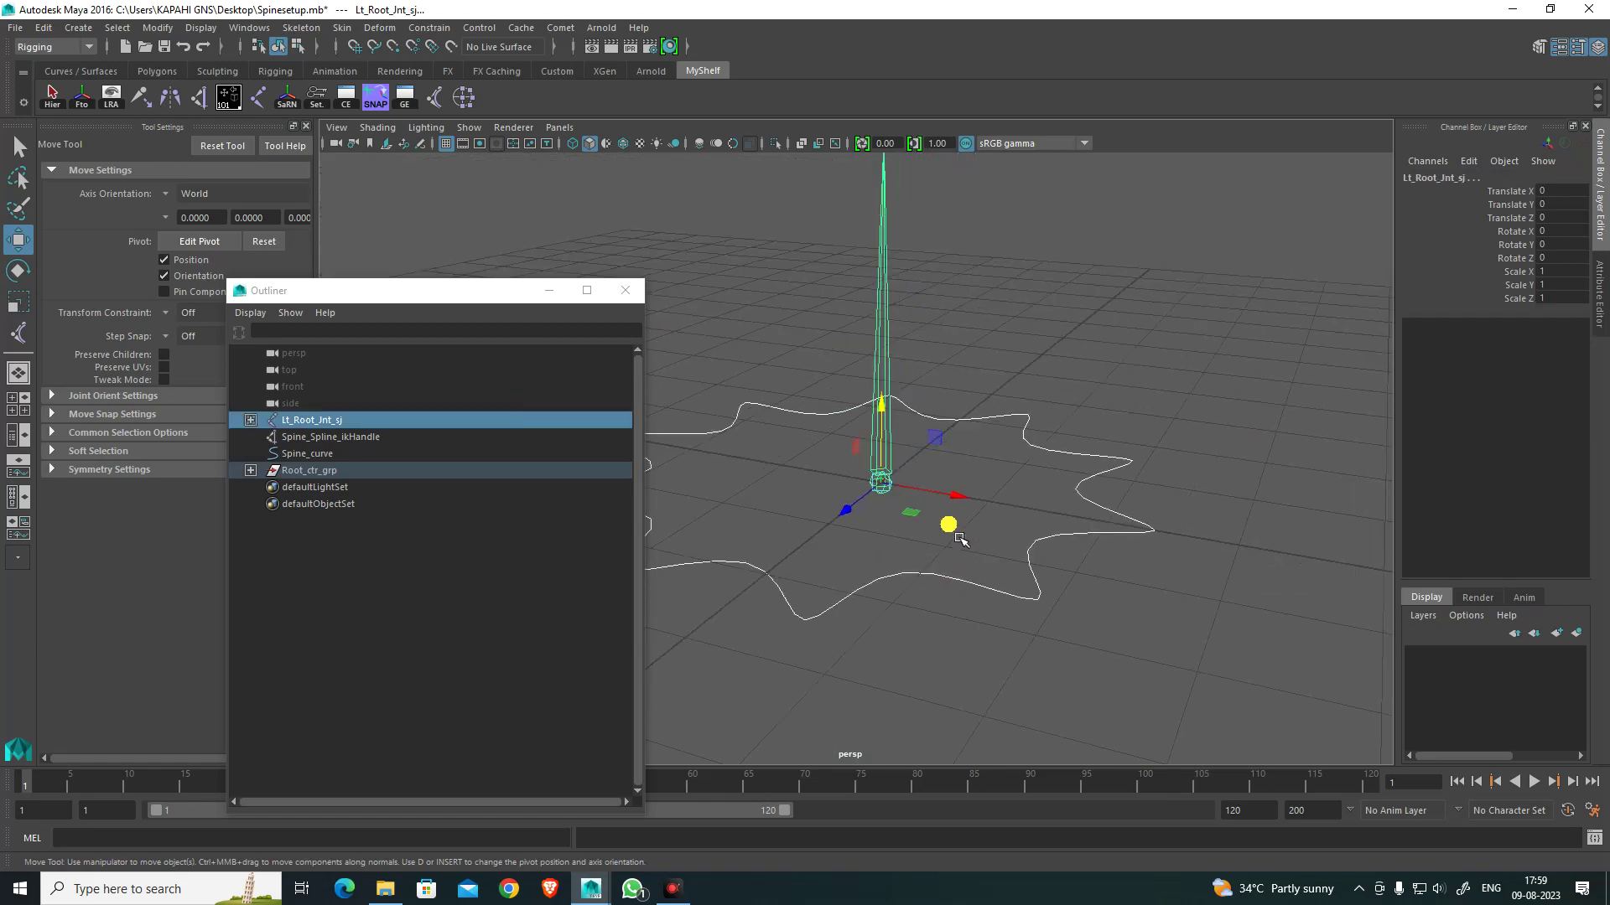
middle_click_drag(929, 415, 959, 513, "alt")
left_click_drag(958, 513, 941, 469, "alt")
left_click(429, 27)
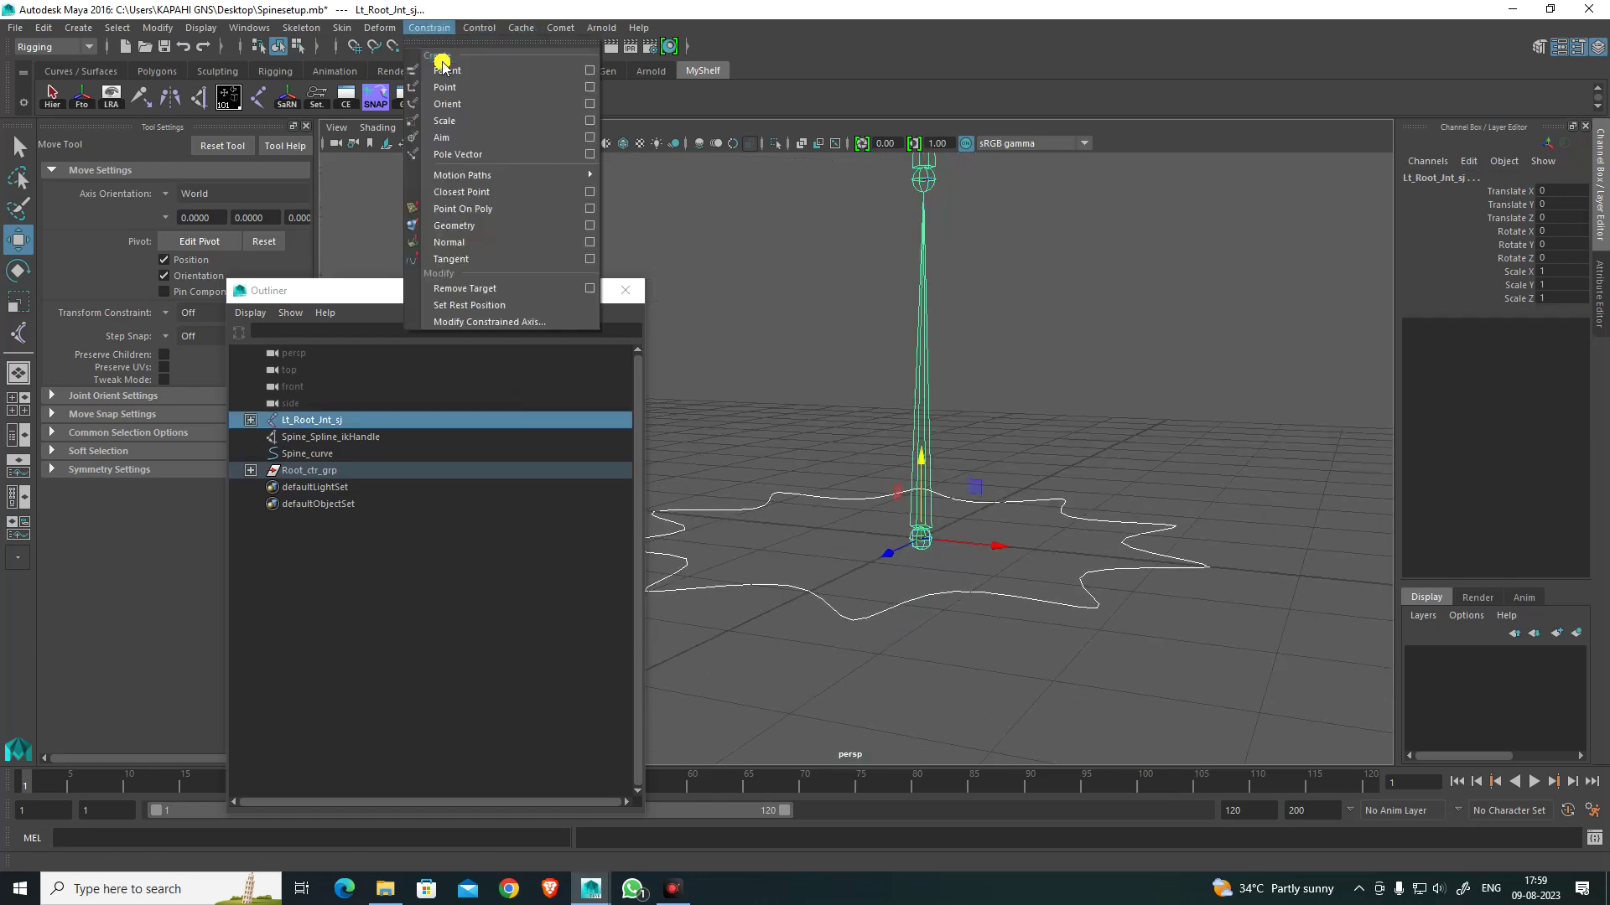
left_click(588, 71)
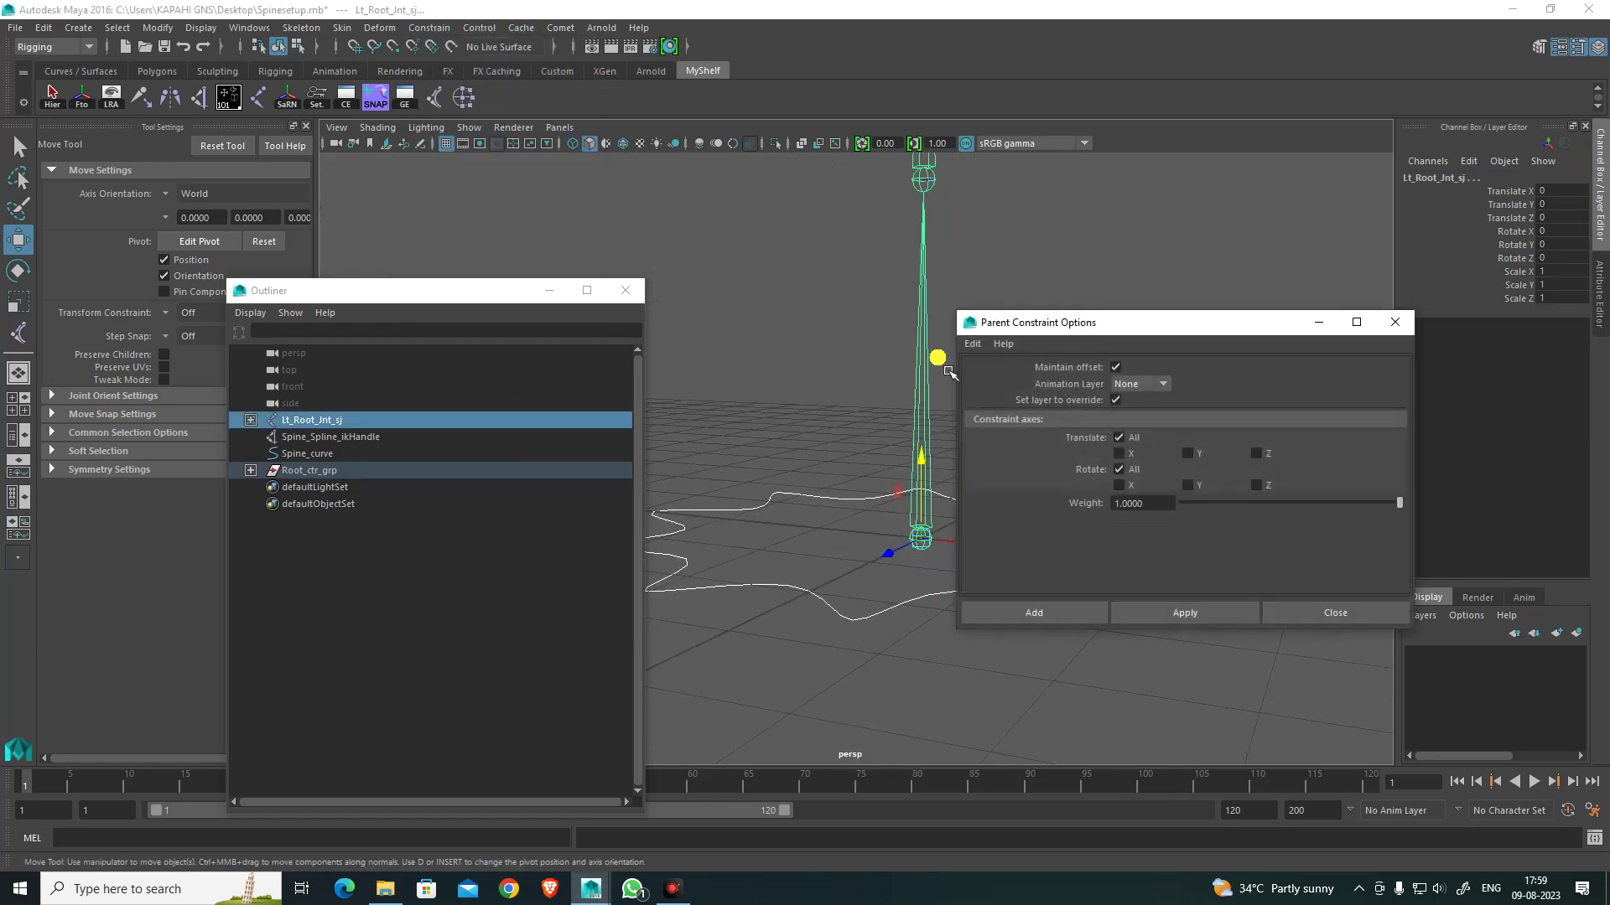
left_click(1048, 612)
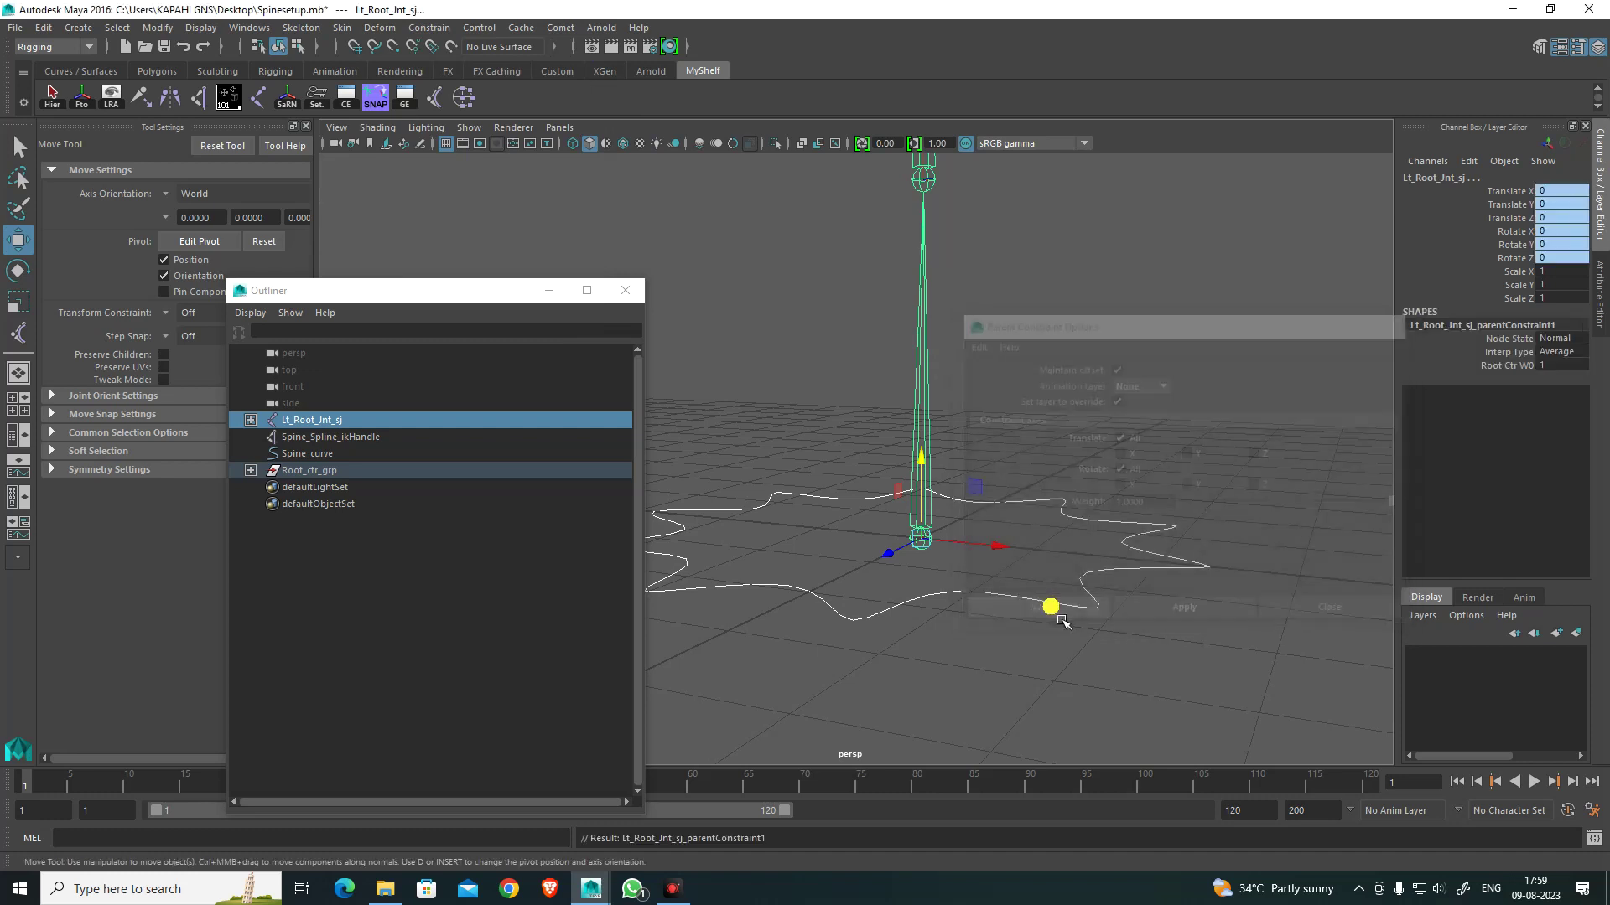
left_click_drag(1015, 582, 1157, 479, "alt")
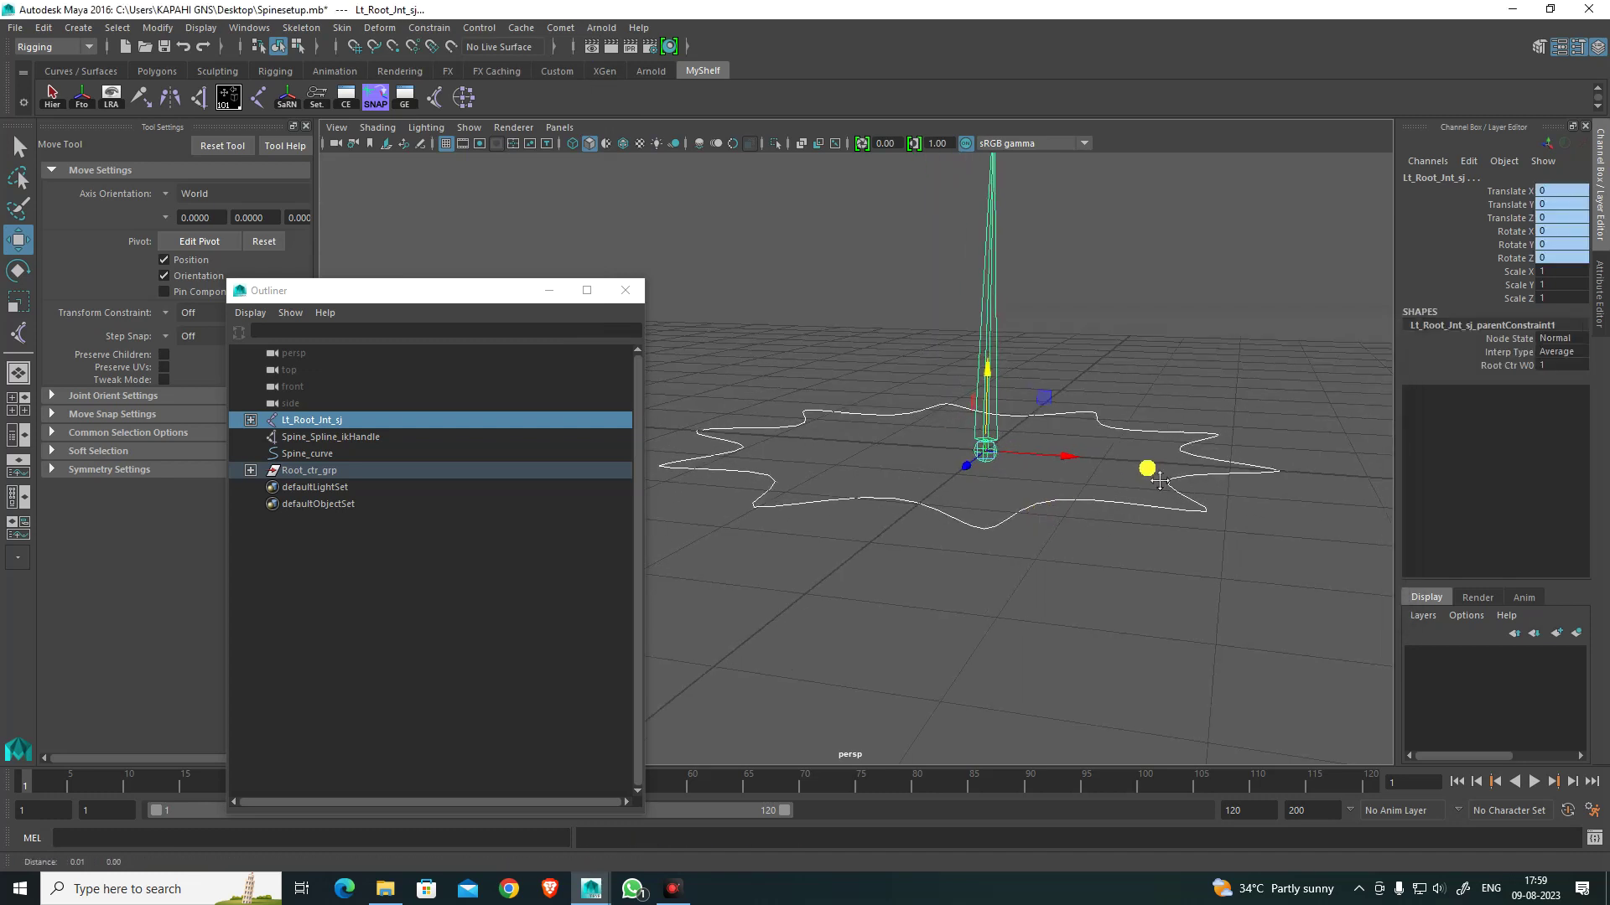
middle_click_drag(1157, 479, 1090, 507, "alt")
left_click(1005, 511)
Step: Check the constrained joint chain with the Root_ctr control selected, and save the scene
scroll(1004, 512, "down", 3)
left_click_drag(1006, 513, 1028, 570, "alt")
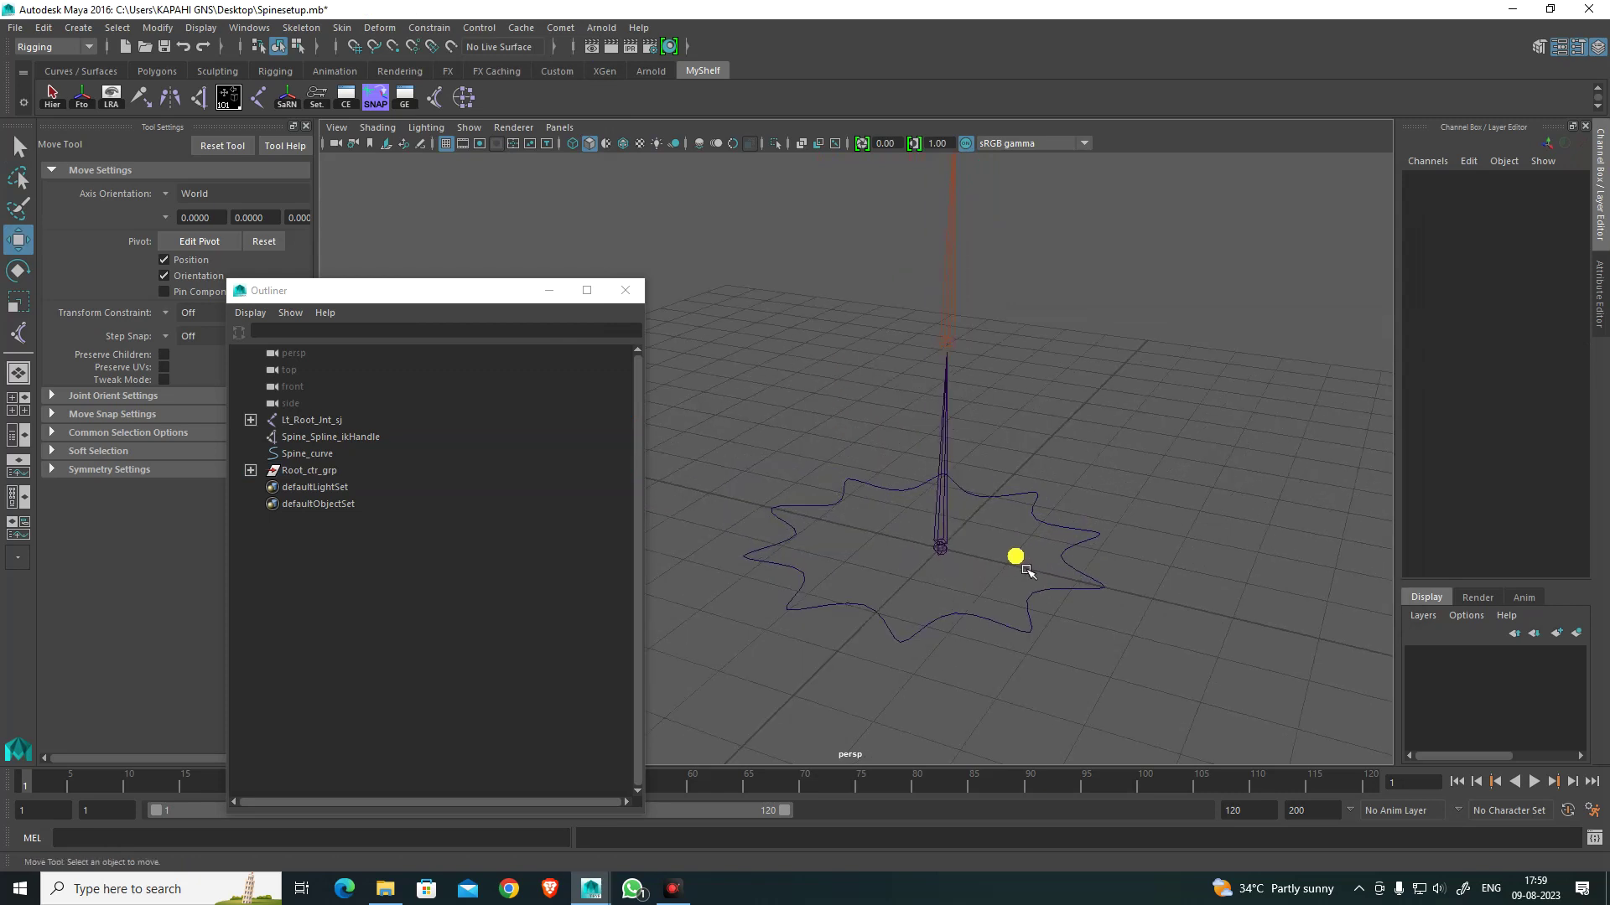
left_click(1021, 574)
left_click_drag(845, 613, 1040, 528, "alt")
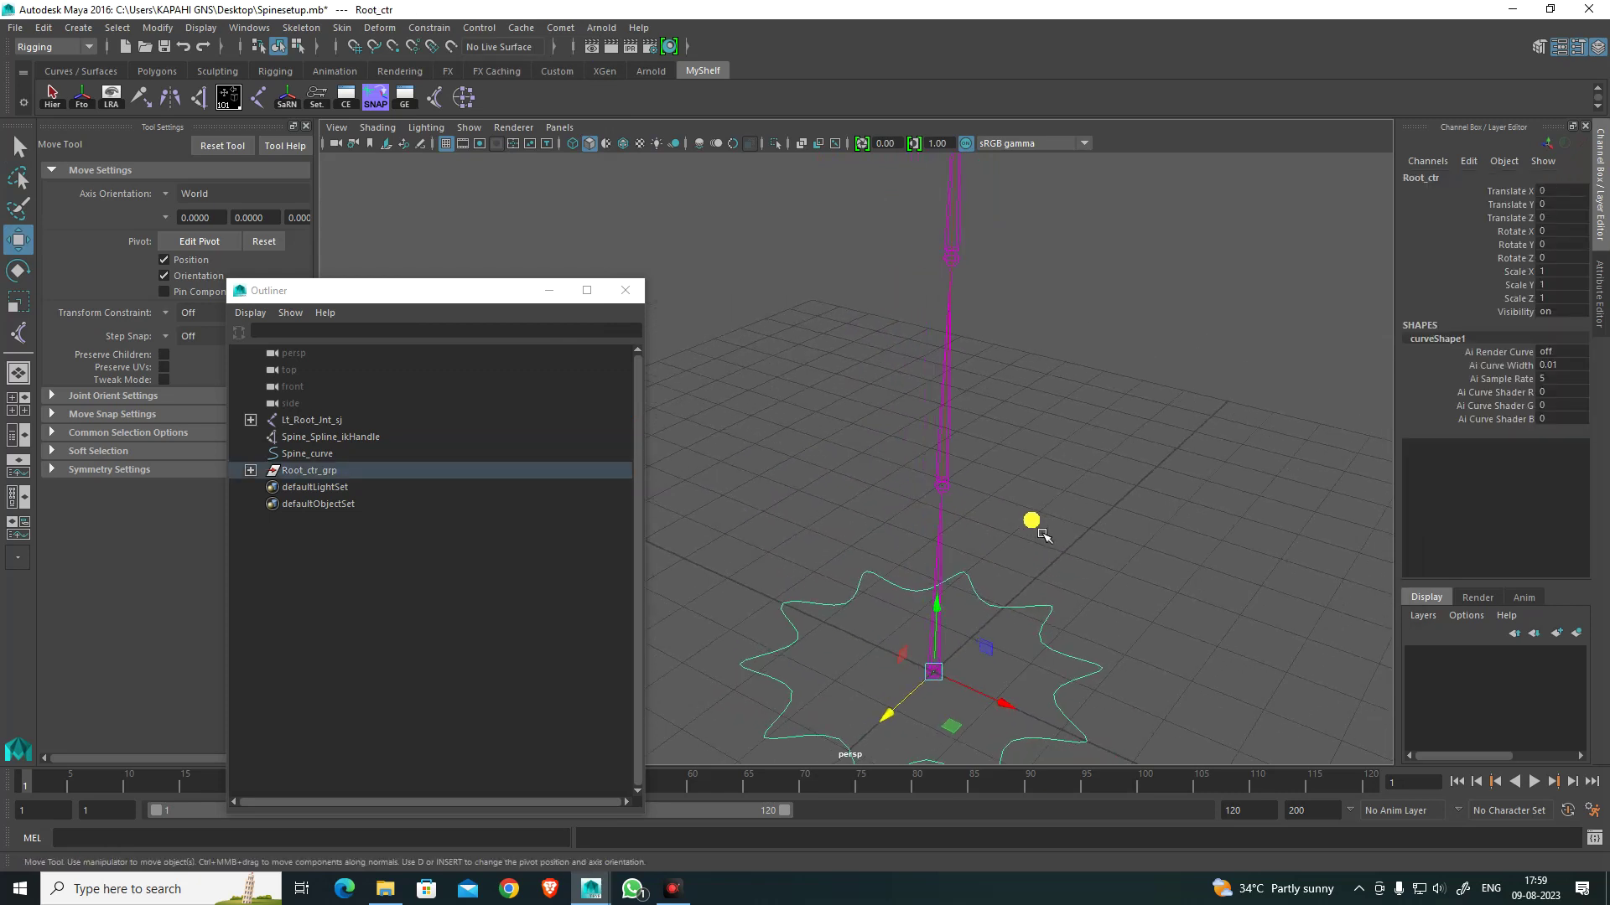
key("ctrl+s")
mouse_move(1059, 468)
left_mouse_down("alt")
mouse_move(1034, 488)
mouse_move(1046, 454)
left_mouse_up("alt")
left_click(1047, 454)
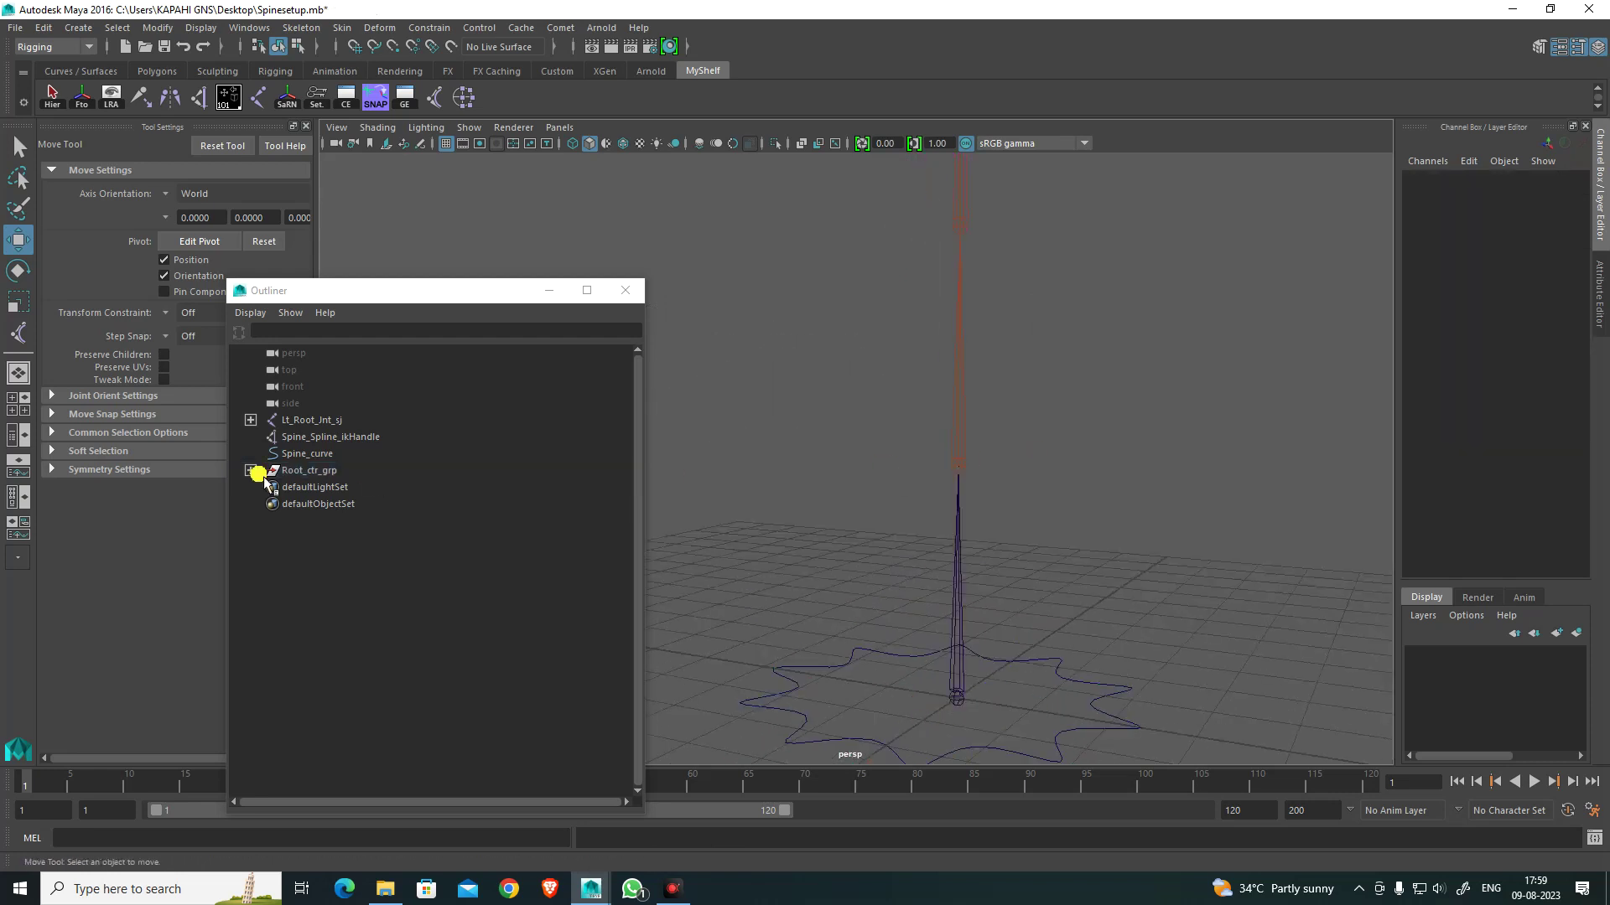
left_click(308, 454)
left_click_drag(884, 532, 995, 518, "alt")
right_click_drag(1159, 406, 1058, 405)
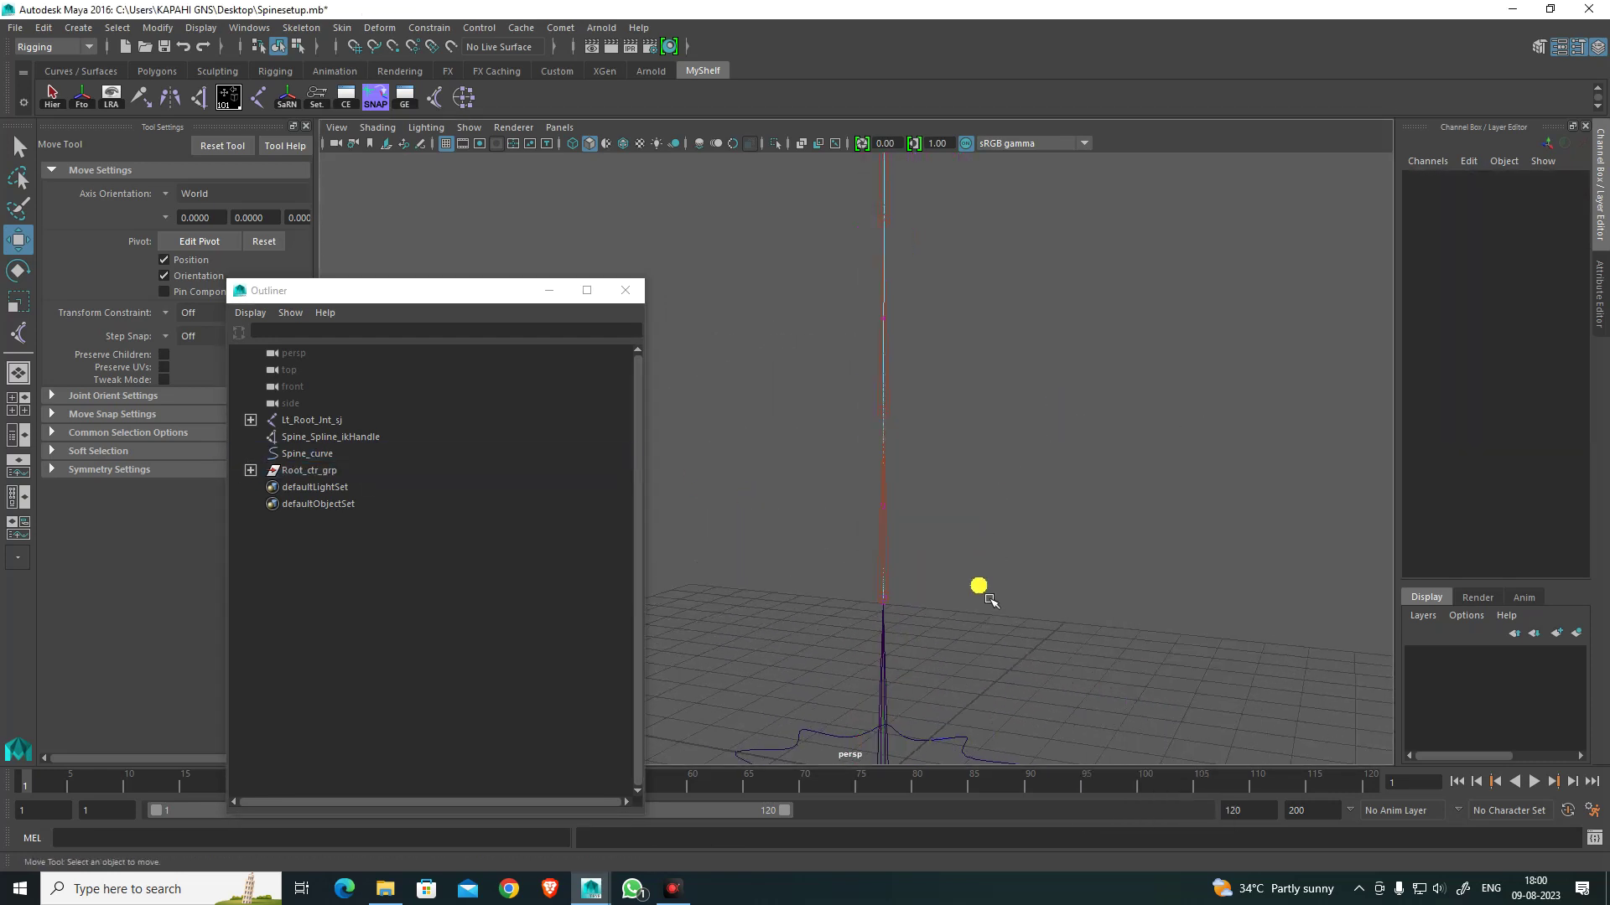
left_click_drag(977, 586, 895, 492, "alt")
left_click_drag(826, 398, 1009, 573)
left_click(962, 487)
Step: Create a cluster on the two lowest control vertices of Spine_curve, with Relative off and envelope 1
left_click(312, 453)
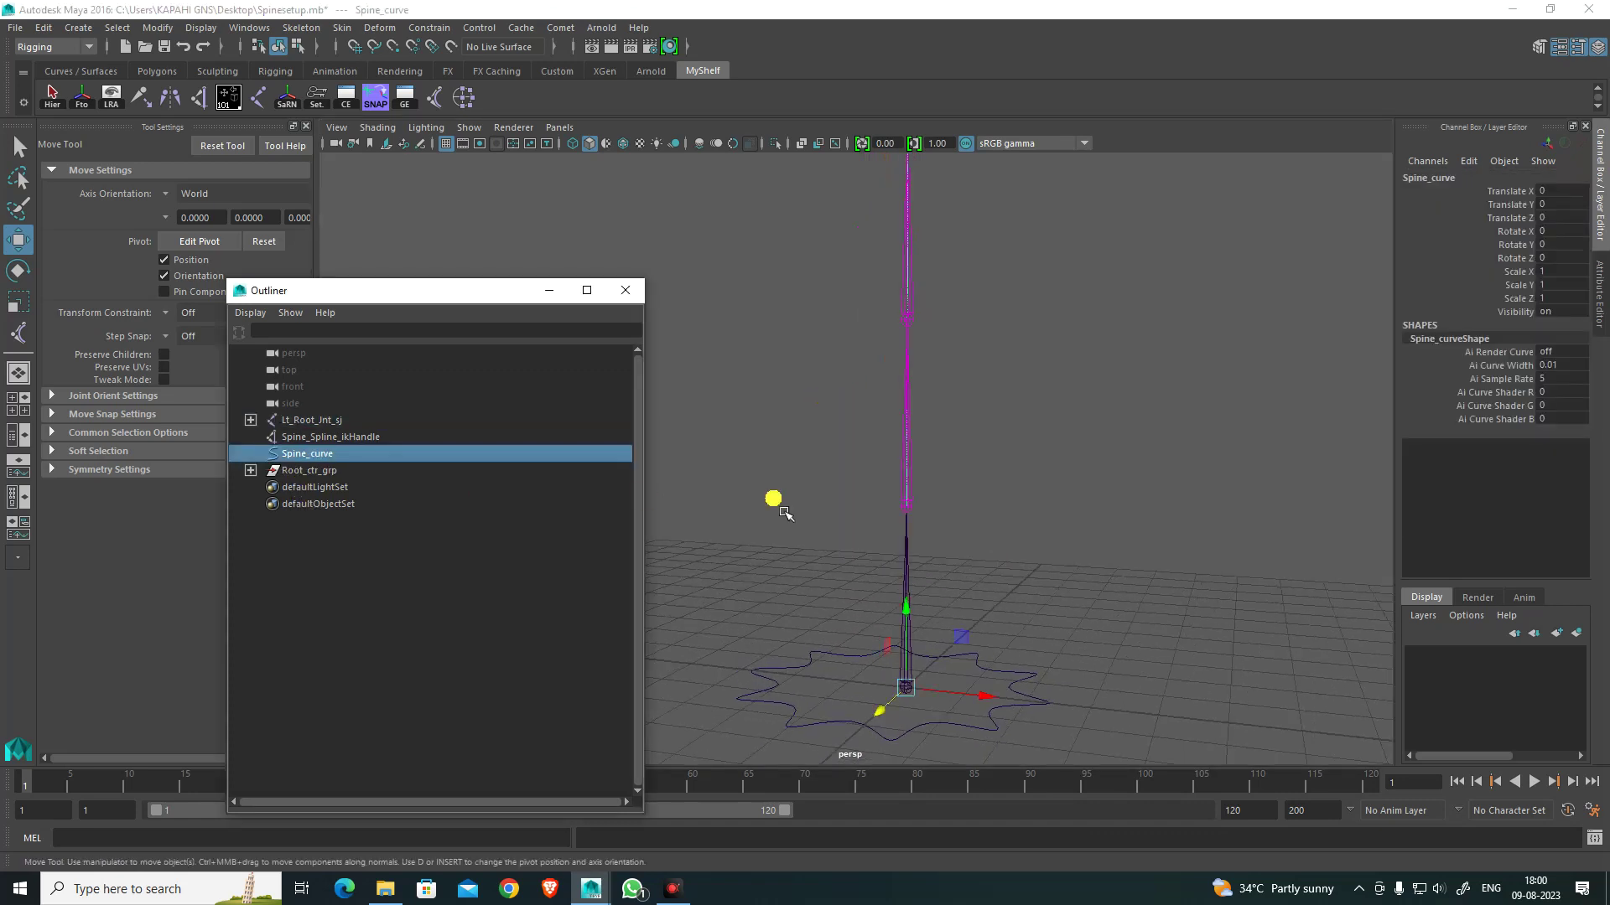
key("F8")
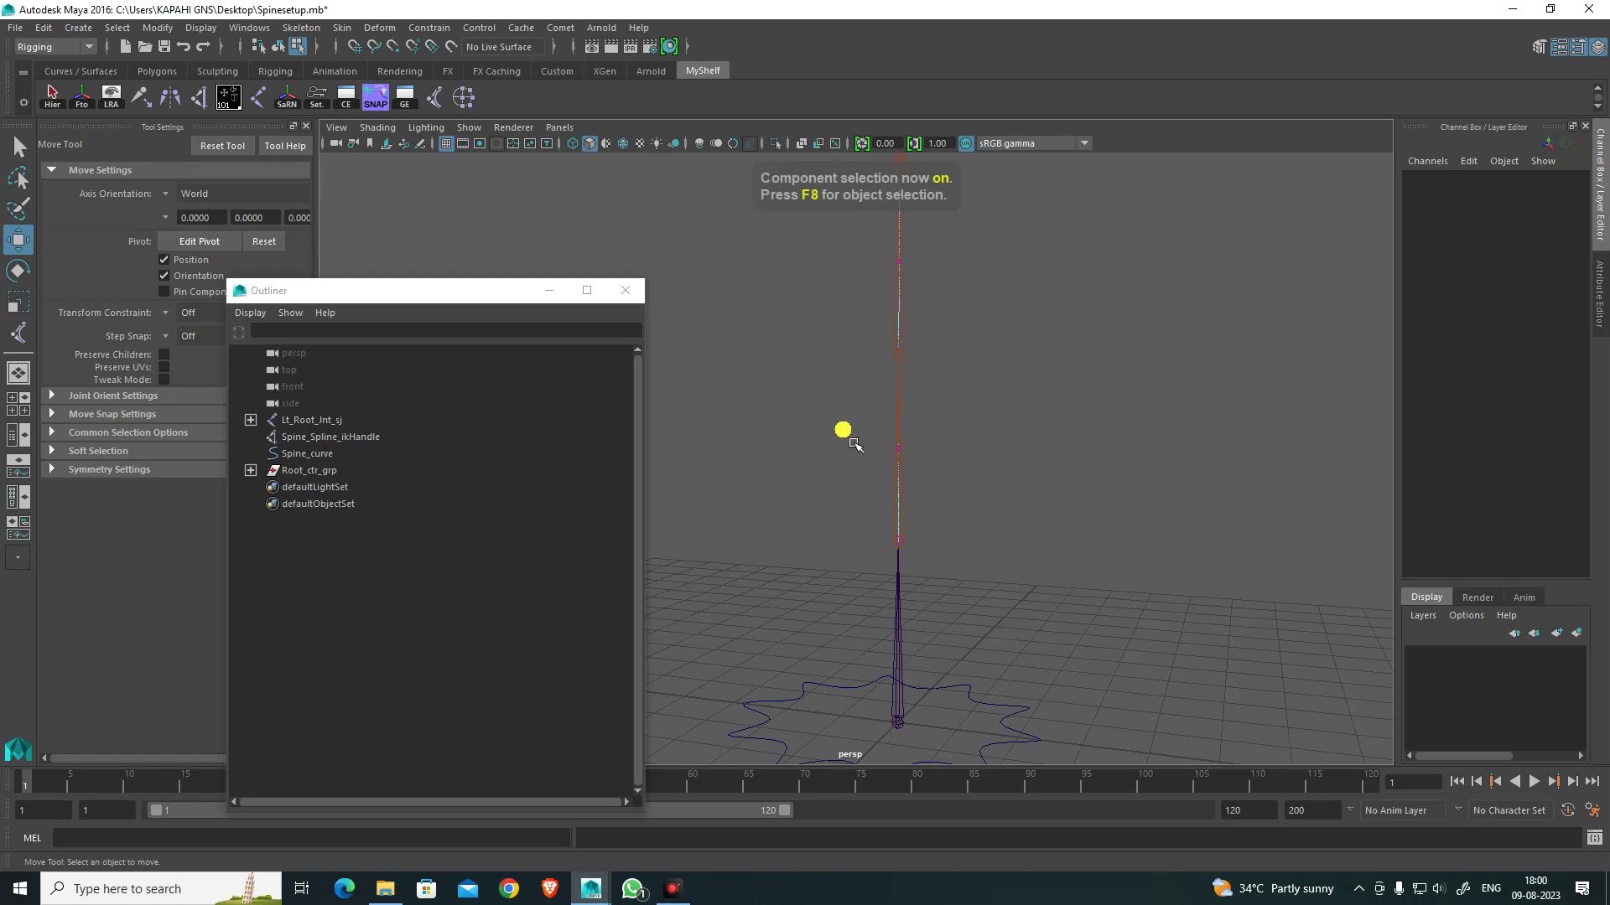
left_click_drag(843, 429, 979, 594)
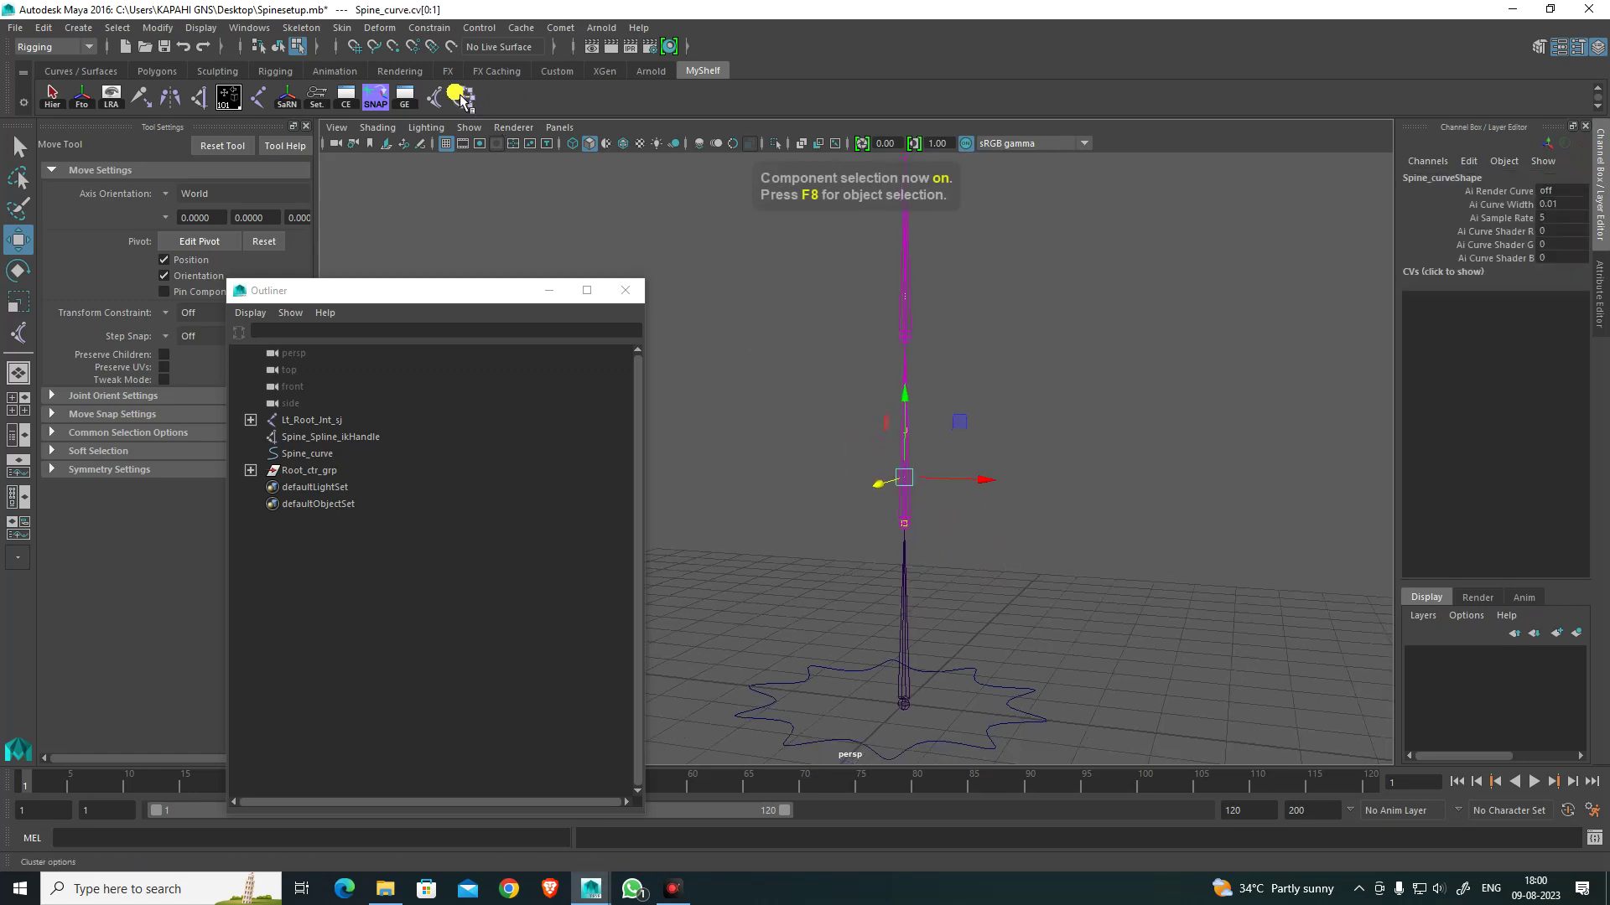
left_click_drag(1047, 446, 1027, 446, "alt")
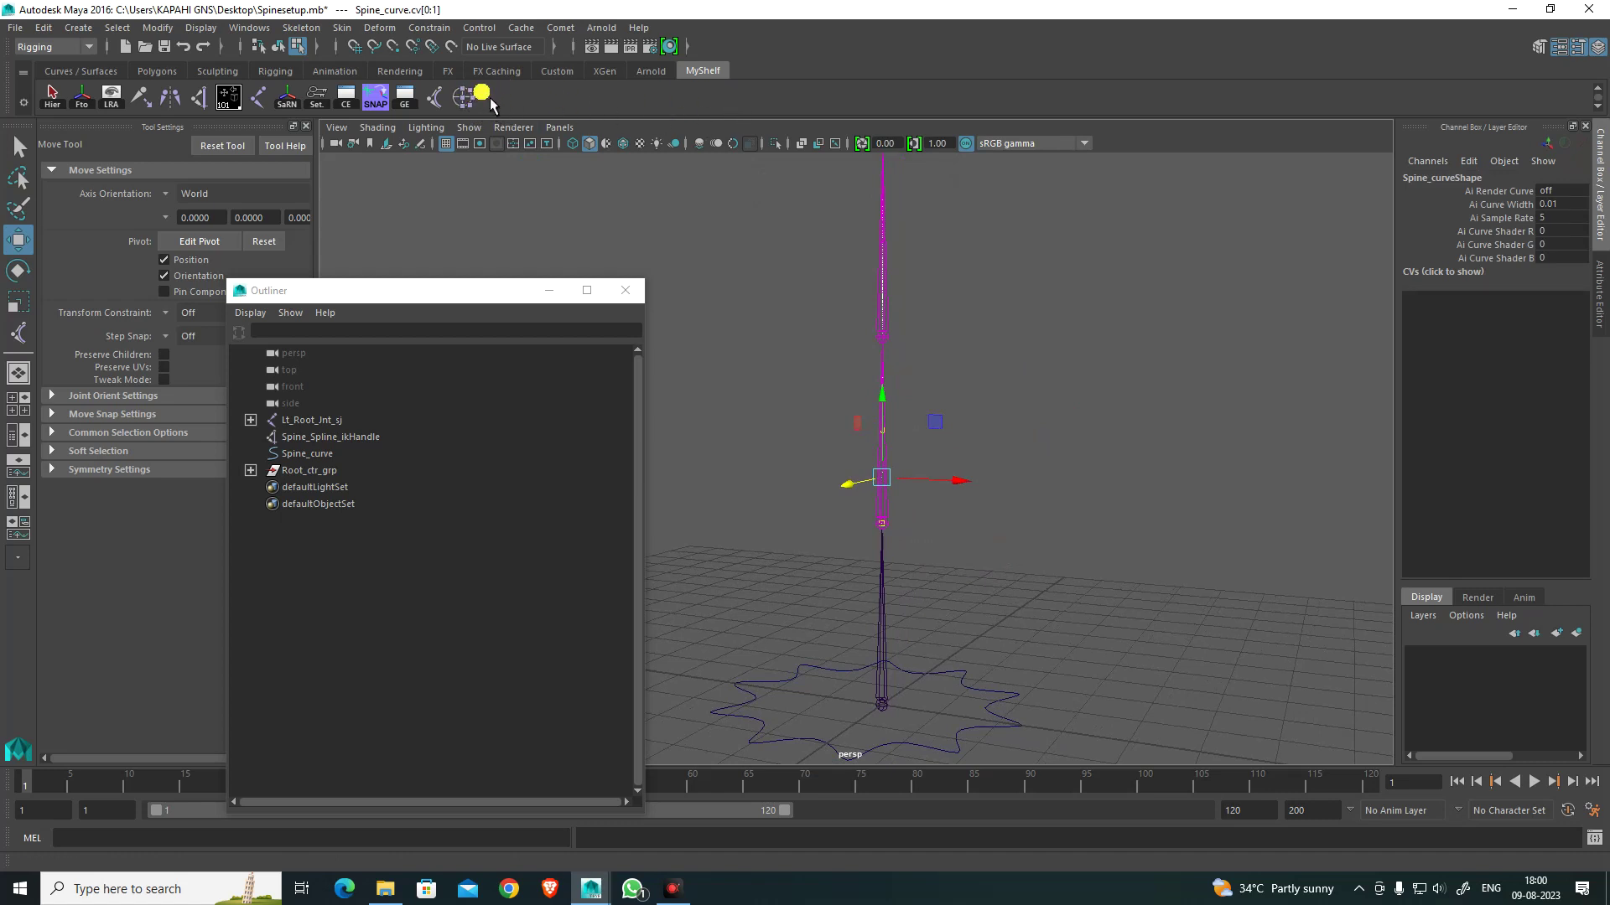
left_click(388, 27)
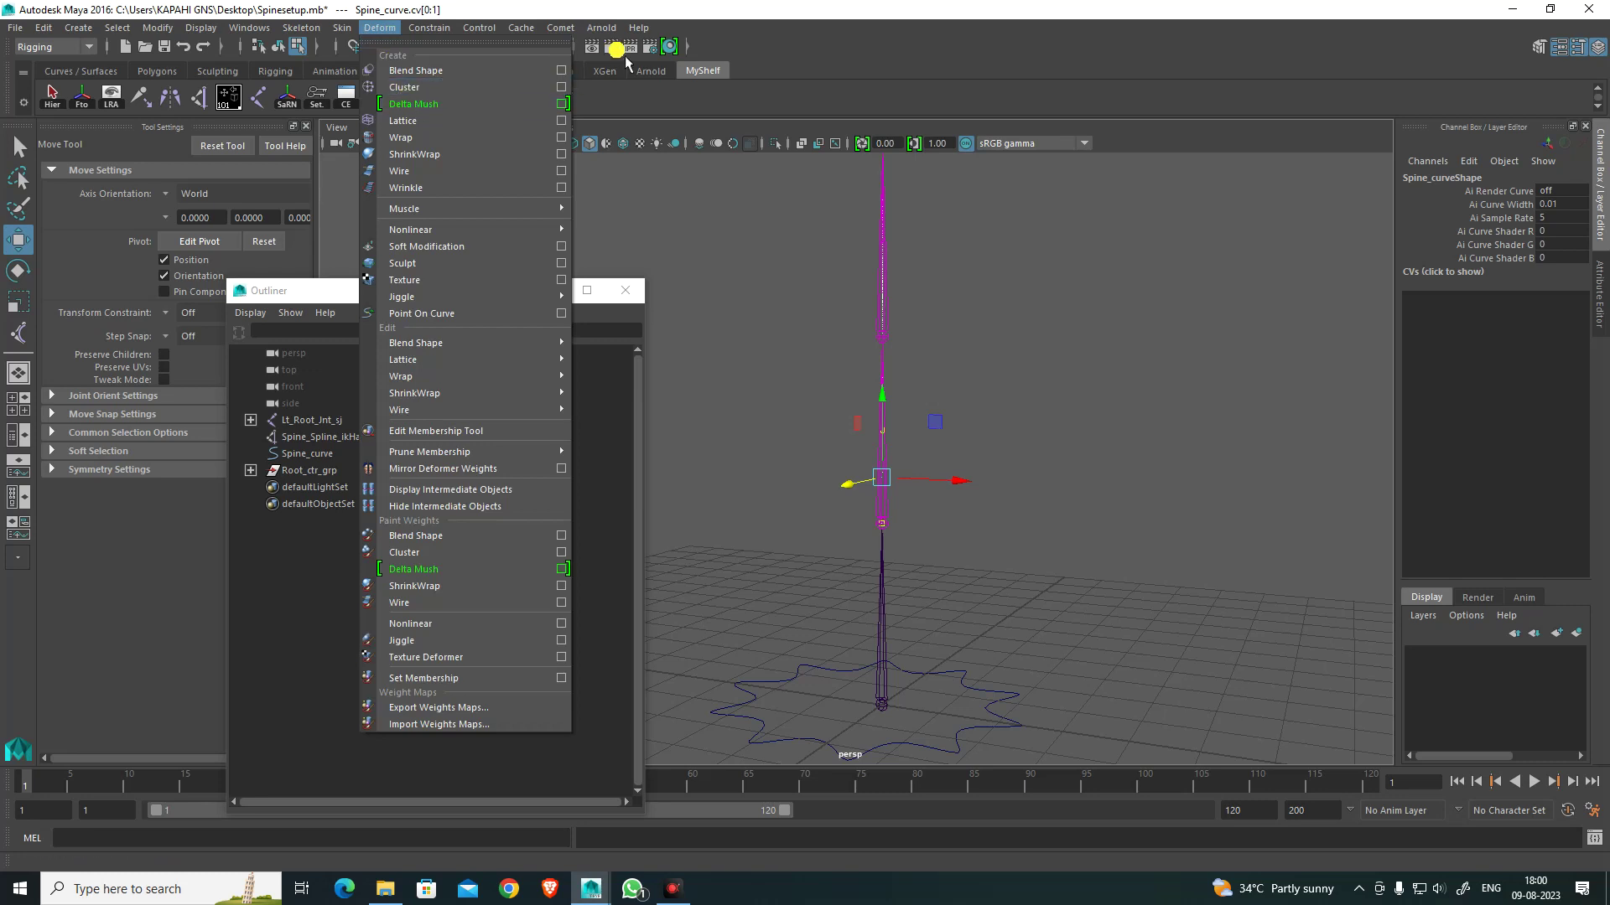
left_click(693, 12)
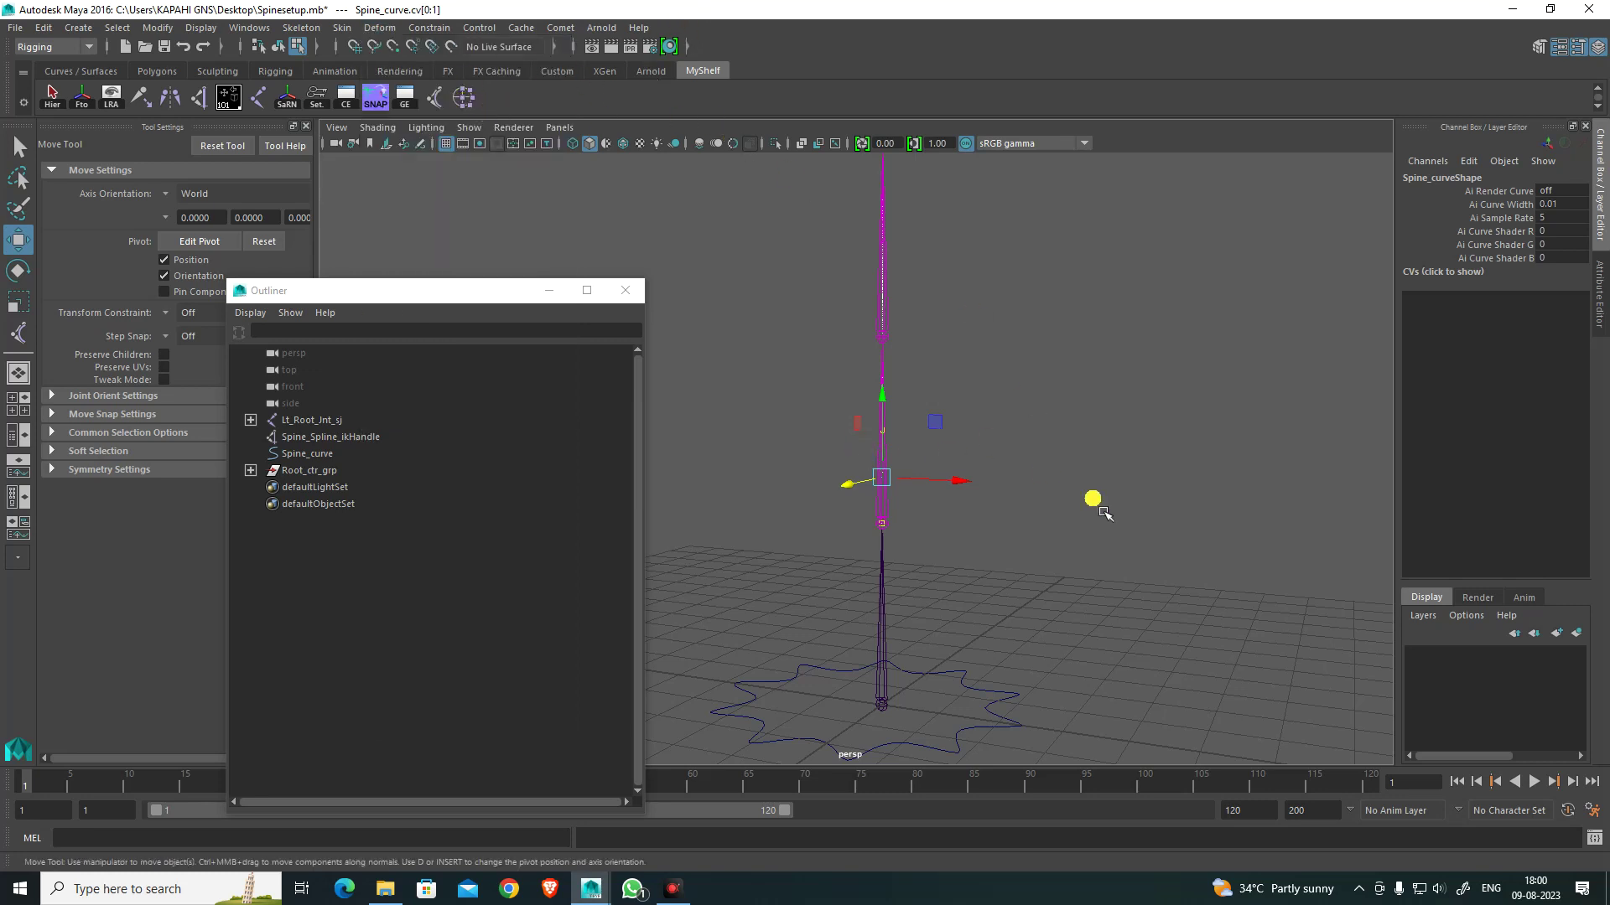
left_click(463, 97)
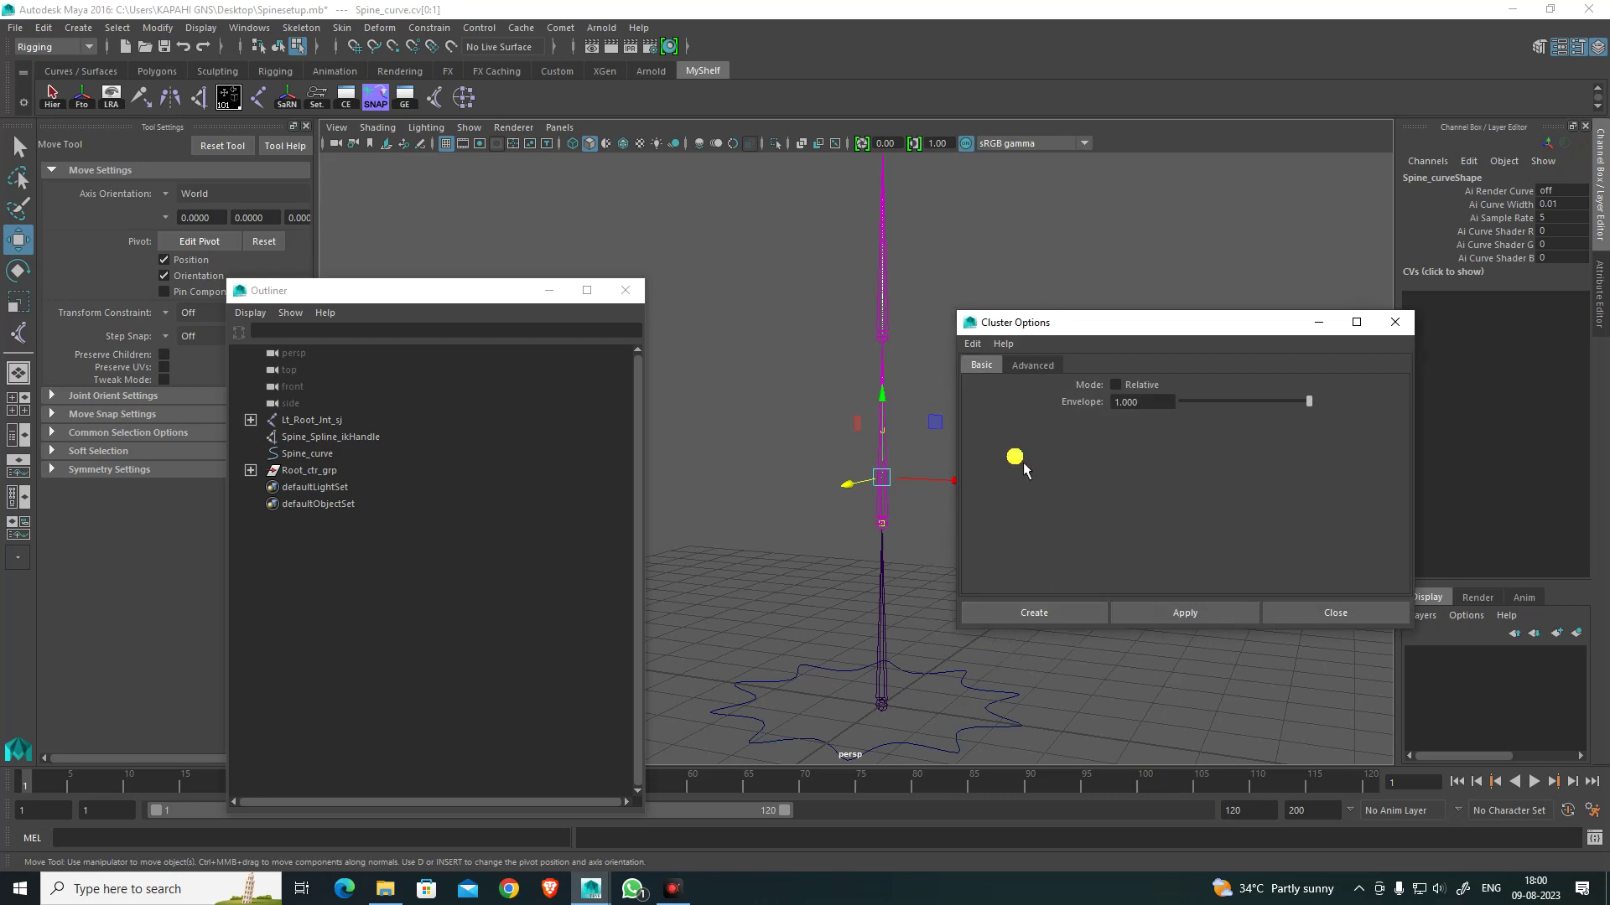
left_click(1047, 612)
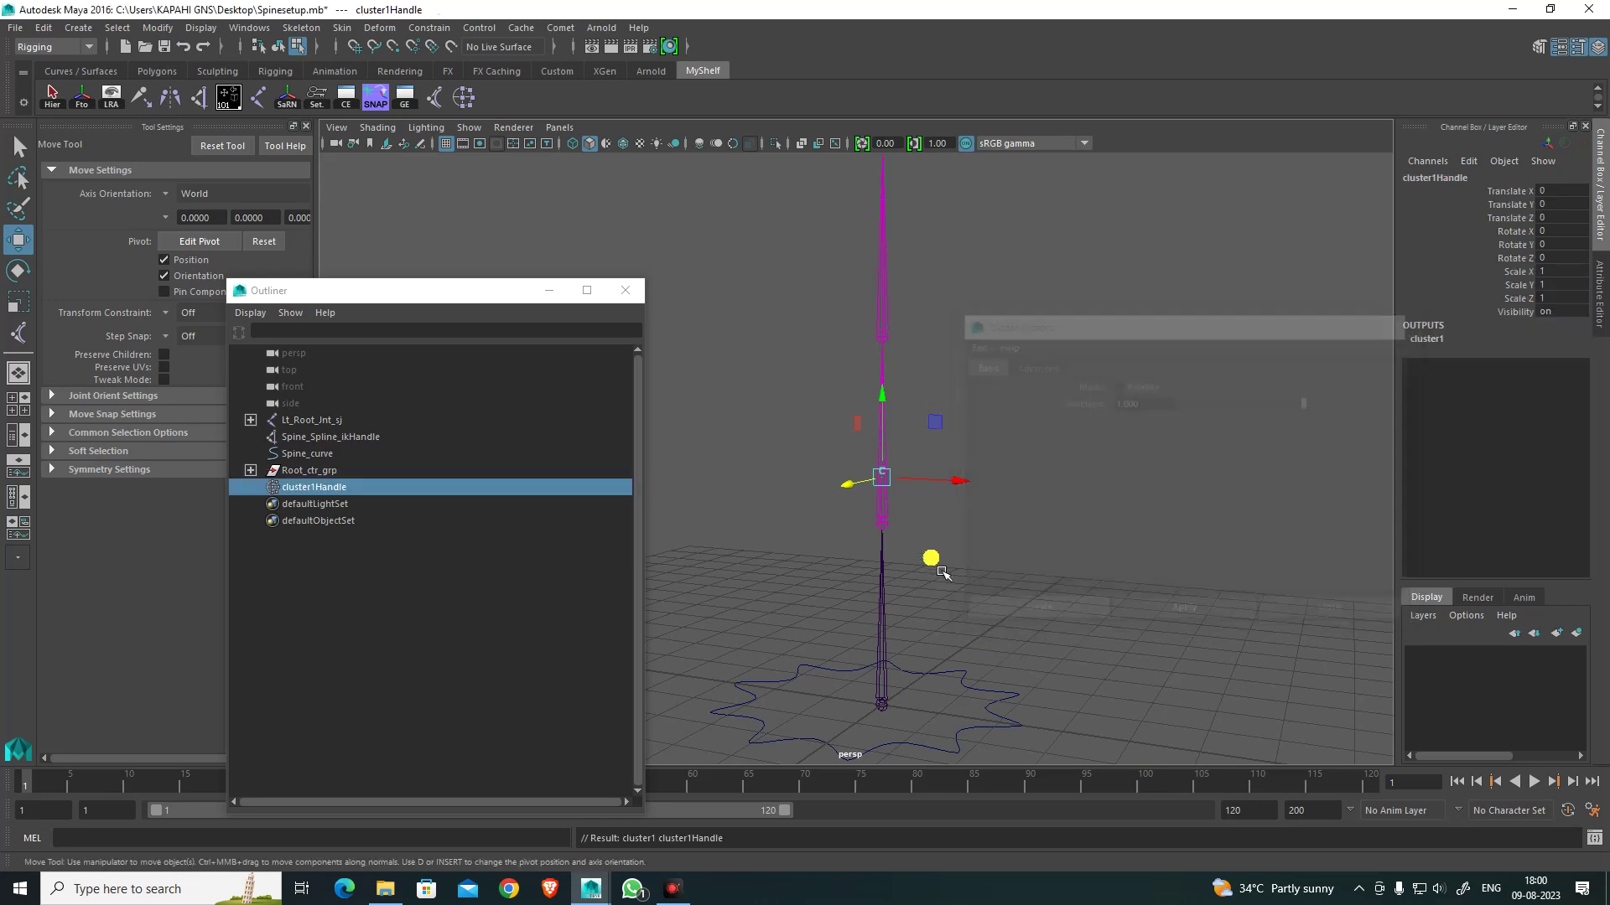
Step: Create a second cluster on the middle control vertex of Spine_curve by repeating the Cluster command
scroll(998, 460, "up", 3)
left_click(328, 456)
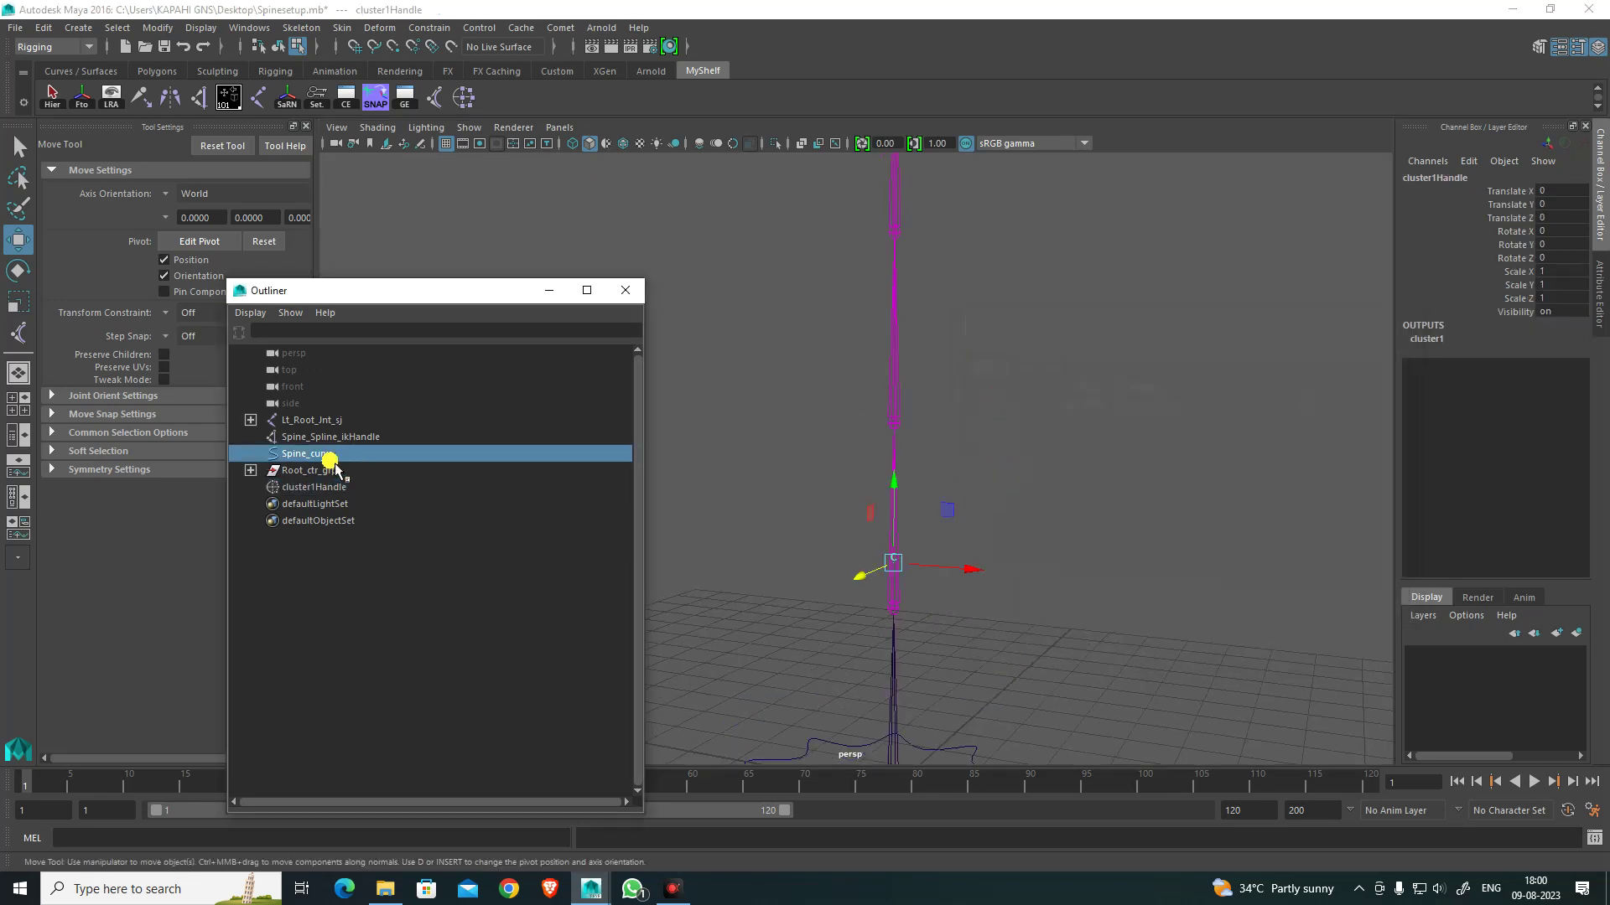
scroll(1038, 388, "up", 3)
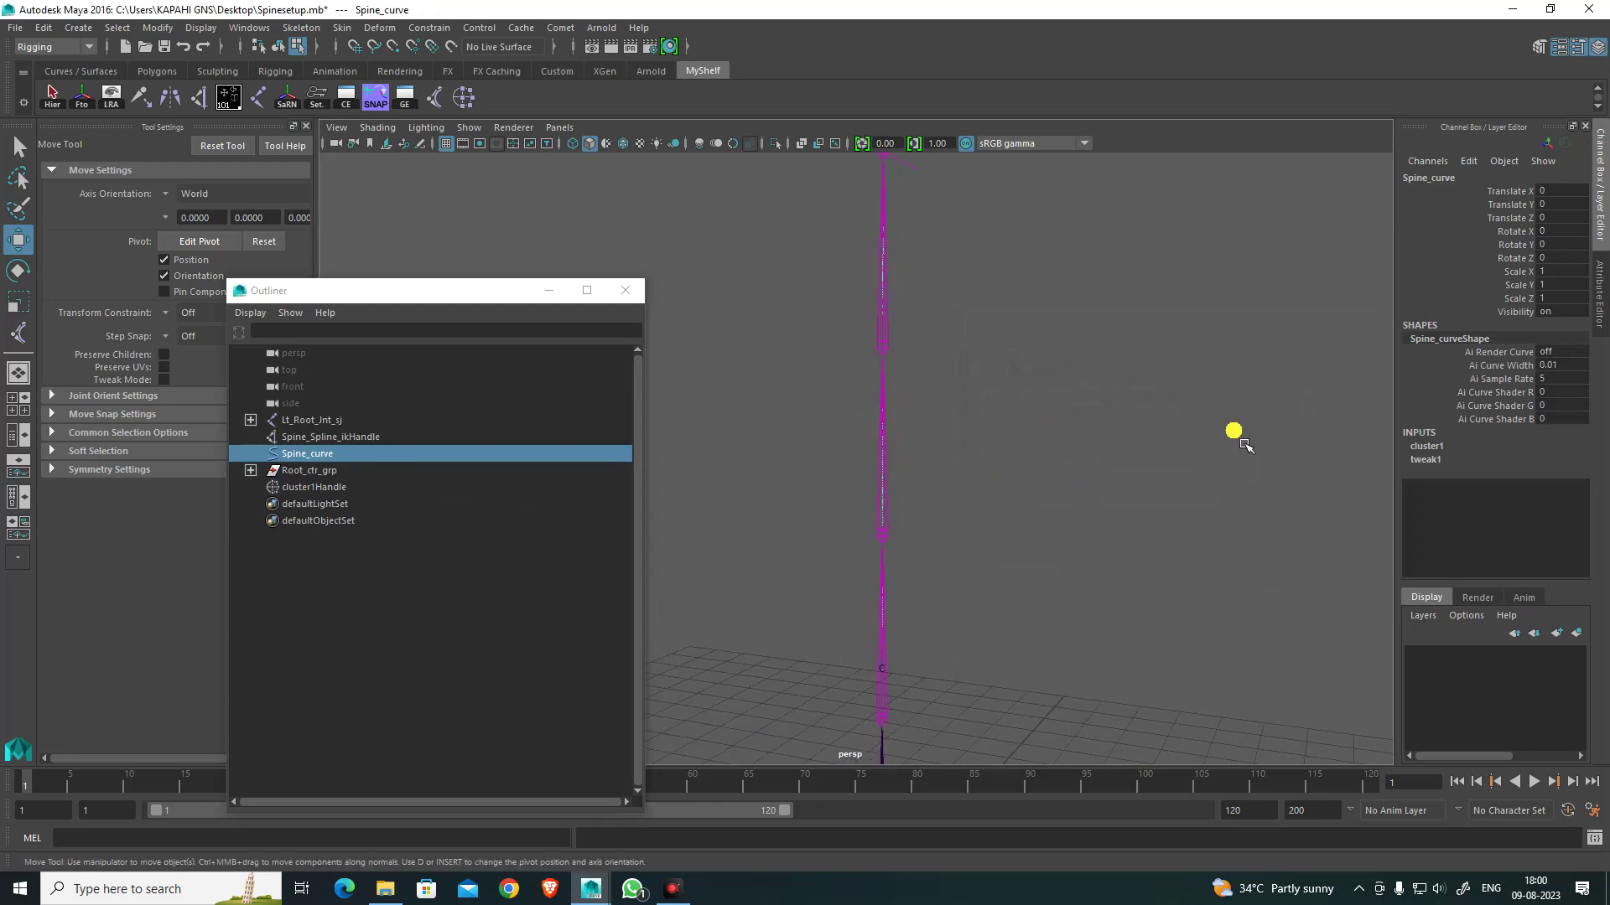
mouse_move(1023, 510)
left_mouse_down("alt")
mouse_move(1036, 482)
mouse_move(1030, 541)
left_mouse_up("alt")
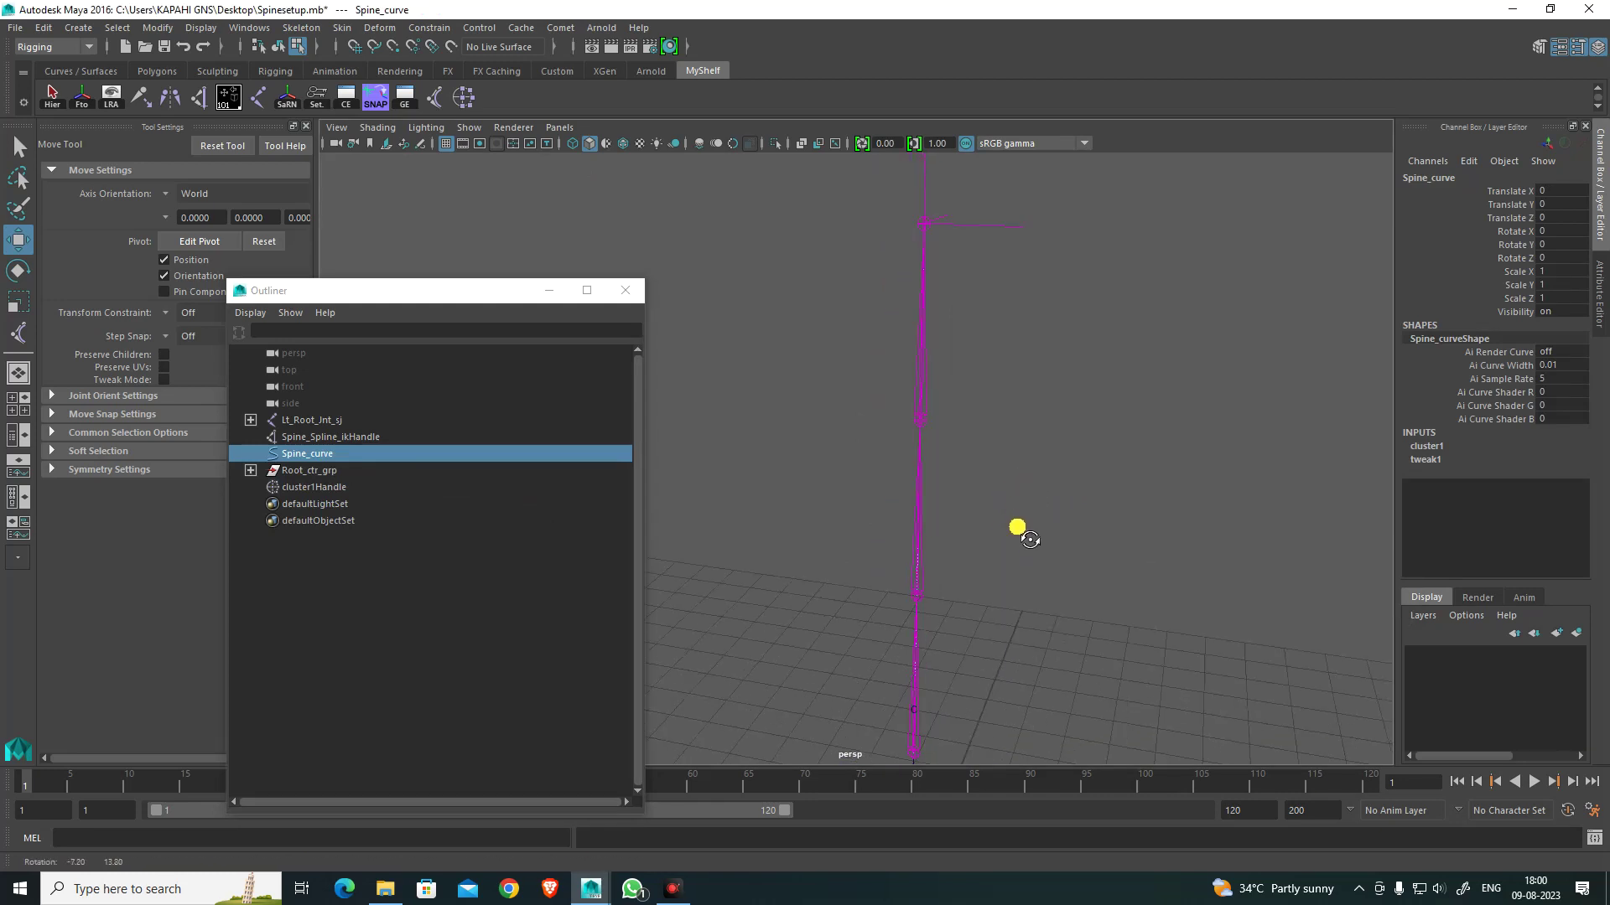
right_click_drag(1165, 441, 1094, 446)
middle_click_drag(1045, 552, 1035, 451, "alt")
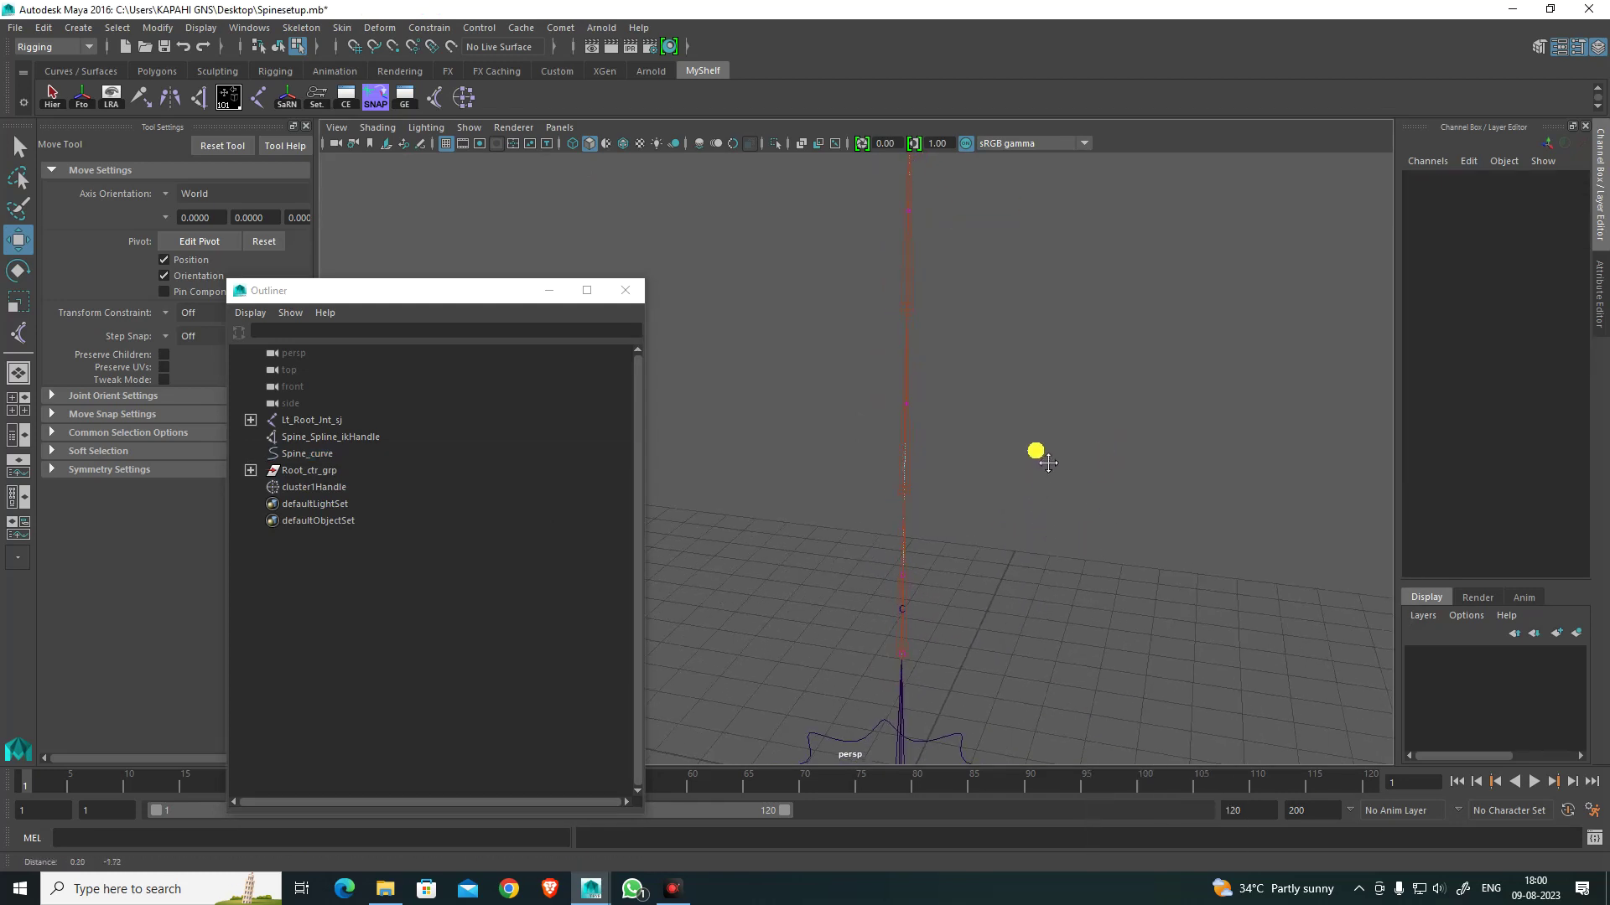
right_click_drag(1048, 463, 992, 446, "alt")
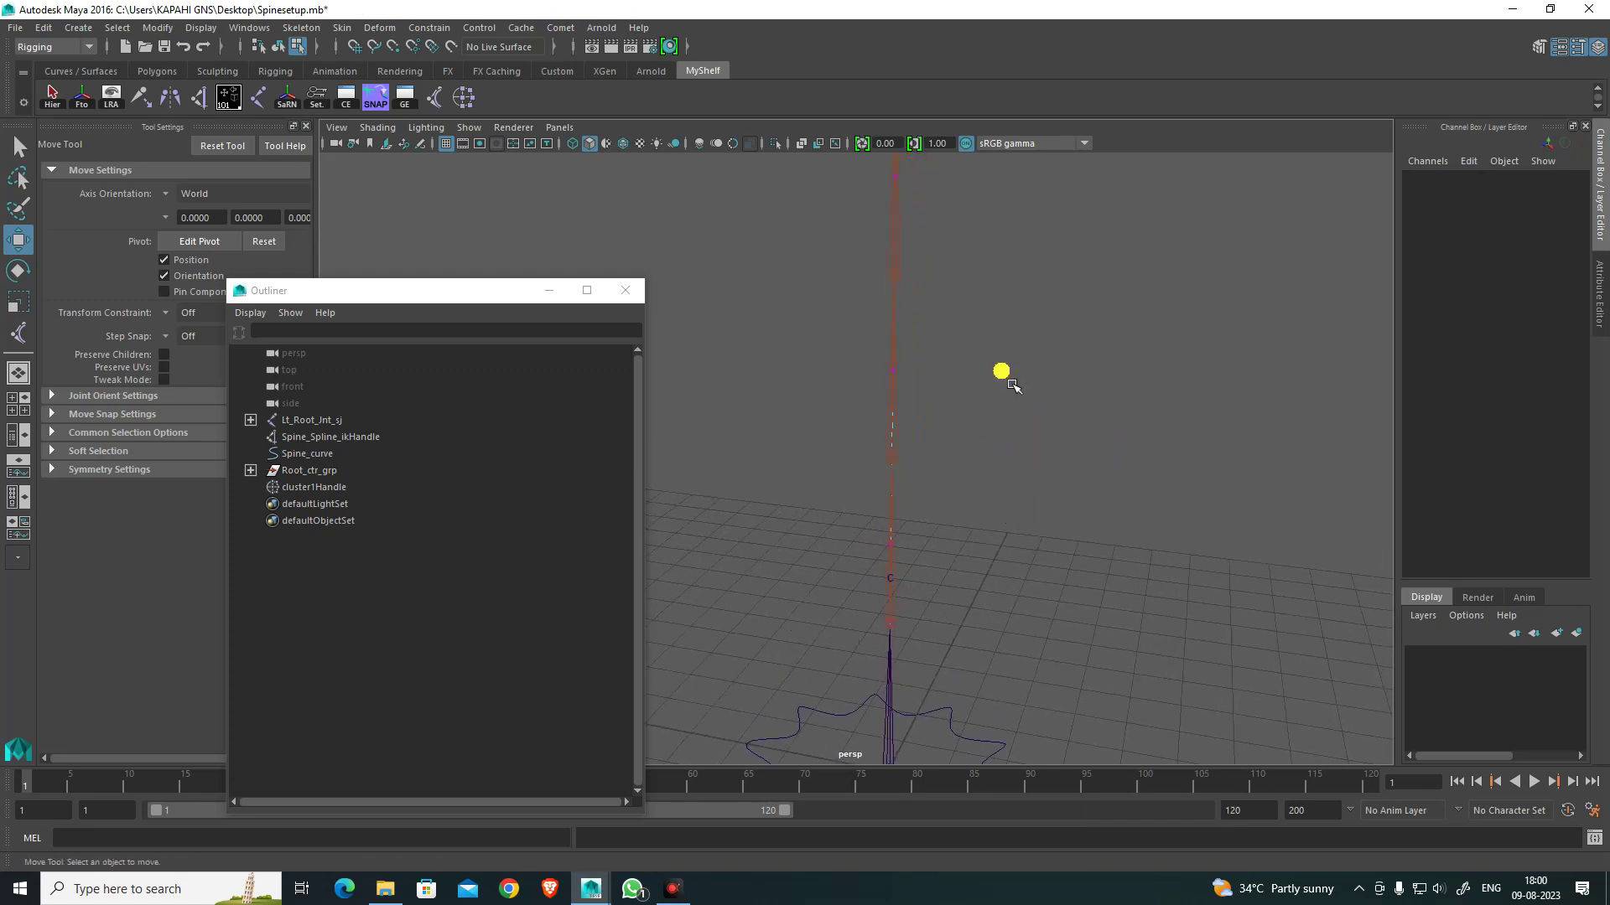
middle_click_drag(906, 403, 893, 497, "alt")
left_click_drag(797, 427, 971, 498)
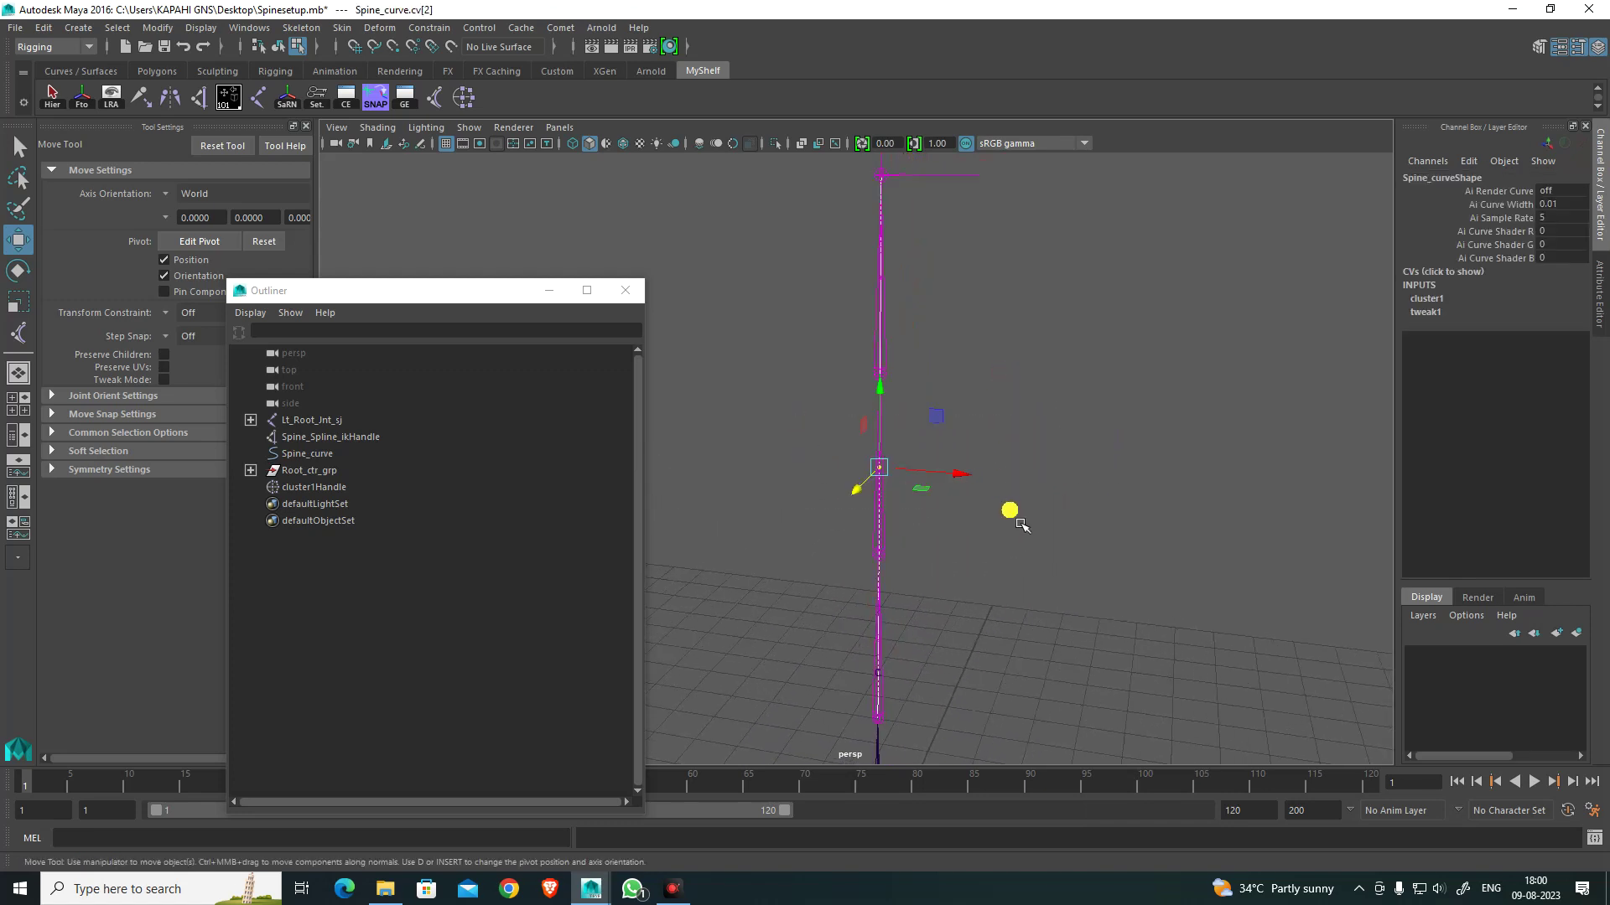
key("g")
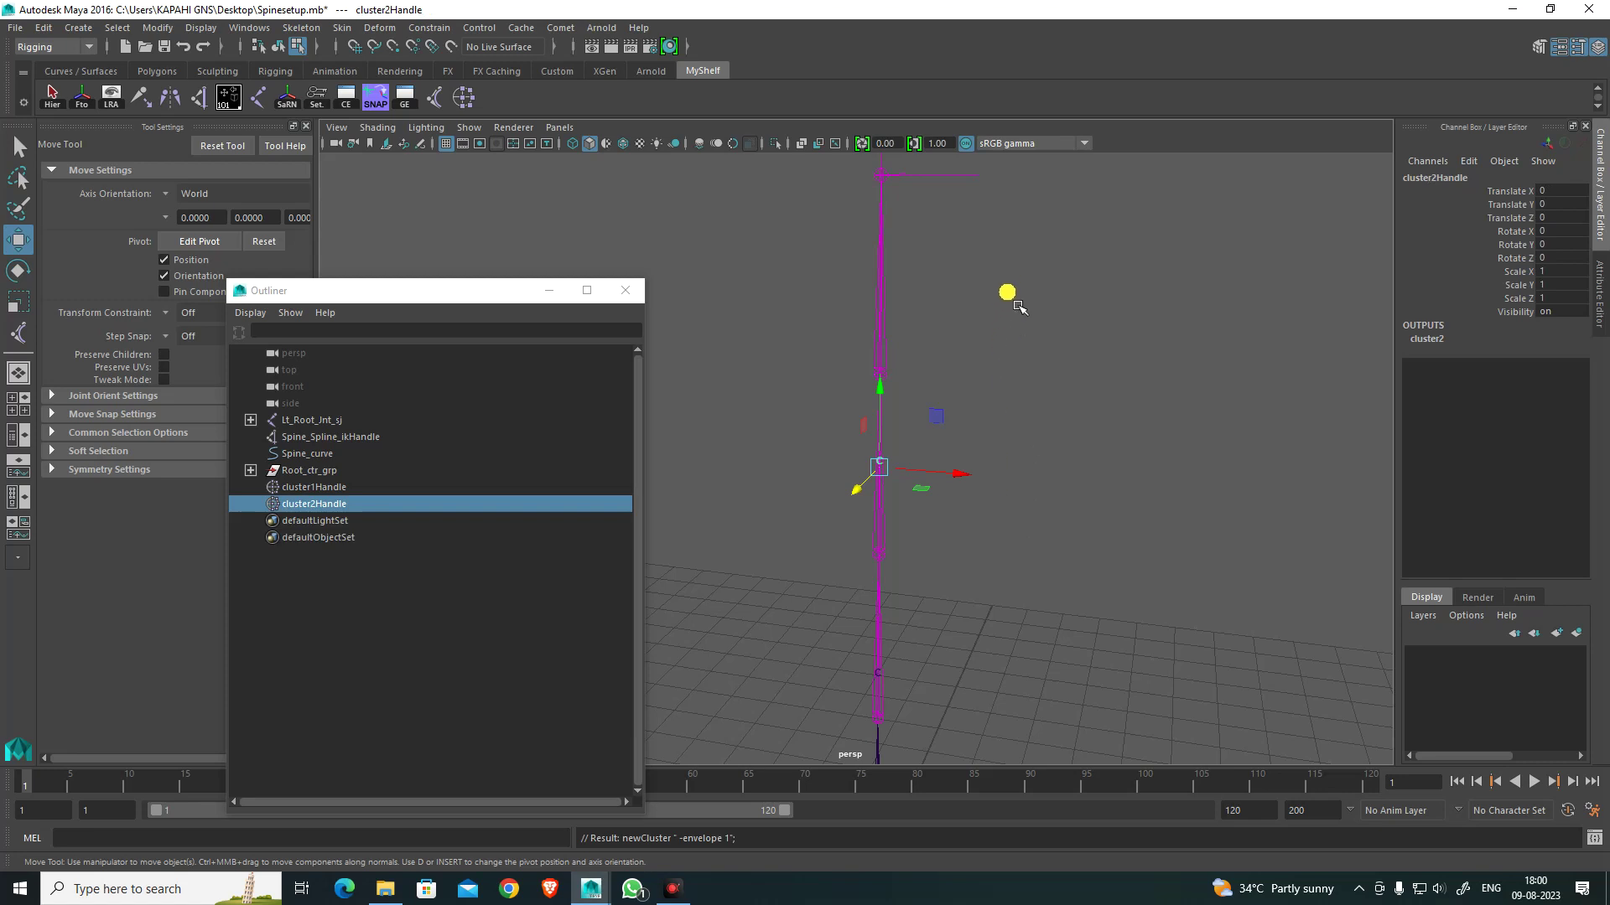
Step: Create a third cluster on the uppermost control vertices of Spine_curve
middle_click_drag(1018, 306, 1018, 388, "alt")
left_click(312, 459)
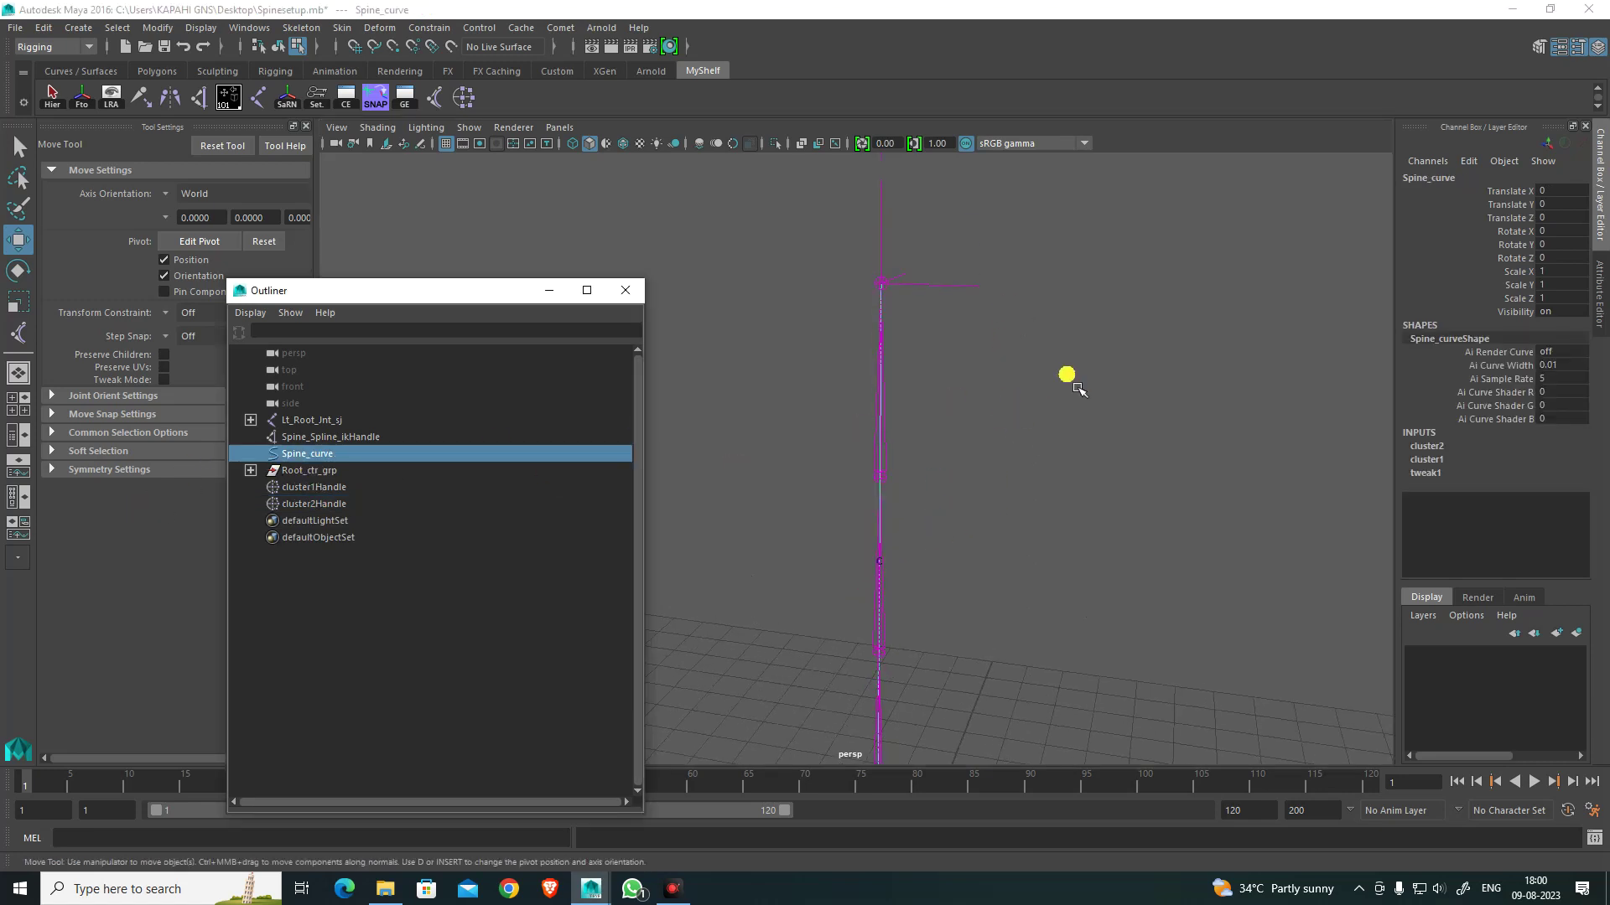
right_click_drag(1196, 362, 1094, 373)
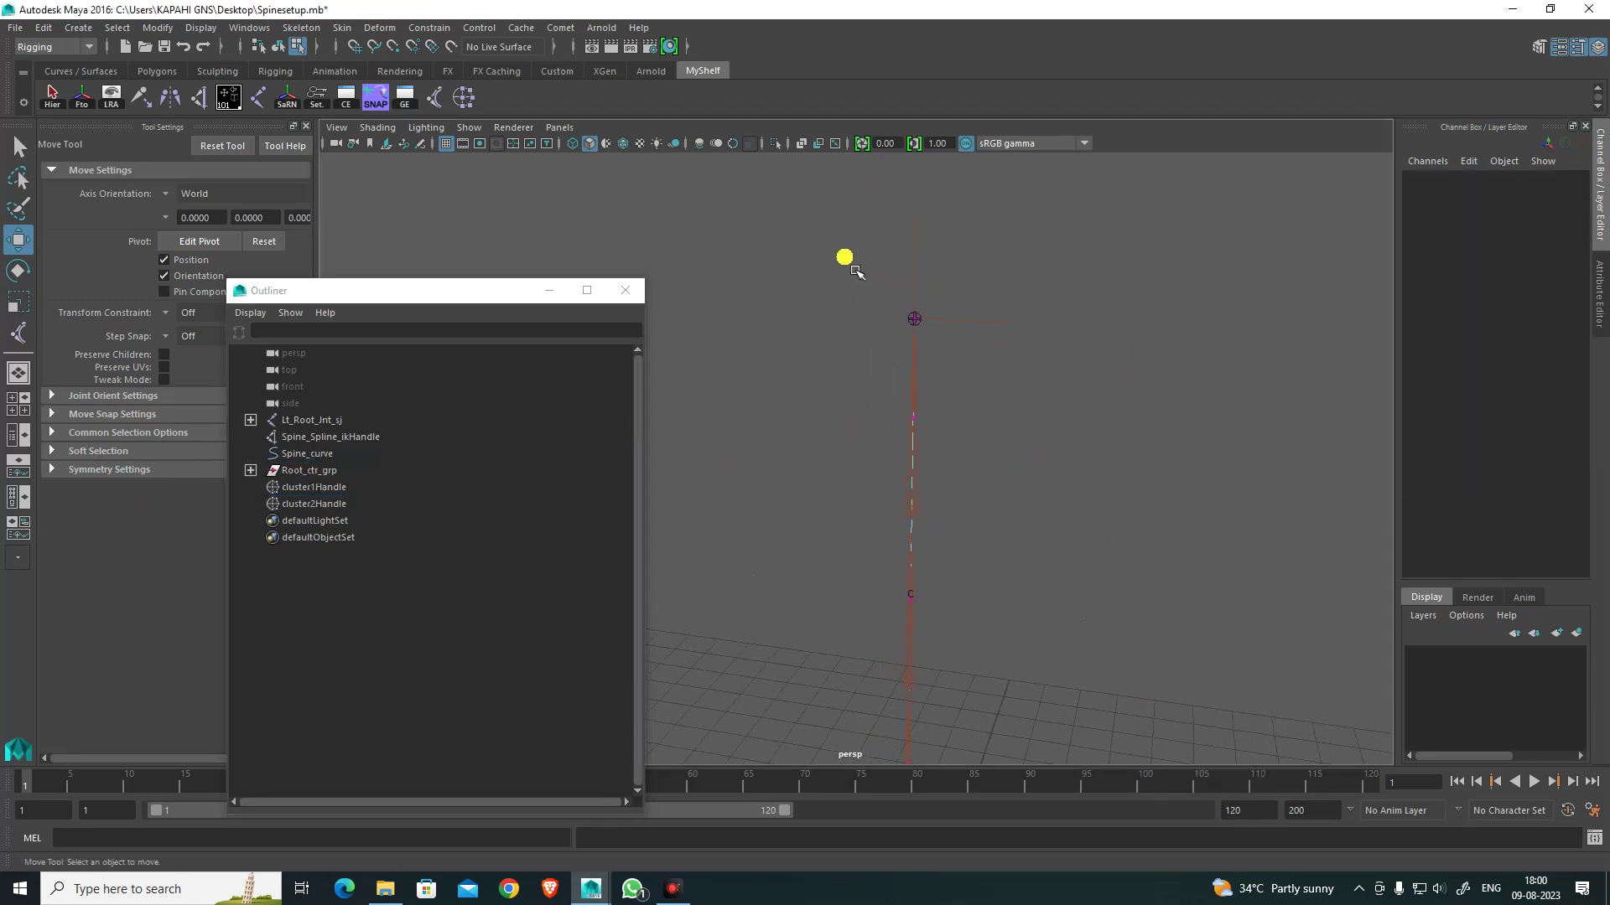
left_click_drag(847, 260, 1121, 528)
key("g")
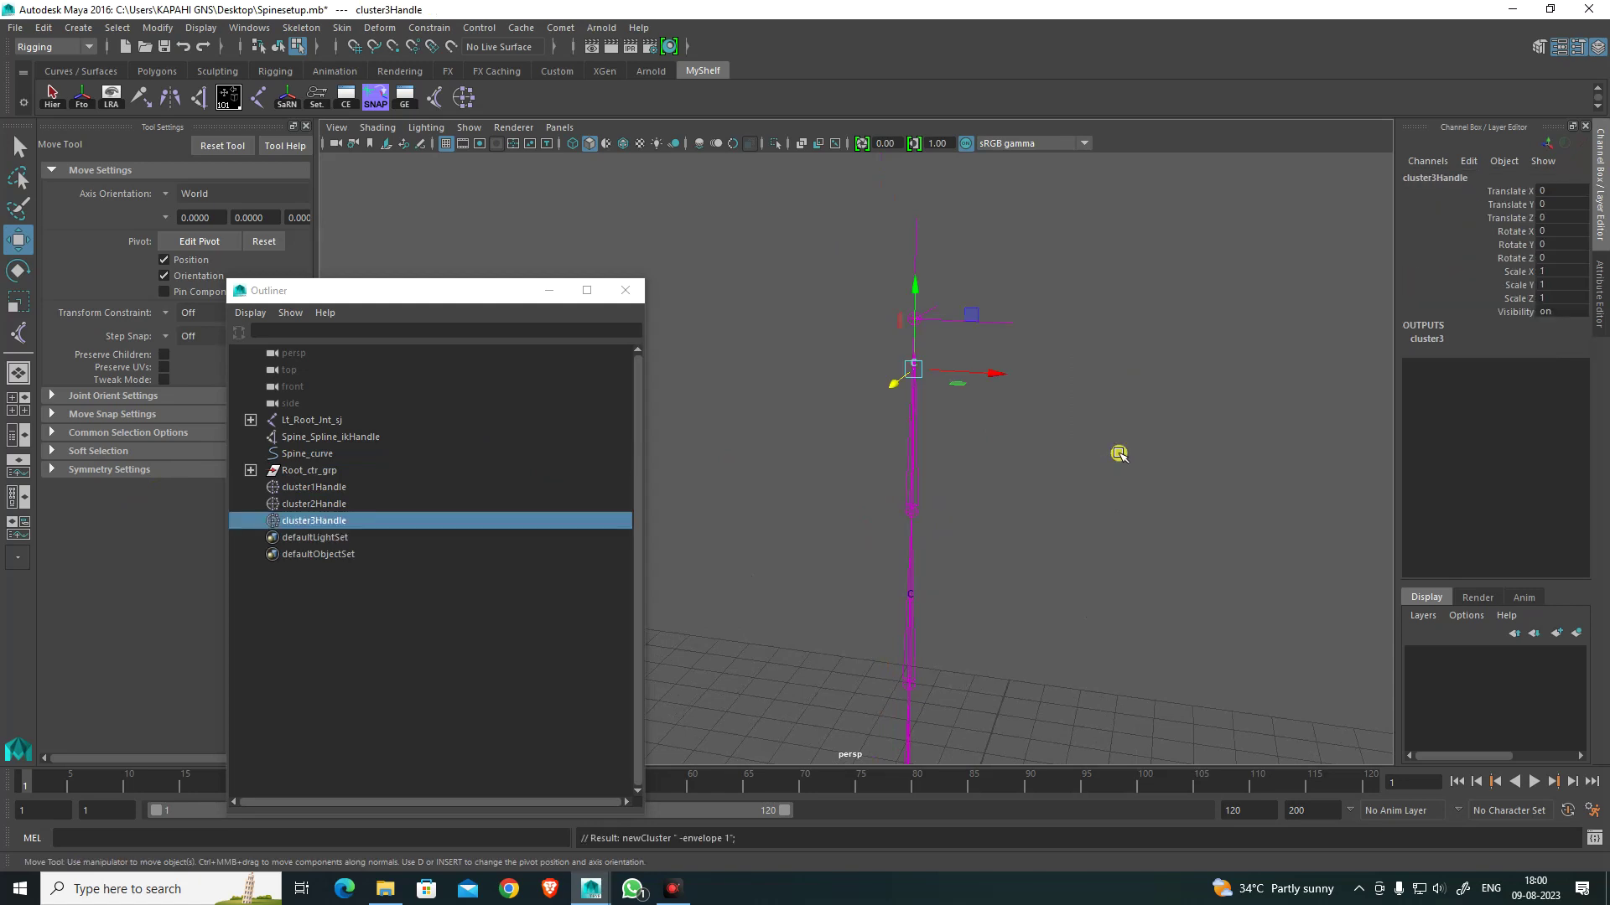
Step: Return to object selection and examine the cluster handles along the spine
left_click_drag(948, 421, 1004, 514, "alt")
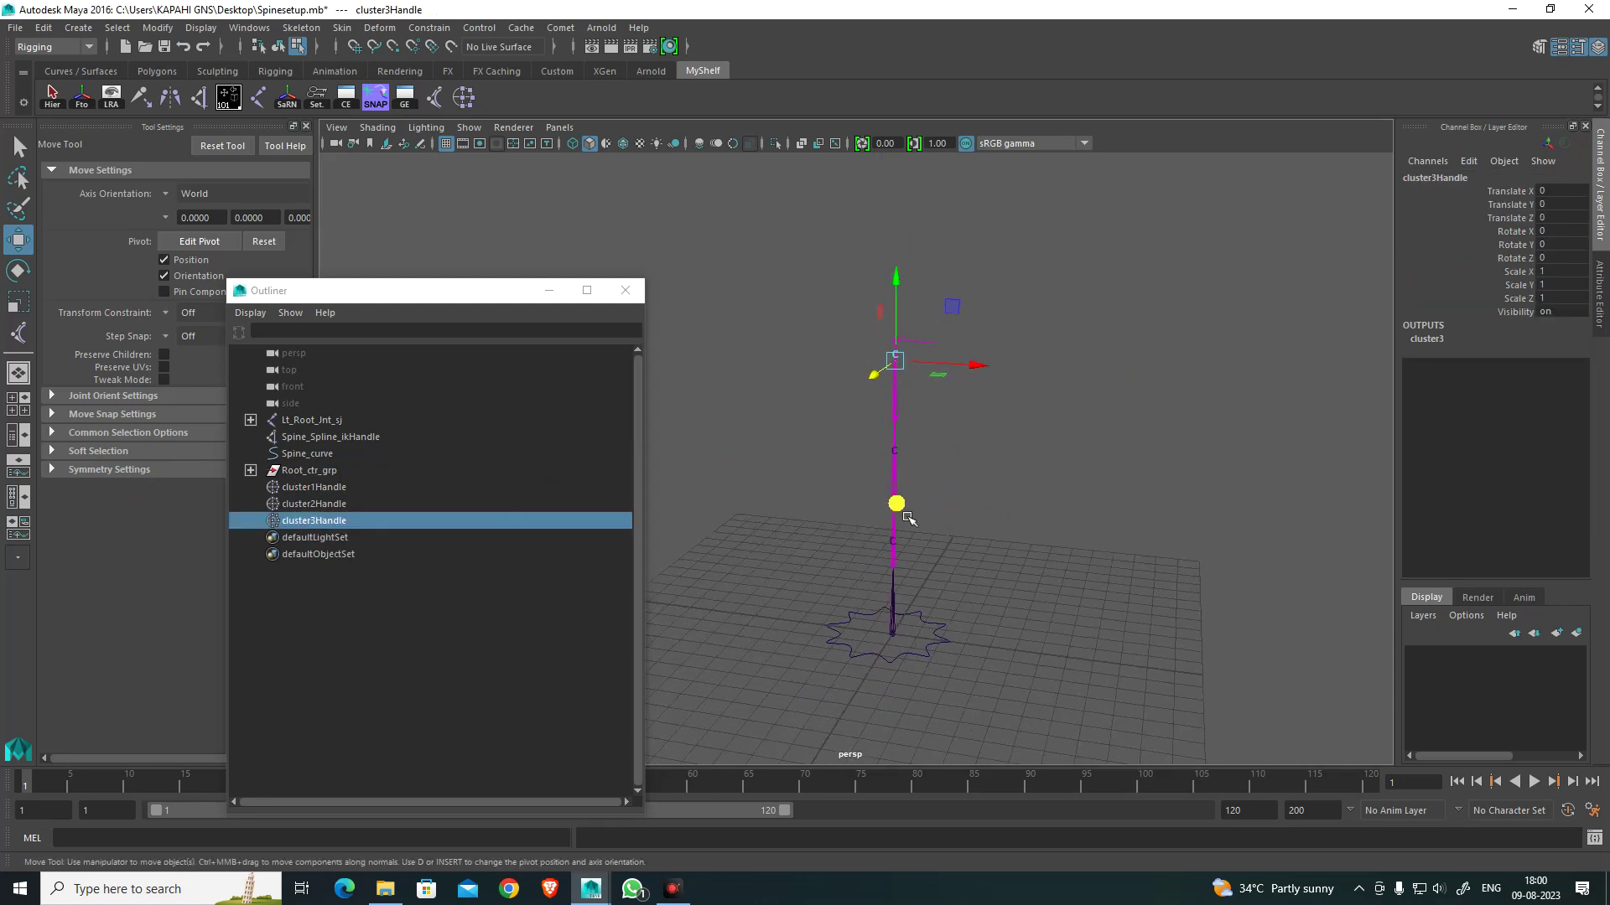
left_click(1039, 523)
left_click(339, 487)
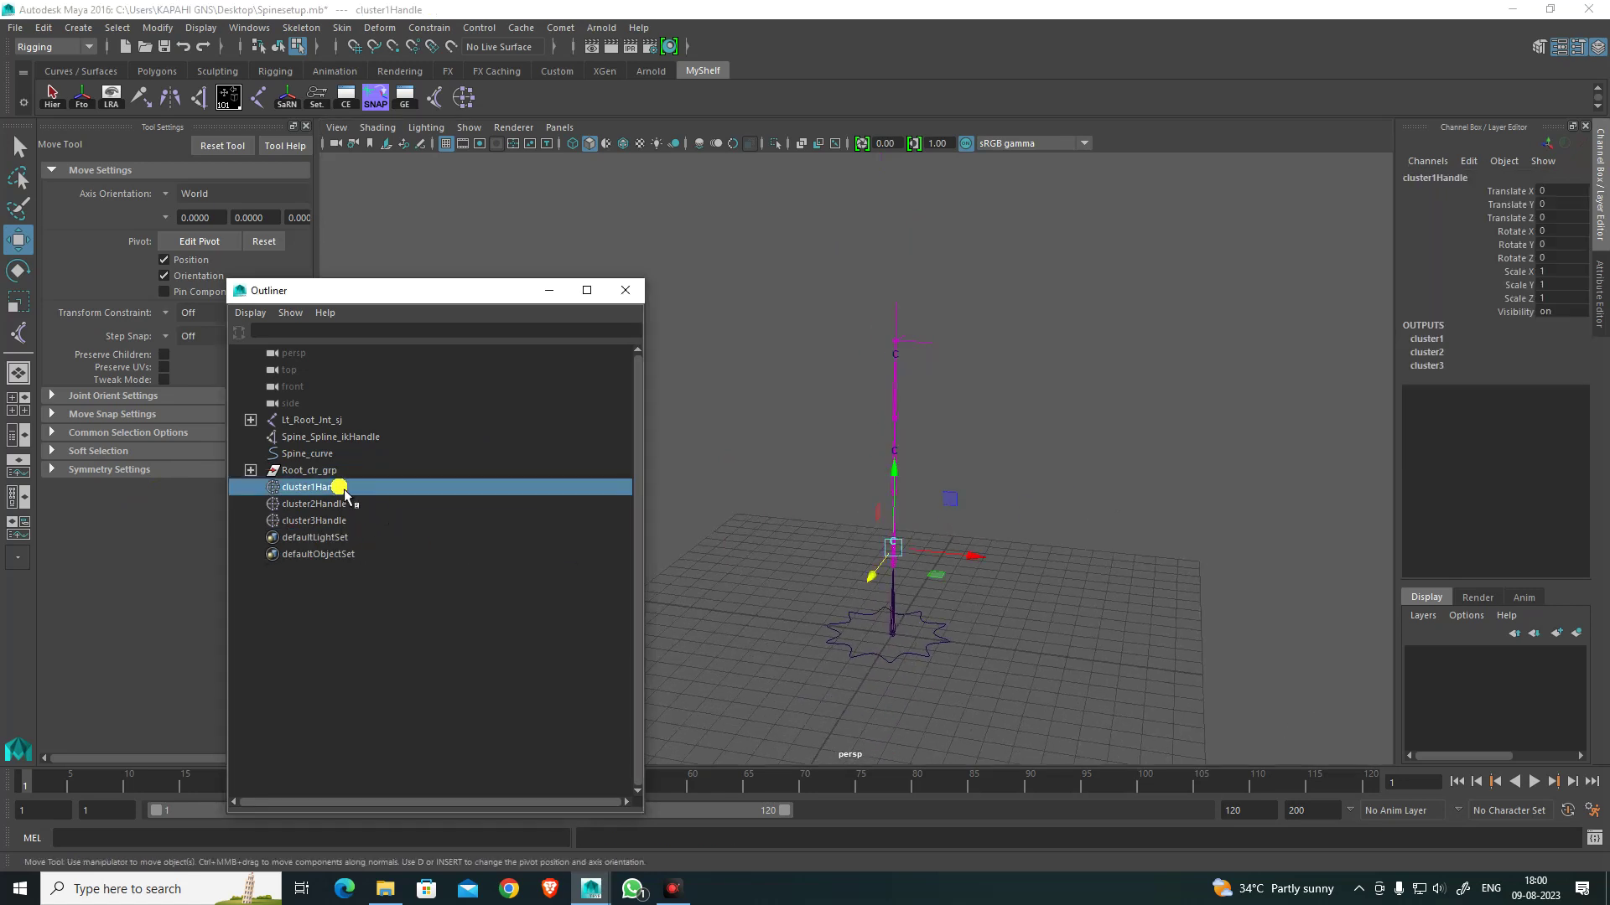
left_click(922, 467)
key("F8")
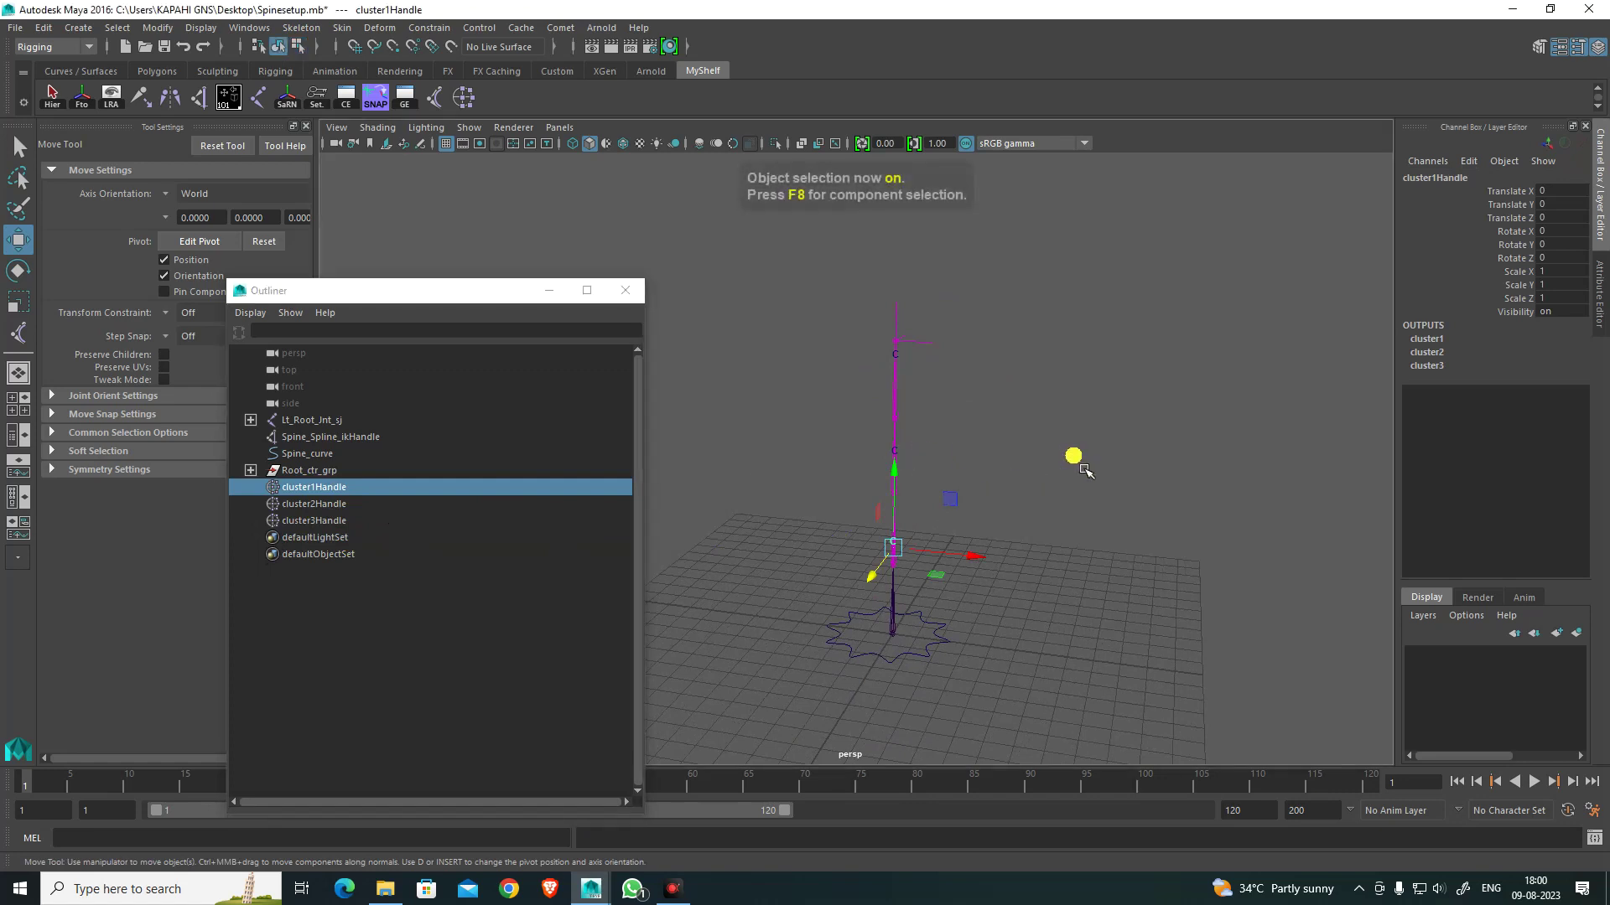
left_click(1085, 469)
middle_click_drag(972, 594, 989, 560, "alt")
scroll(897, 590, "up", 5)
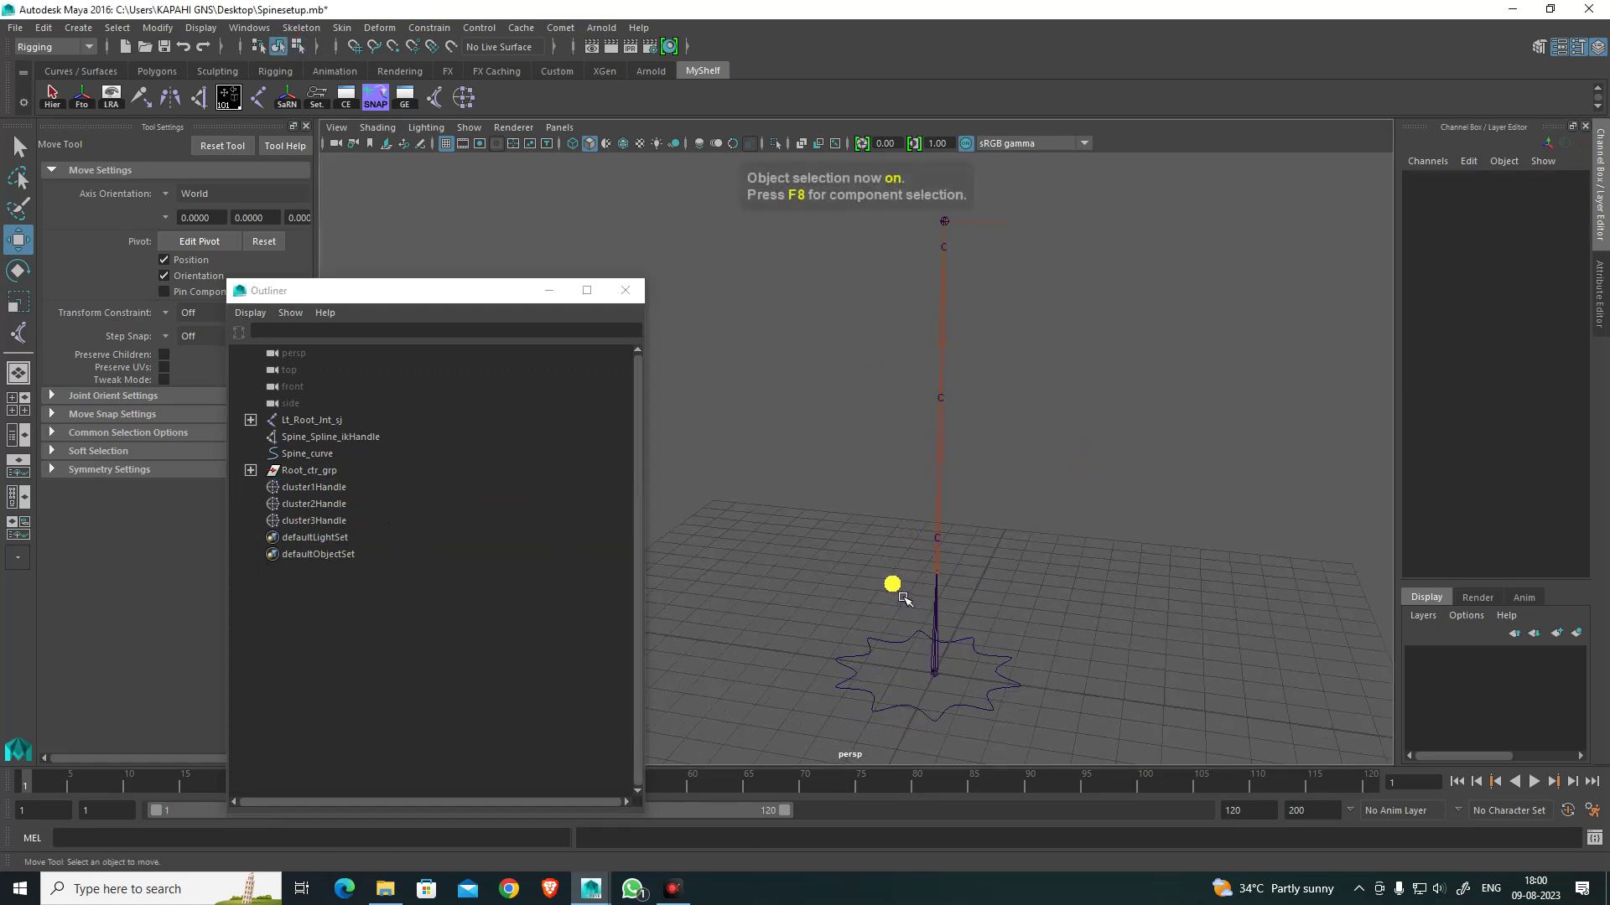
middle_click_drag(975, 637, 924, 475, "alt")
Step: Rename the lowest cluster handle as Spine_01_ClusterHandle and copy its name
double_click(370, 487)
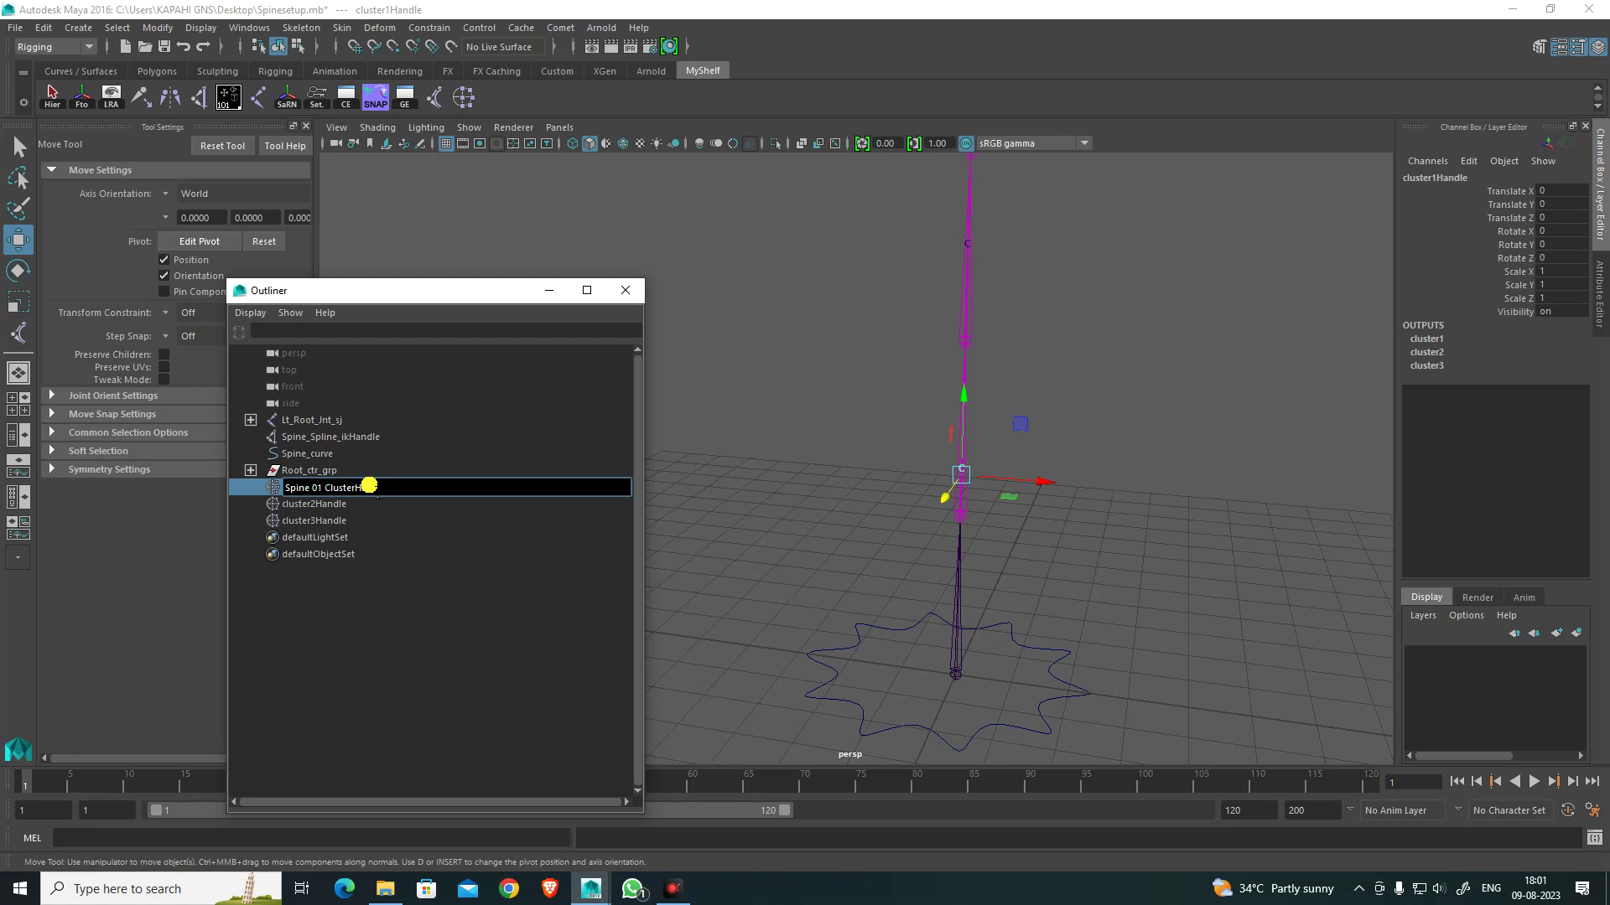
key("Return")
double_click(376, 488)
key("ctrl+c")
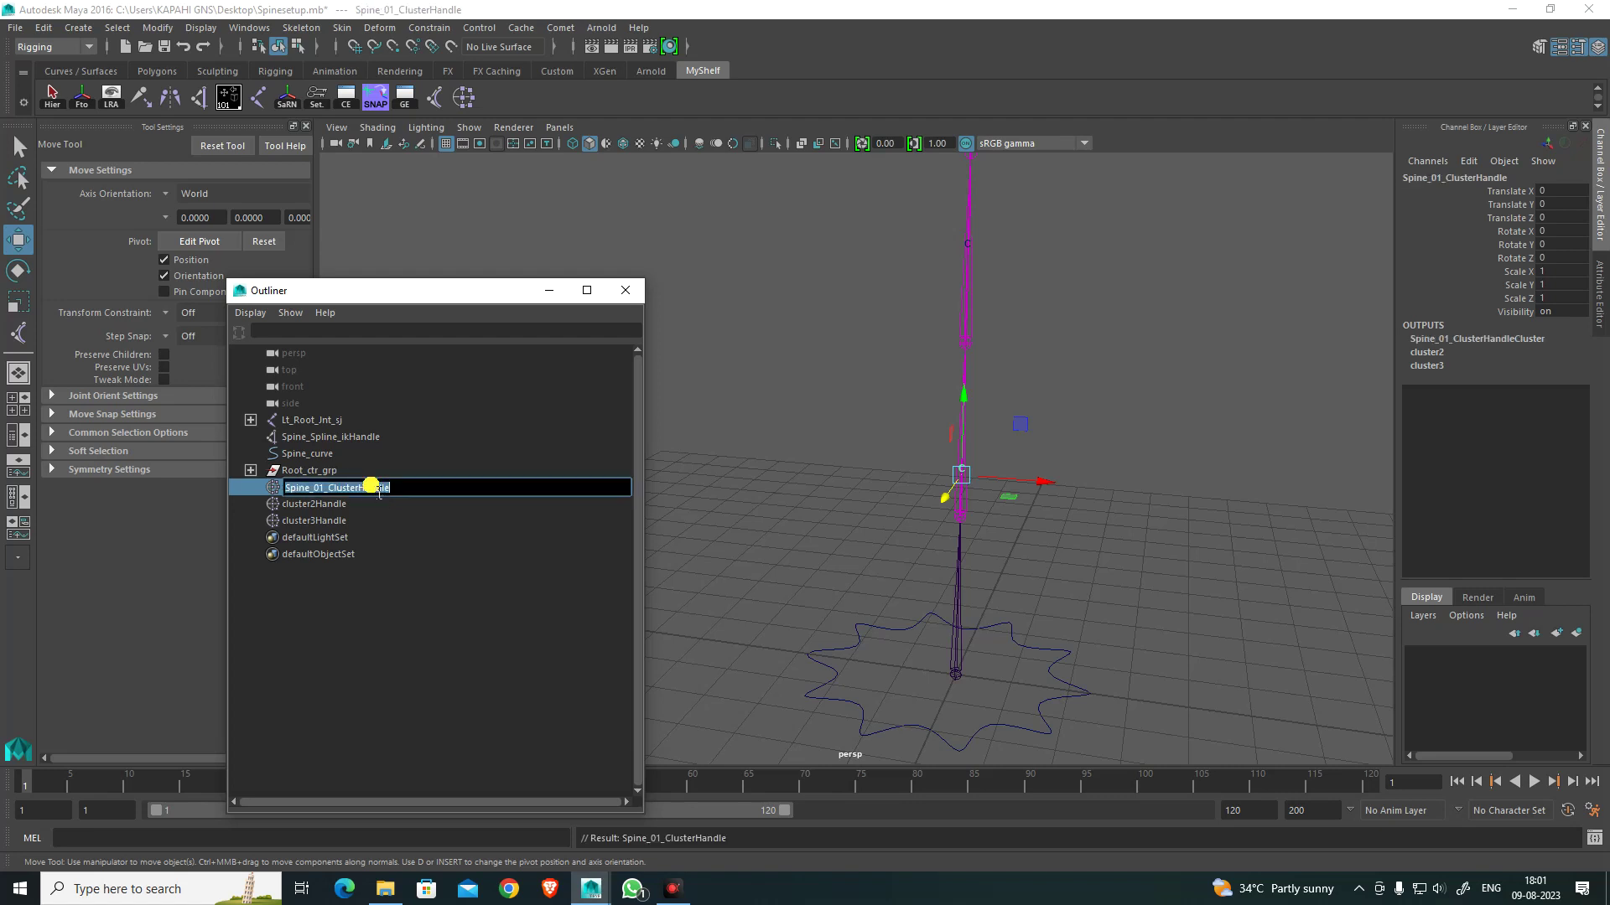
Step: Rename the middle and upper cluster handles as Spine_02_ClusterHandle and Spine_03_ClusterHandle, reusing the copied name
double_click(357, 504)
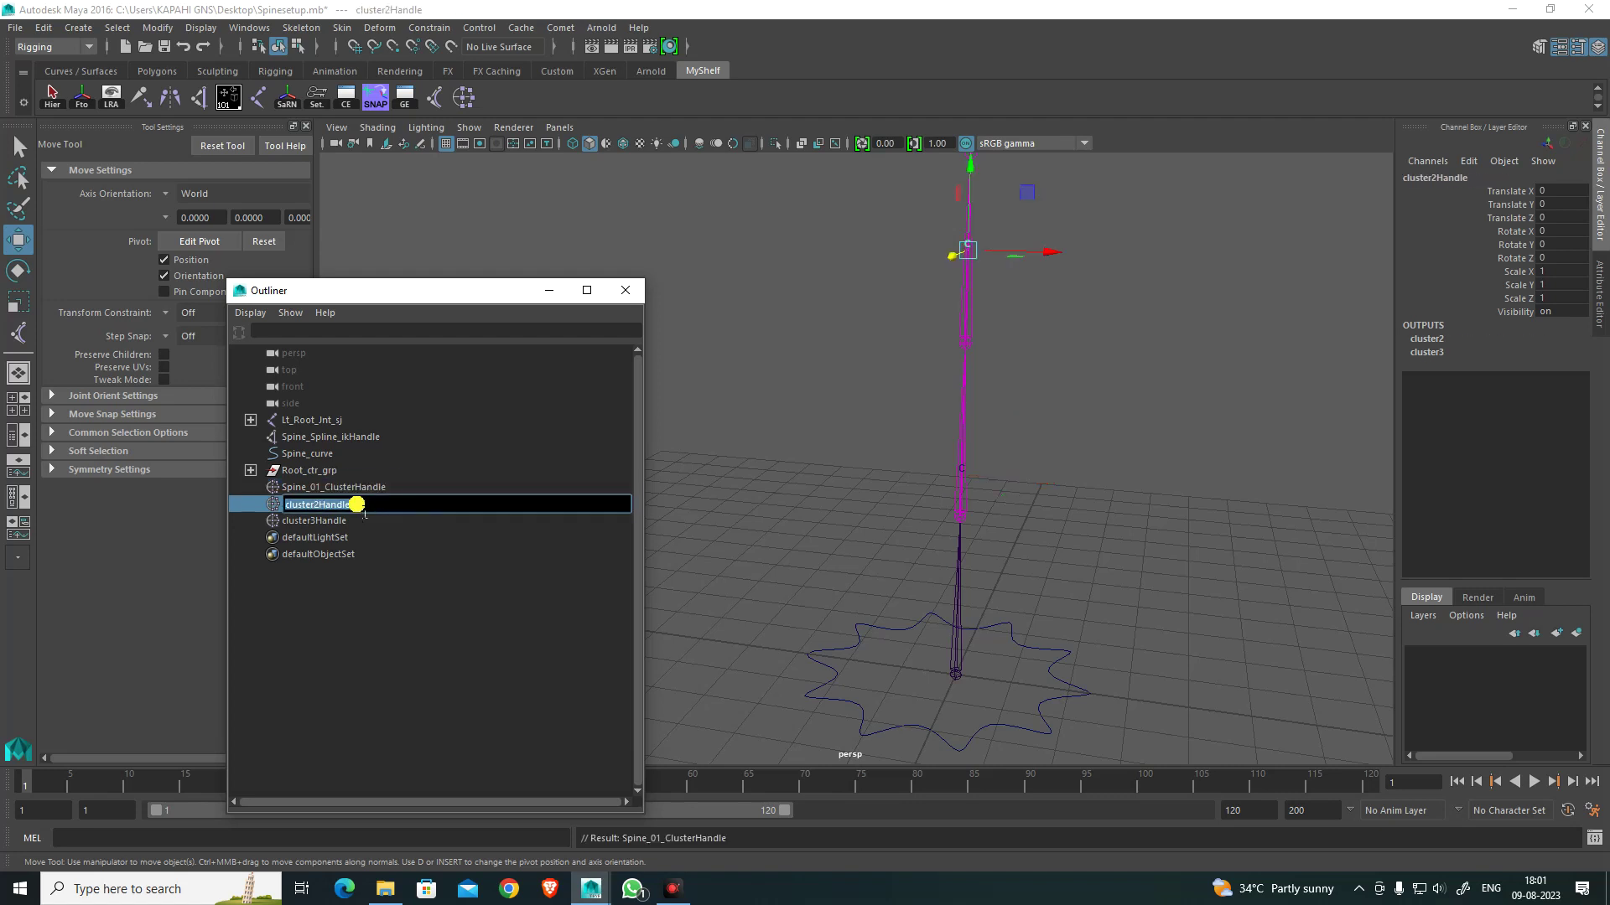
key("ctrl+v")
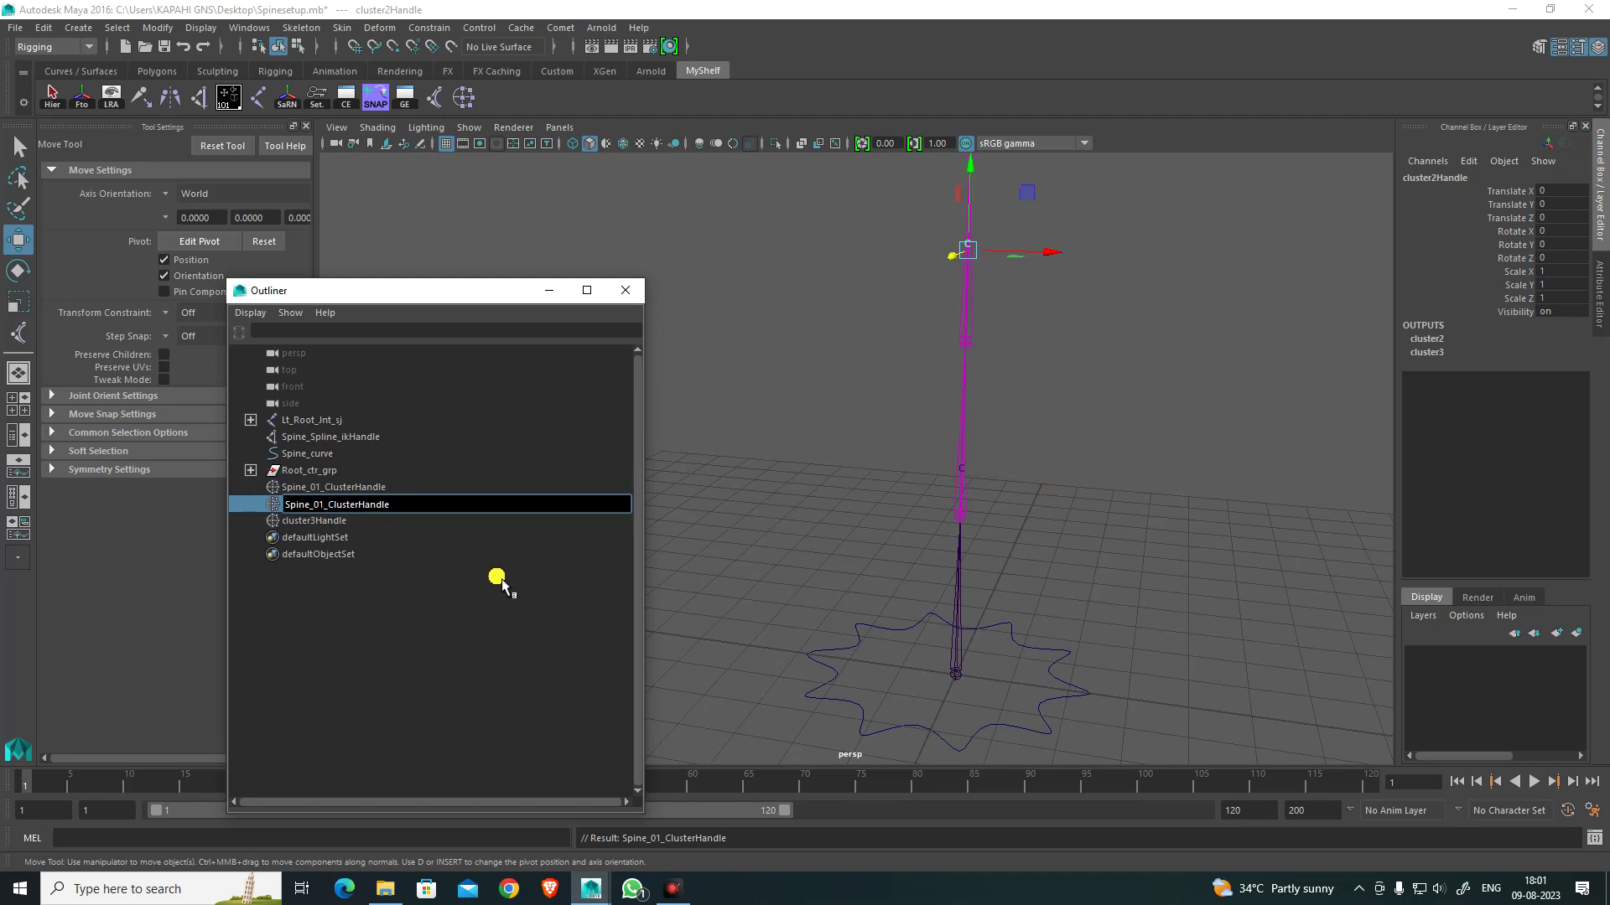
type("2")
key("Return")
double_click(337, 520)
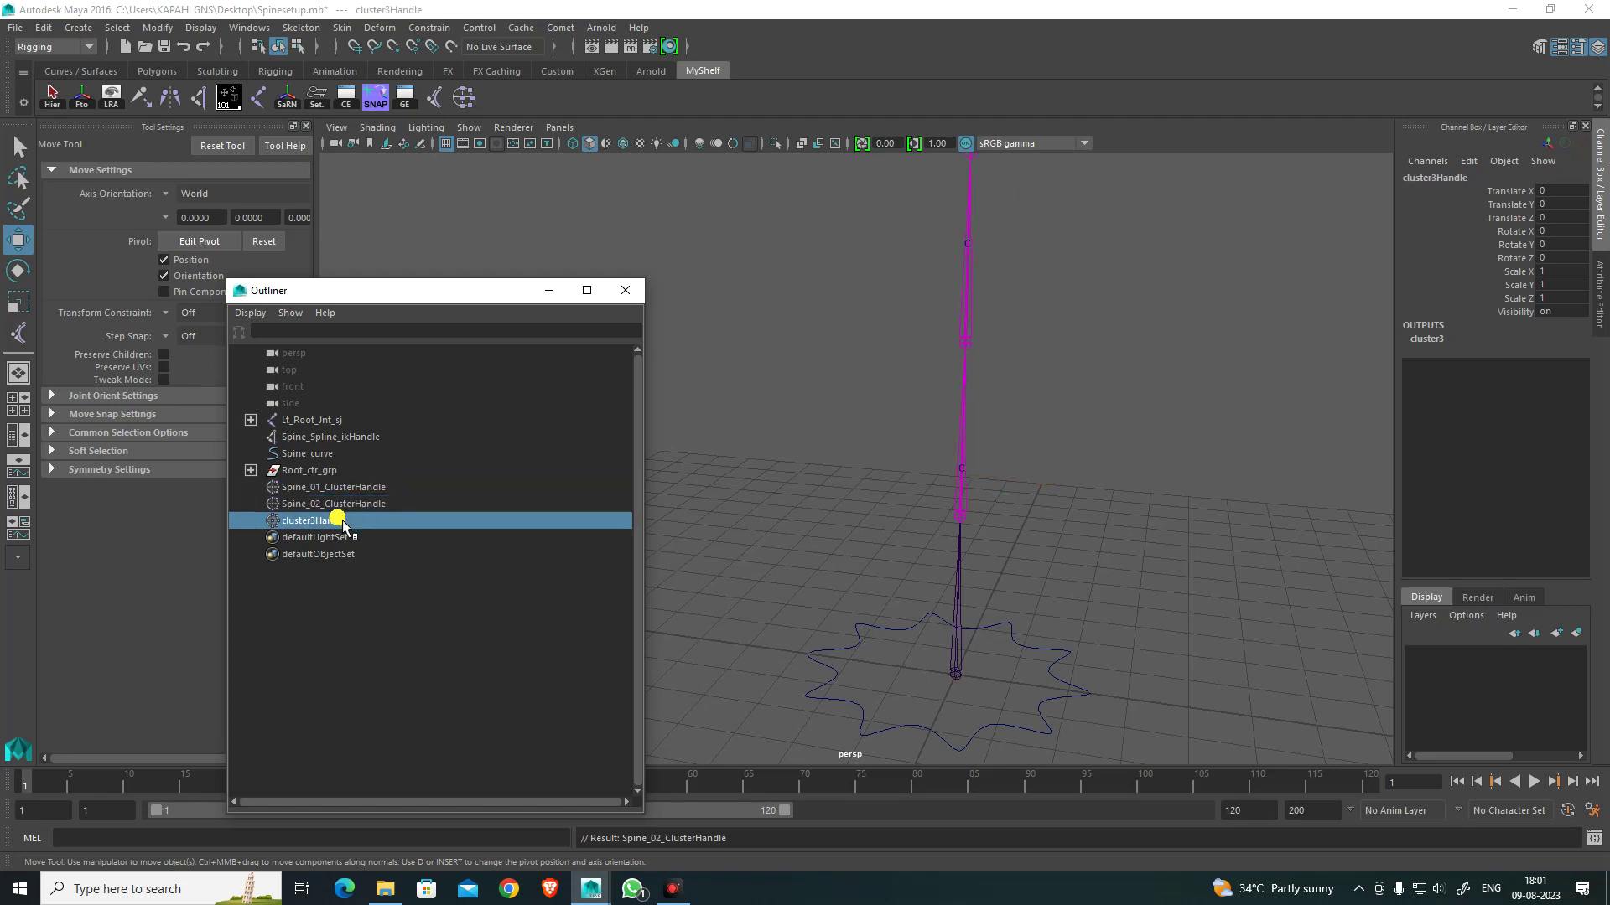
key("ctrl+v")
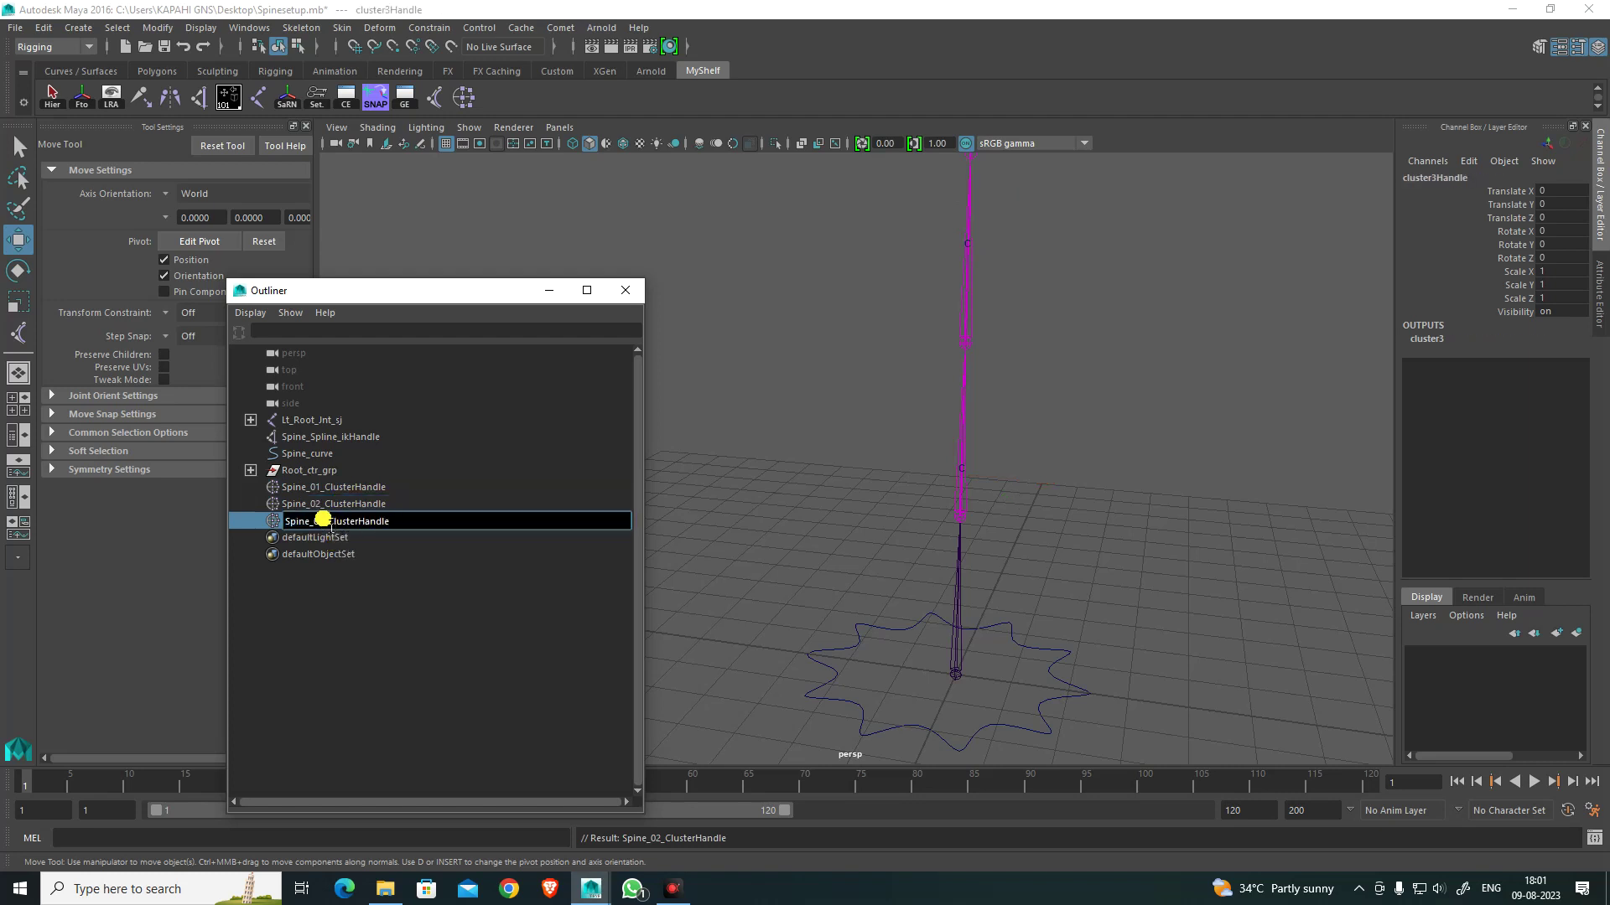
type("3")
key("Return")
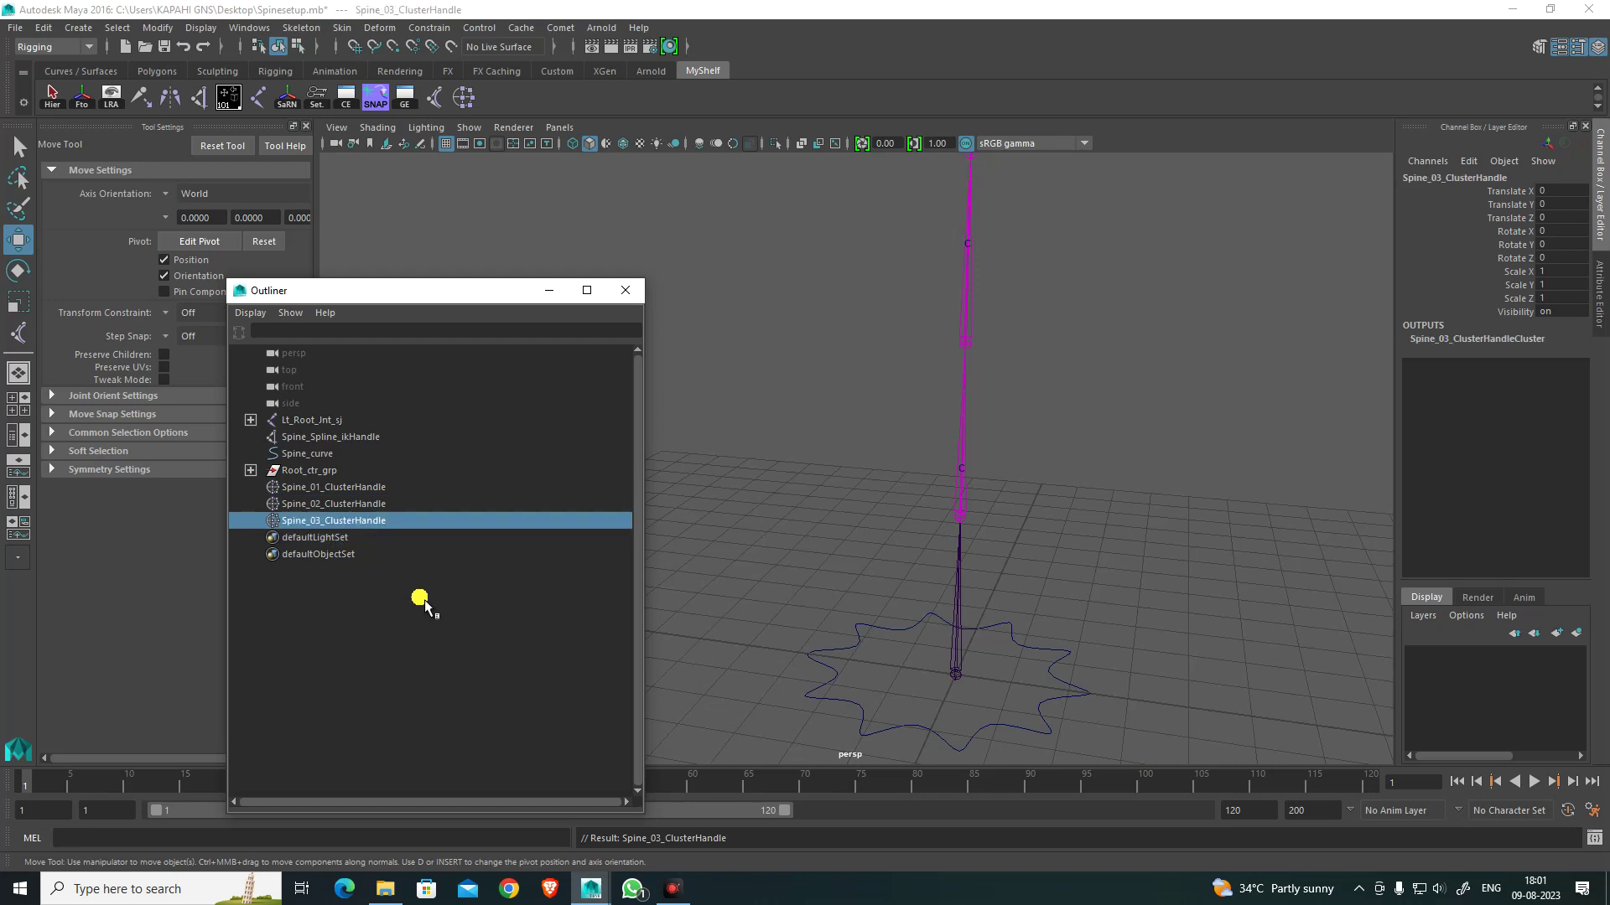
Step: Save the scene and clear the selection
scroll(1211, 505, "down", 5)
left_click_drag(1095, 447, 894, 536, "alt")
key("ctrl+s")
left_click(1047, 490)
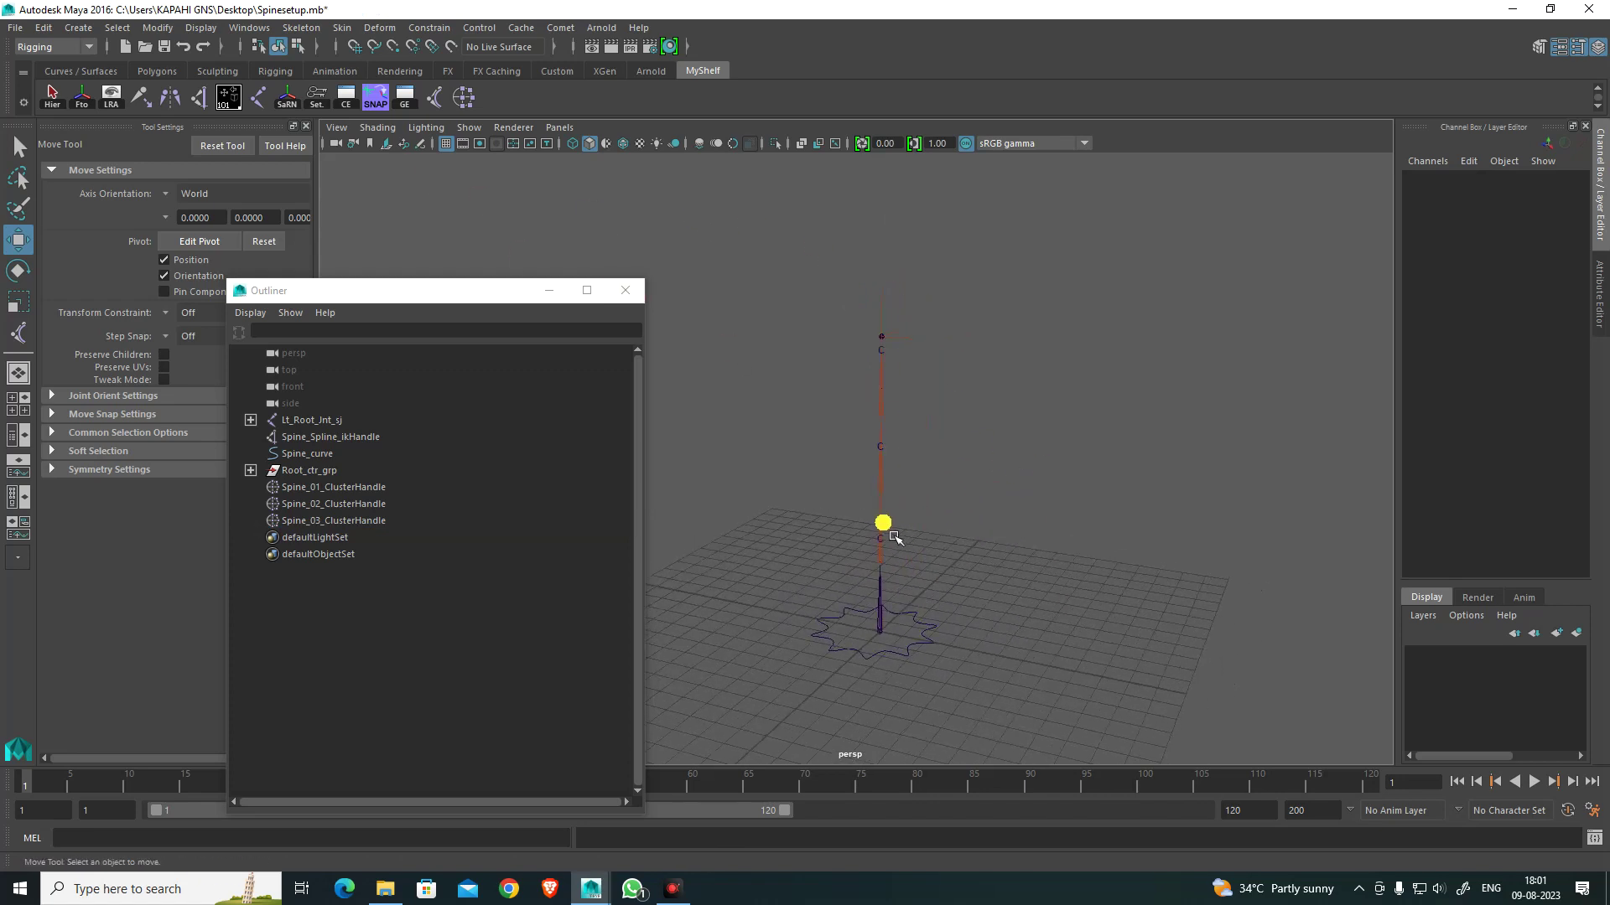
Step: Create a NURBS circle at the origin and scale up its control vertices to nearly the width of the Root_ctr curve
left_click(83, 71)
left_click(53, 97)
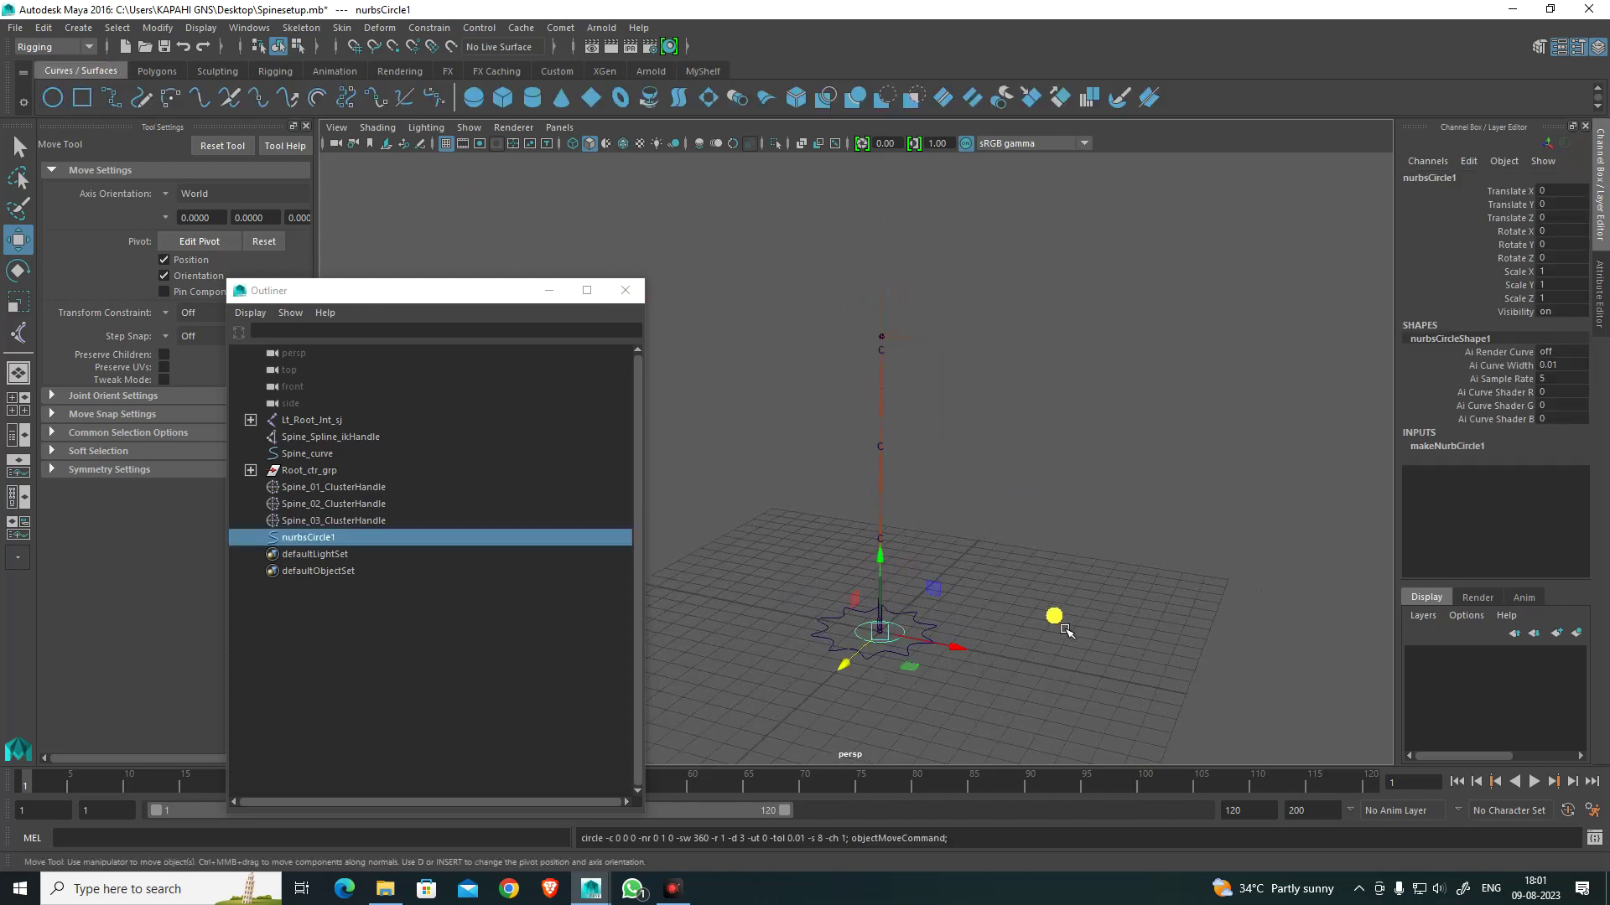
left_click_drag(1002, 678, 1013, 557, "alt")
key("F8")
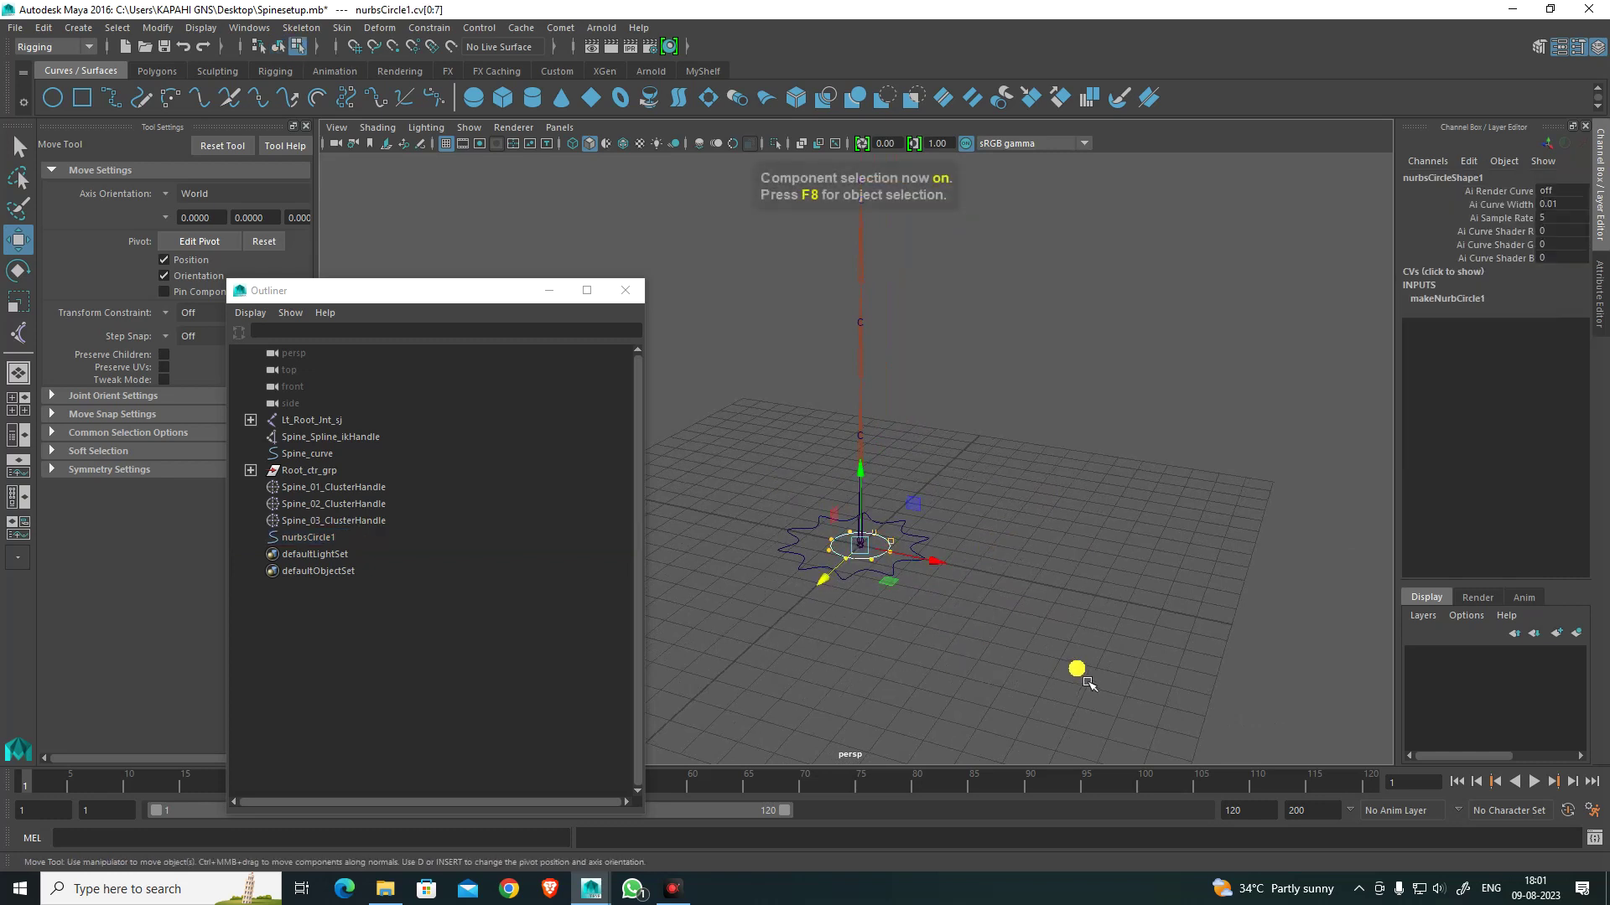
key("r")
left_click_drag(866, 546, 925, 573)
key("F8")
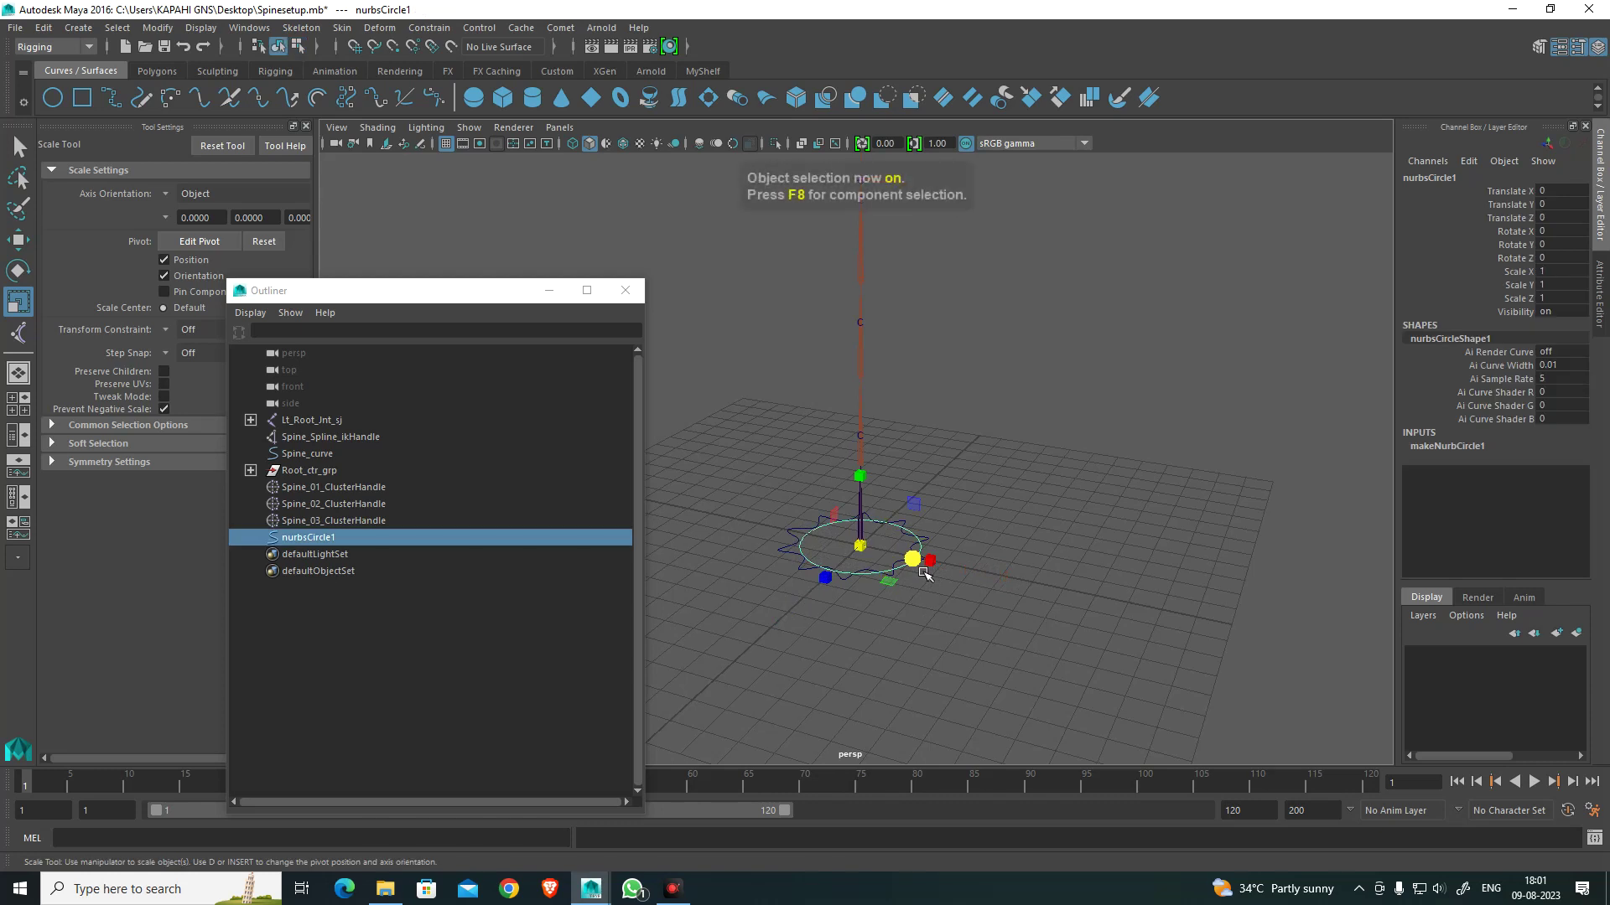
key("w")
Step: Scale up all control vertices of the Root_ctr curve until its star outline clearly surrounds the circle
left_click(933, 615)
left_click(972, 591)
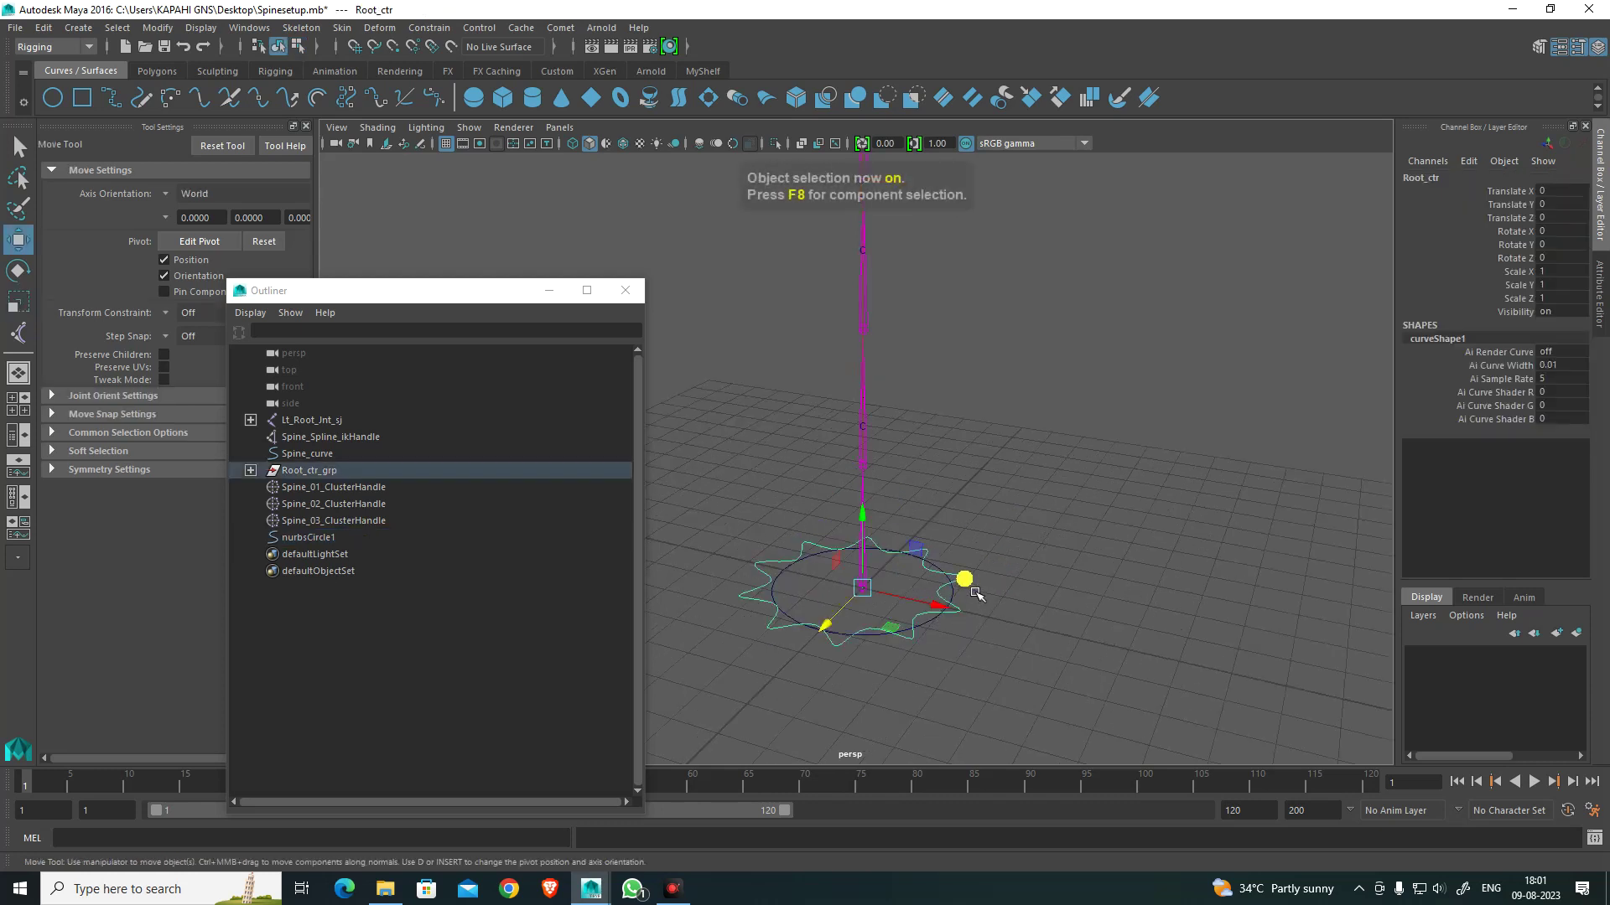
key("F8")
scroll(809, 534, "down", 3)
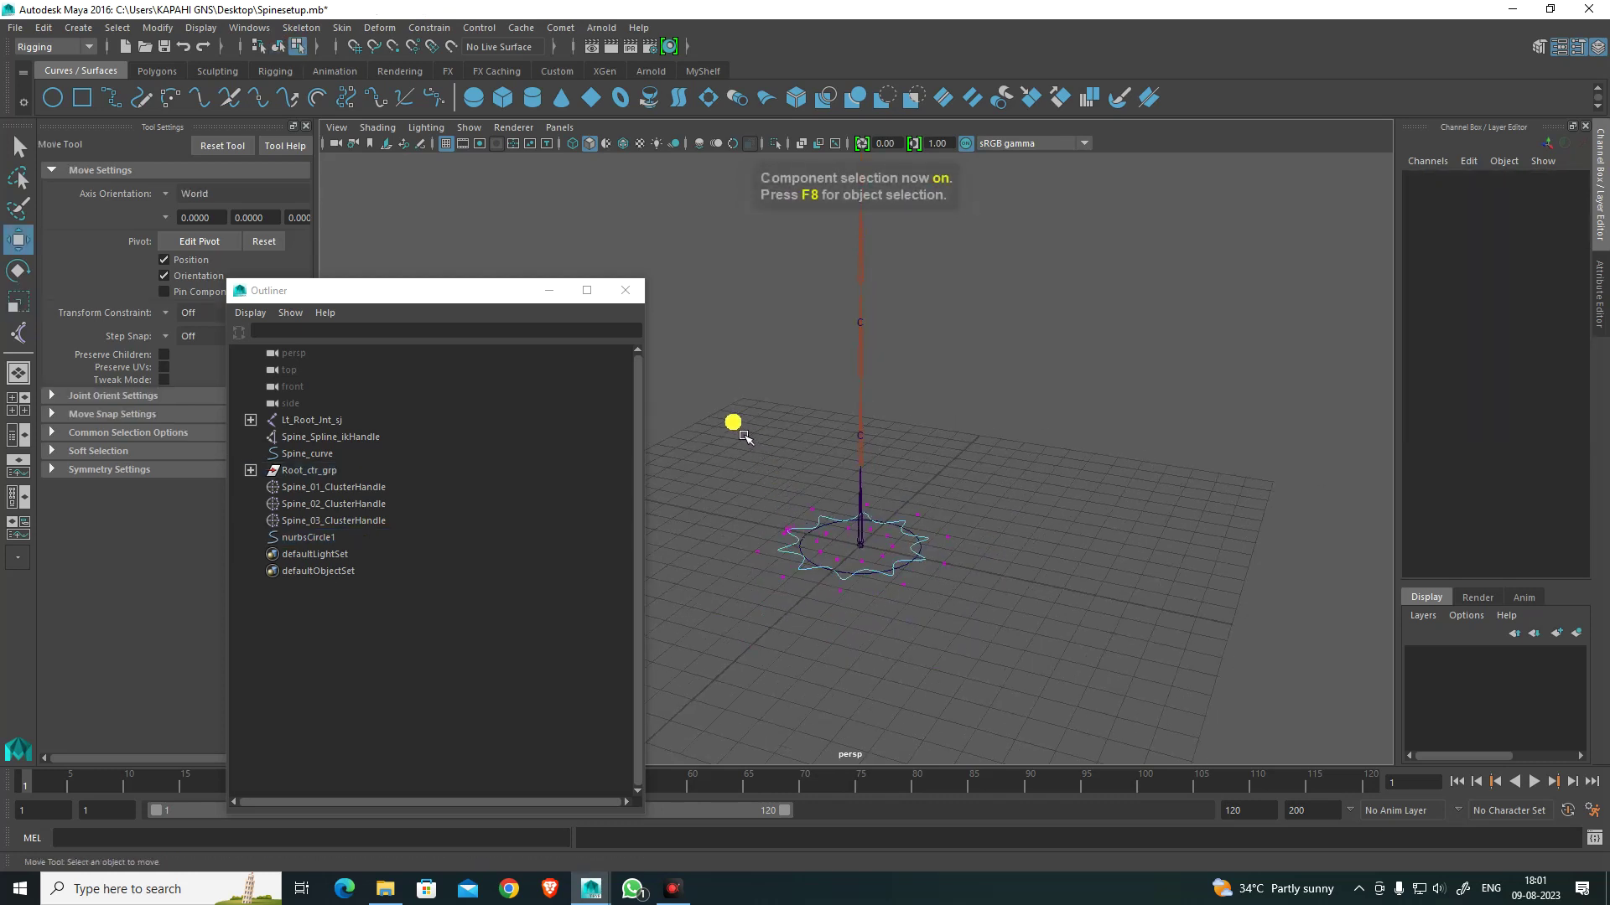
left_click_drag(743, 436, 1142, 681)
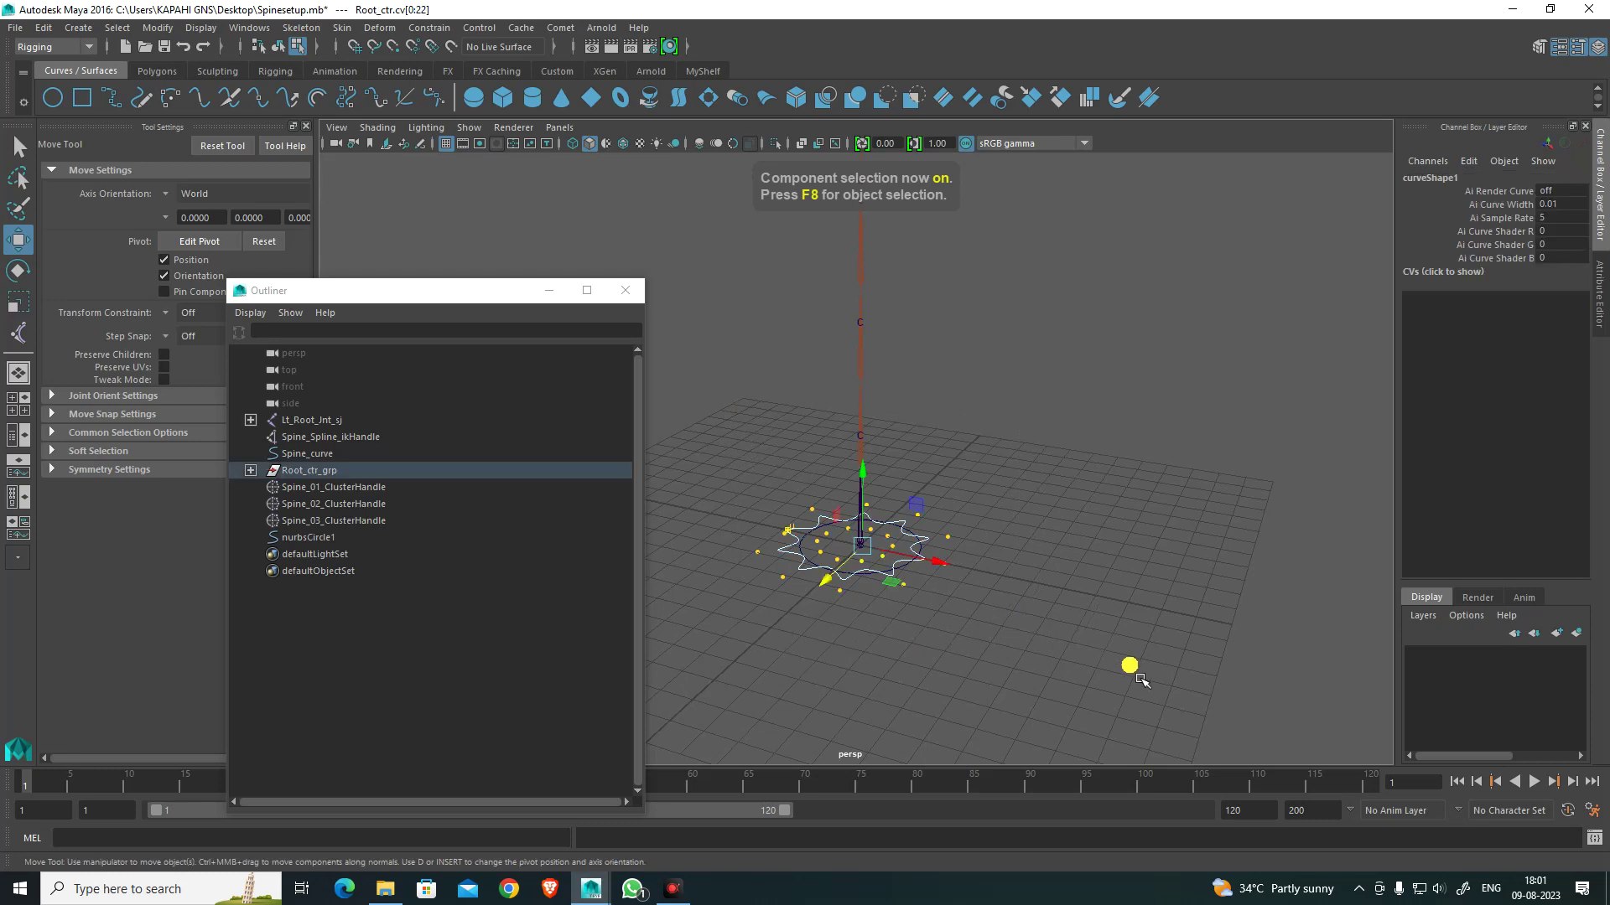
key("r")
left_click_drag(868, 555, 977, 584)
key("F8")
key("w")
left_click(1001, 624)
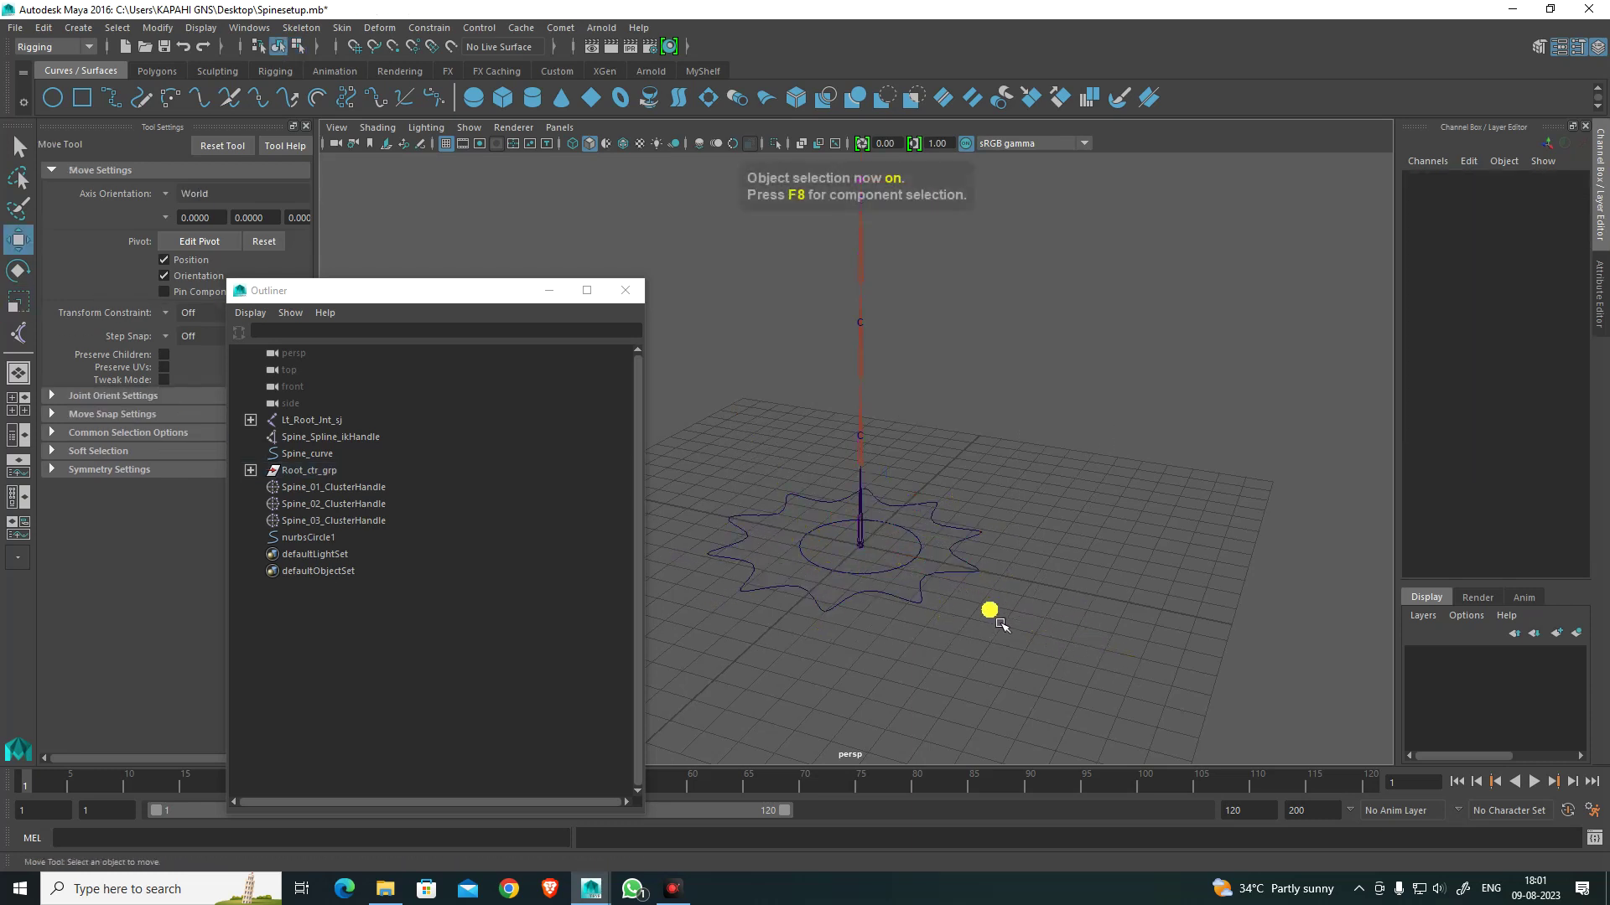
Step: Scale up the control vertices of the nurbsCircle1 curve slightly, keeping it inside the Root_ctr outline
left_click(927, 569)
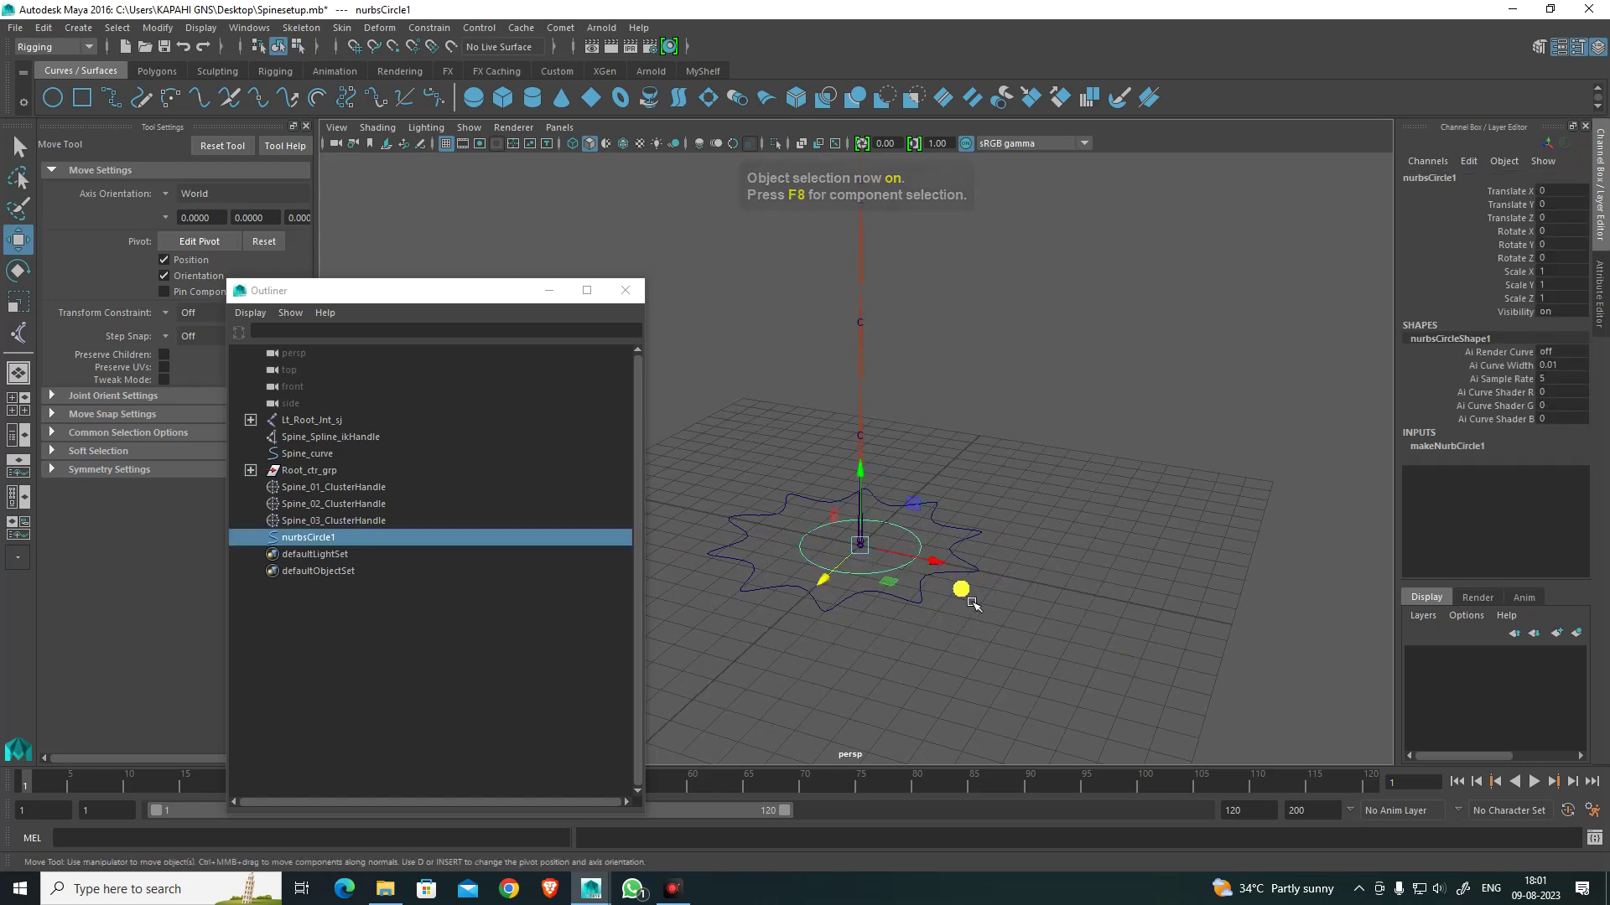
key("F8")
left_click_drag(779, 493, 980, 631)
key("r")
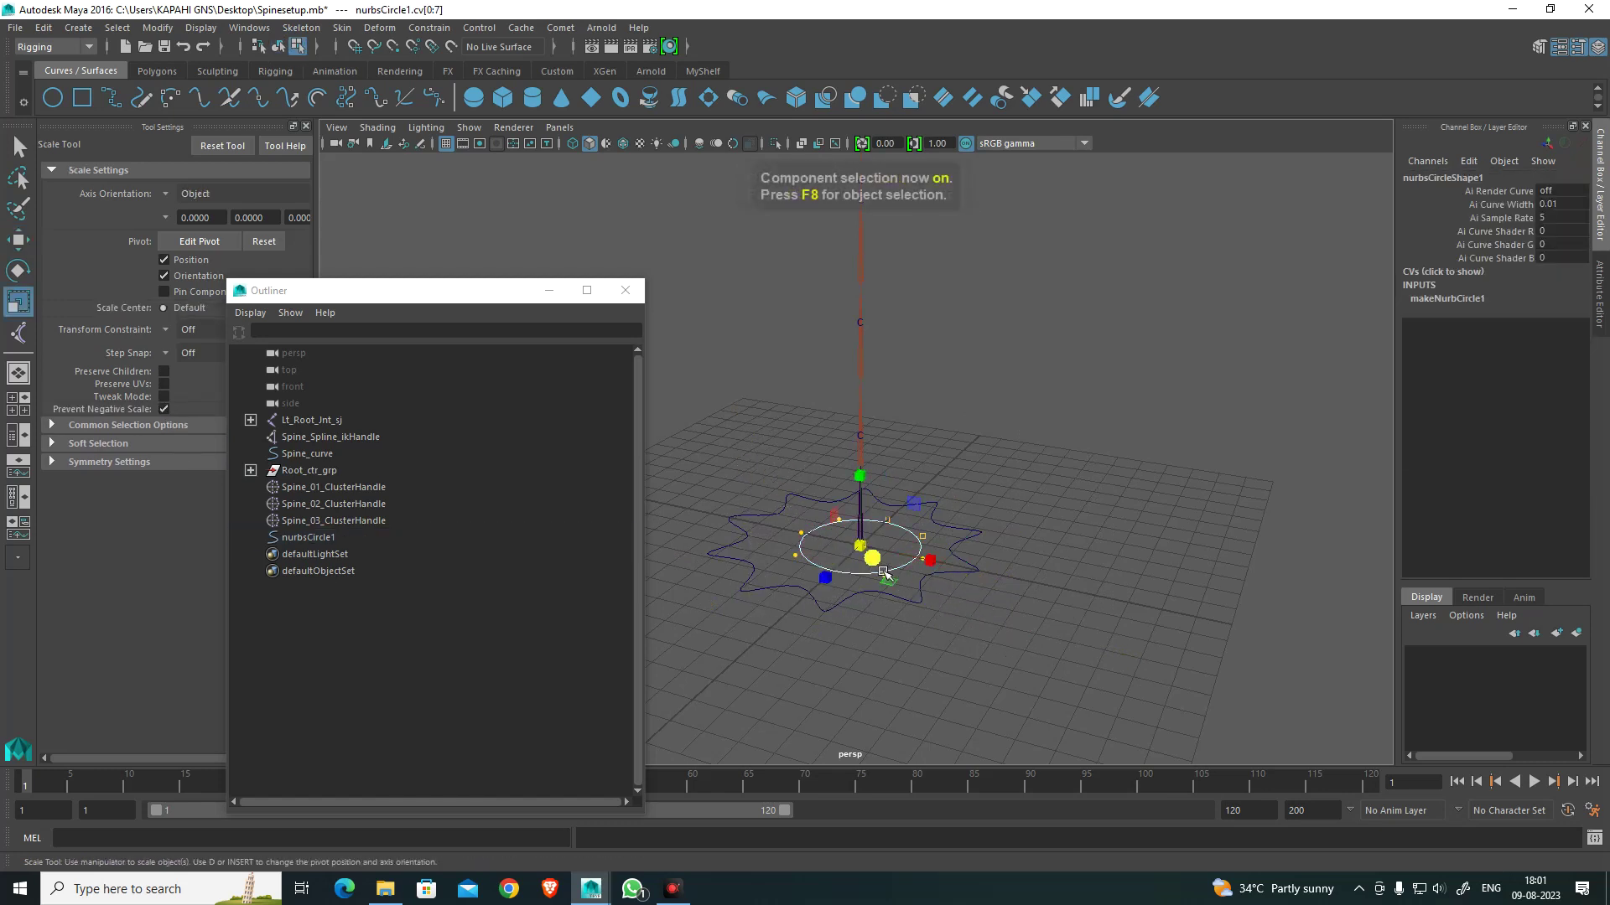
left_click_drag(861, 555, 897, 572)
key("w")
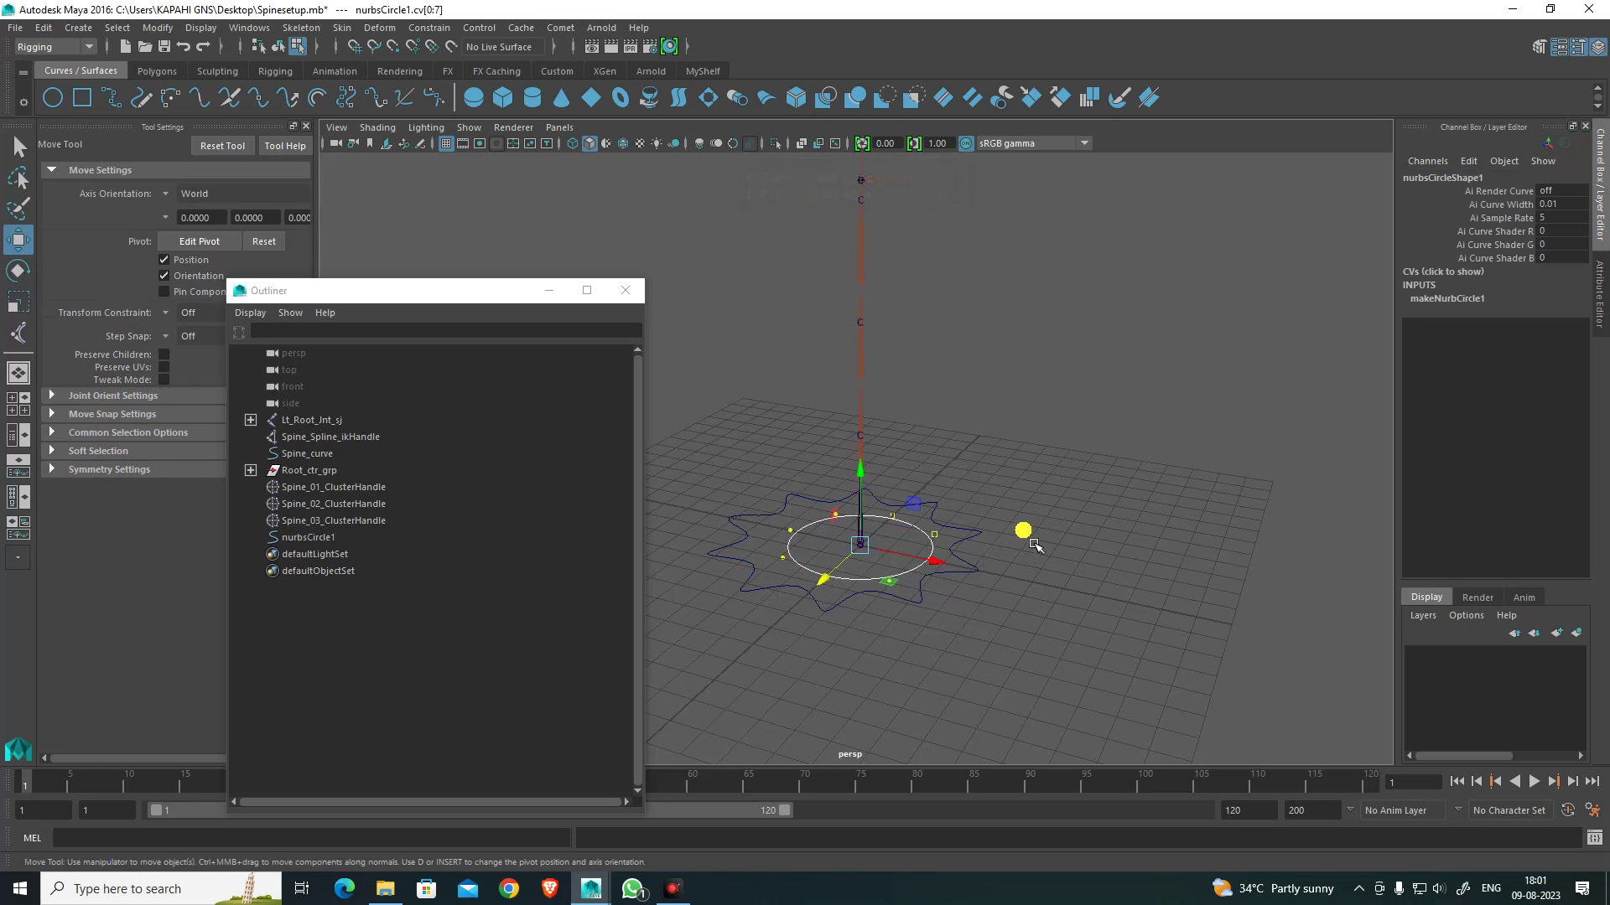
left_click(1020, 572)
key("F8")
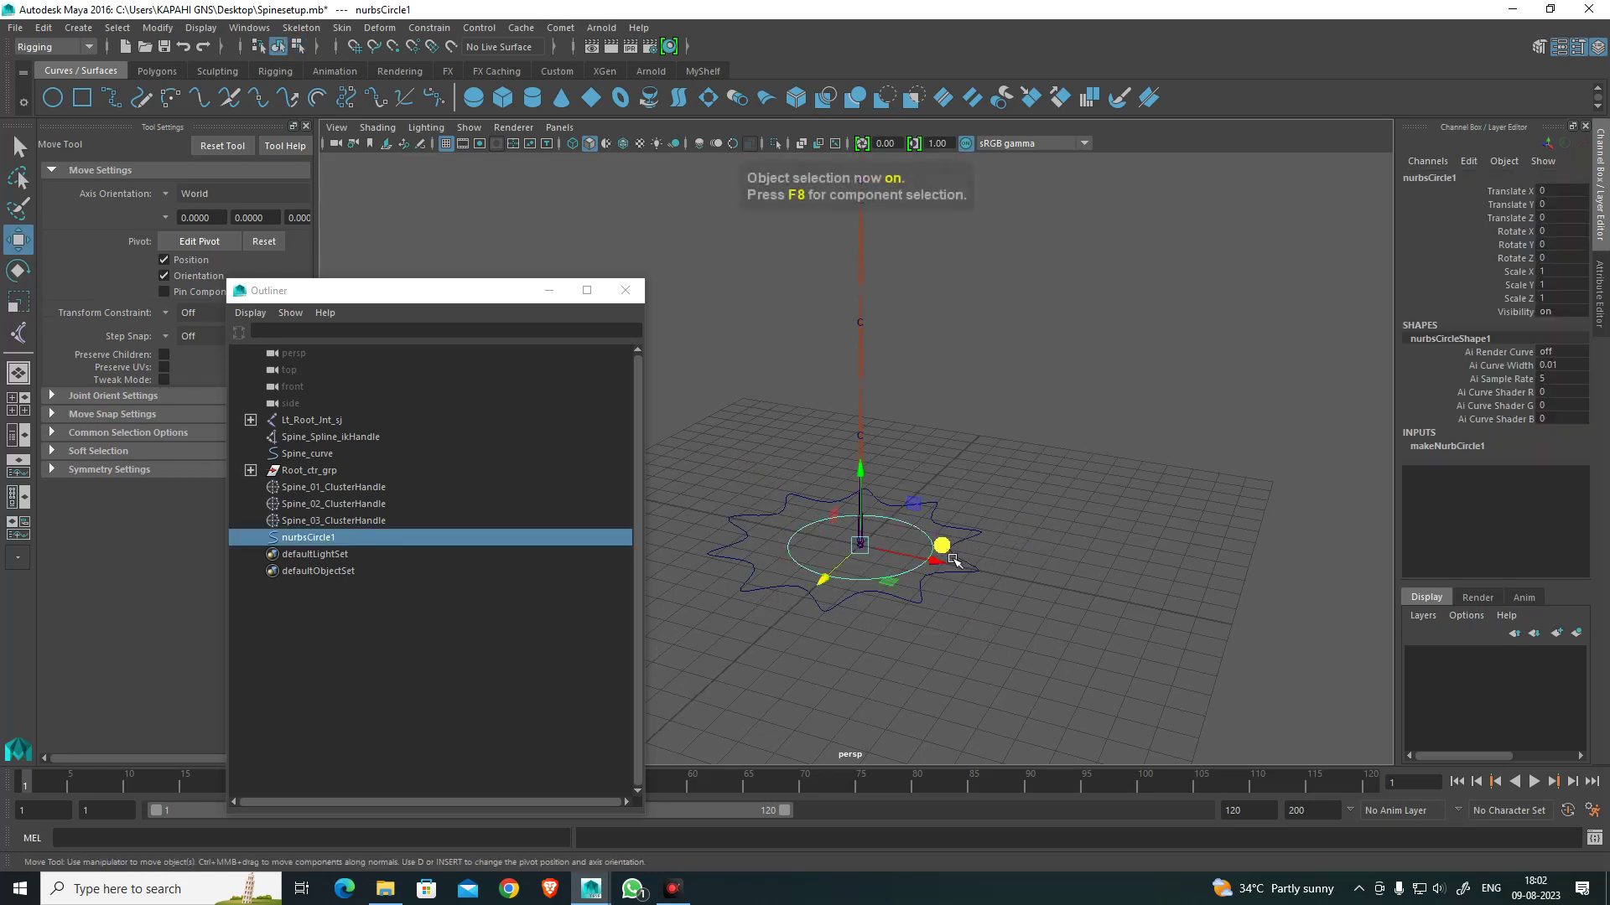
left_click(1004, 593)
Step: Enable drawing overrides in the display attributes of the Root_ctr transform
left_click_drag(972, 553, 1050, 538, "alt")
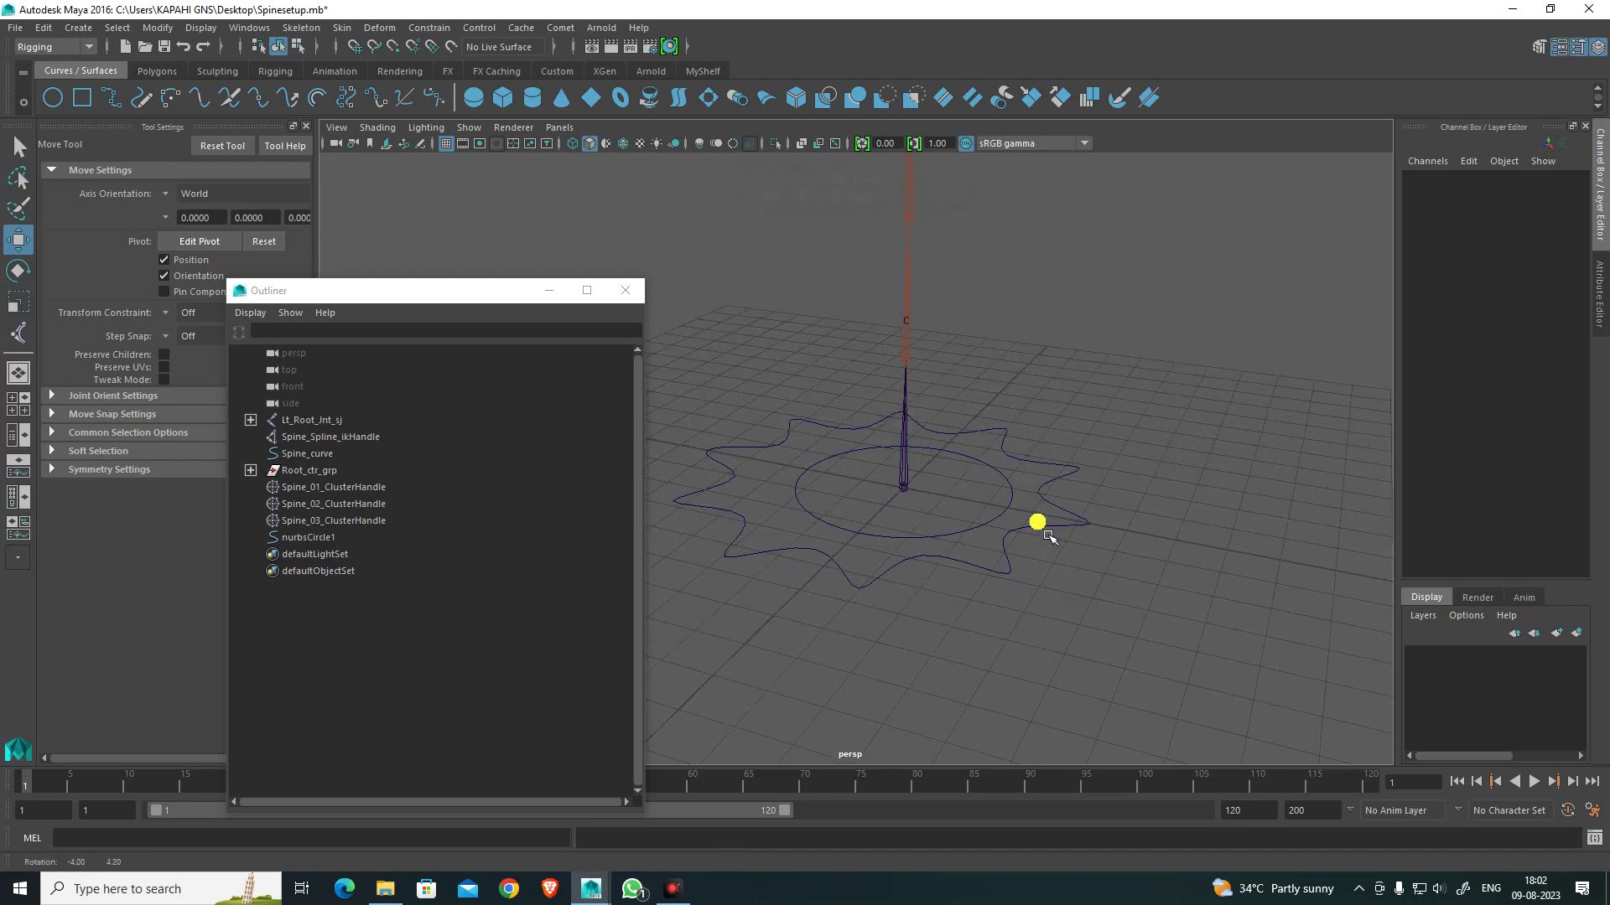
left_click(1066, 524)
left_click_drag(1127, 570, 1081, 539, "alt")
left_click(1081, 539)
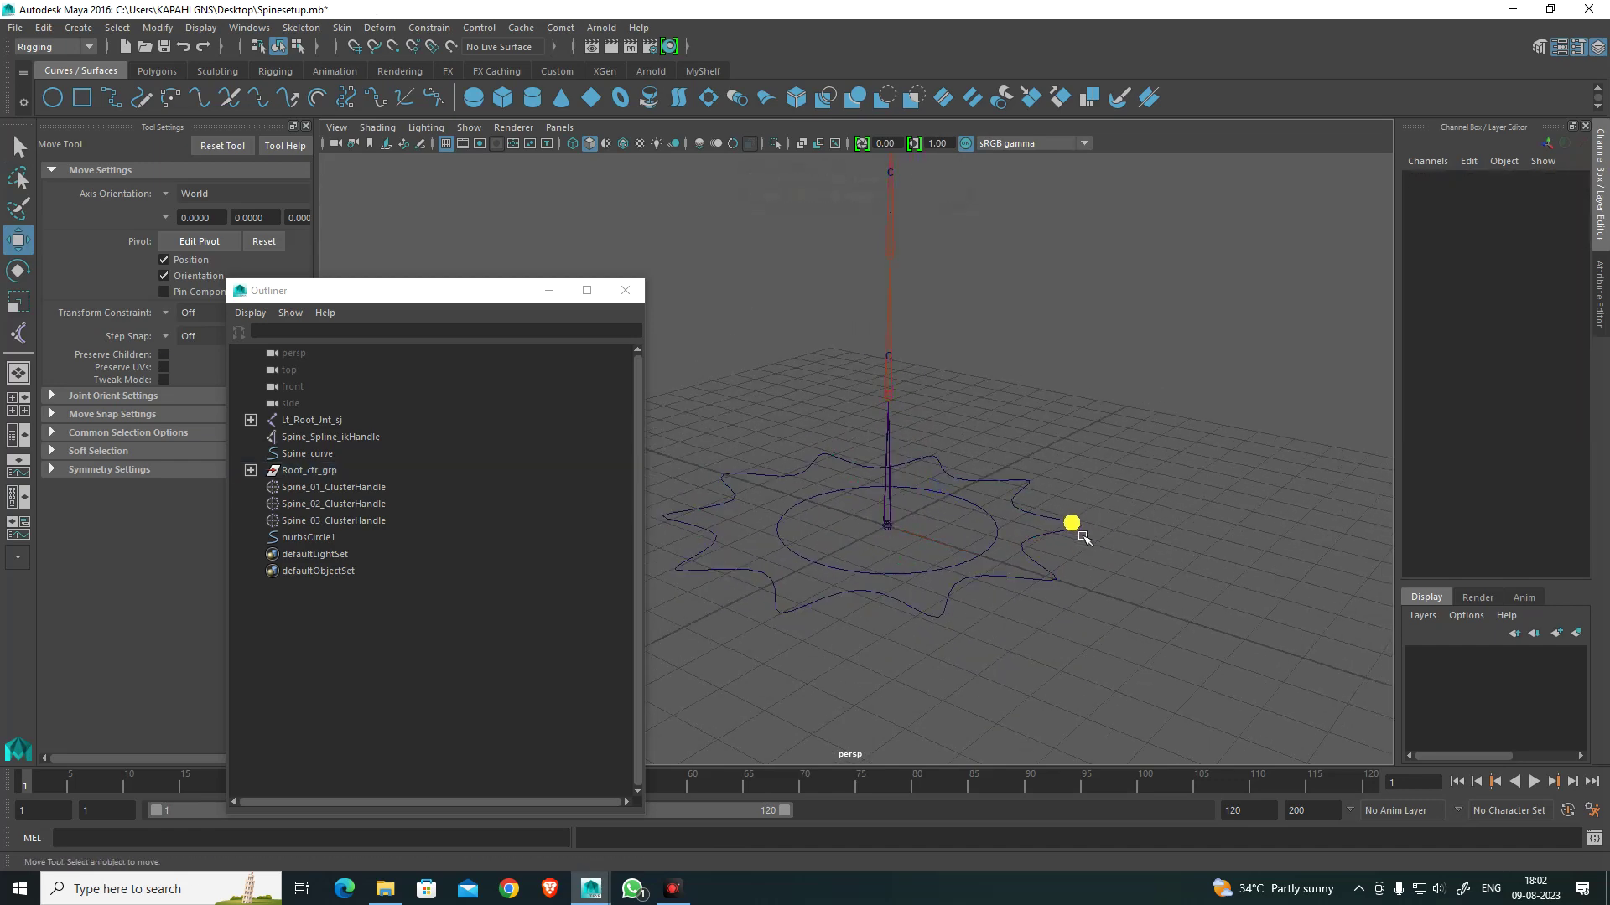
key("ctrl+z")
left_click_drag(1146, 613, 1160, 592, "alt")
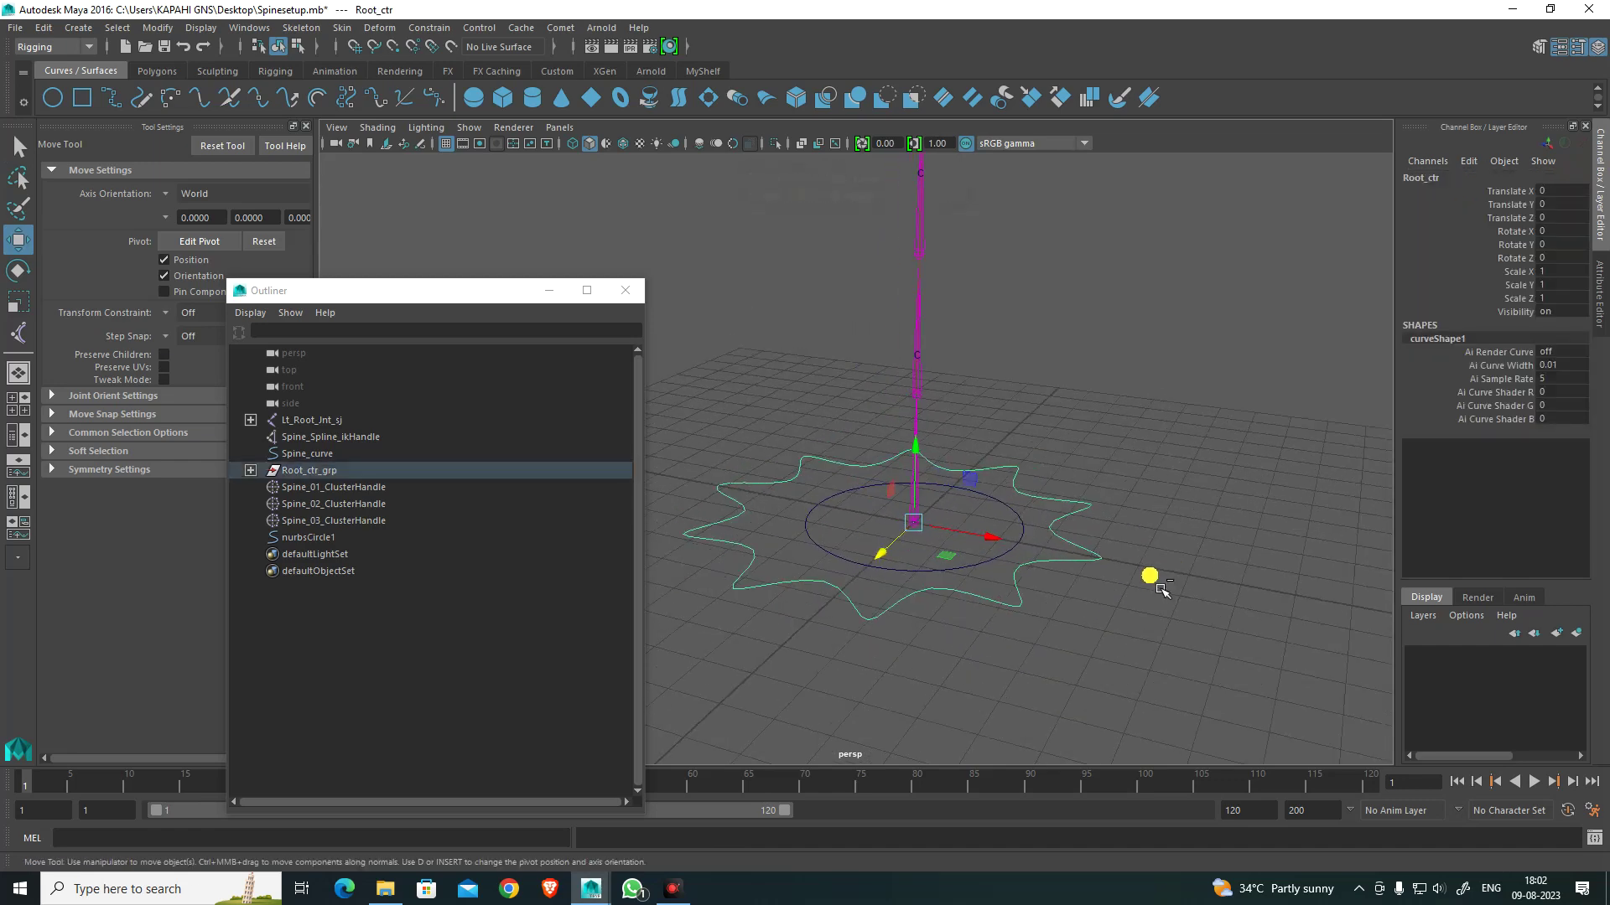
key("ctrl+a")
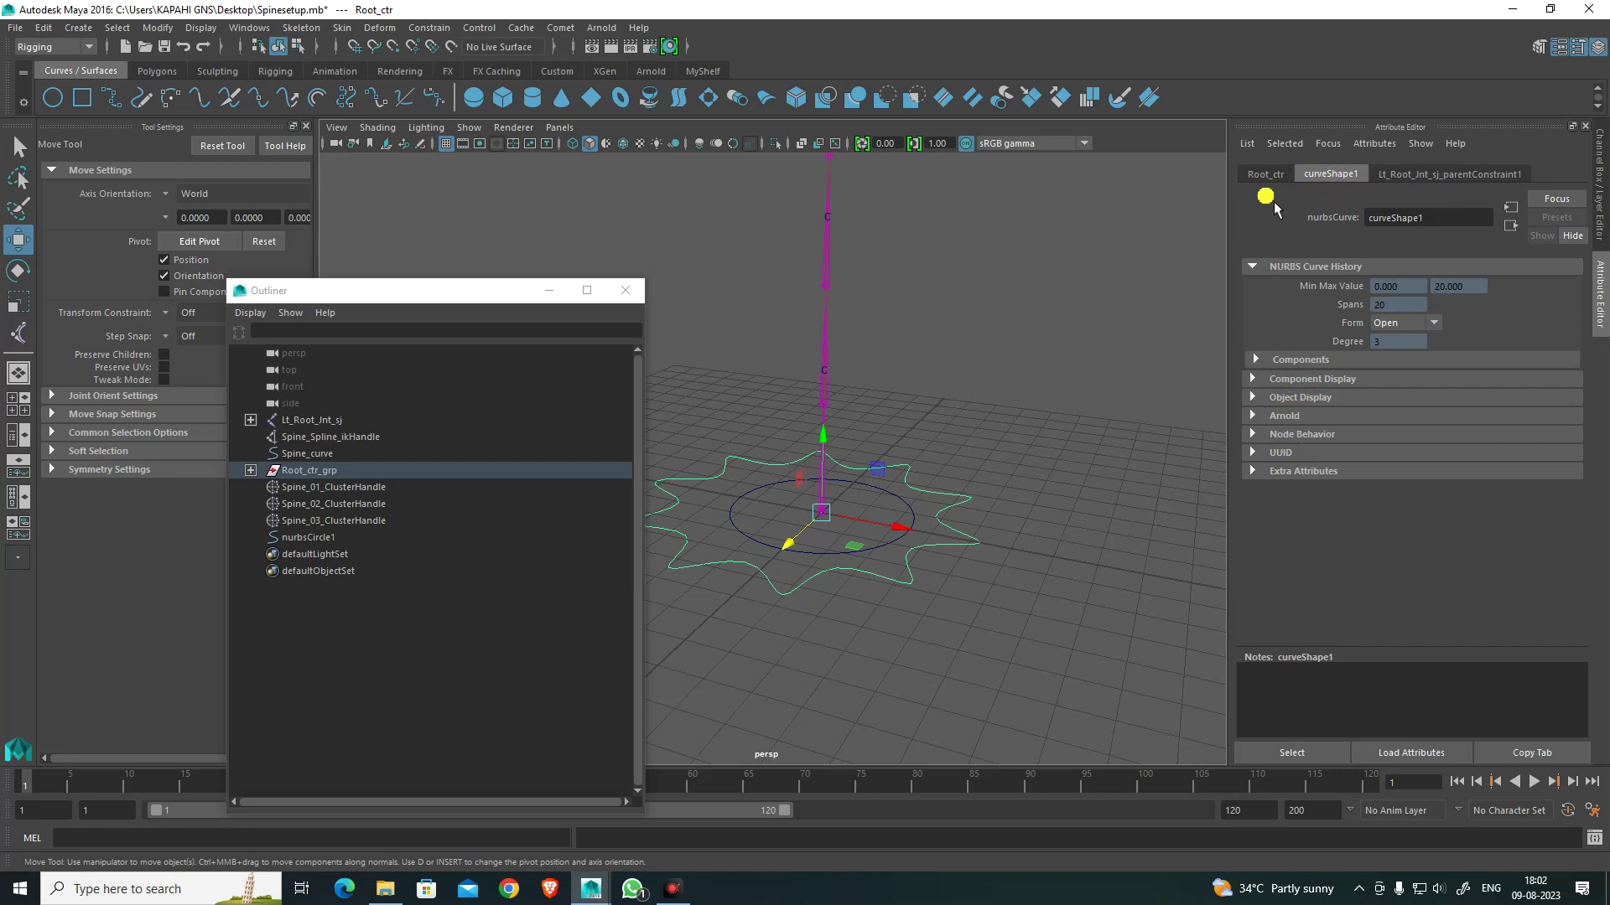
left_click(1269, 176)
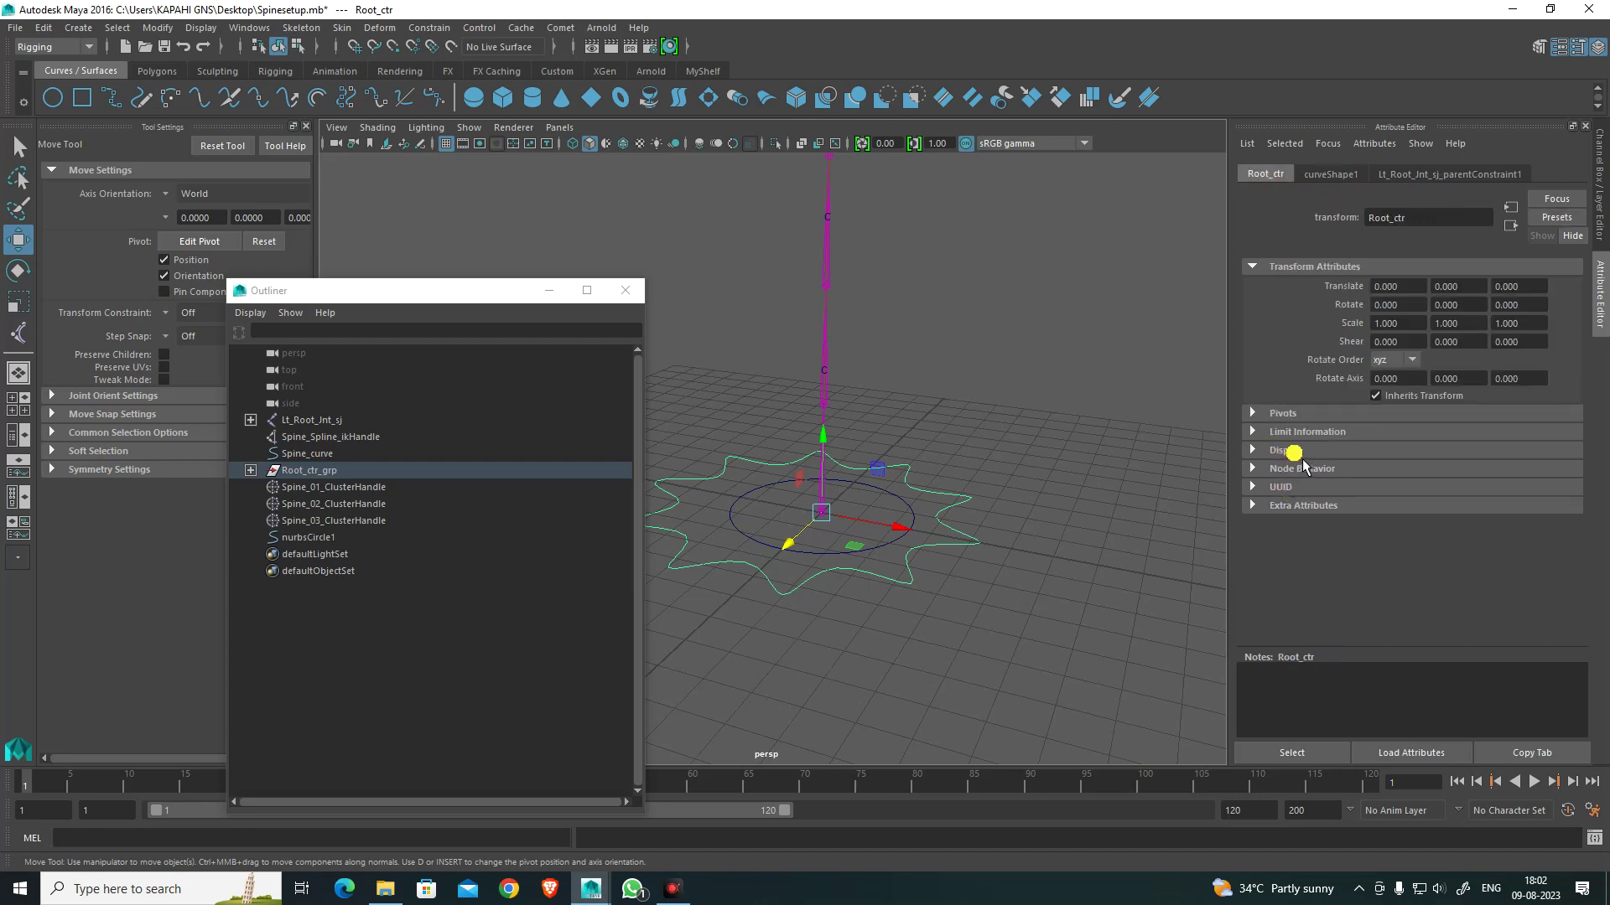
left_click(1301, 460)
scroll(1278, 570, "down", 3)
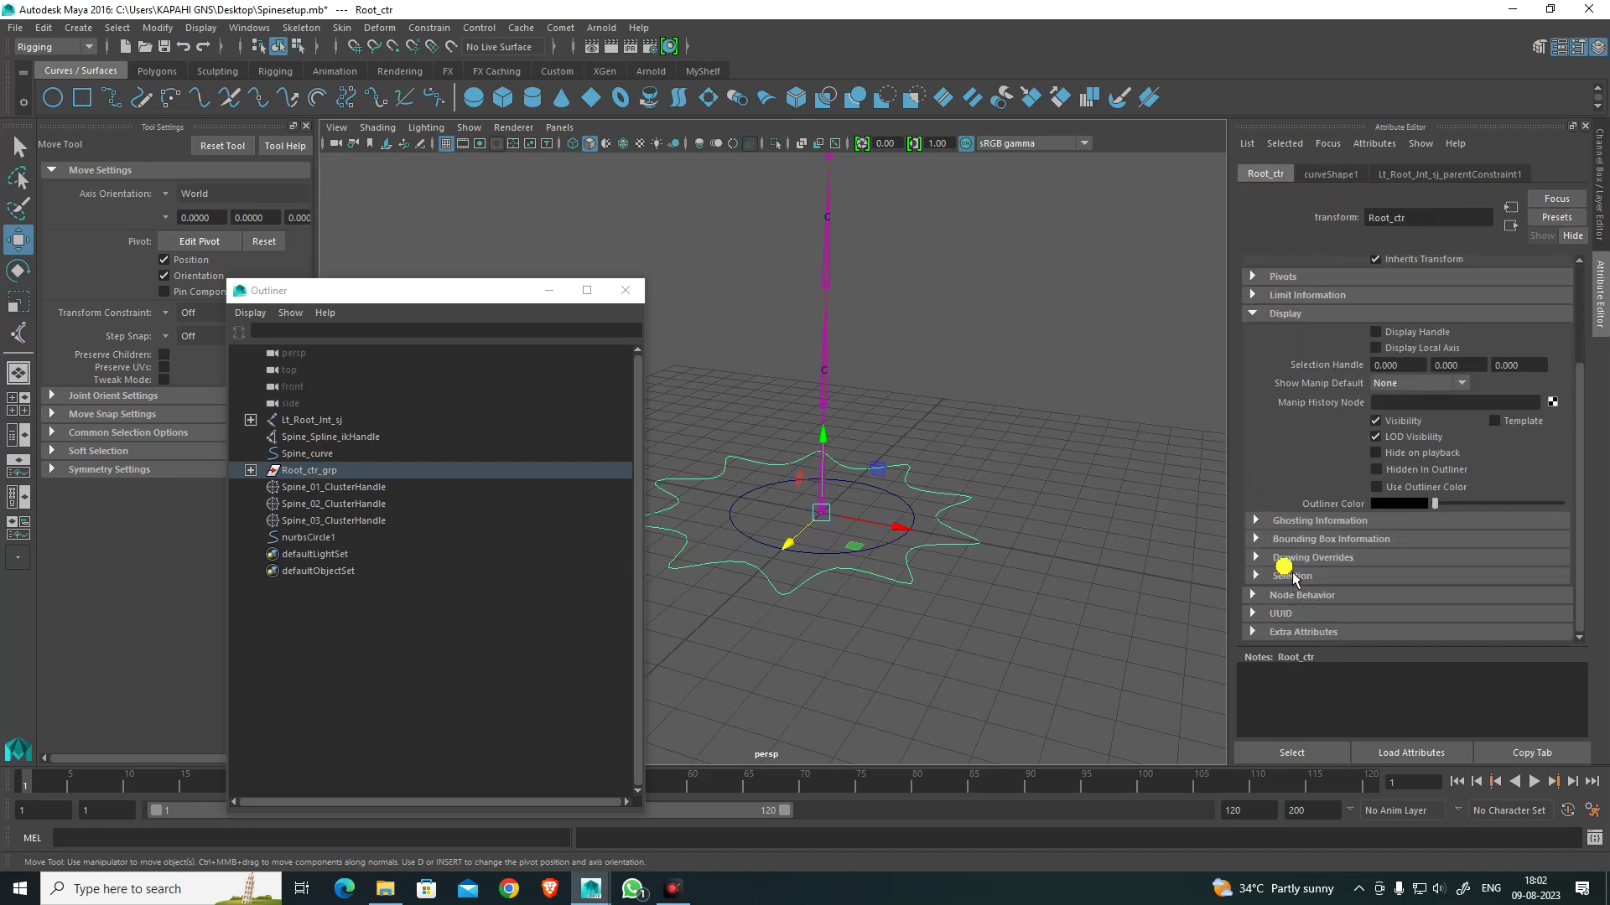
left_click(1322, 564)
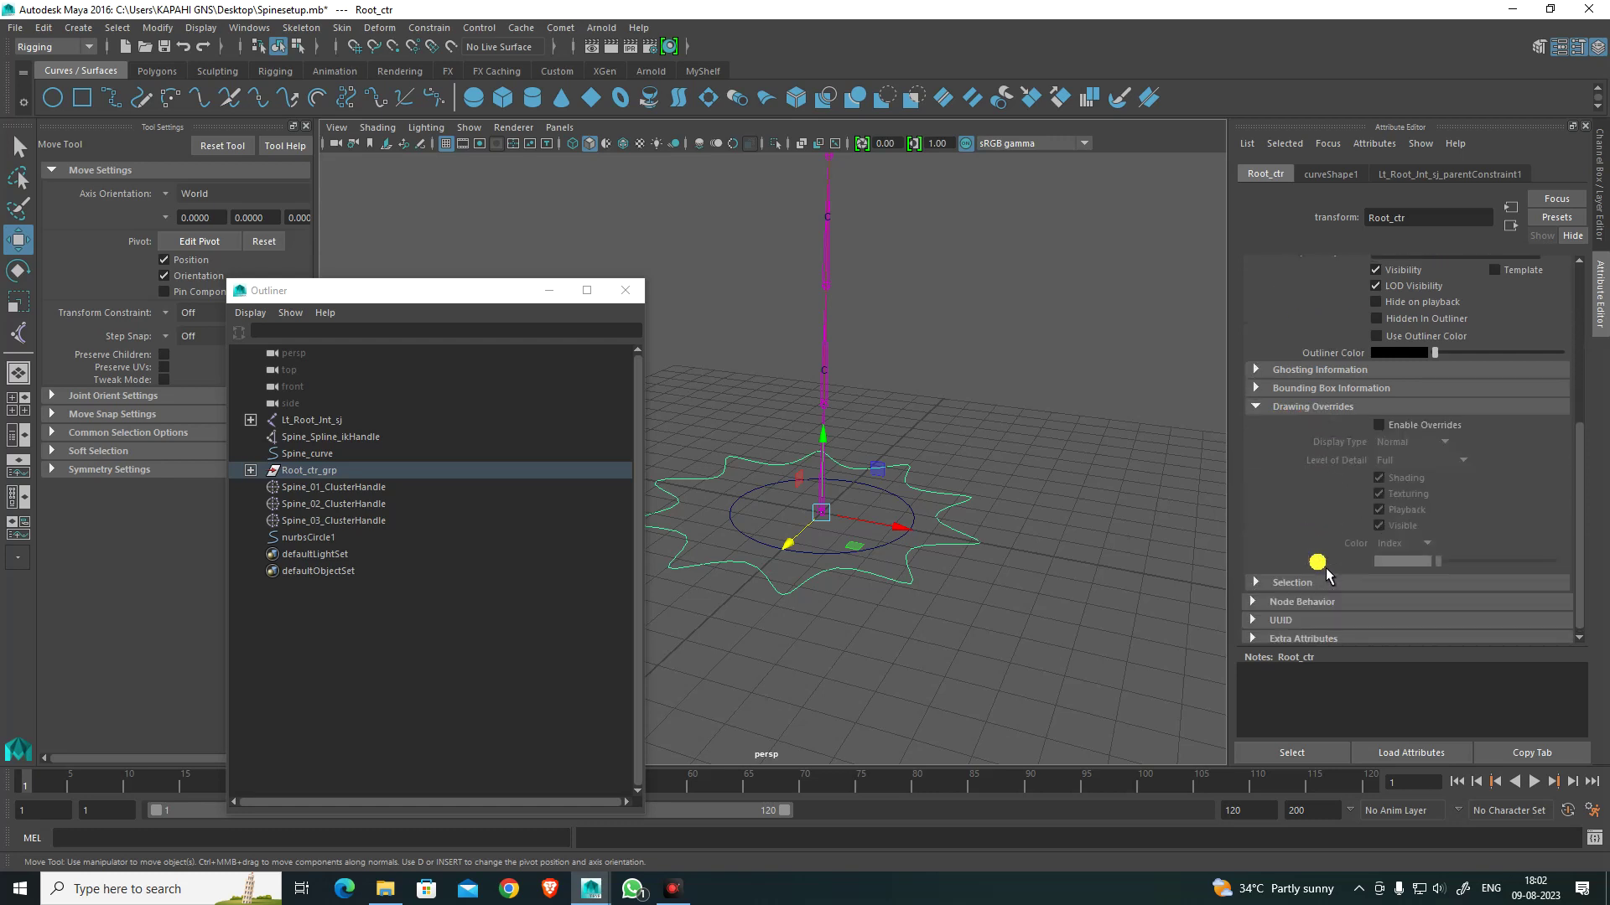
left_click(1379, 426)
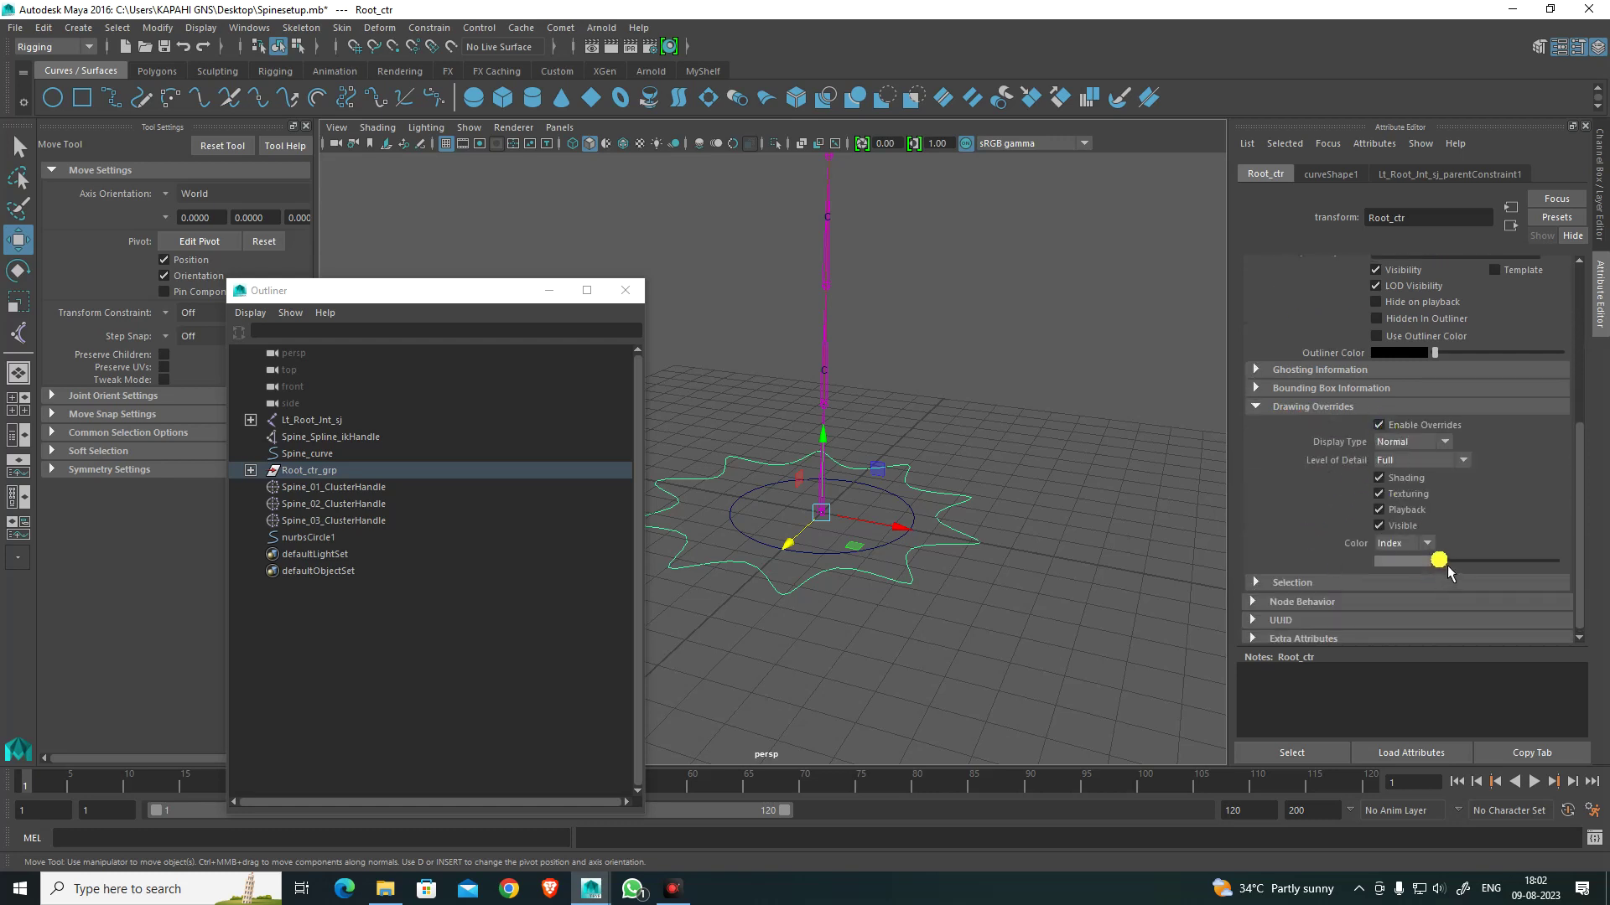
Step: Set the drawing override index color of Root_ctr to yellow and clear the selection
left_click_drag(1447, 571, 1485, 579)
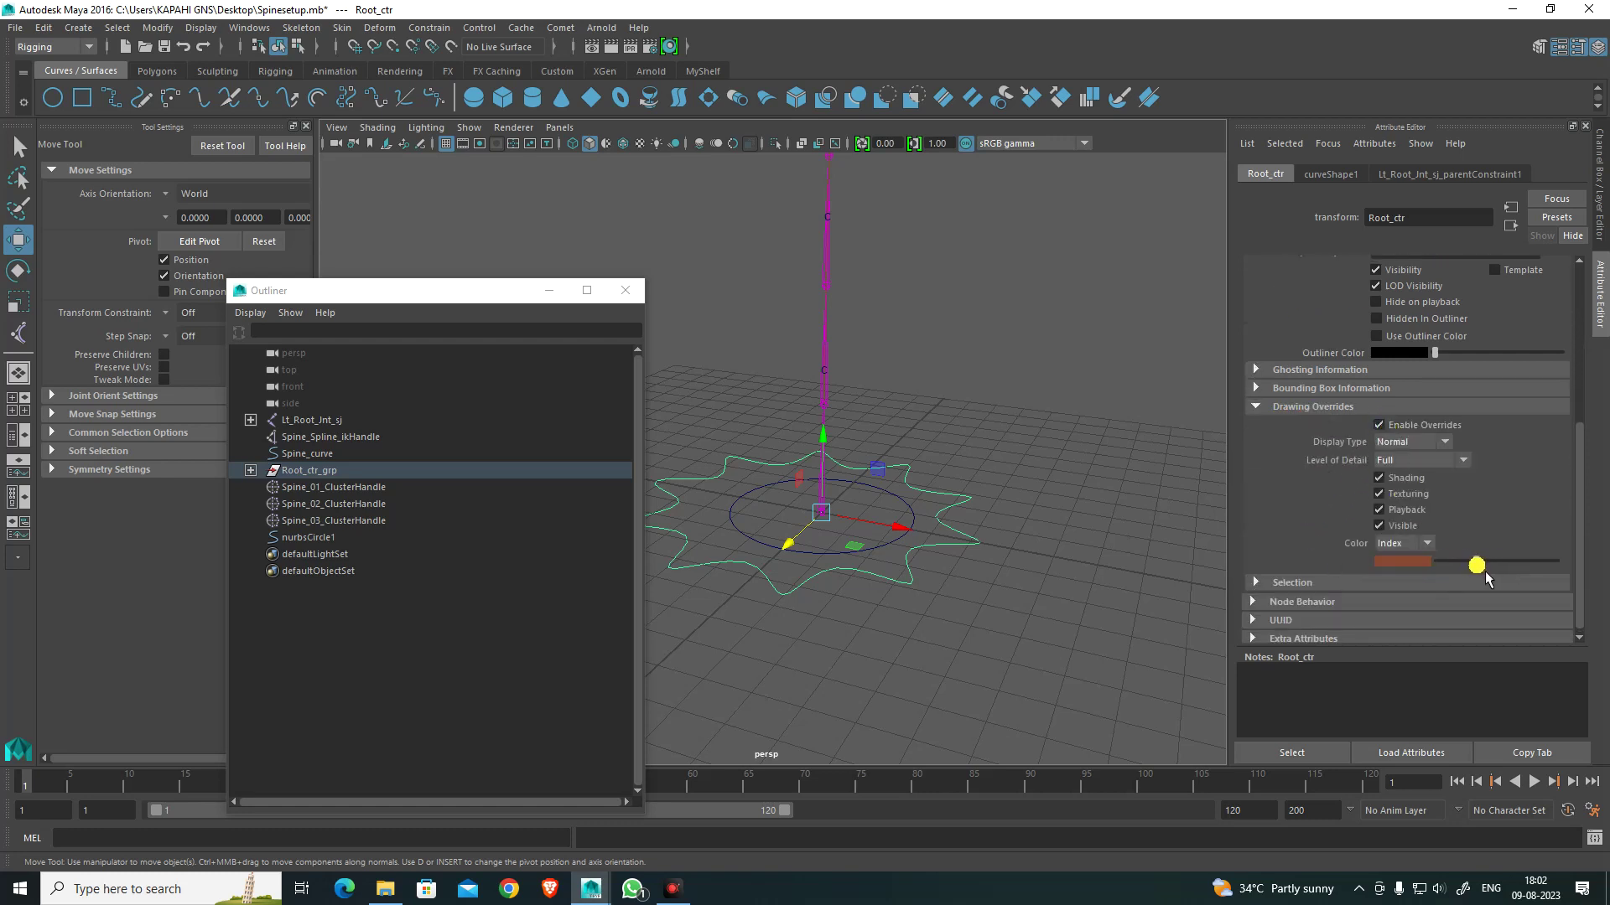
left_click(1074, 553)
left_click(976, 543)
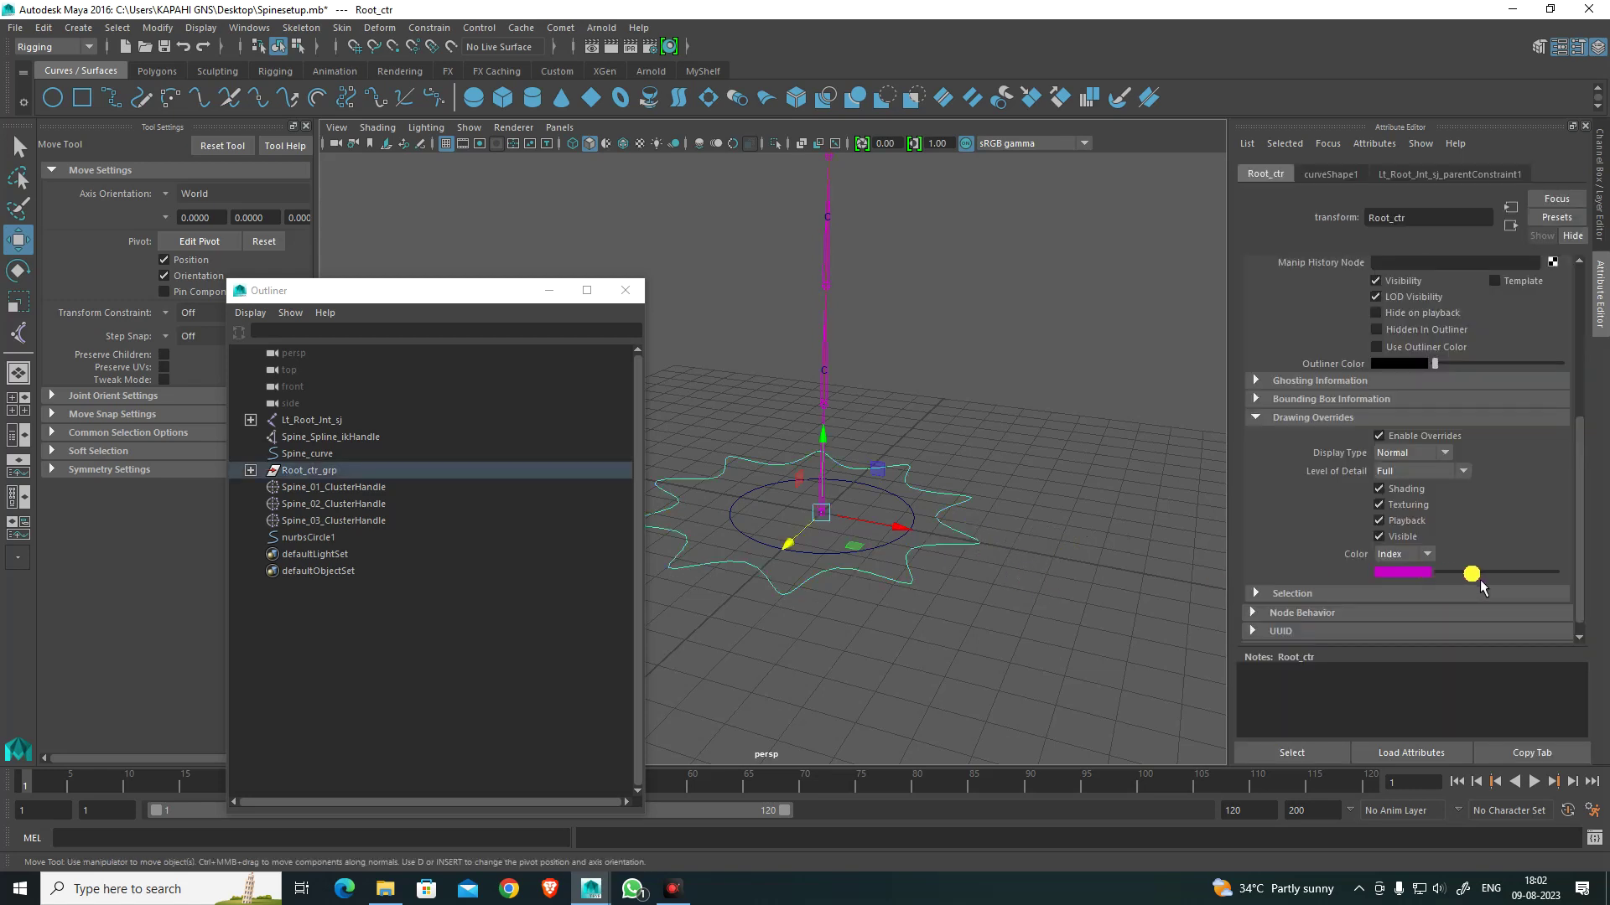
mouse_move(1481, 586)
left_mouse_down()
mouse_move(1467, 587)
mouse_move(1513, 587)
left_mouse_up()
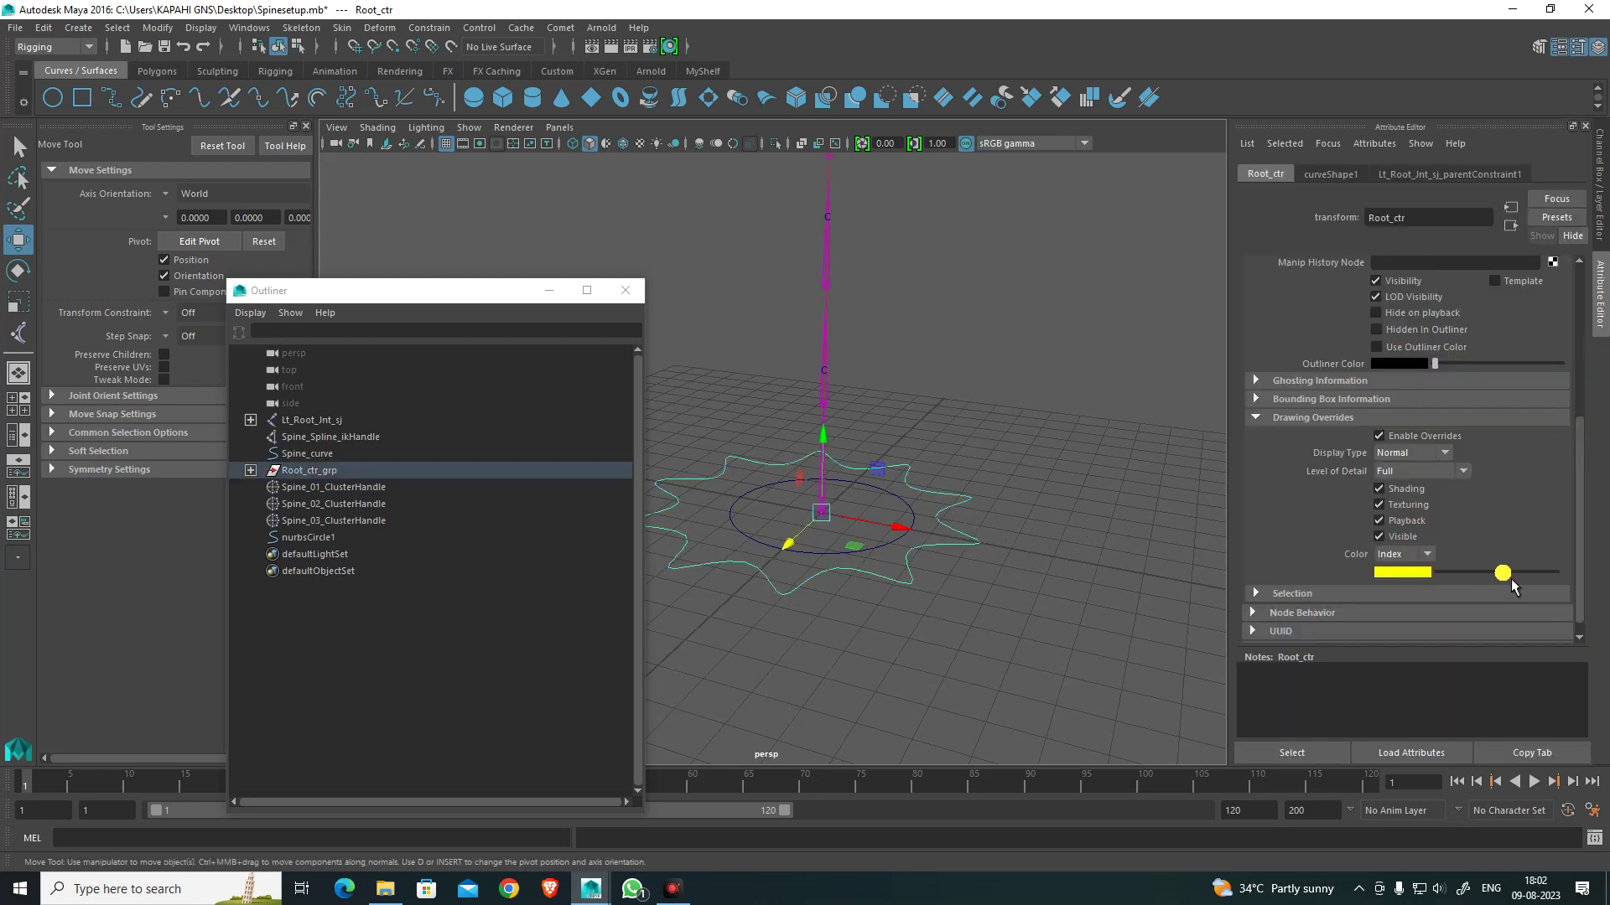
left_click(960, 587)
left_click_drag(964, 588, 1030, 534, "alt")
left_click(970, 498)
left_click_drag(1004, 476, 1006, 493, "alt")
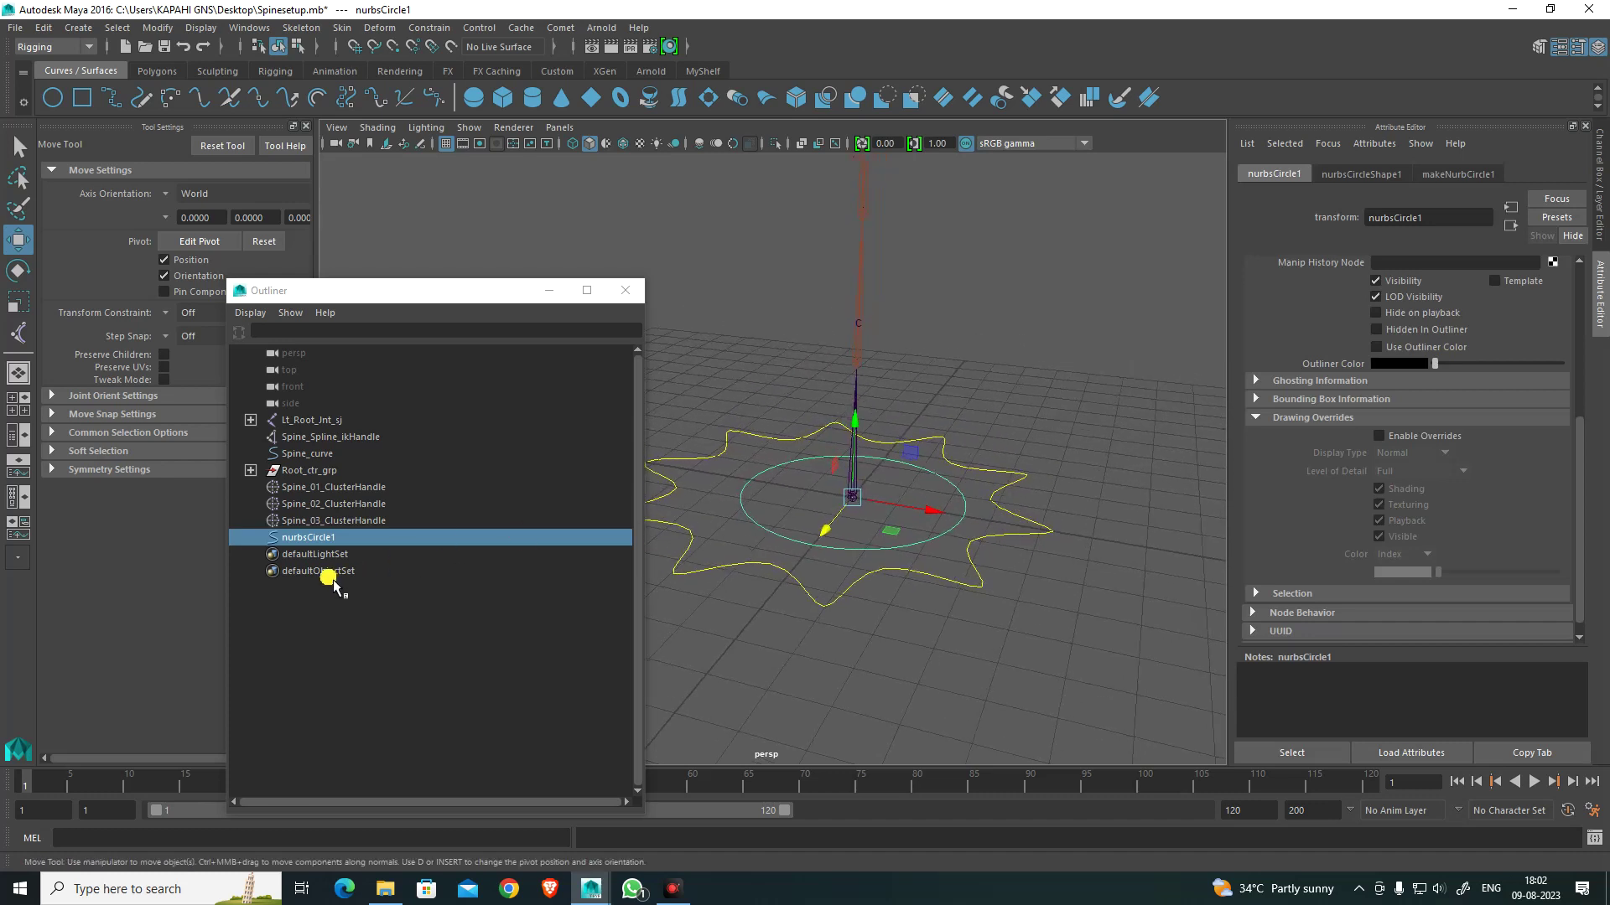
left_click(408, 542)
double_click(410, 541)
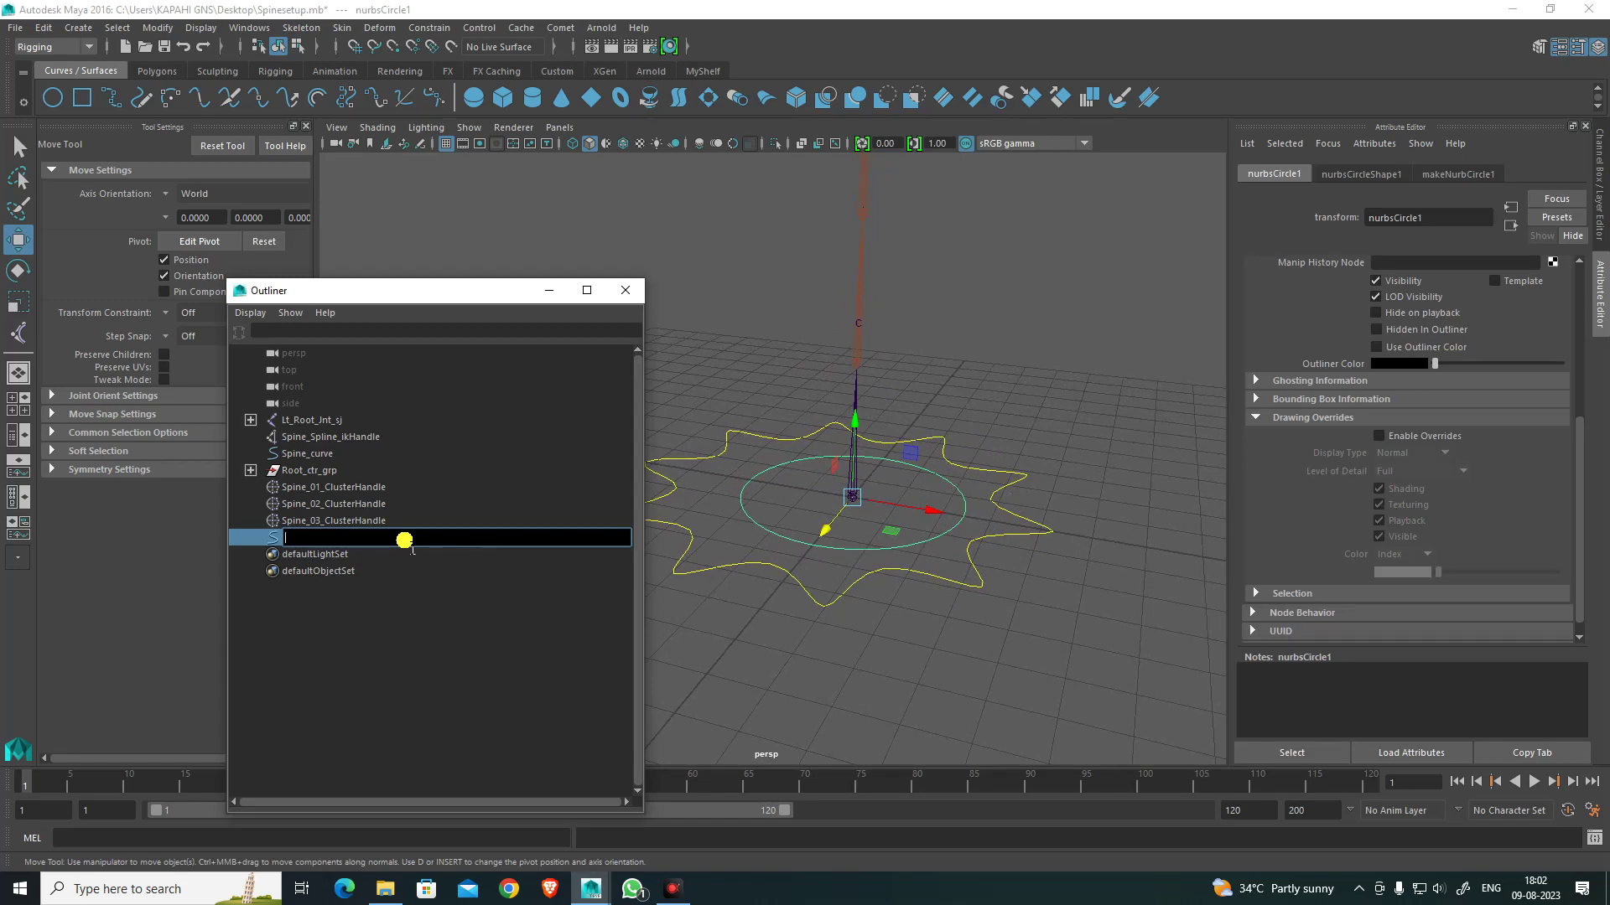
left_click(1030, 436)
left_click(939, 536)
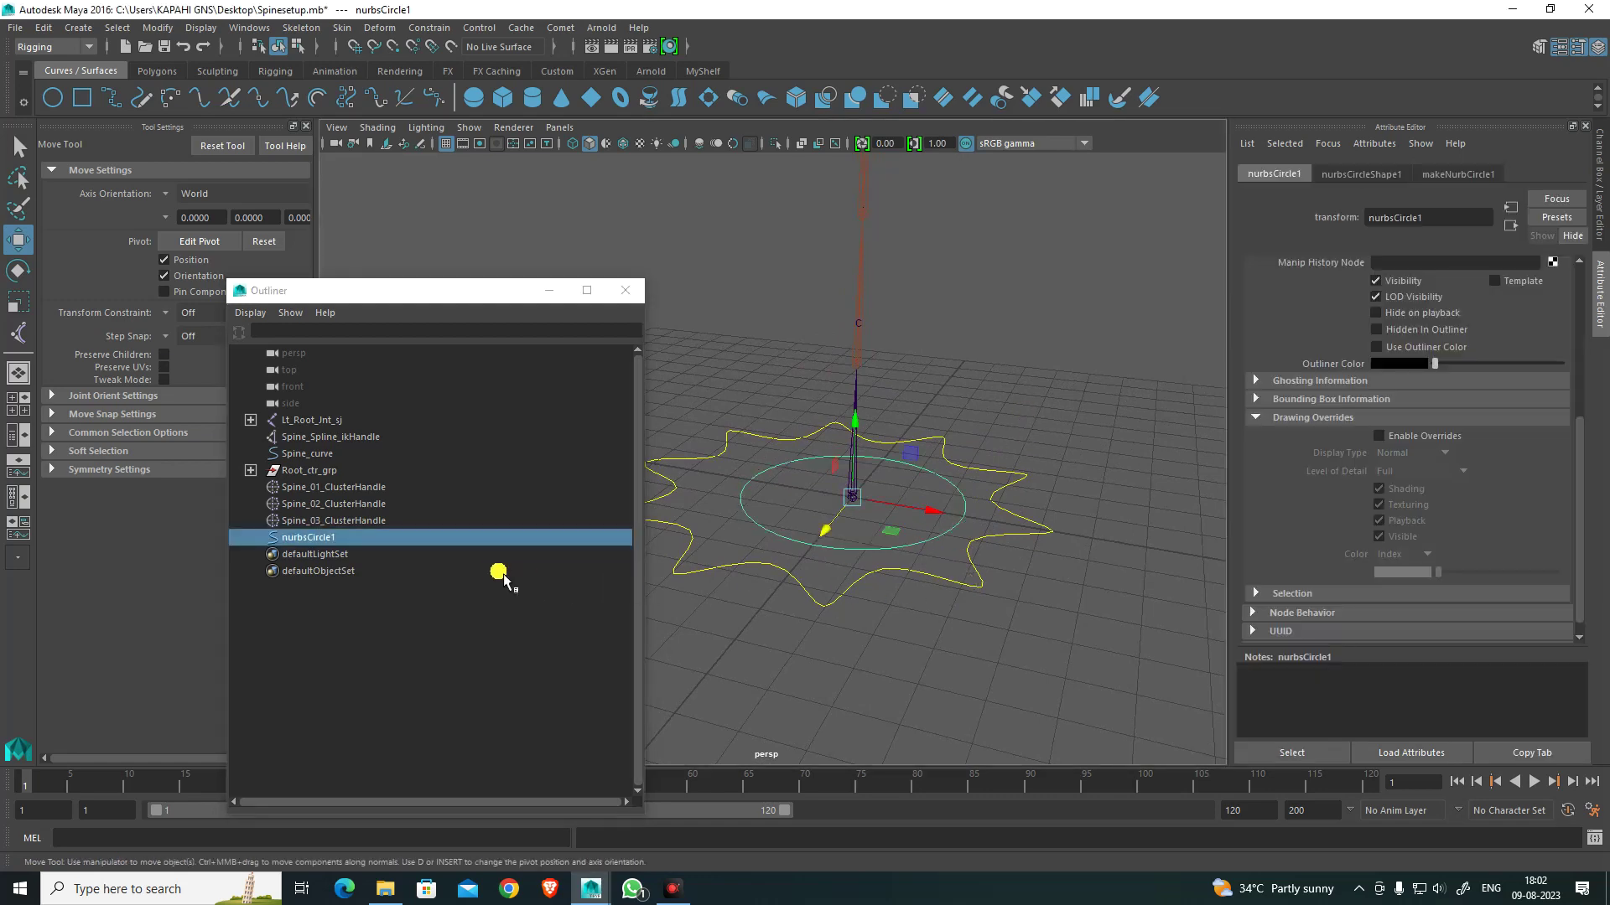
Step: Save the scene and leave nothing selected
scroll(953, 537, "down", 3)
middle_click_drag(958, 511, 971, 594, "alt")
left_click(1031, 480)
left_click_drag(1031, 479, 828, 452, "alt")
key("ctrl+s")
left_click(835, 466)
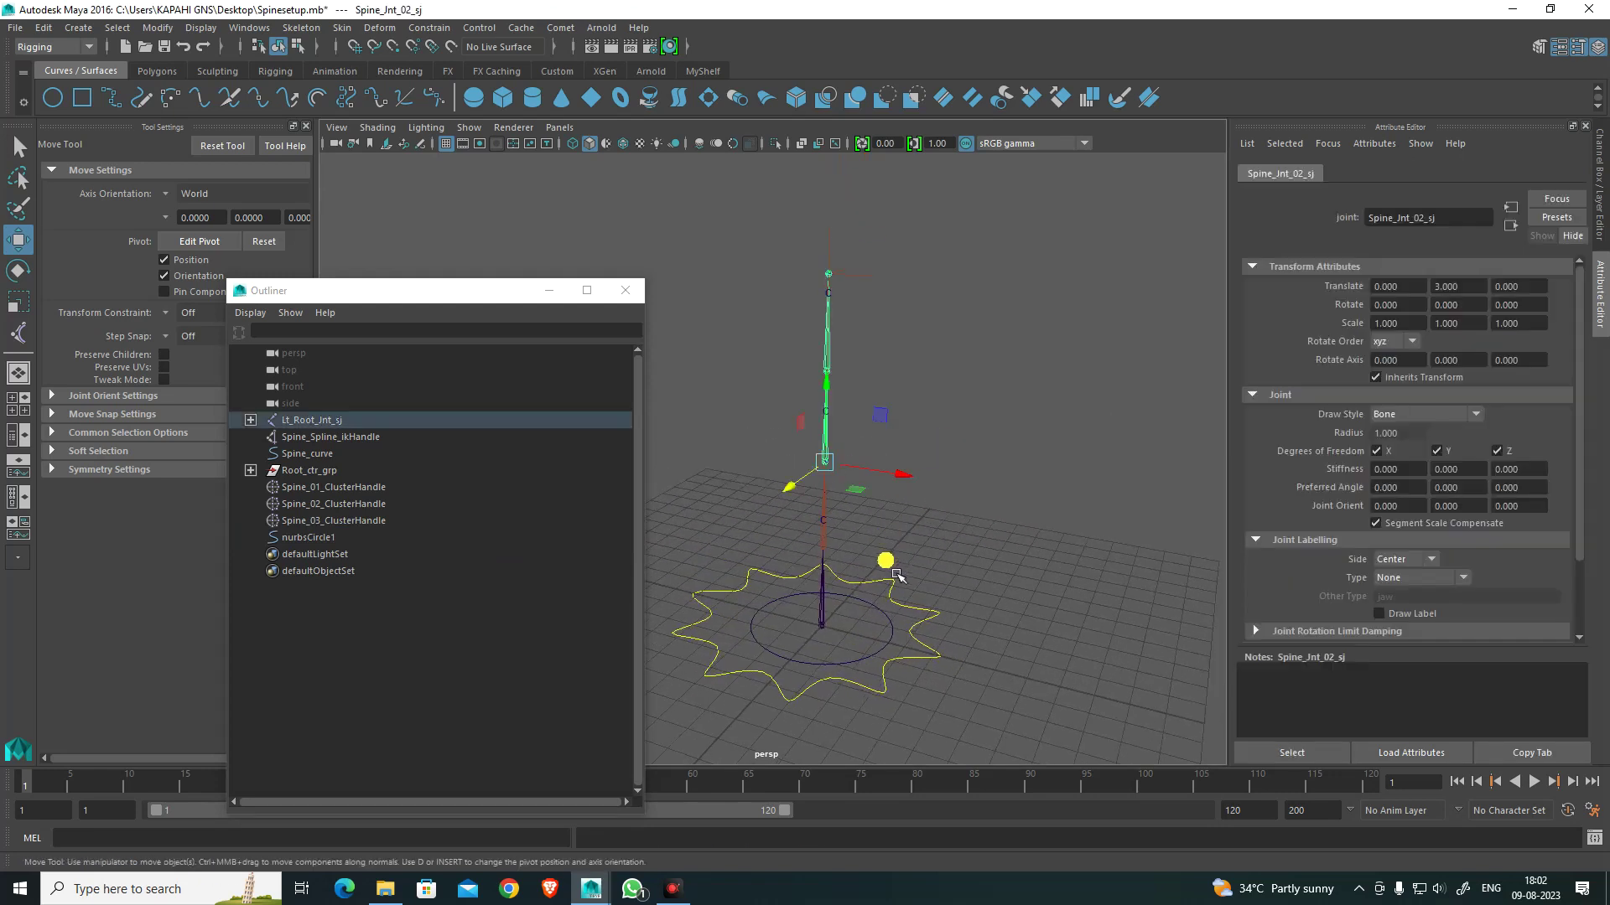
left_click(921, 567)
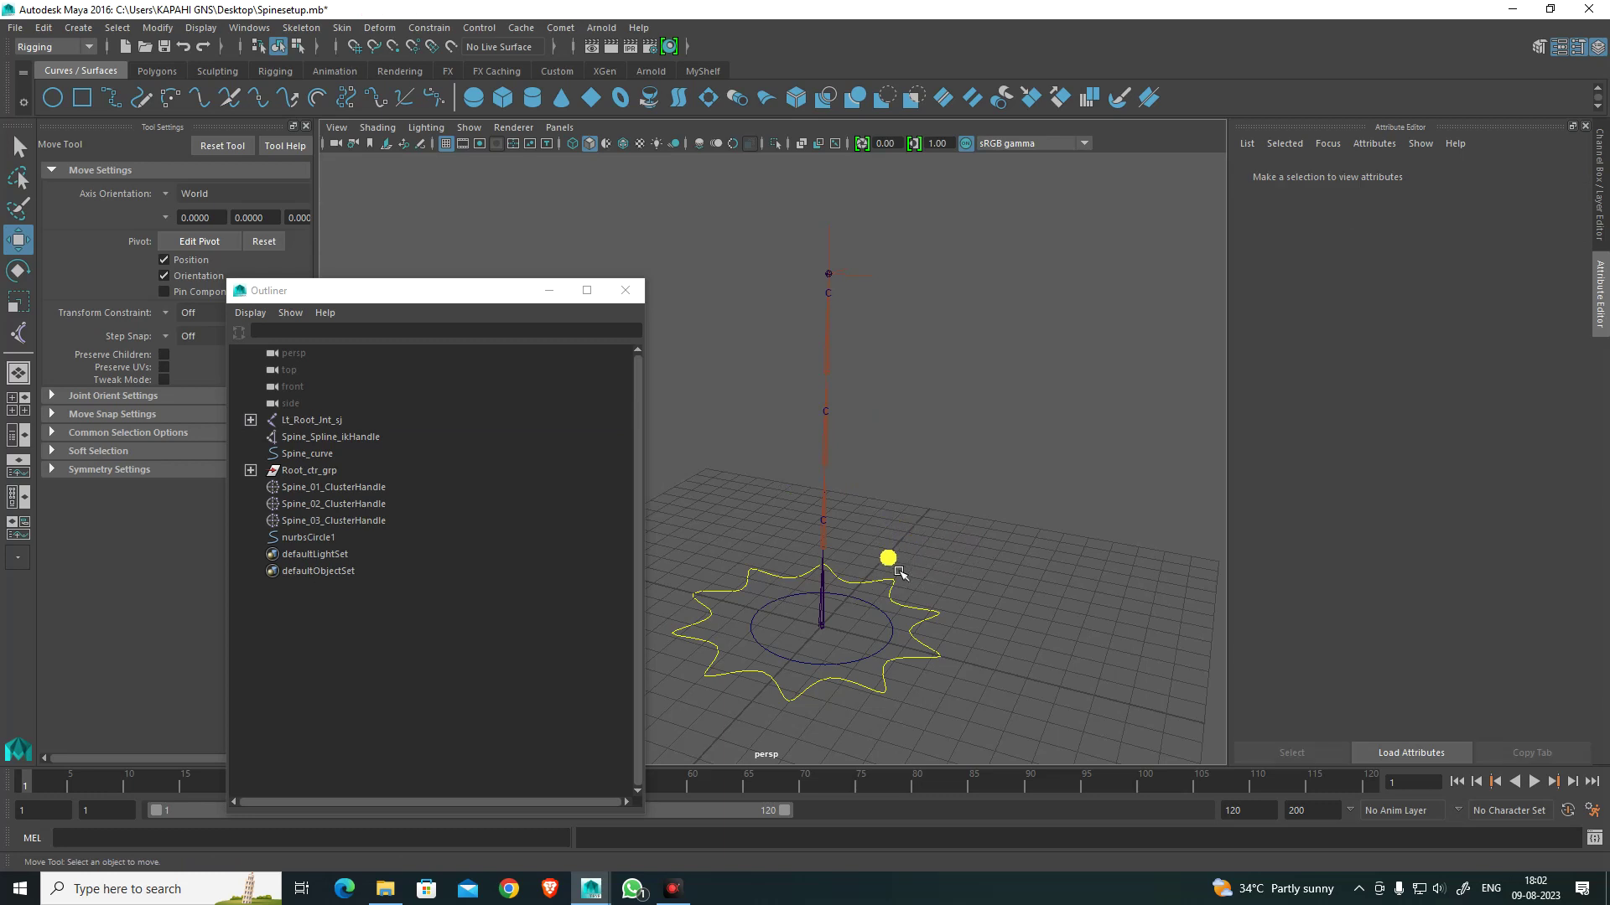
Step: Rename the nurbsCircle1 curve as Spine_01_ctr and copy its new name
double_click(380, 543)
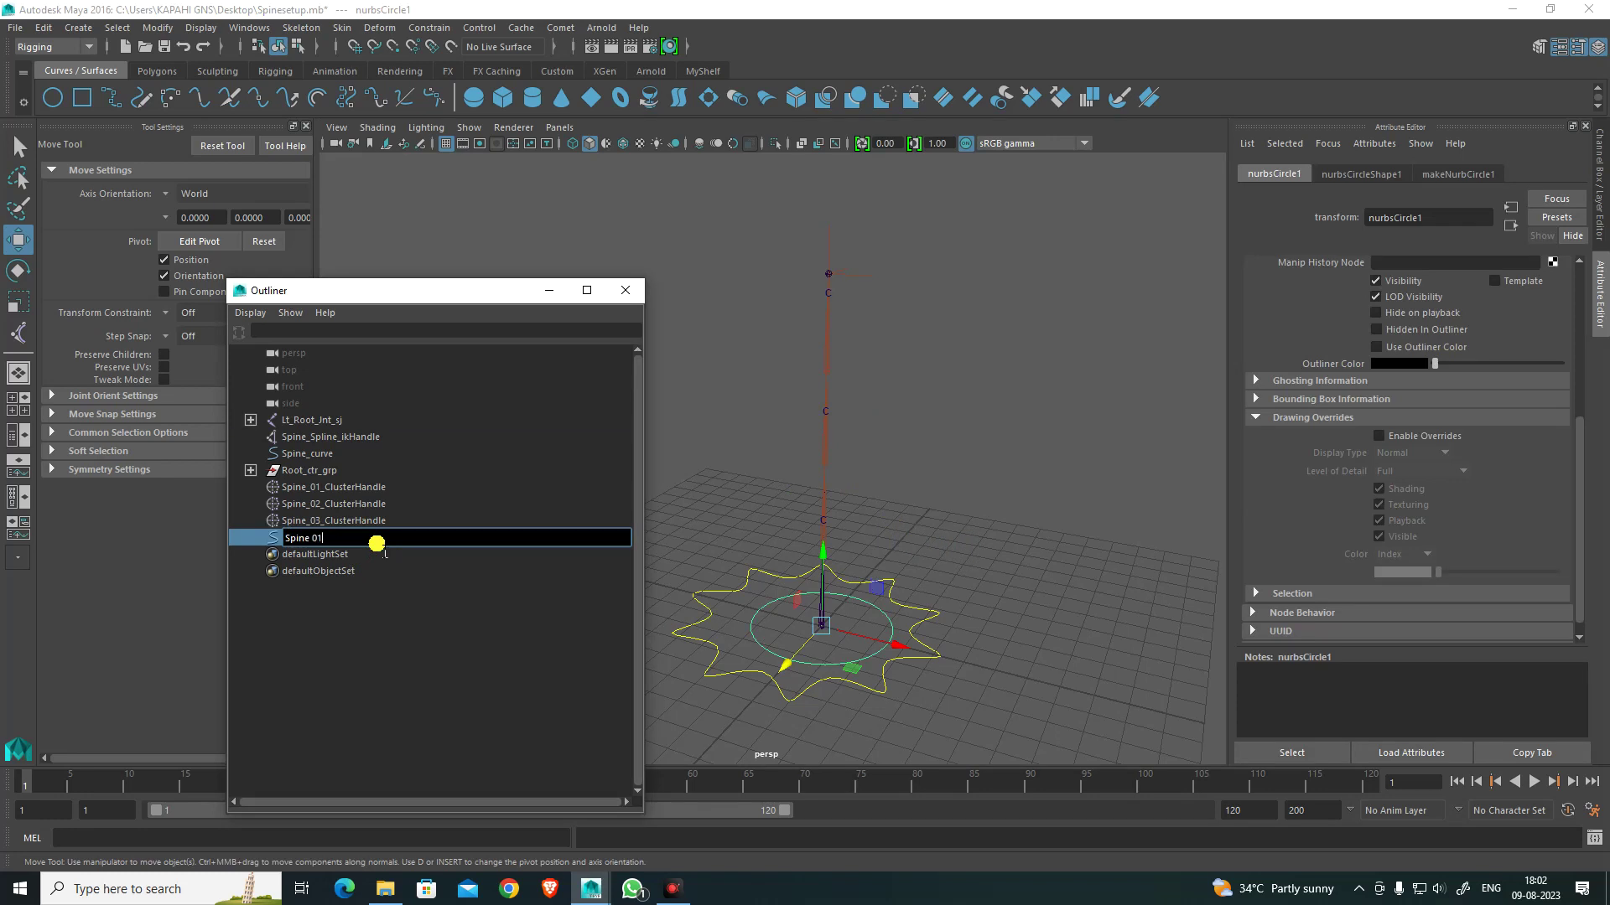
type("Spine_01_ctr")
key("Return")
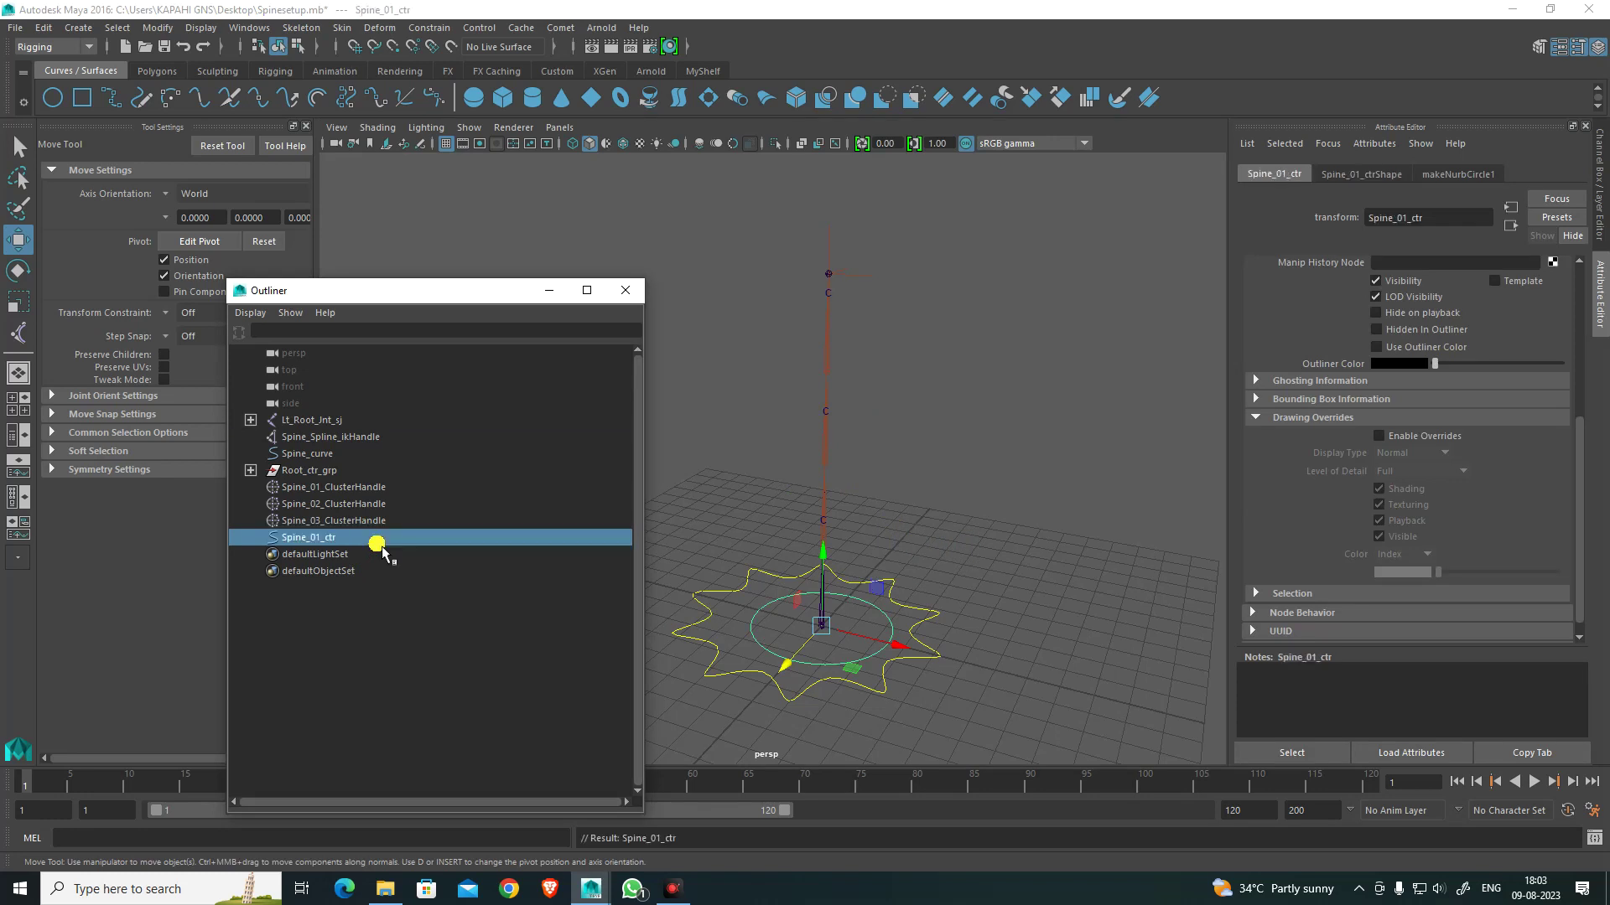
double_click(376, 543)
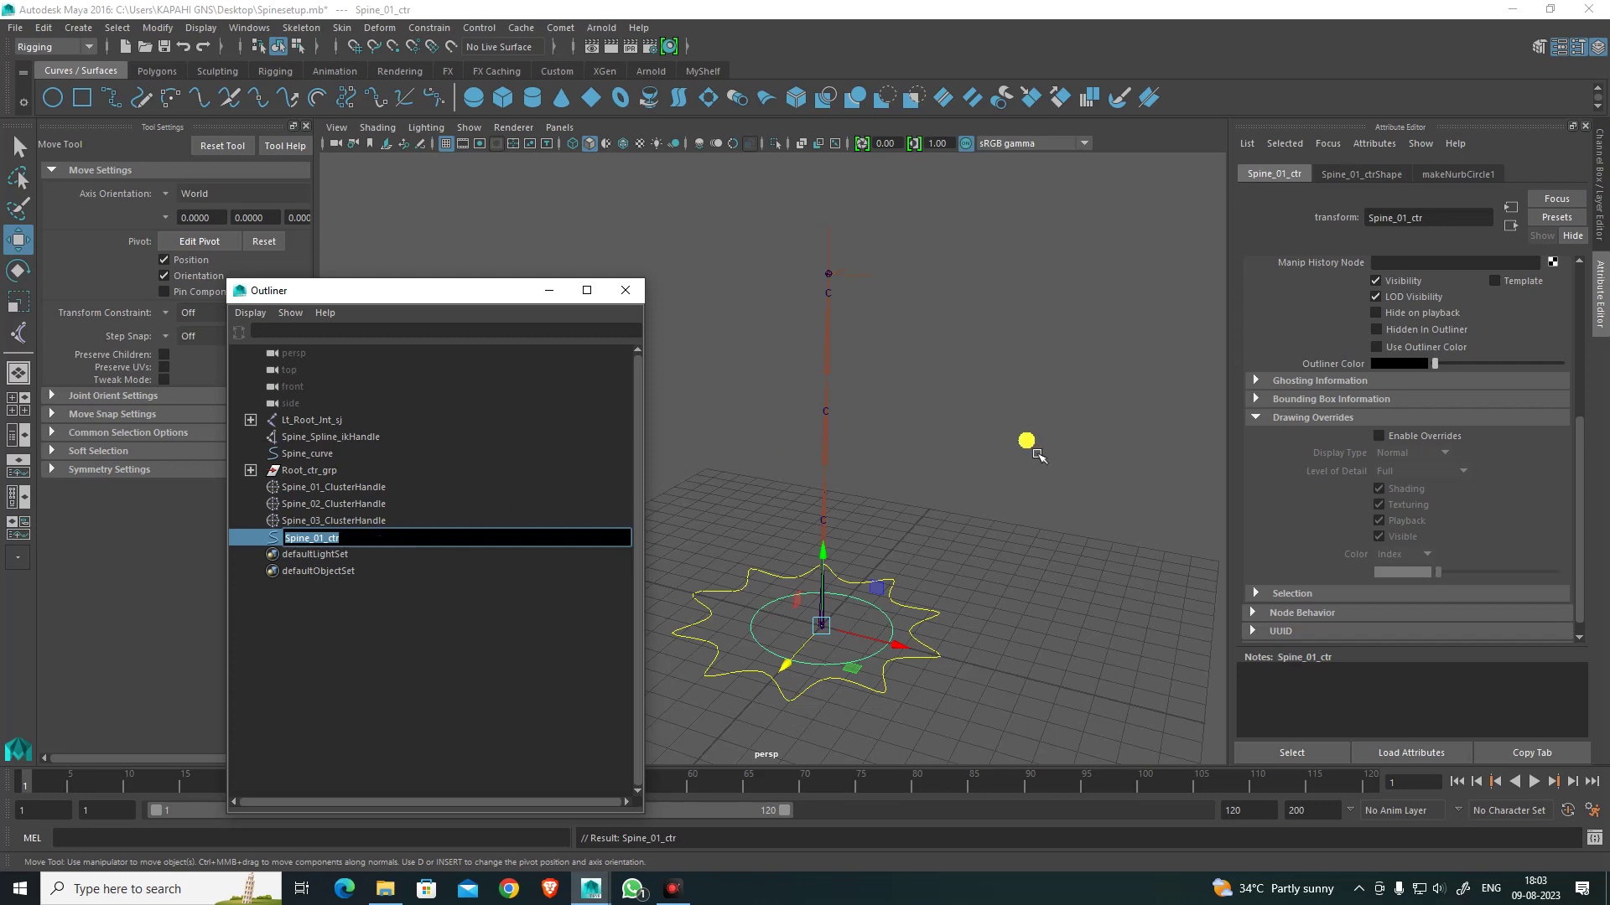
left_click(1028, 443)
key("ctrl+v")
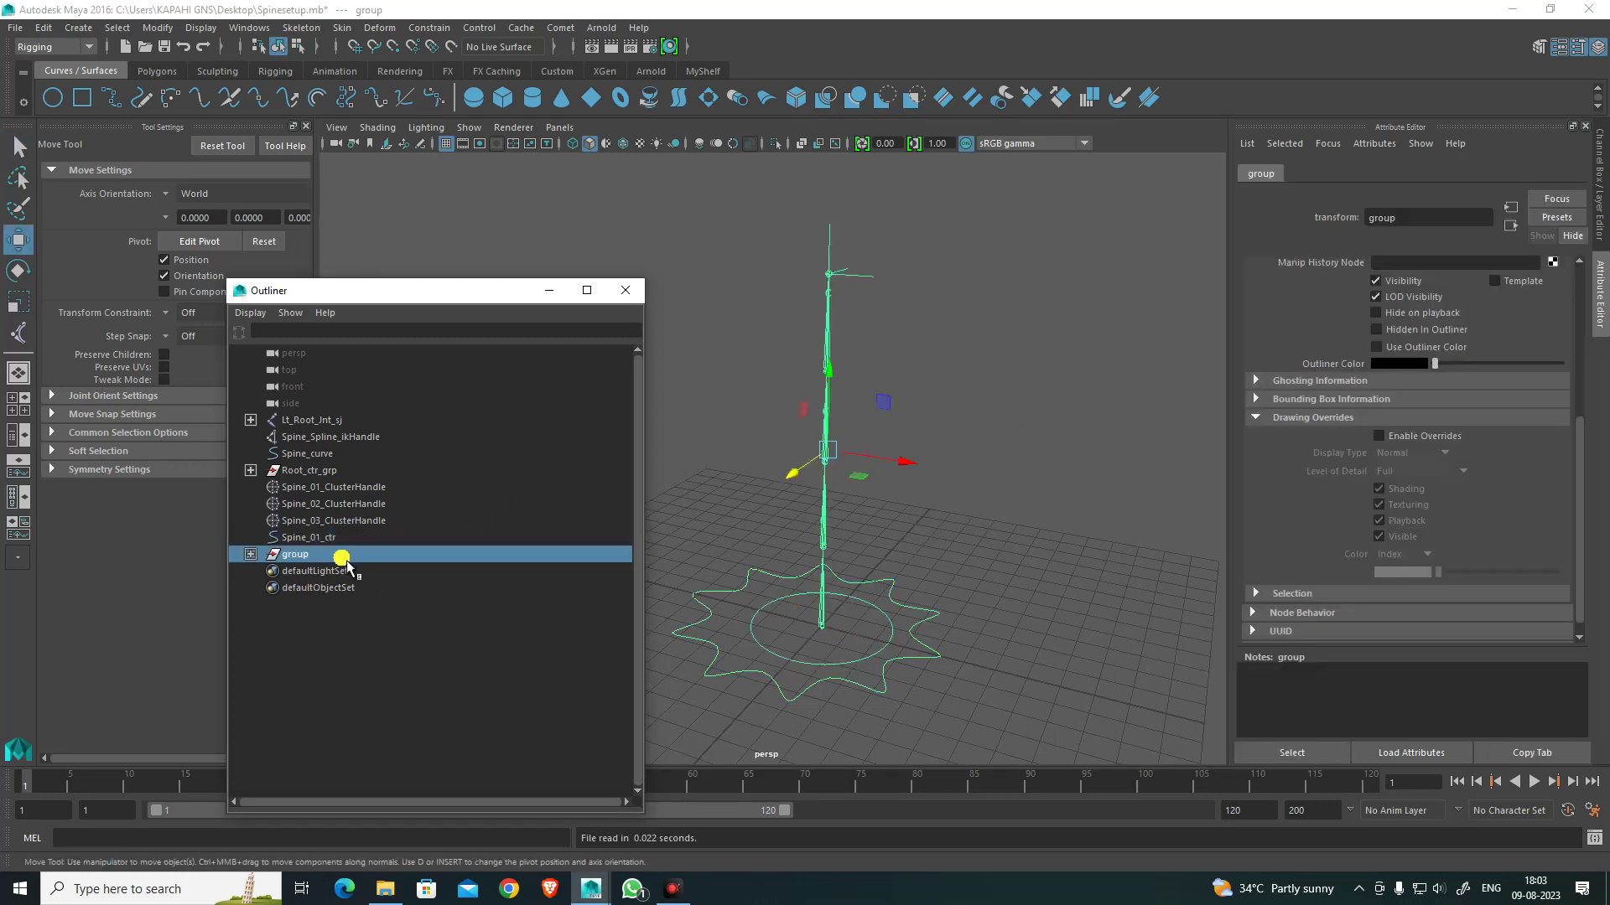
key("ctrl+z")
key("ctrl+z")
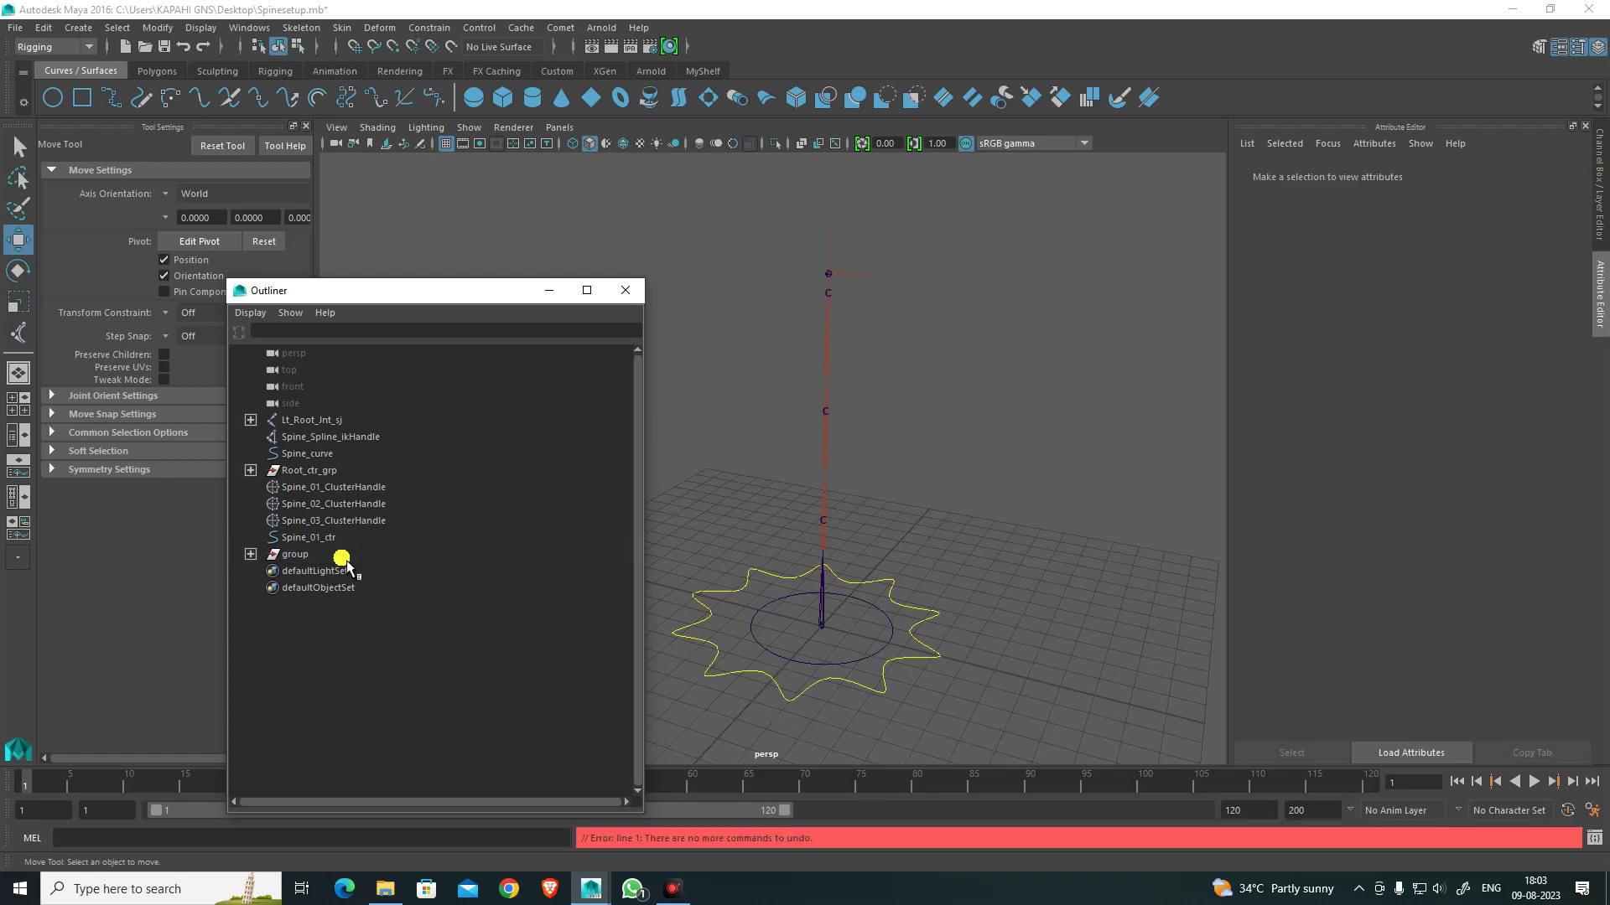
left_click(252, 554)
left_click(252, 554)
left_click(313, 556)
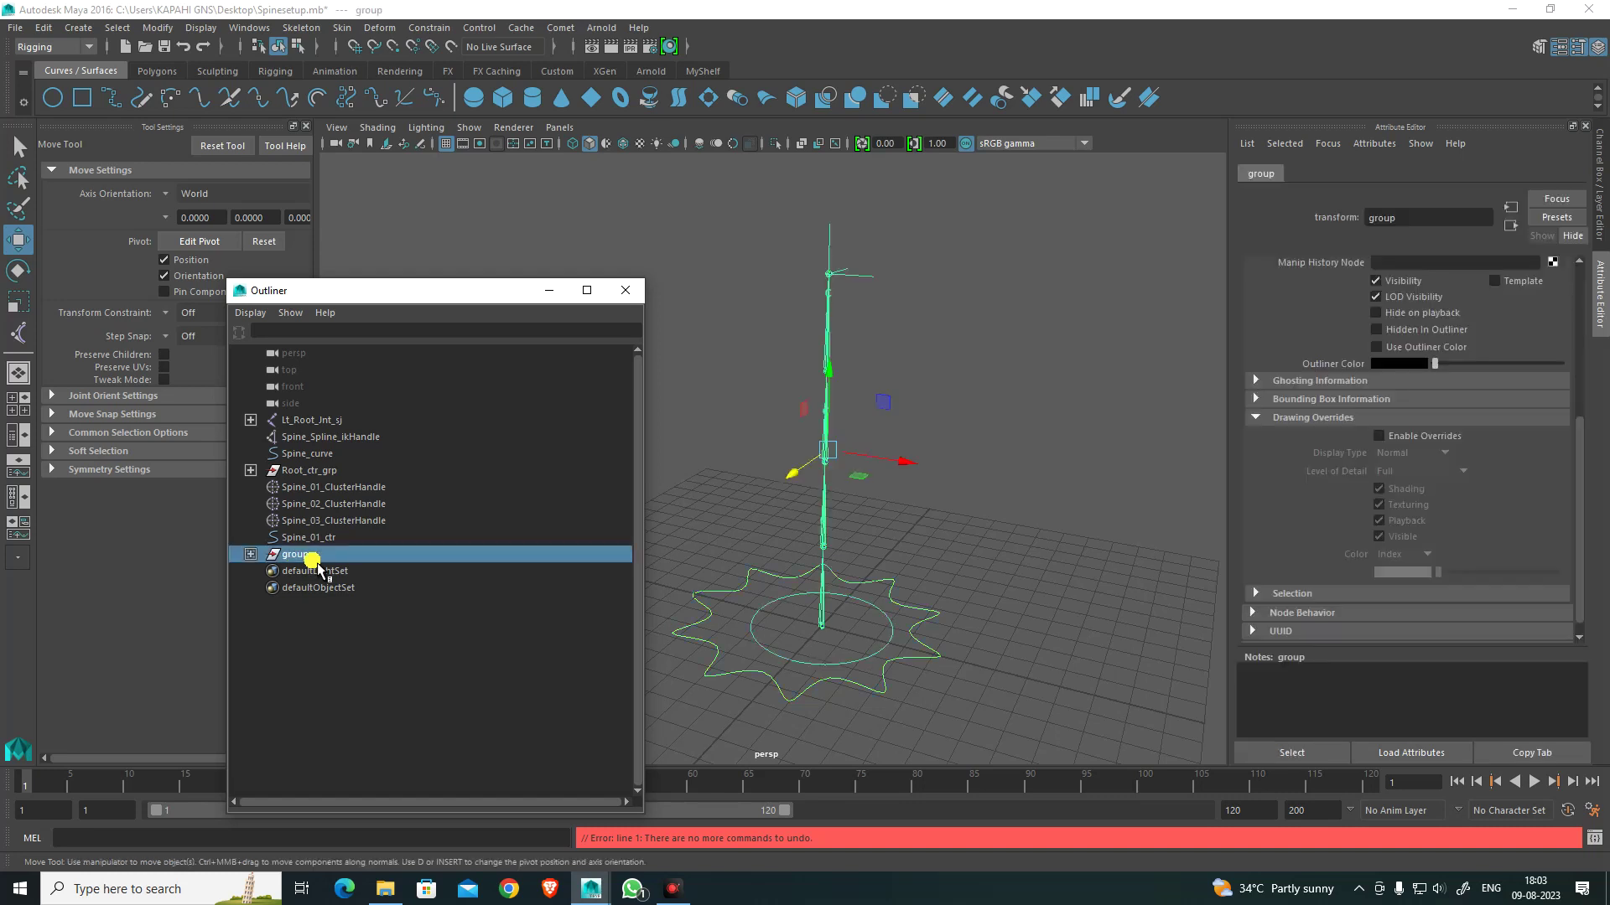
key("Delete")
Step: Create an empty group with nothing selected and name it Spine_01_ctr_grp
left_click(336, 538)
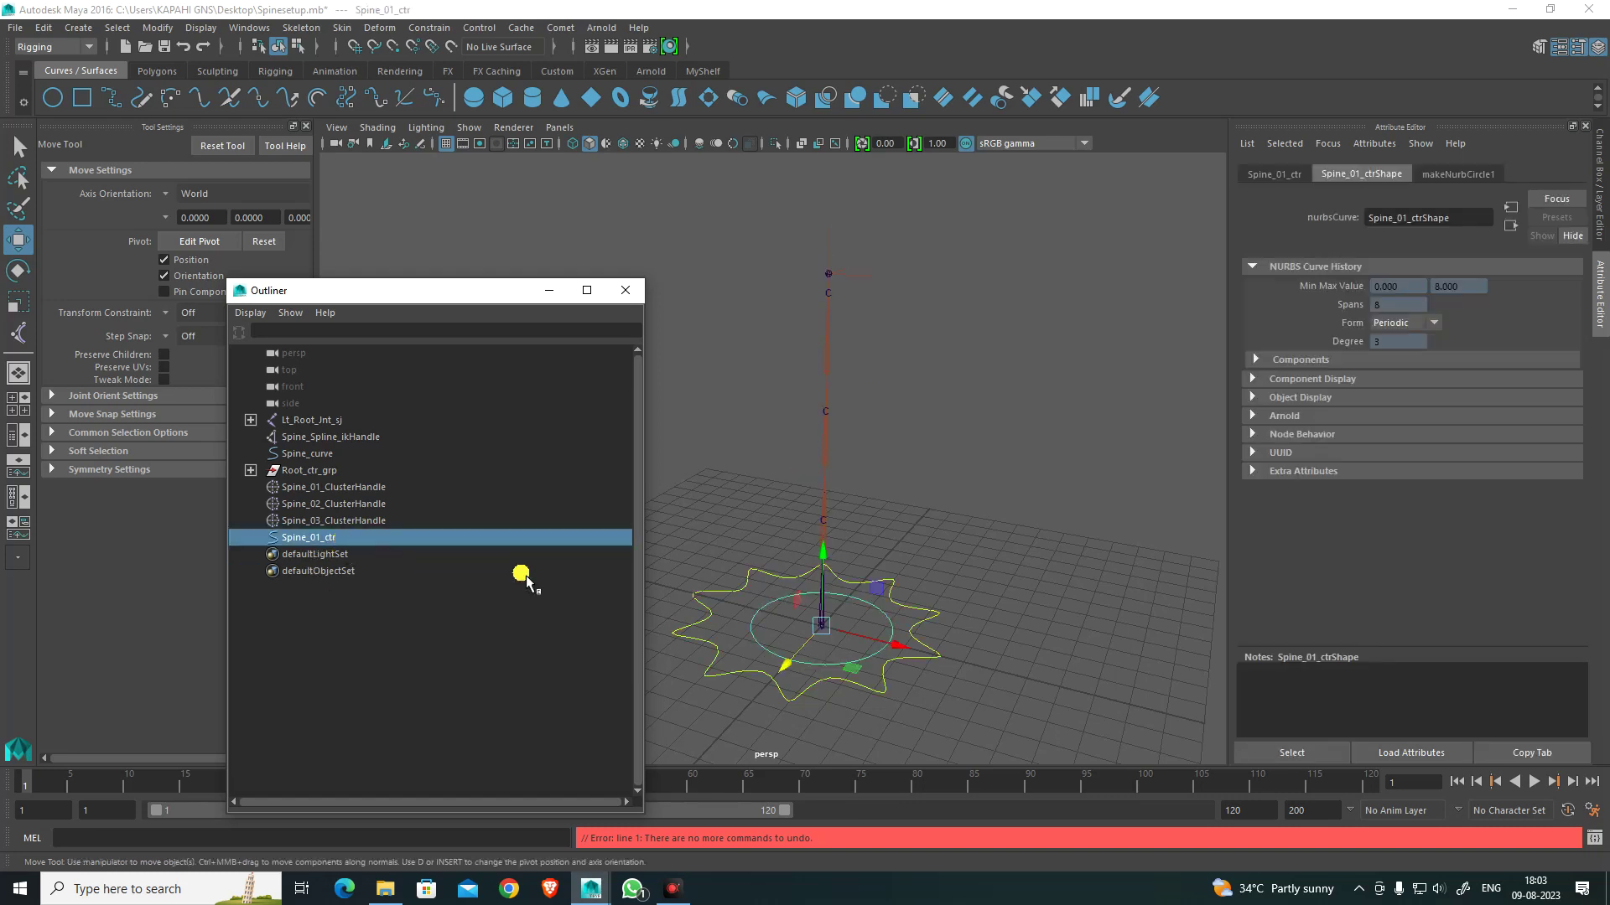
left_click_drag(1016, 564, 963, 495, "alt")
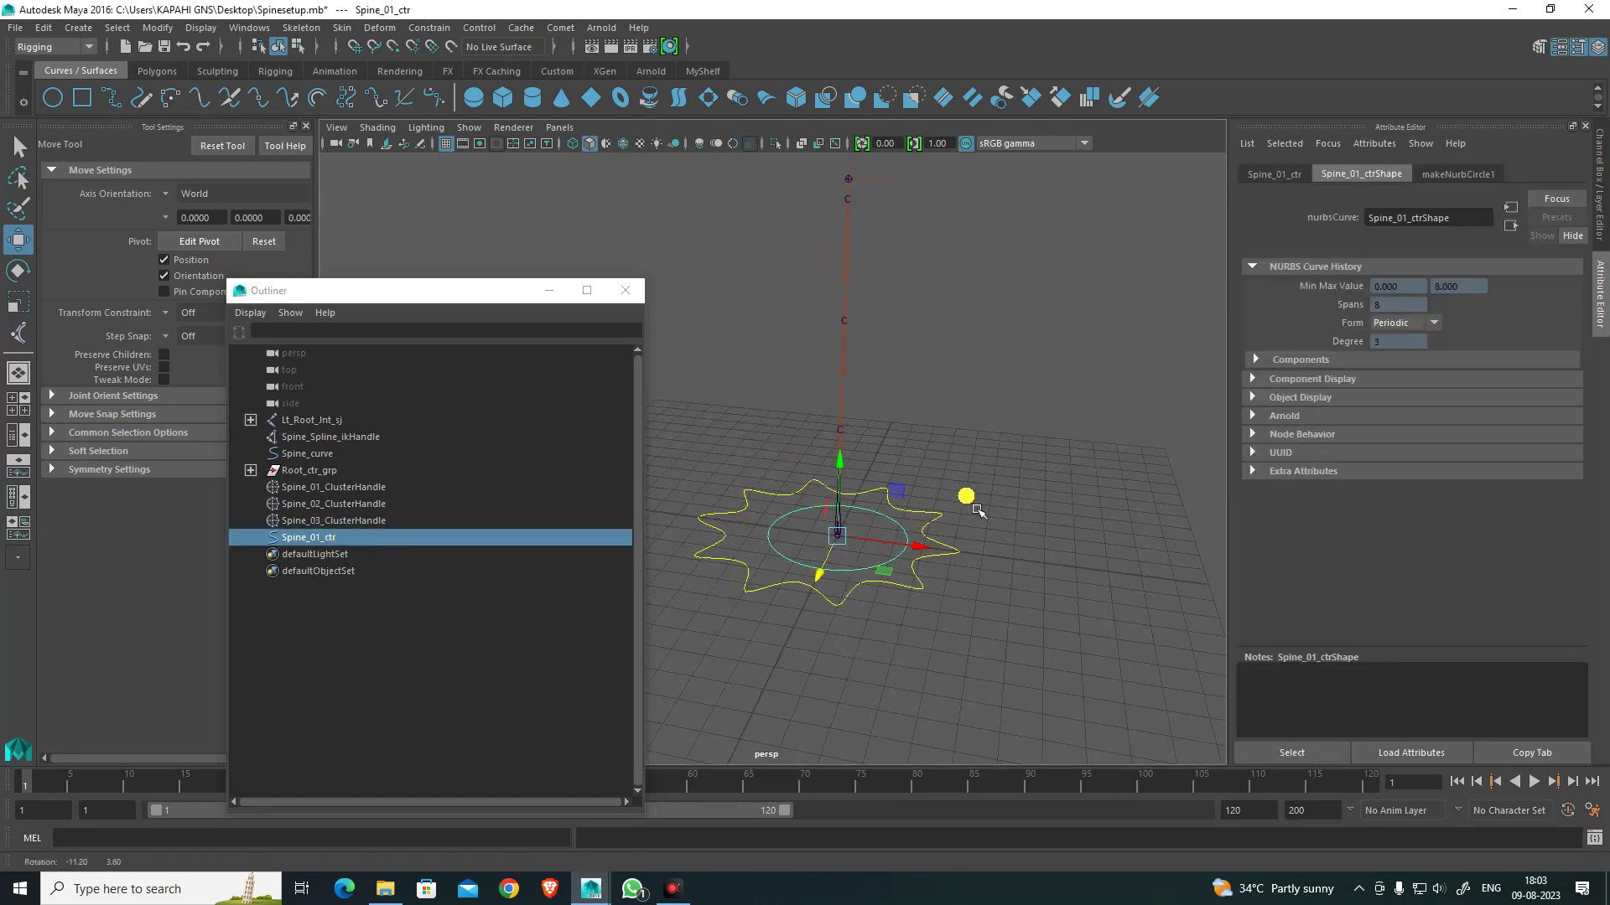
double_click(384, 537)
left_click(993, 501)
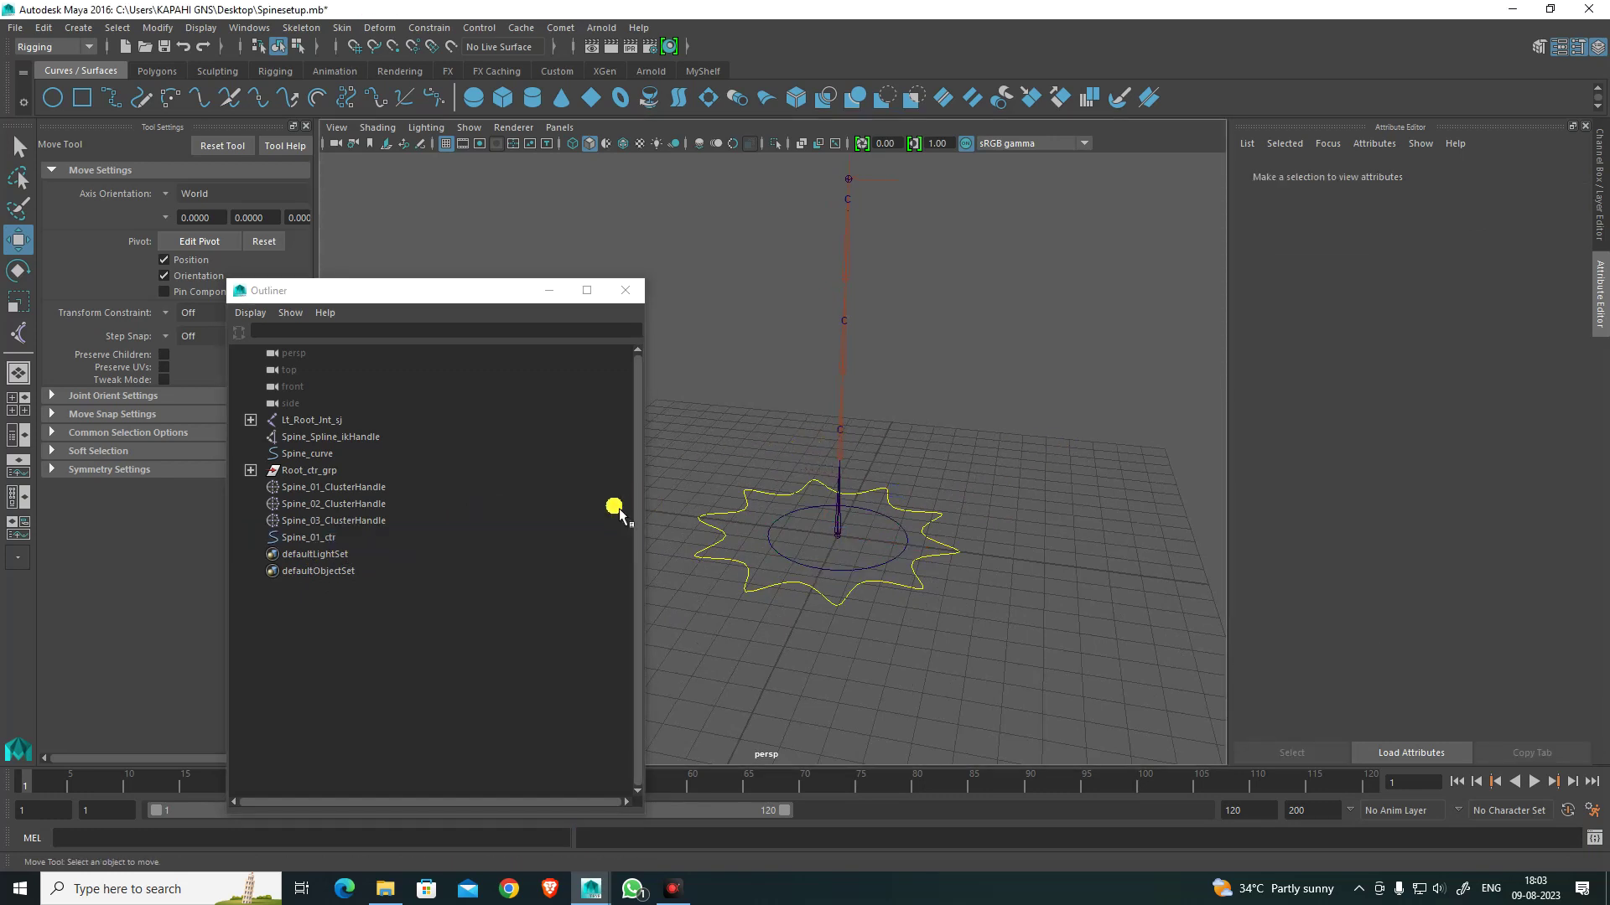
key("ctrl+g")
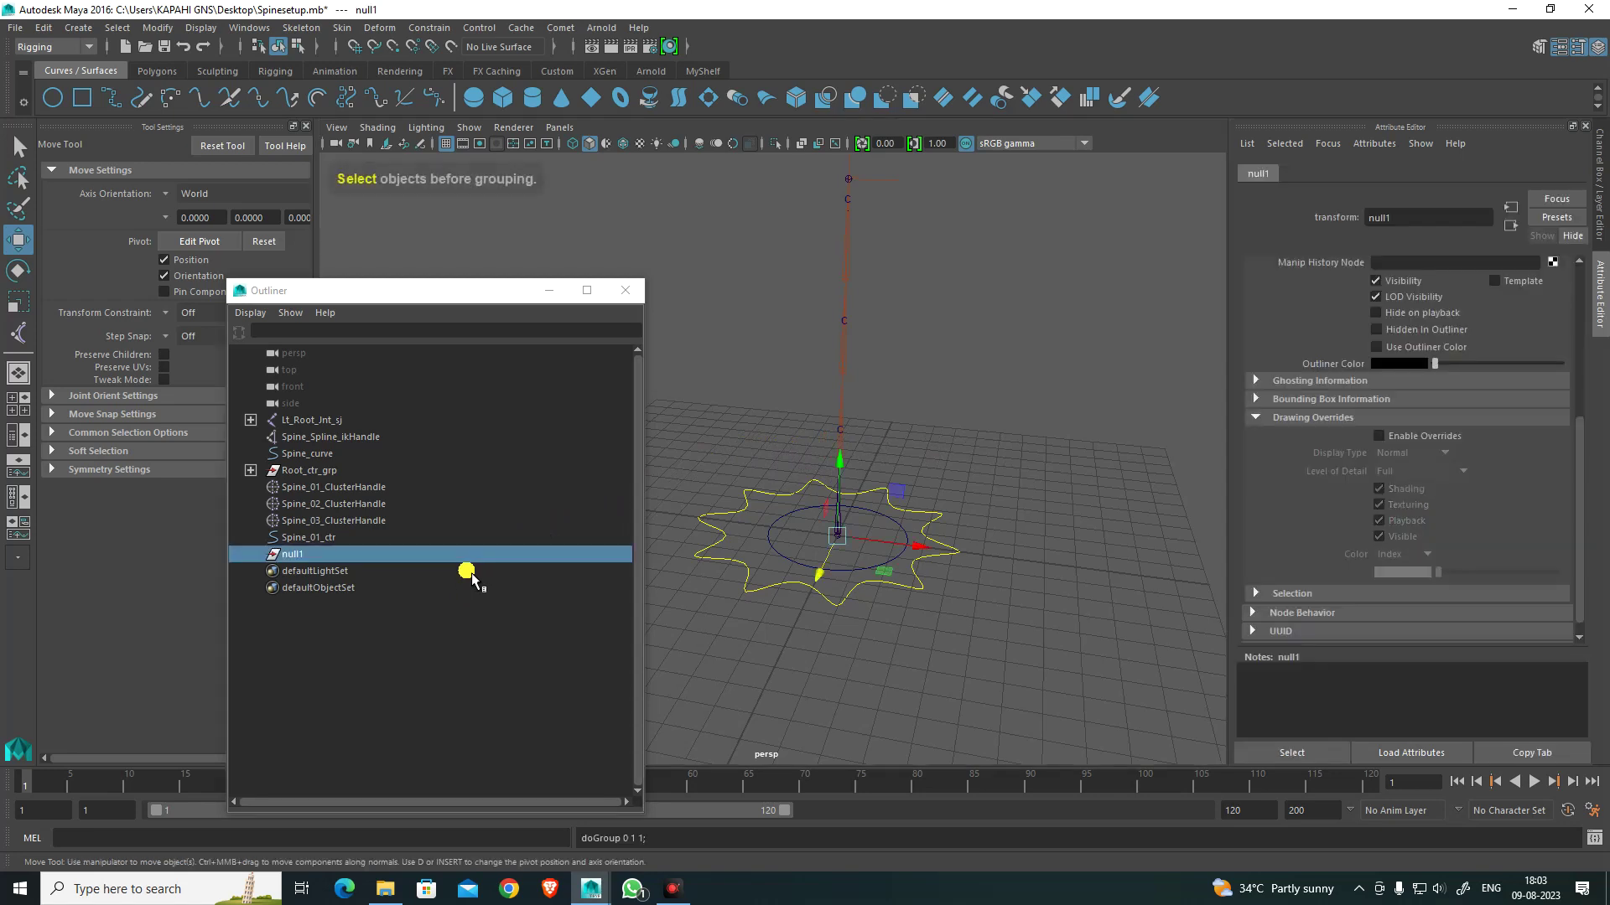
double_click(385, 557)
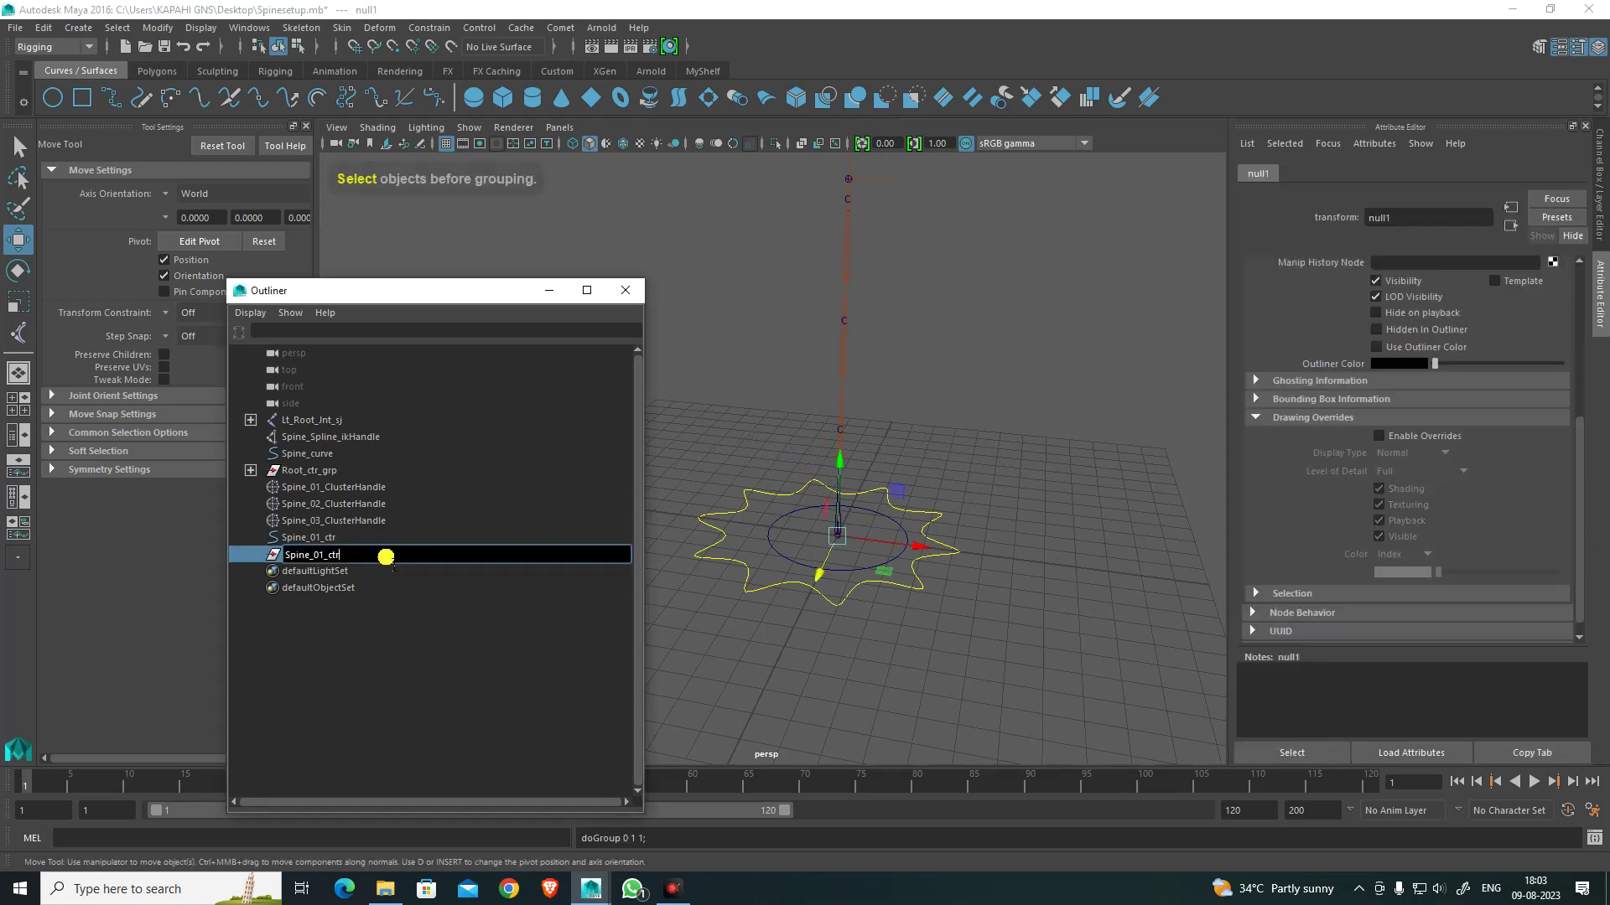
type("Spine_01_ctr_grp")
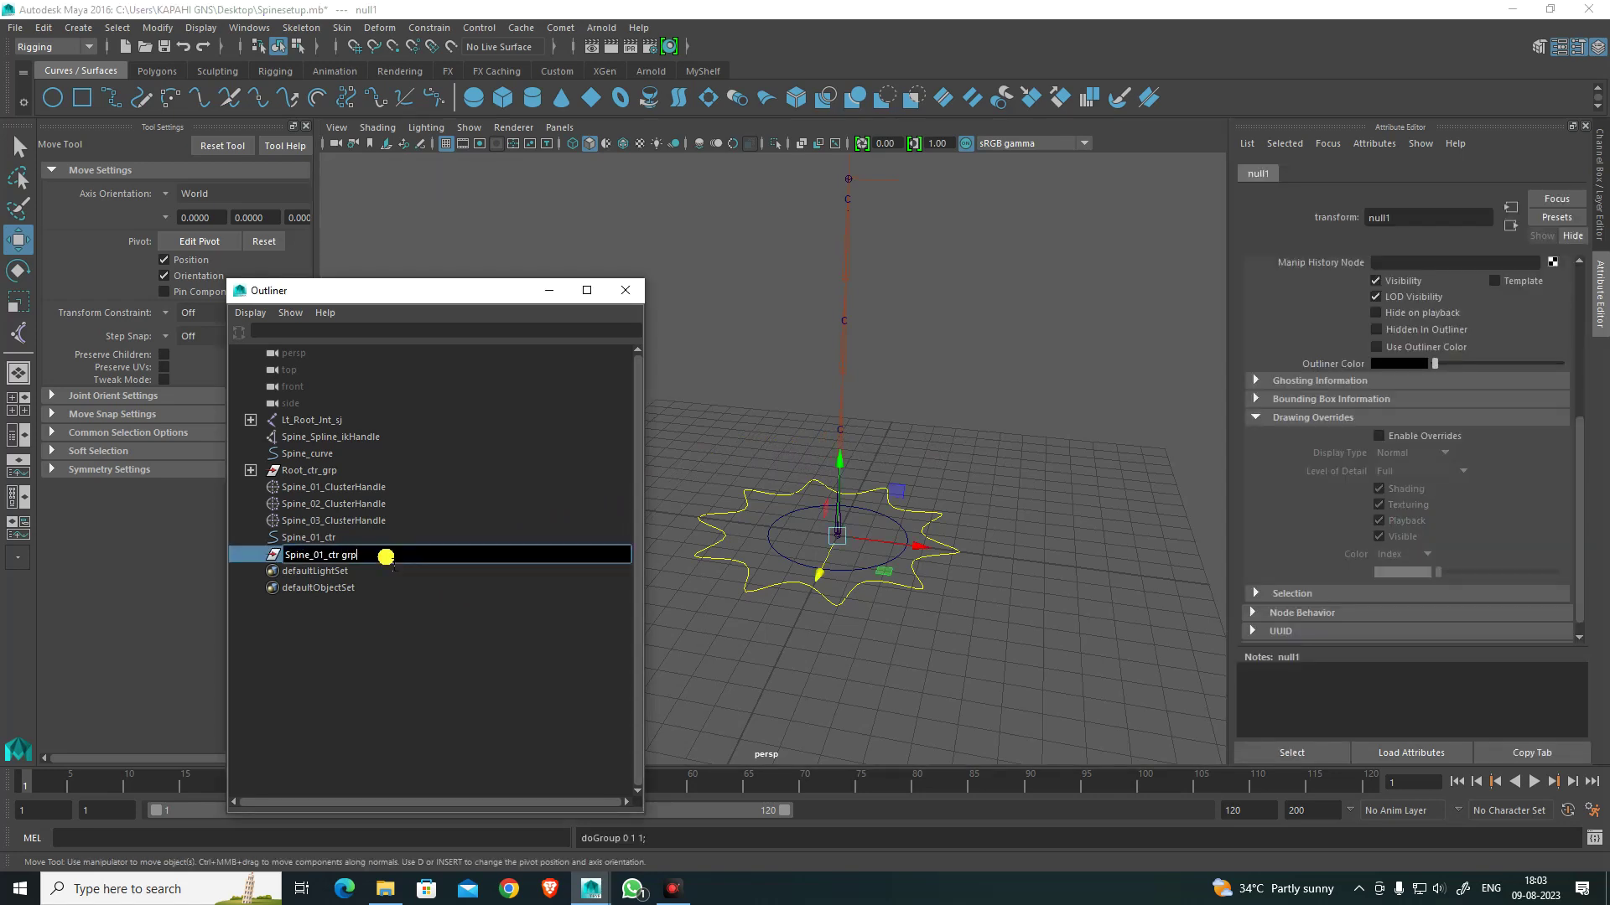
key("Return")
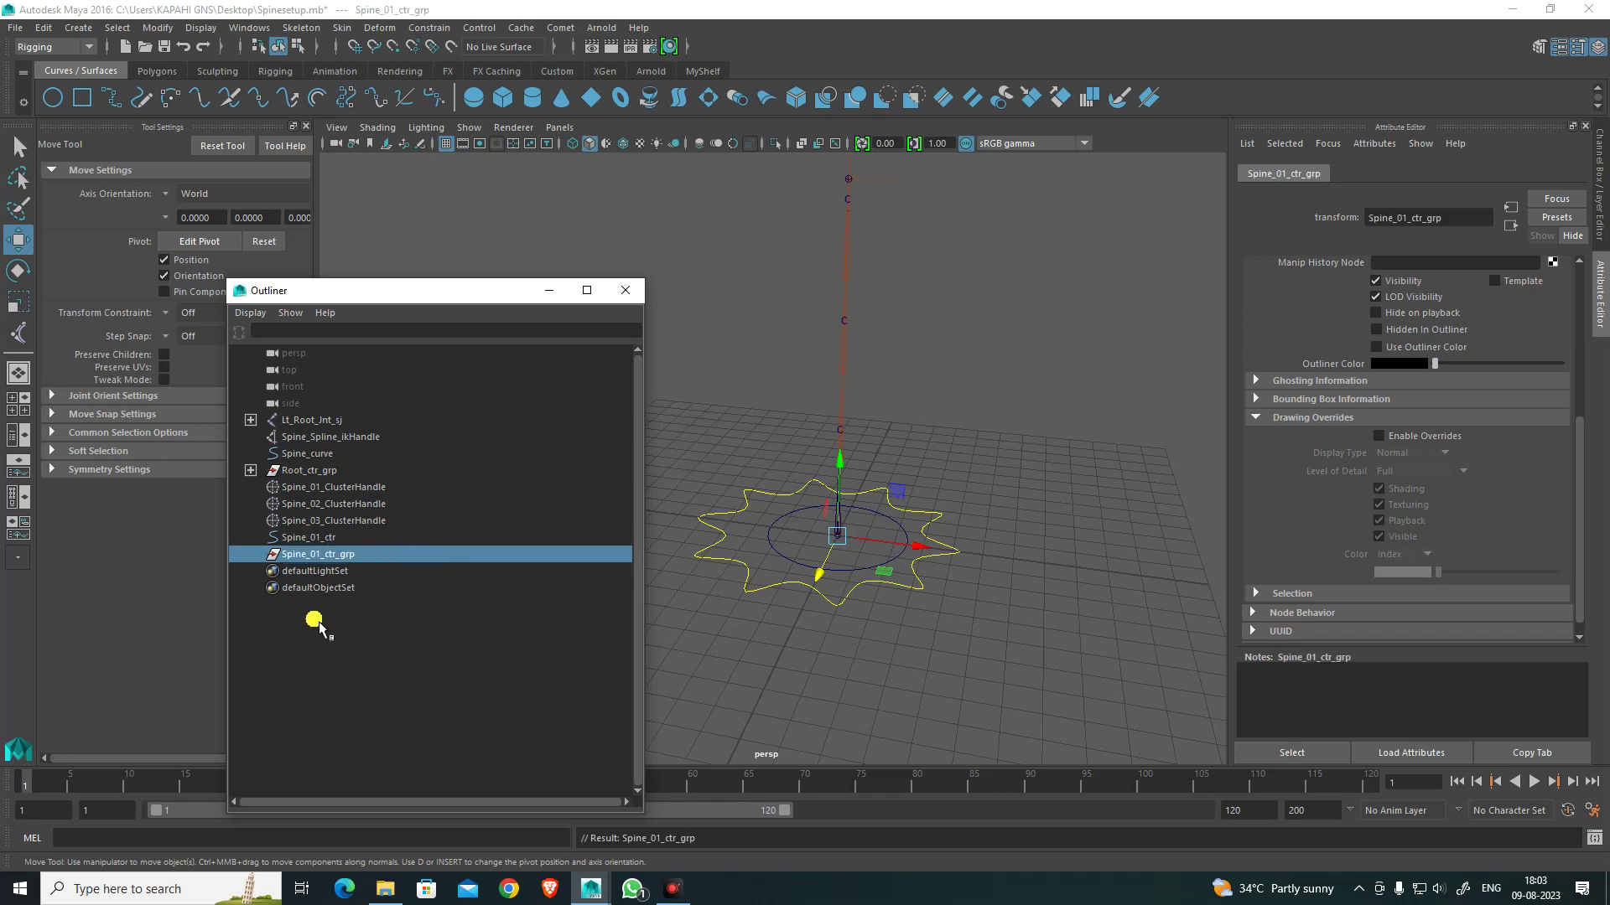
Step: Snap Spine_01_ctr_grp to the Spine_Jnt_02_sj joint with the SNAP script and clear the selection
scroll(835, 478, "up", 4)
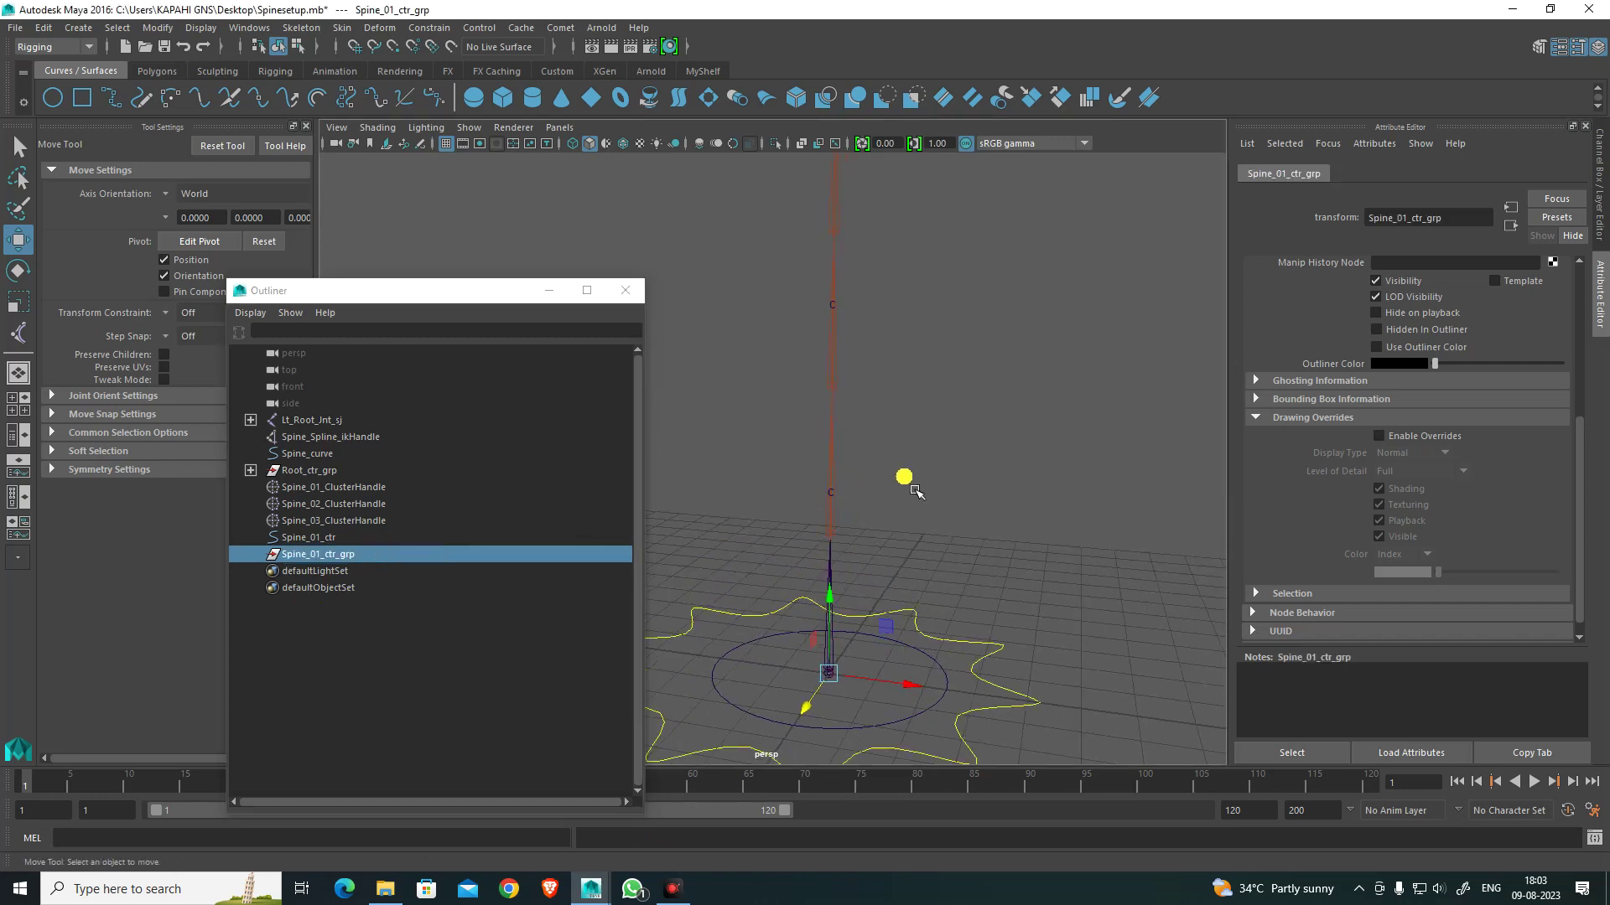
left_click(888, 478)
left_click(830, 403)
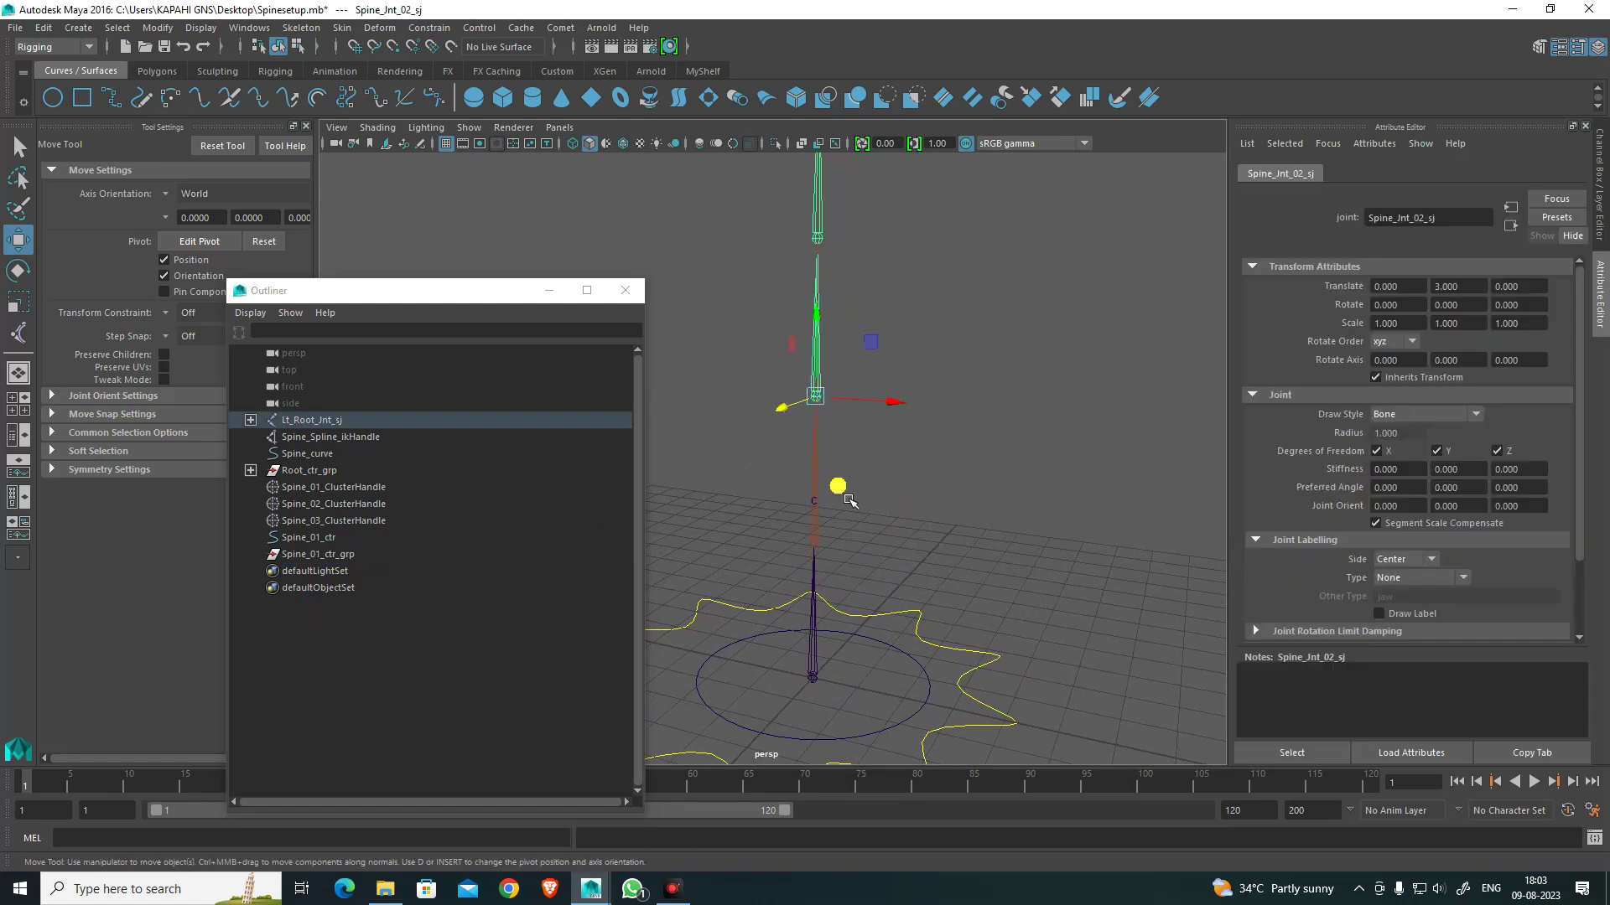
left_click(377, 555)
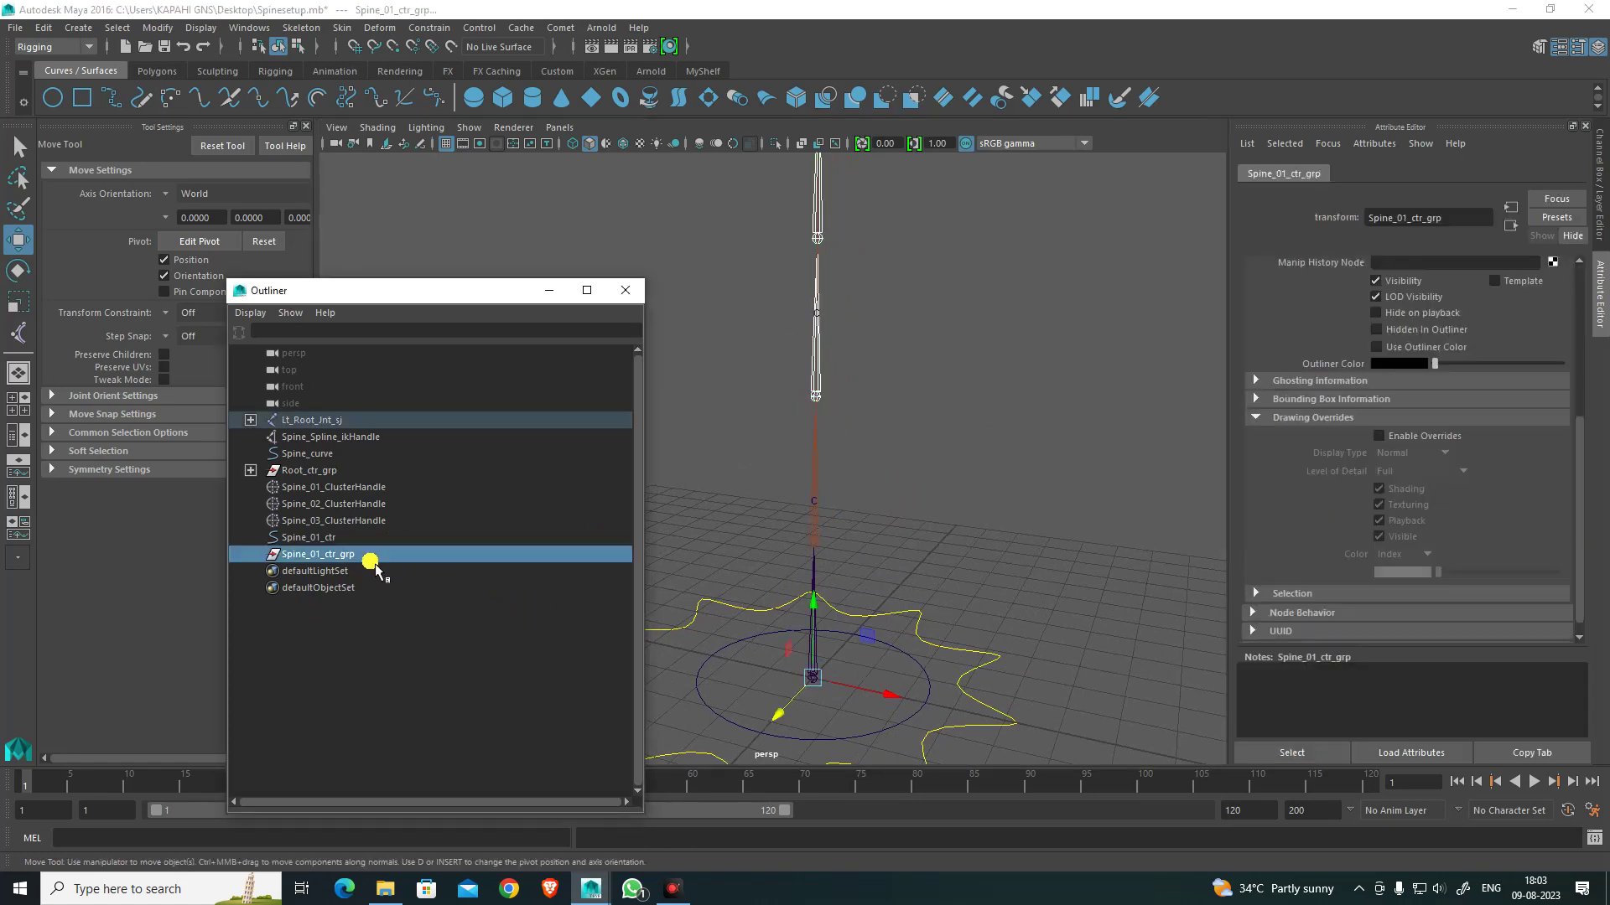
left_click(691, 72)
left_click(375, 99)
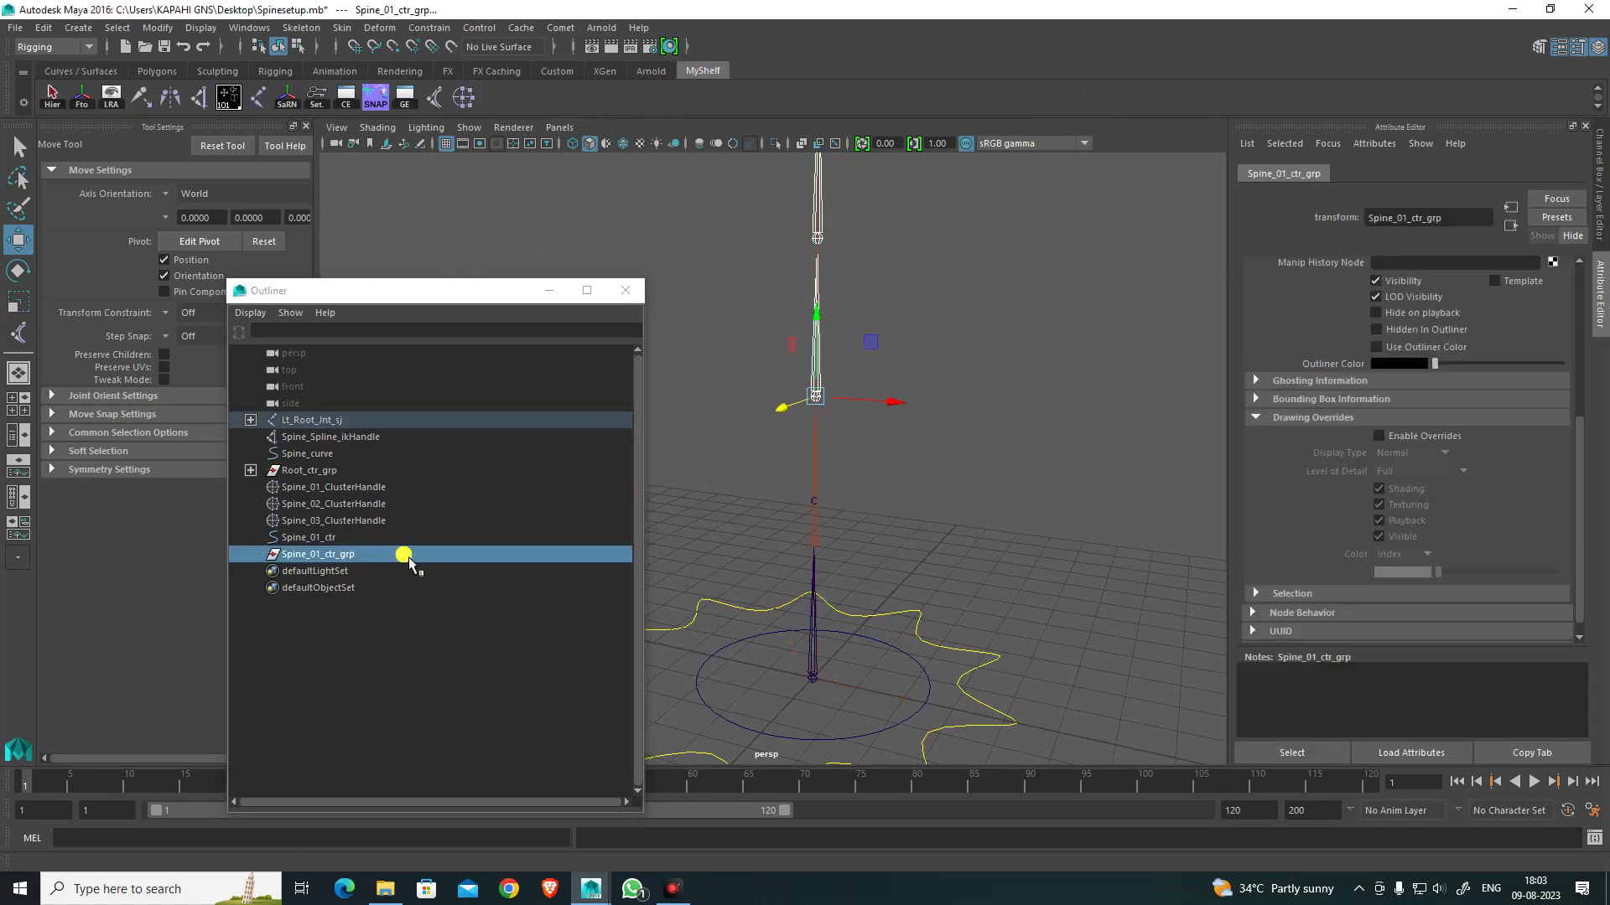
left_click(925, 496)
Step: Snap the Spine_01_ctr circle to Spine_01_ctr_grp with the SNAP script
left_click(349, 557)
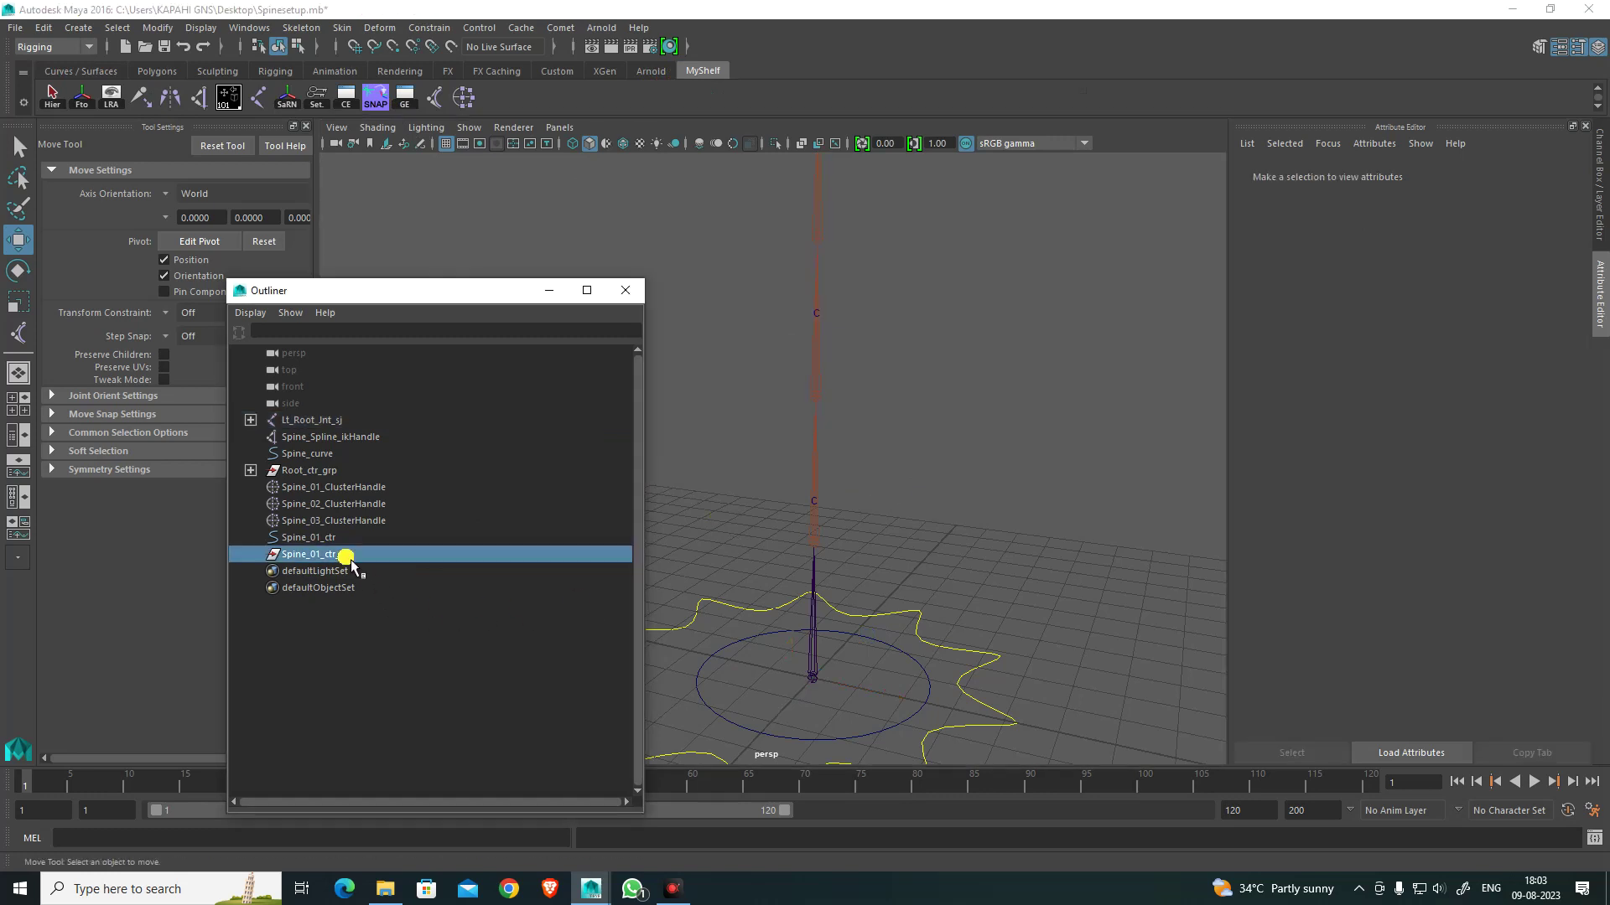
left_click(326, 544, "ctrl")
left_click(376, 99)
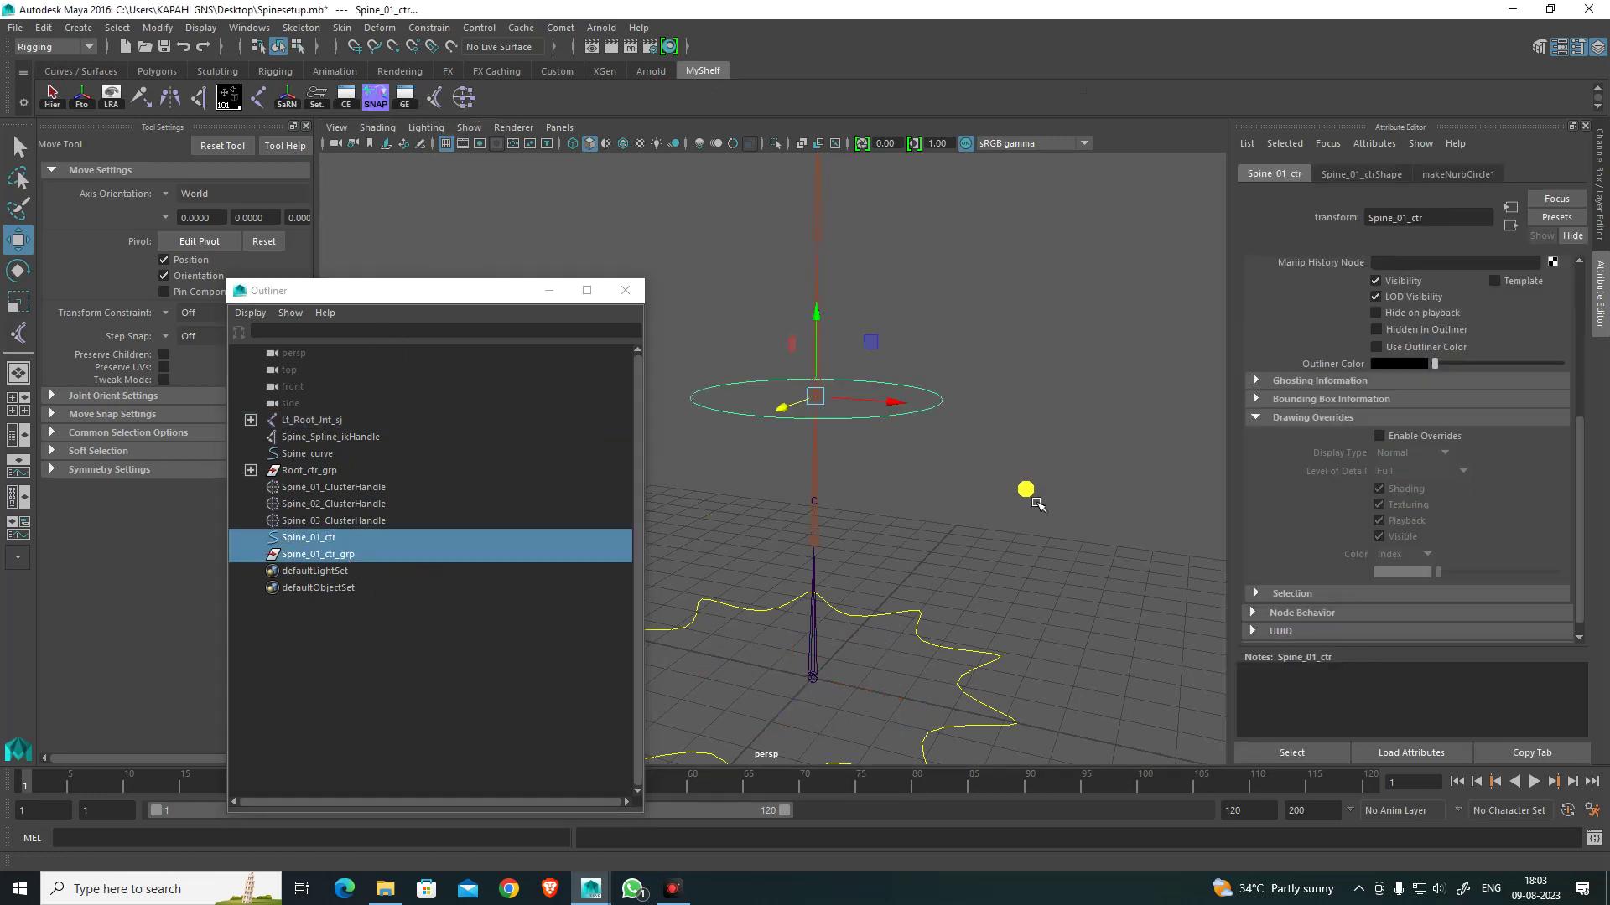
left_click(978, 496)
Step: Show the transform channels of Spine_01_ctr and parent the circle under Spine_01_ctr_grp
left_click(938, 438)
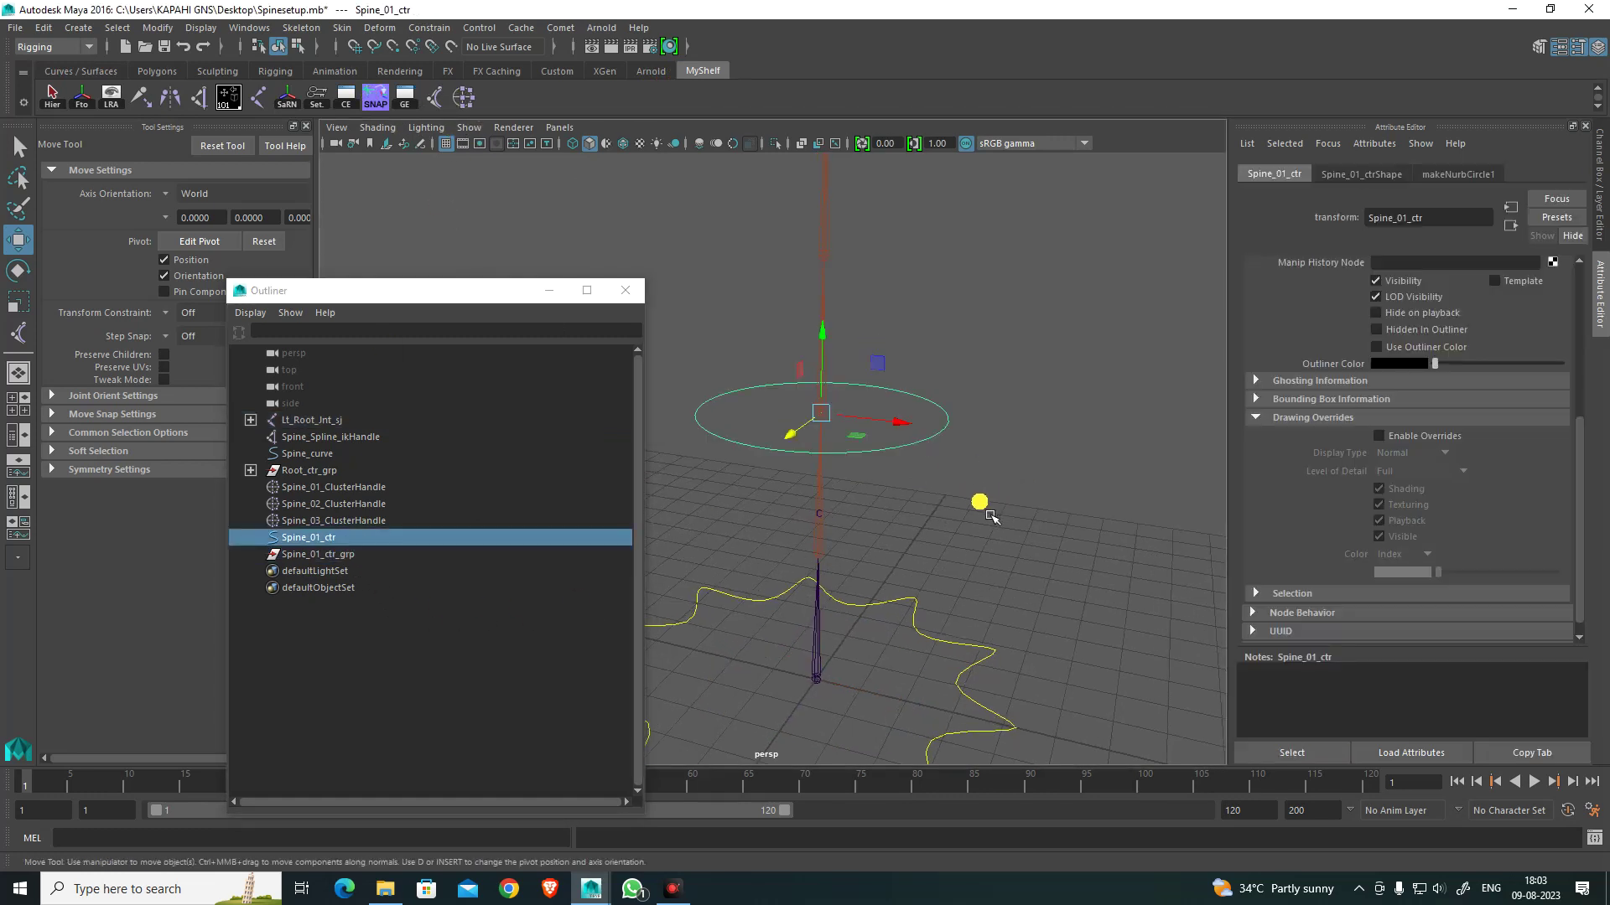
left_click(1600, 180)
left_click(1068, 486)
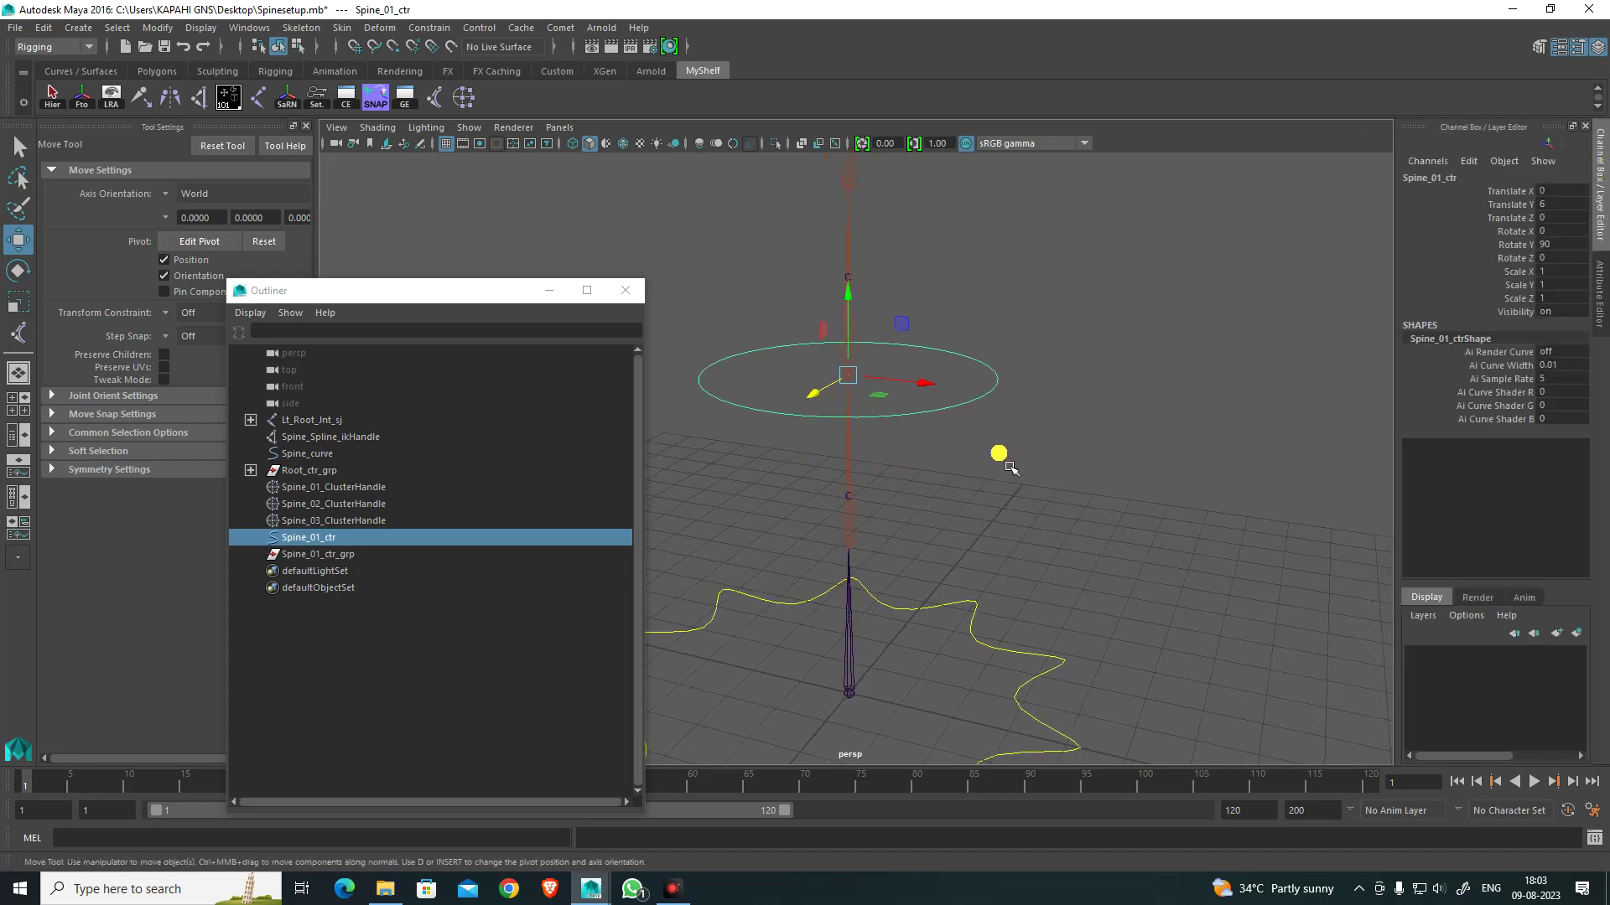
left_click(1013, 387)
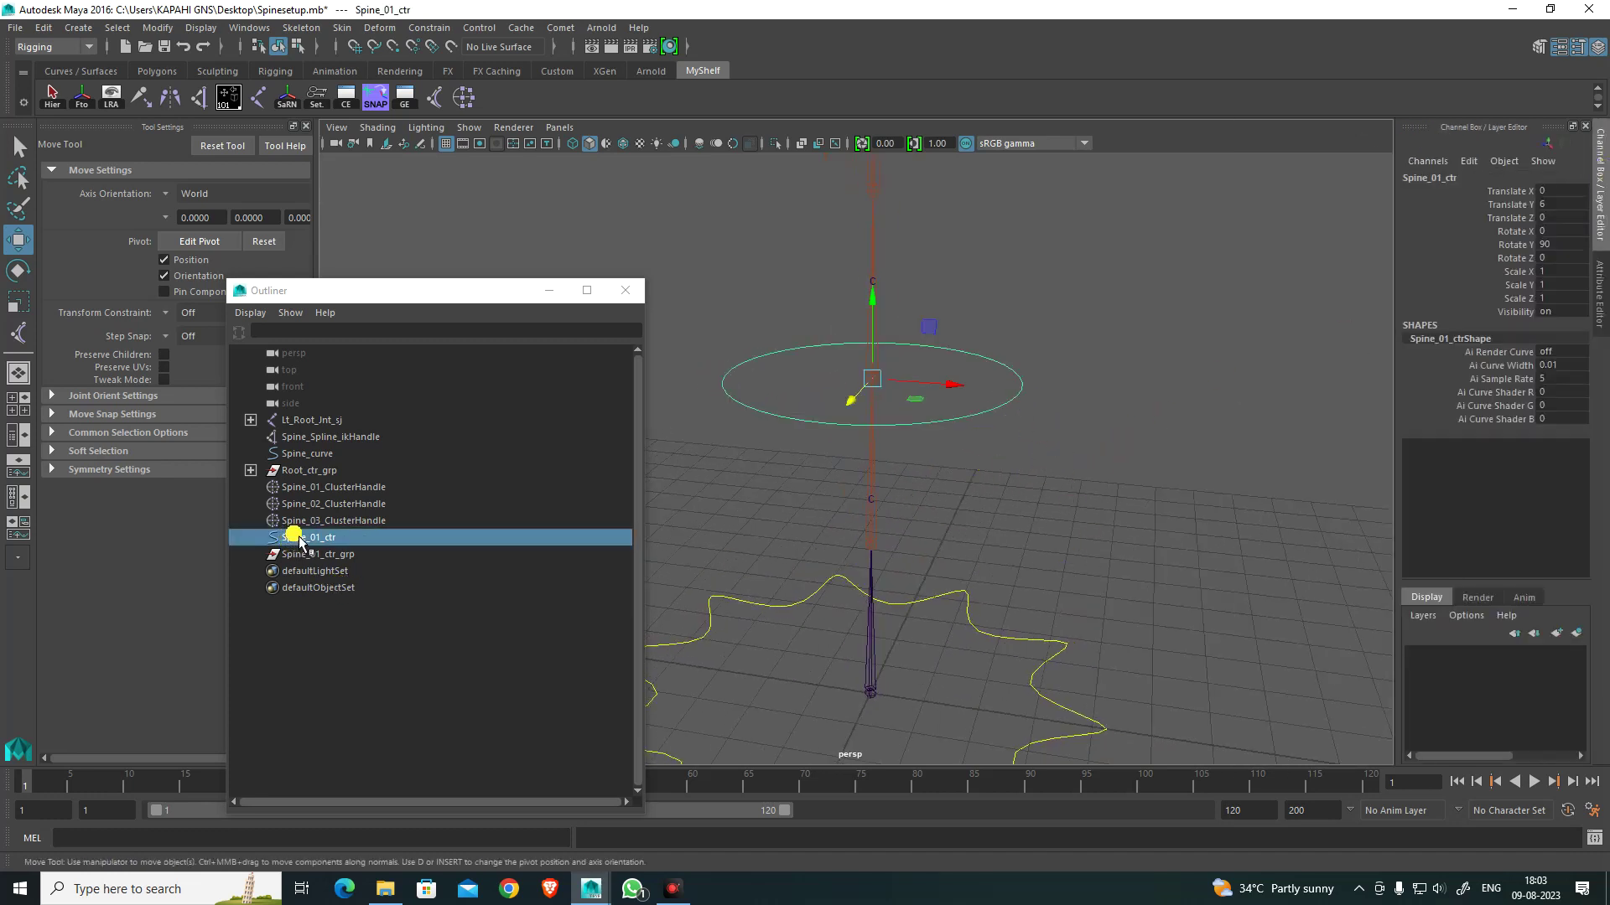
middle_click_drag(298, 549, 293, 554)
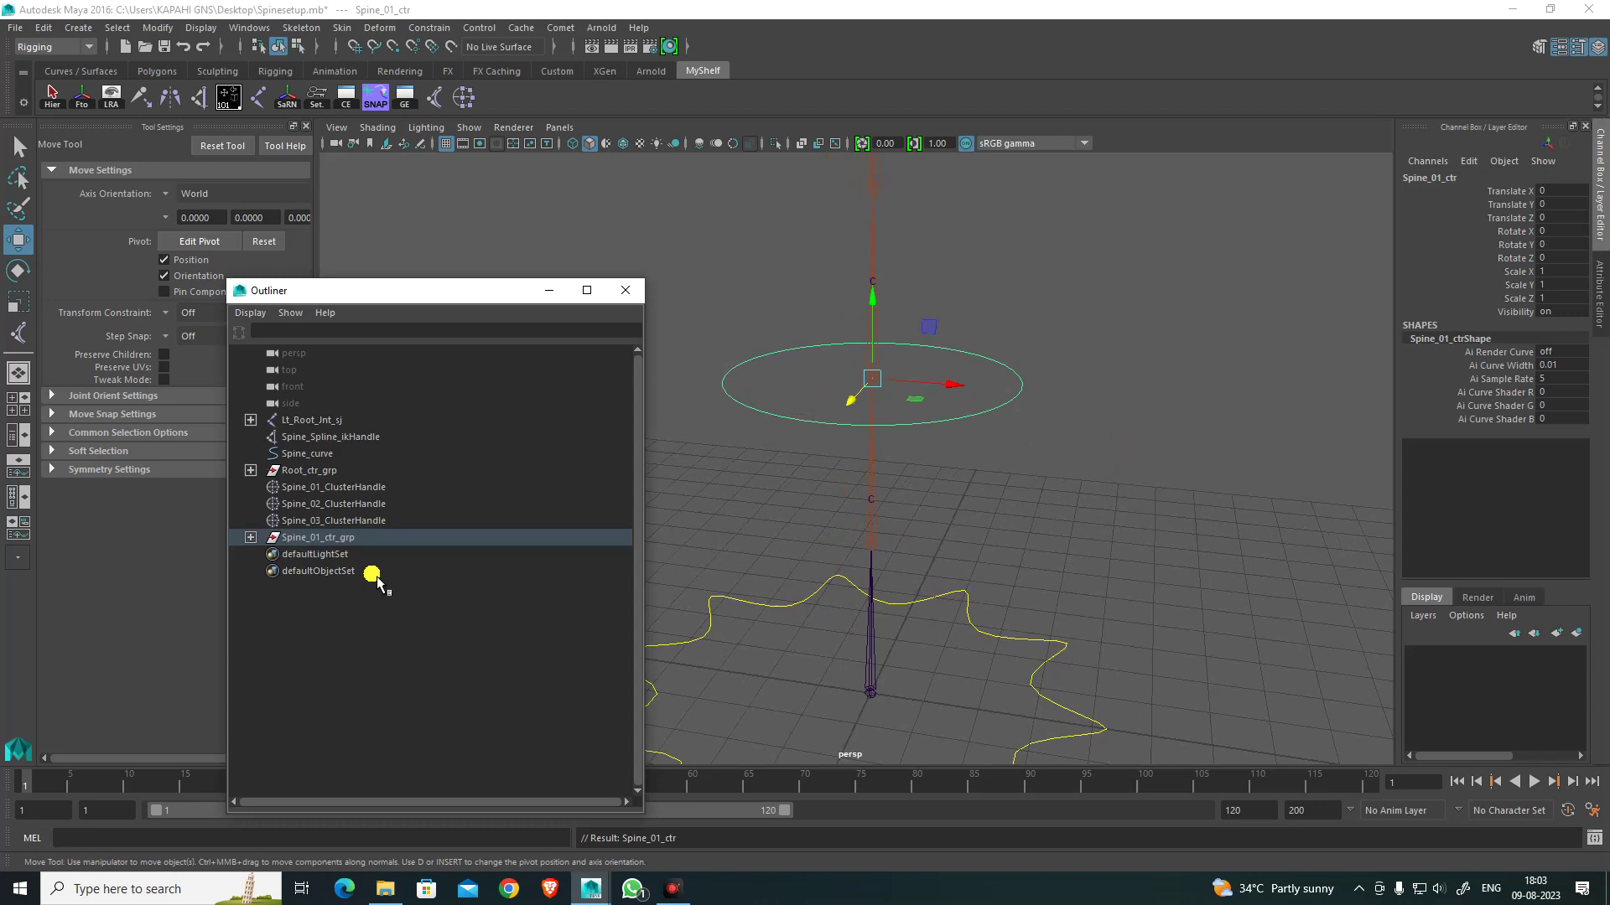
left_click(251, 539)
left_click(1103, 547)
left_click_drag(1039, 471, 1011, 470, "alt")
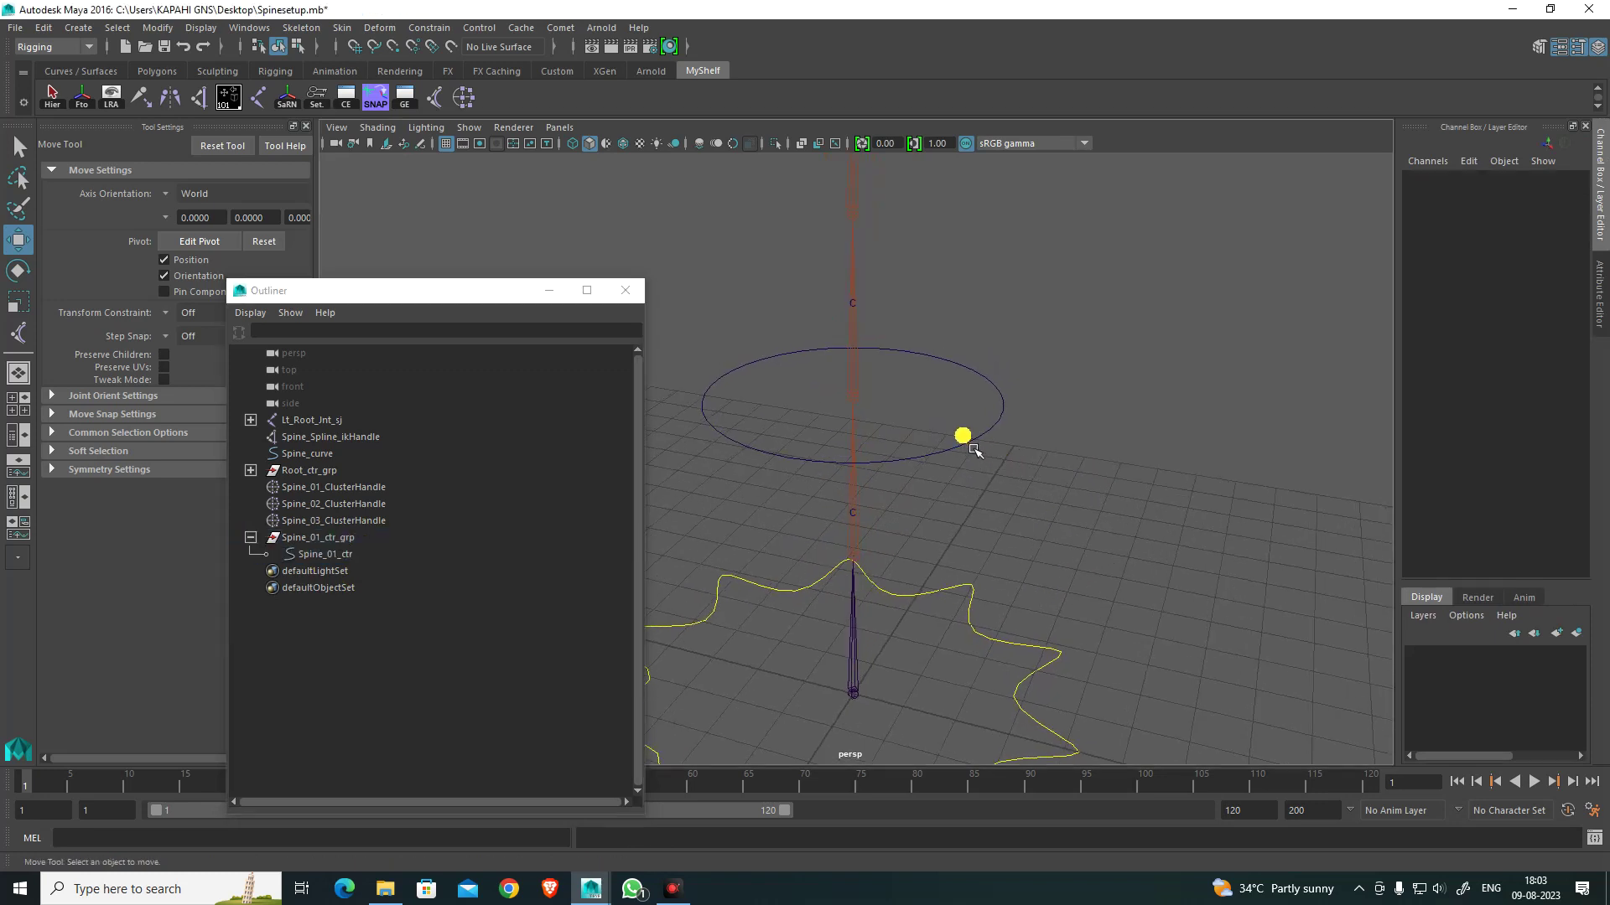
left_click(972, 450)
left_click_drag(1024, 530, 1048, 554, "alt")
left_click(1053, 586)
left_click(252, 537)
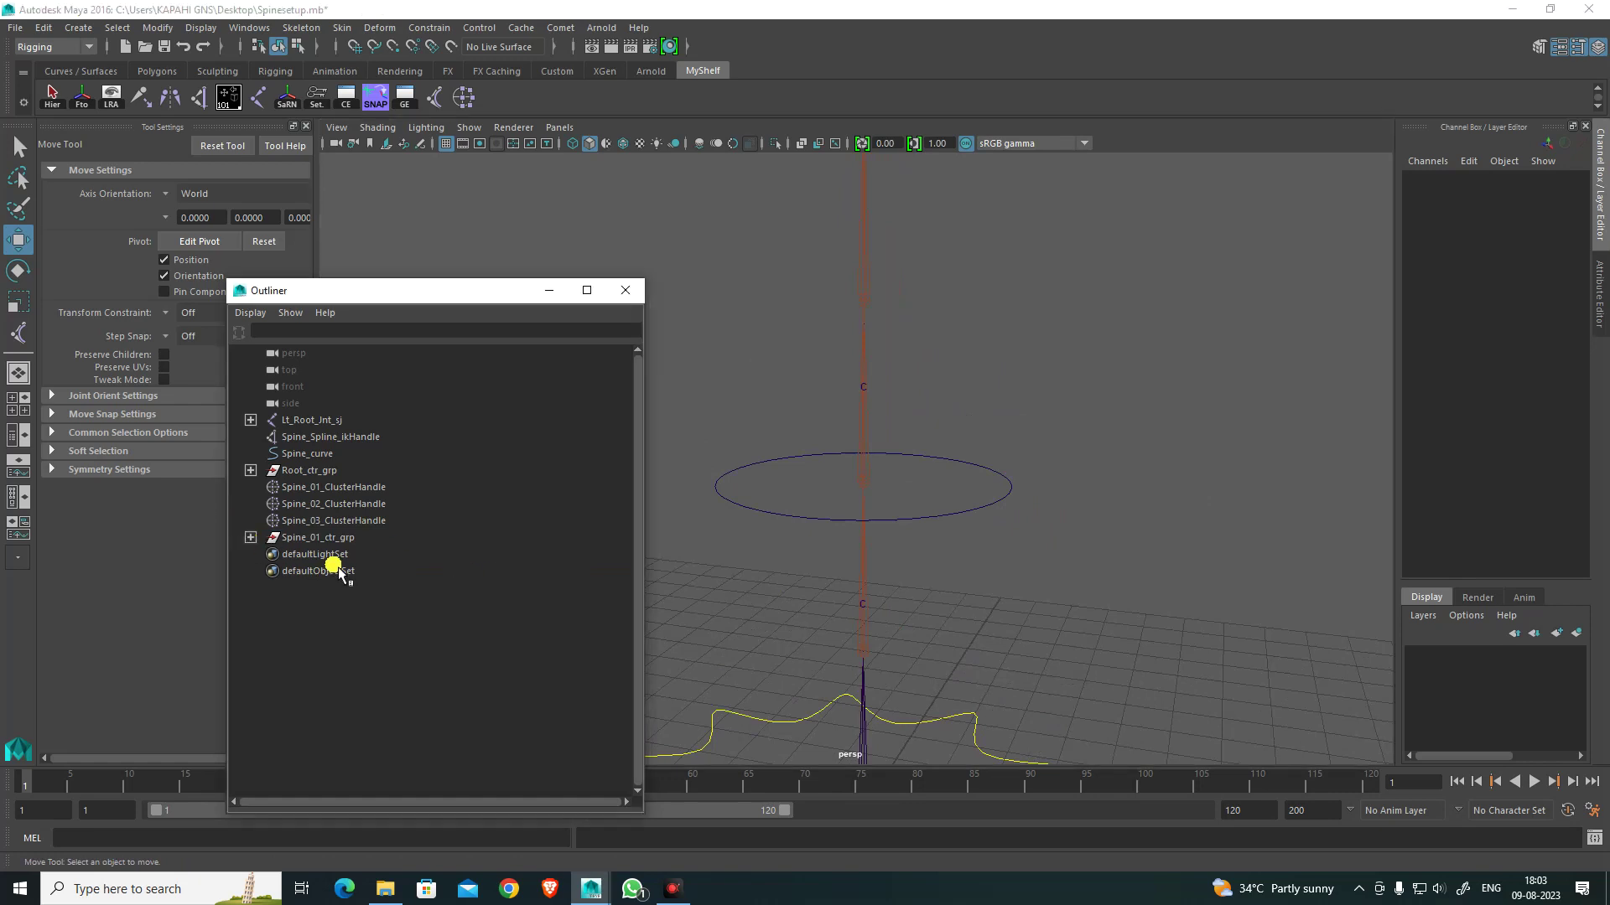
Step: Duplicate Spine_01_ctr_grp and snap the copy to the joint at the upper end of the spine, at Translate Y 12
left_click(342, 537)
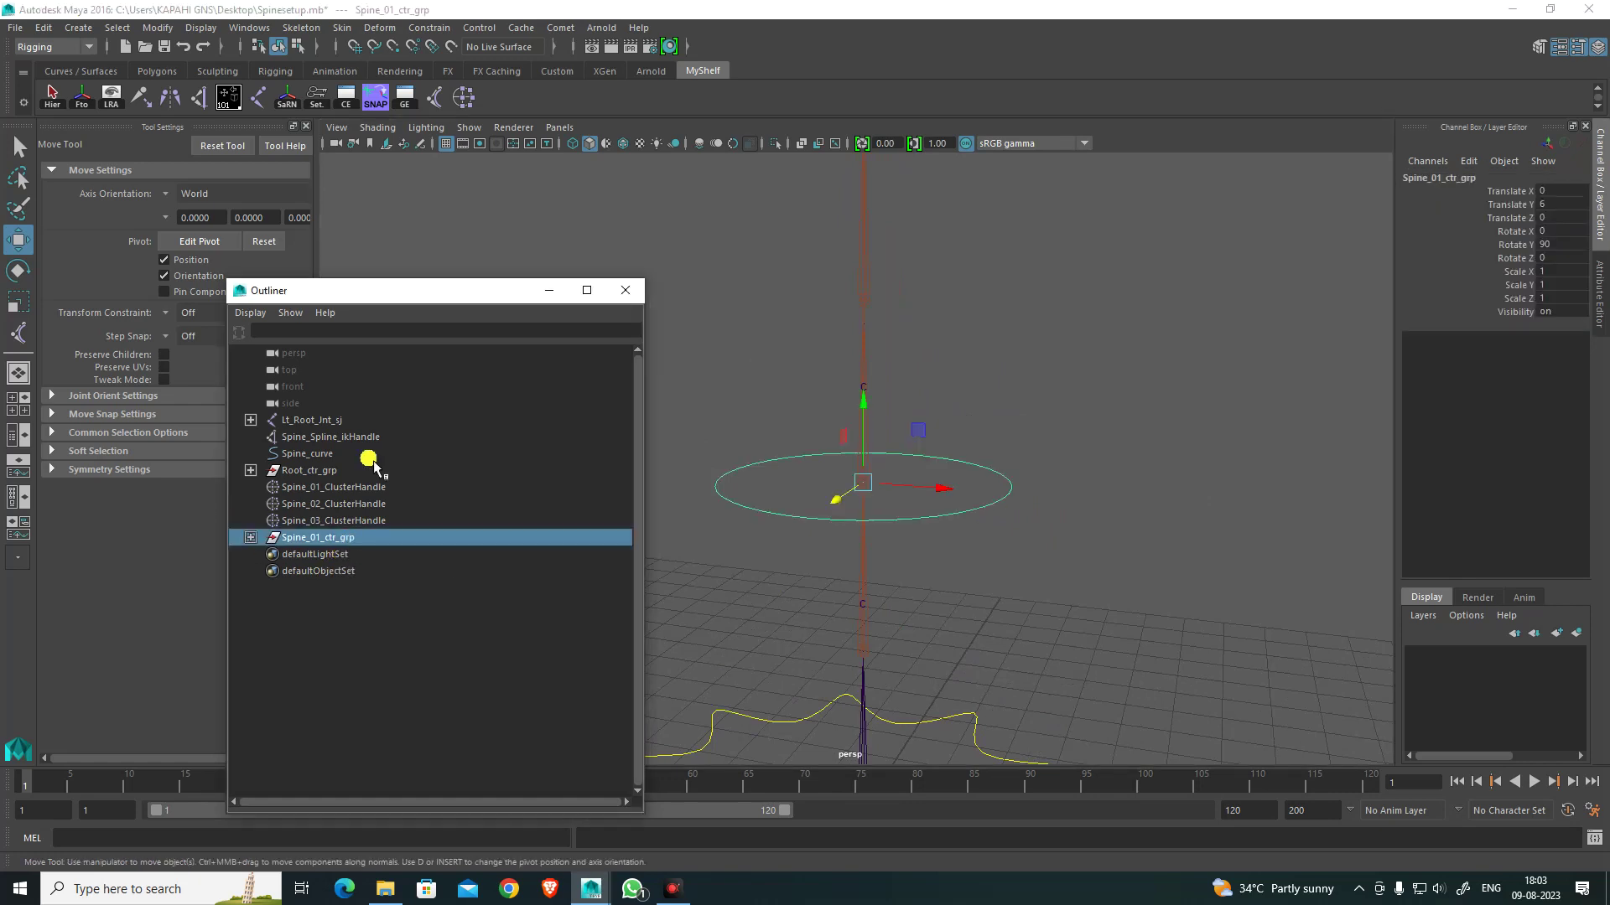
left_click_drag(453, 302, 463, 280)
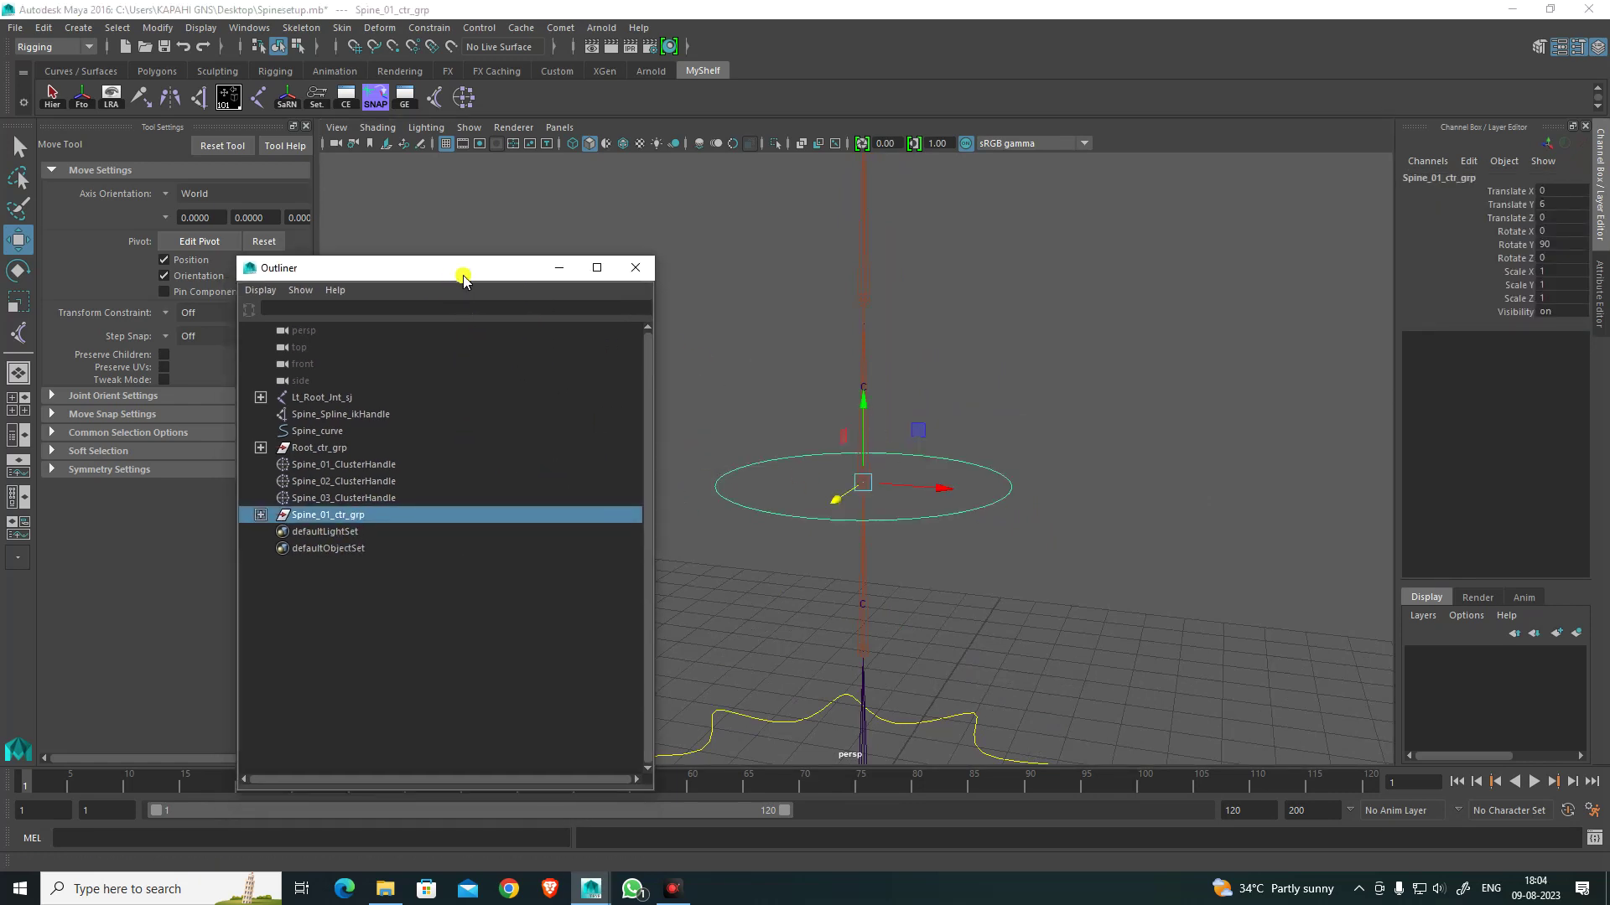
left_click(1110, 482)
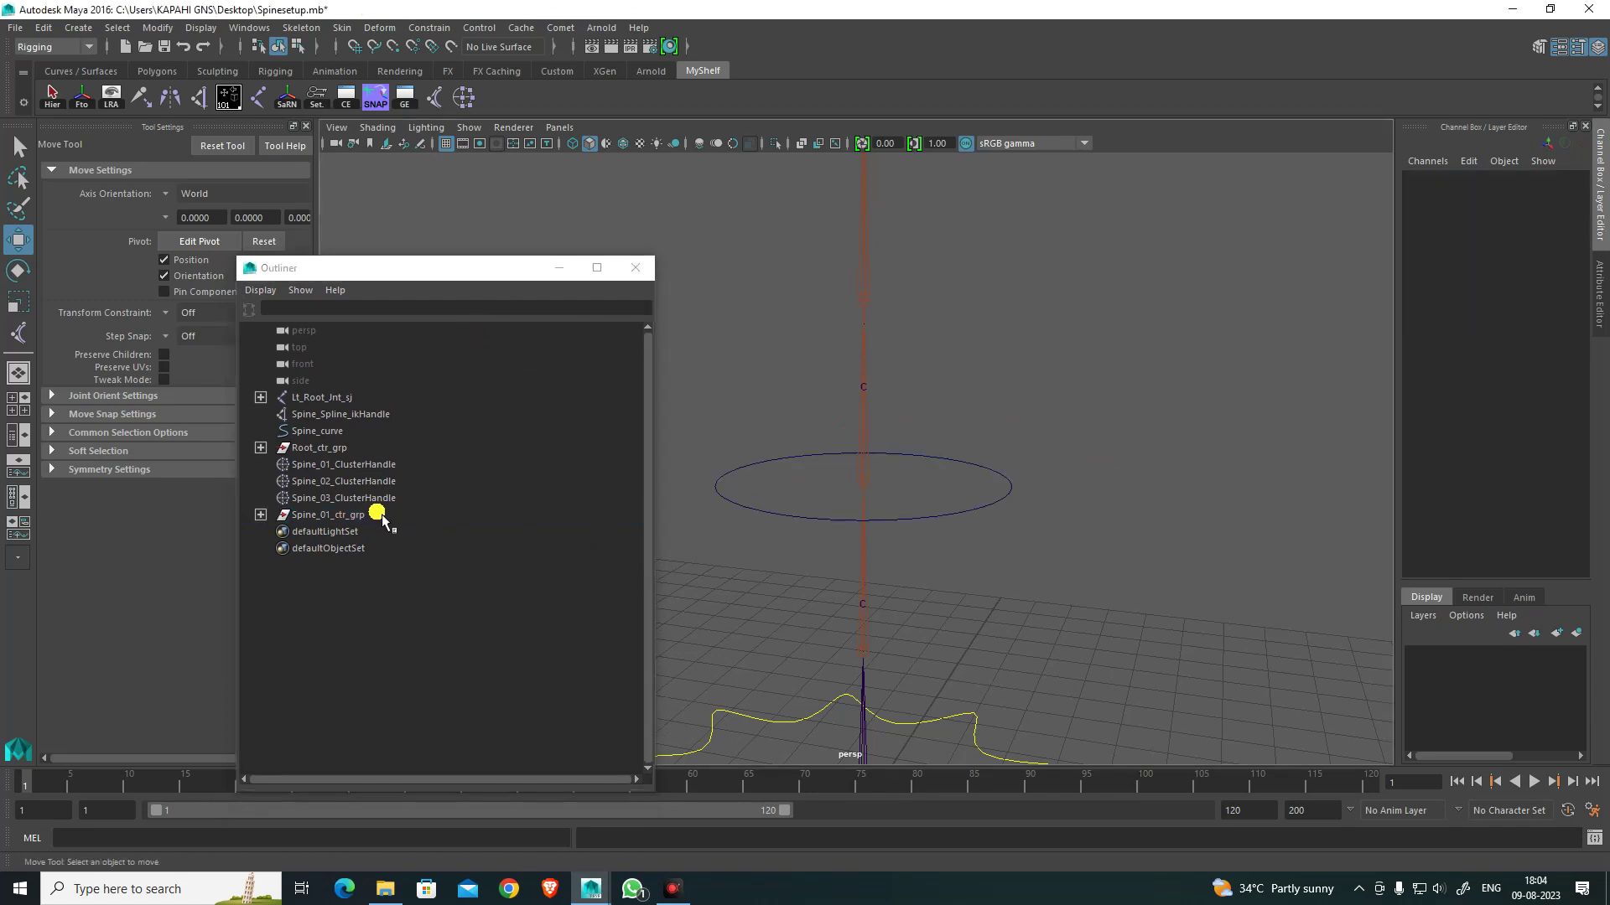
left_click(331, 516)
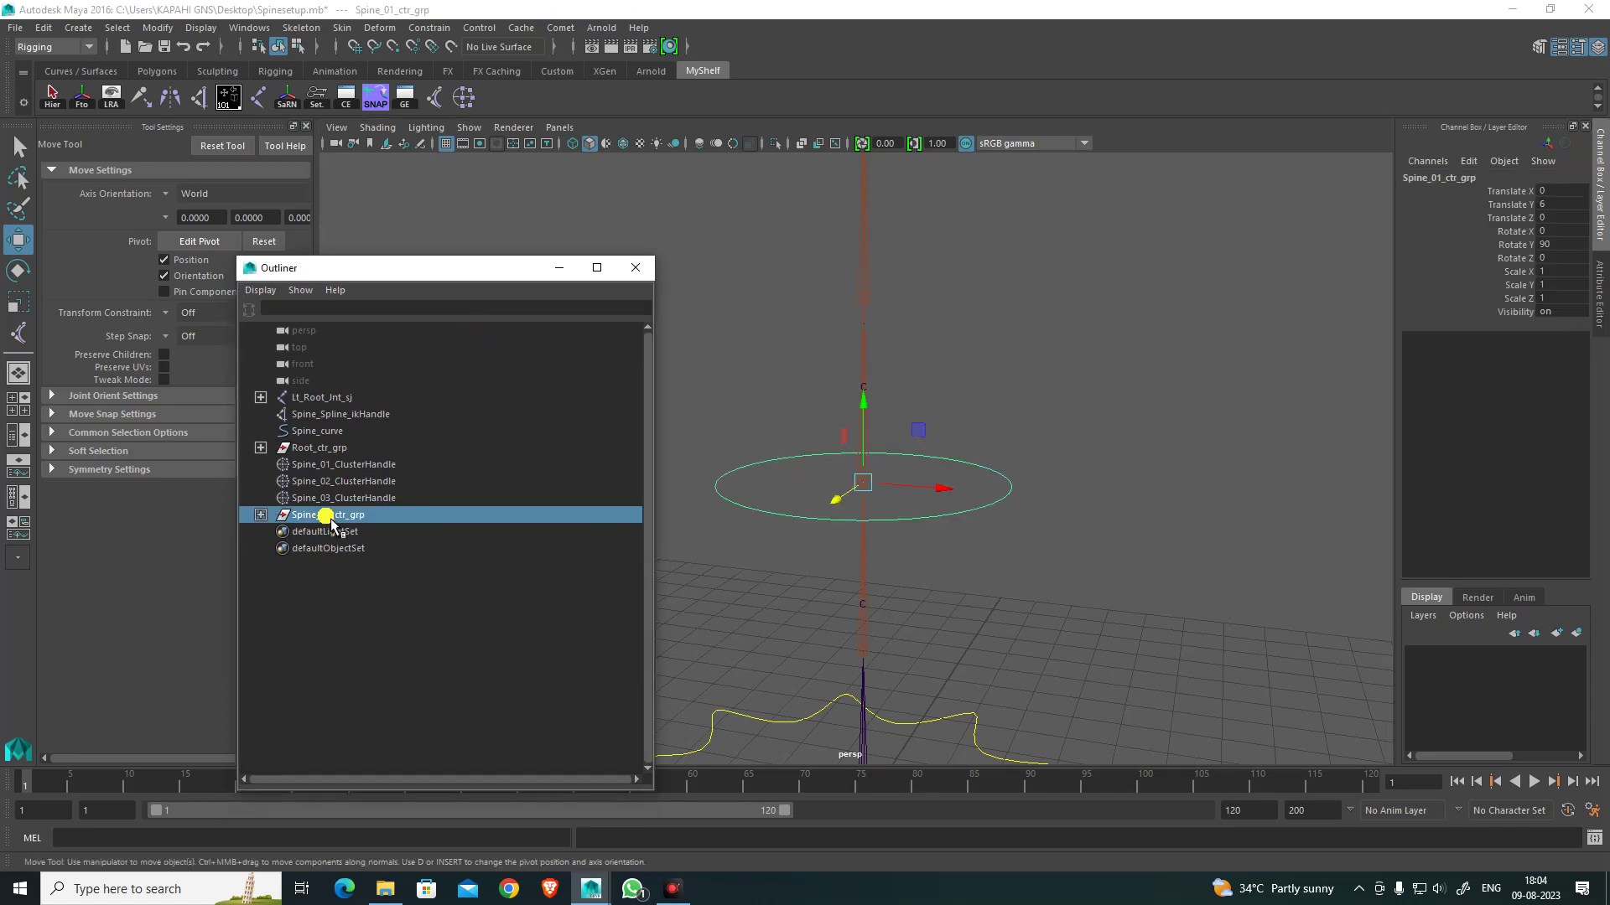
key("ctrl+d")
left_click_drag(1000, 454, 1026, 481, "alt")
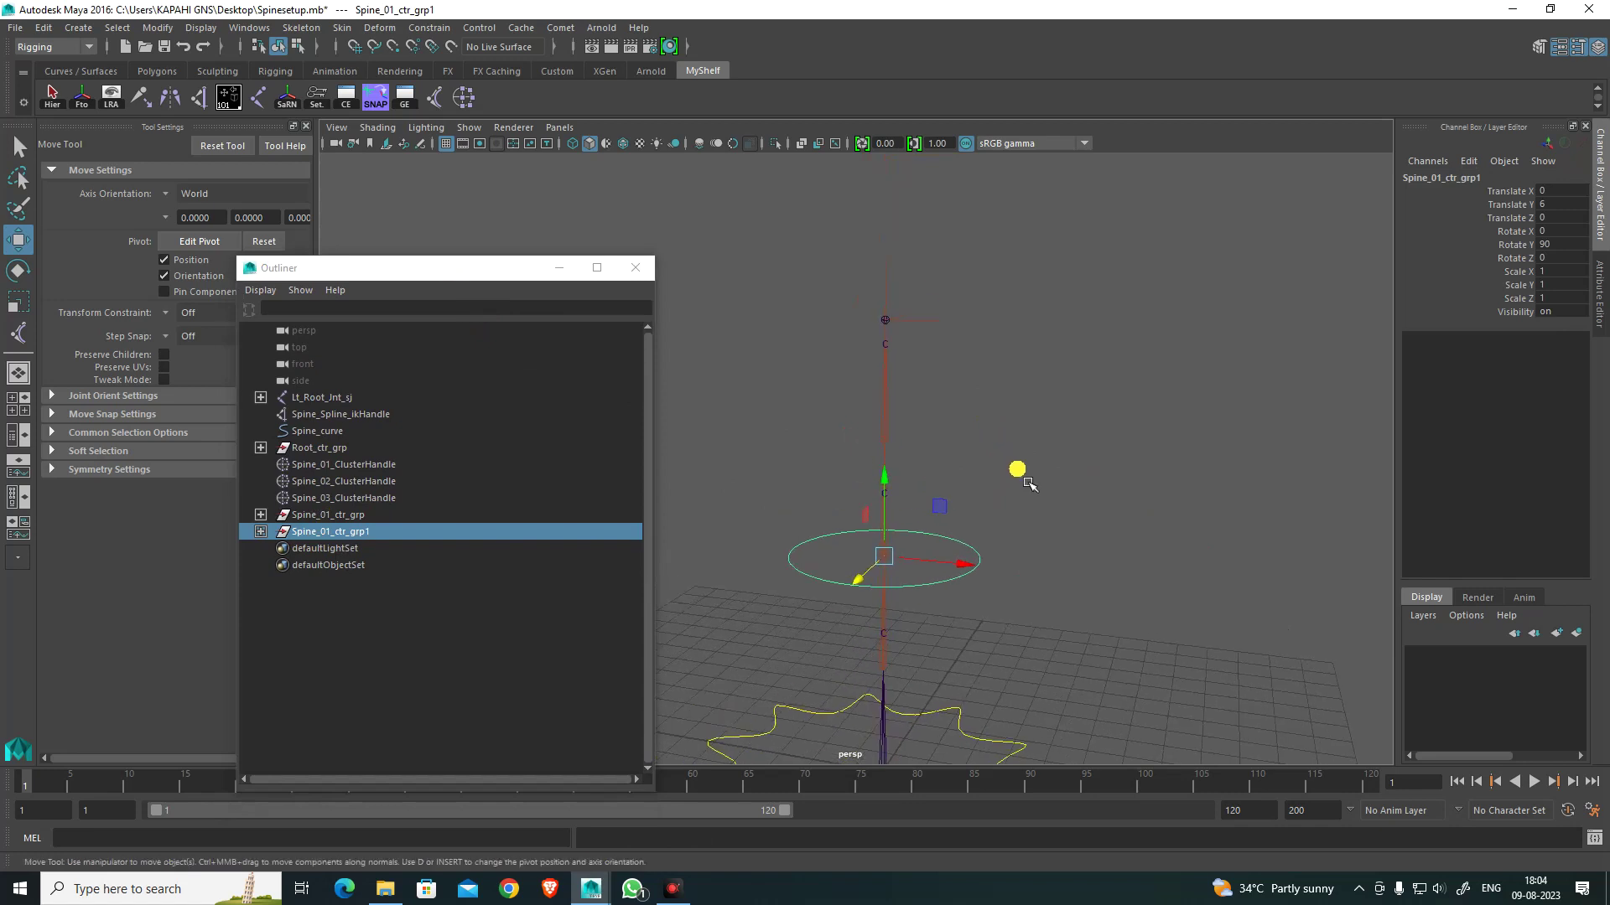
key("v")
left_click_drag(884, 557, 921, 325)
scroll(958, 431, "up", 4)
middle_click_drag(928, 291, 929, 343, "alt")
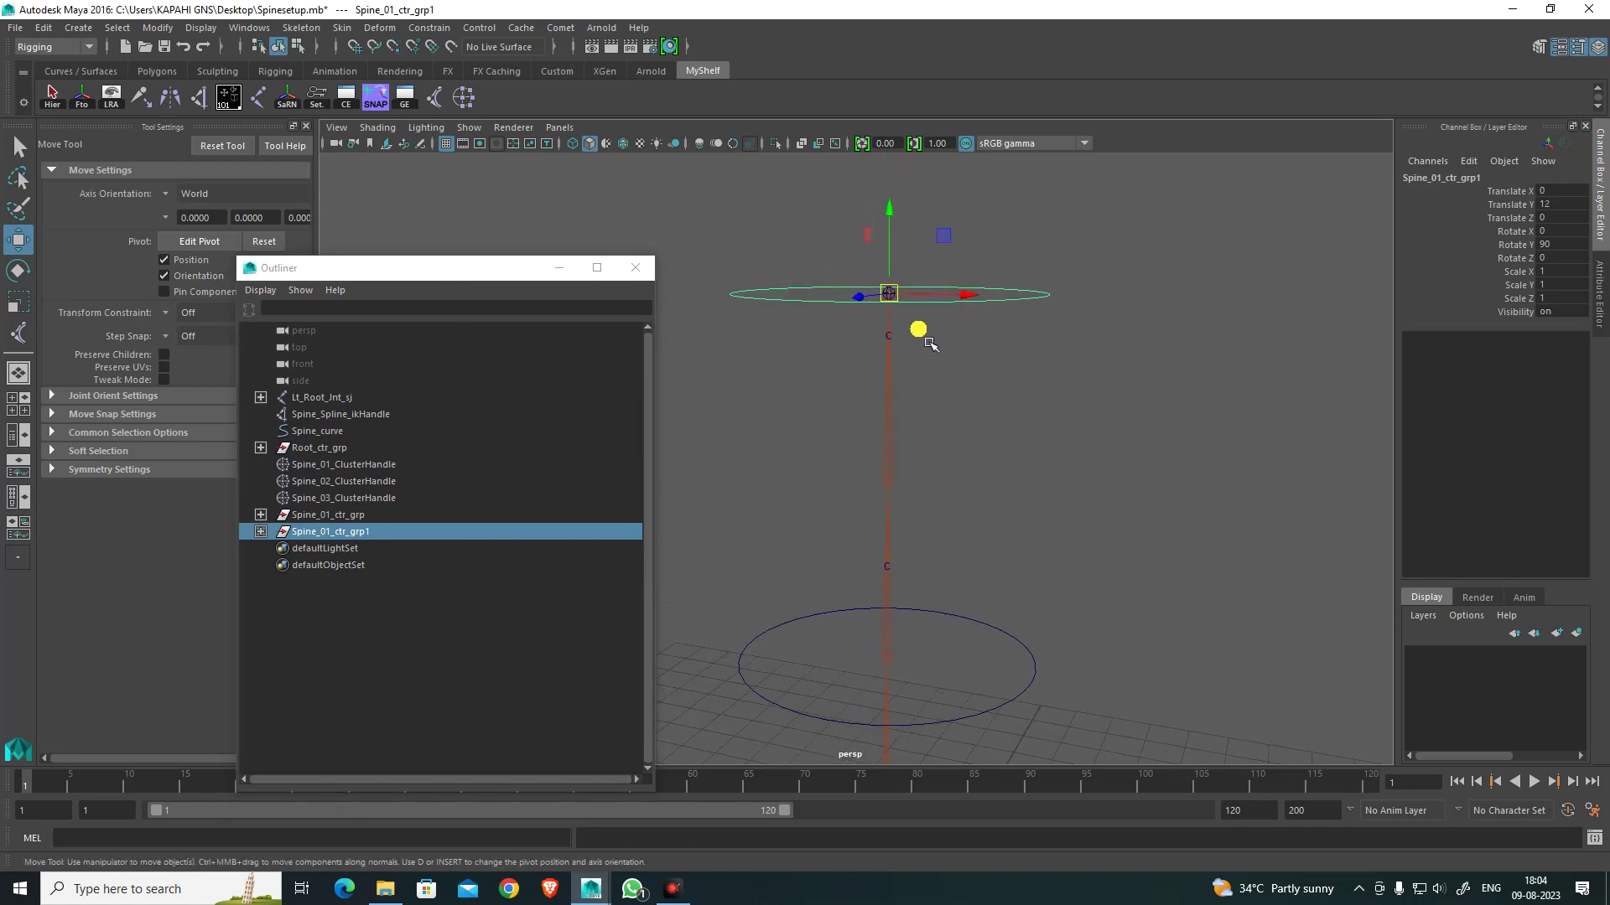
left_click_drag(966, 417, 948, 431, "alt")
Step: Rename the duplicated group as Spine_02_ctr_grp
double_click(393, 531)
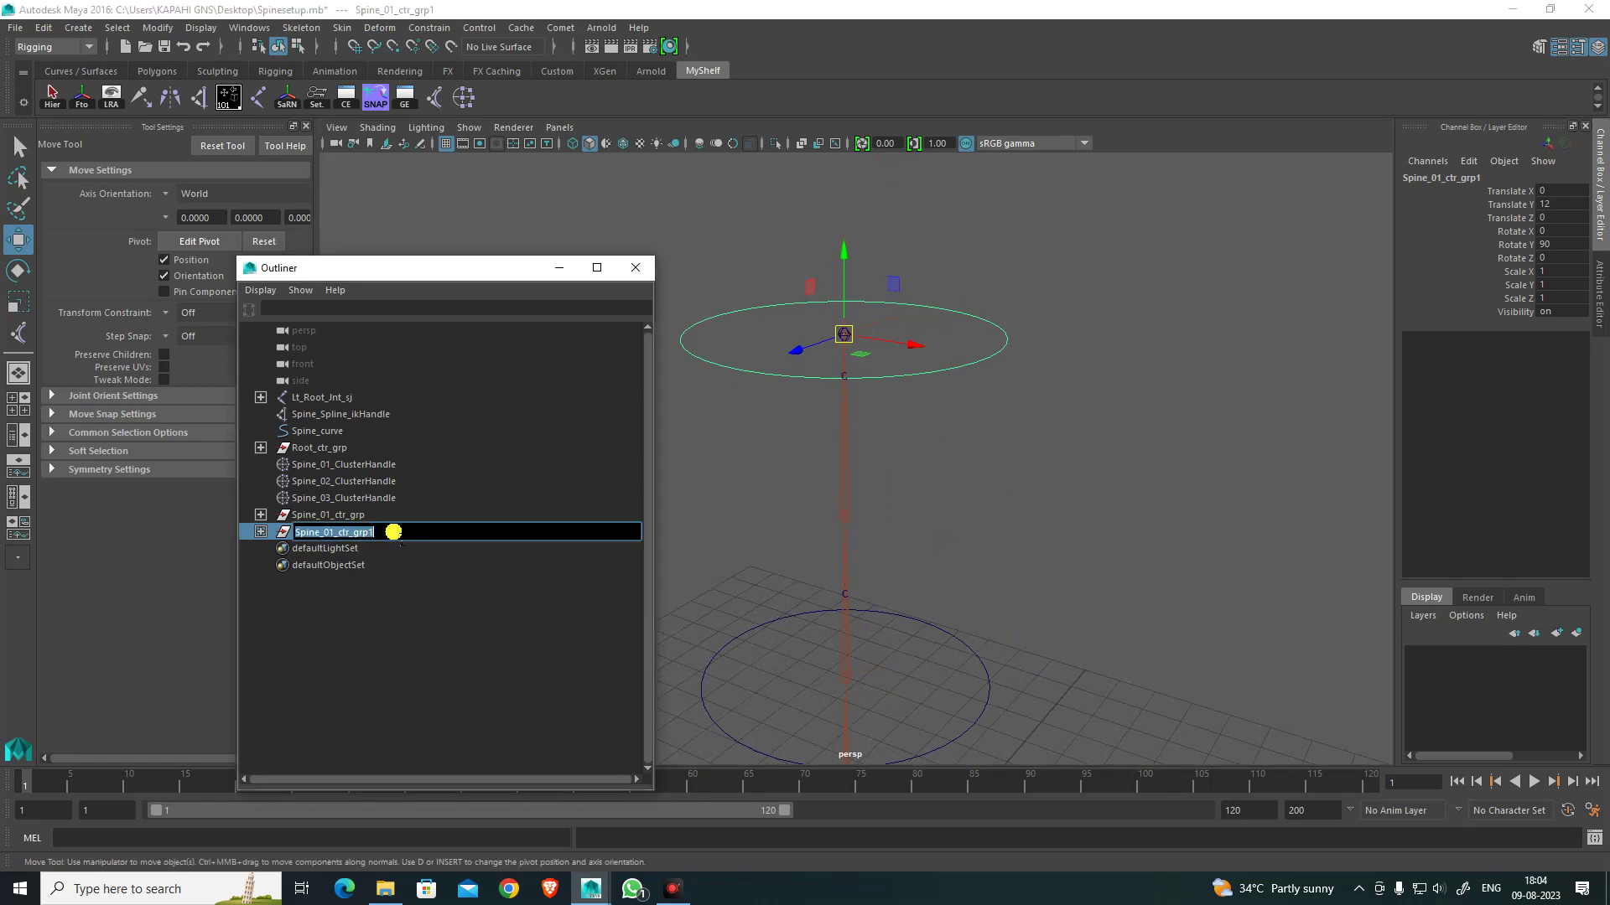
left_click(399, 533)
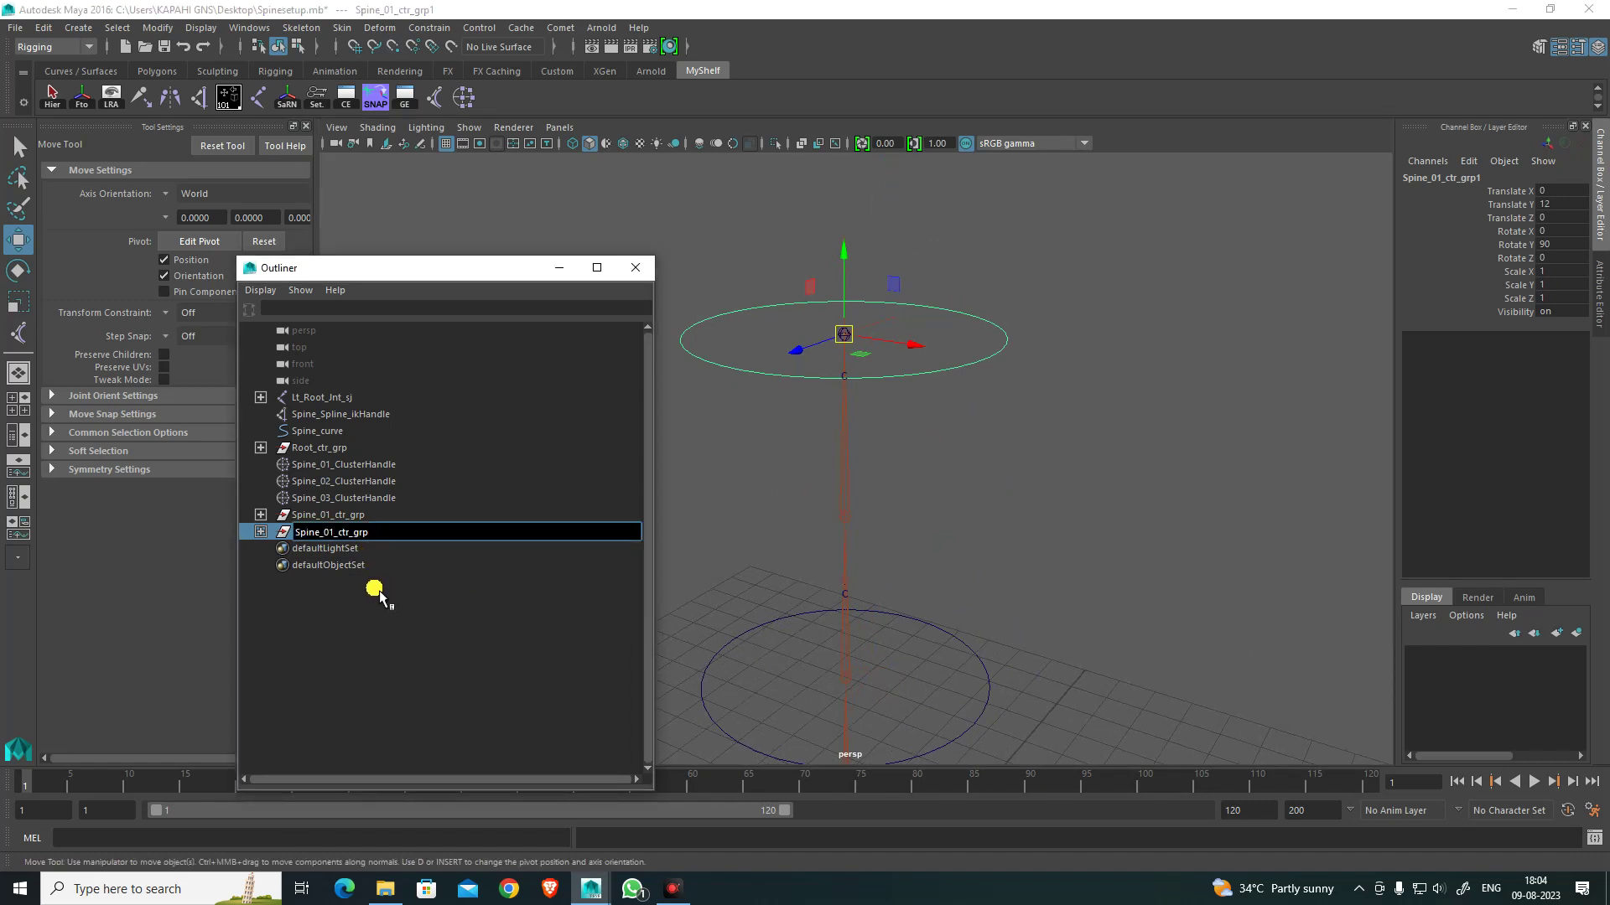
key("Return")
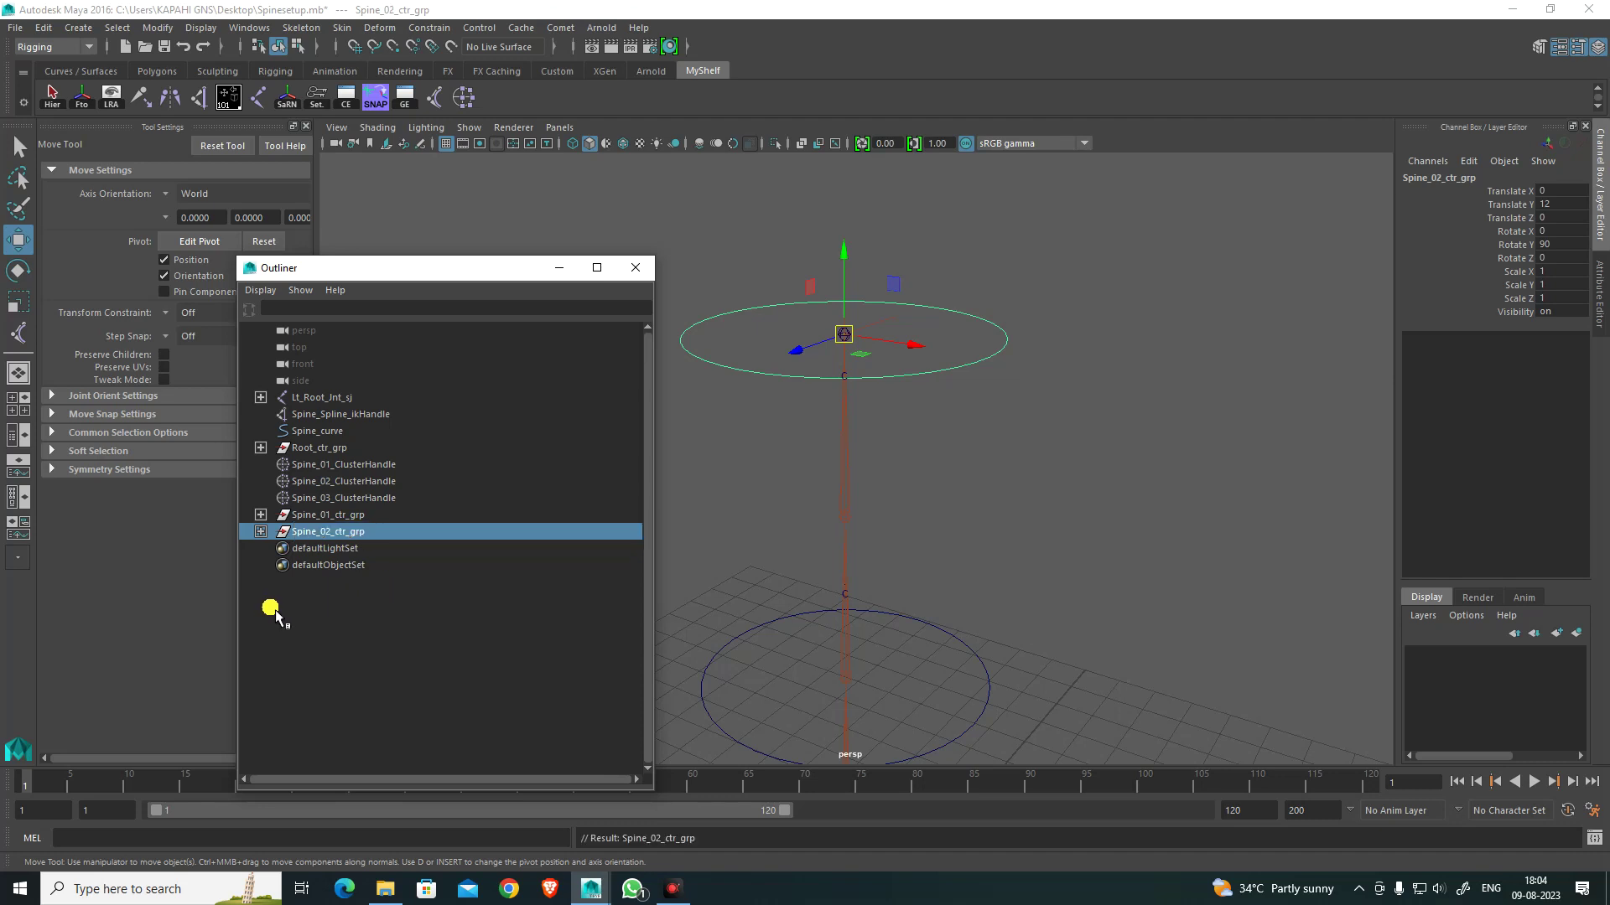
Step: Rename the circle inside Spine_02_ctr_grp as Spine_02_ctr and collapse the group
left_click(260, 532)
double_click(371, 549)
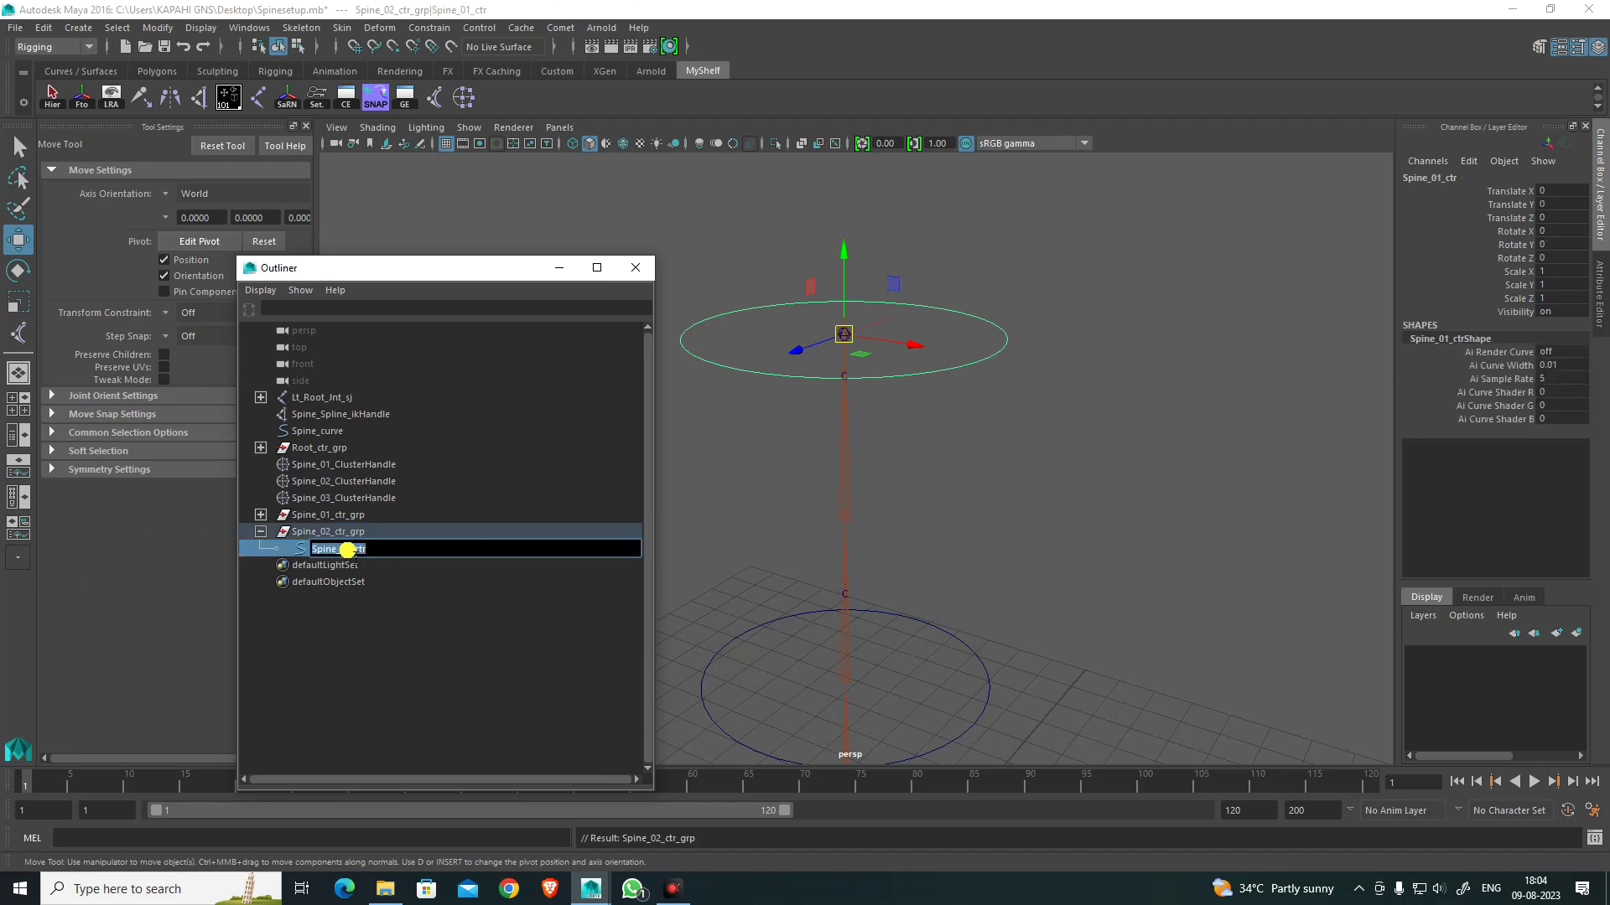
left_click(349, 550)
type("2")
key("Return")
mouse_move(978, 506)
left_mouse_down("alt")
mouse_move(927, 460)
mouse_move(1002, 491)
mouse_move(996, 507)
left_mouse_up("alt")
left_click(292, 633)
left_click(260, 531)
left_click_drag(682, 567, 970, 492, "alt")
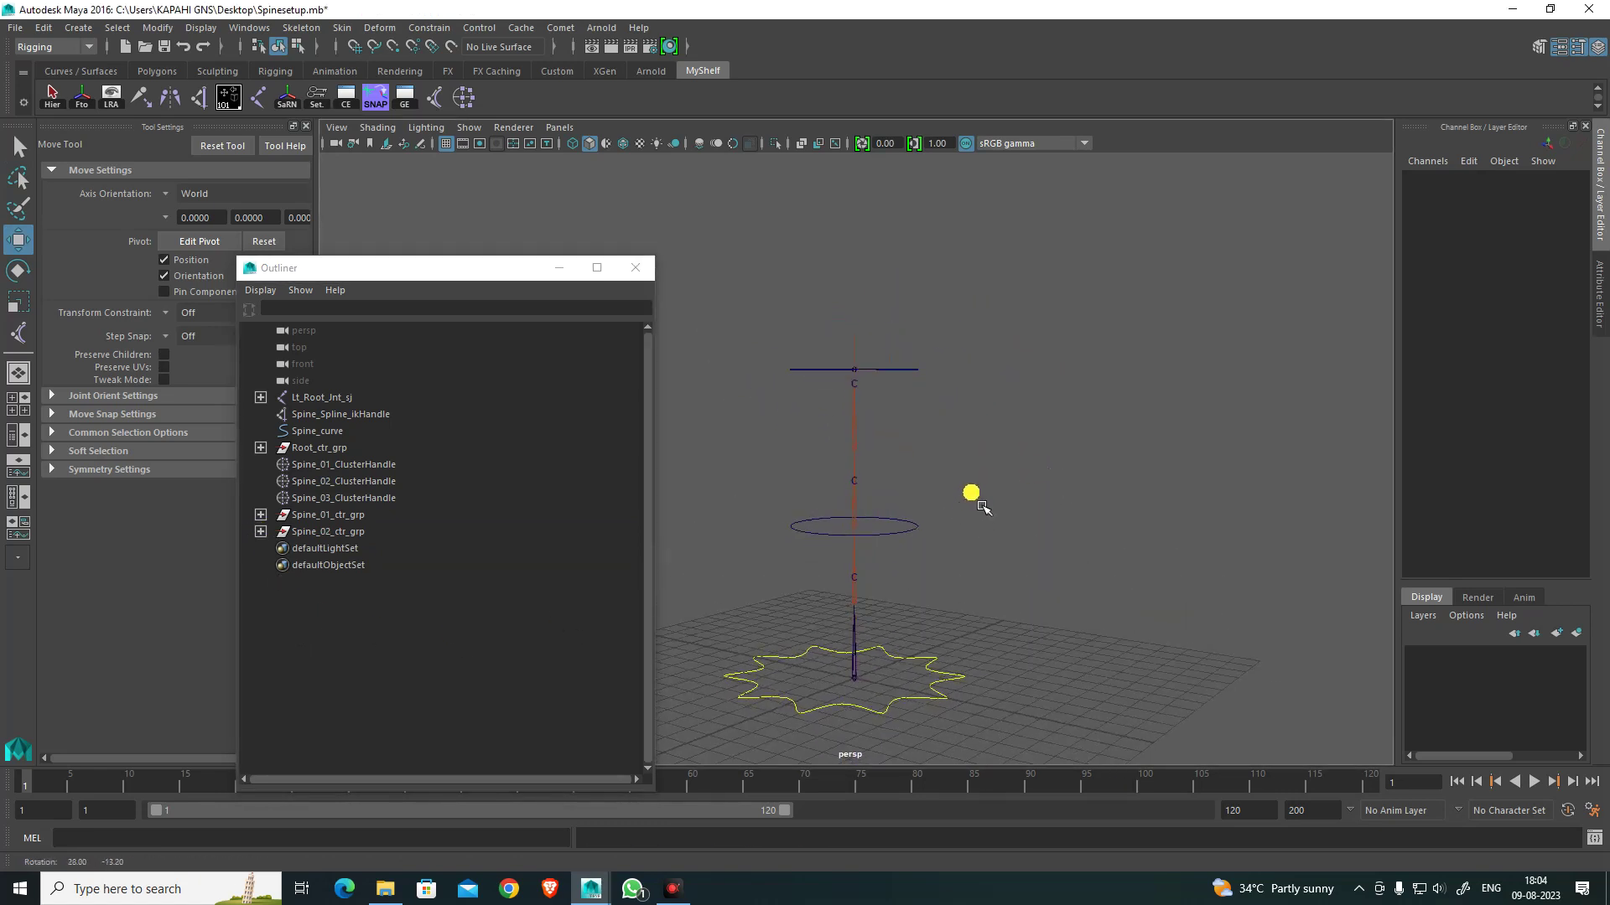
left_click_drag(952, 586, 1020, 549, "alt")
left_click(1005, 555)
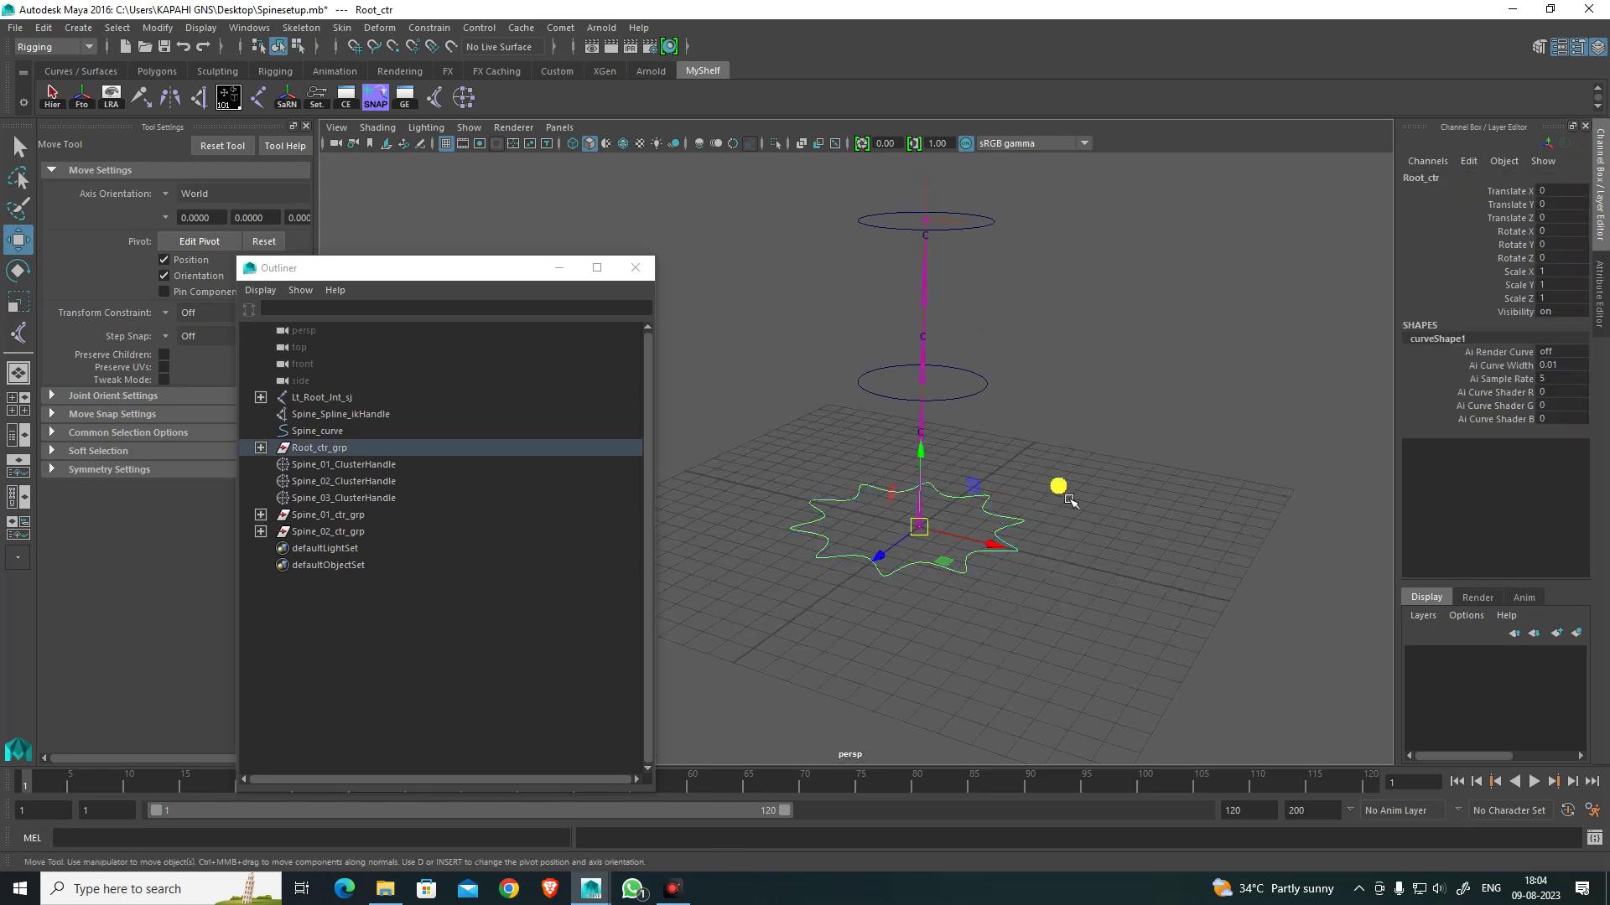
left_click_drag(1122, 432, 988, 442, "alt")
left_click(1114, 450)
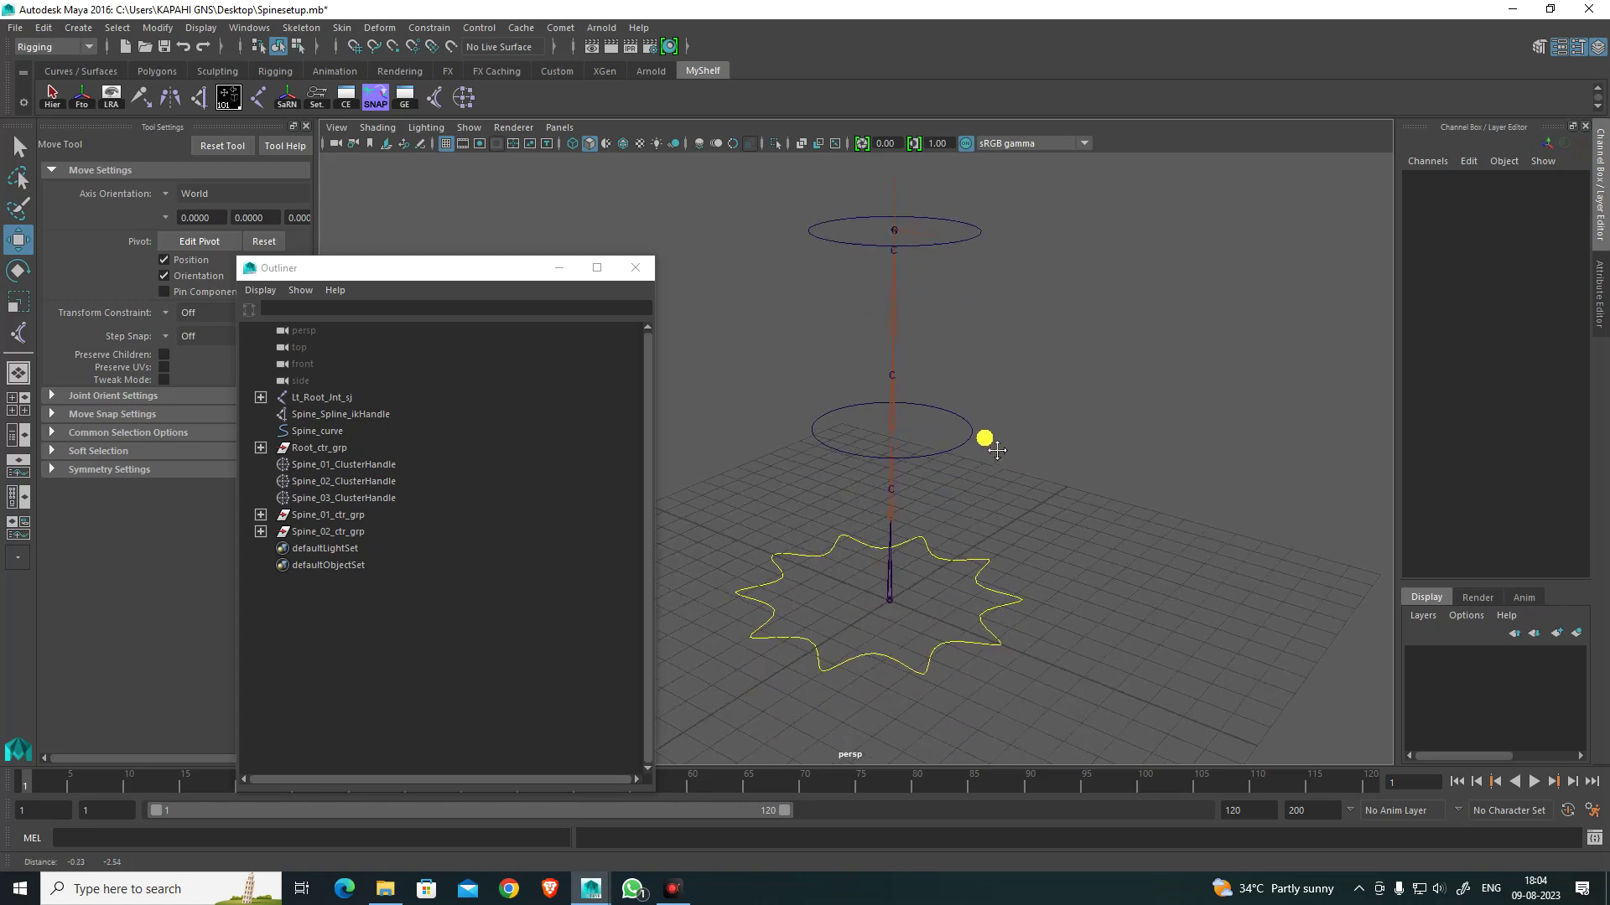
Step: Parent Spine_01_ClusterHandle under the Root_ctr control
left_click(362, 466)
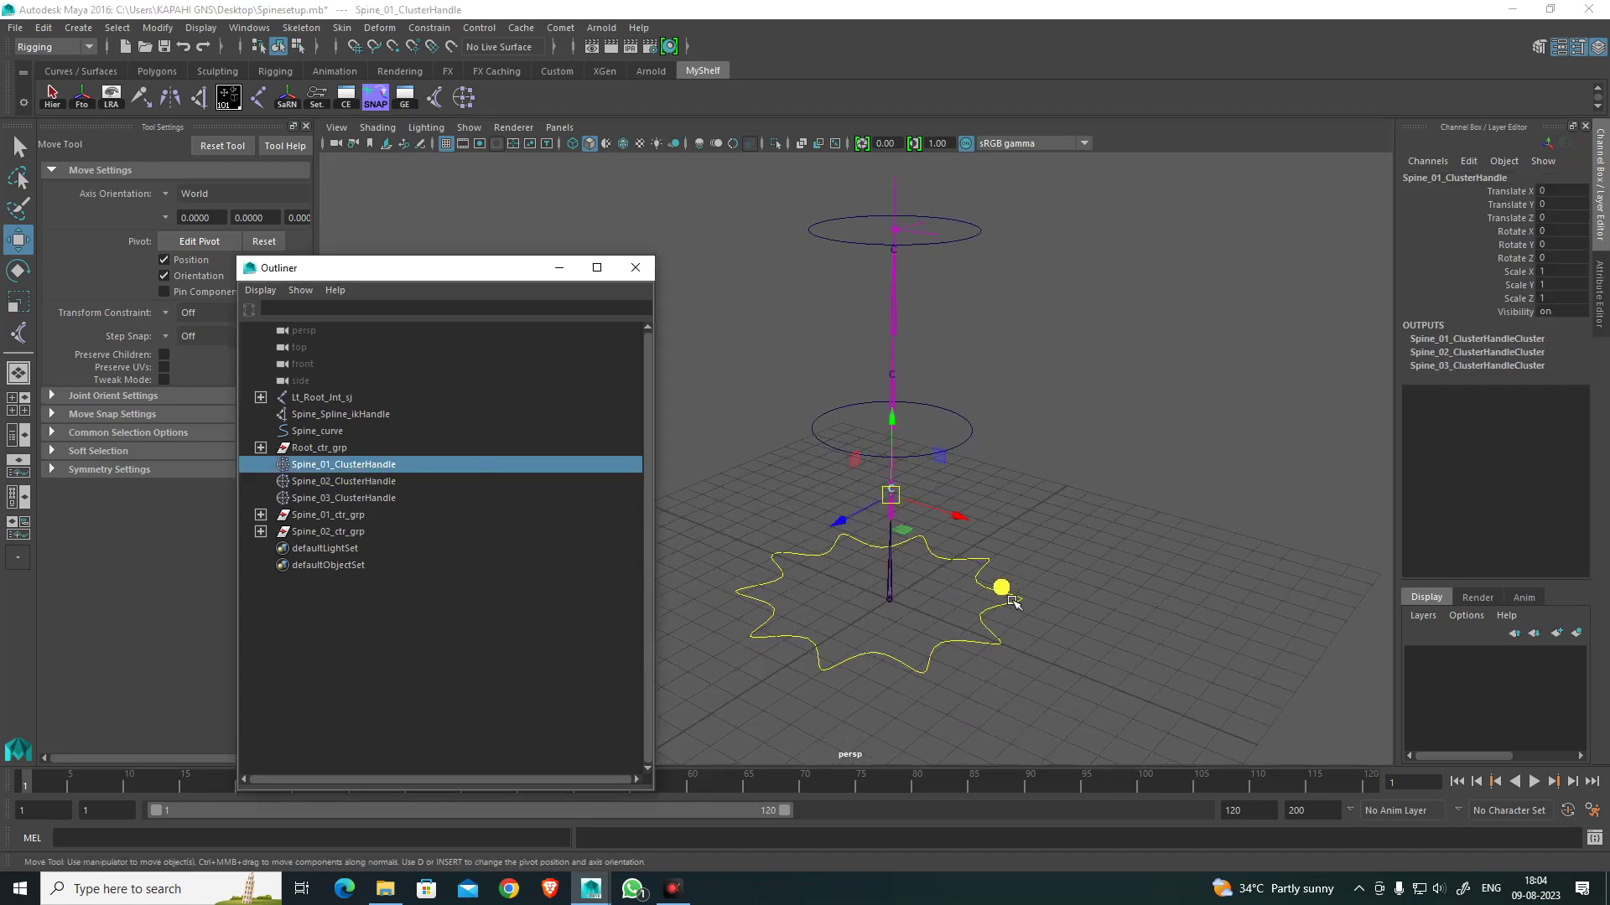
left_click_drag(1006, 586, 1060, 568, "alt")
left_click(1058, 566)
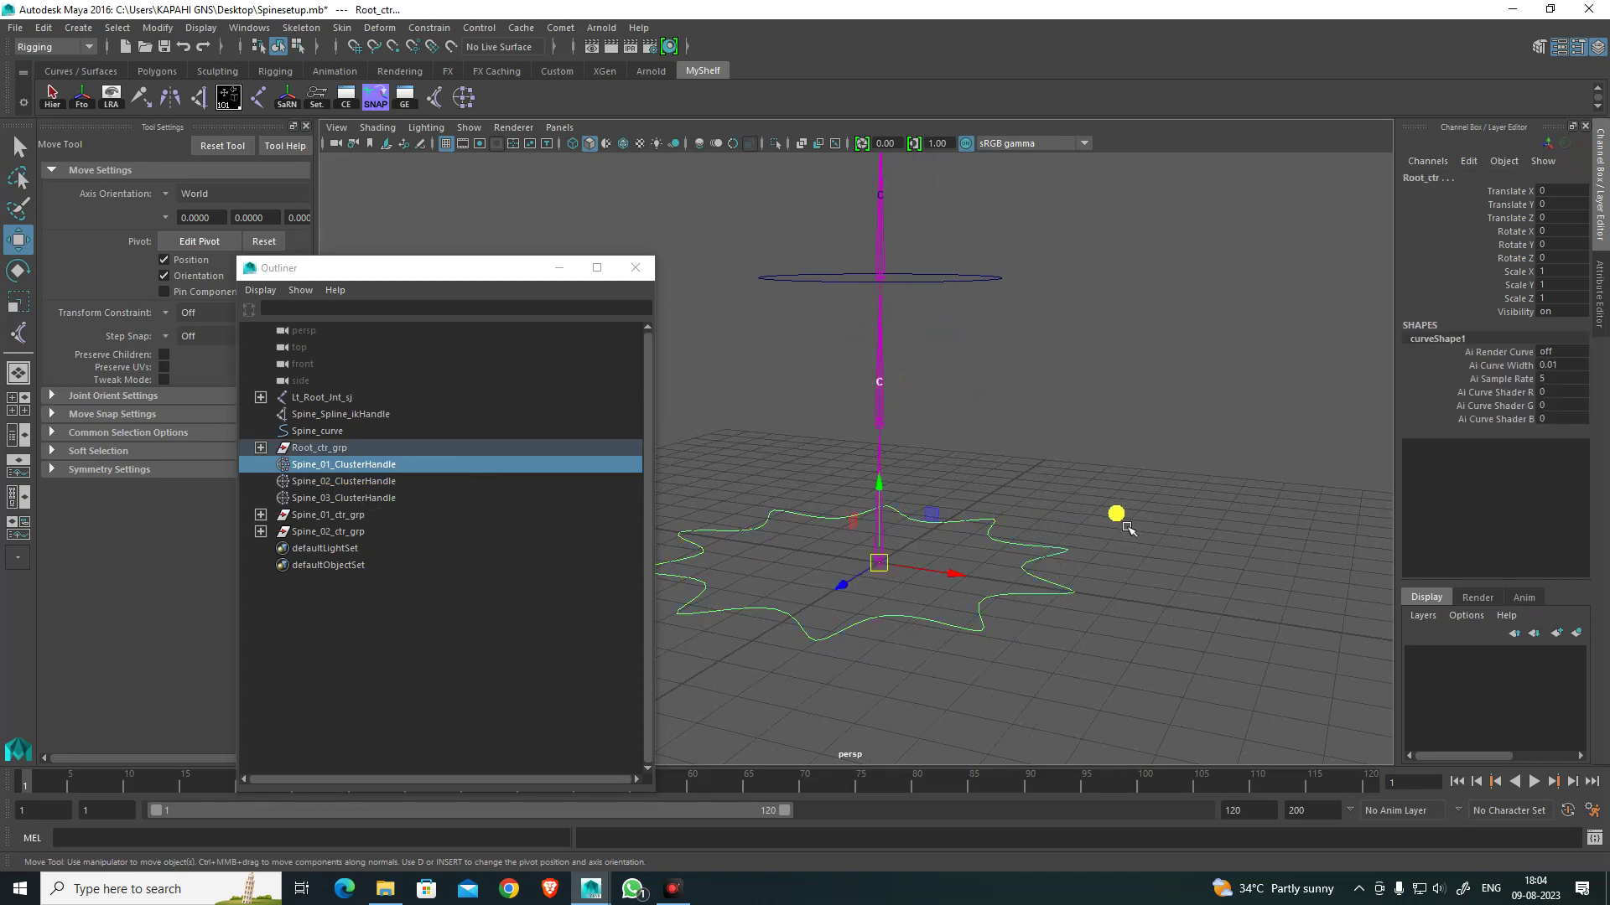
key("p")
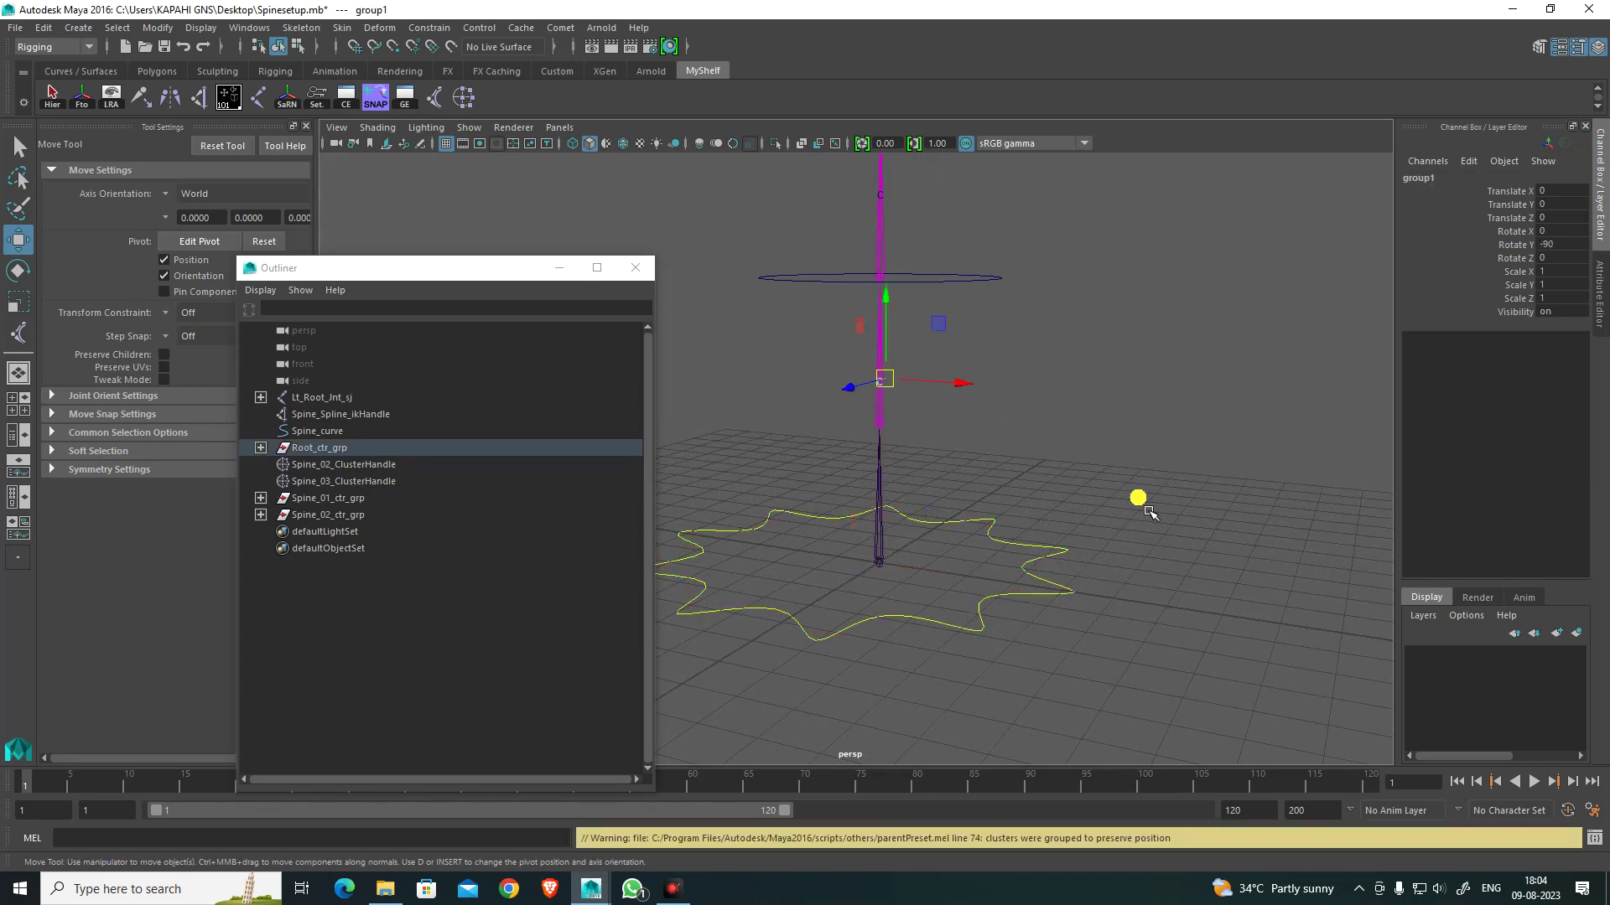
Step: Parent Spine_02_ClusterHandle under the Spine_01_ctr control
left_click(336, 465)
scroll(905, 450, "up", 3)
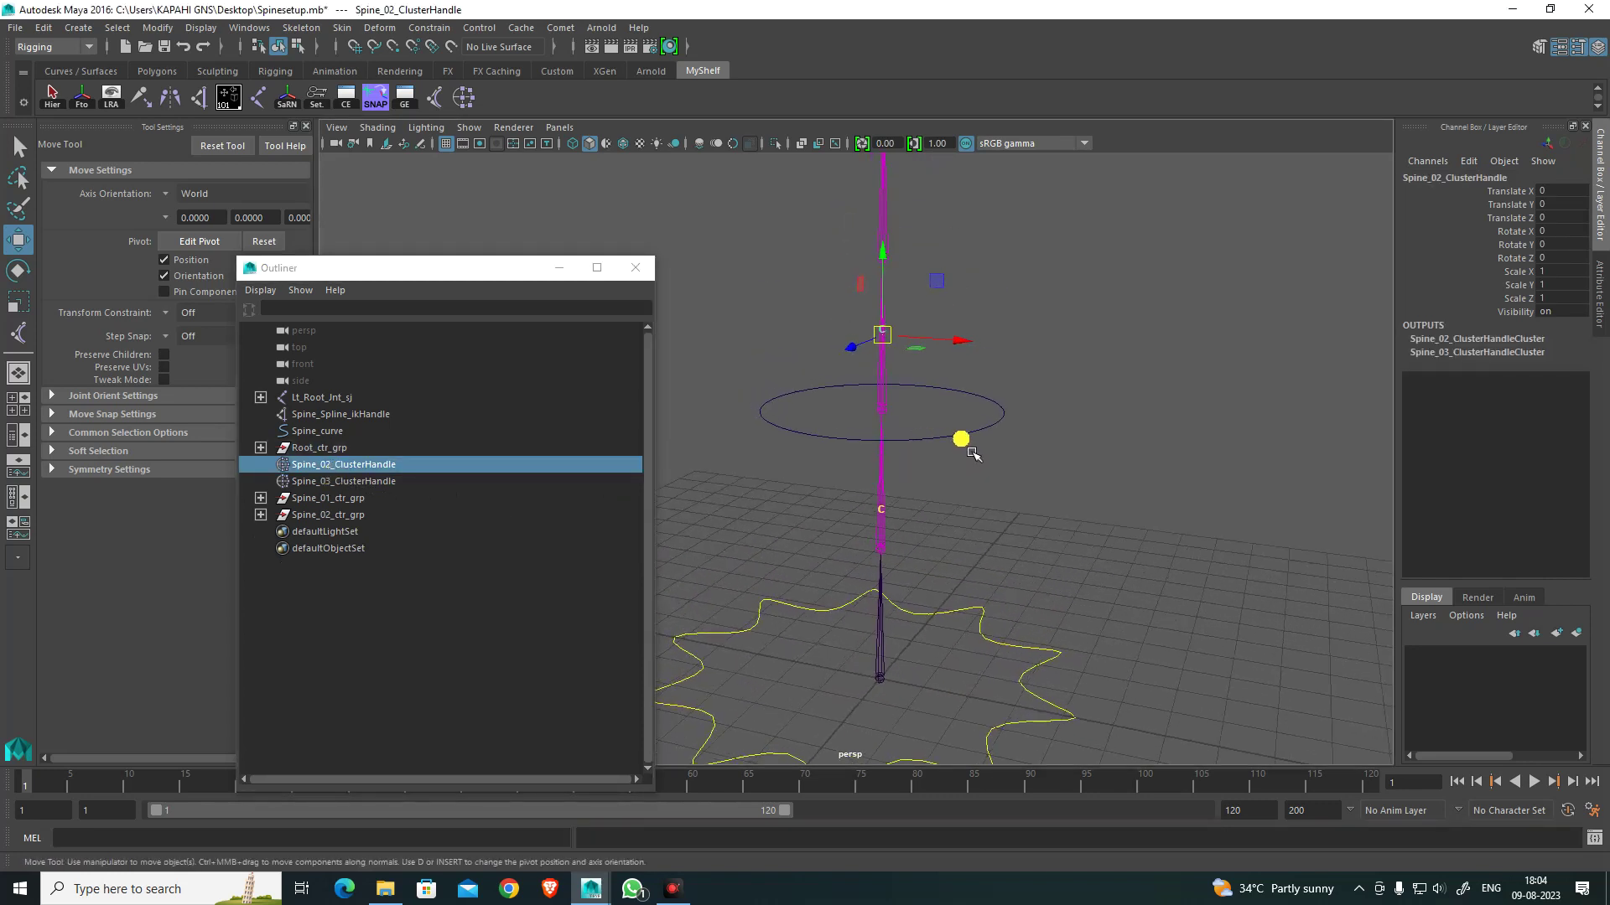
left_click(960, 433, "shift")
key("p")
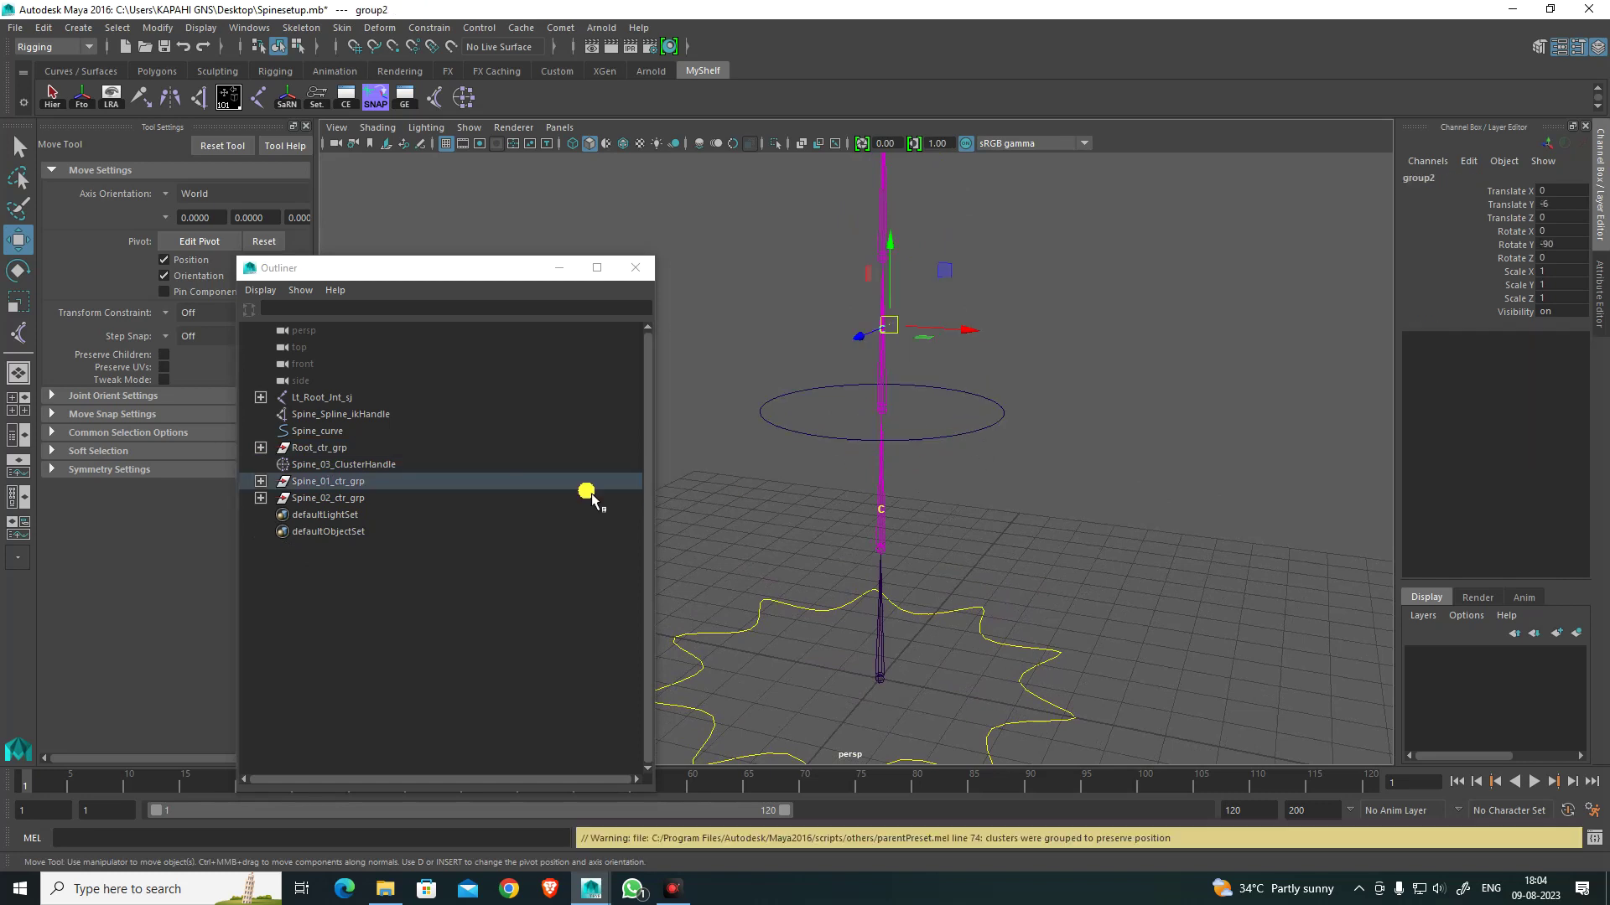
Step: Parent Spine_03_ClusterHandle under the Spine_02_ctr control
key("f")
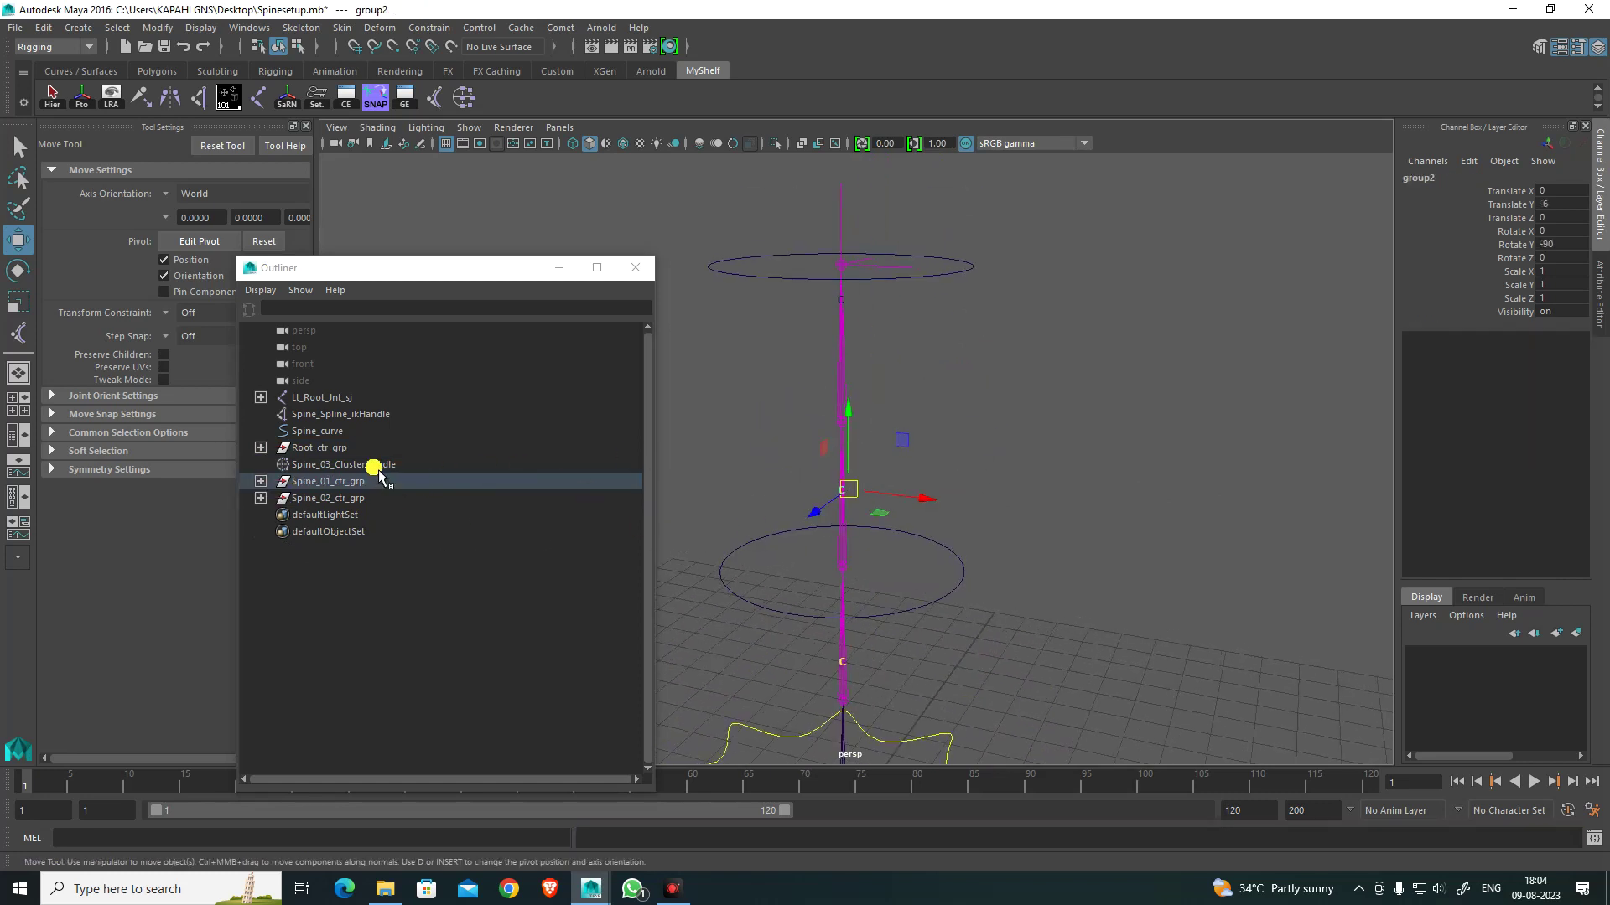
left_click(375, 468)
middle_click_drag(942, 367, 945, 472, "alt")
left_click(964, 407, "shift")
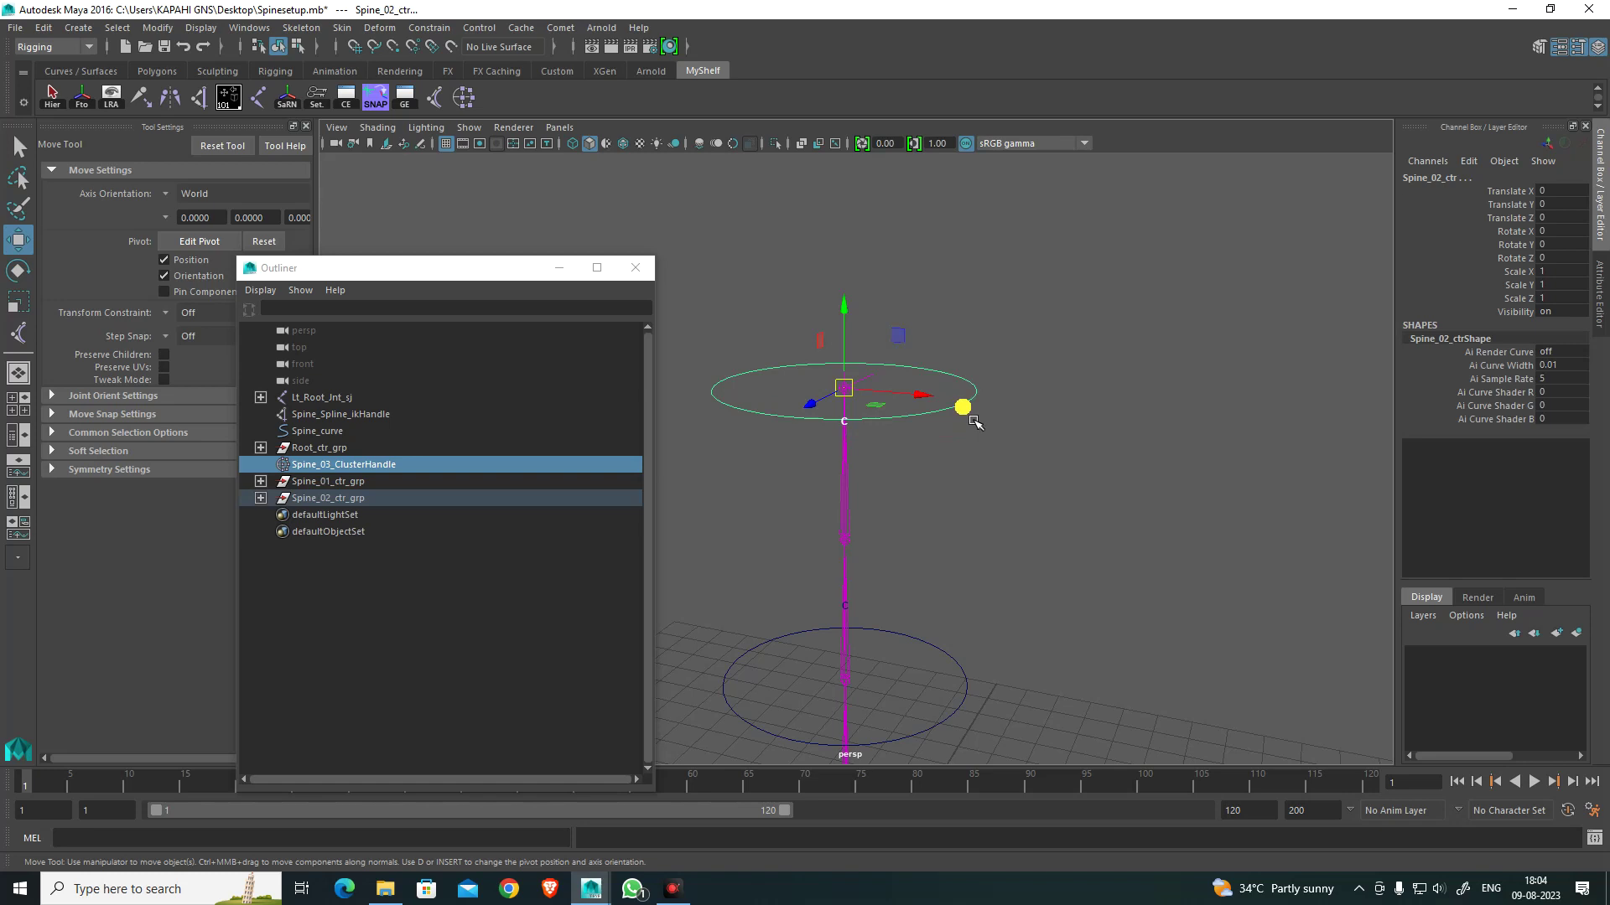
key("p")
left_click_drag(999, 503, 976, 593, "alt")
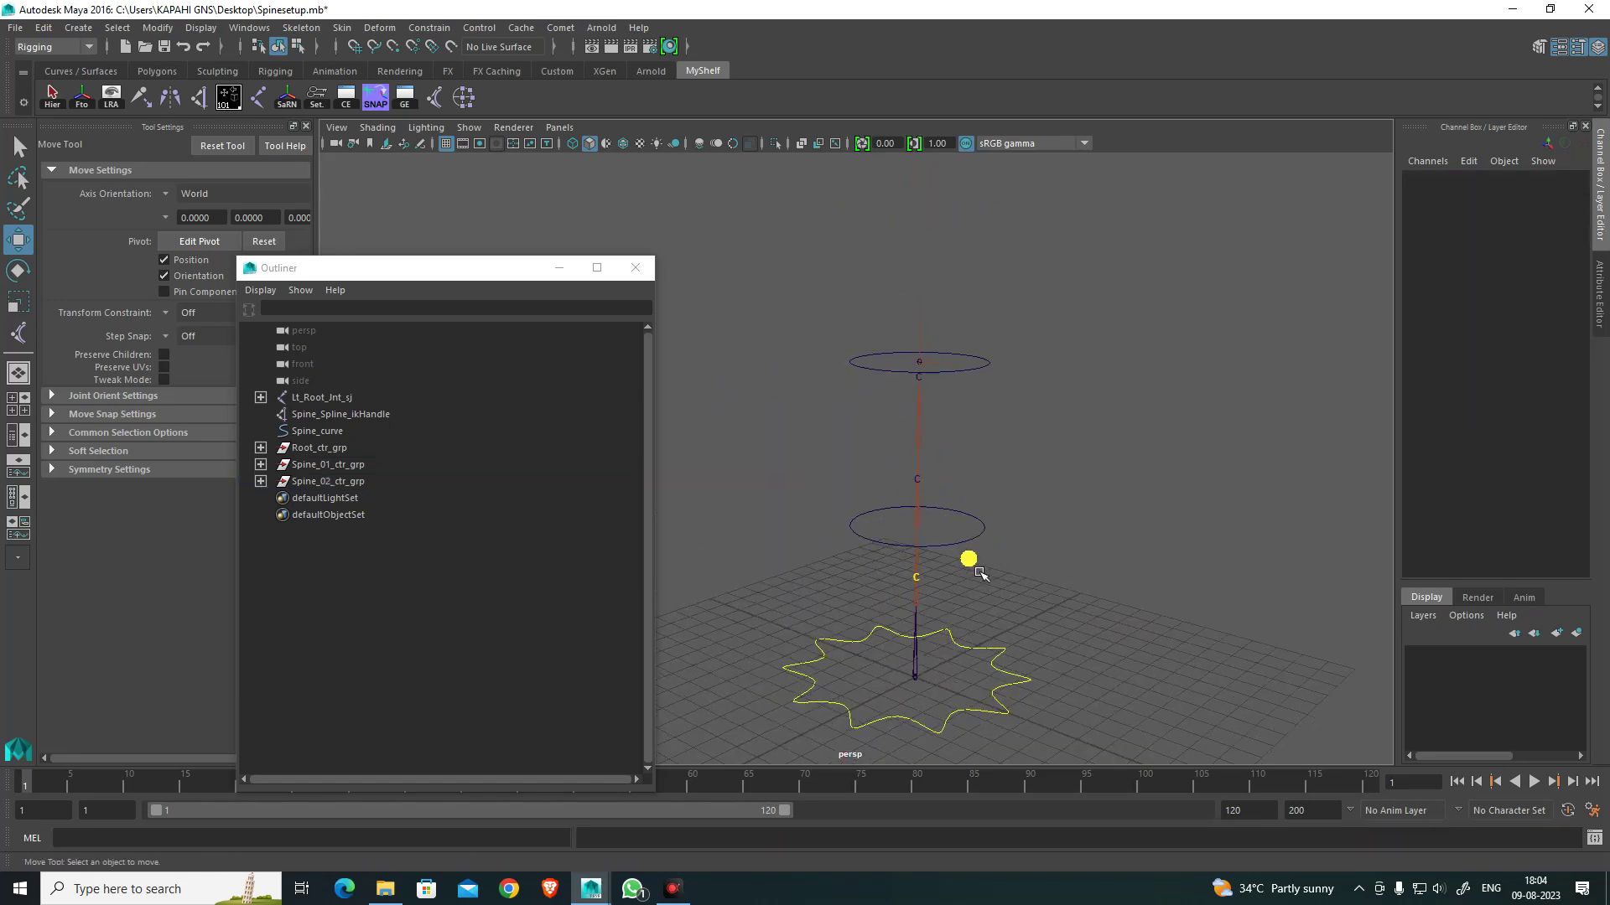
left_click(974, 549)
middle_click_drag(1003, 405, 966, 445, "alt")
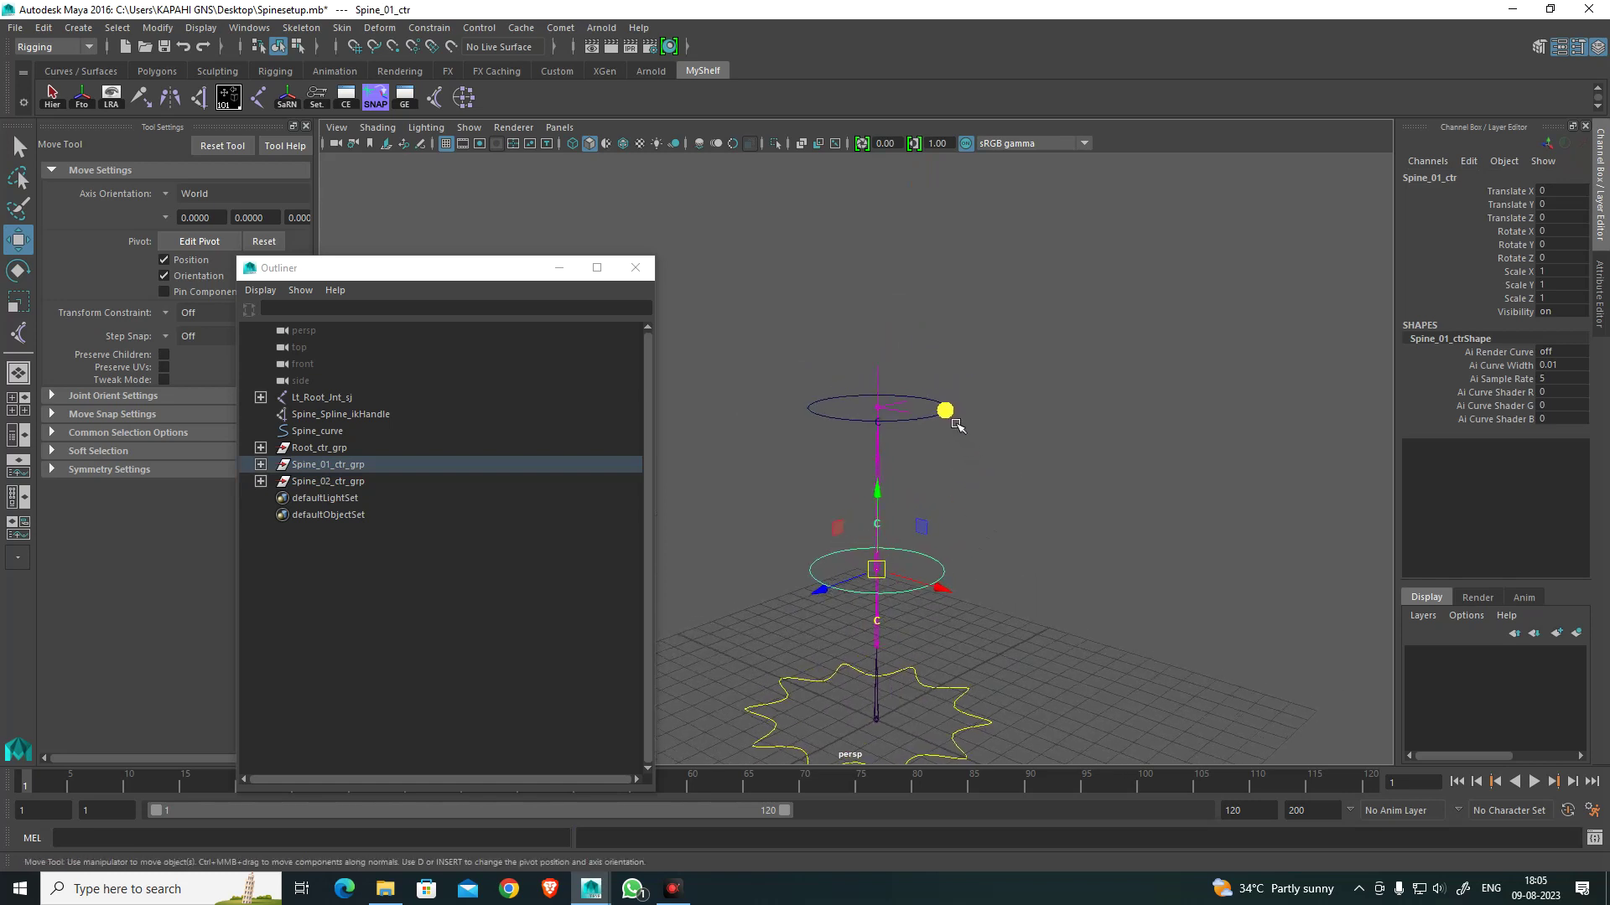
left_click(947, 410, "shift")
left_click(1013, 525)
Step: Parent Spine_02_ctr_grp under the Spine_01_ctr control
scroll(976, 531, "up", 2)
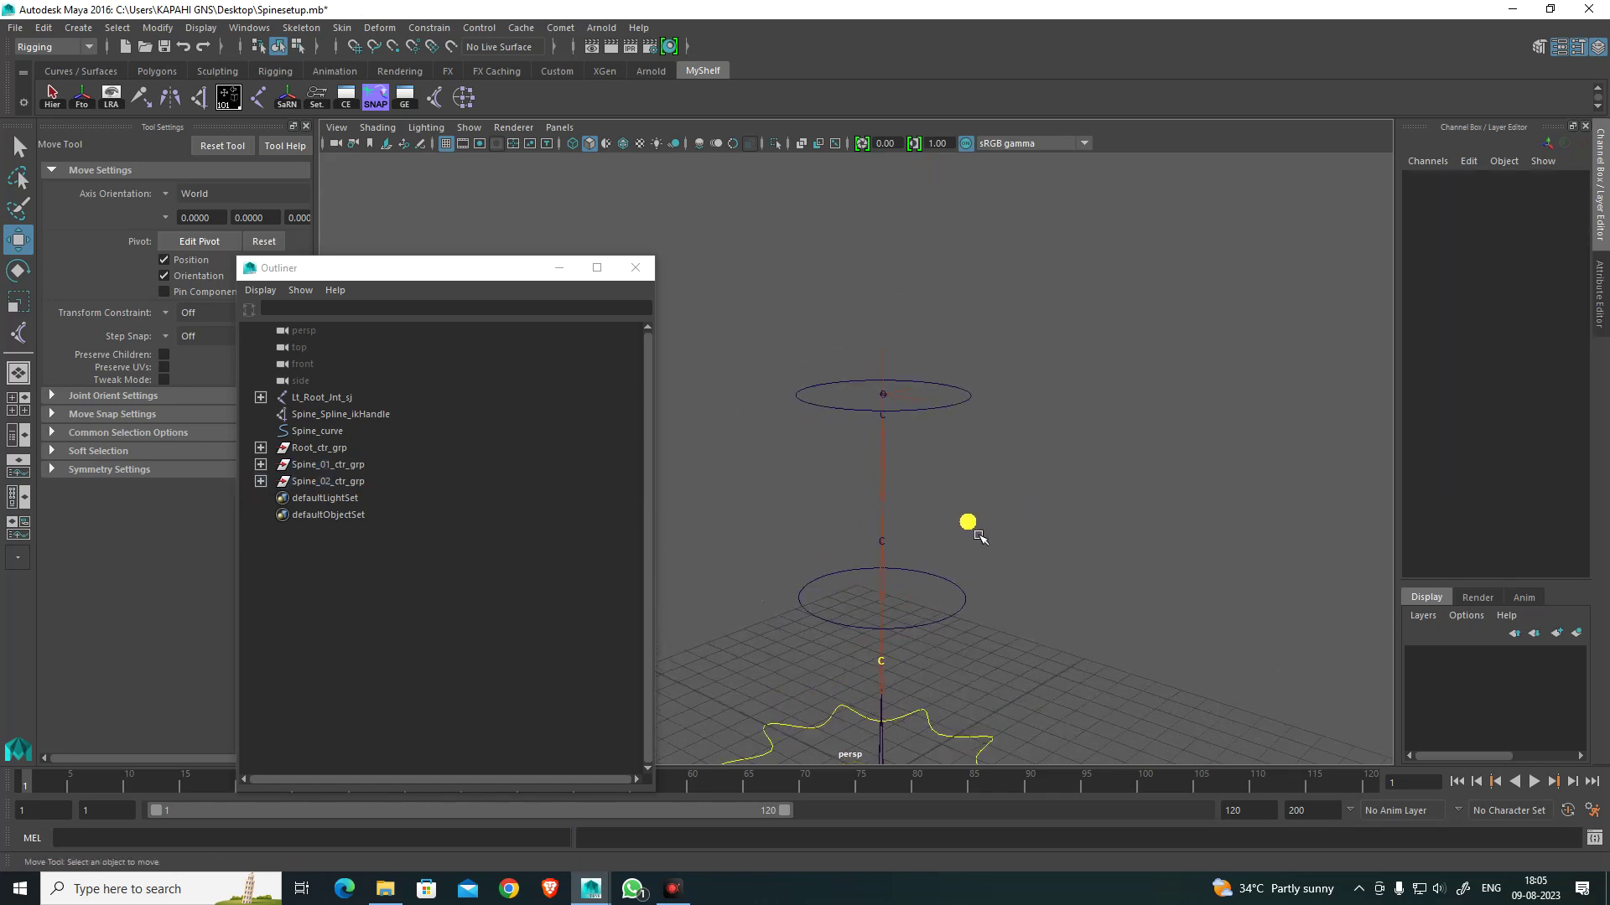
middle_click_drag(979, 448, 989, 439, "alt")
left_click(987, 400)
left_click_drag(994, 469, 1000, 578, "alt")
key("Up")
left_click(1003, 570)
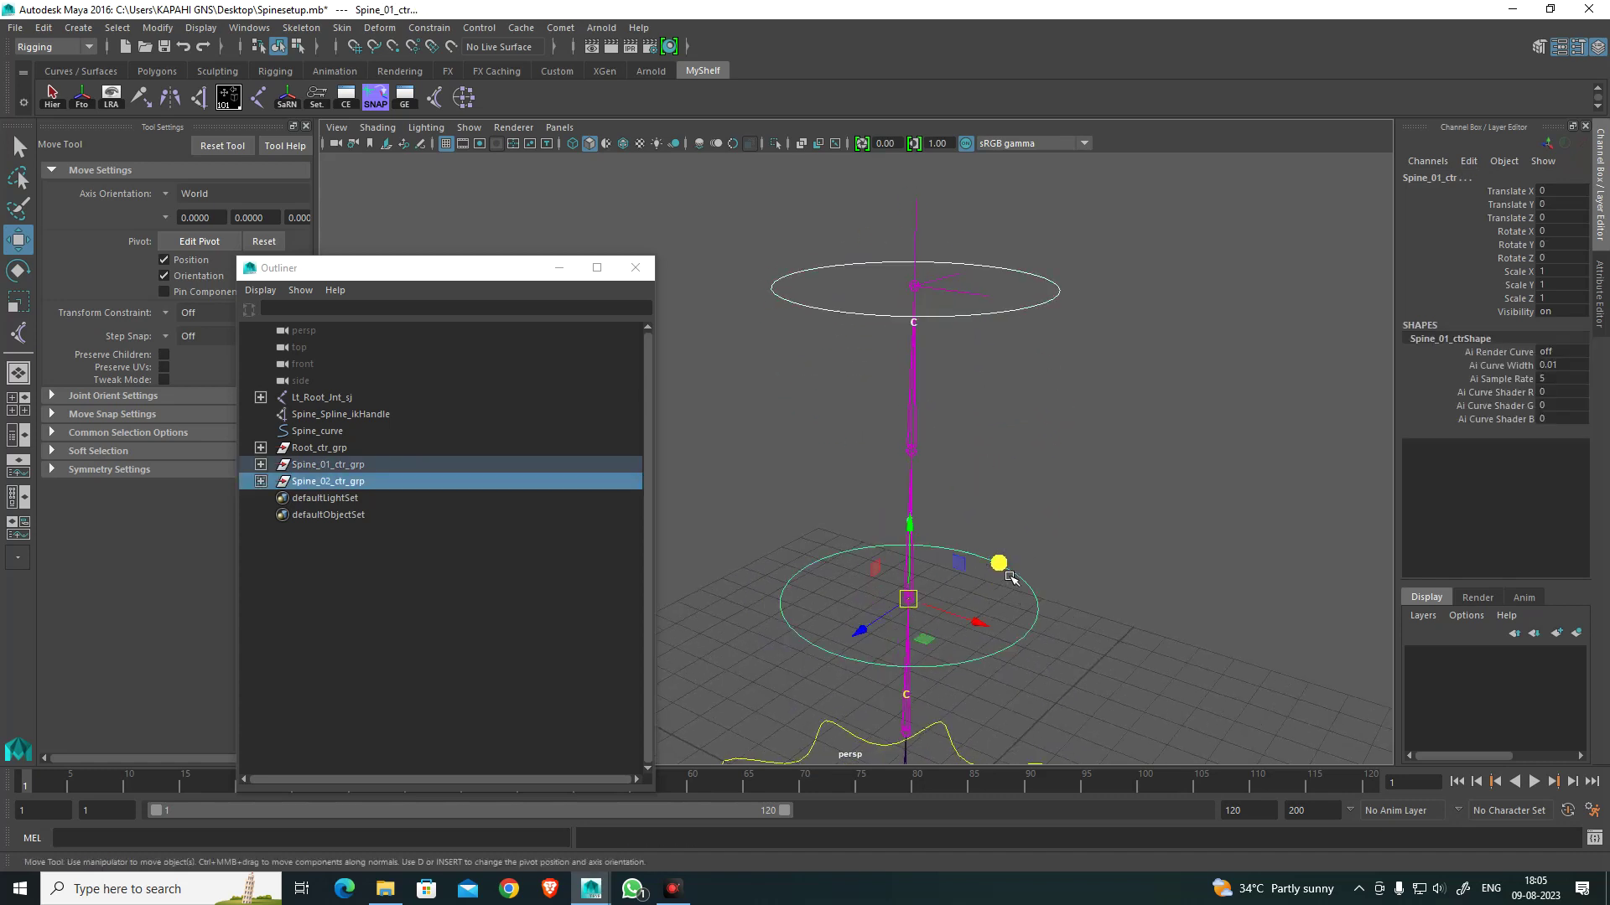
key("p")
left_click(1050, 502)
Step: Parent Spine_01_ctr_grp under the Root_ctr control
left_click(1021, 581)
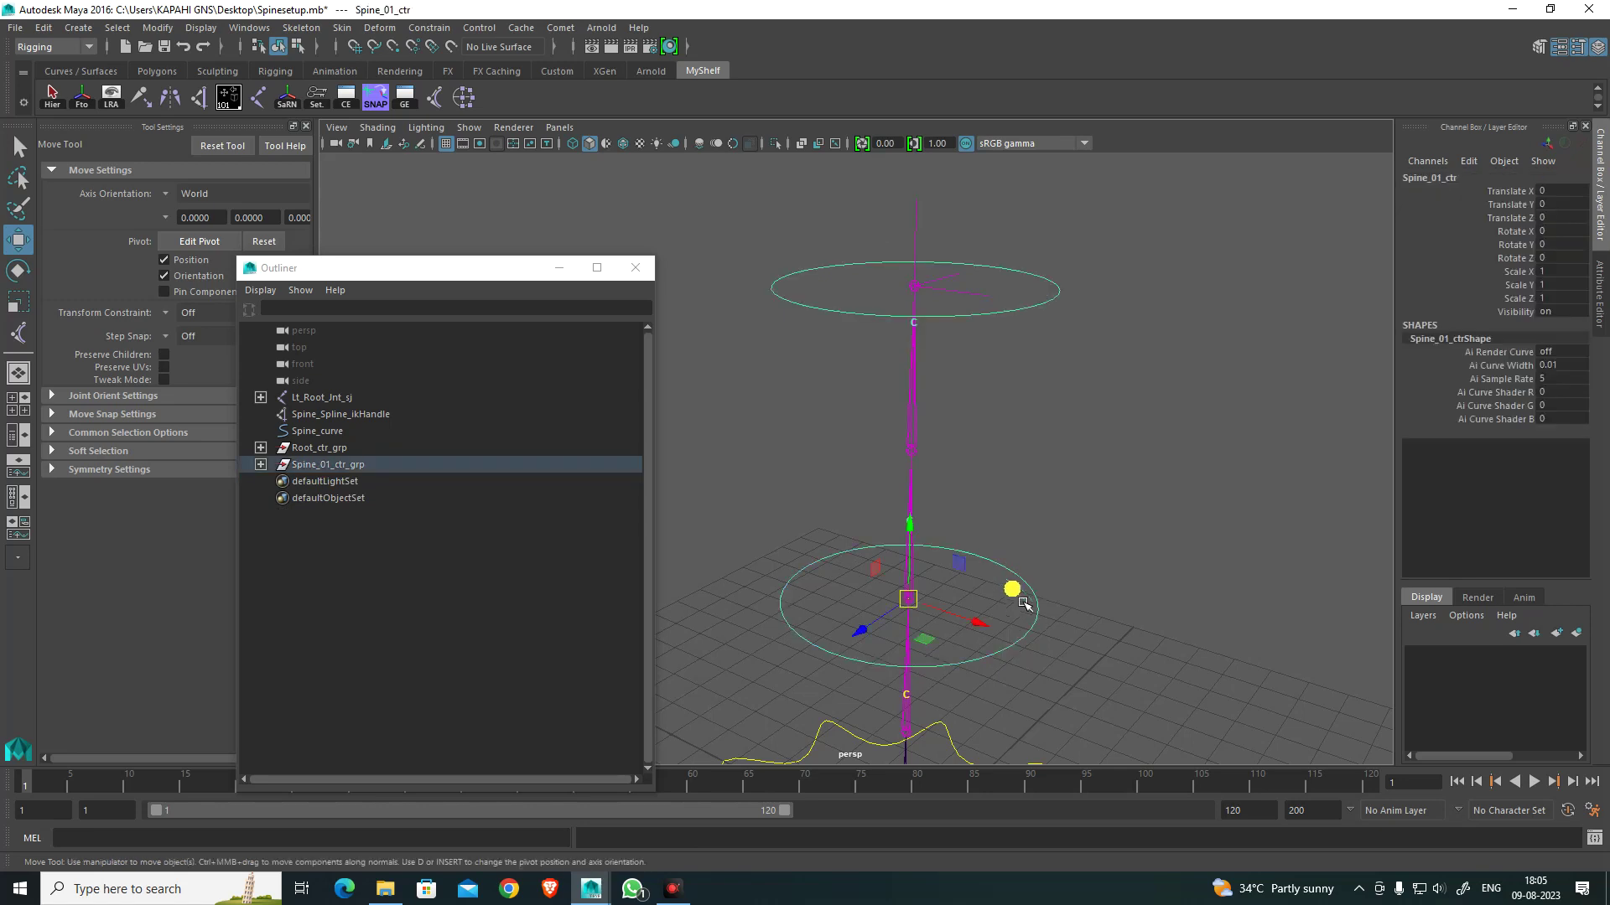
middle_click_drag(1023, 602, 1004, 517, "alt")
key("Up")
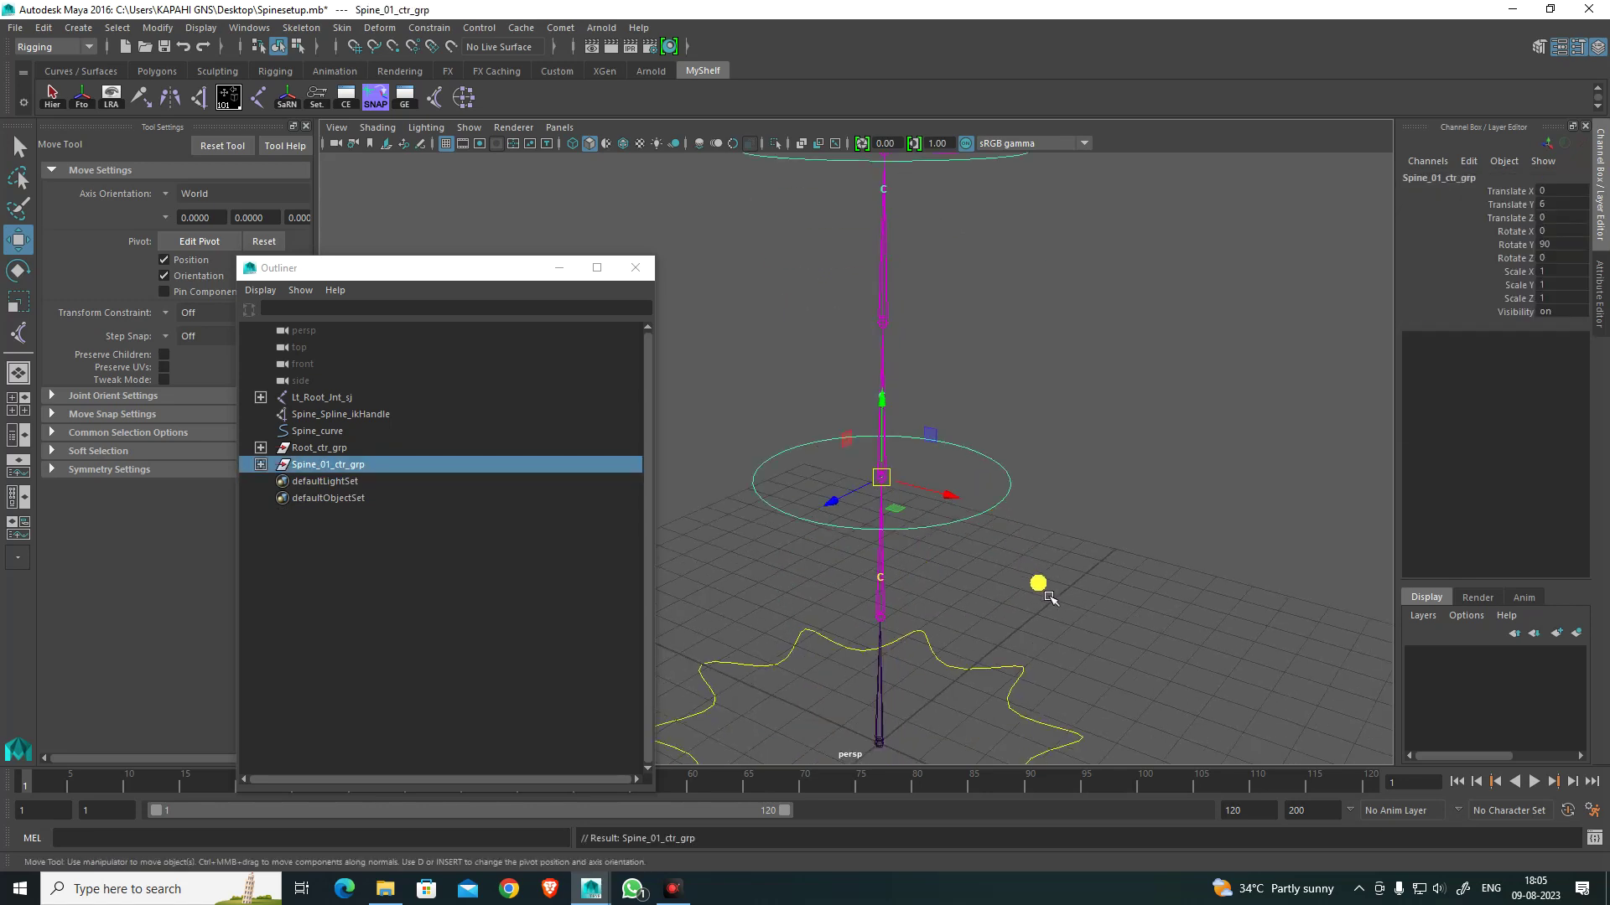
left_click_drag(1048, 597, 1028, 642, "alt")
left_click(1018, 610, "shift")
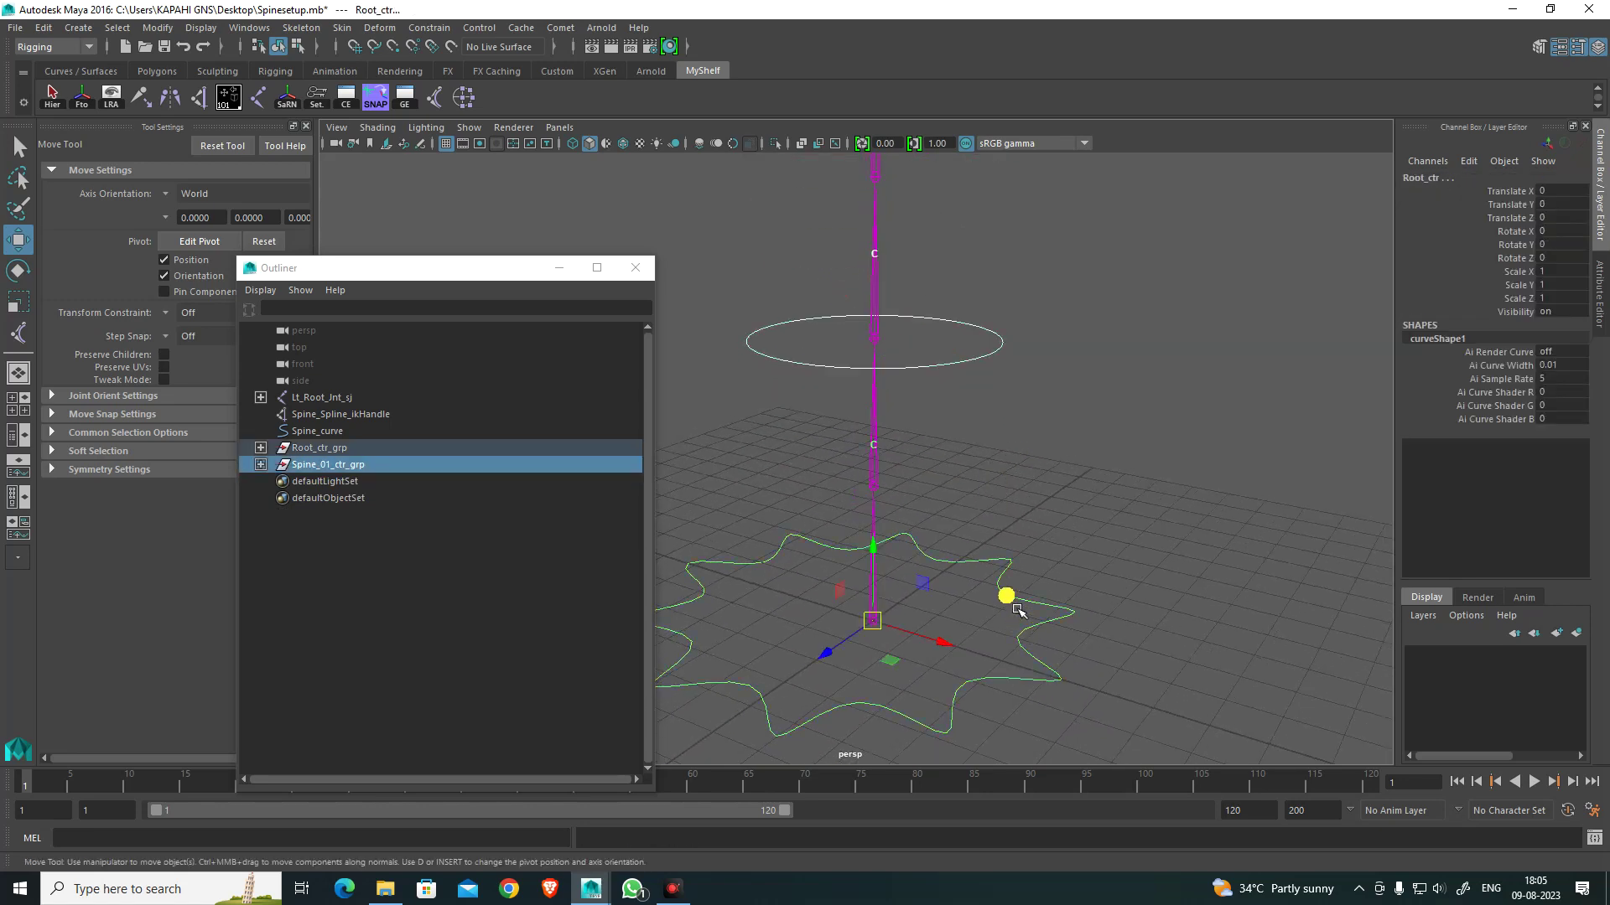
key("p")
left_click(1048, 469)
left_click_drag(1048, 470, 948, 559, "alt")
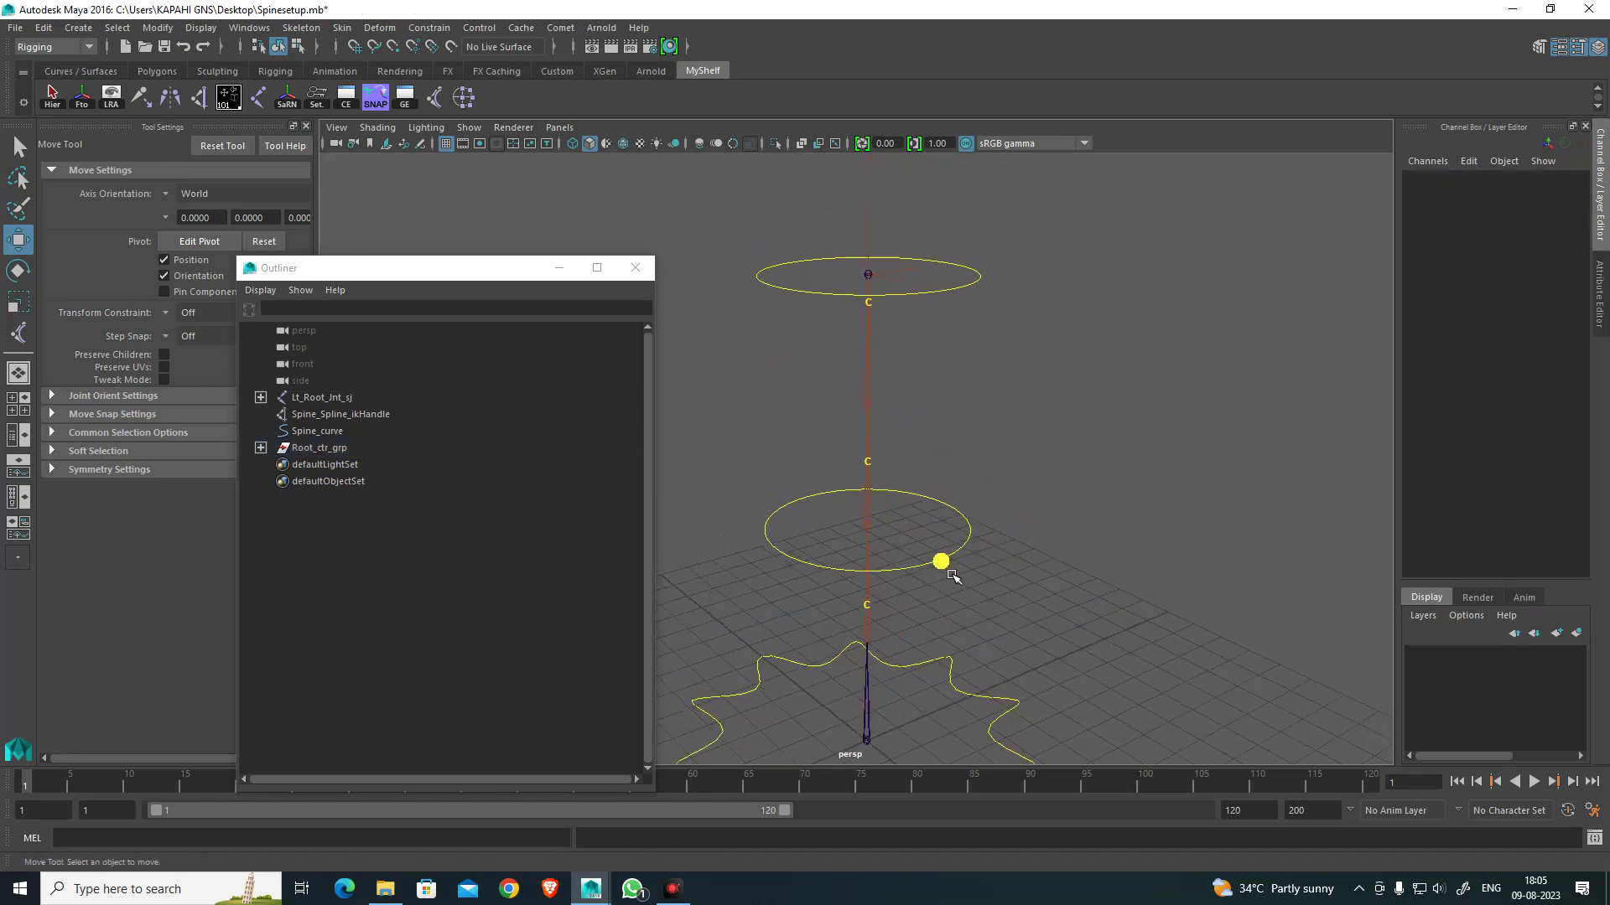
Step: Try rotating Spine_01_ctr and Spine_02_ctr together to test the spine's bend, and undo the test rotations
left_click(941, 561)
left_click_drag(995, 474, 1045, 495, "alt")
left_click(1054, 339)
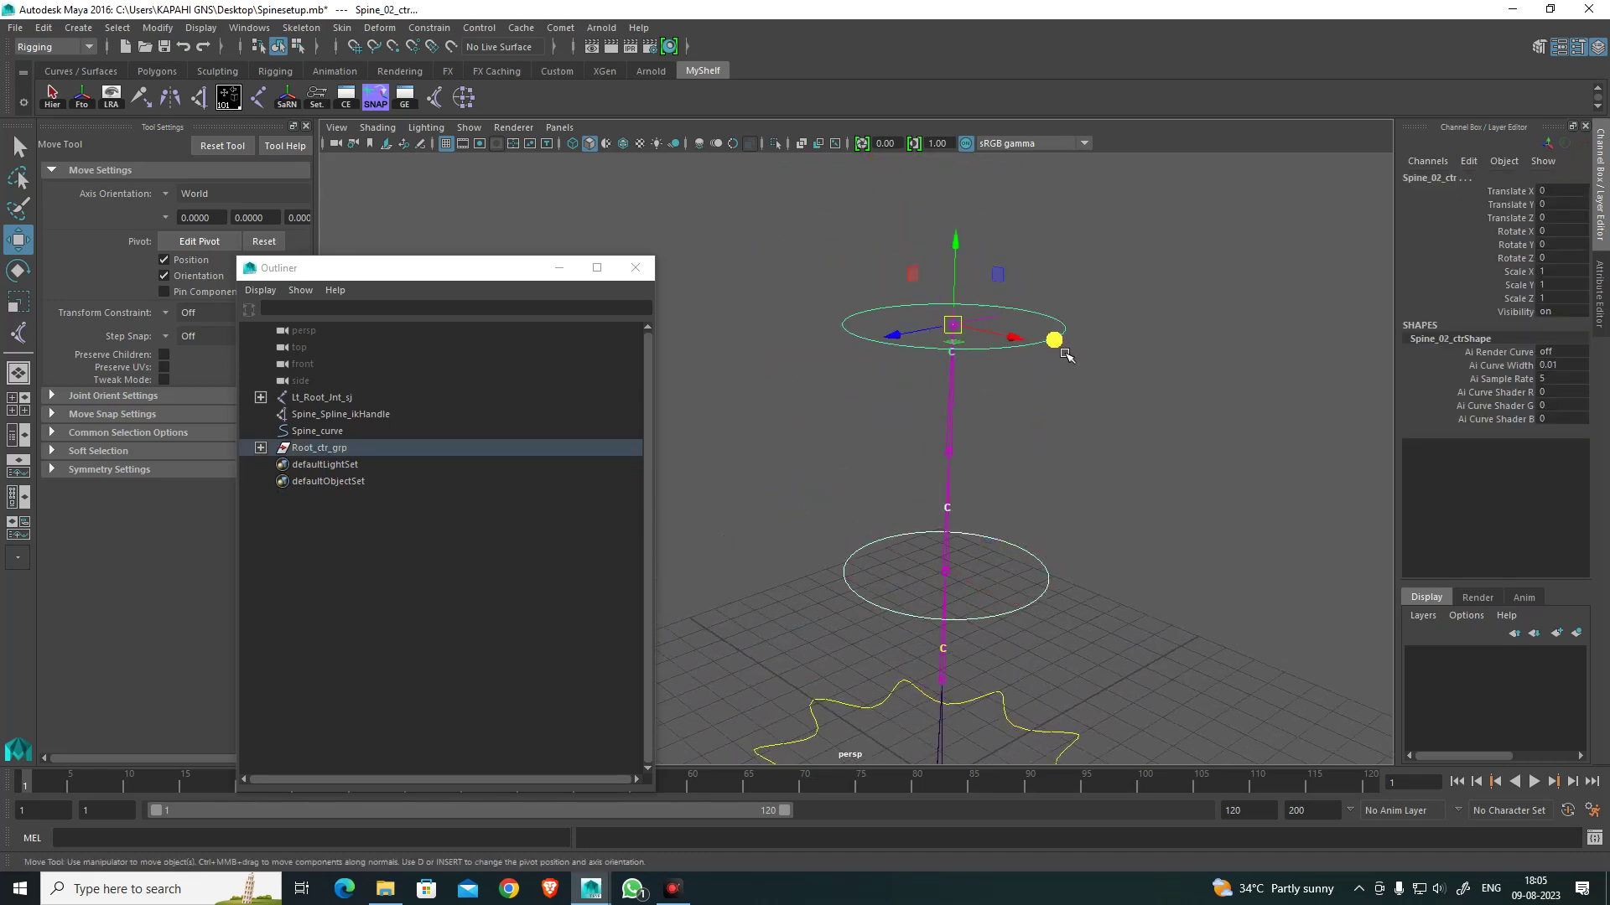
key("e")
left_click_drag(963, 450, 970, 406, "alt")
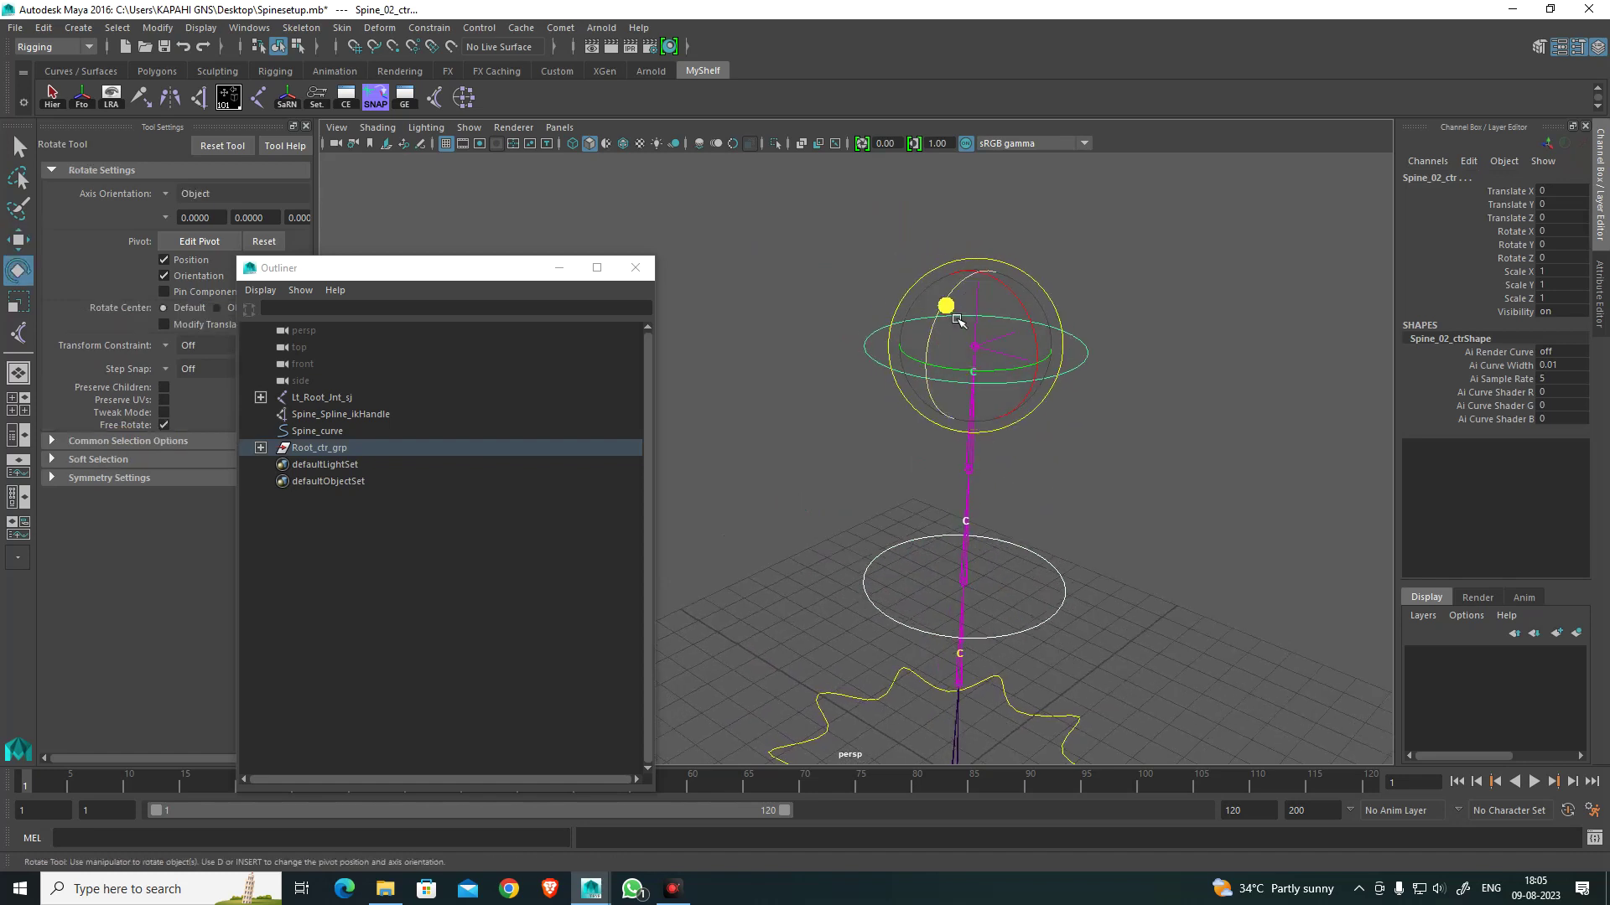
left_click_drag(957, 319, 1010, 330)
left_click_drag(962, 387, 1048, 339)
key("ctrl+z")
key("ctrl+z")
key("ctrl+z")
key("ctrl+z")
key("ctrl+z")
key("ctrl+z")
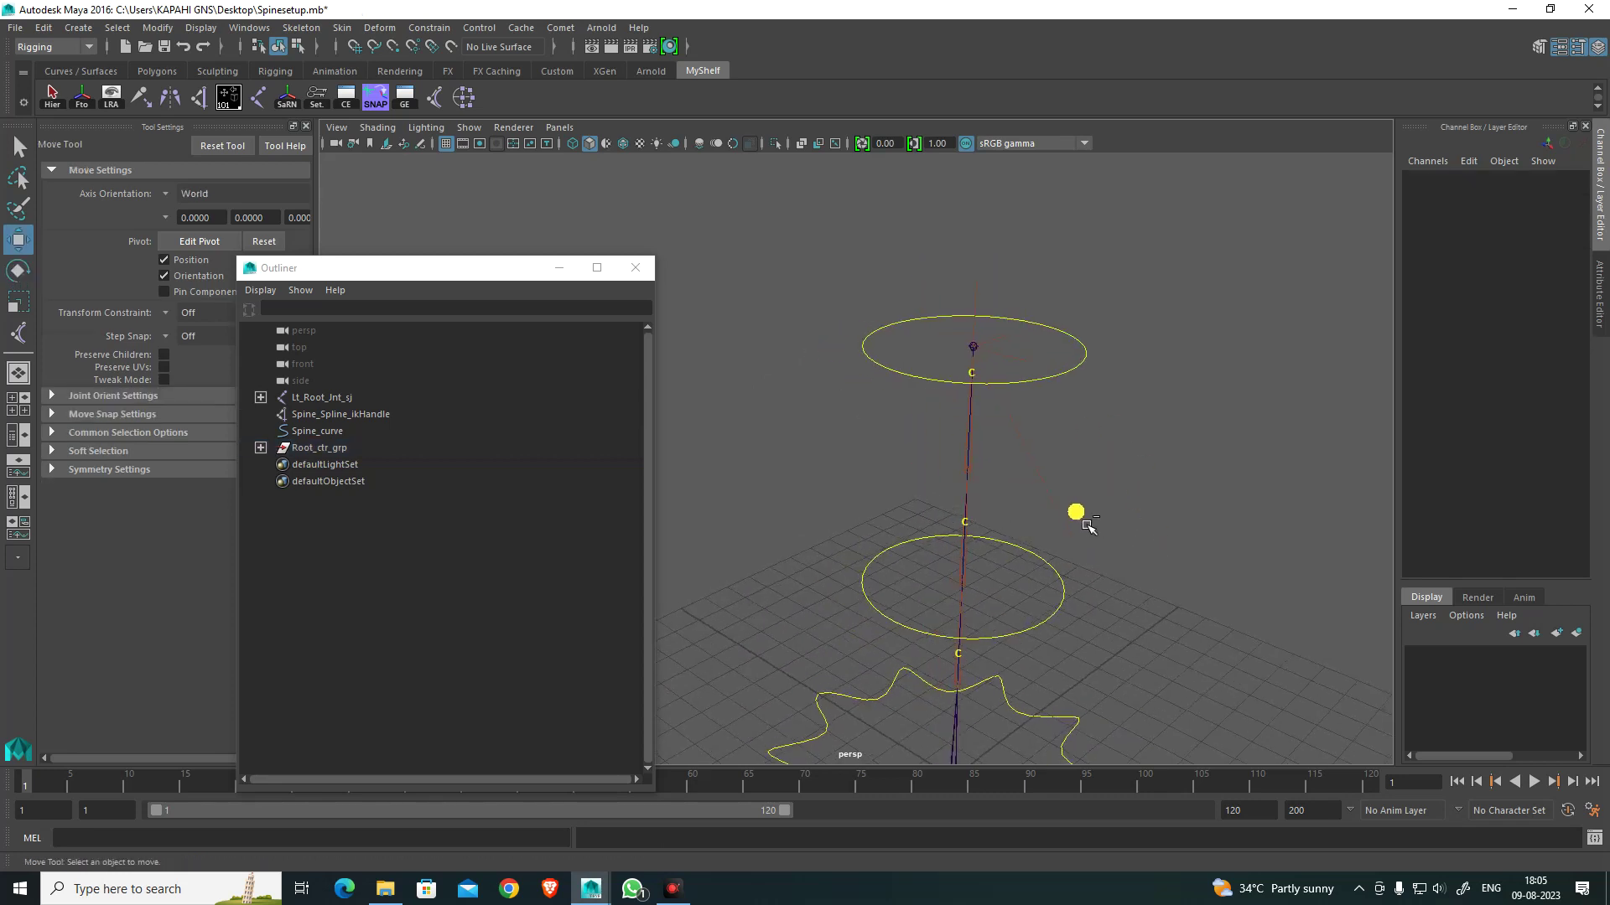
Step: Try moving the Root_ctr control to test the whole rig, and undo the move
left_click_drag(1088, 525, 1015, 521, "alt")
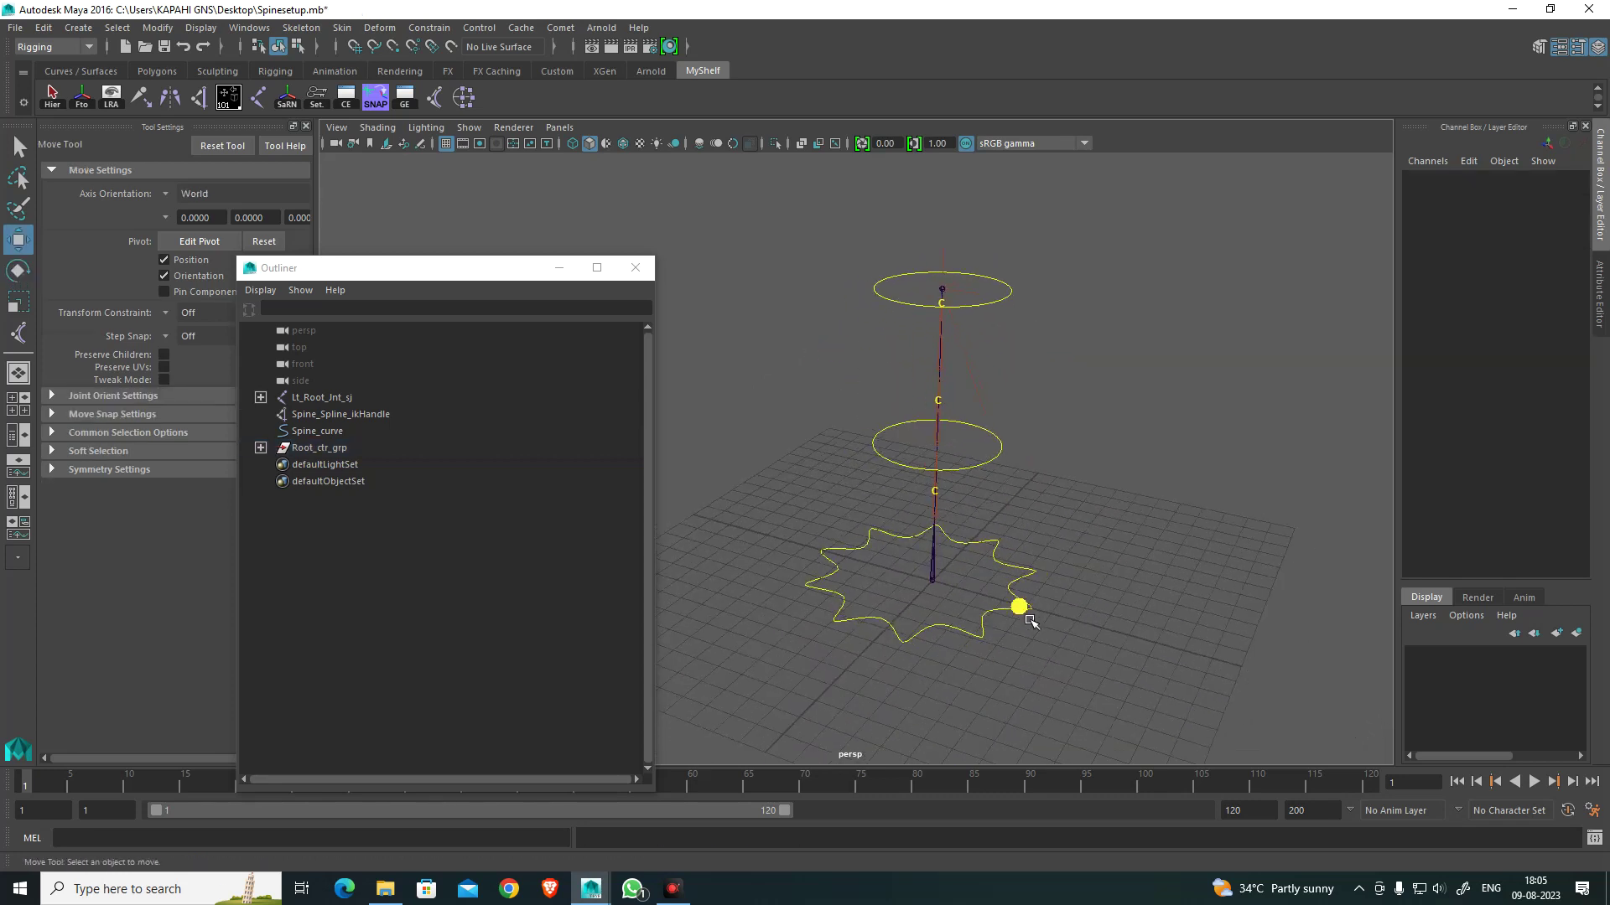
left_click(1027, 616)
left_click(1089, 617)
left_click(1039, 617)
left_click_drag(1039, 617, 996, 693, "alt")
left_click_drag(845, 626, 917, 582)
key("ctrl+z")
left_click(1074, 625)
Step: Try rotating Spine_01_ctr about -39° in X to test the spine's bend, and undo the rotation
left_click_drag(981, 642, 995, 643, "alt")
middle_click_drag(995, 642, 1009, 640, "alt")
scroll(1009, 639, "up", 3)
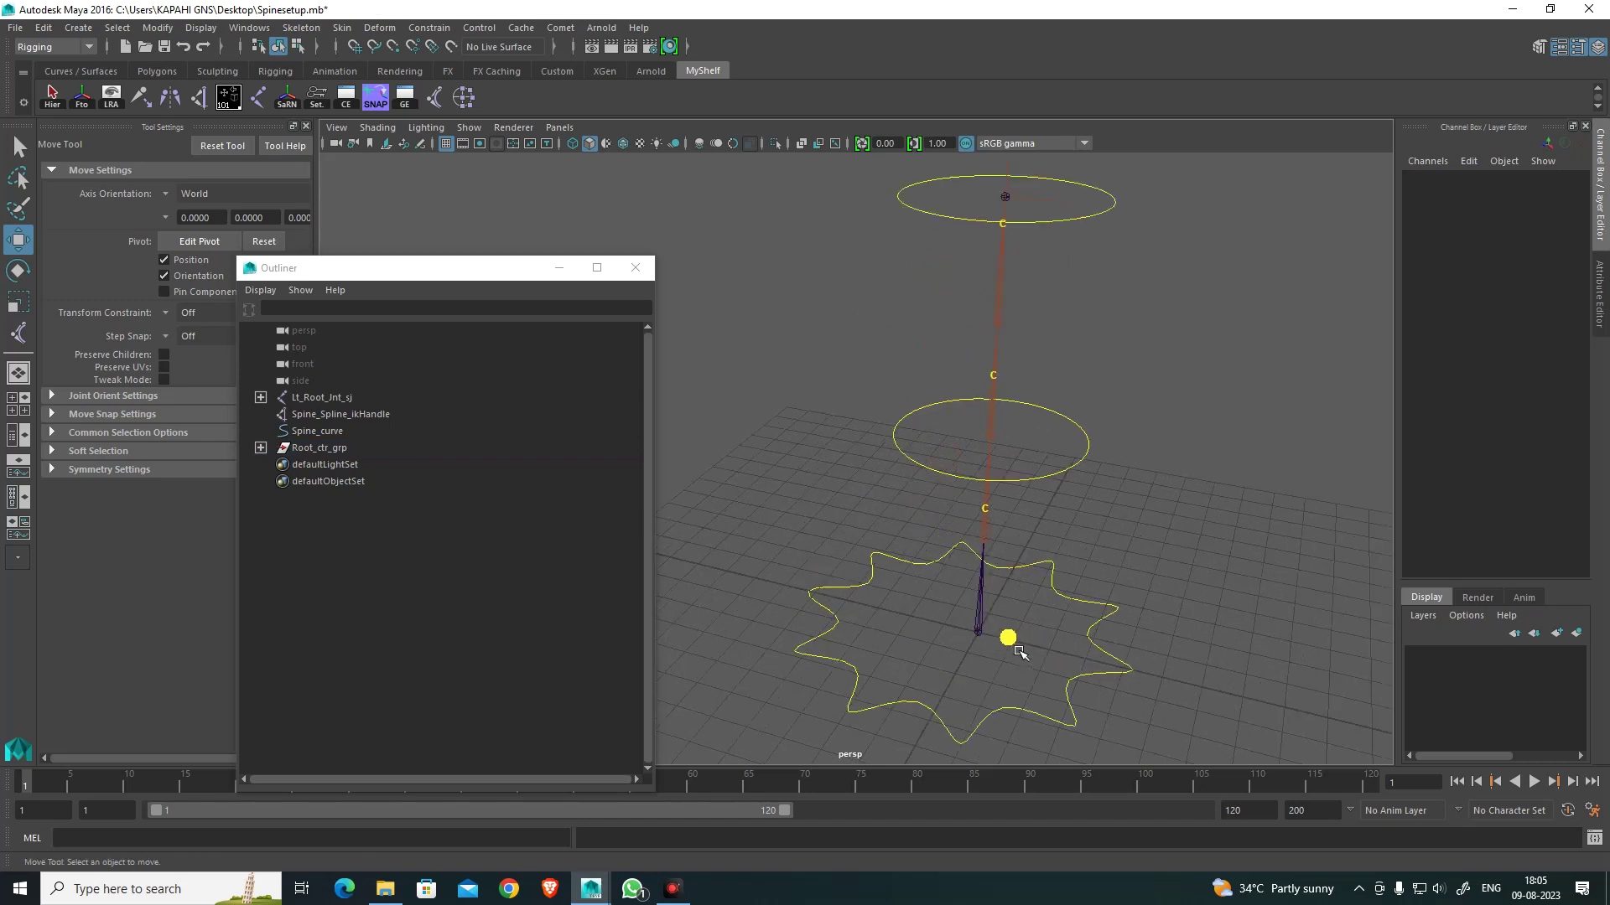
scroll(1011, 637, "down", 5)
middle_click_drag(1022, 501, 1012, 543, "alt")
left_click(976, 495)
left_click_drag(976, 495, 1116, 513, "alt")
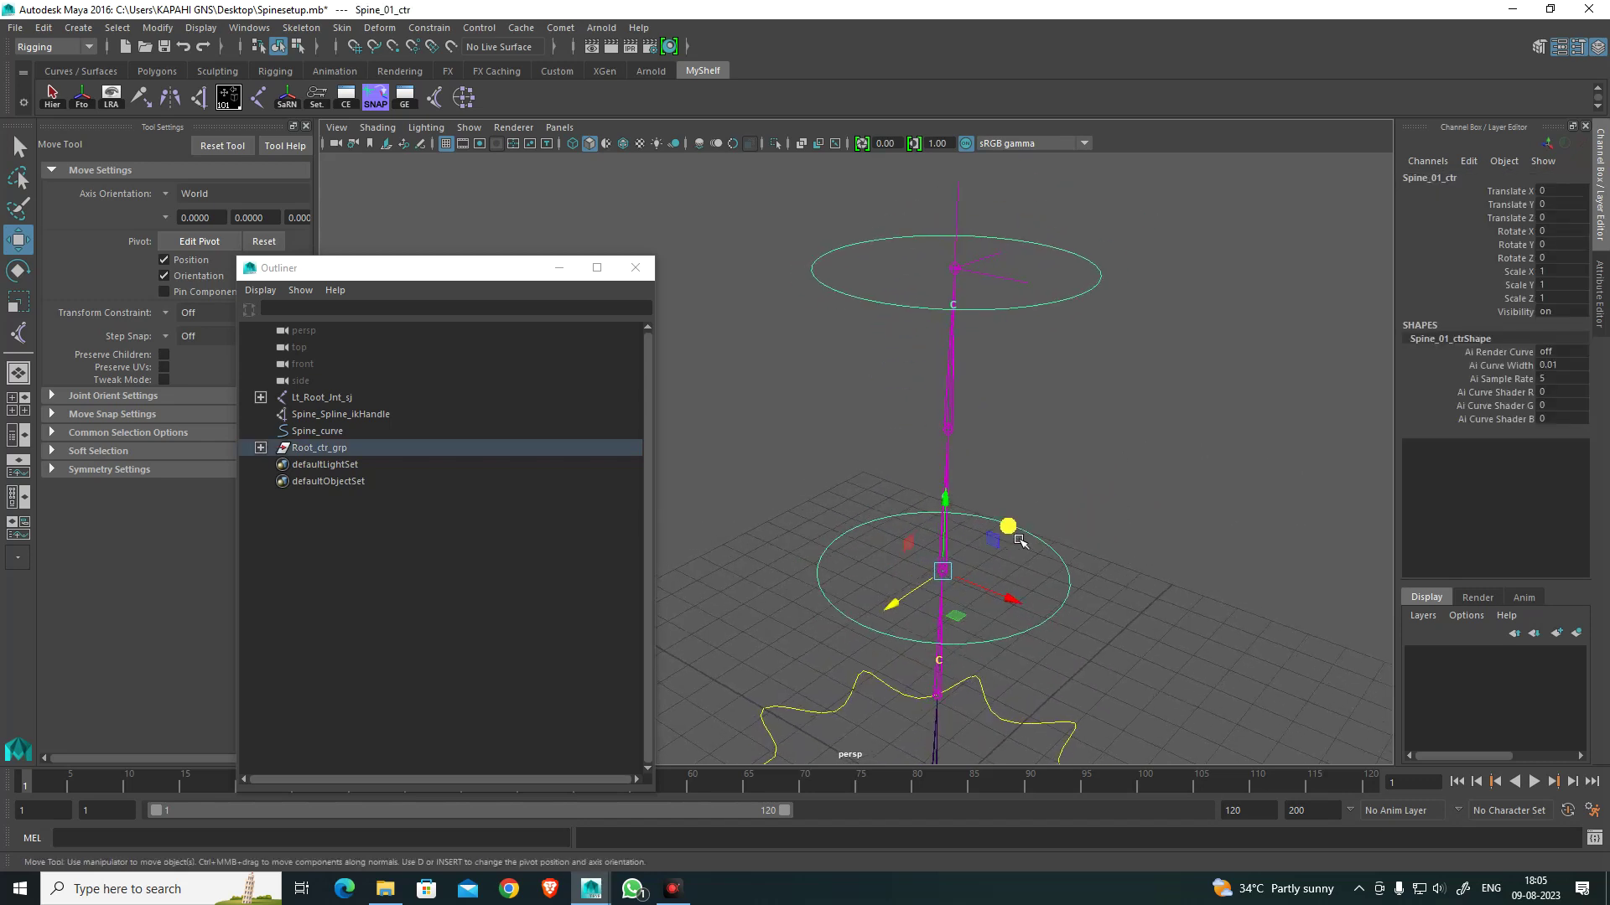
key("e")
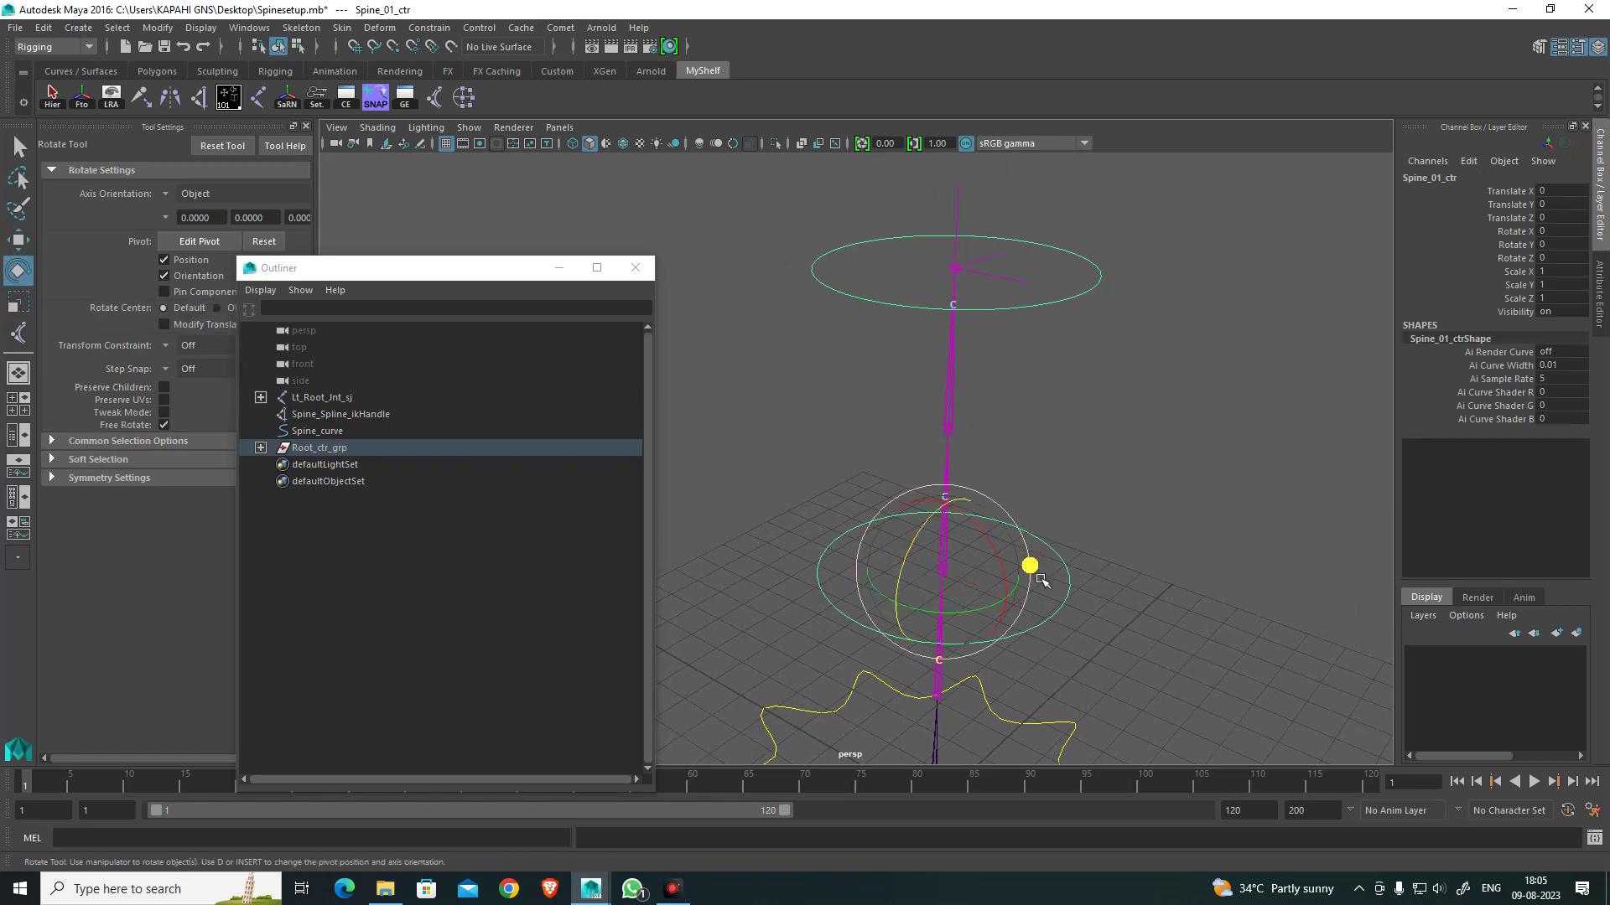
left_click_drag(1044, 579, 947, 482, "alt")
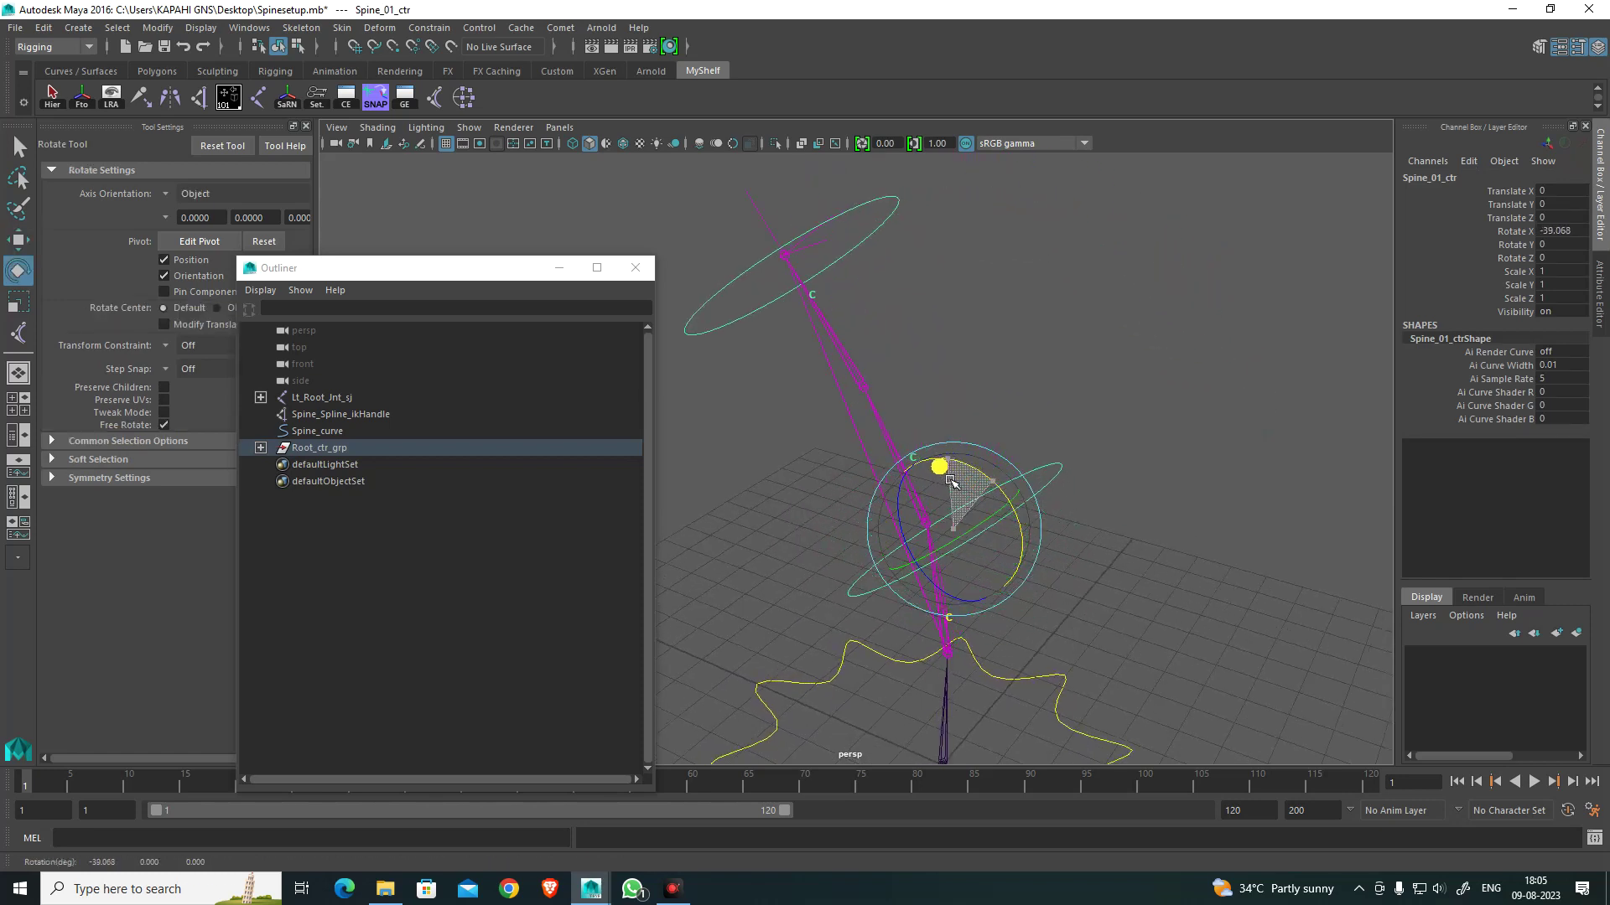
key("ctrl+z")
key("w")
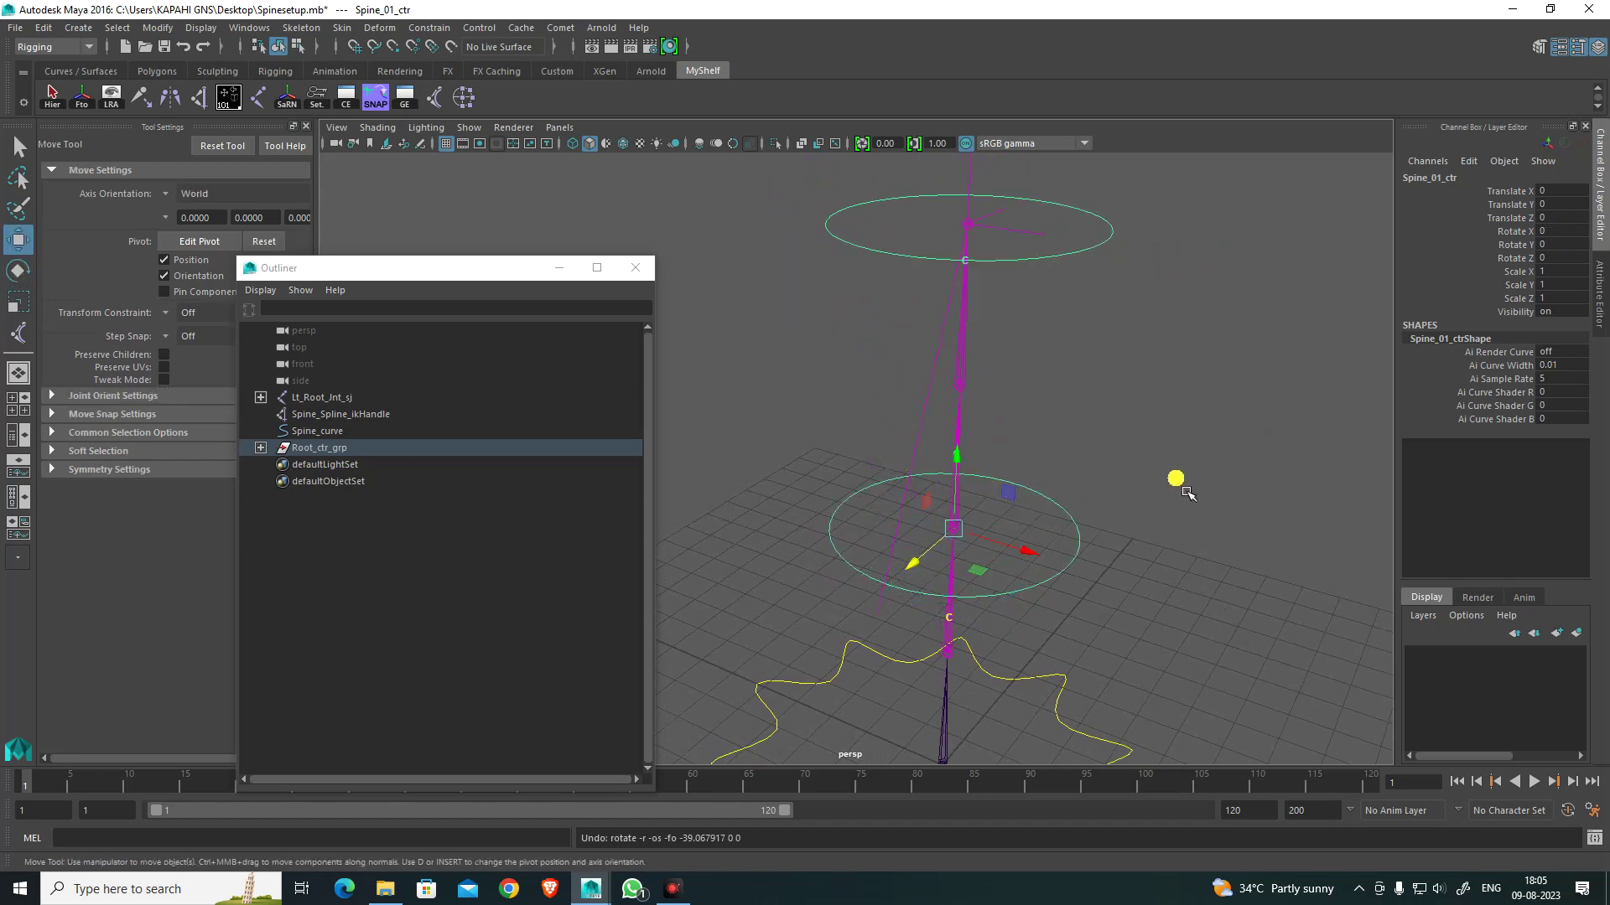
left_click(1173, 477)
Step: Try rotating Spine_02_ctr about 27° in Y to test the spine's twist, and undo the rotation
left_click_drag(1037, 300, 1007, 560, "alt")
left_click(1009, 541)
key("e")
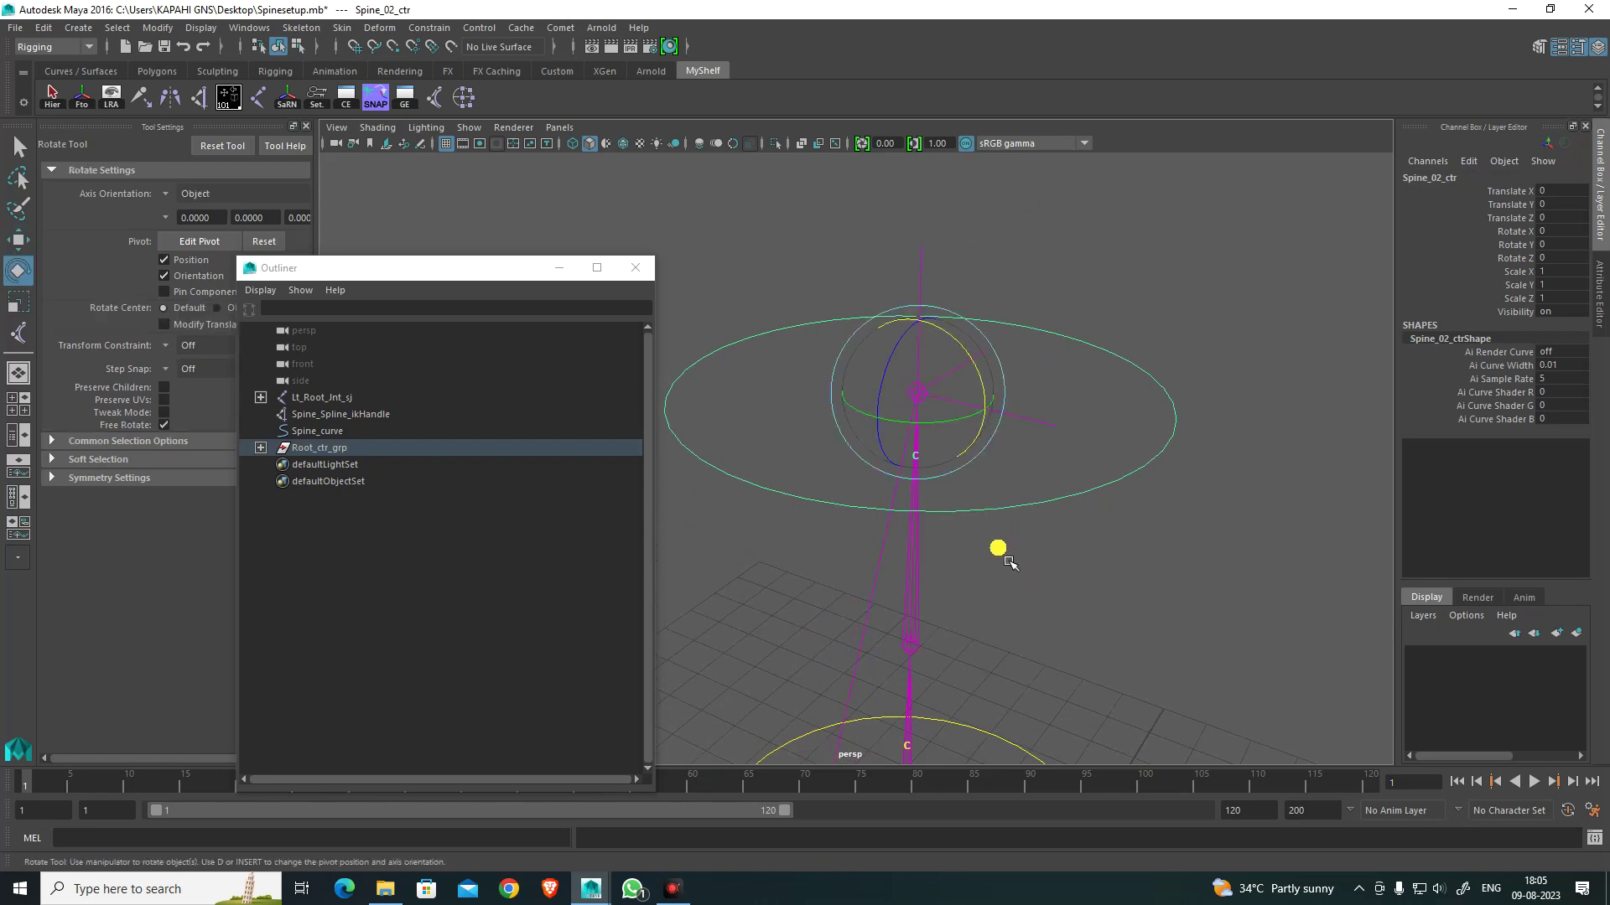
left_click_drag(933, 442, 970, 438)
key("ctrl+z")
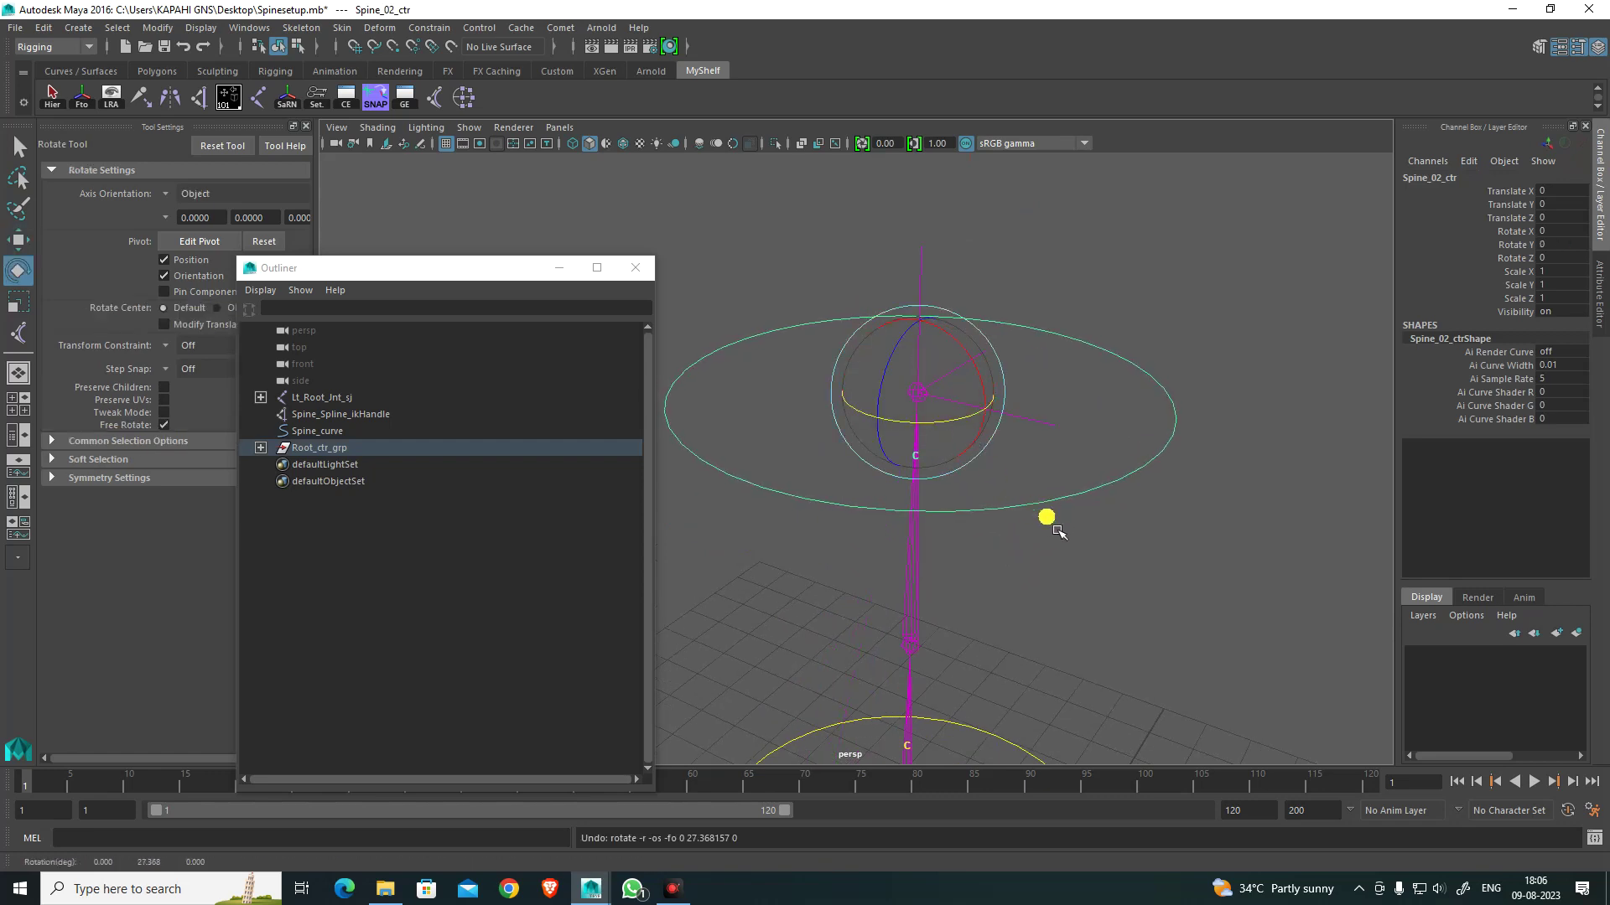
key("w")
left_click(1145, 570)
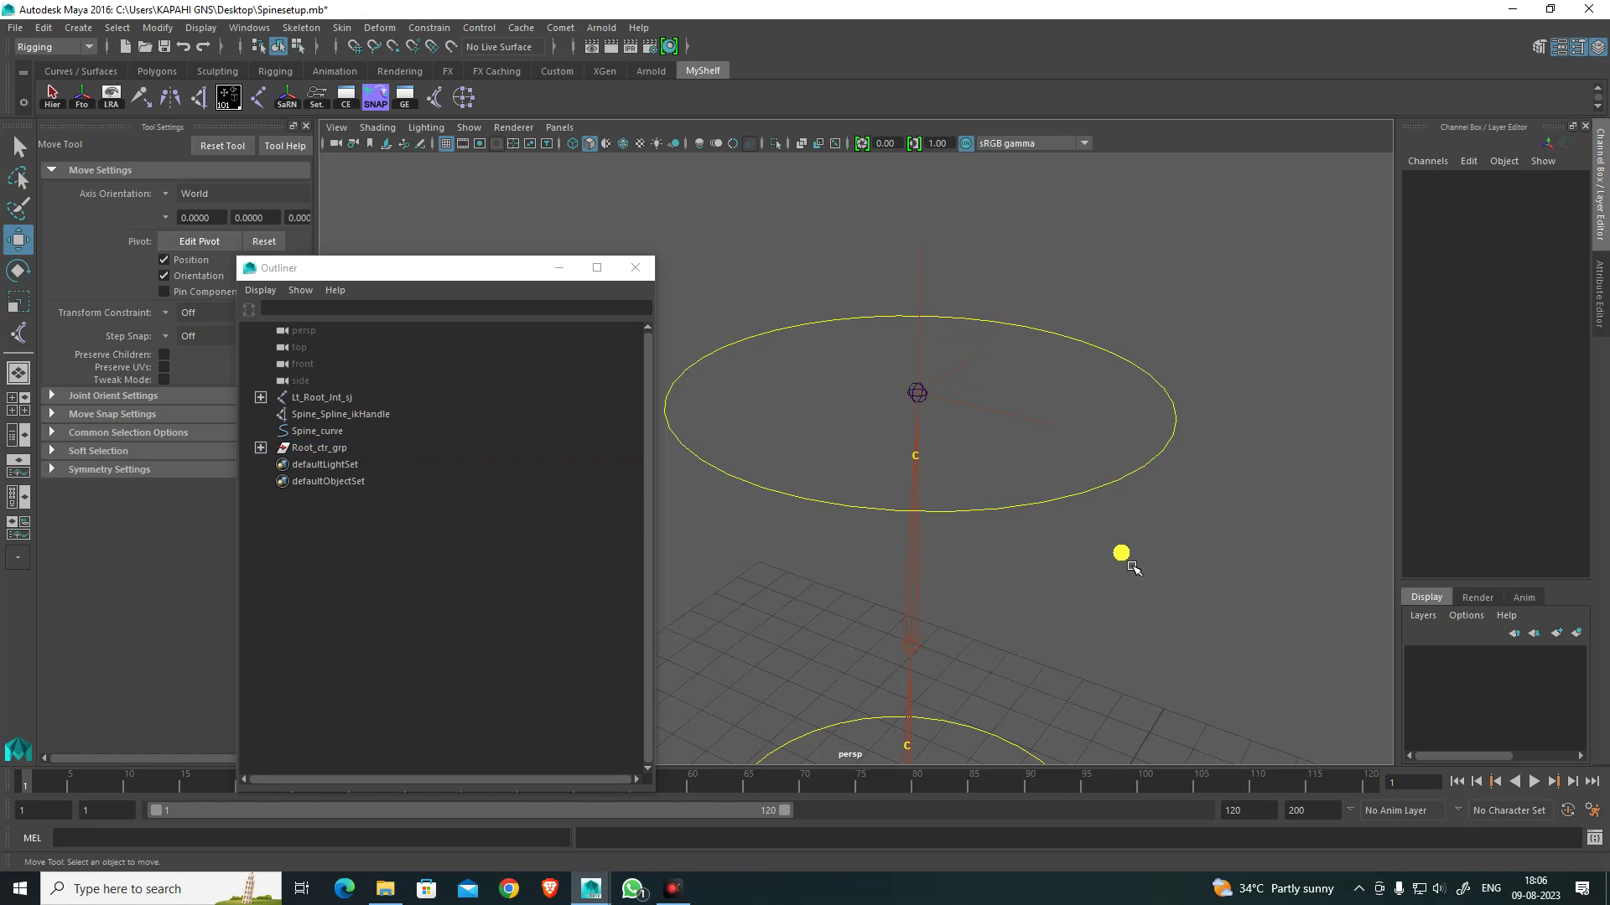
Step: Save the spine setup scene under its existing file name
scroll(1123, 563, "down", 5)
key("ctrl+s")
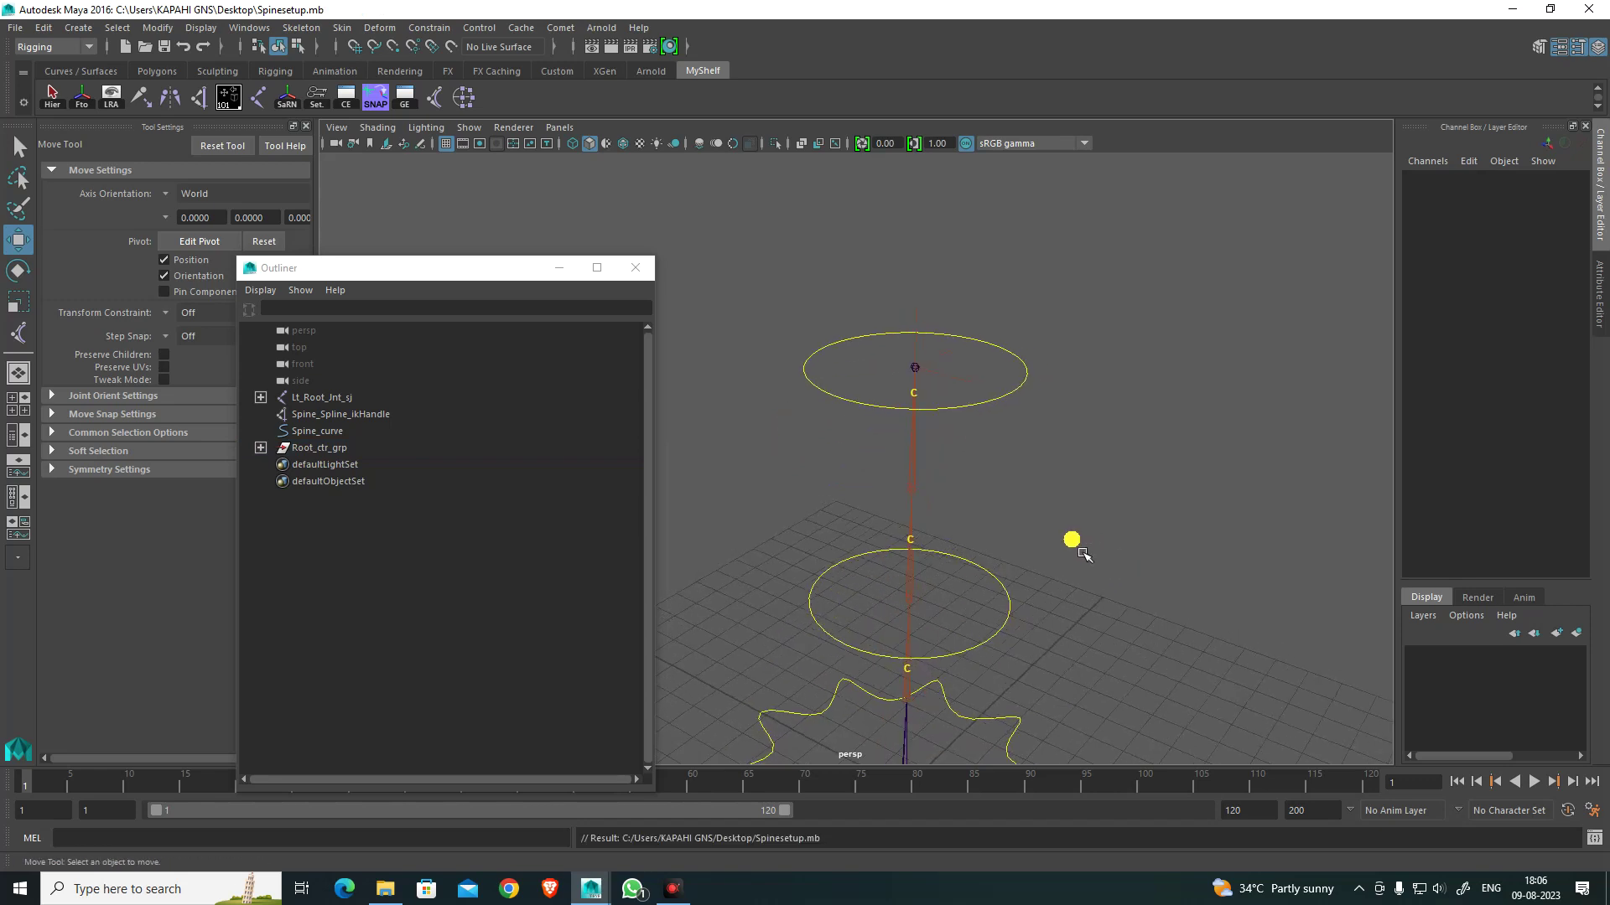
left_click_drag(1081, 552, 1067, 463, "alt")
middle_click_drag(1068, 463, 1051, 485, "alt")
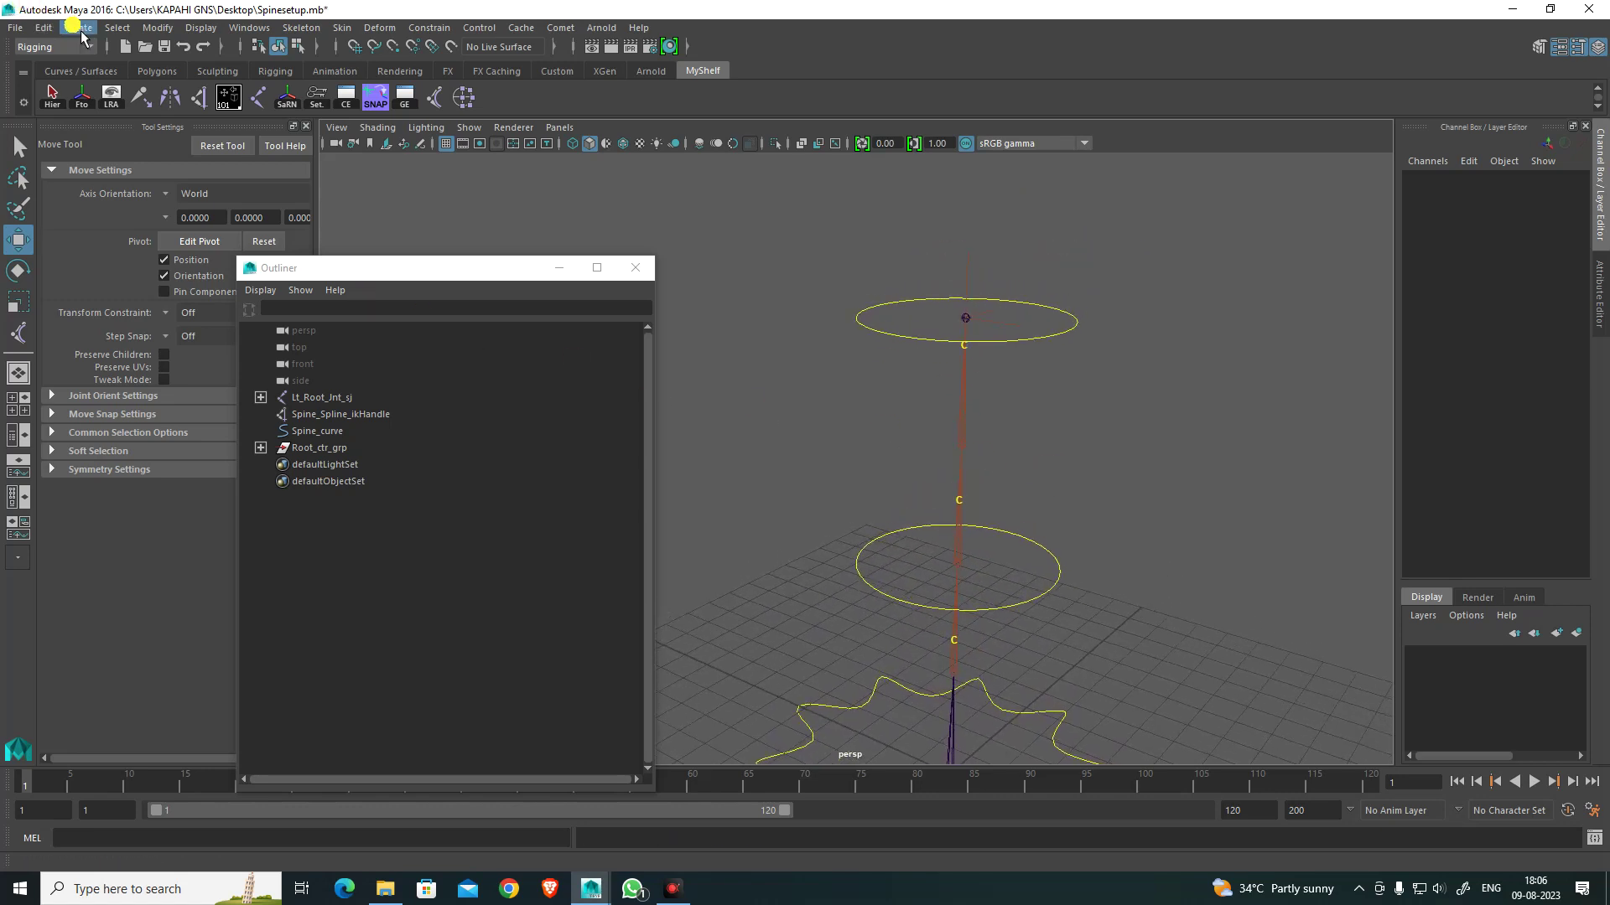
Step: Create a locator and rename it as Spine_Twist
left_click(81, 32)
left_click(93, 256)
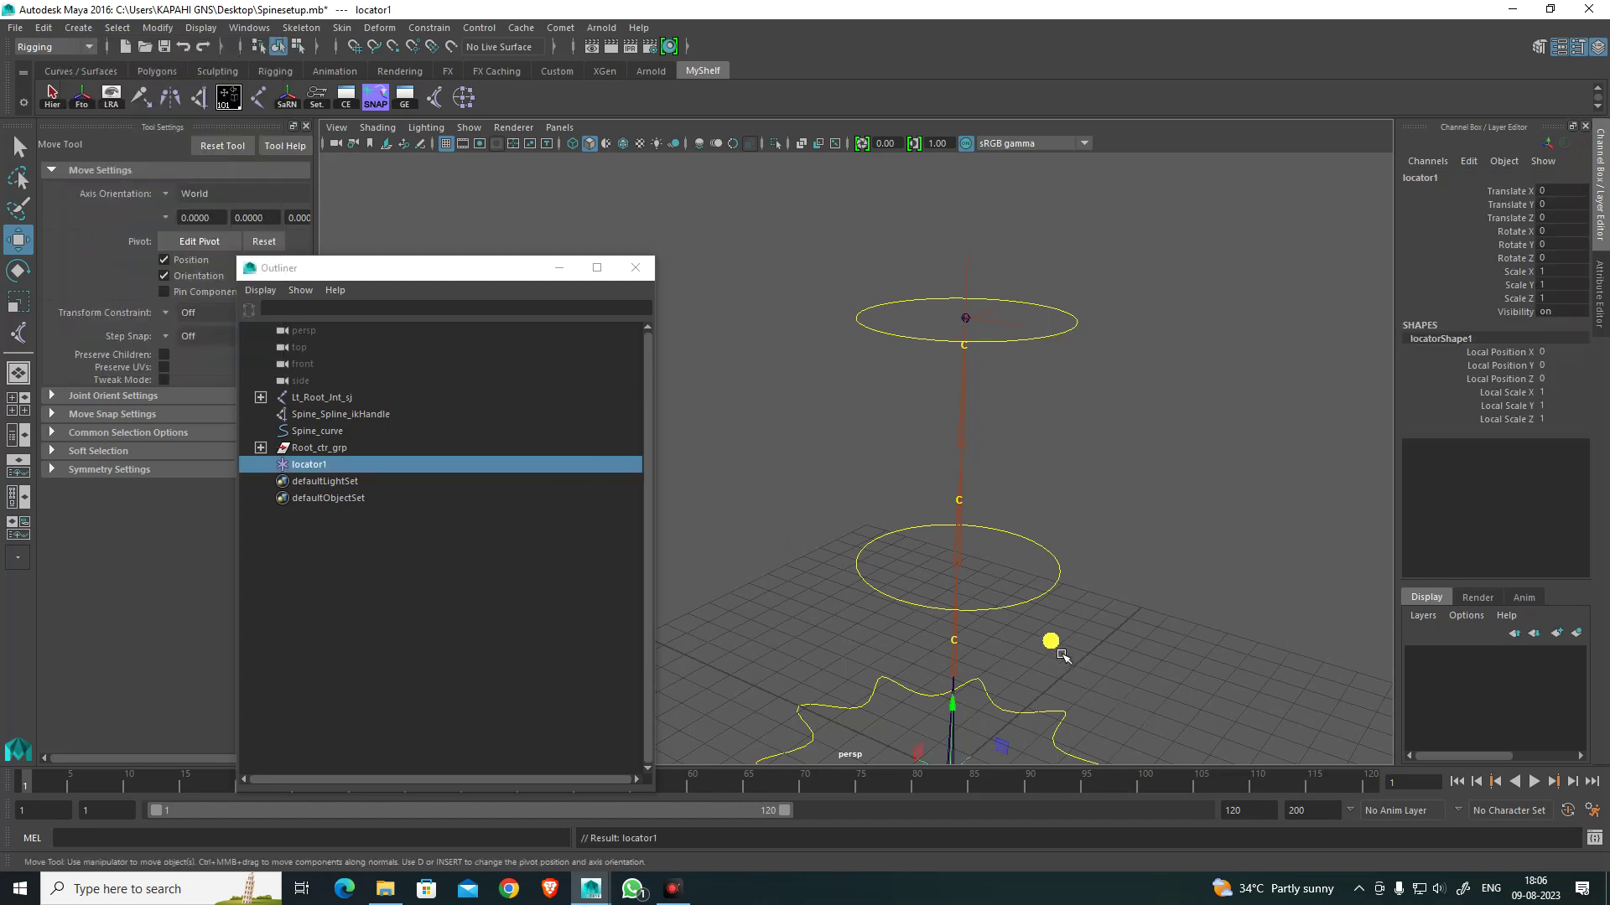
double_click(430, 466)
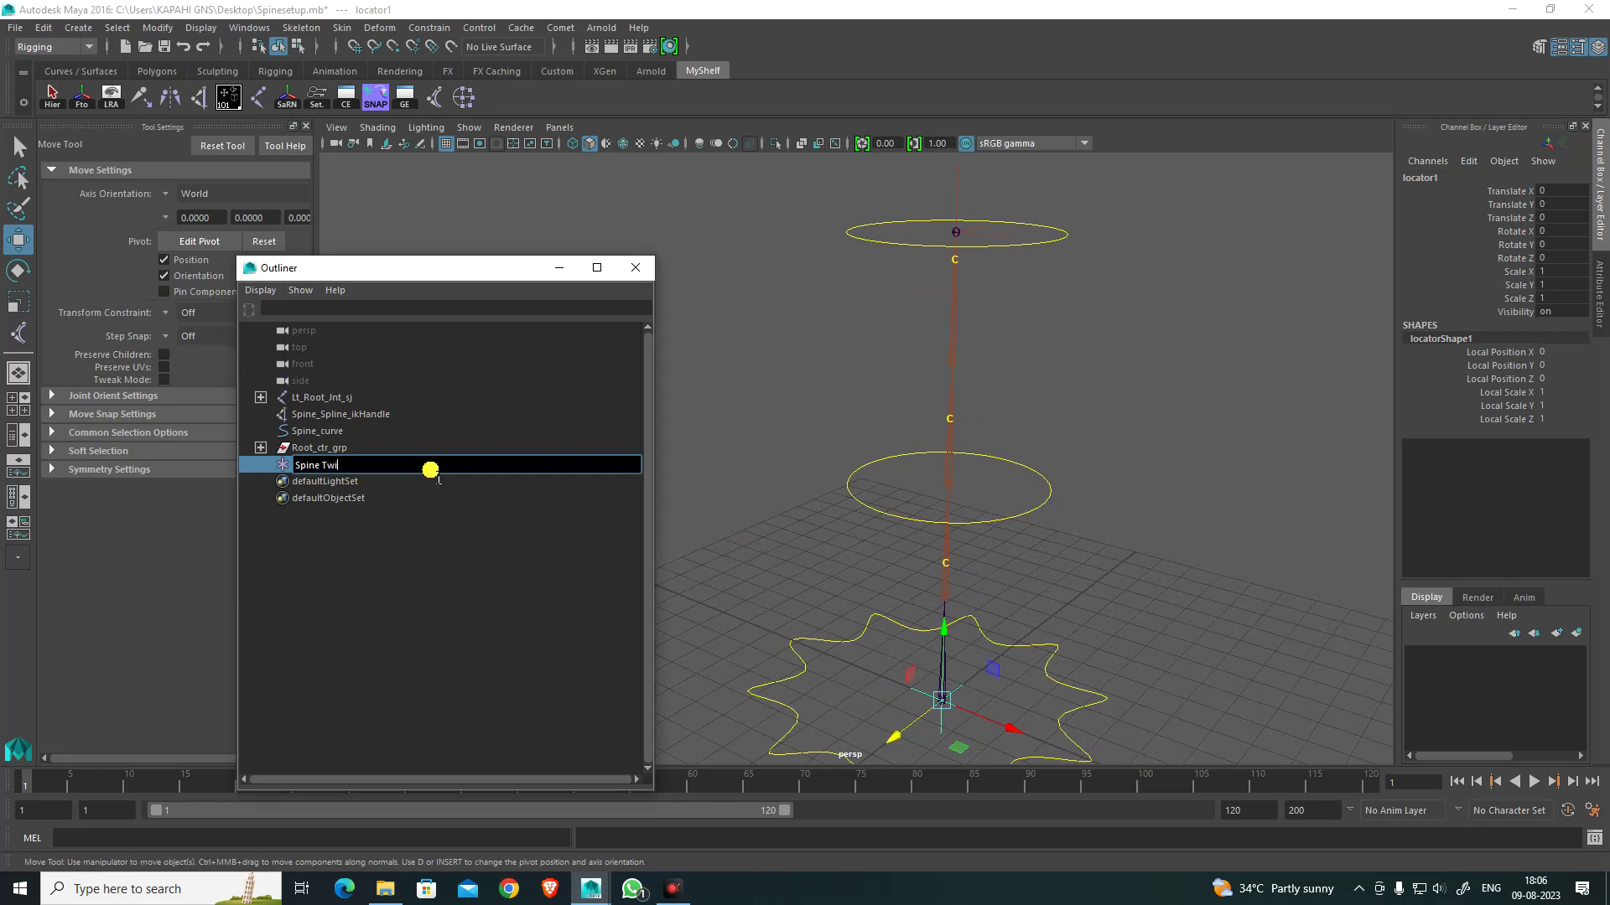
type("Spine Twist")
key("Return")
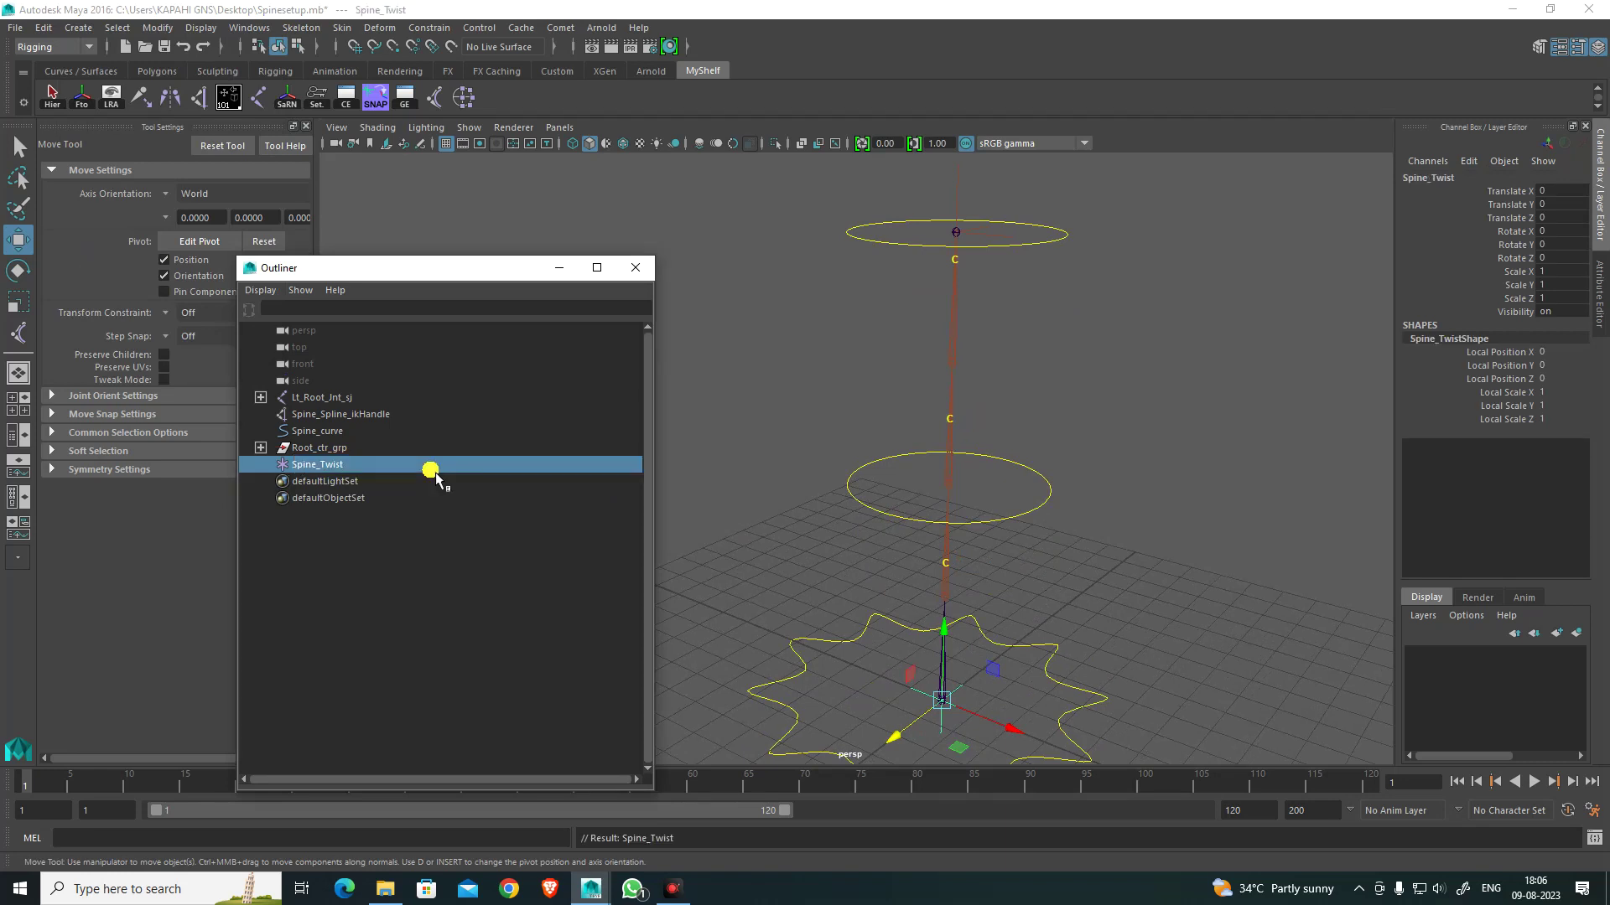
Step: Create an empty group and rename it as Spine_Twist_grp
double_click(430, 468)
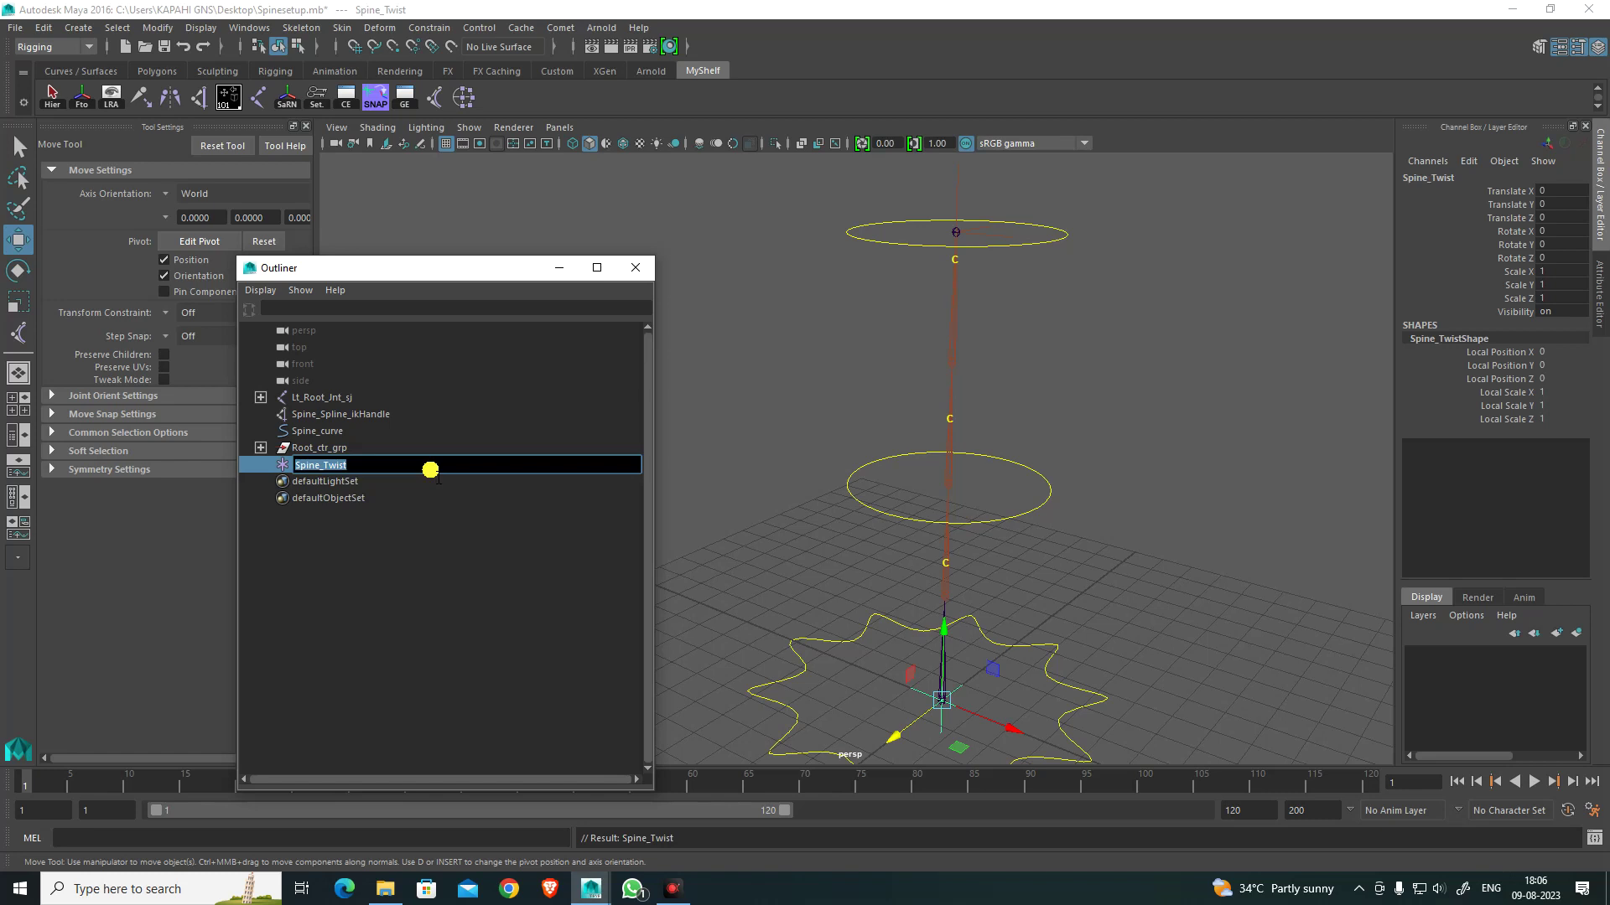
left_click(1161, 503)
key("ctrl+g")
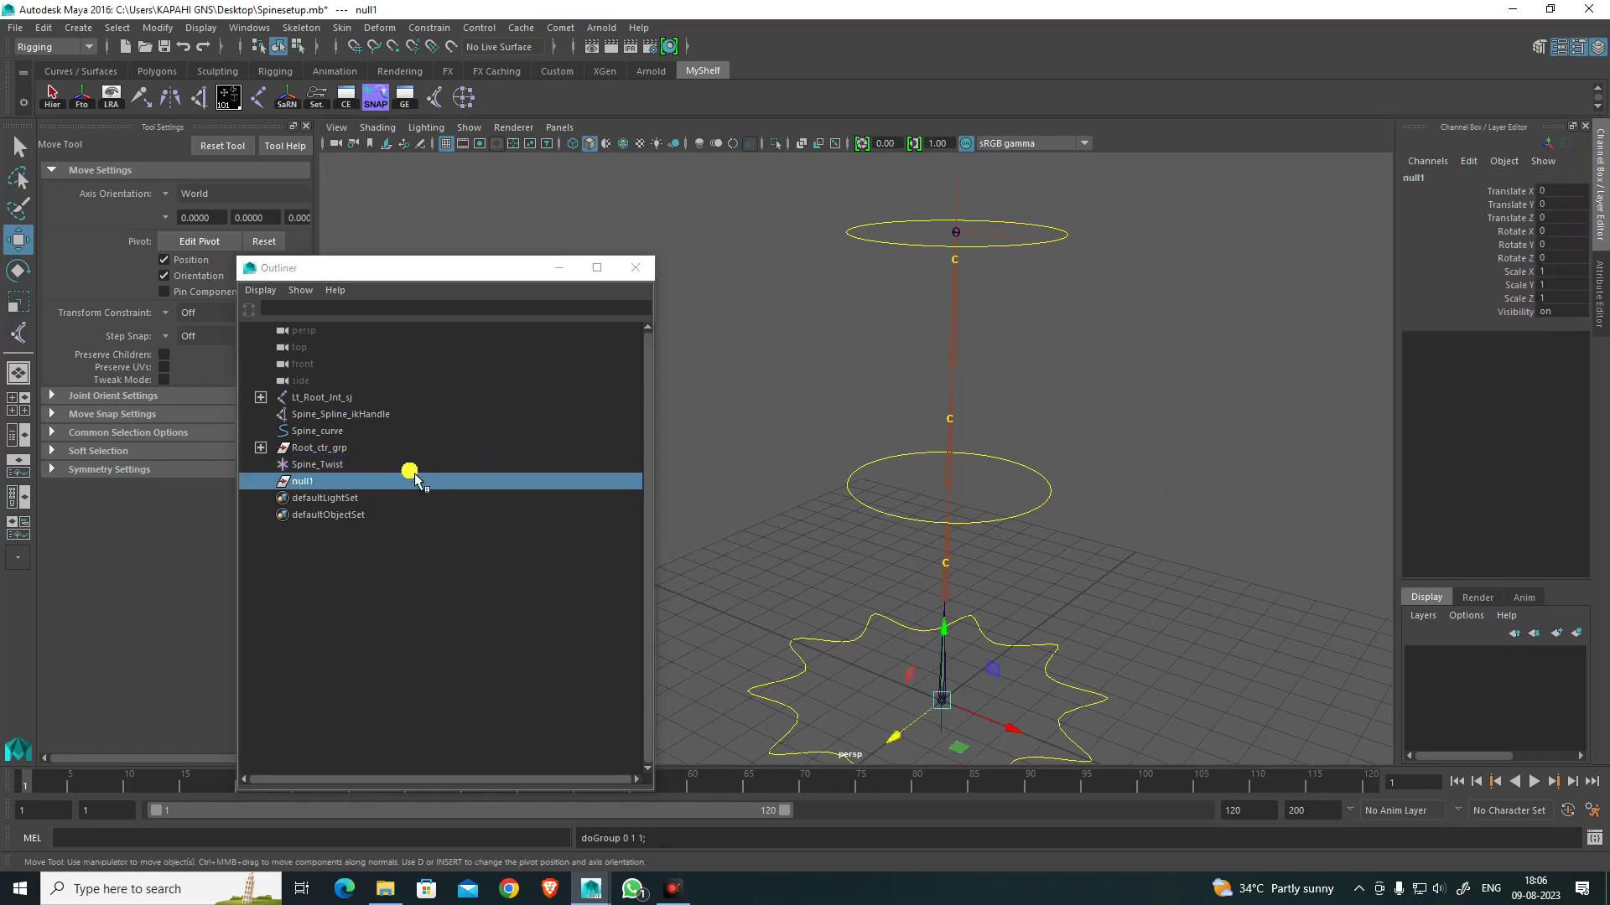
double_click(352, 481)
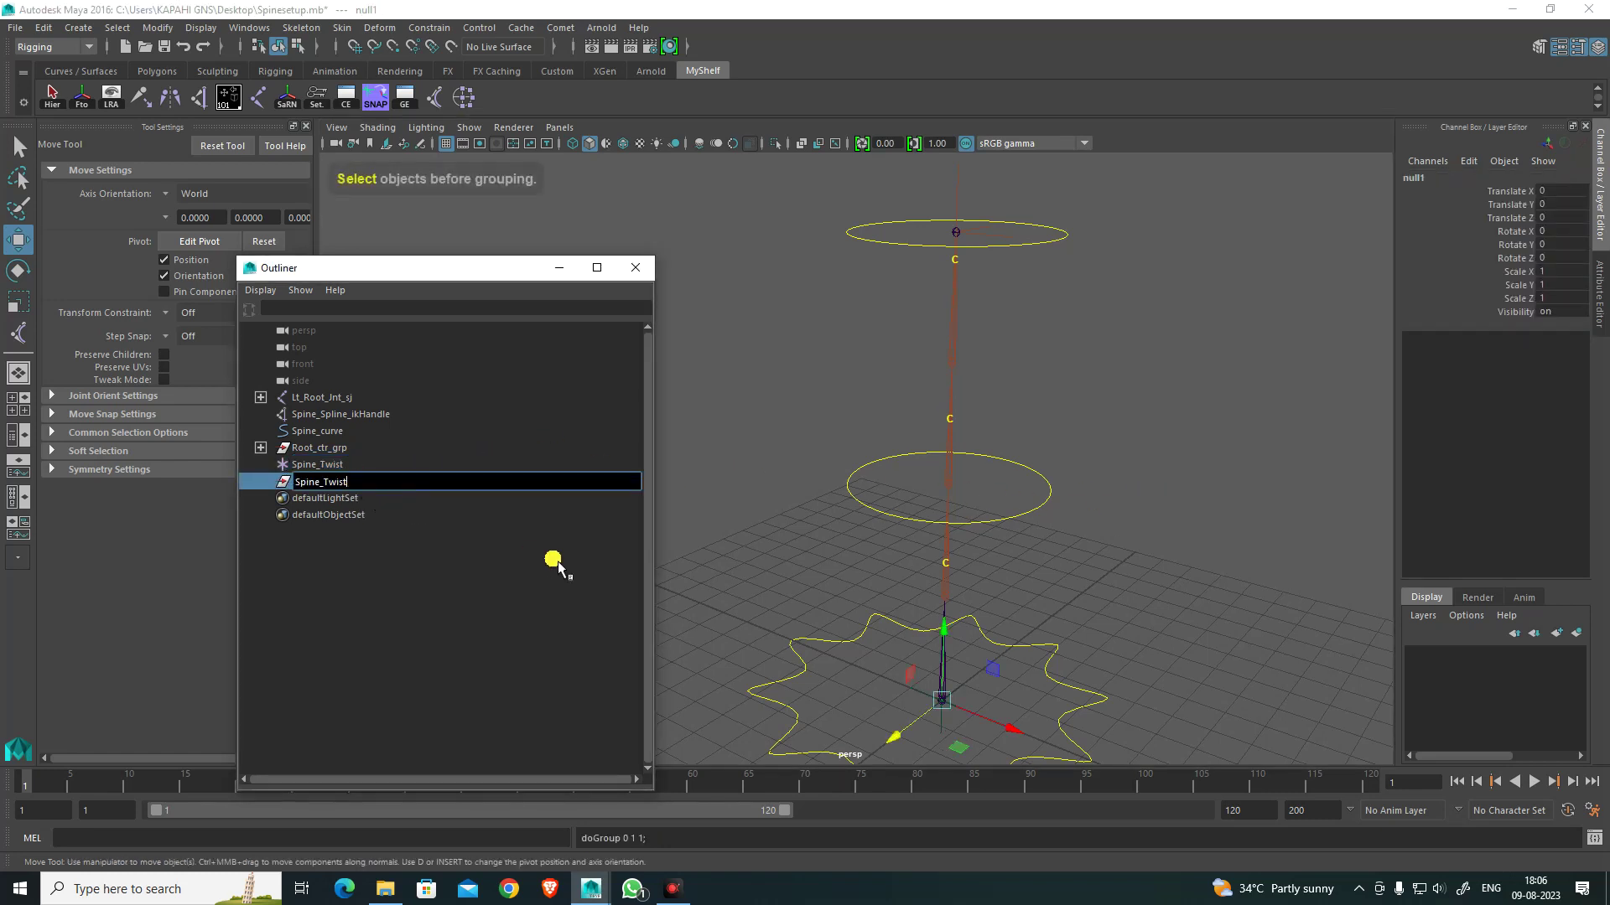
type("Spine_Twist_g")
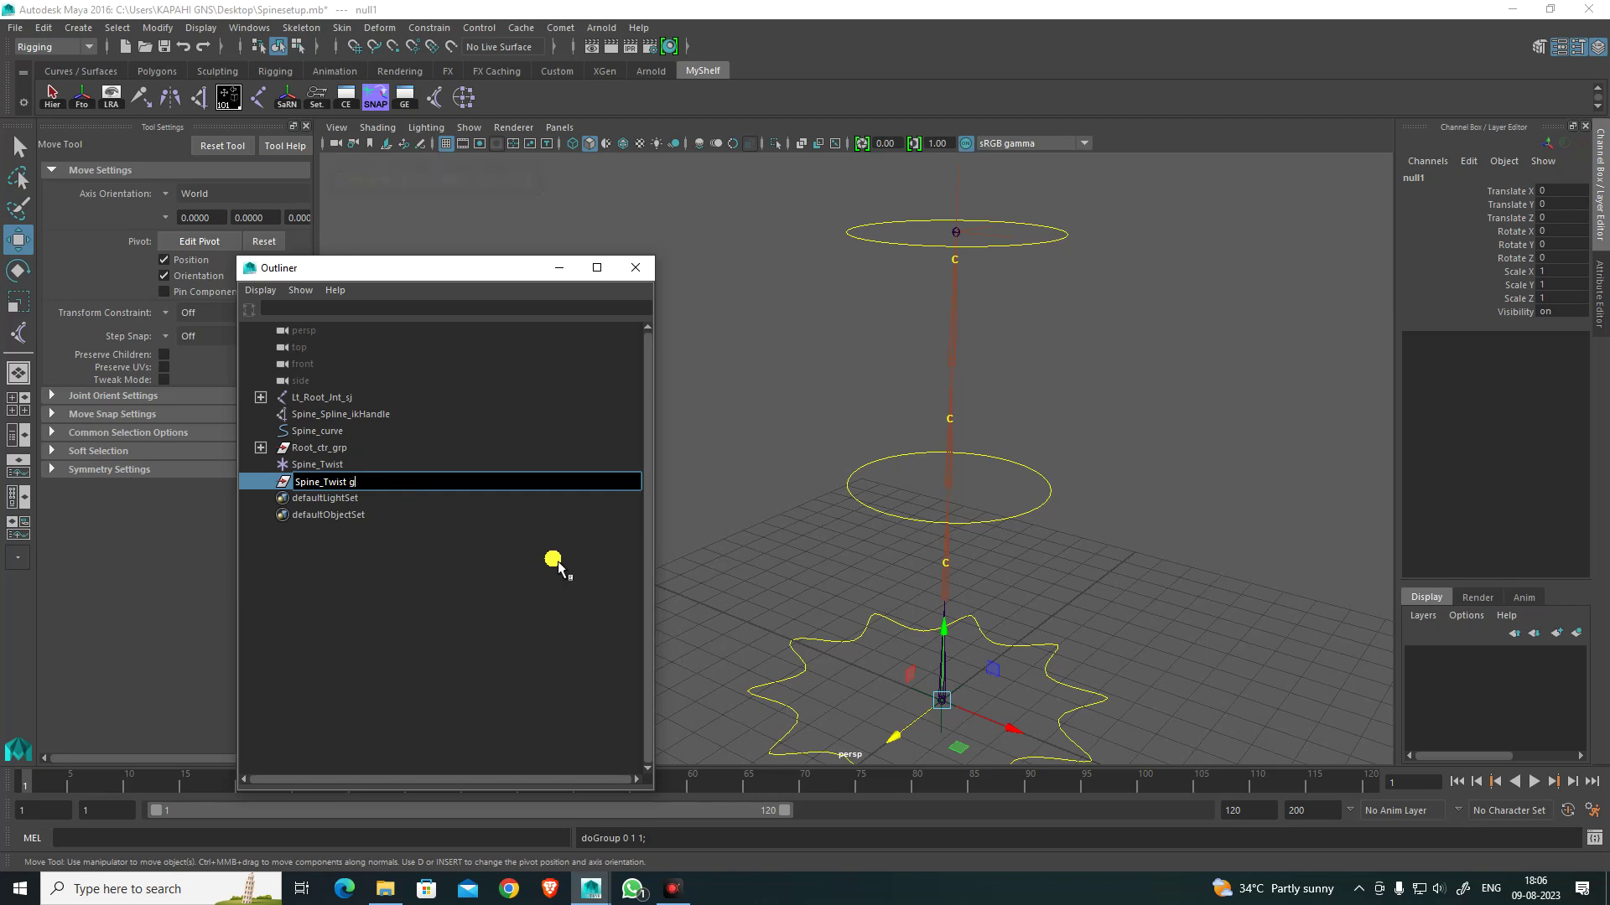
type("rp")
key("Return")
Step: Snap the empty Spine_Twist_grp to the joint at the top of the spine chain
middle_click_drag(995, 324, 907, 478, "alt")
scroll(933, 356, "up", 5)
middle_click_drag(901, 353, 918, 426, "alt")
right_click_drag(918, 426, 948, 464, "alt")
left_click_drag(1039, 457, 1028, 456, "alt")
left_click(1047, 420)
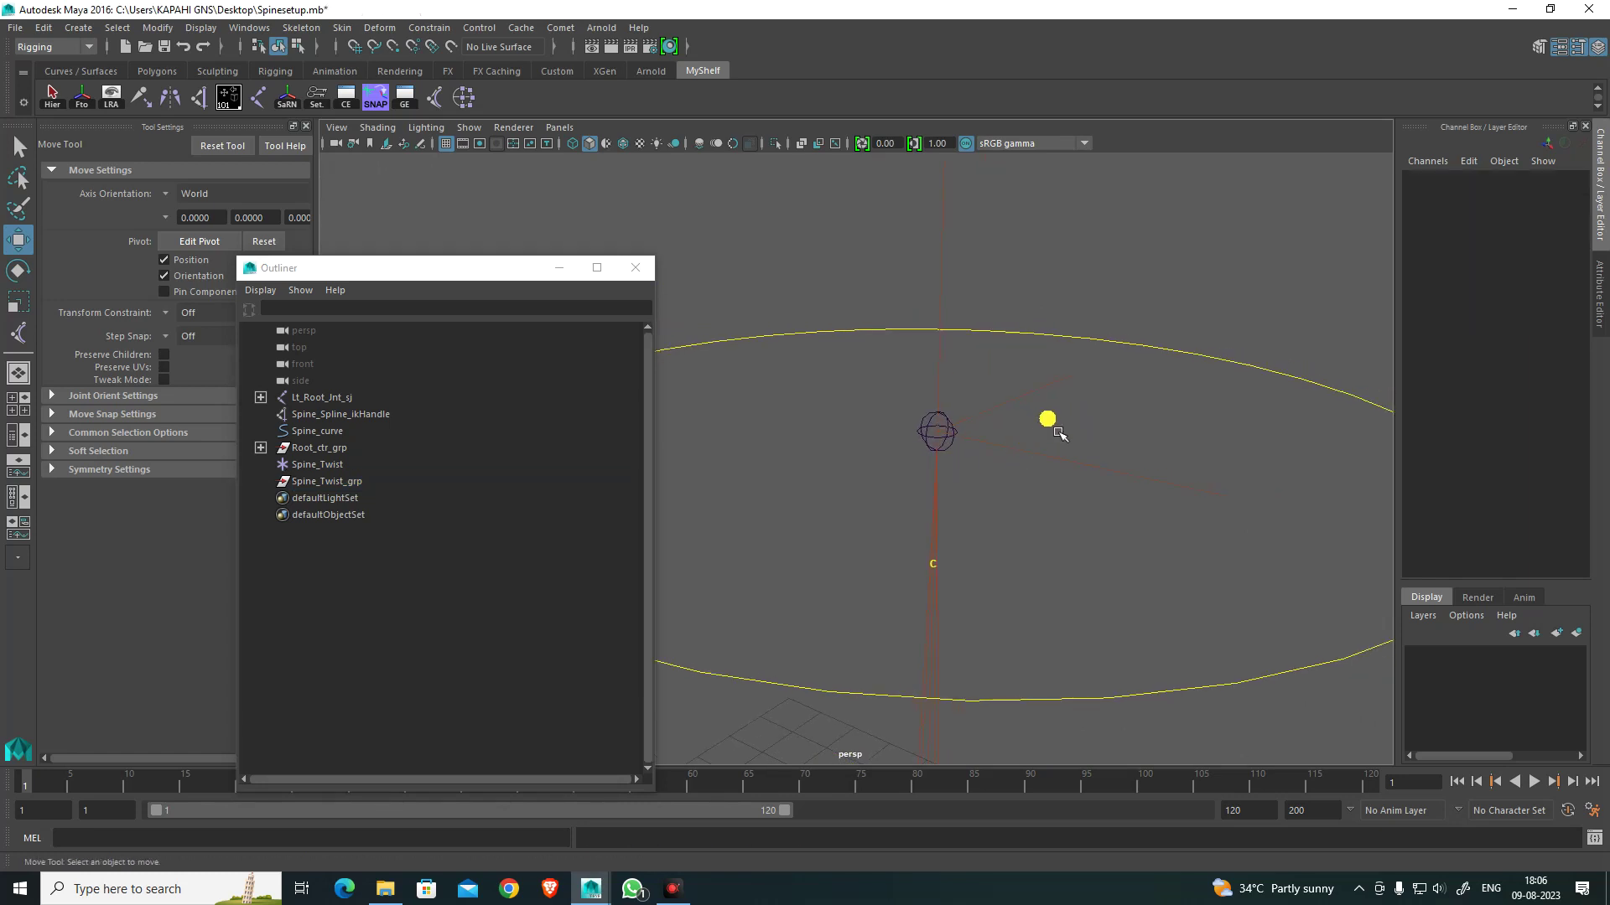
left_click(948, 453)
left_click(348, 482, "ctrl")
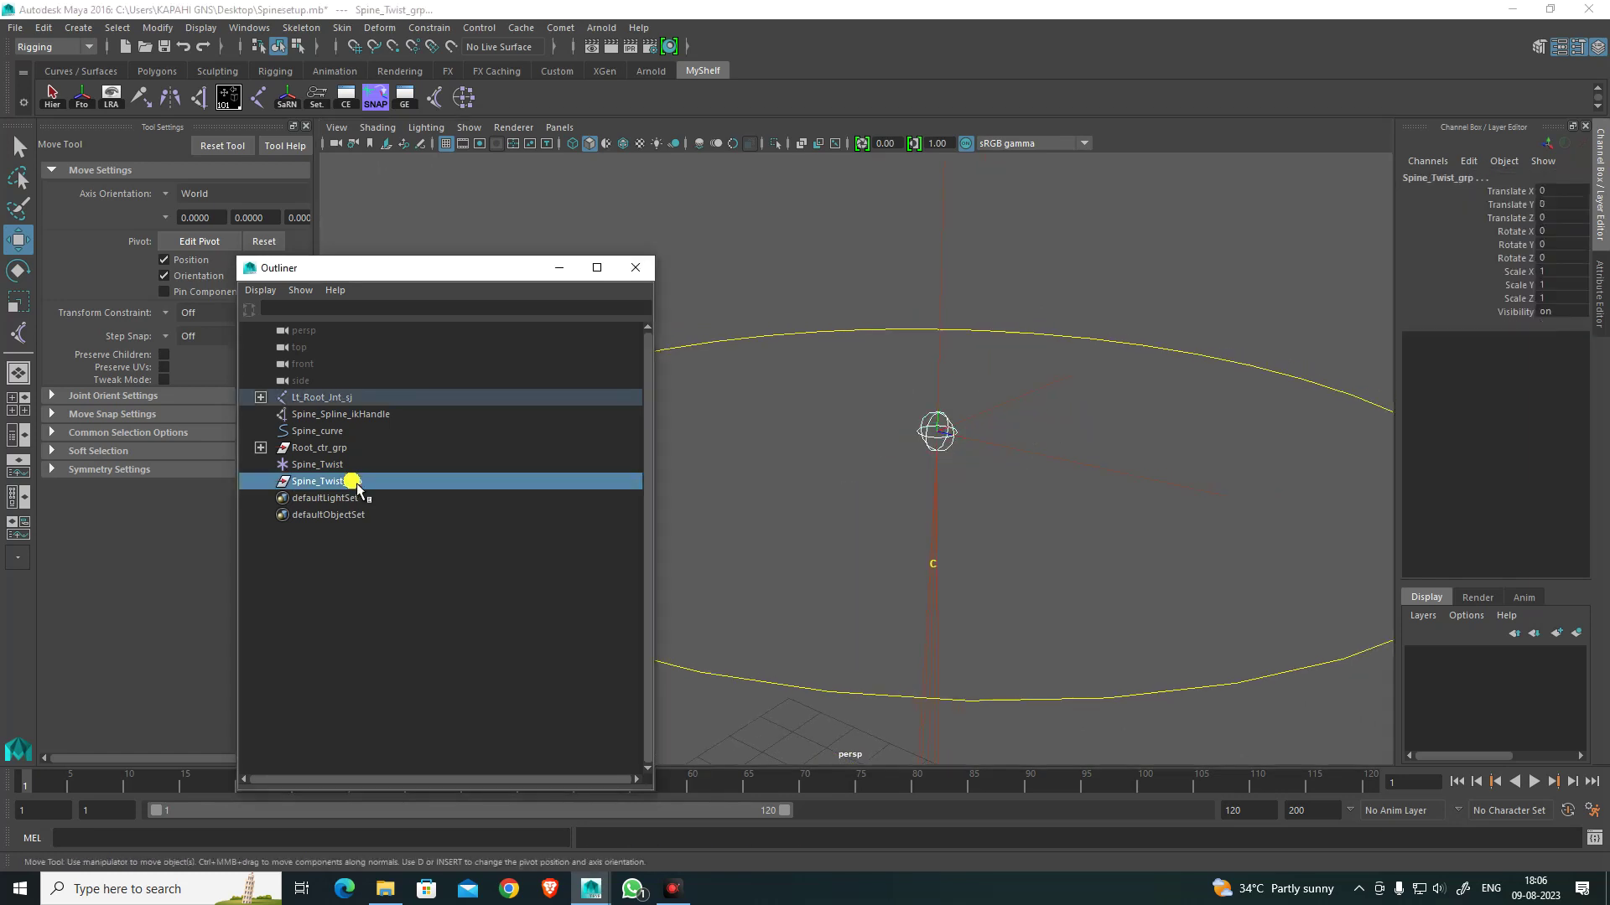
left_click(377, 96)
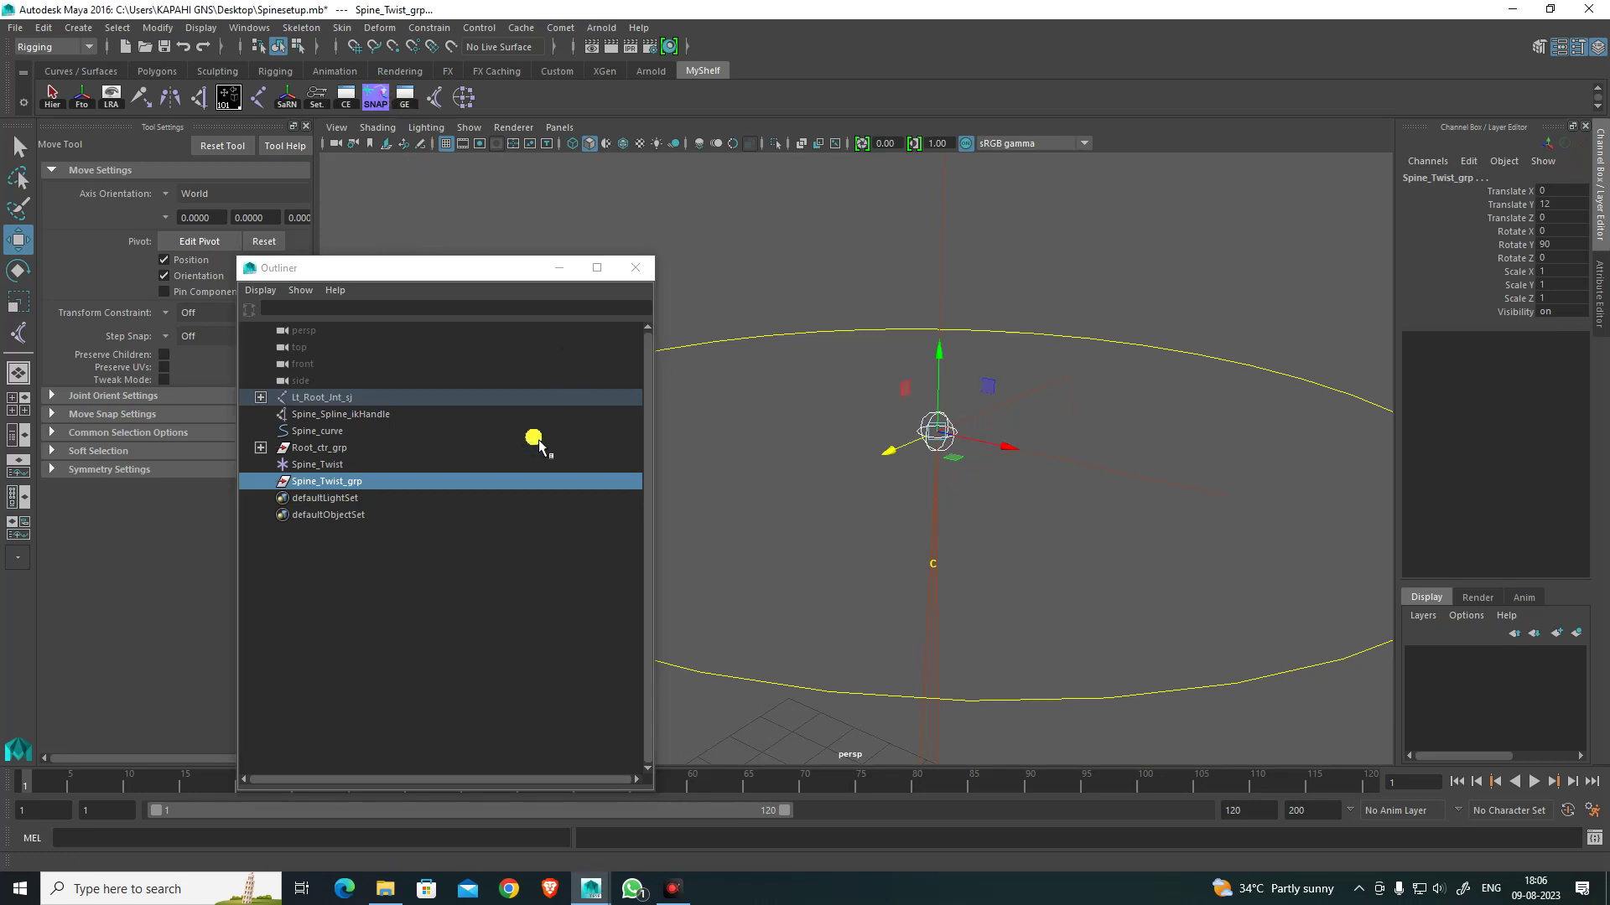
Step: Snap the Spine_Twist locator to the position and orientation of Spine_Twist_grp
left_click(366, 482)
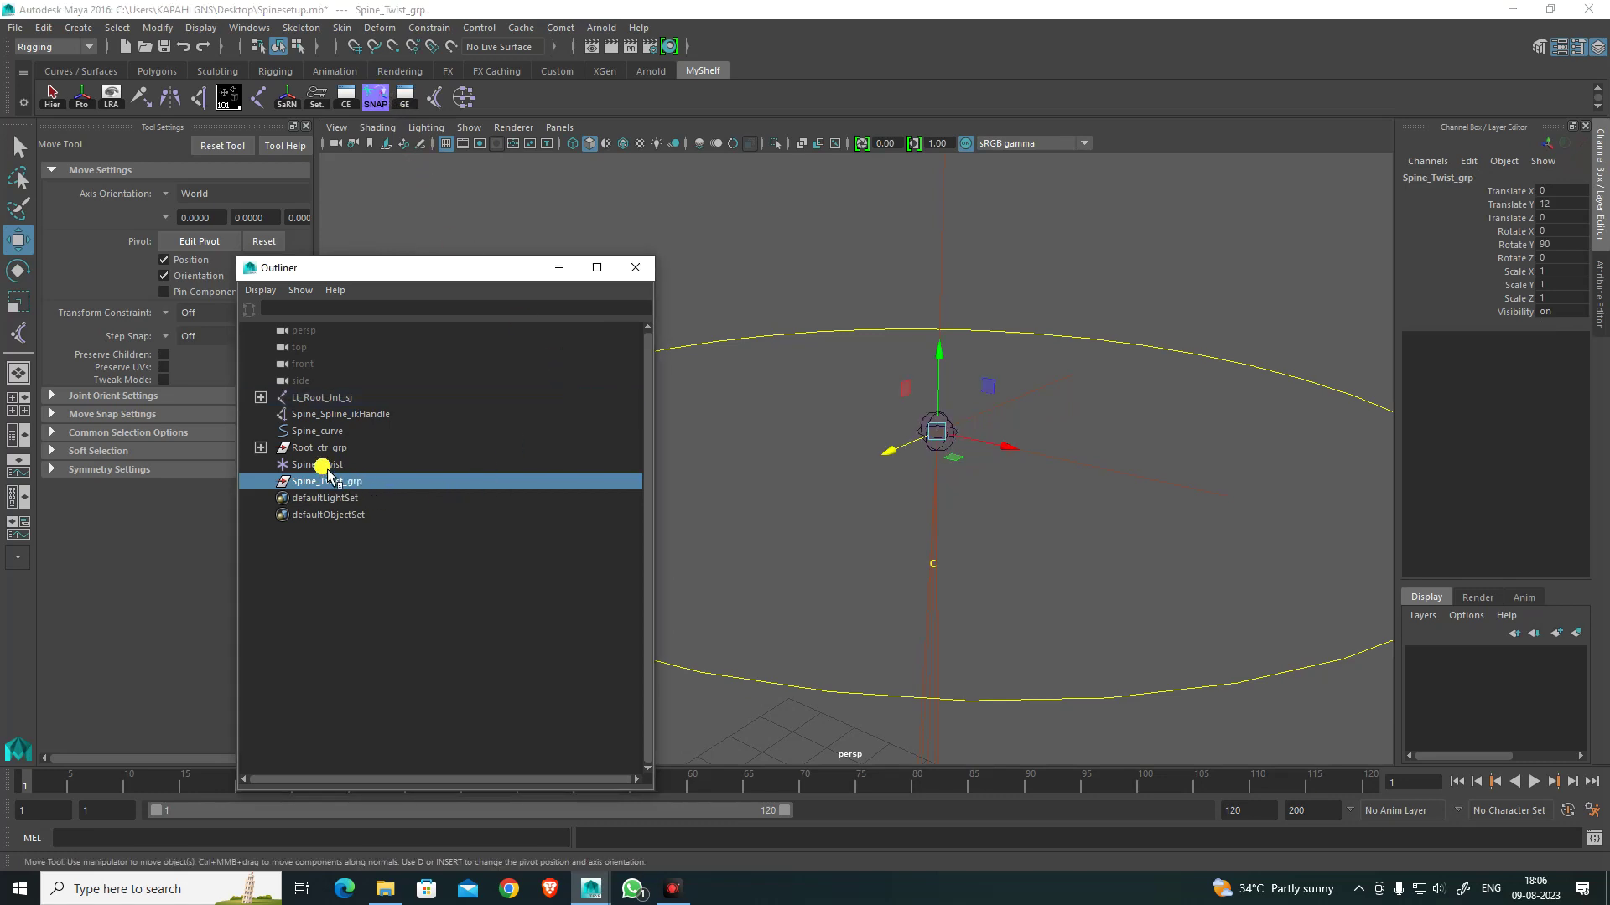
left_click(323, 465, "ctrl")
left_click(376, 99)
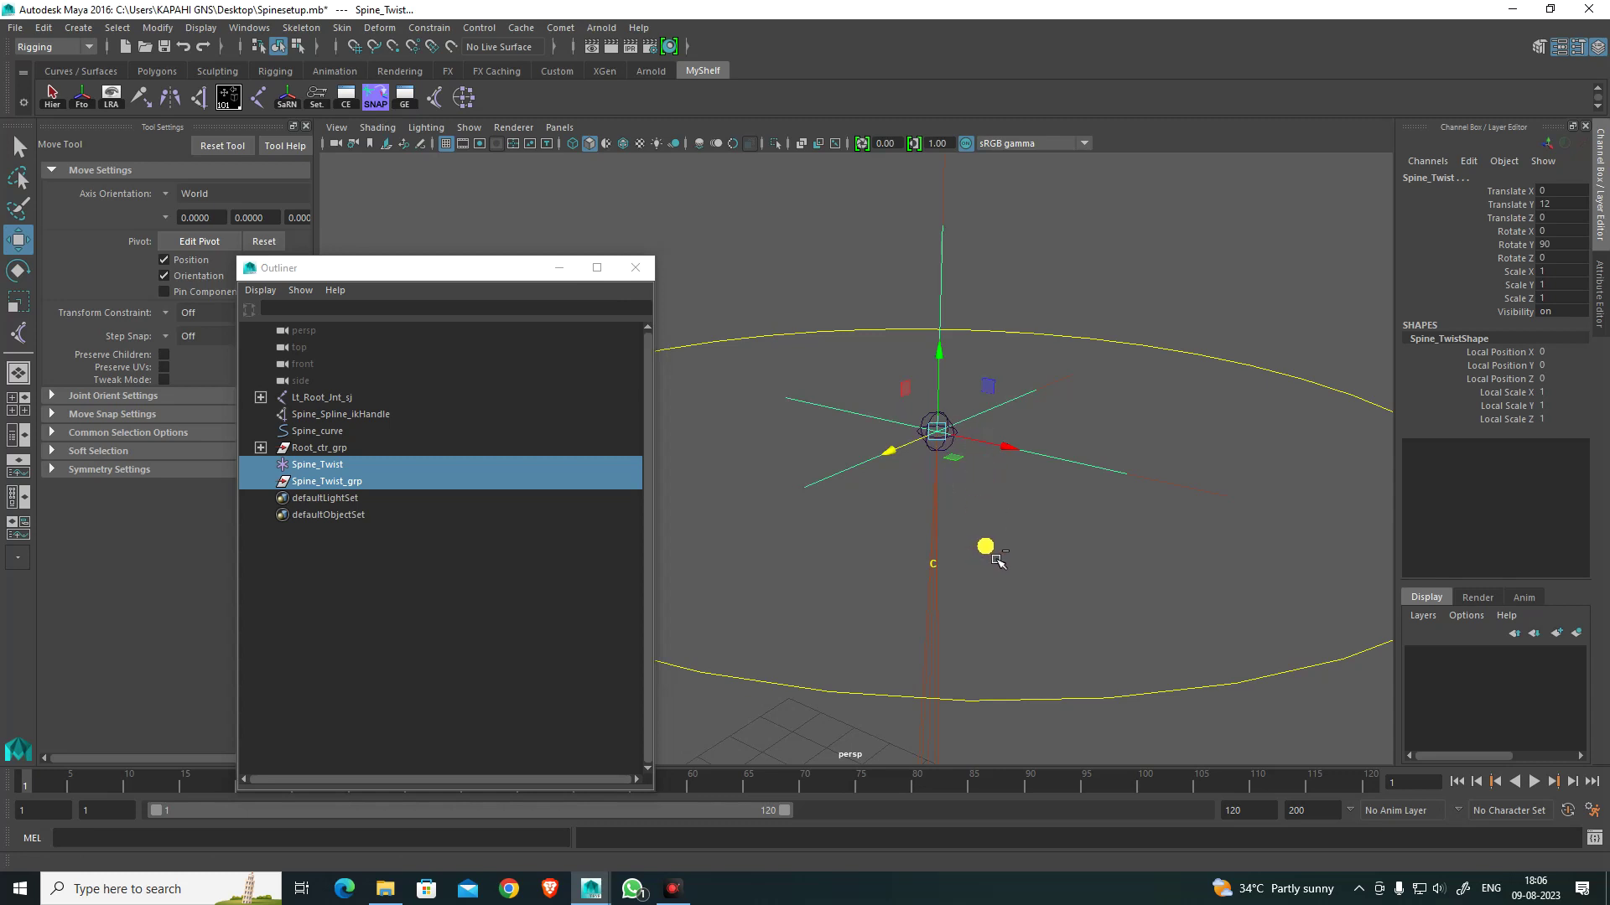
Step: Parent the Spine_Twist locator under Spine_Twist_grp and check the group's hierarchy
left_click(335, 481, "ctrl")
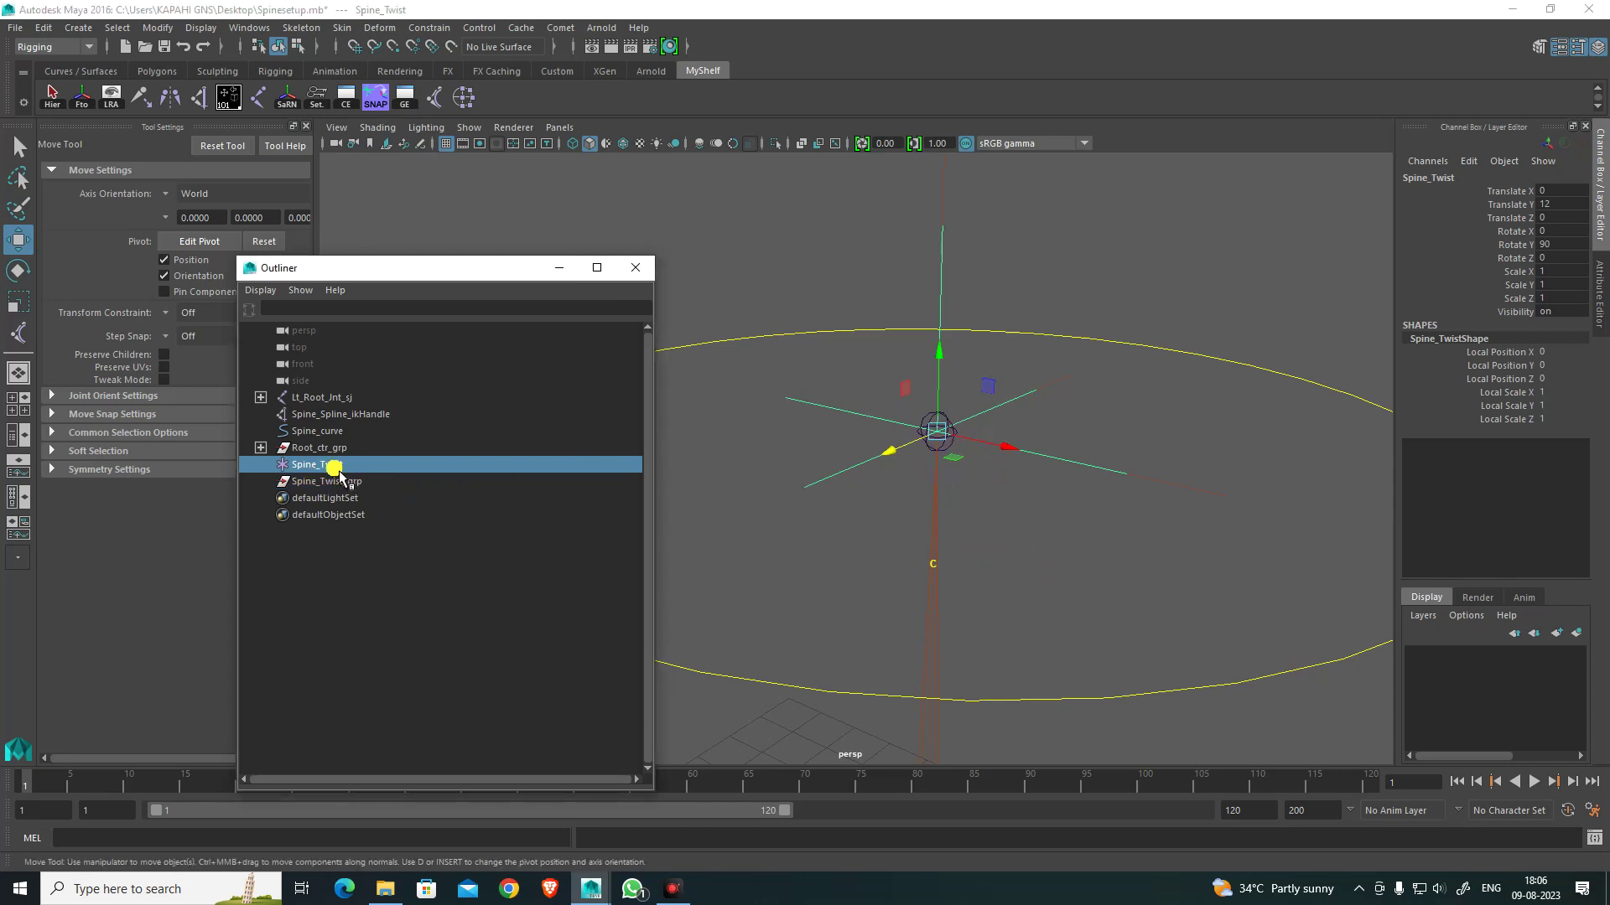
middle_click_drag(339, 471, 336, 483)
left_click_drag(1071, 550, 1101, 466, "alt")
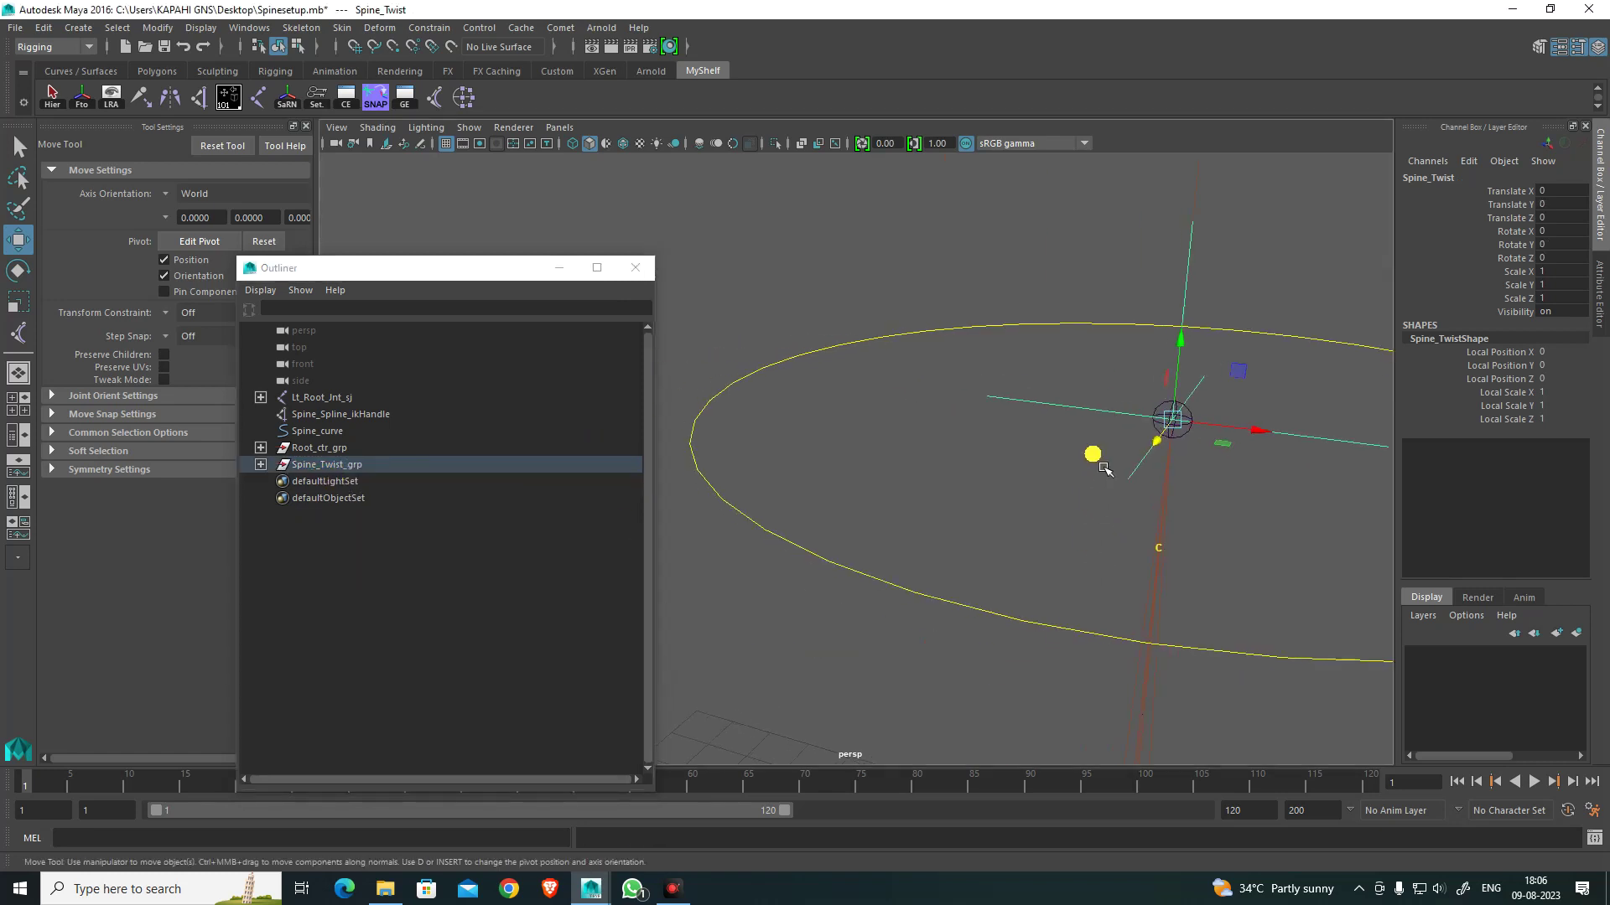
left_click_drag(1239, 477, 1132, 428, "alt")
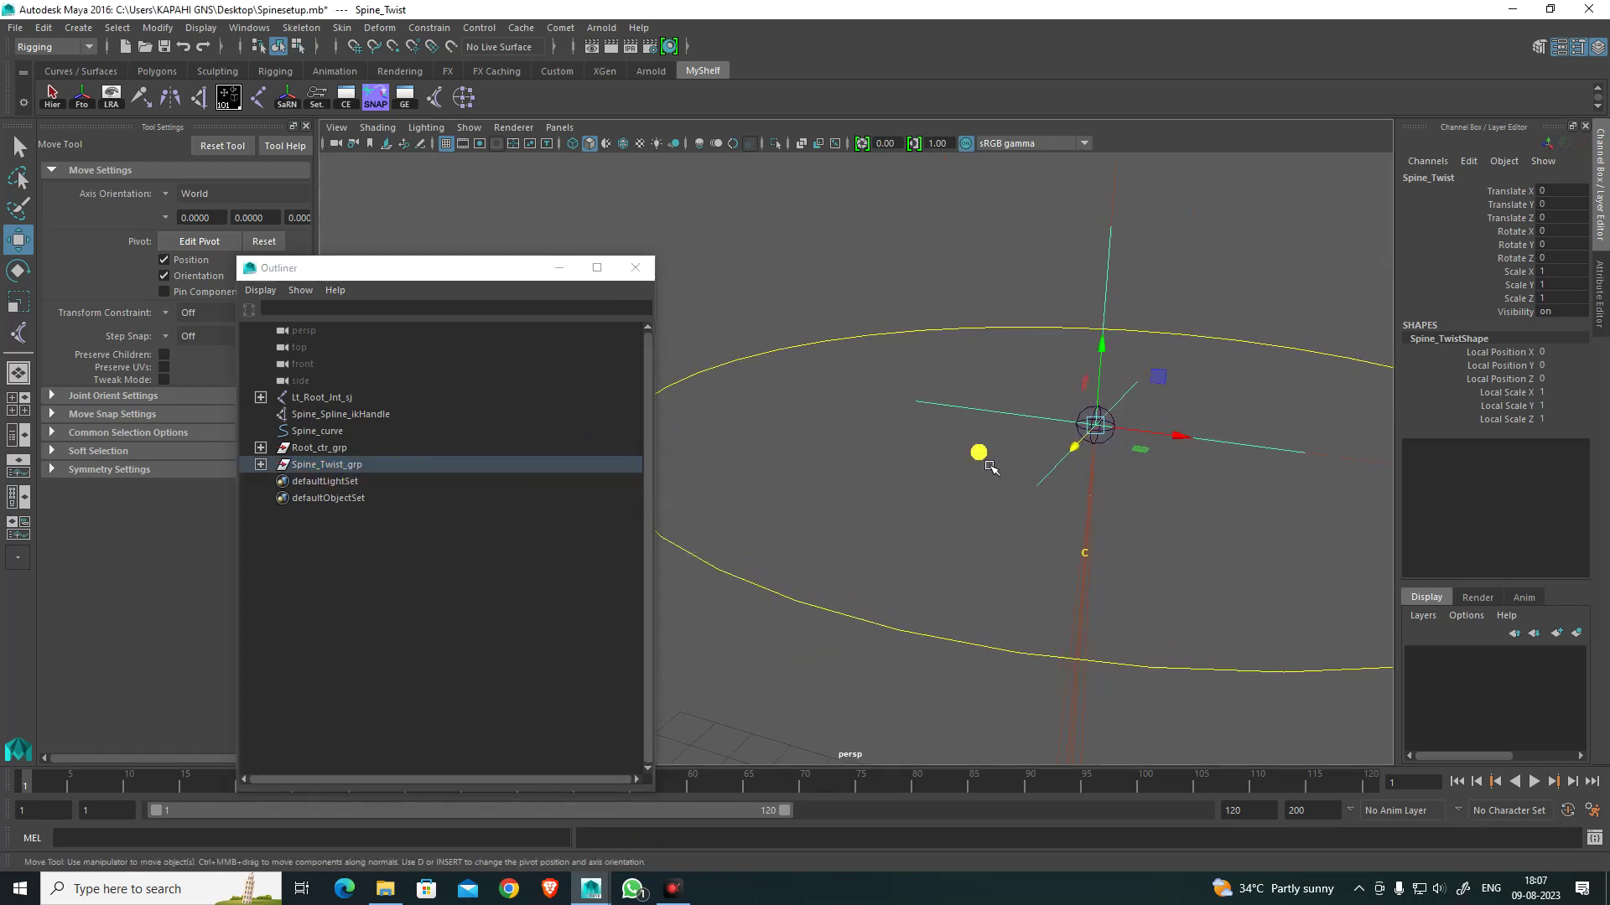
left_click(260, 464)
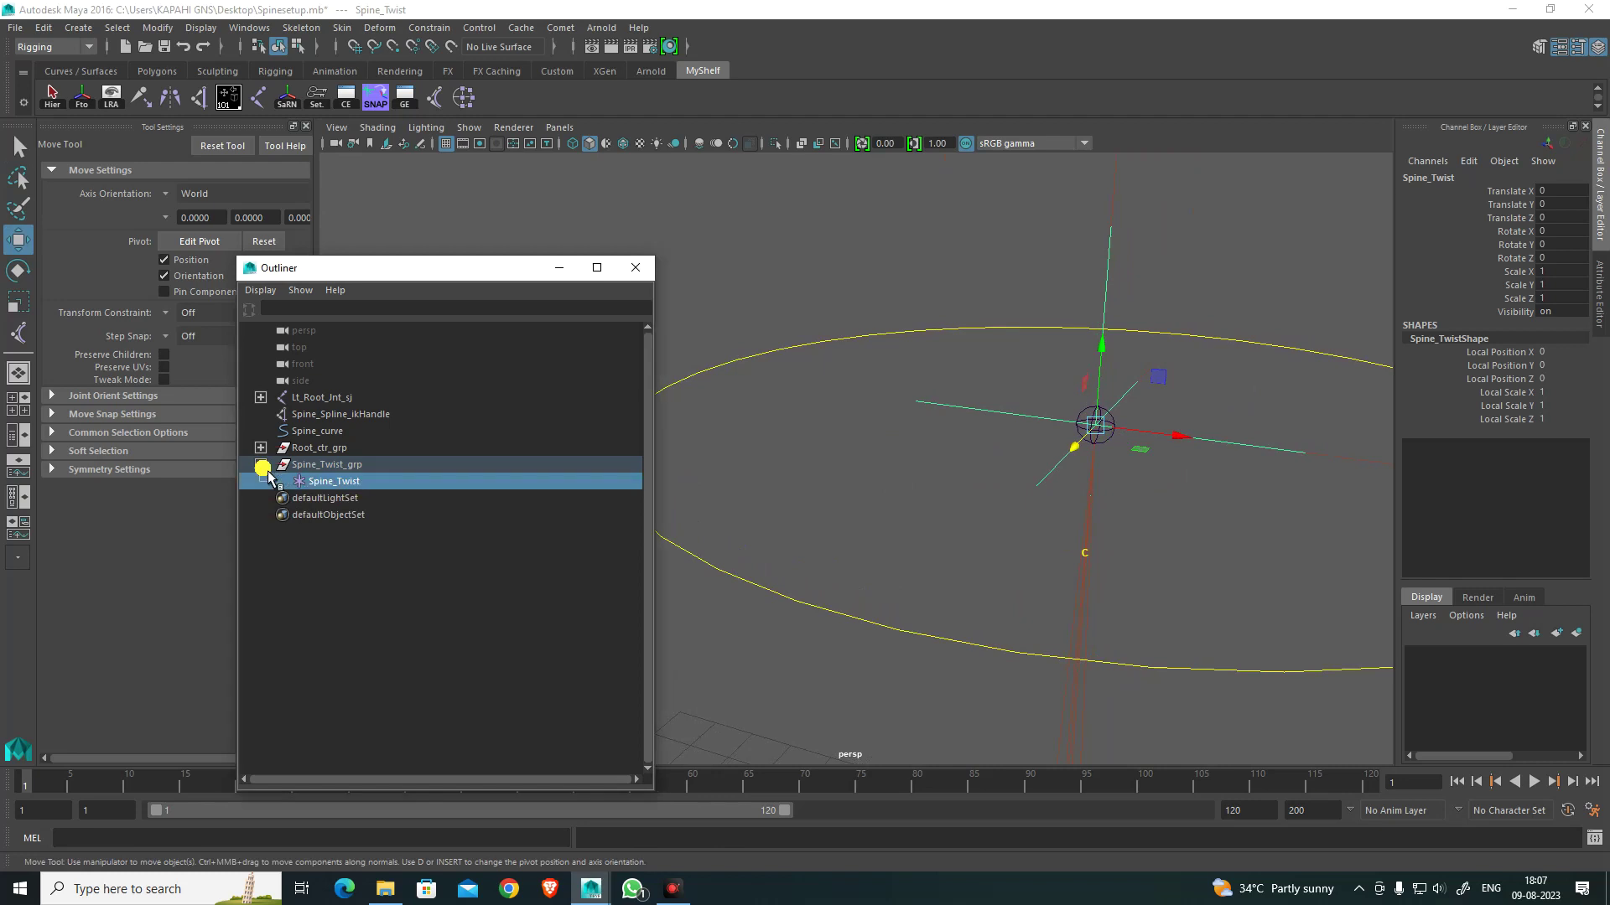
left_click(261, 464)
Step: Parent-constrain the Spine_Twist locator to Spine_02_ctr with the constraint options reset to their defaults
scroll(1201, 514, "down", 5)
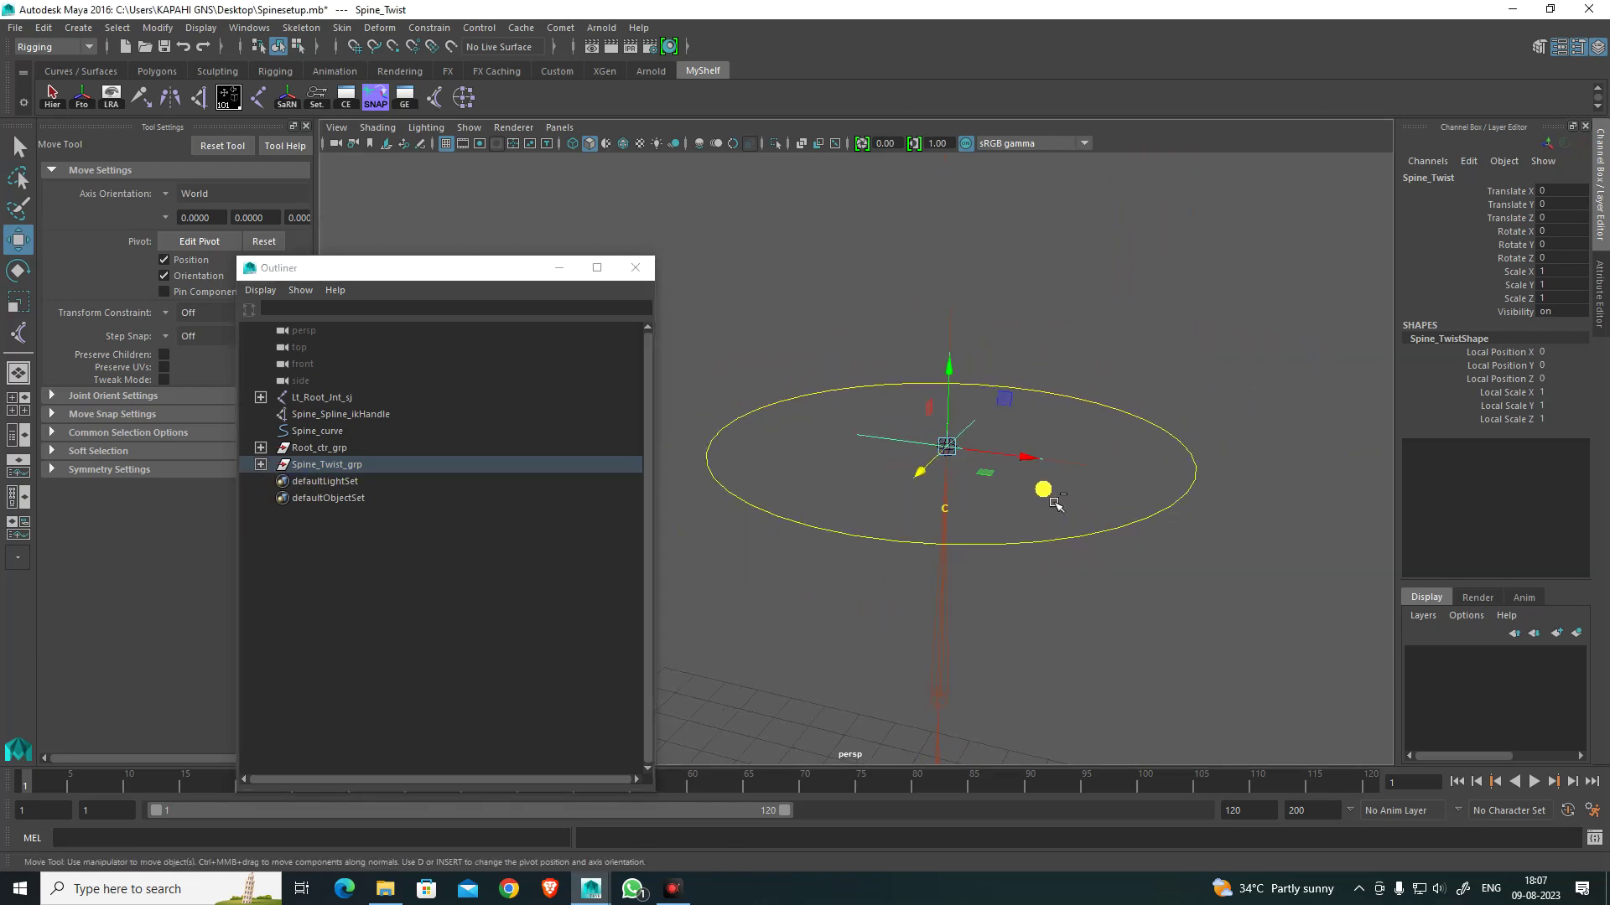
left_click_drag(1076, 503, 1044, 501, "alt")
left_click(1111, 421)
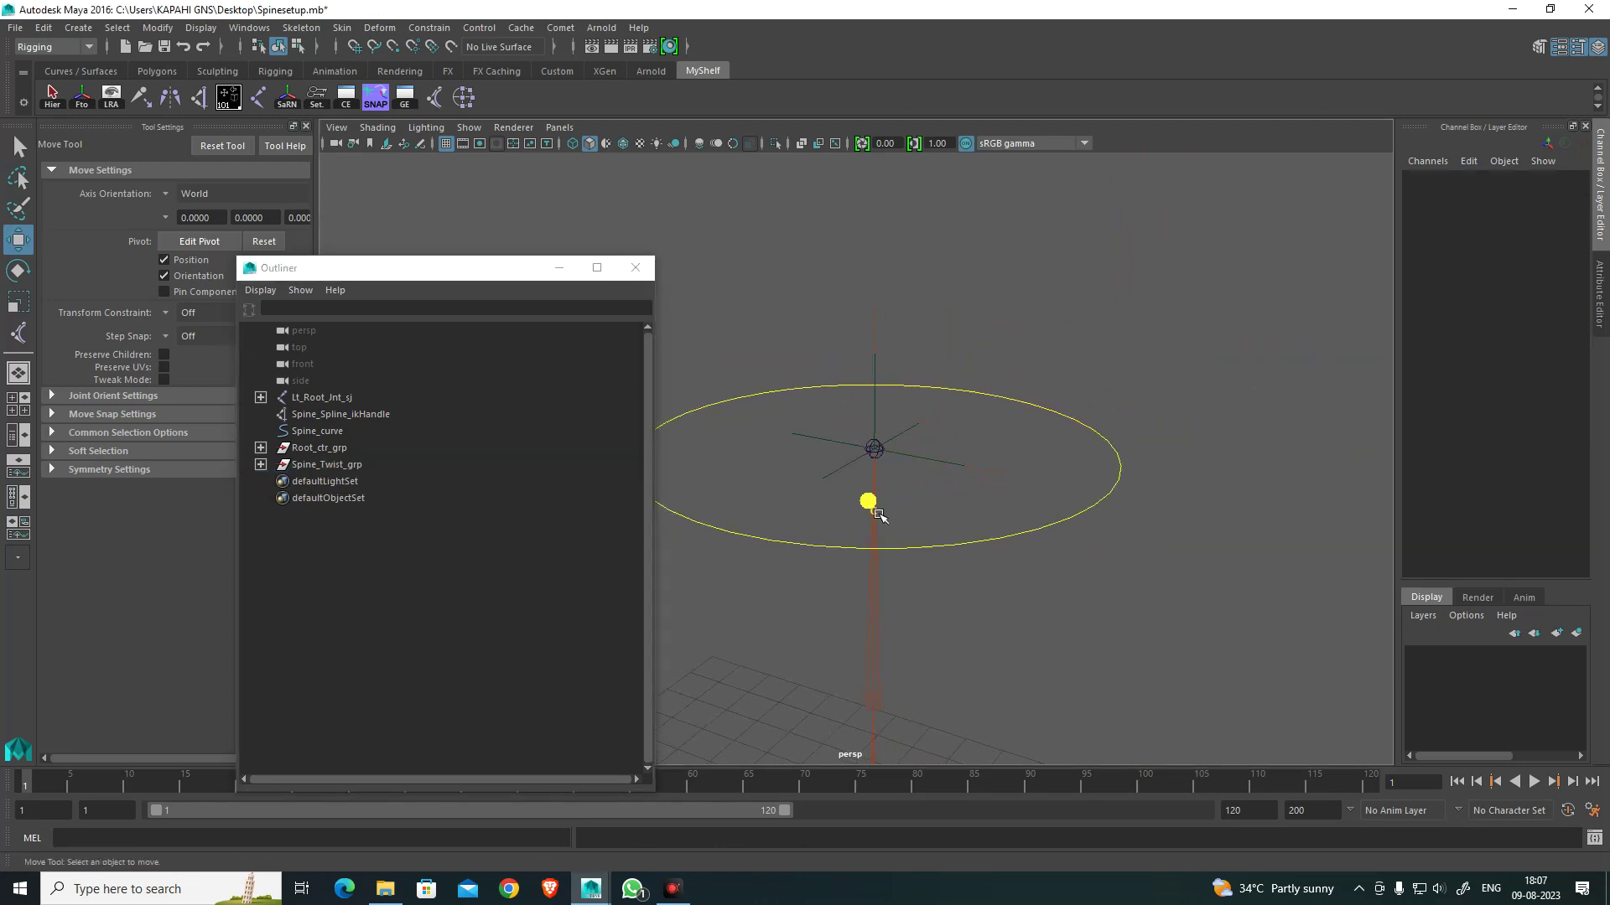
scroll(1106, 575, "up", 5)
scroll(1150, 575, "down", 3)
left_click(1131, 559)
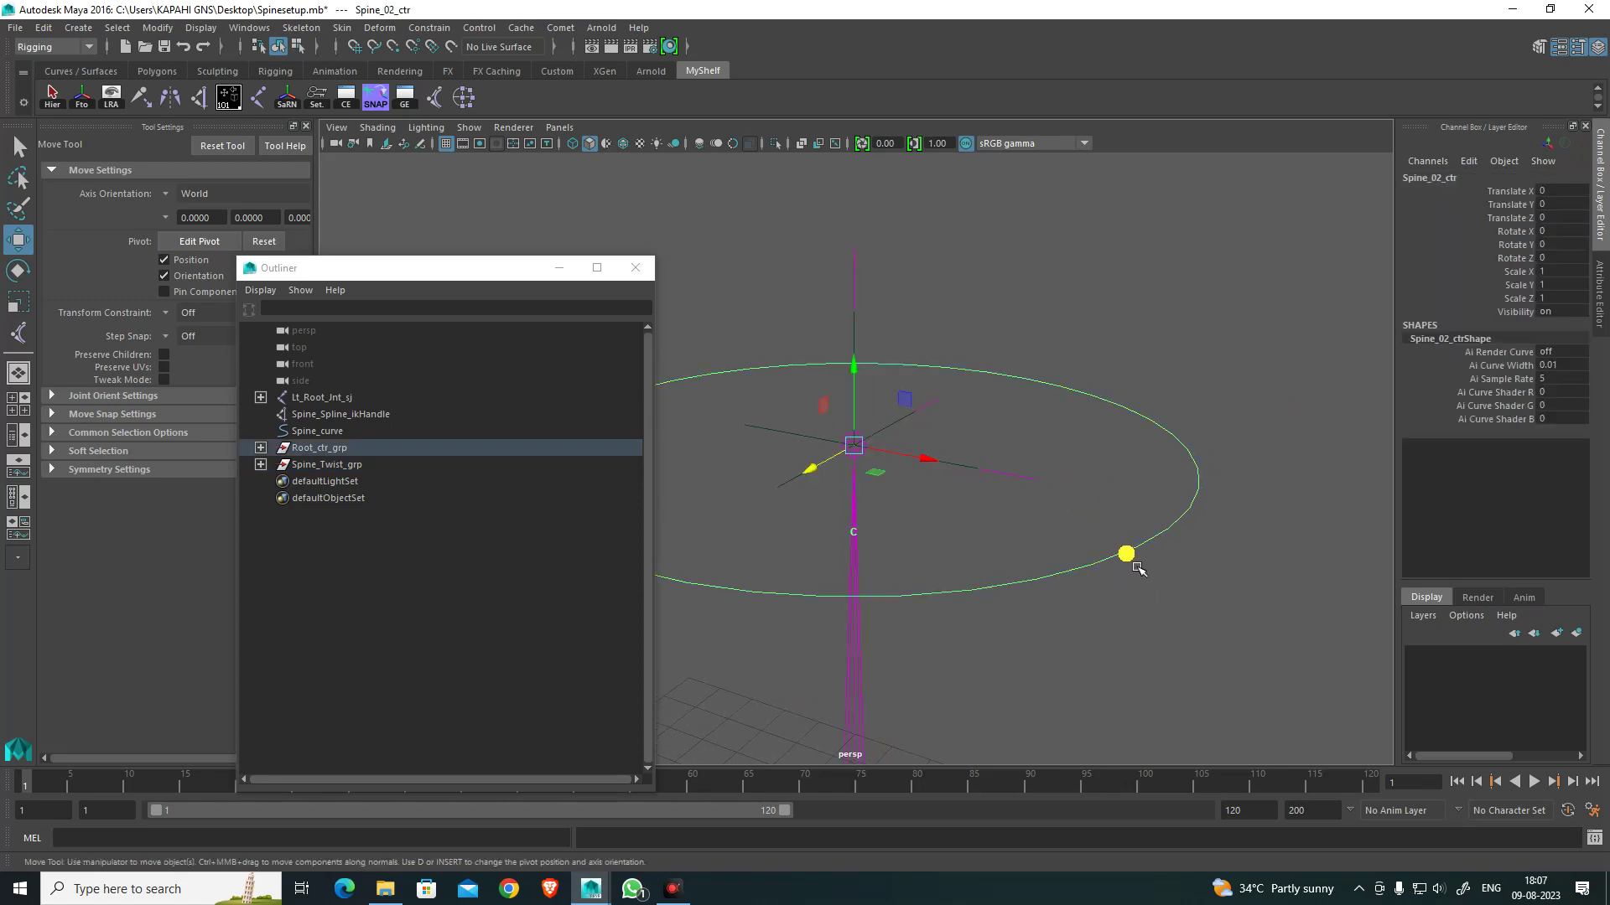
scroll(896, 544, "down", 3)
scroll(1126, 552, "up", 3)
middle_click_drag(1027, 552, 1048, 555, "alt")
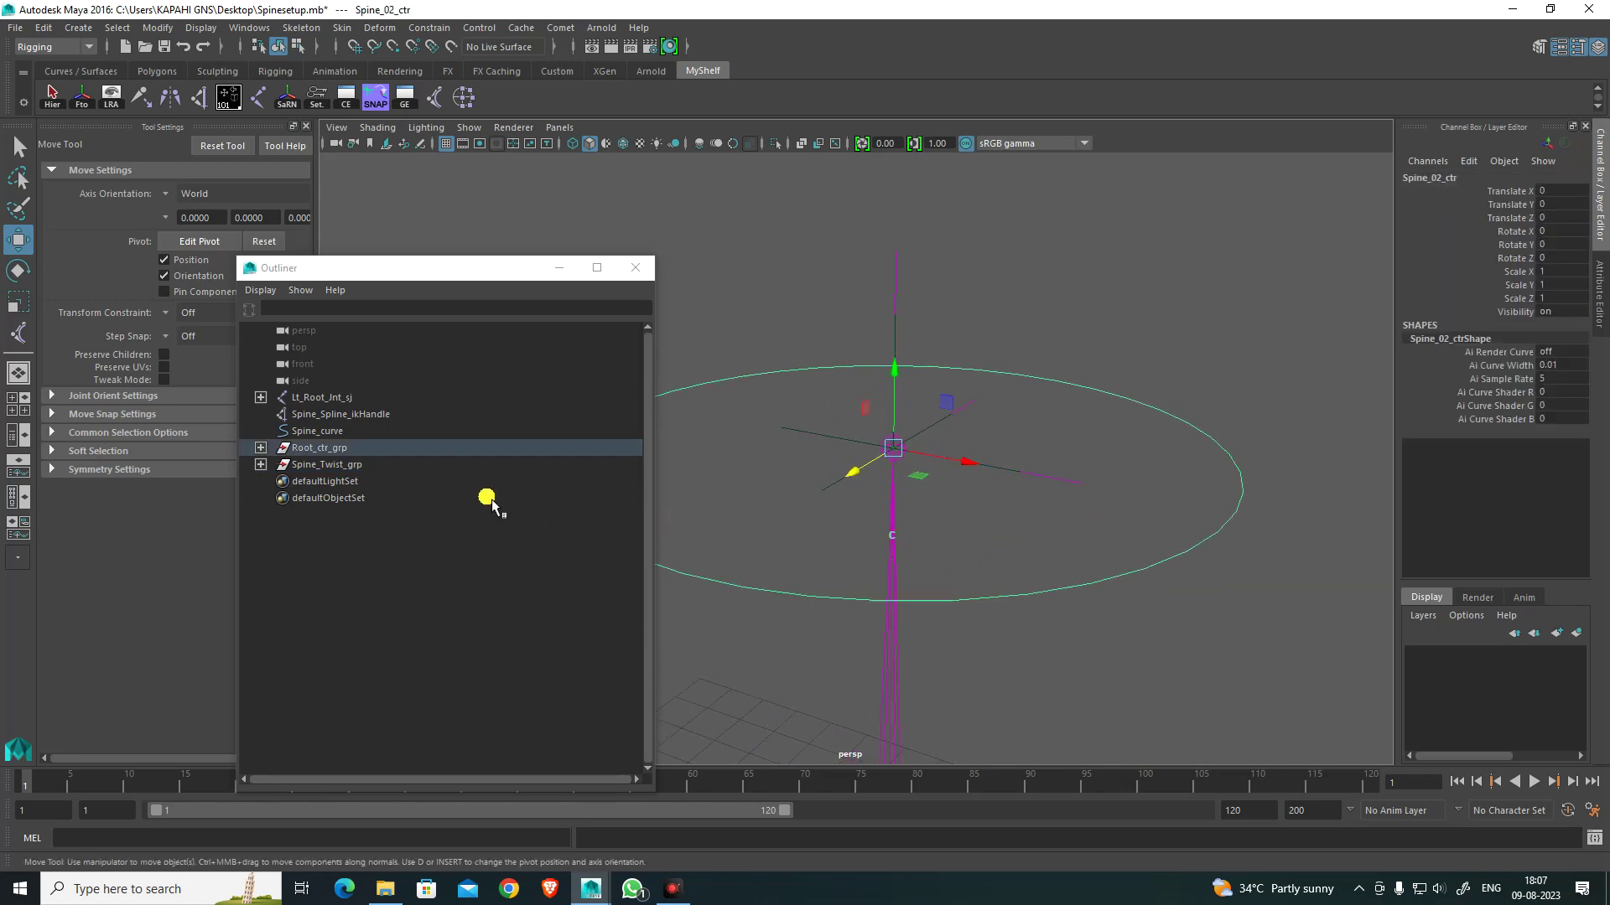
left_click(261, 464)
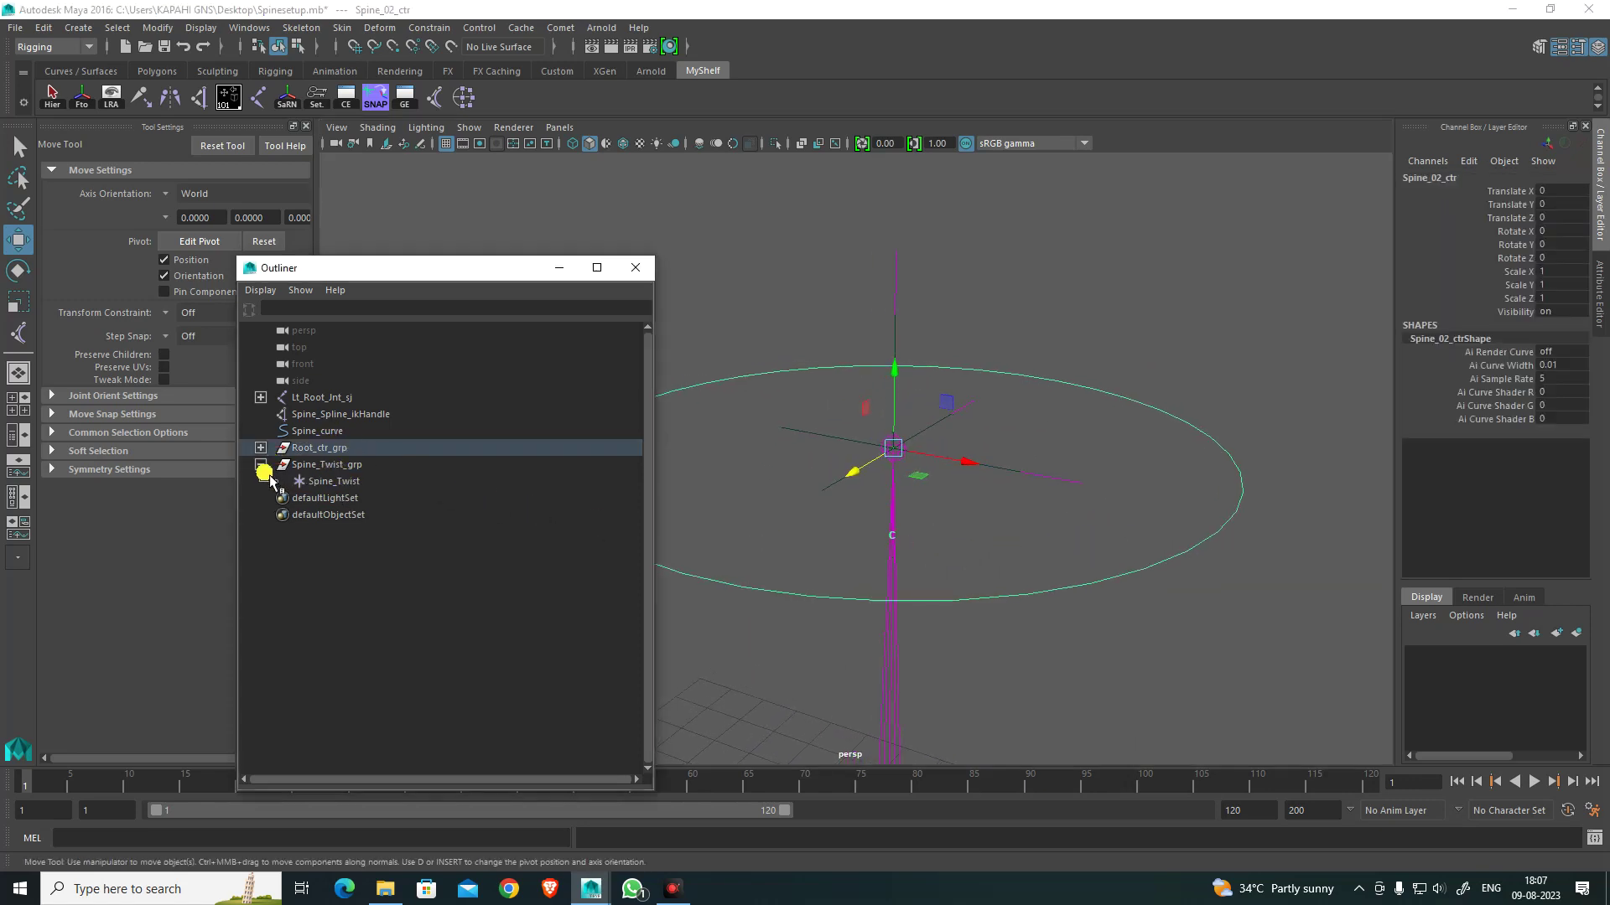
left_click(327, 483)
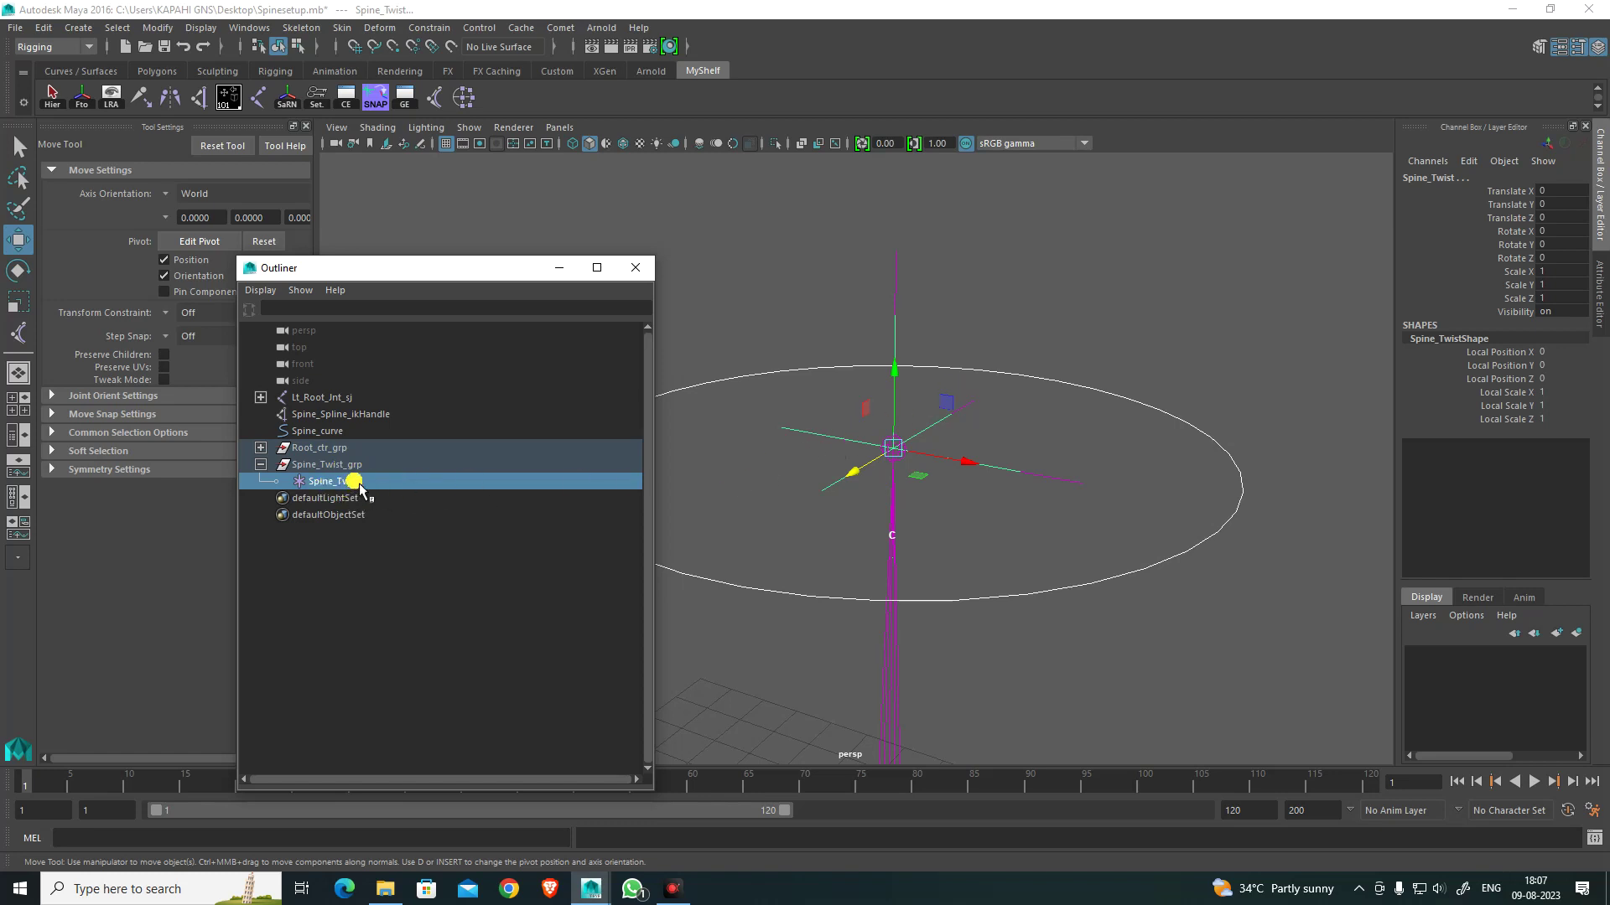
left_click(449, 31)
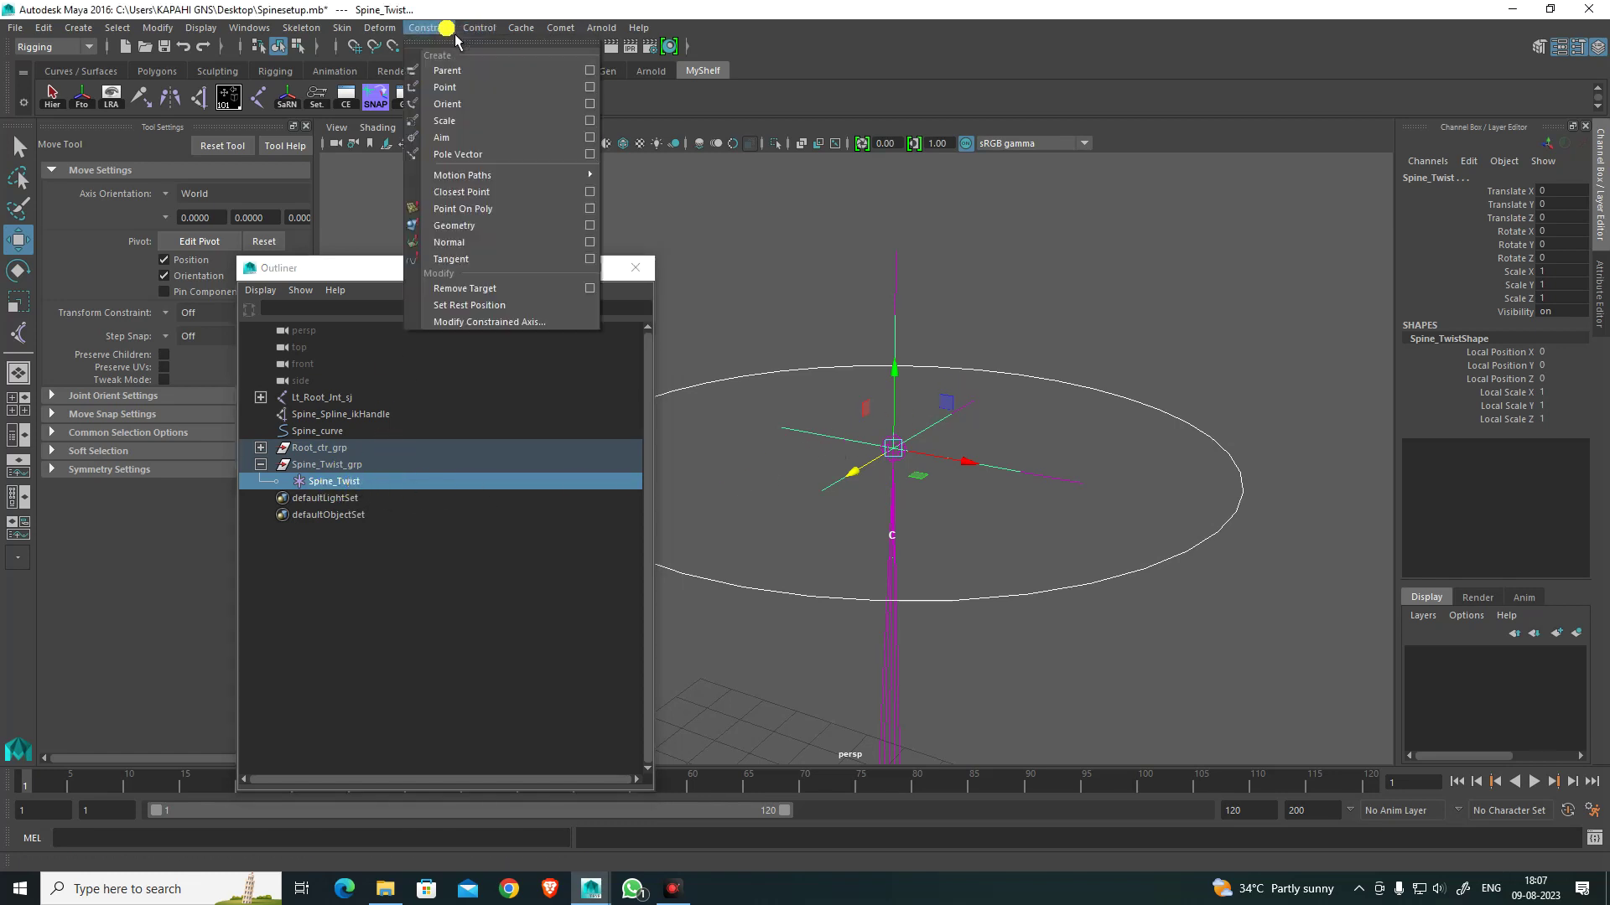
left_click(589, 70)
left_click(972, 344)
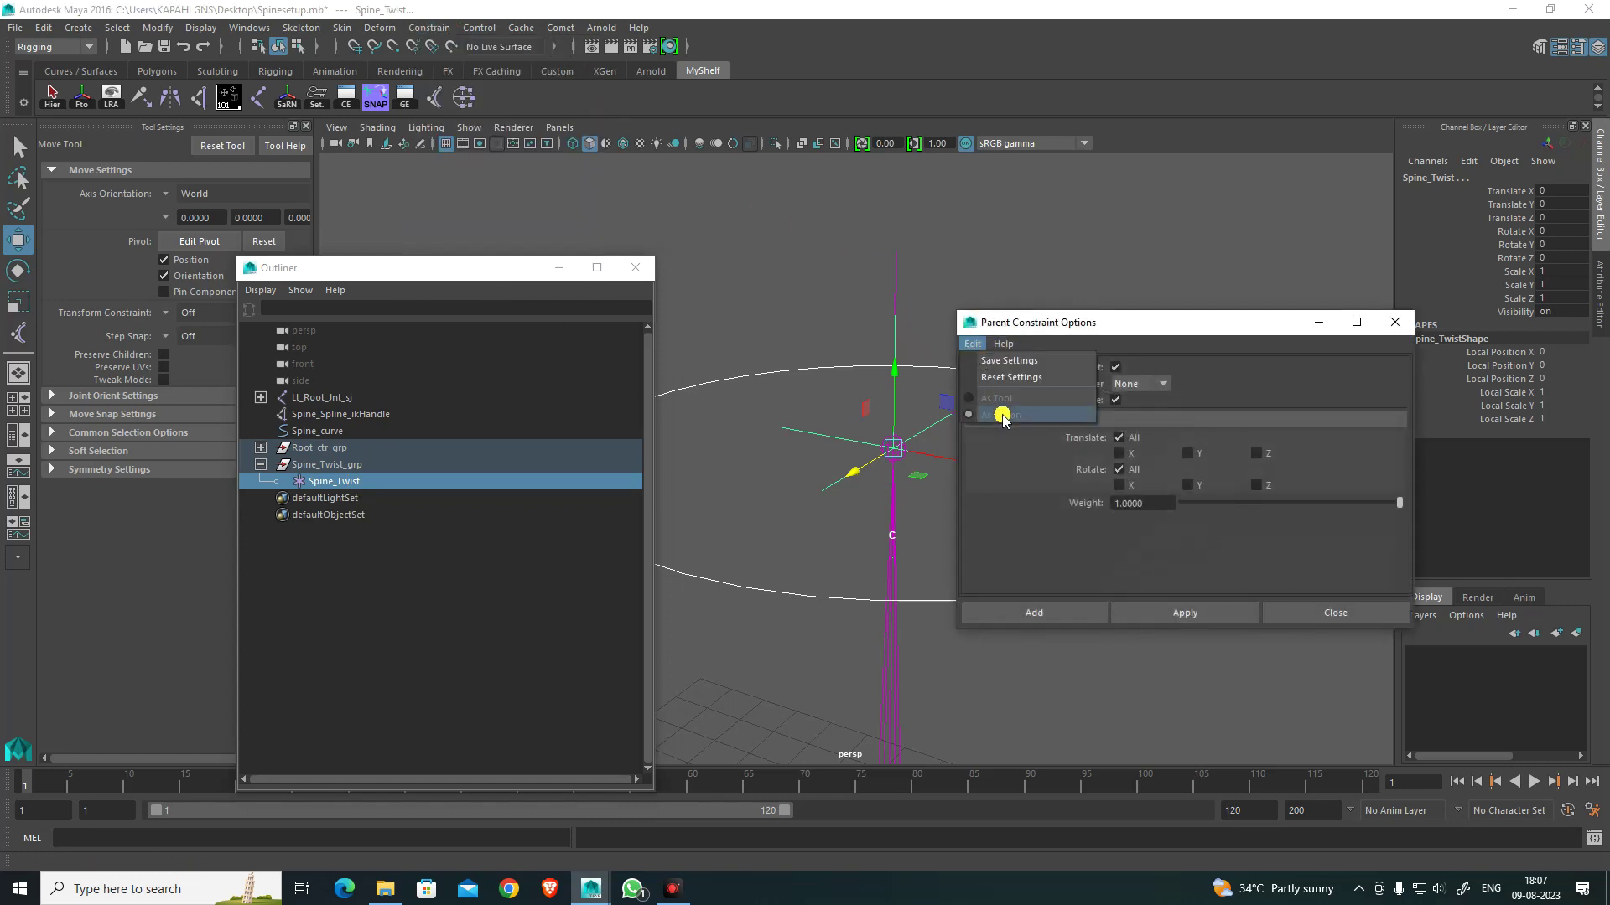
left_click(1026, 379)
left_click(1078, 612)
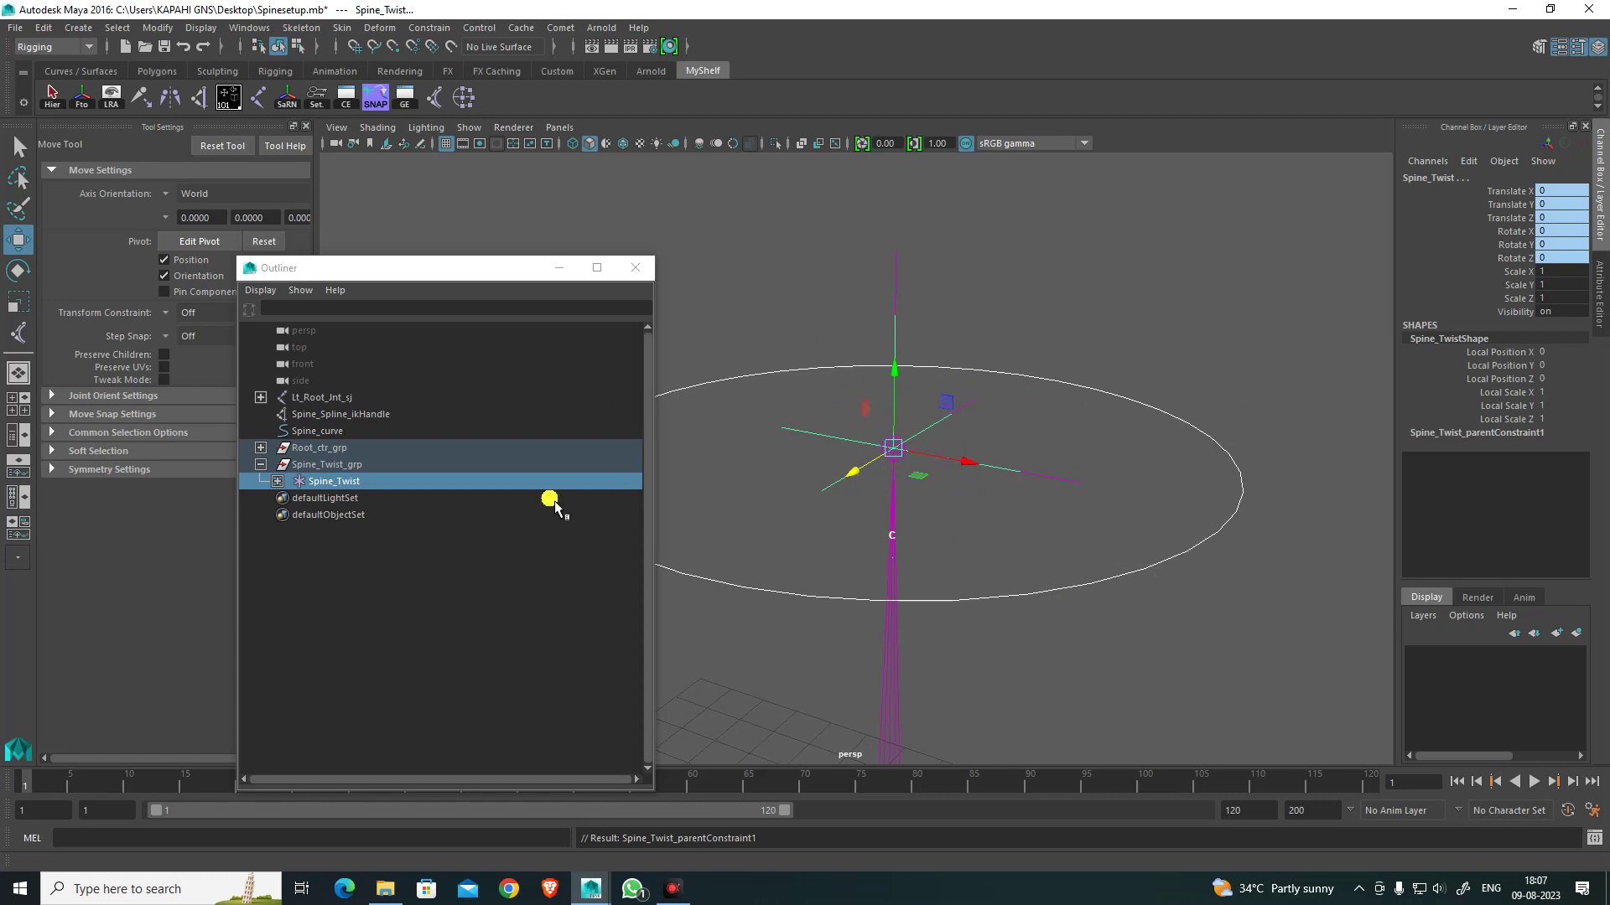
Step: Save the spine setup scene with the constrained twist locator under its existing file name
scroll(1017, 574, "down", 5)
left_click_drag(1017, 573, 943, 519, "alt")
key("ctrl+s")
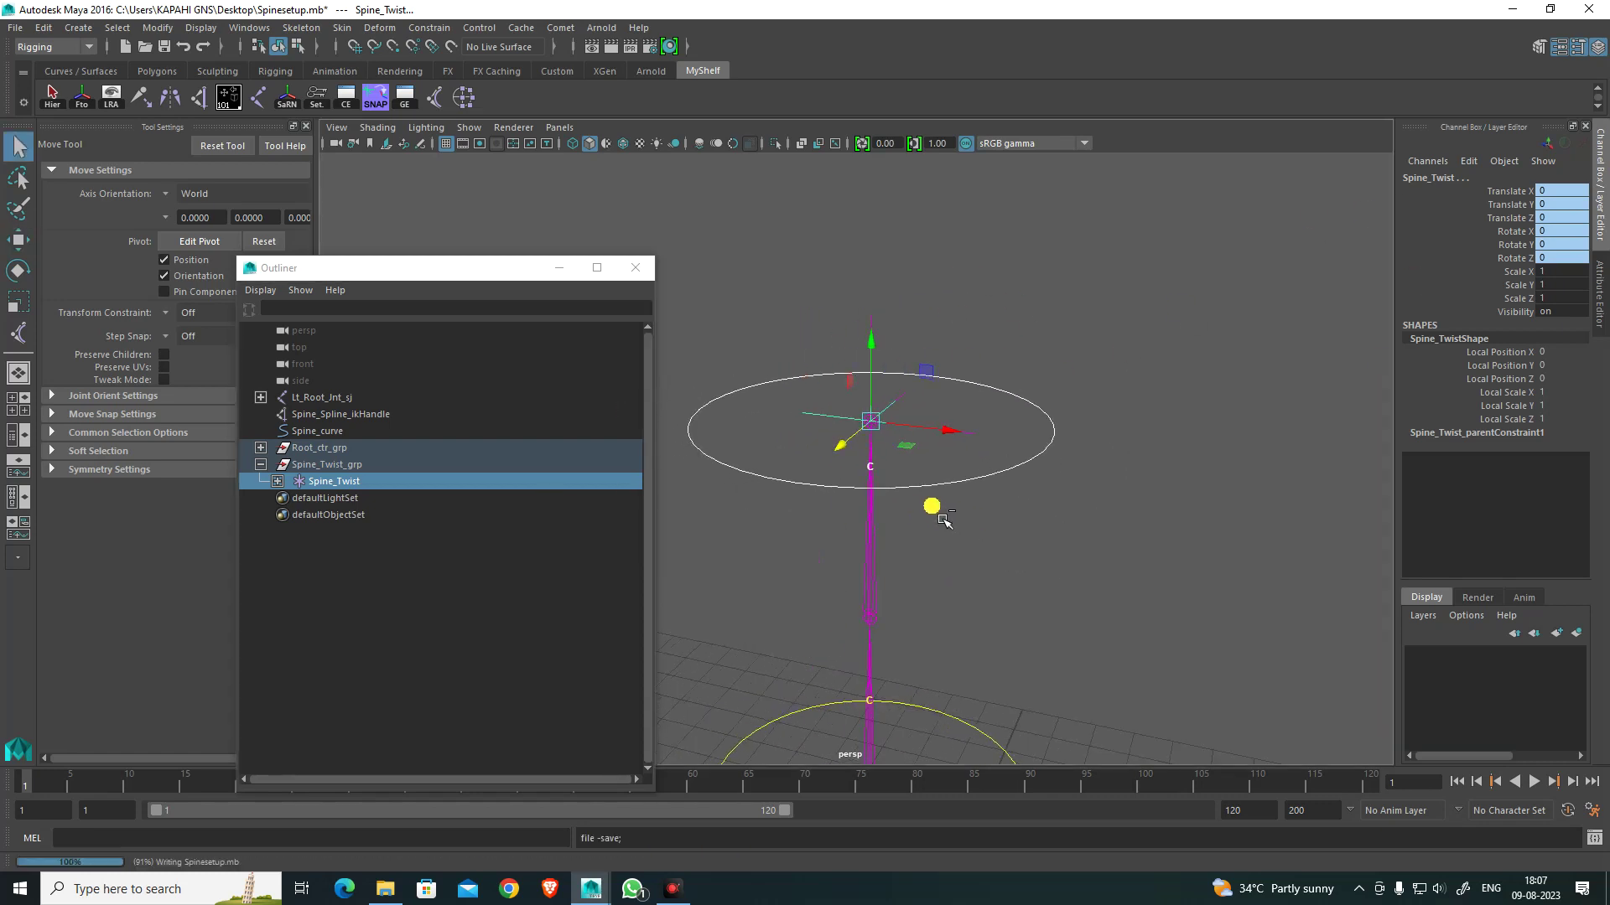
Step: Try moving Spine_02_ctr about 0.98 units sideways to test the locator's constraint, and undo the move
key("w")
left_click(1017, 506)
left_click(1037, 457)
left_click_drag(948, 438, 1029, 478)
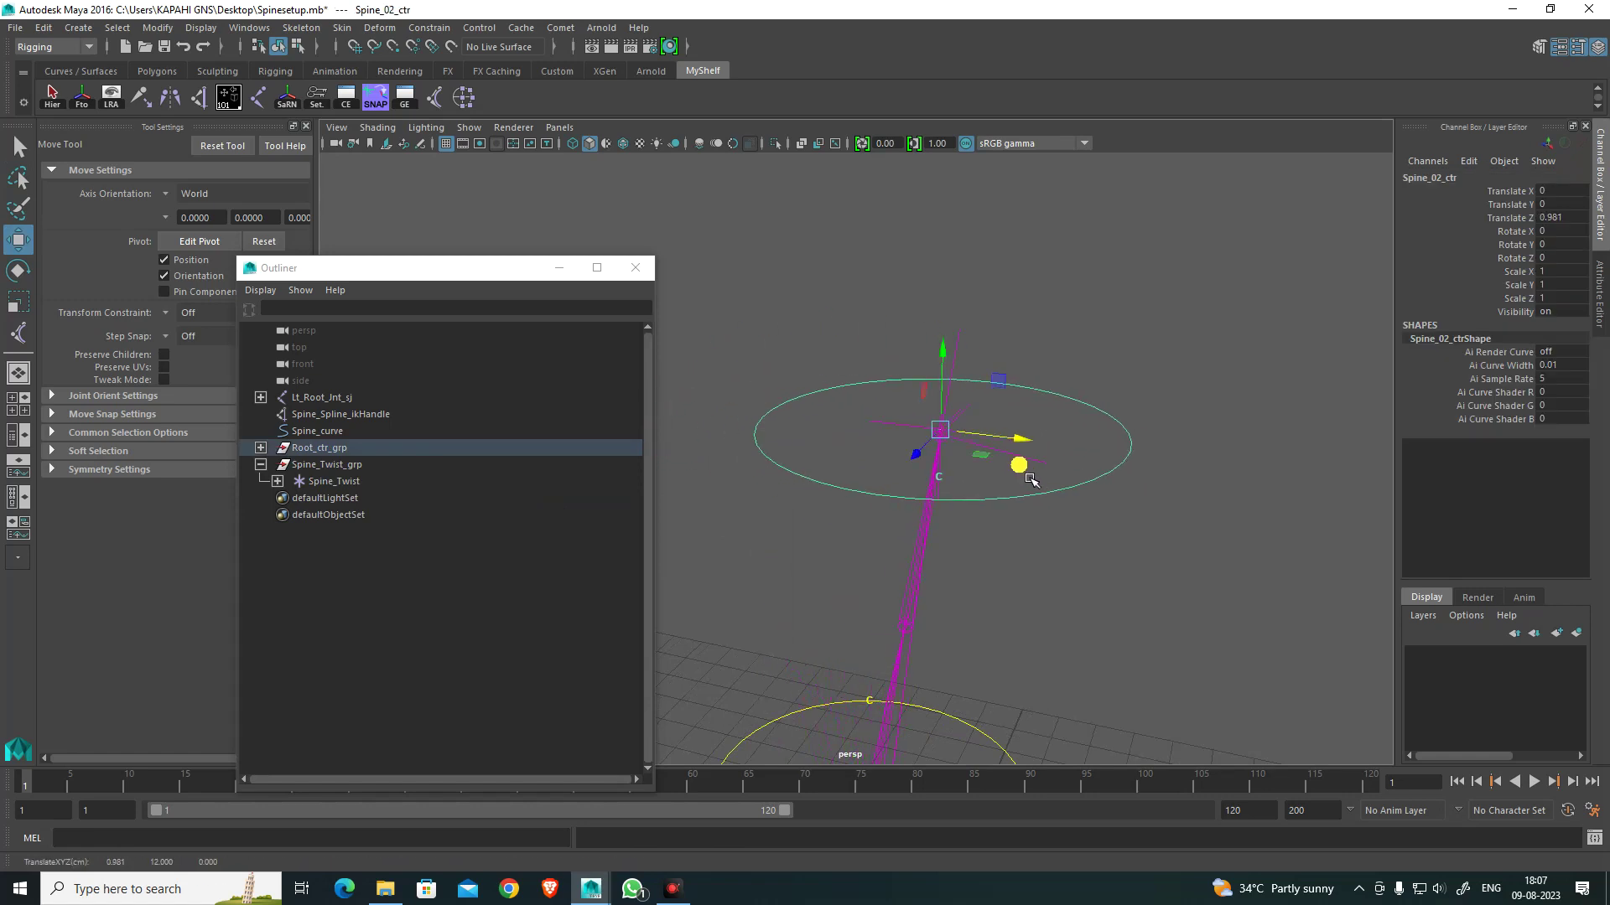
key("ctrl+z")
key("ctrl+z")
key("ctrl+z")
Step: Try rotating Spine_02_ctr freely and again slightly in Y to test the spine's twist, and undo both rotations
key("e")
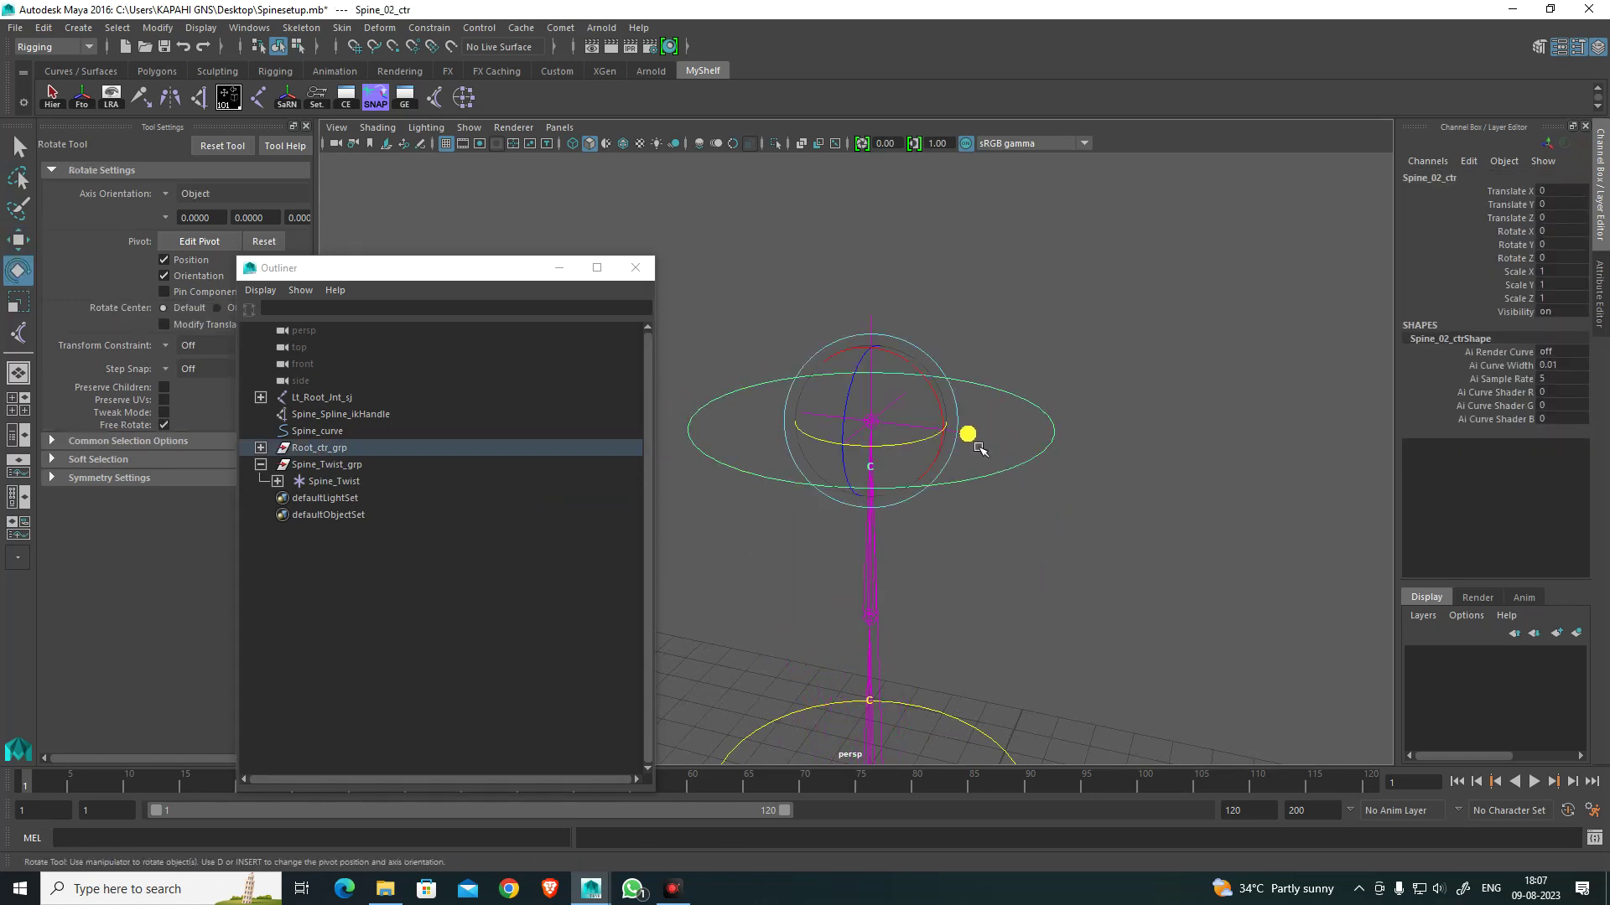
left_click_drag(979, 449, 886, 437)
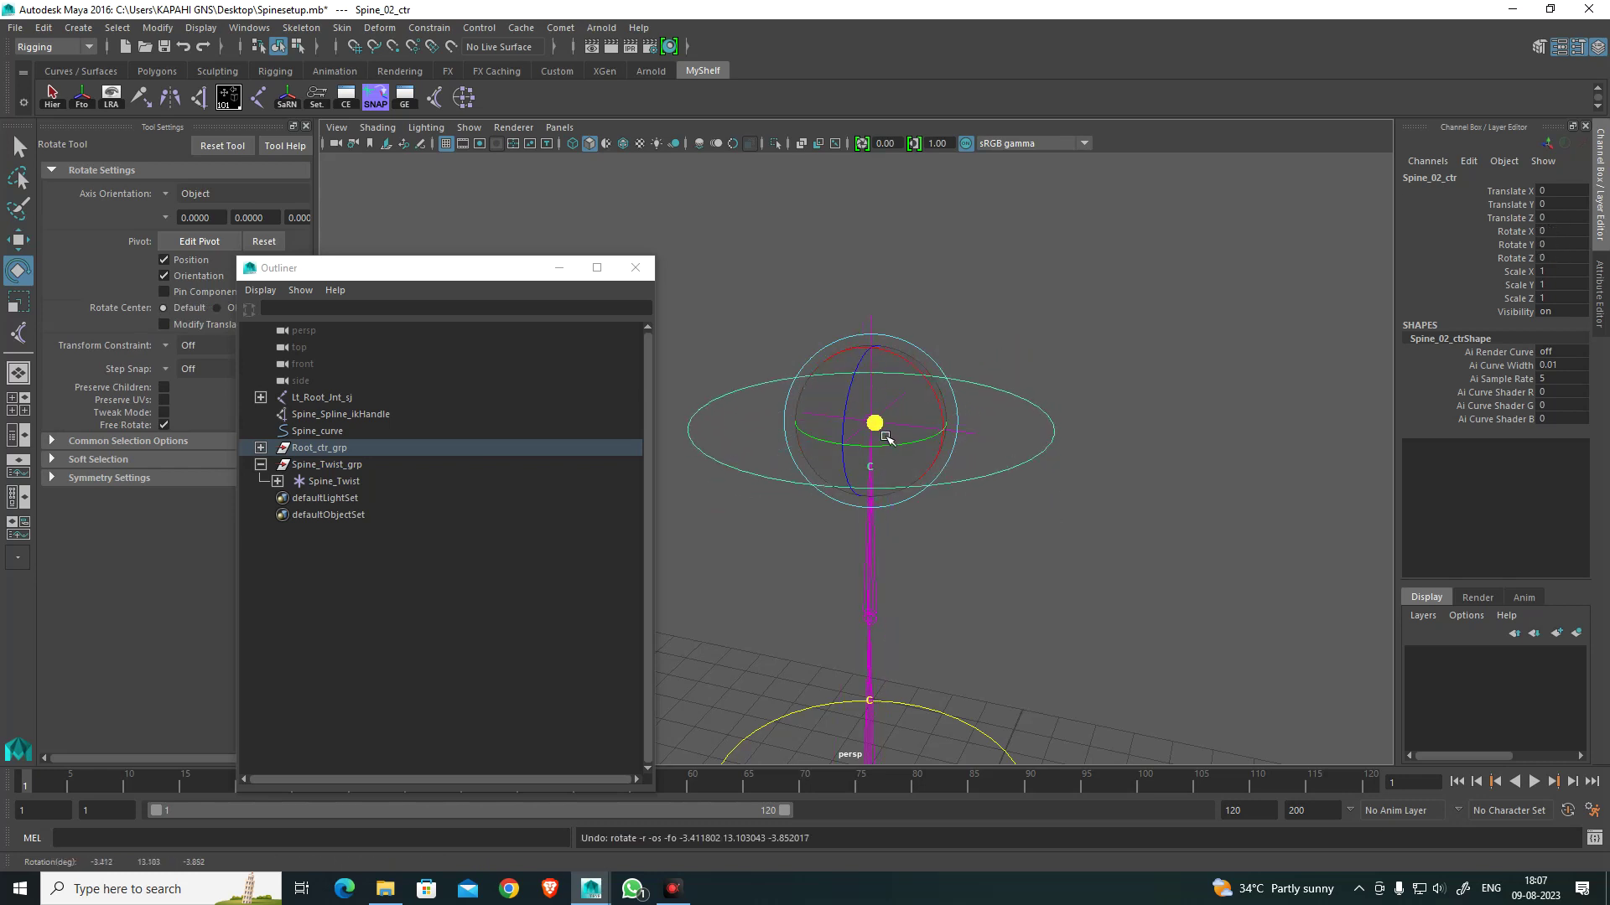
scroll(885, 437, "up", 4)
key("w")
scroll(922, 405, "down", 7)
middle_click_drag(918, 478, 967, 442, "alt")
scroll(977, 461, "up", 5)
middle_click_drag(1081, 467, 1029, 504, "alt")
left_click(1071, 460)
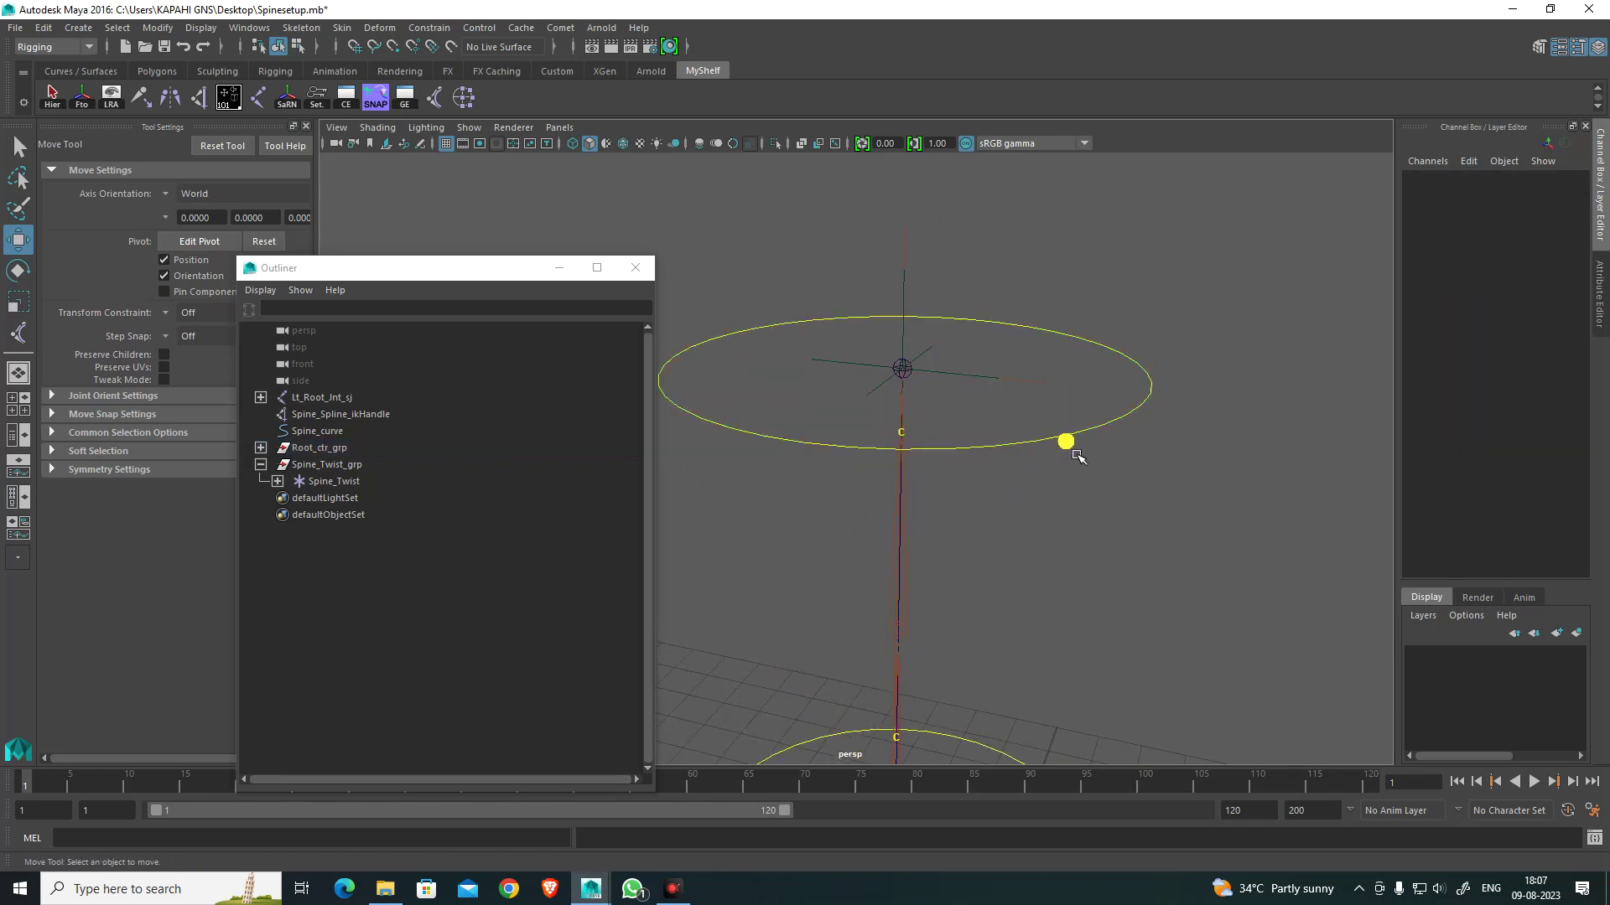
left_click(1044, 453)
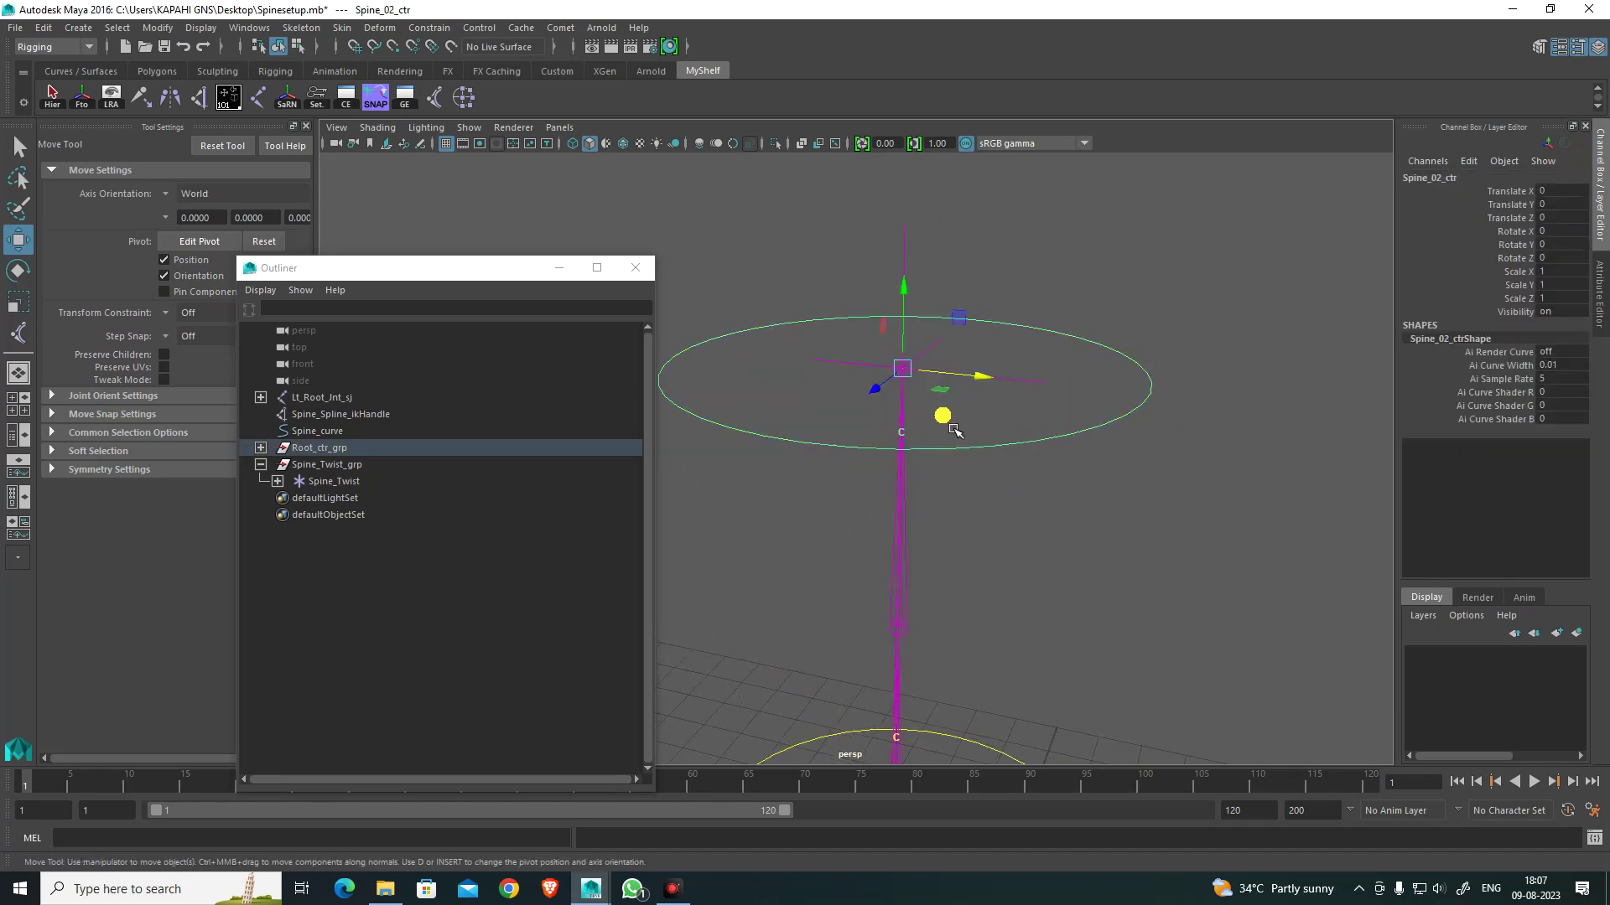
key("e")
left_click_drag(924, 402, 933, 406)
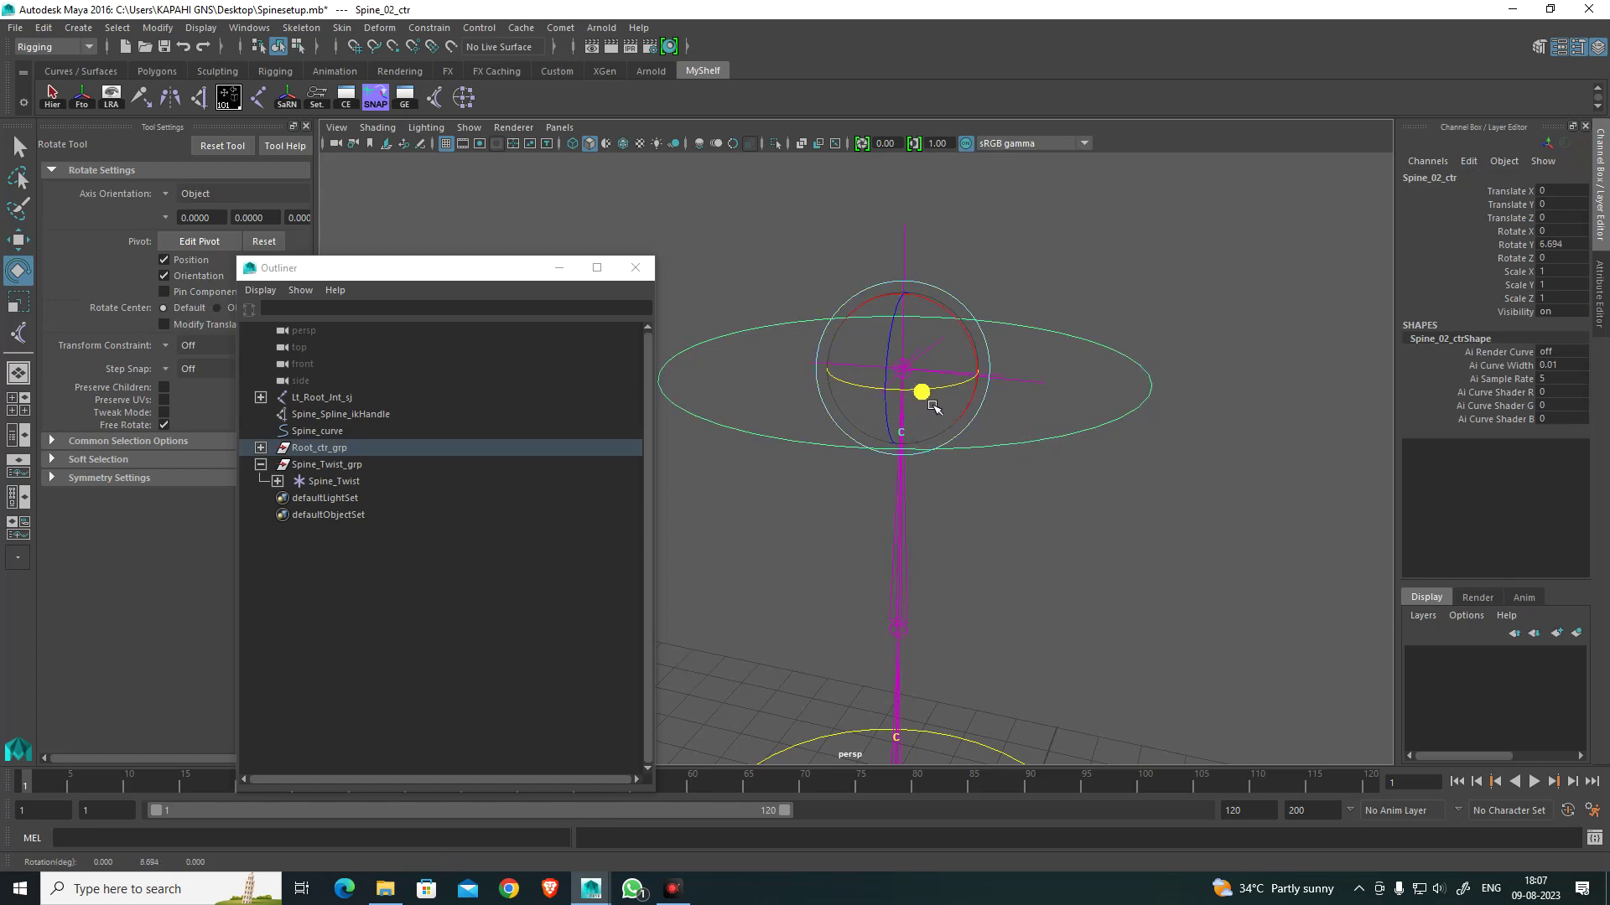
key("ctrl+z")
key("w")
Step: Select the Spine_Twist locator and save the scene again under its existing file name
scroll(1008, 549, "down", 3)
middle_click_drag(1011, 508, 1005, 543, "alt")
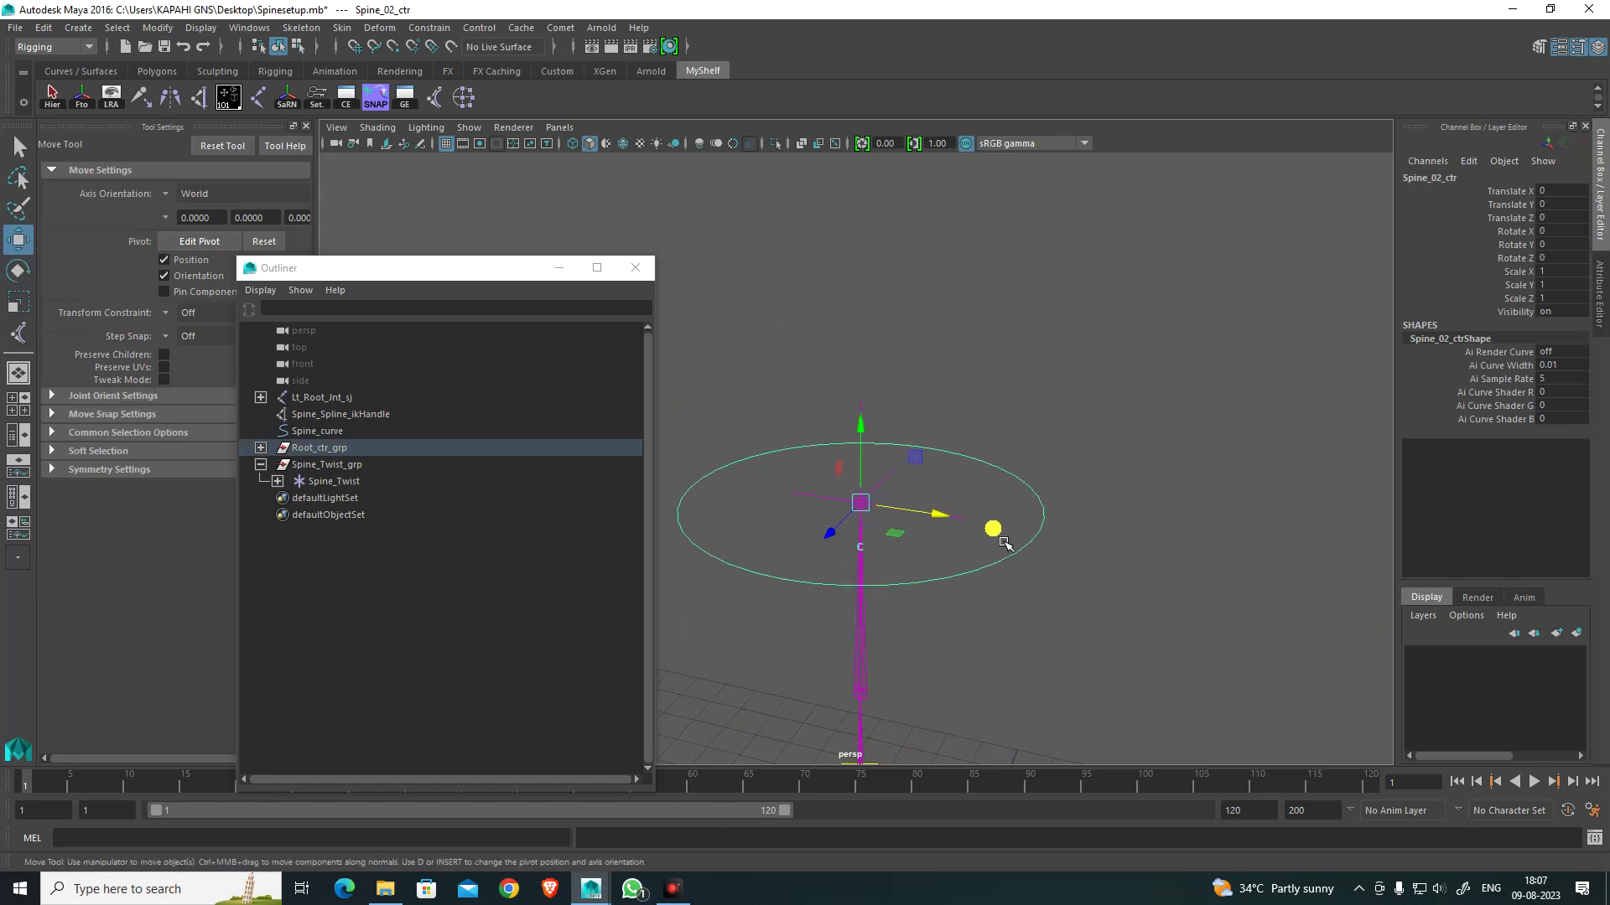
left_click(1006, 525)
left_click(322, 481)
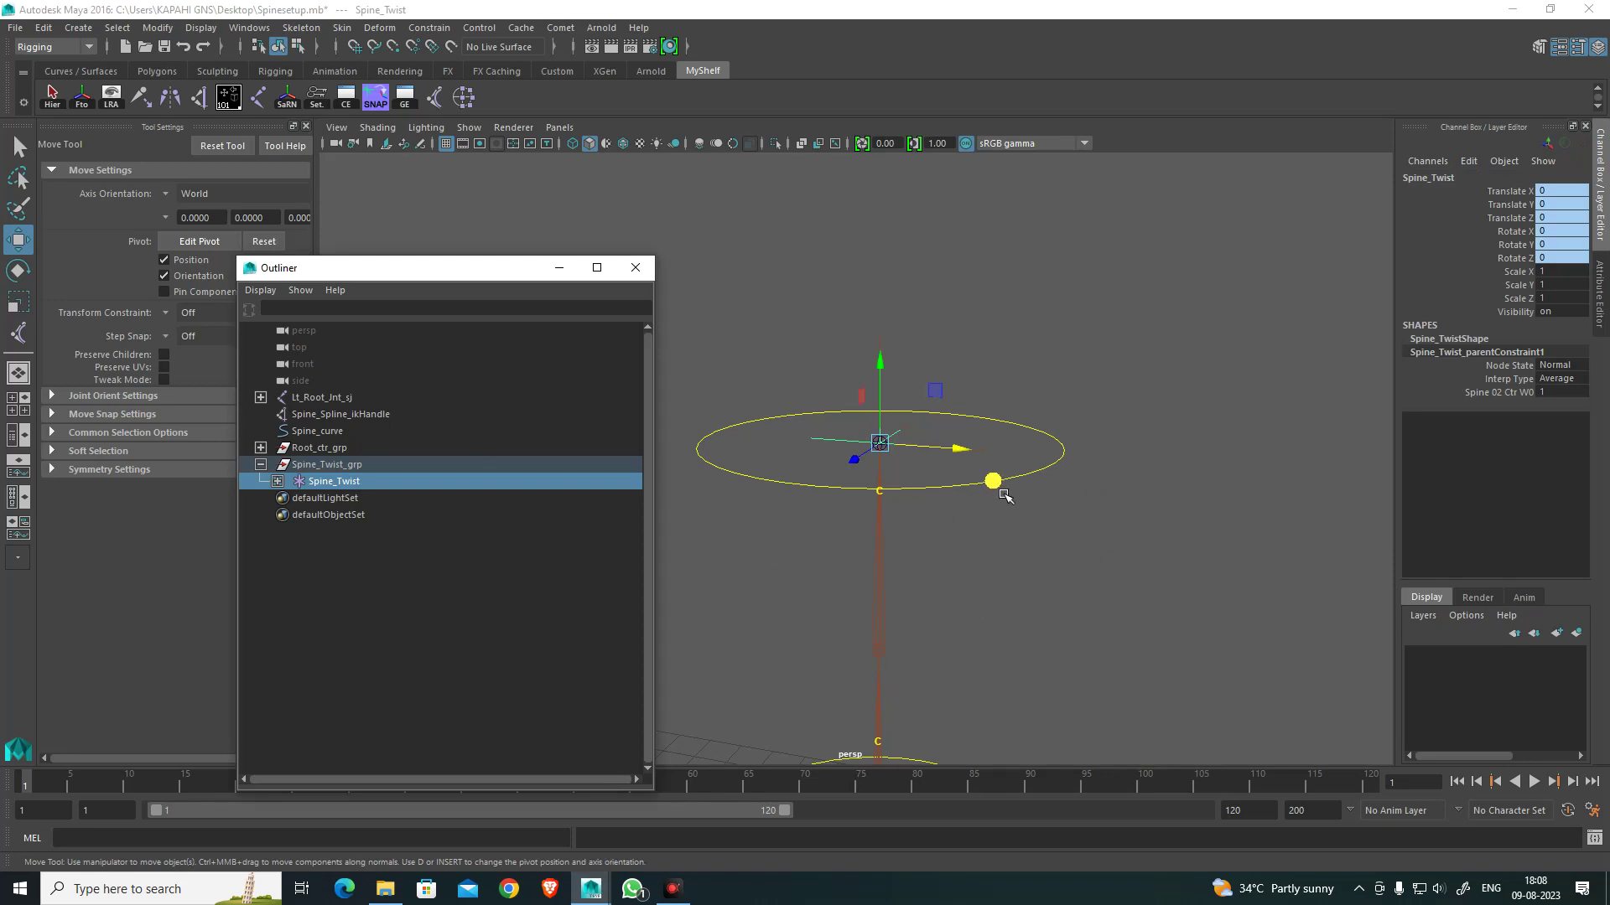
left_click_drag(949, 476, 983, 486, "alt")
key("ctrl+s")
Step: Open the Connection Editor with the Spine_Twist locator loaded as the output side, keeping the top of the spine in view
left_click_drag(1103, 550, 1105, 532, "alt")
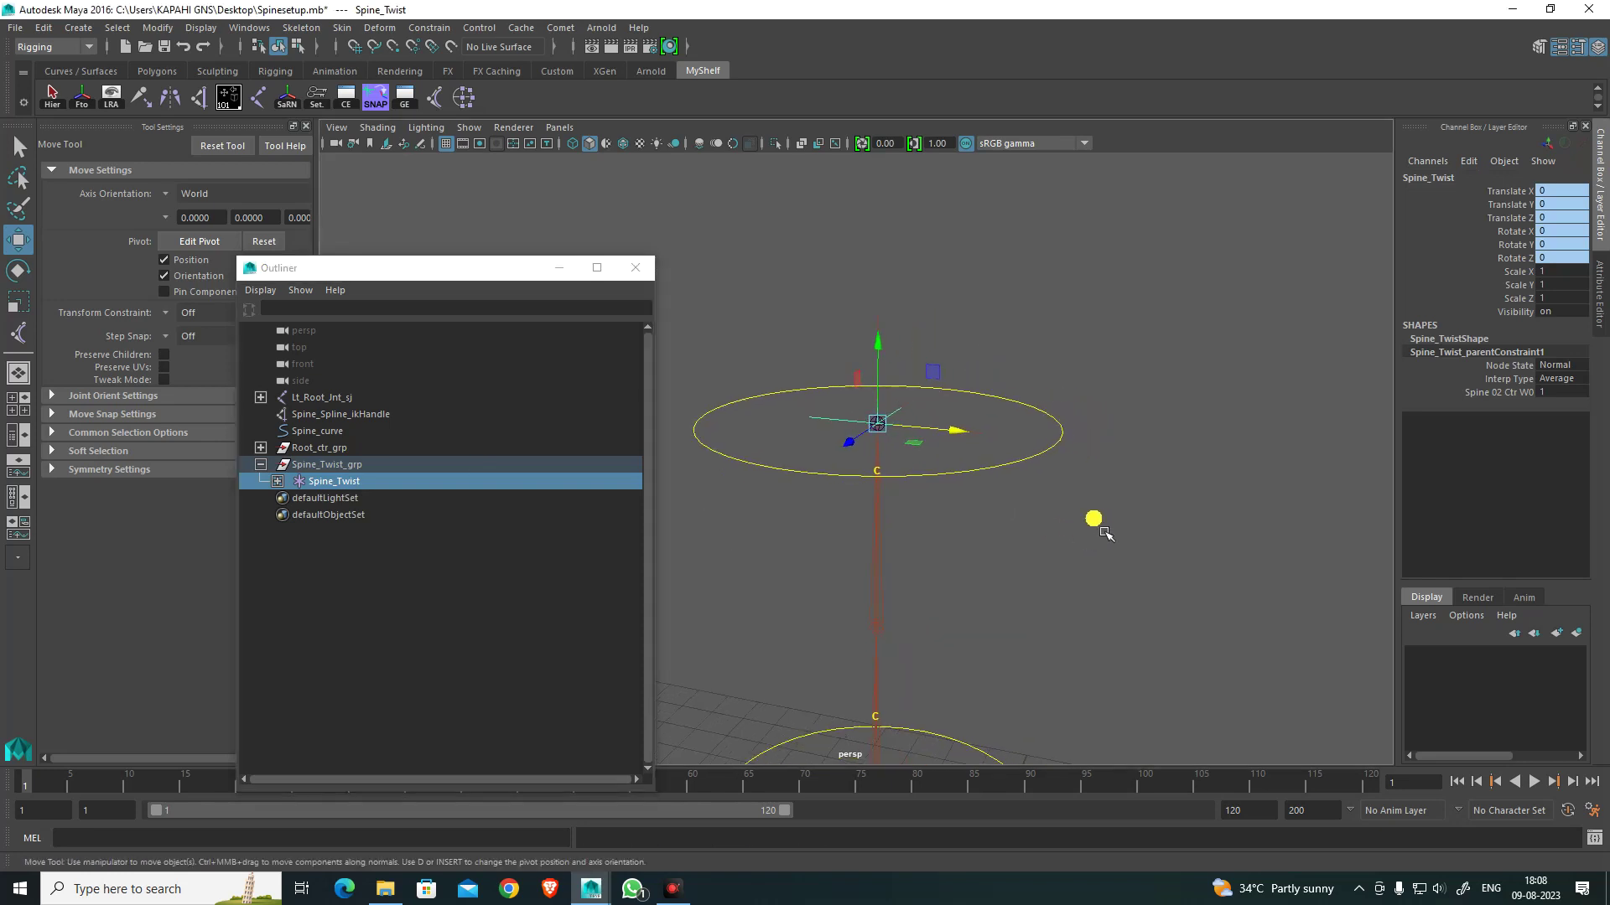
left_click(1104, 532)
left_click(332, 481)
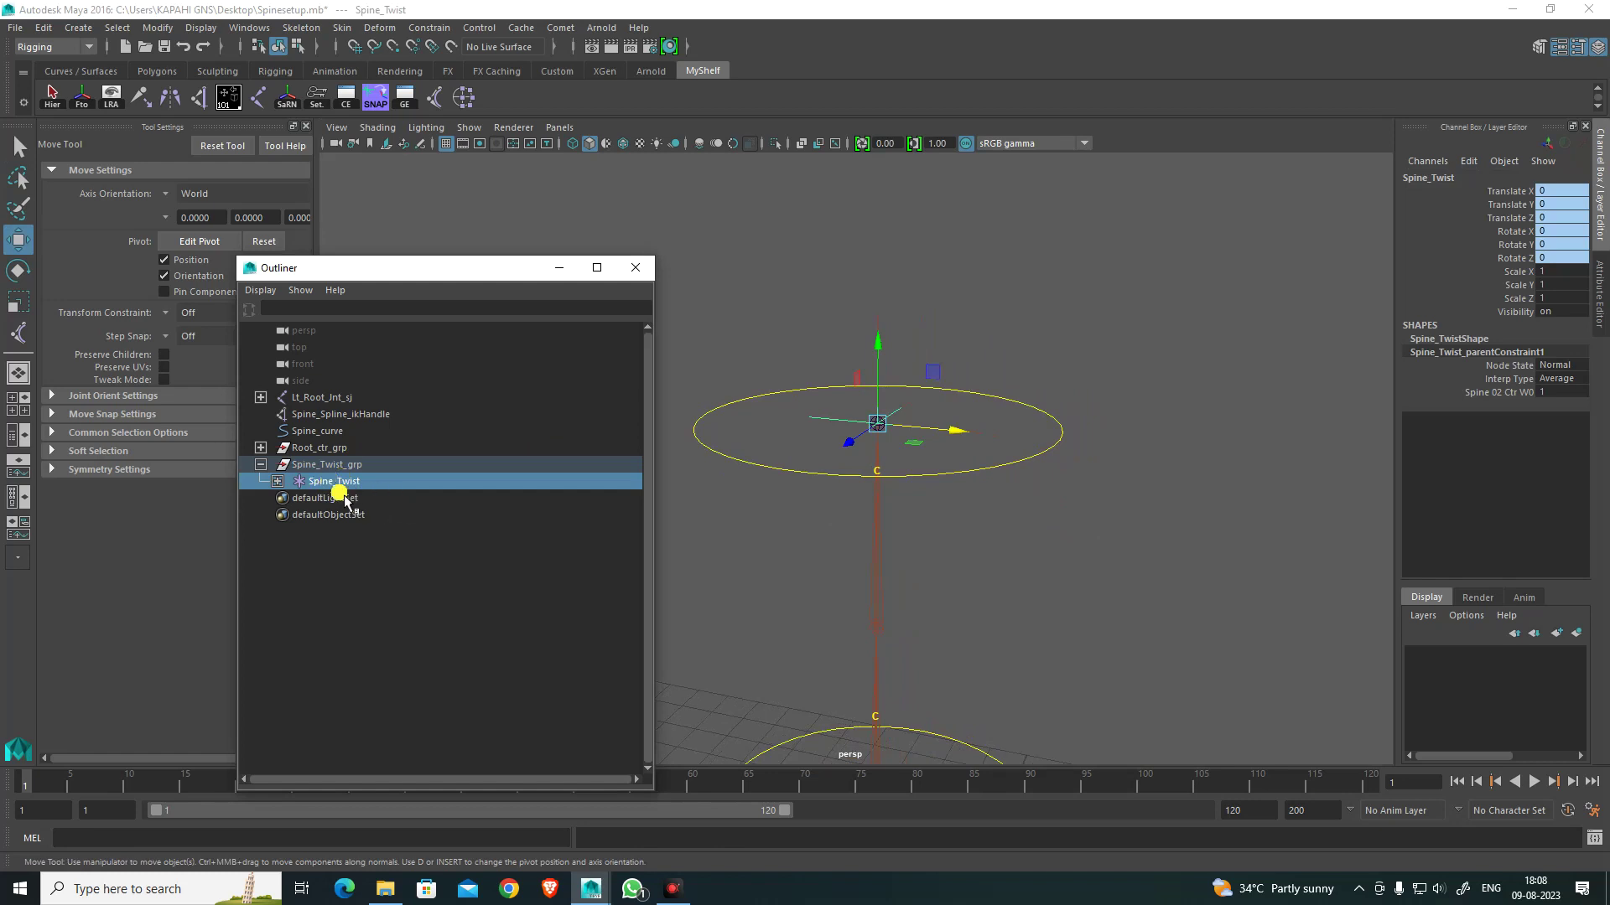
left_click(347, 99)
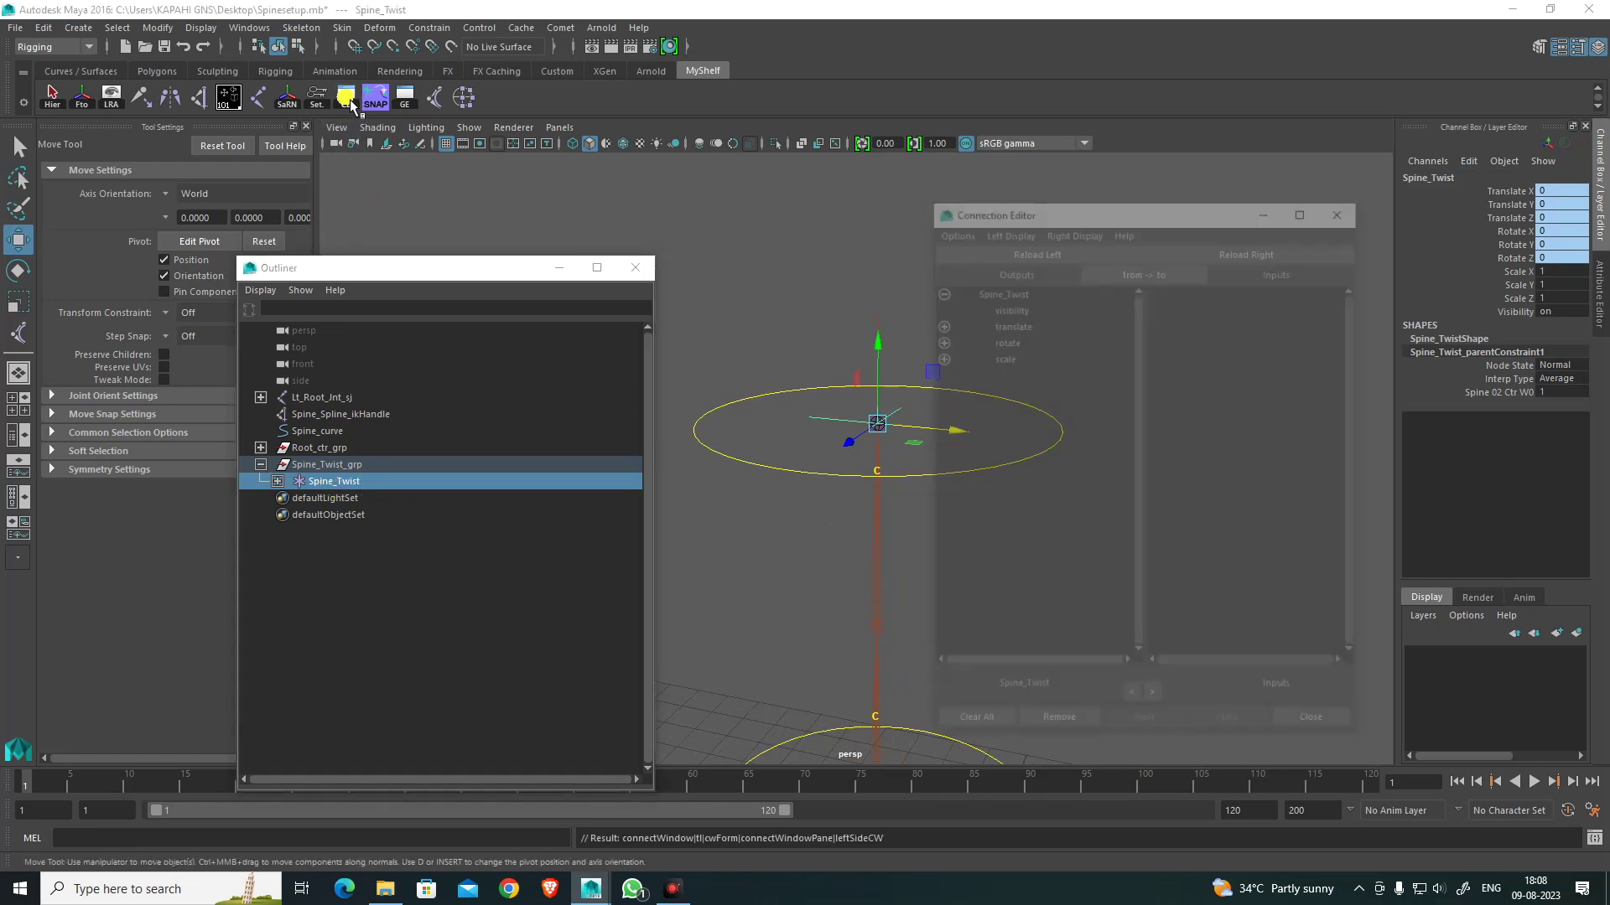
left_click_drag(1174, 220, 1032, 167)
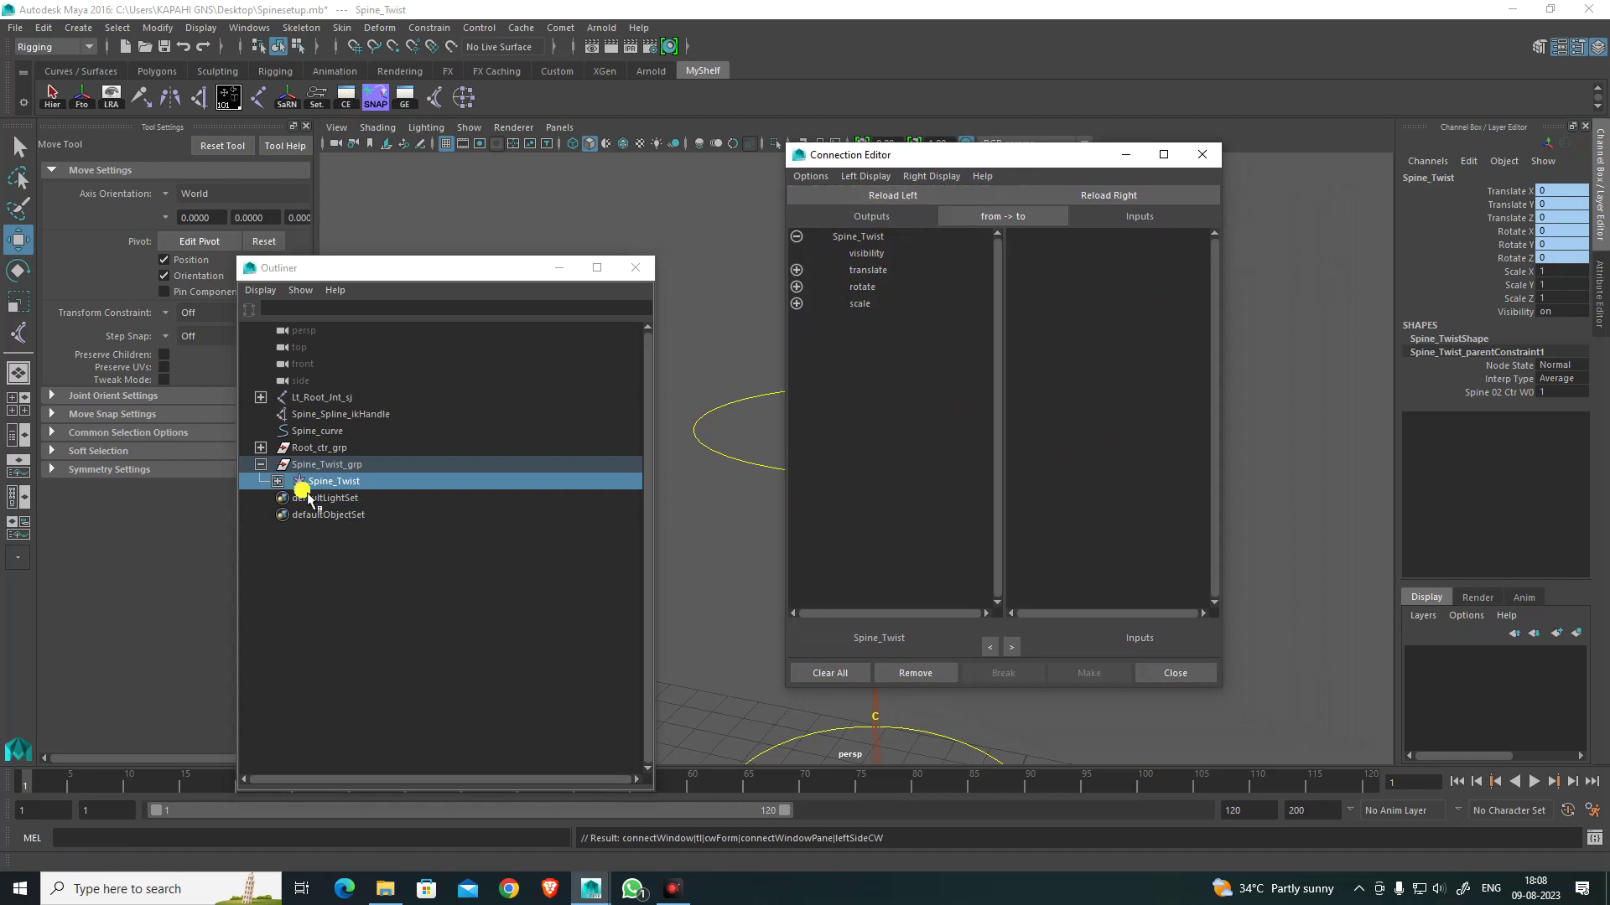
left_click_drag(1031, 154, 979, 558)
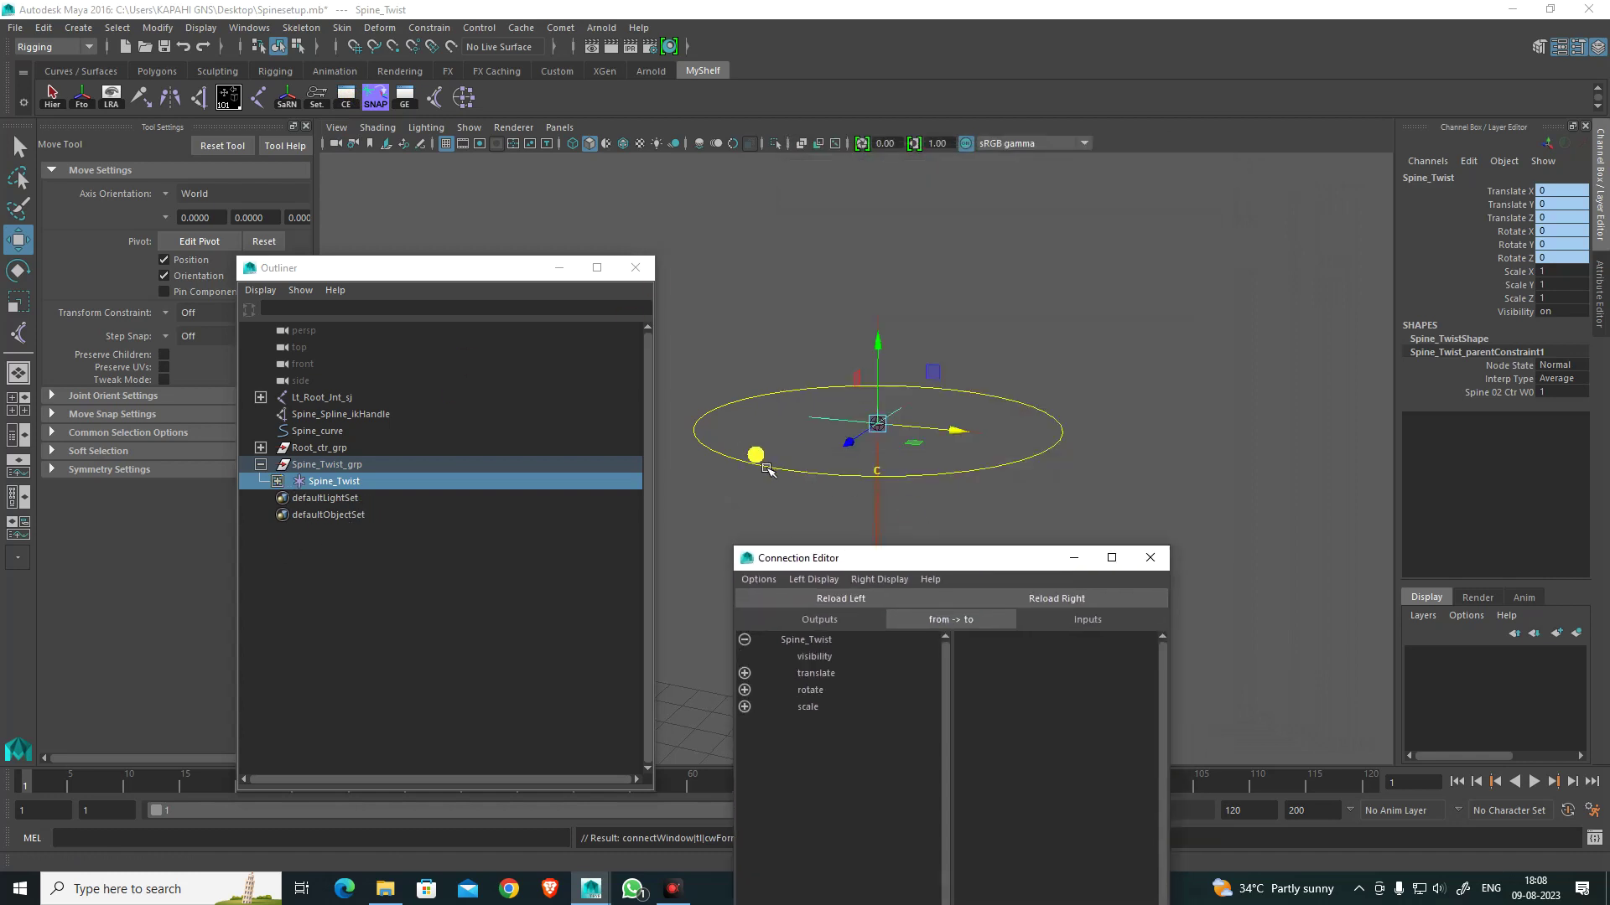
Step: Load Spine_Spline_ikHandle as the input side of the Connection Editor and expand Spine_Twist's rotate attributes
scroll(920, 323, "up", 5)
left_click(946, 313)
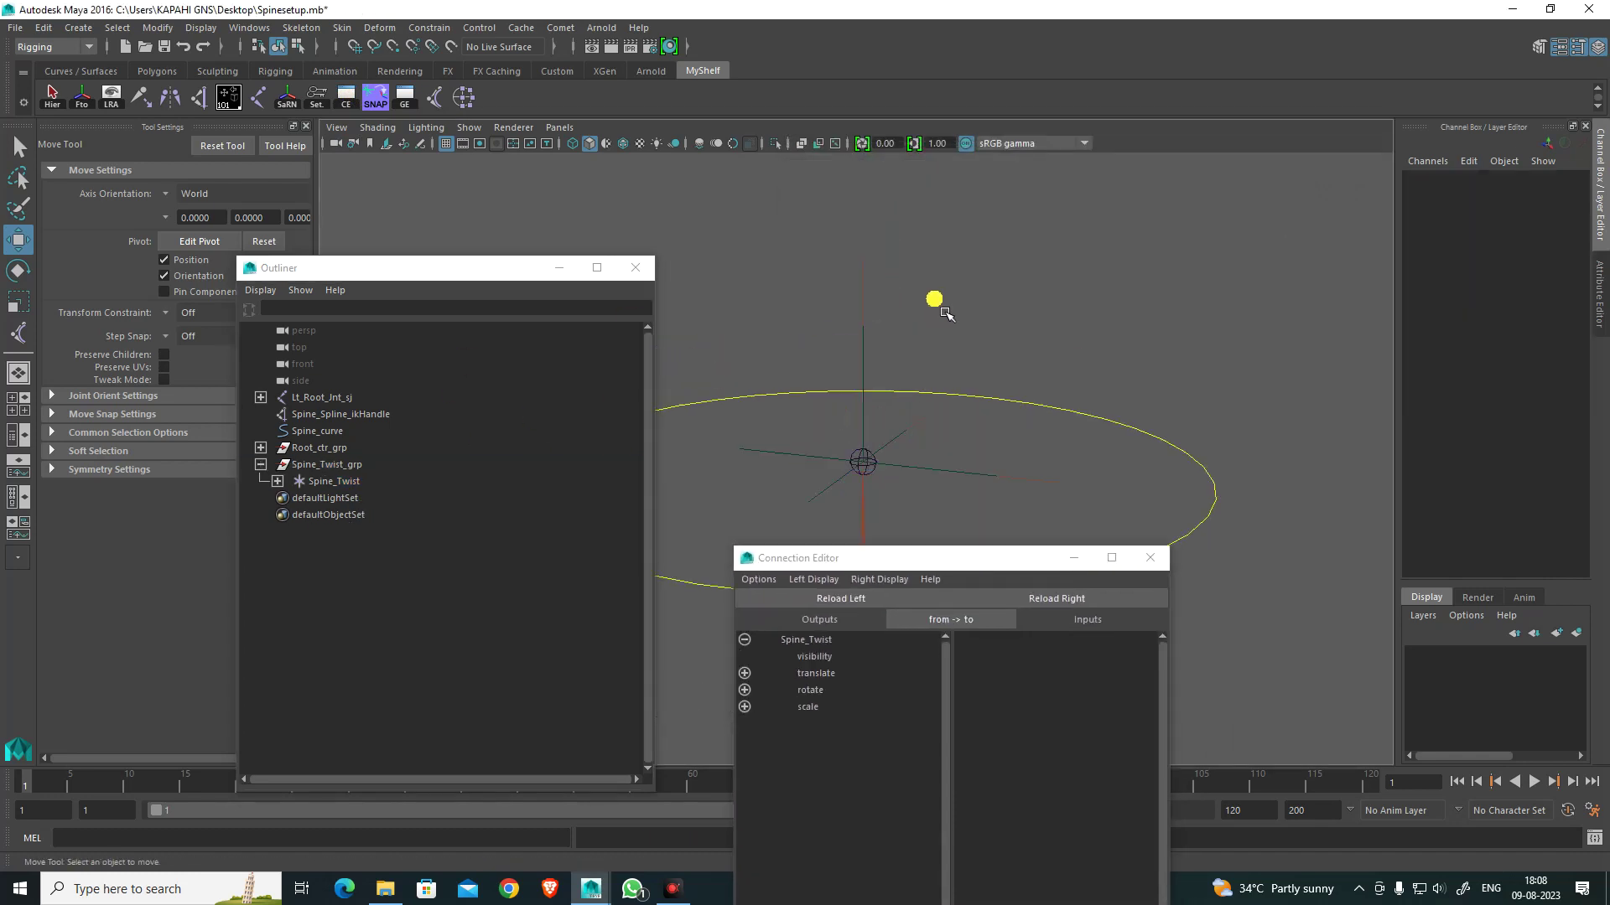
left_click_drag(847, 228, 901, 277)
left_click_drag(941, 558, 1058, 206)
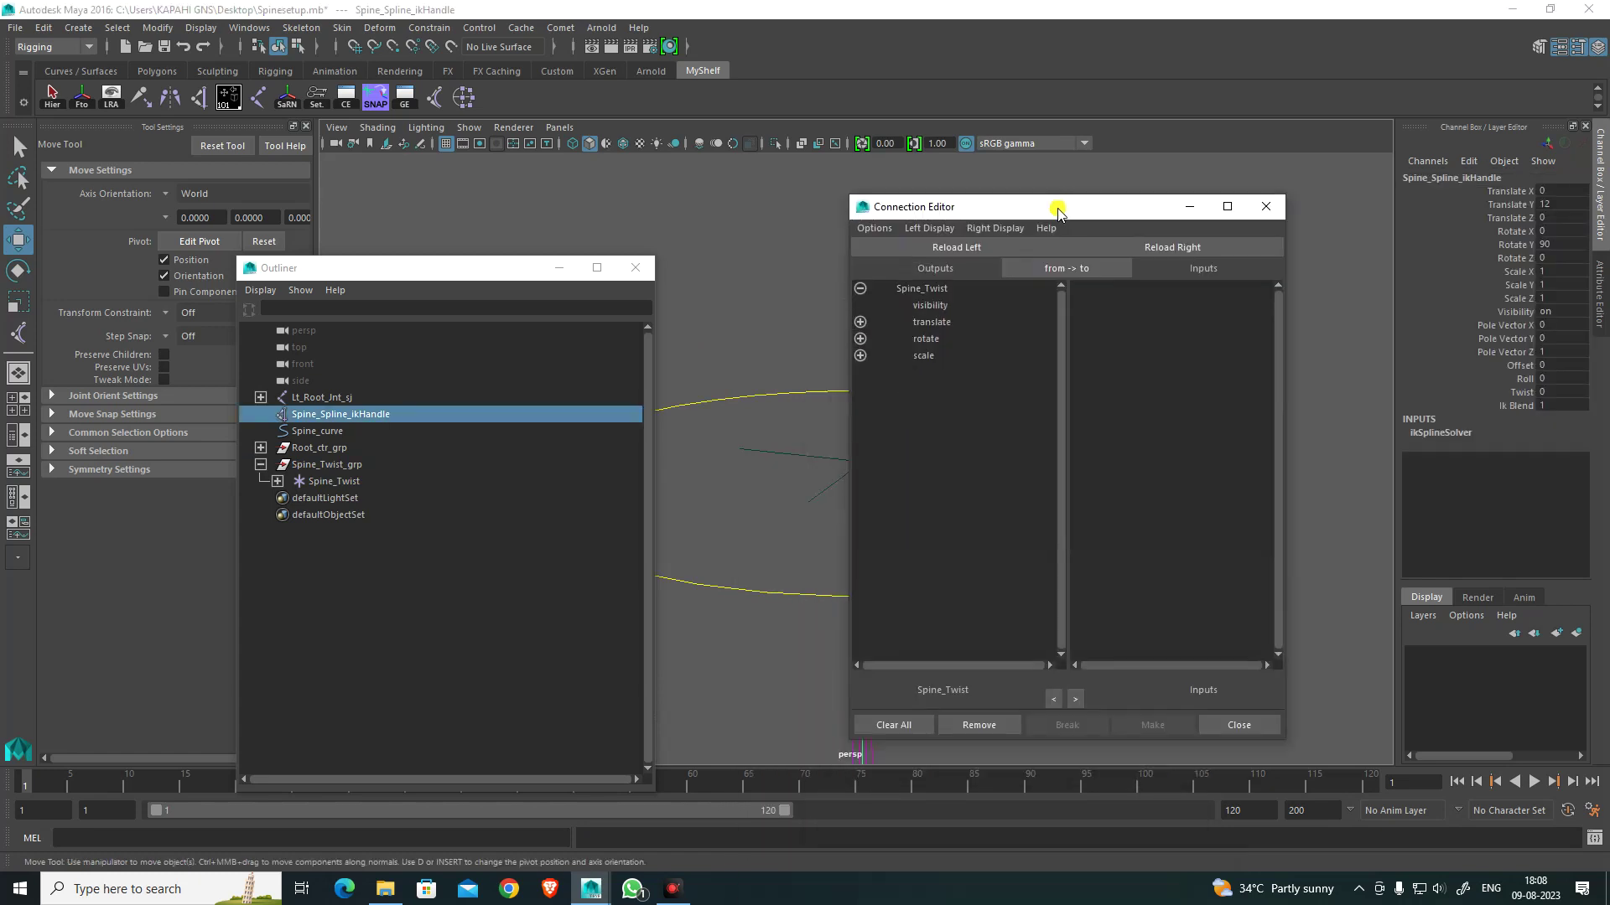
left_click(1209, 249)
left_click(860, 339)
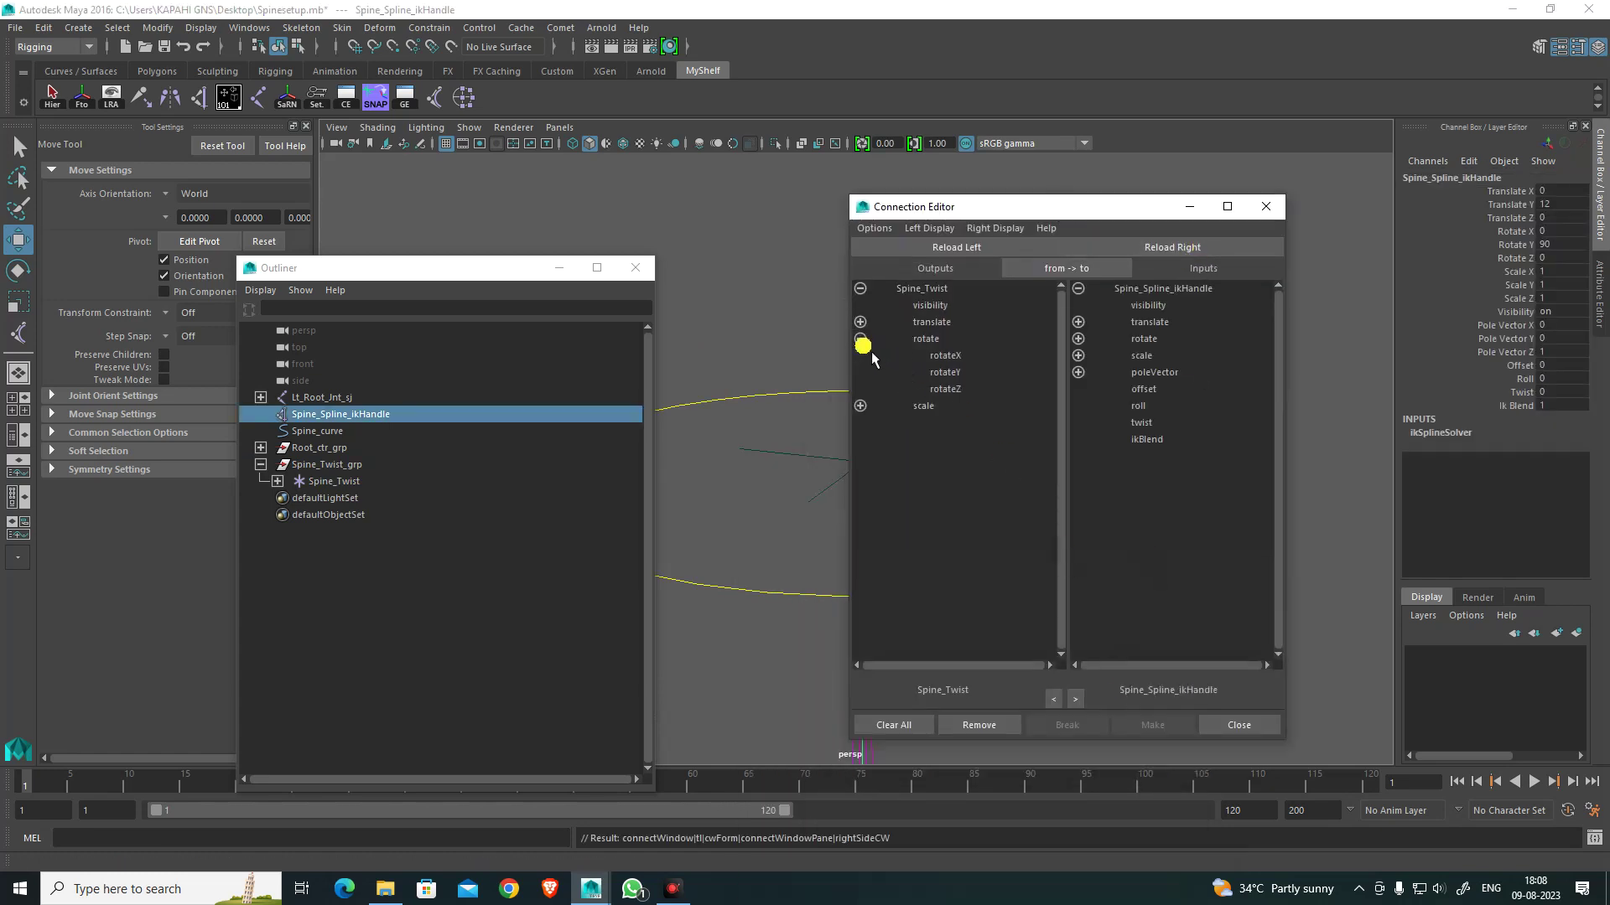
Step: Connect Spine_Twist's rotateY to the twist attribute of Spine_Spline_ikHandle and minimize the Connection Editor
left_click_drag(956, 207, 1116, 208)
left_click(1123, 374)
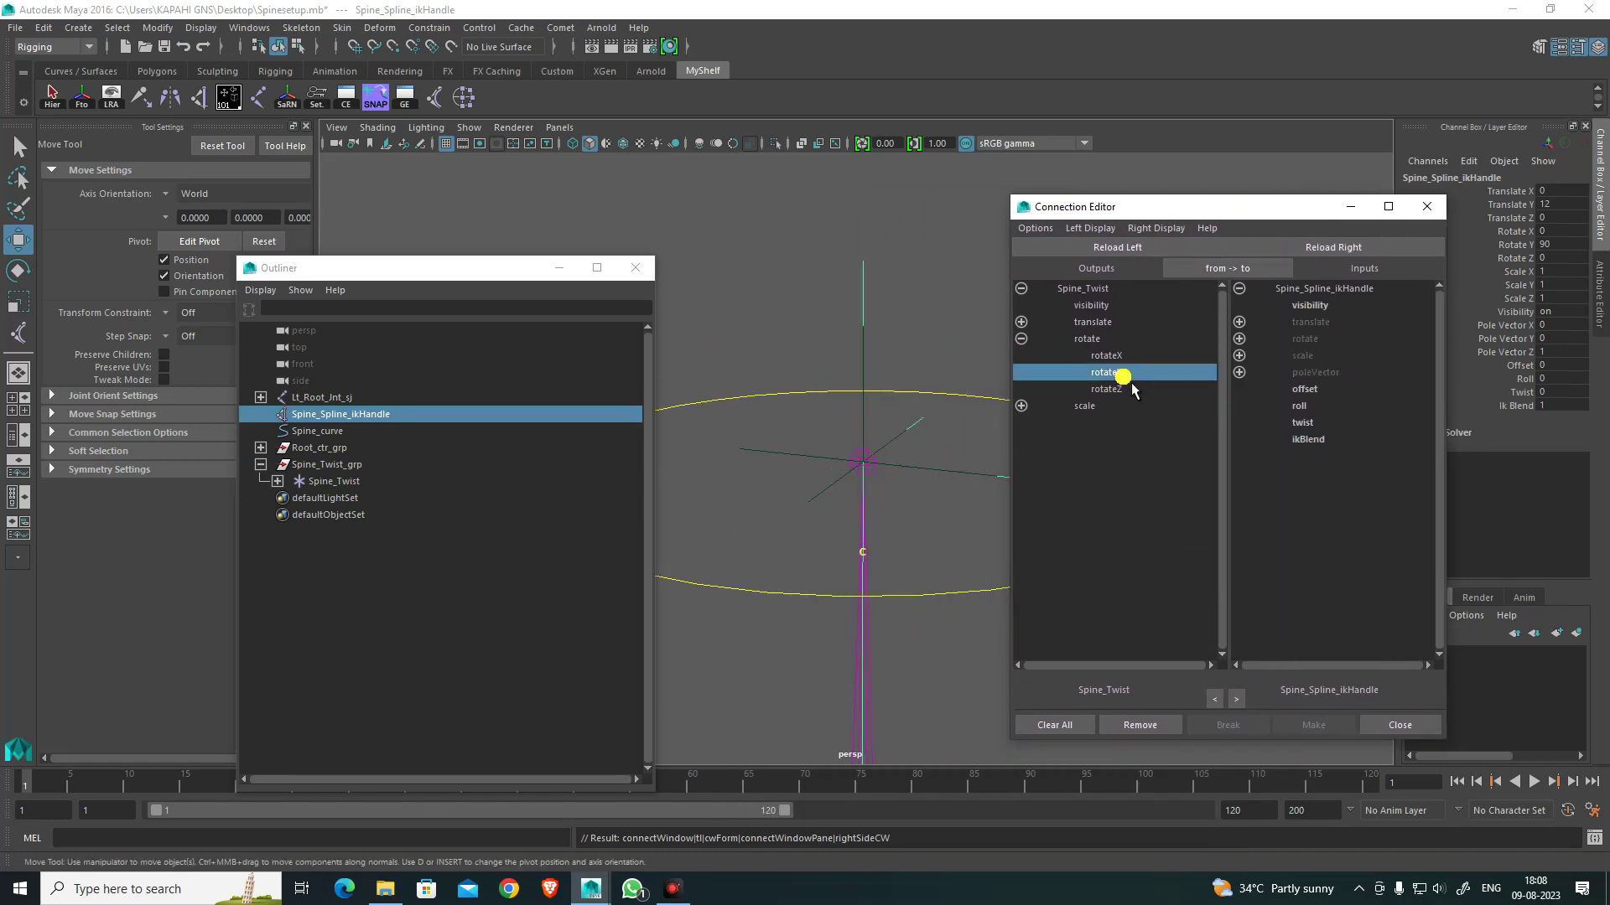
left_click(1304, 423)
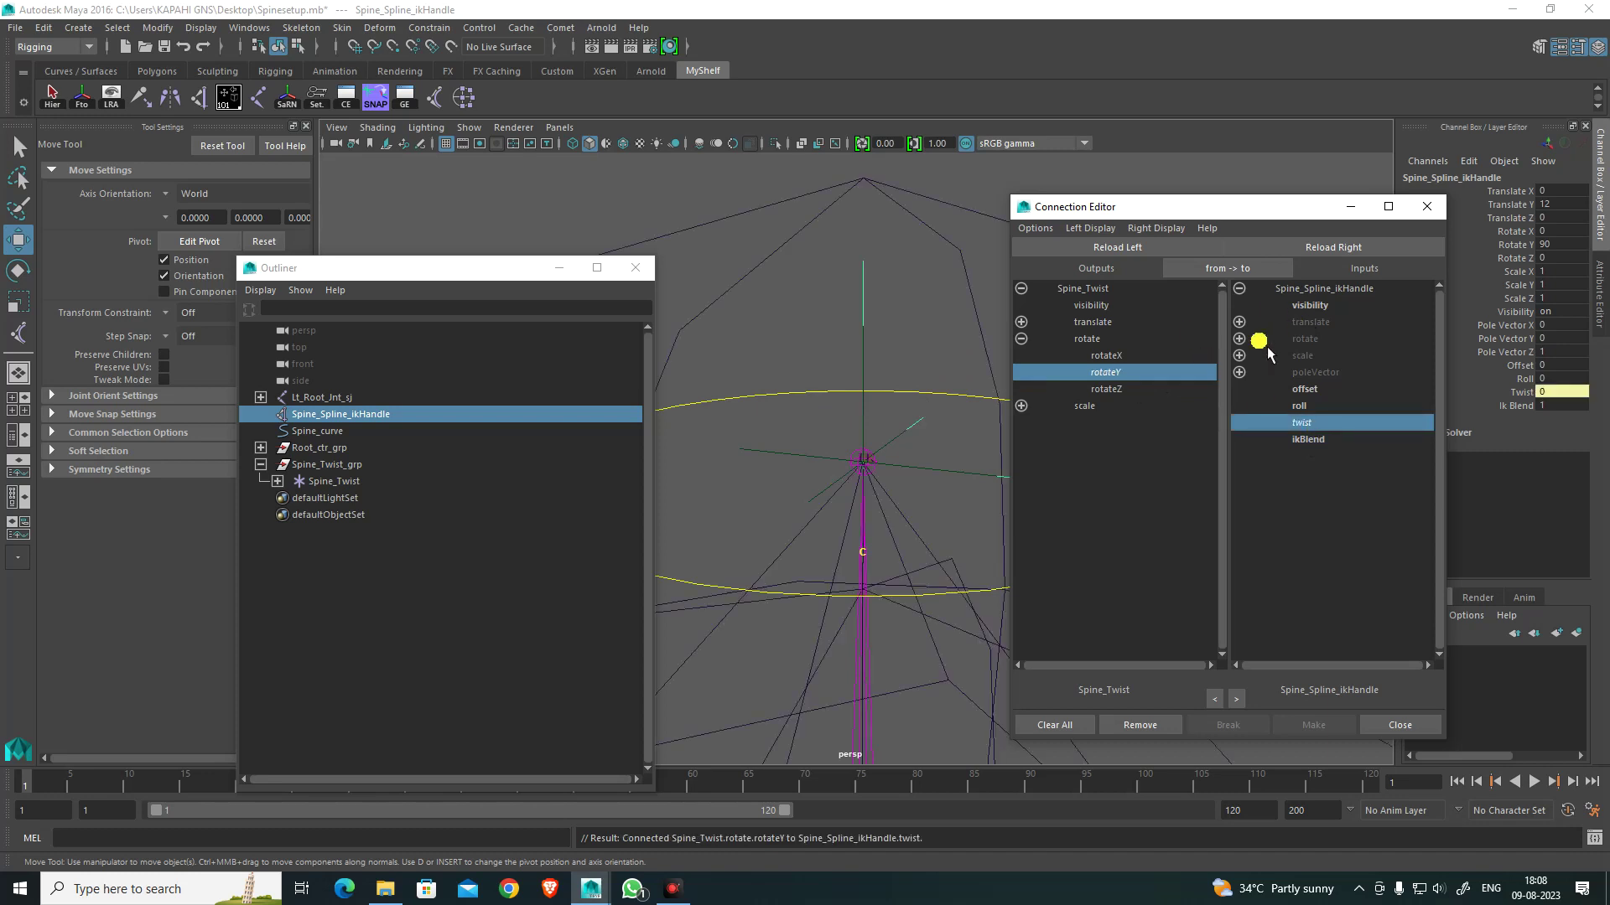
left_click(1350, 206)
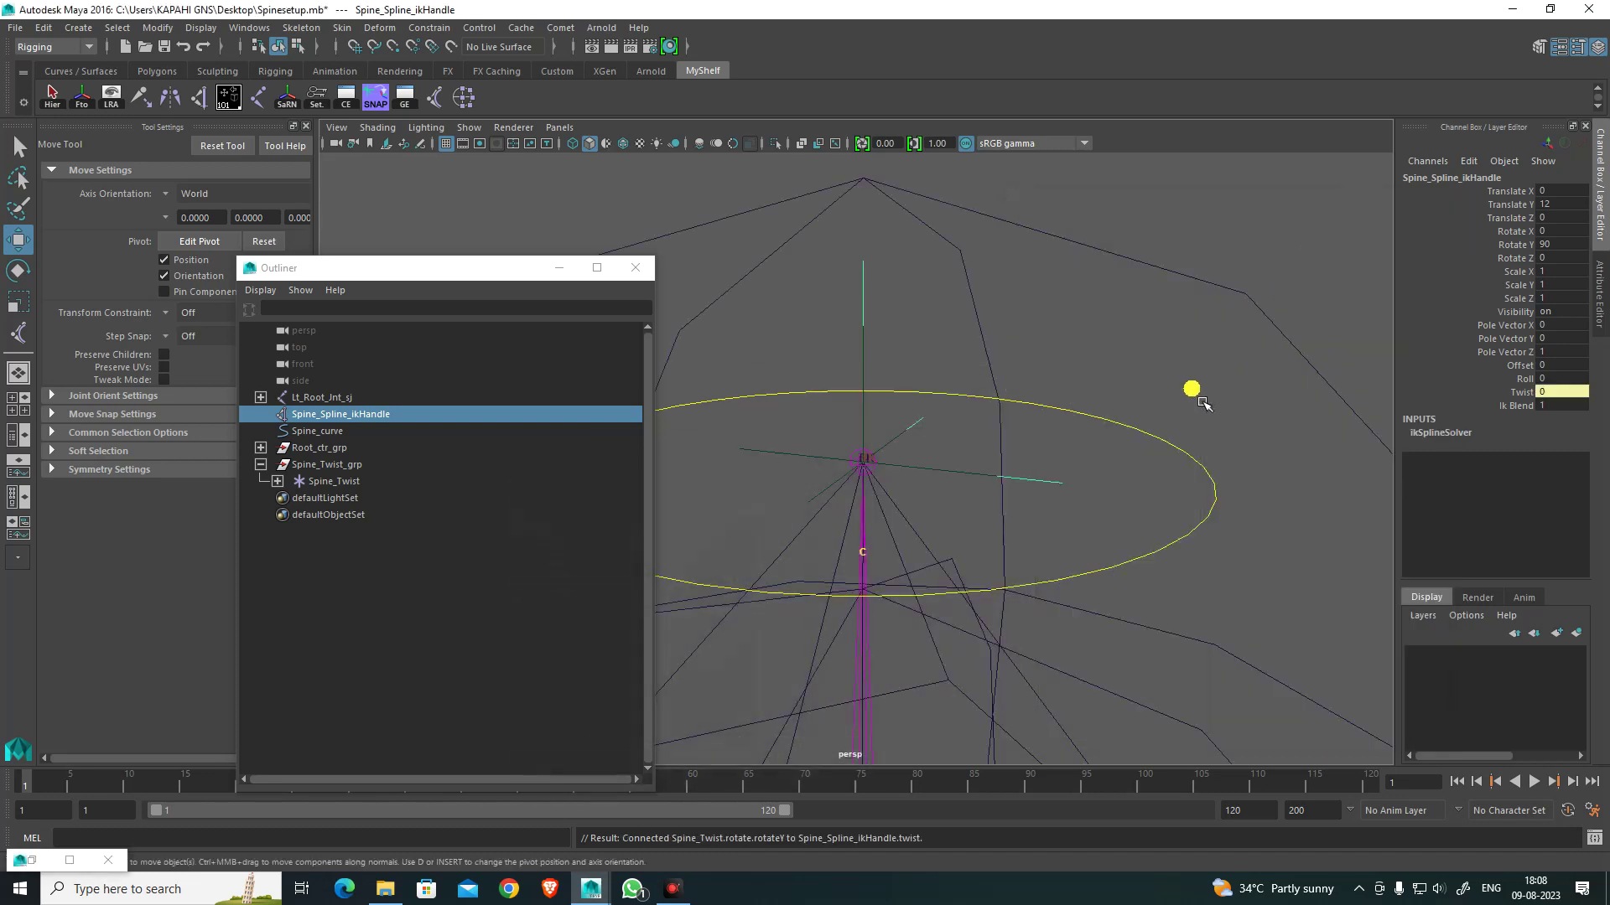
Step: Try rotating Spine_02_ctr slightly to test the connected spine twist, and undo the rotation
left_click(1182, 419)
left_click(1180, 460)
left_click_drag(1101, 587, 1068, 545, "alt")
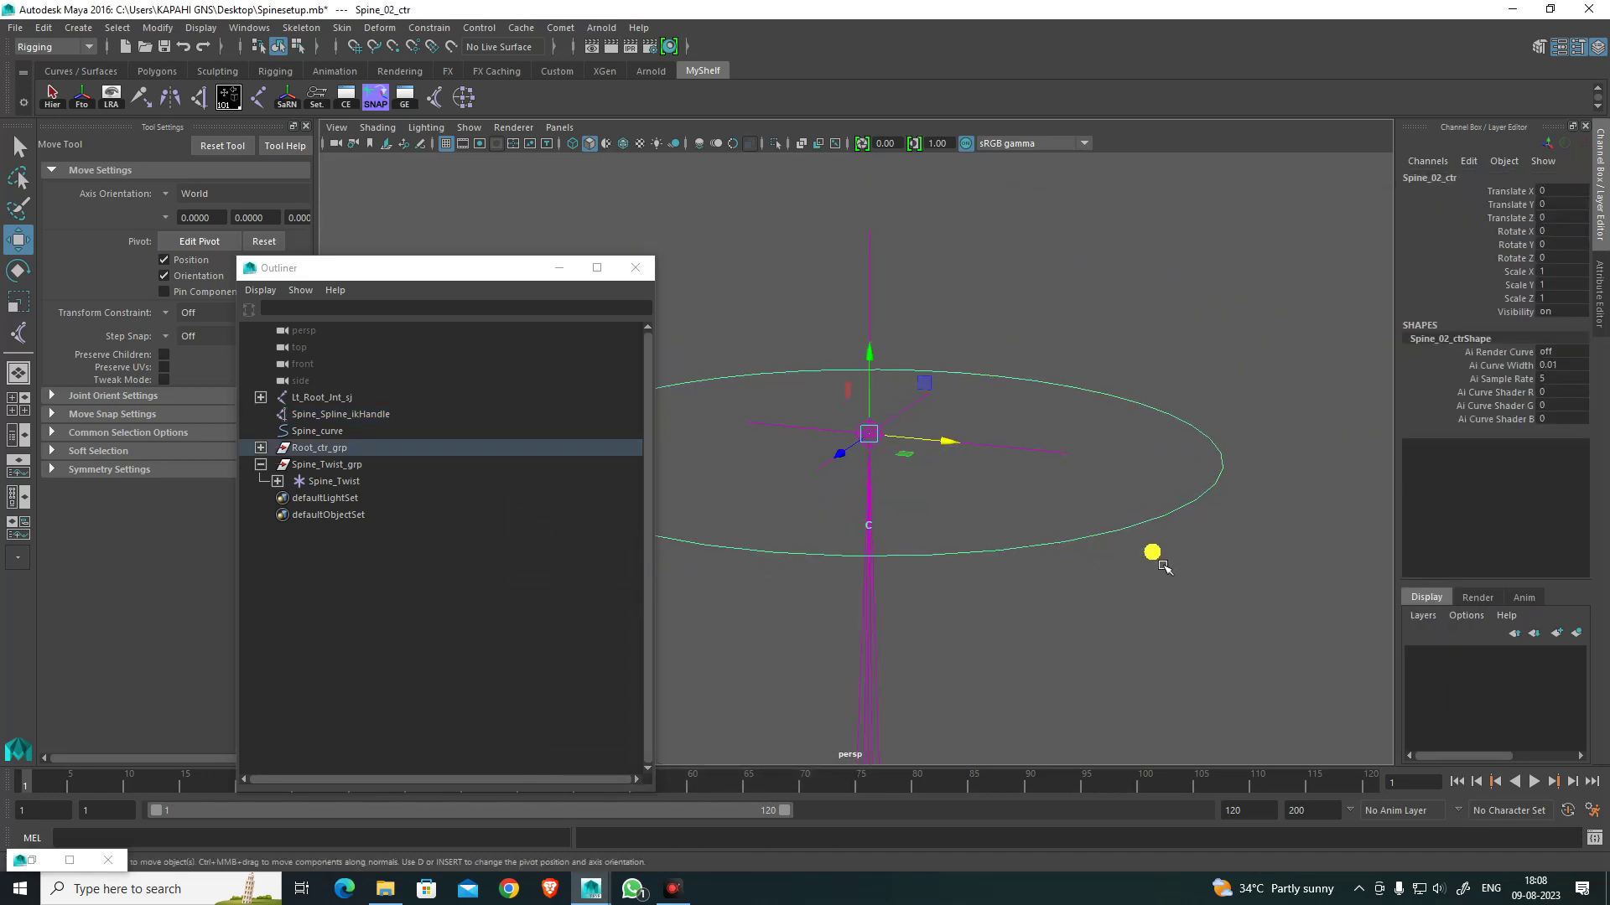
left_click(1155, 552)
left_click(1172, 533)
key("e")
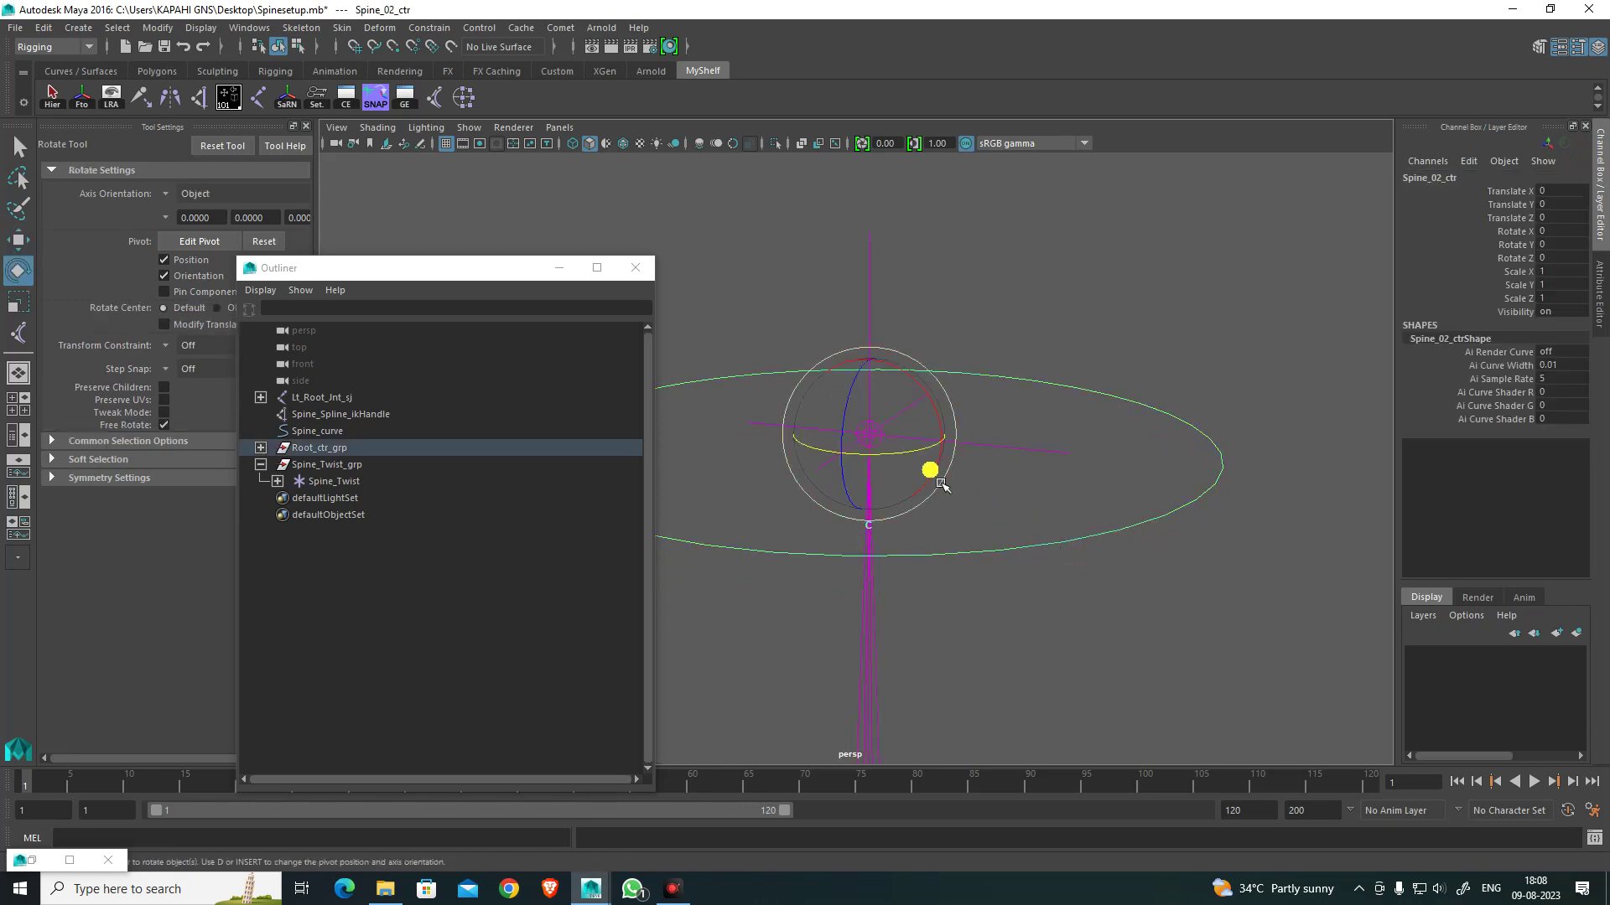
mouse_move(888, 467)
left_mouse_down()
mouse_move(924, 467)
mouse_move(898, 467)
left_mouse_up()
key("ctrl+z")
middle_click_drag(973, 619, 992, 478, "alt")
scroll(989, 494, "down", 5)
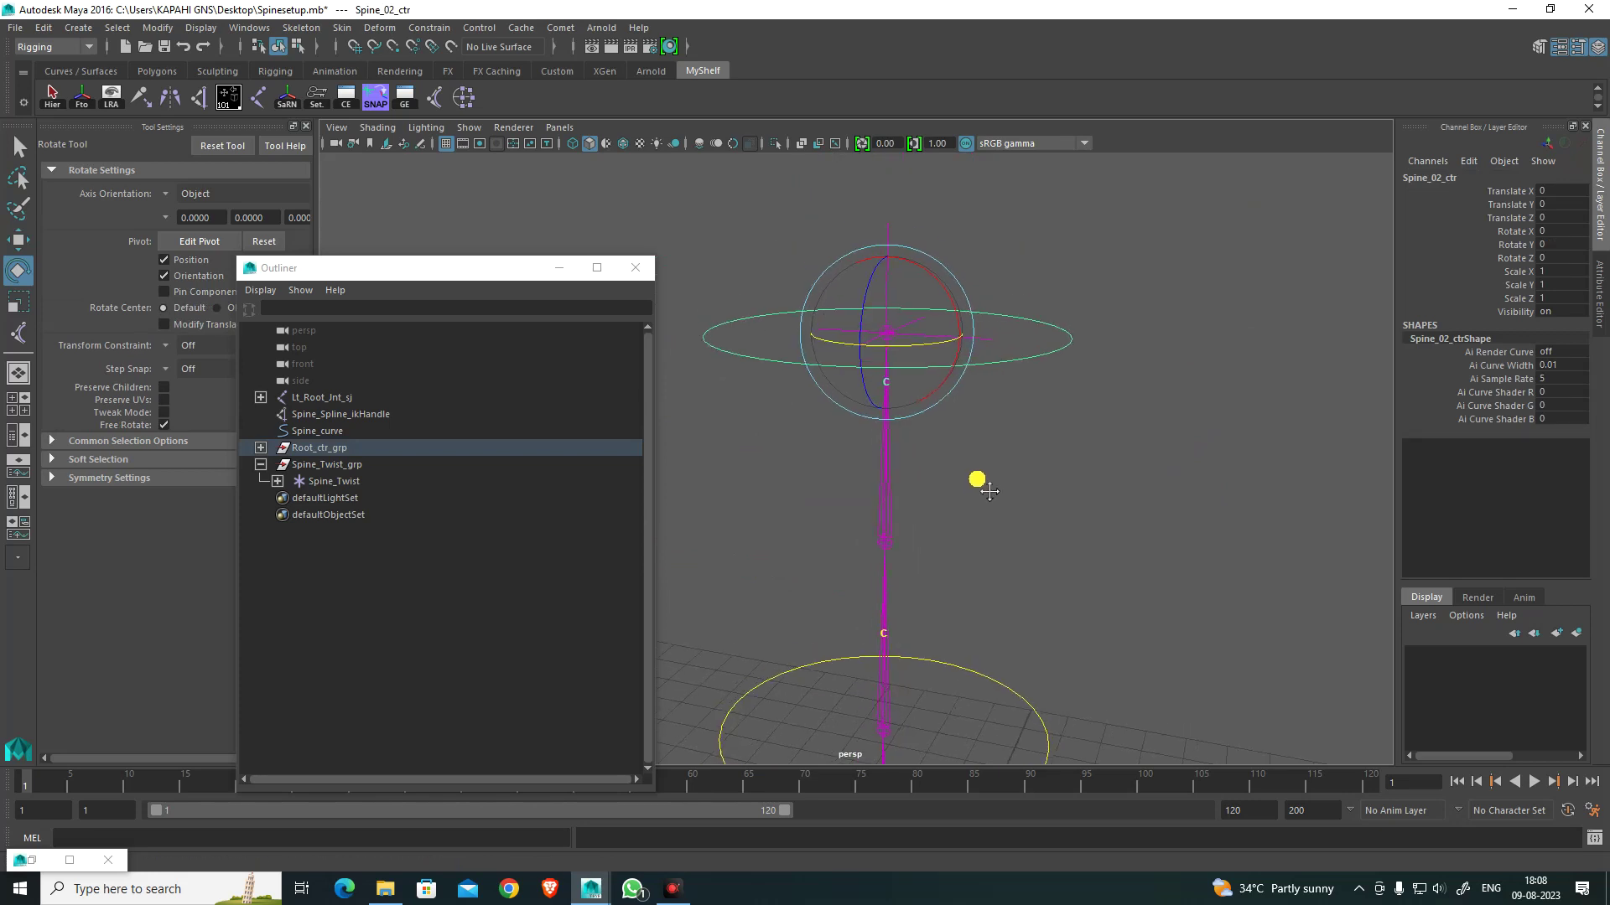
left_click_drag(962, 530, 970, 569, "alt")
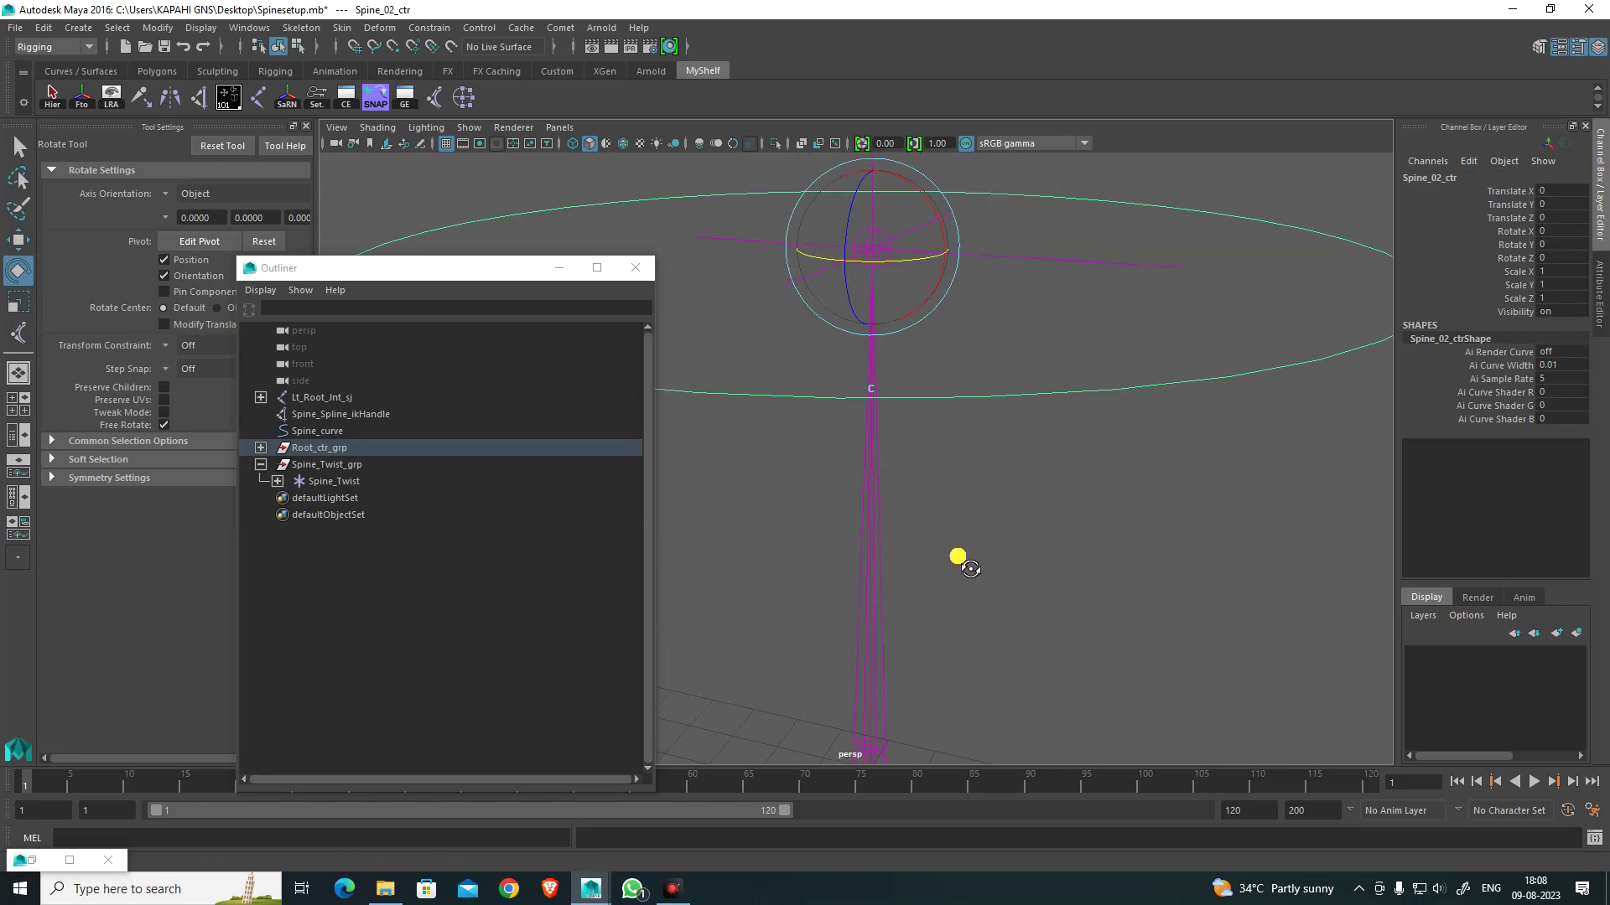
left_click_drag(1028, 483, 954, 529, "alt")
scroll(920, 628, "up", 5)
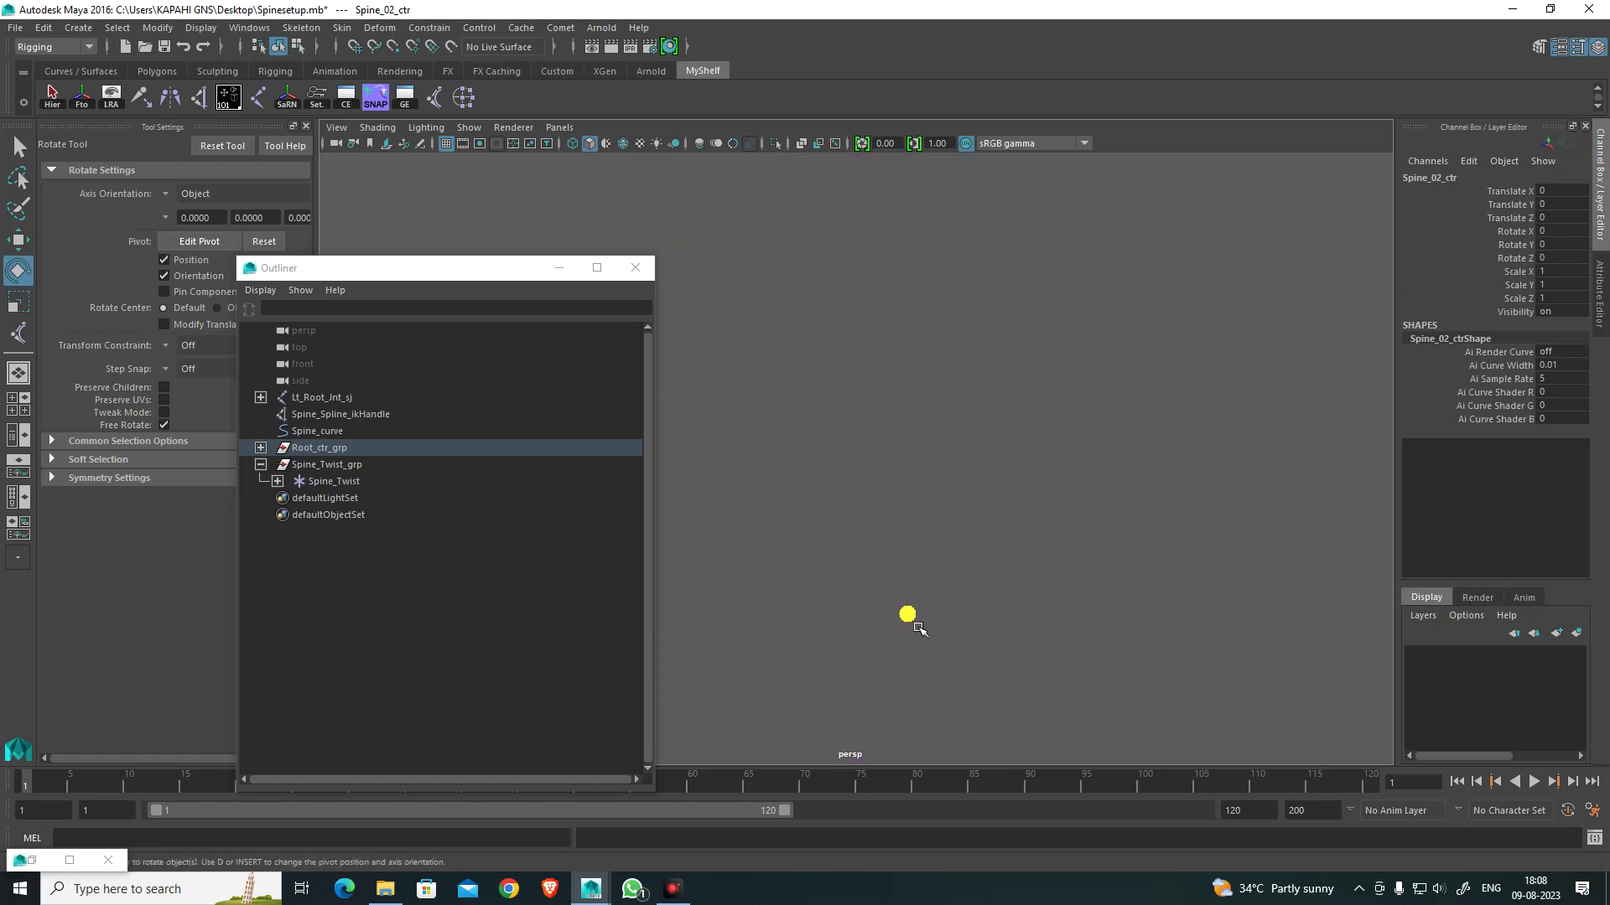
middle_click_drag(919, 628, 940, 483, "alt")
left_click_drag(992, 480, 992, 523)
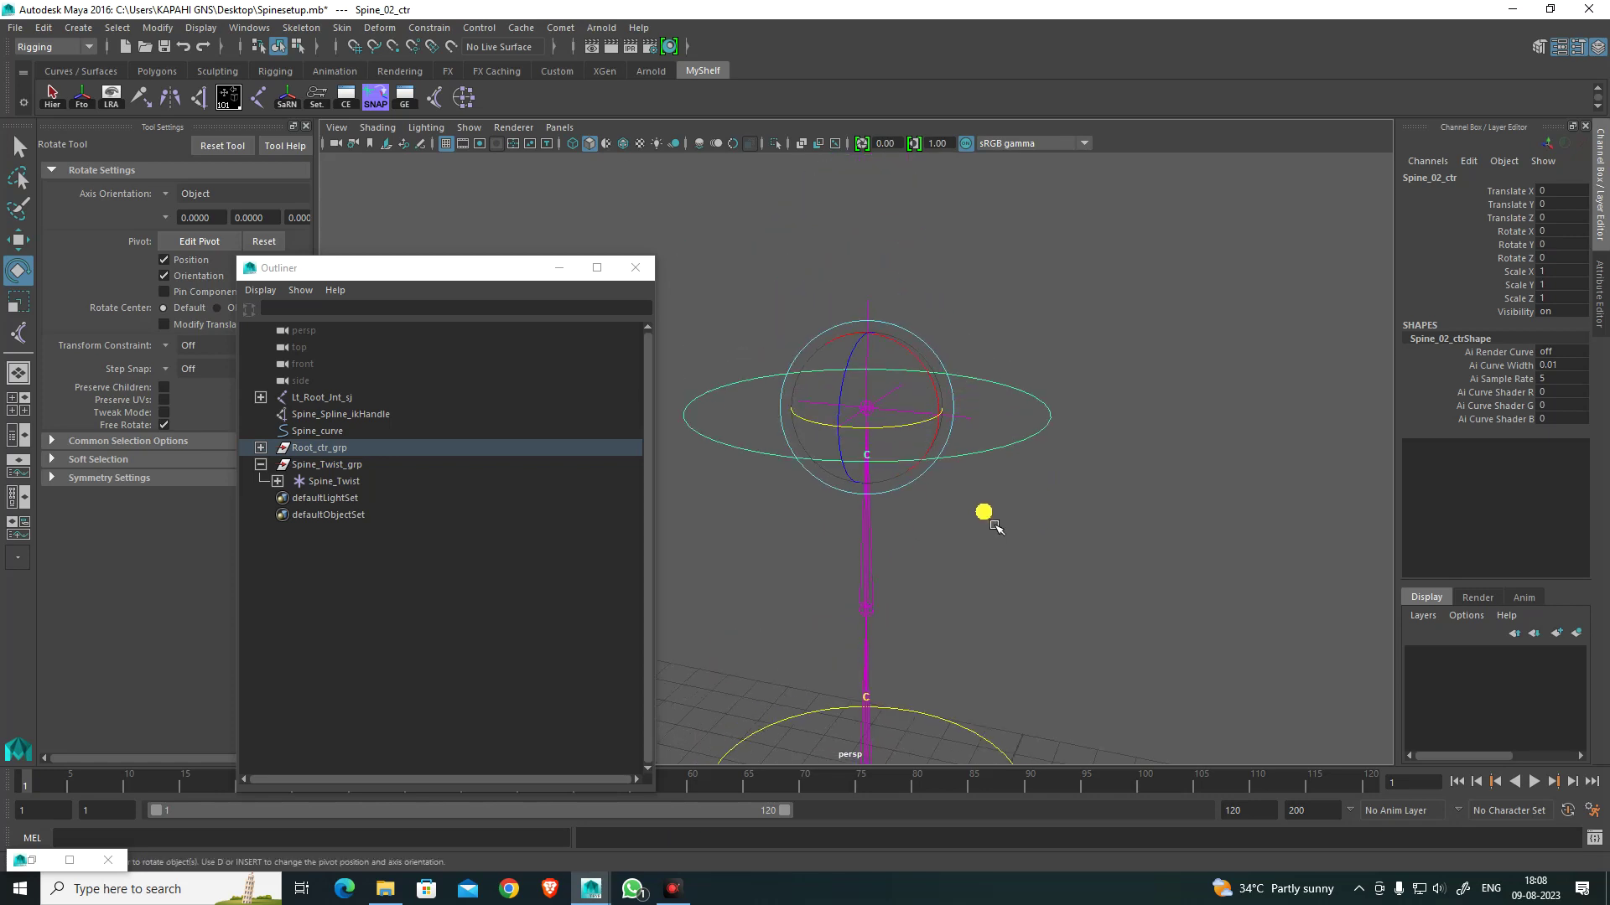
Step: Deselect the control, collapse Spine_Twist_grp in the Outliner and save the scene with the whole rig in view
key("w")
middle_click_drag(1010, 544, 1009, 389, "alt")
scroll(1000, 438, "down", 3)
left_click(1045, 512)
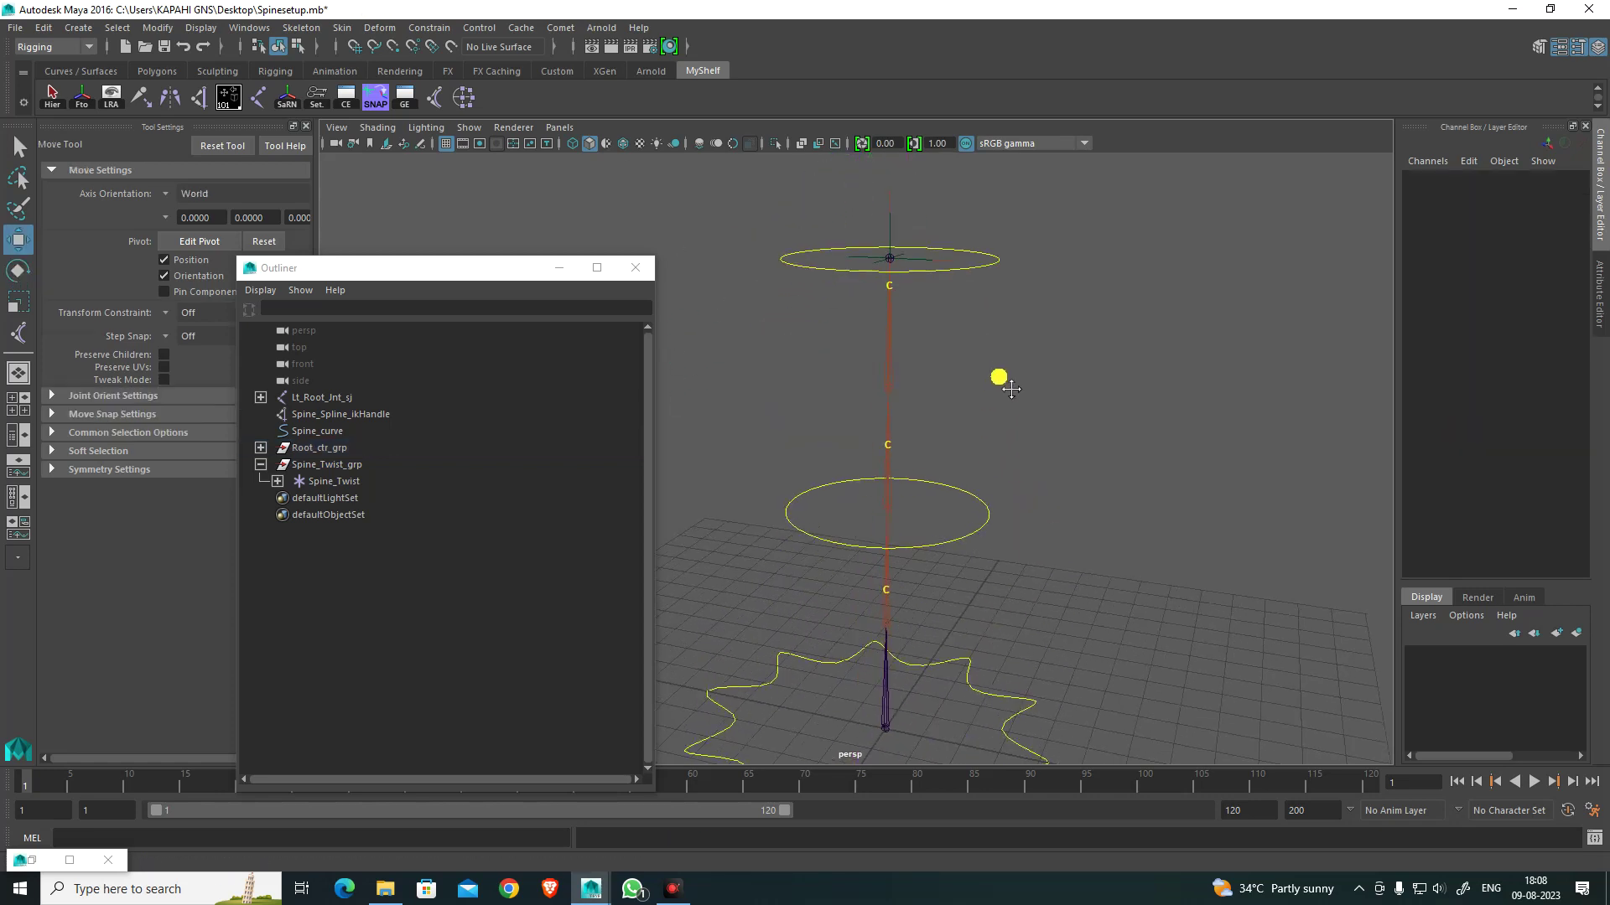
scroll(1009, 388, "down", 5)
scroll(1009, 388, "up", 3)
left_click_drag(942, 492, 1017, 466, "alt")
middle_click_drag(1027, 408, 983, 488, "alt")
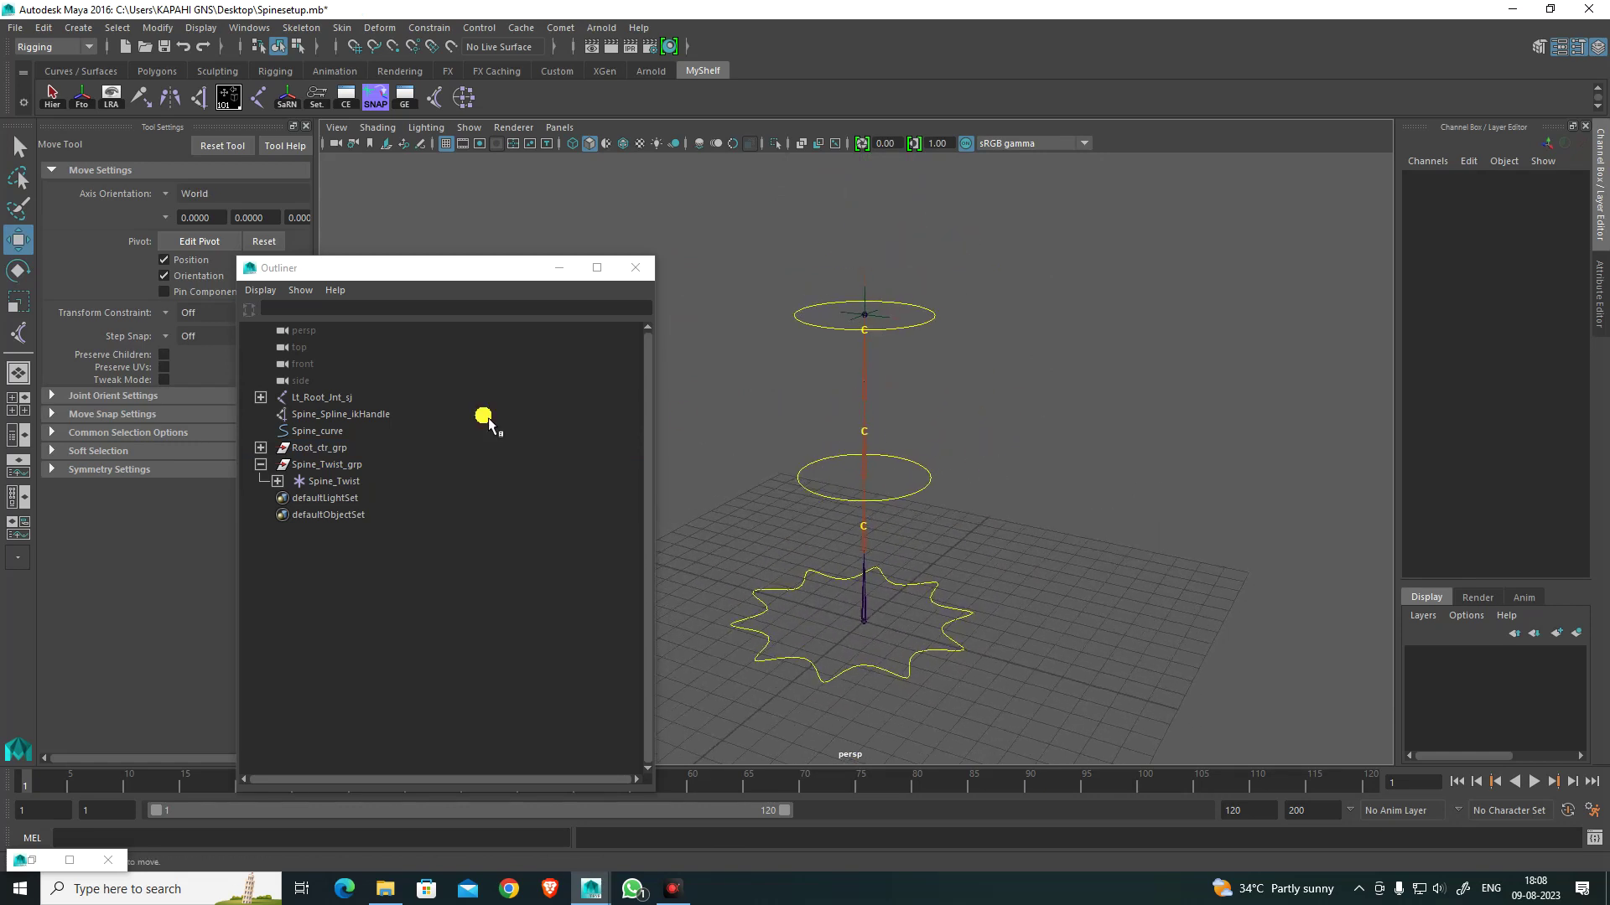
left_click(259, 466)
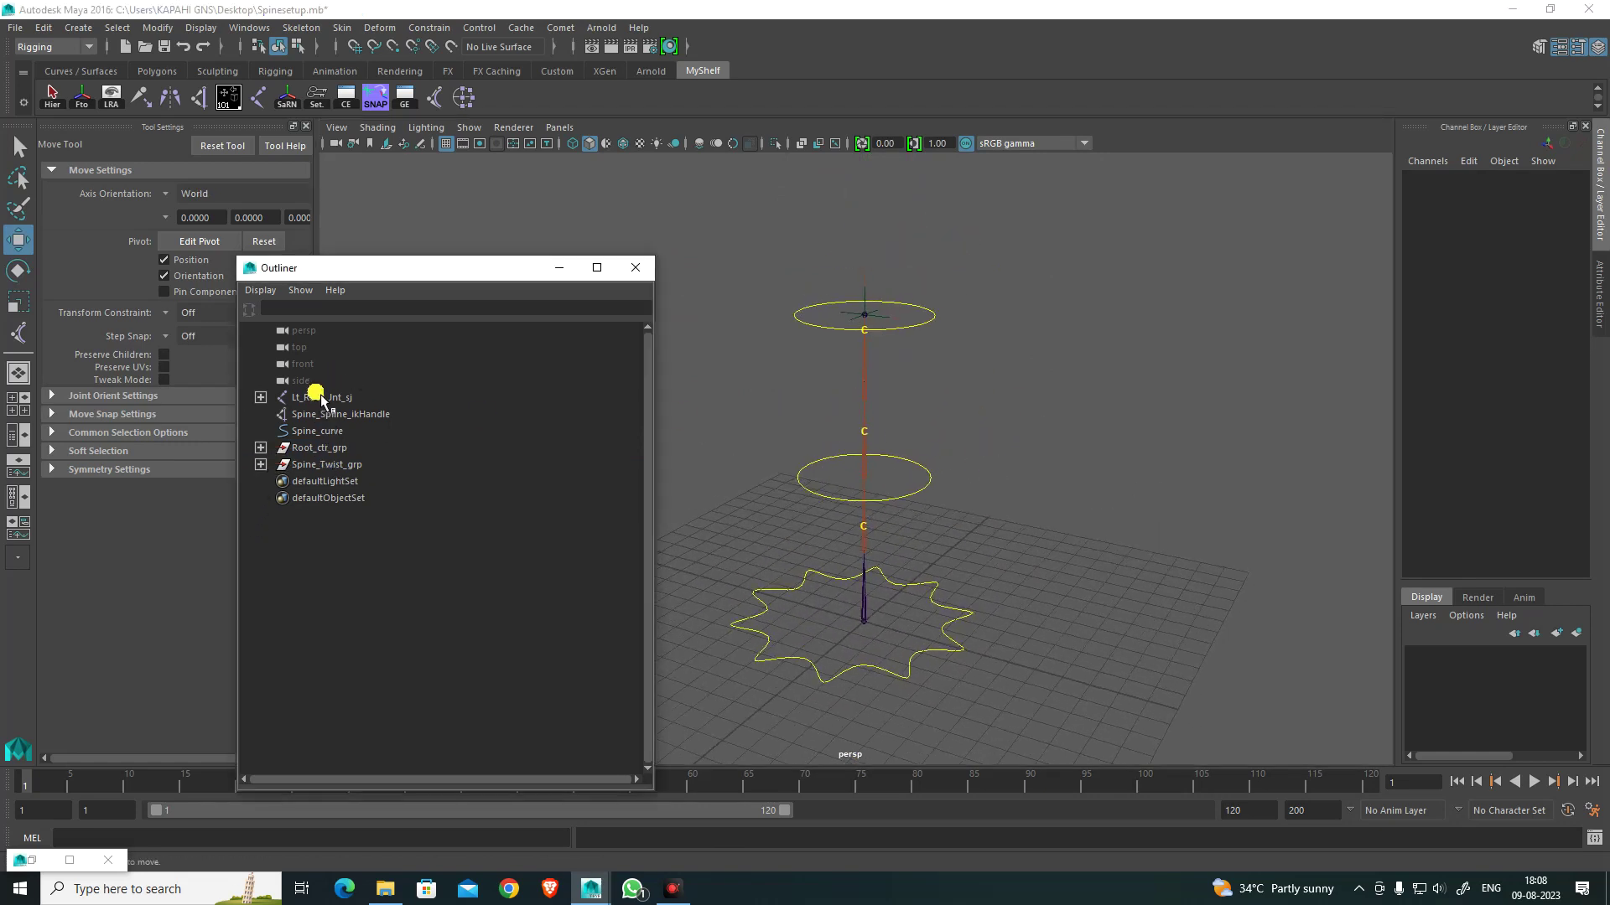
left_click_drag(943, 594, 1004, 528, "alt")
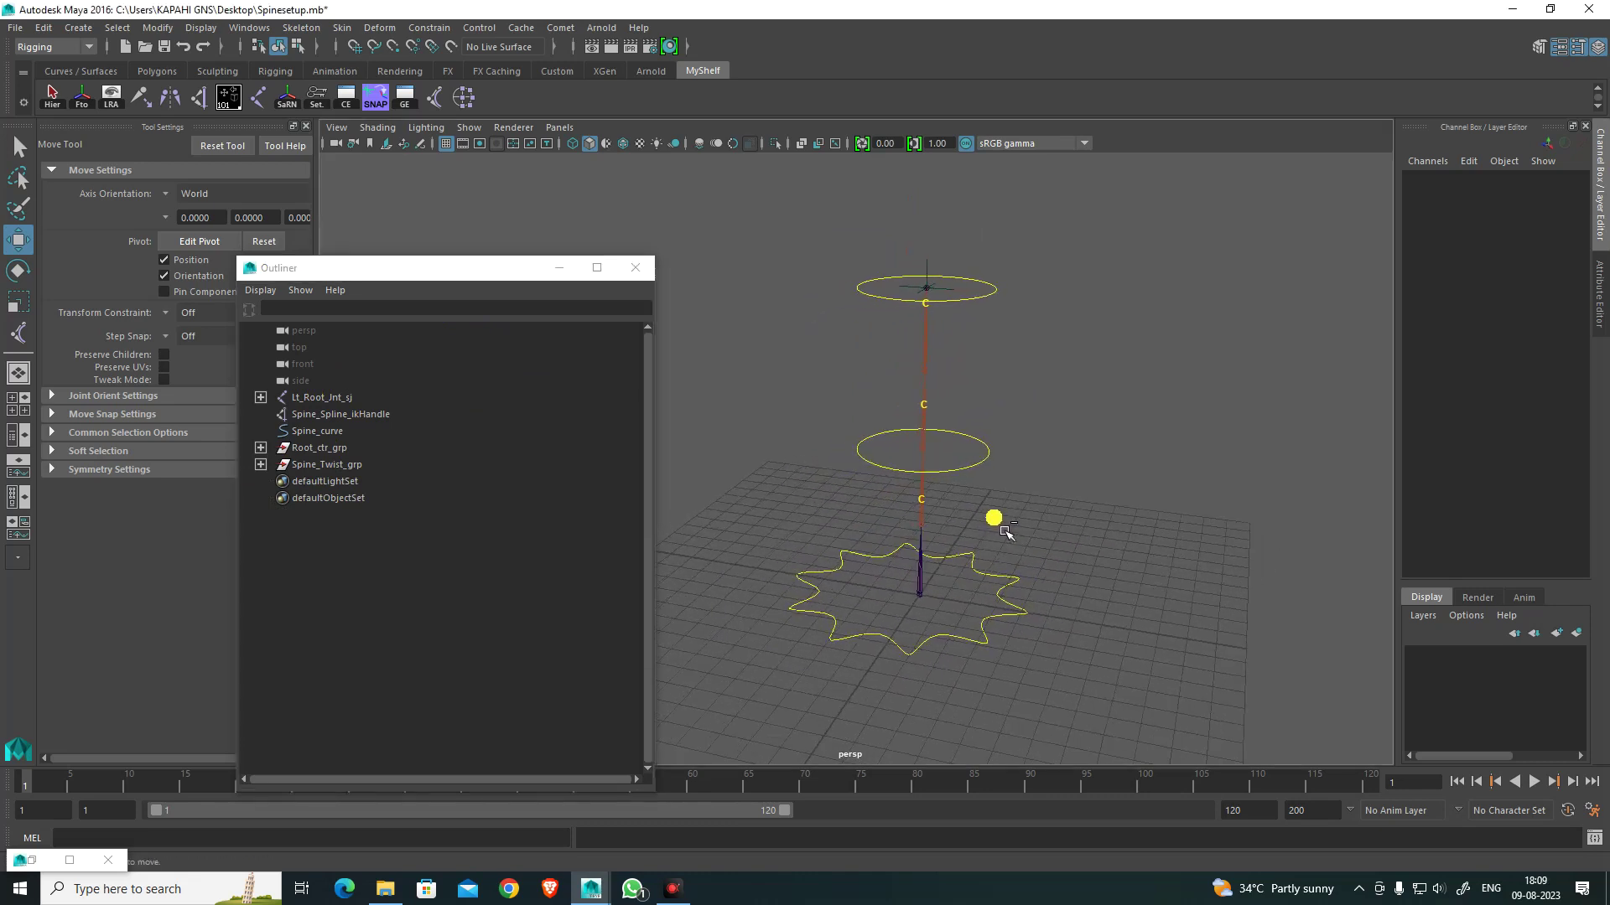
key("ctrl+s")
Step: Group the Lt_Root_Jnt_sj joint chain under the name Untouchable_Info and save the scene
scroll(990, 560, "up", 4)
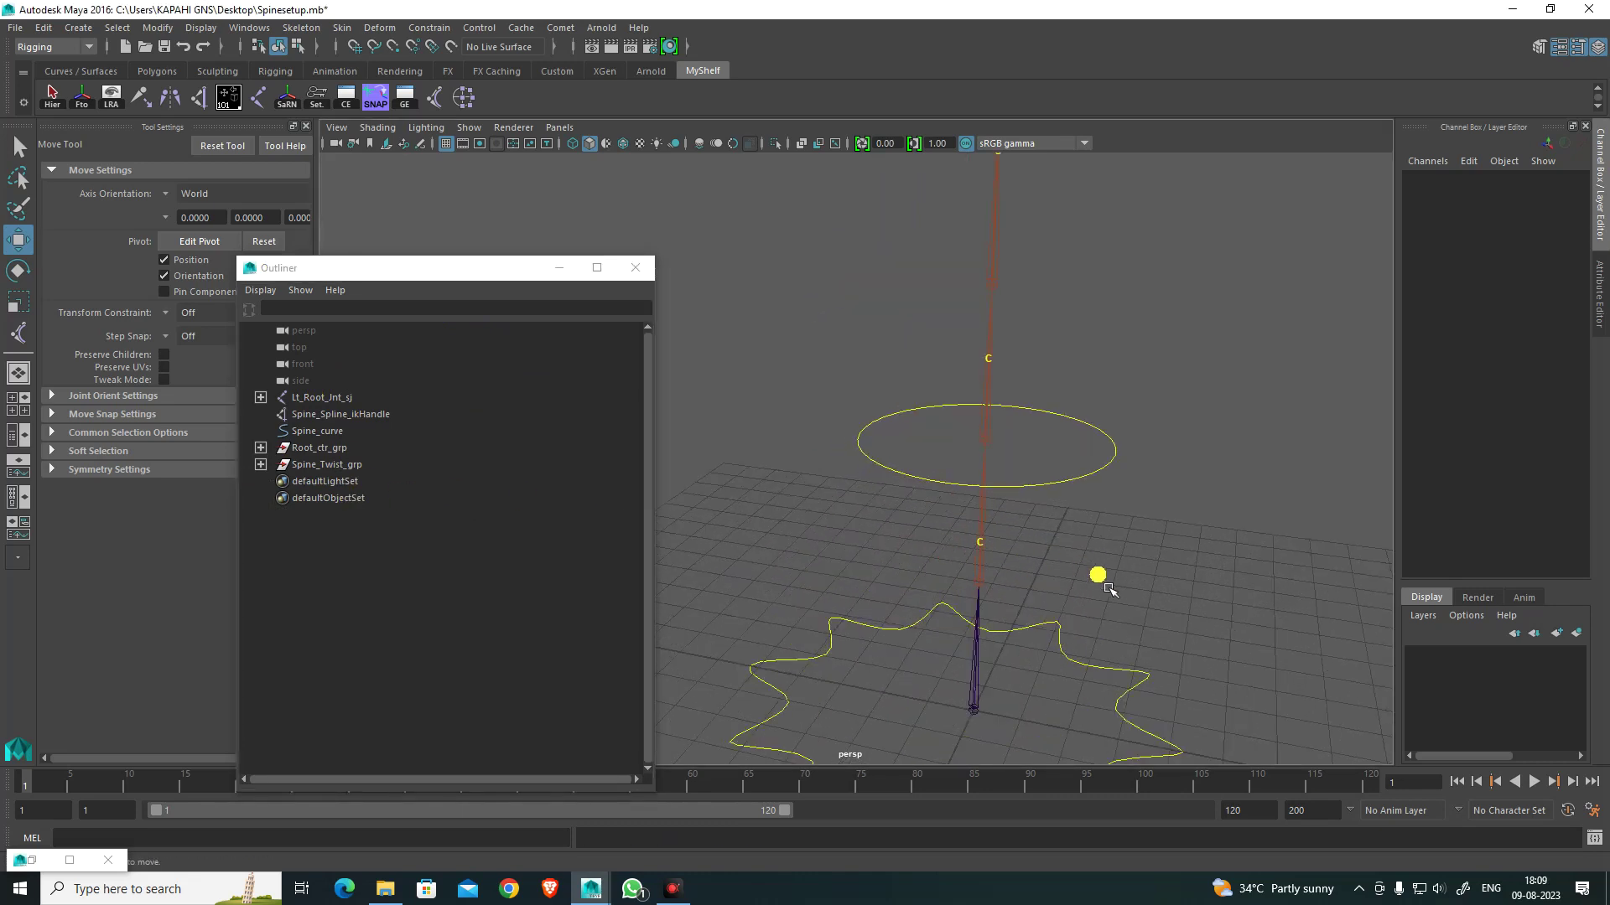
left_click_drag(1099, 571, 1064, 520, "alt")
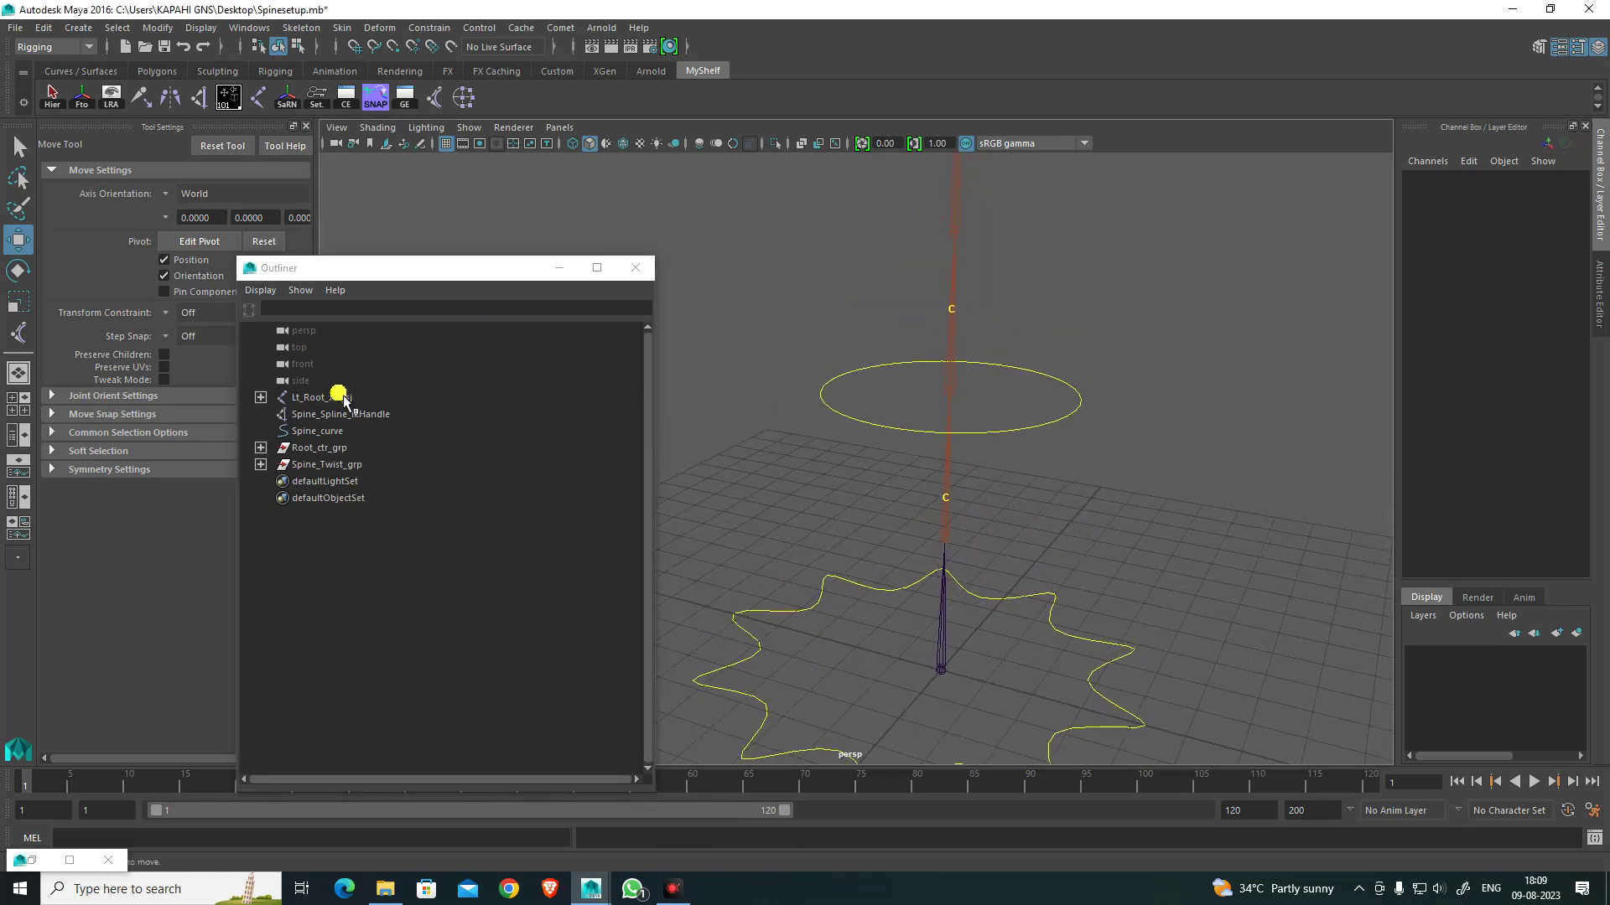
left_click(328, 402)
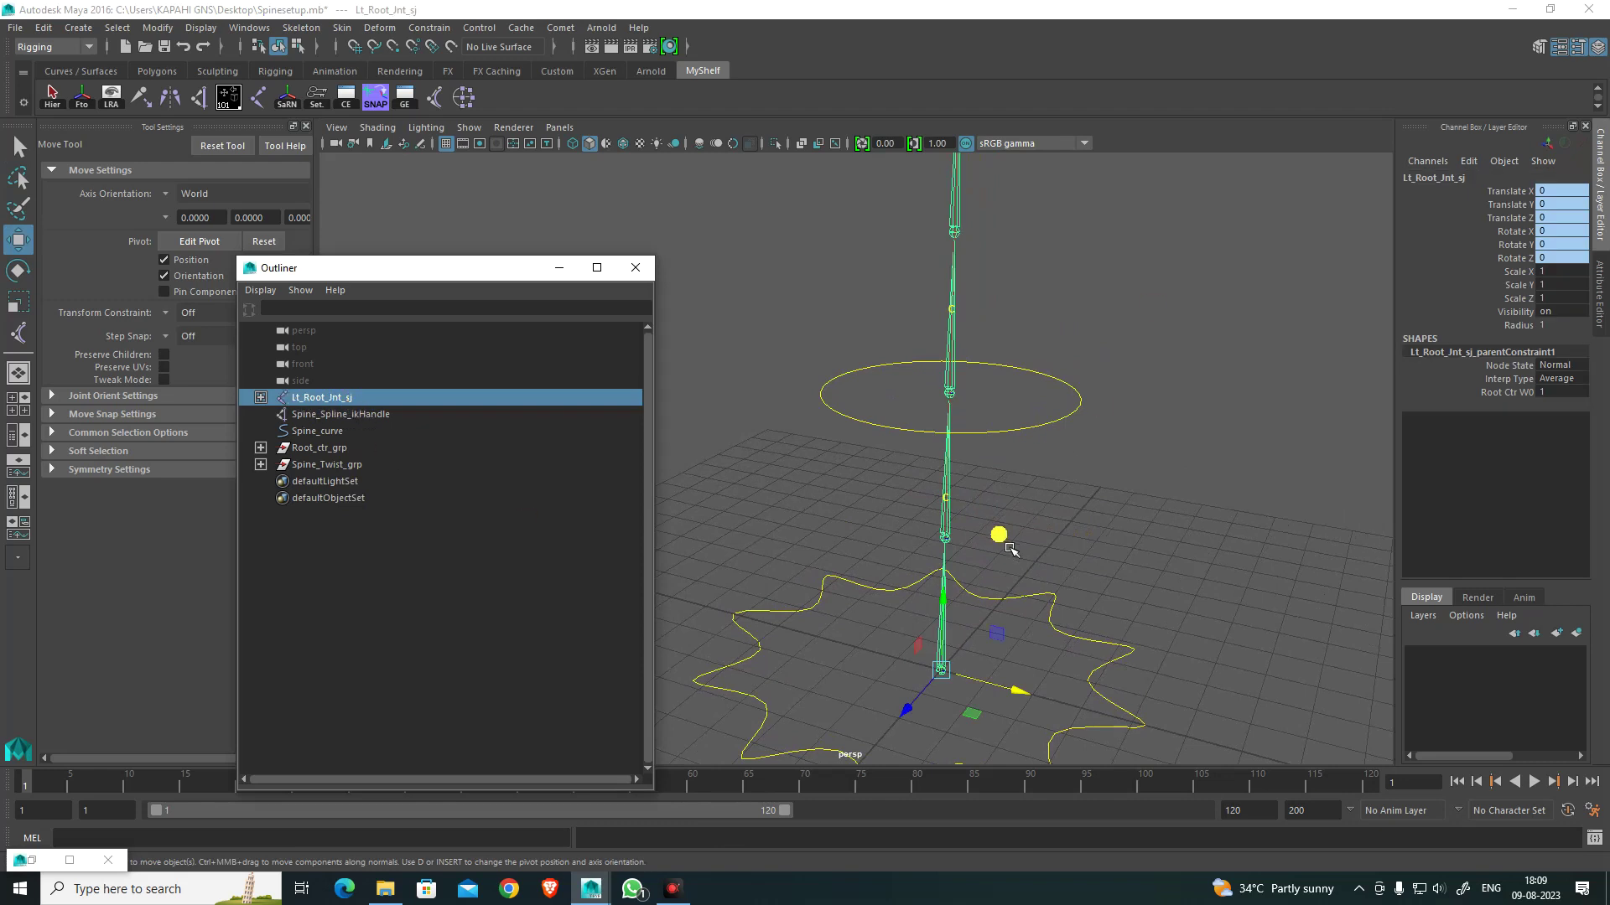
key("ctrl+g")
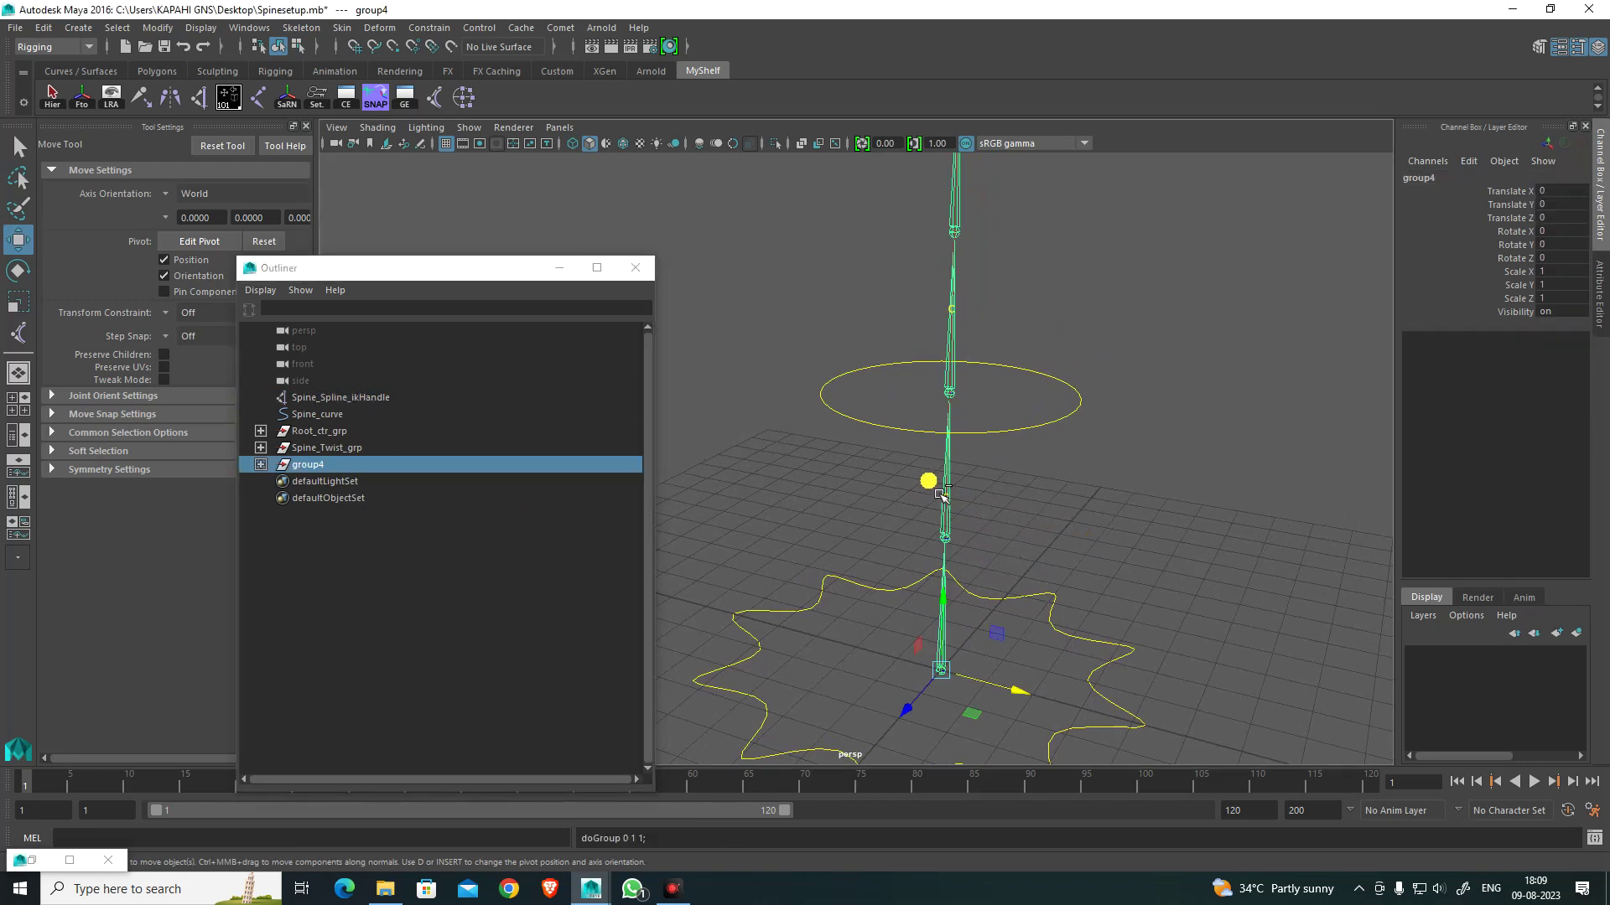
double_click(382, 468)
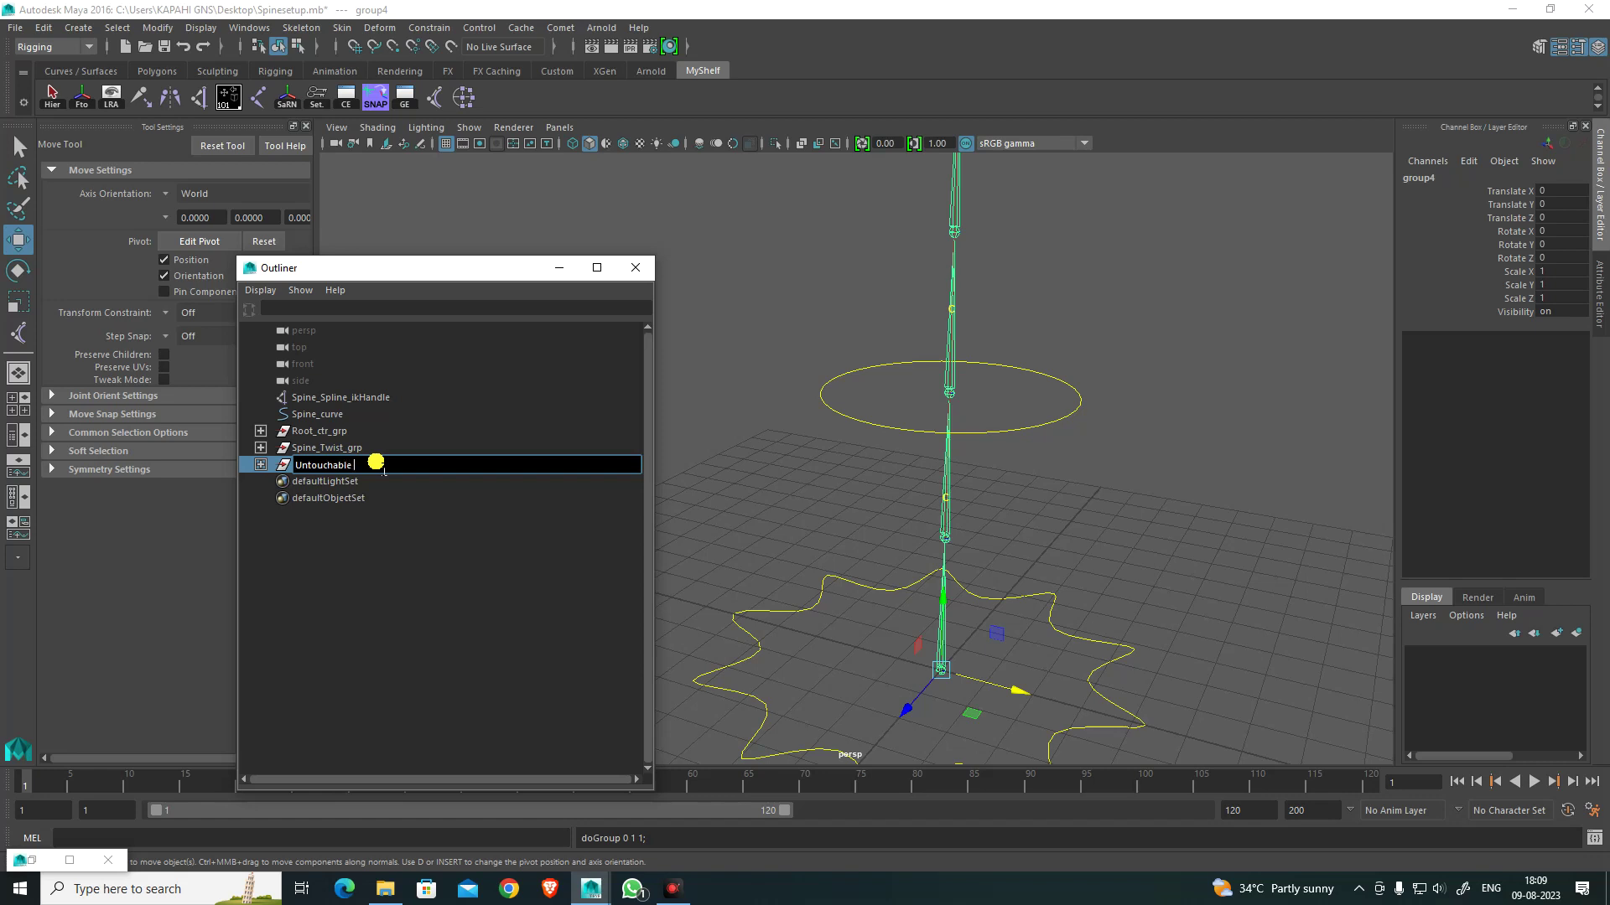
type("o")
key("Return")
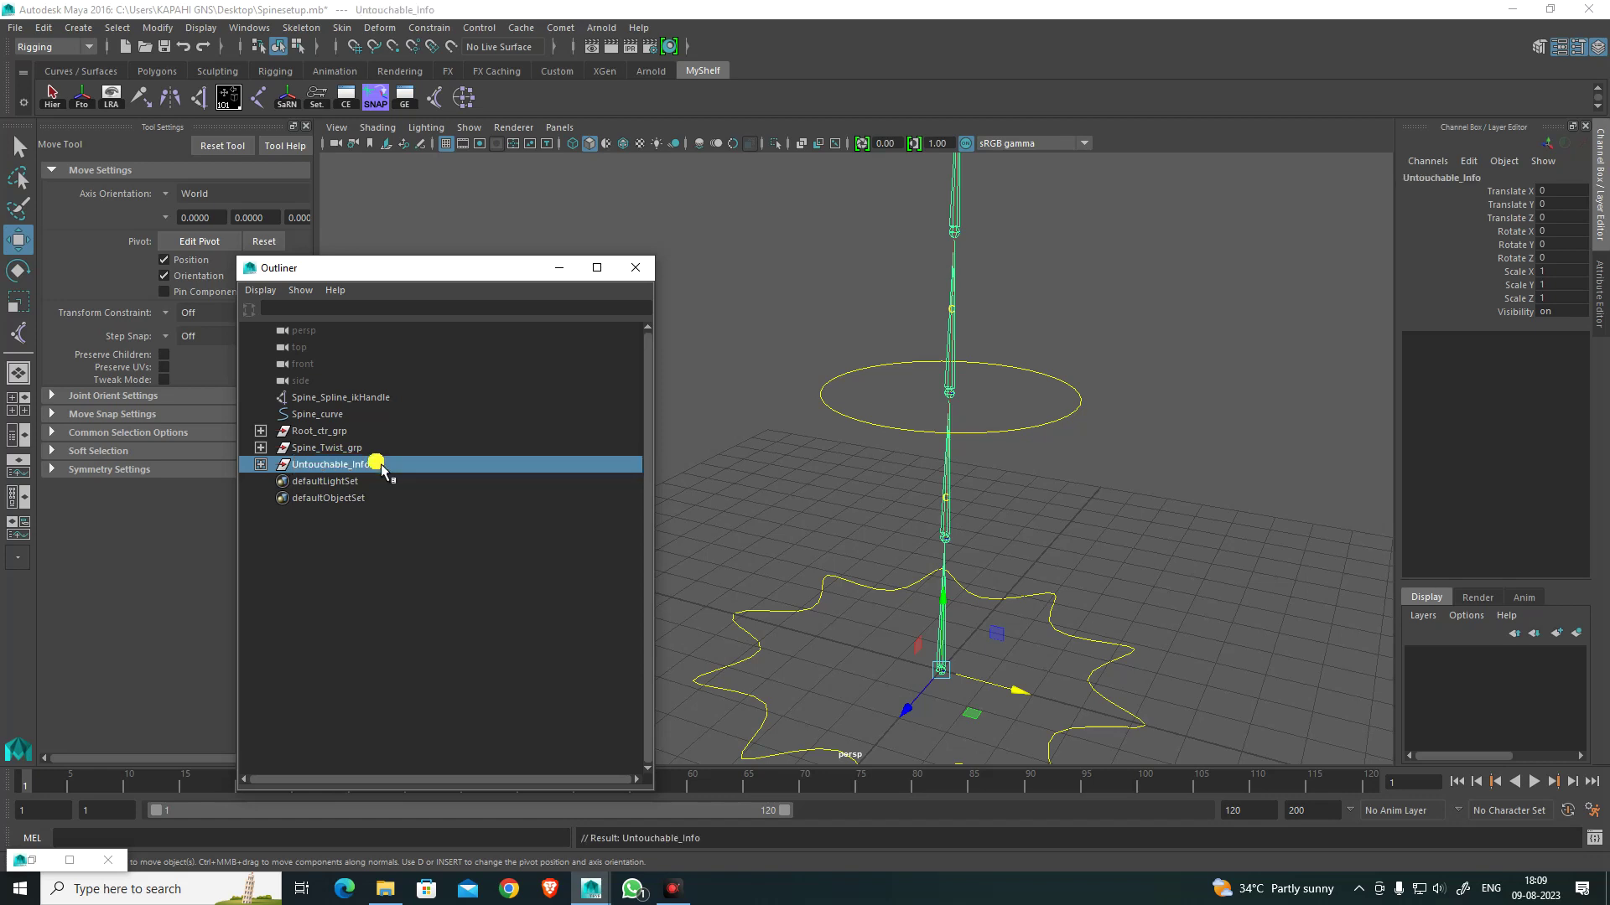
middle_click_drag(936, 574, 960, 568, "alt")
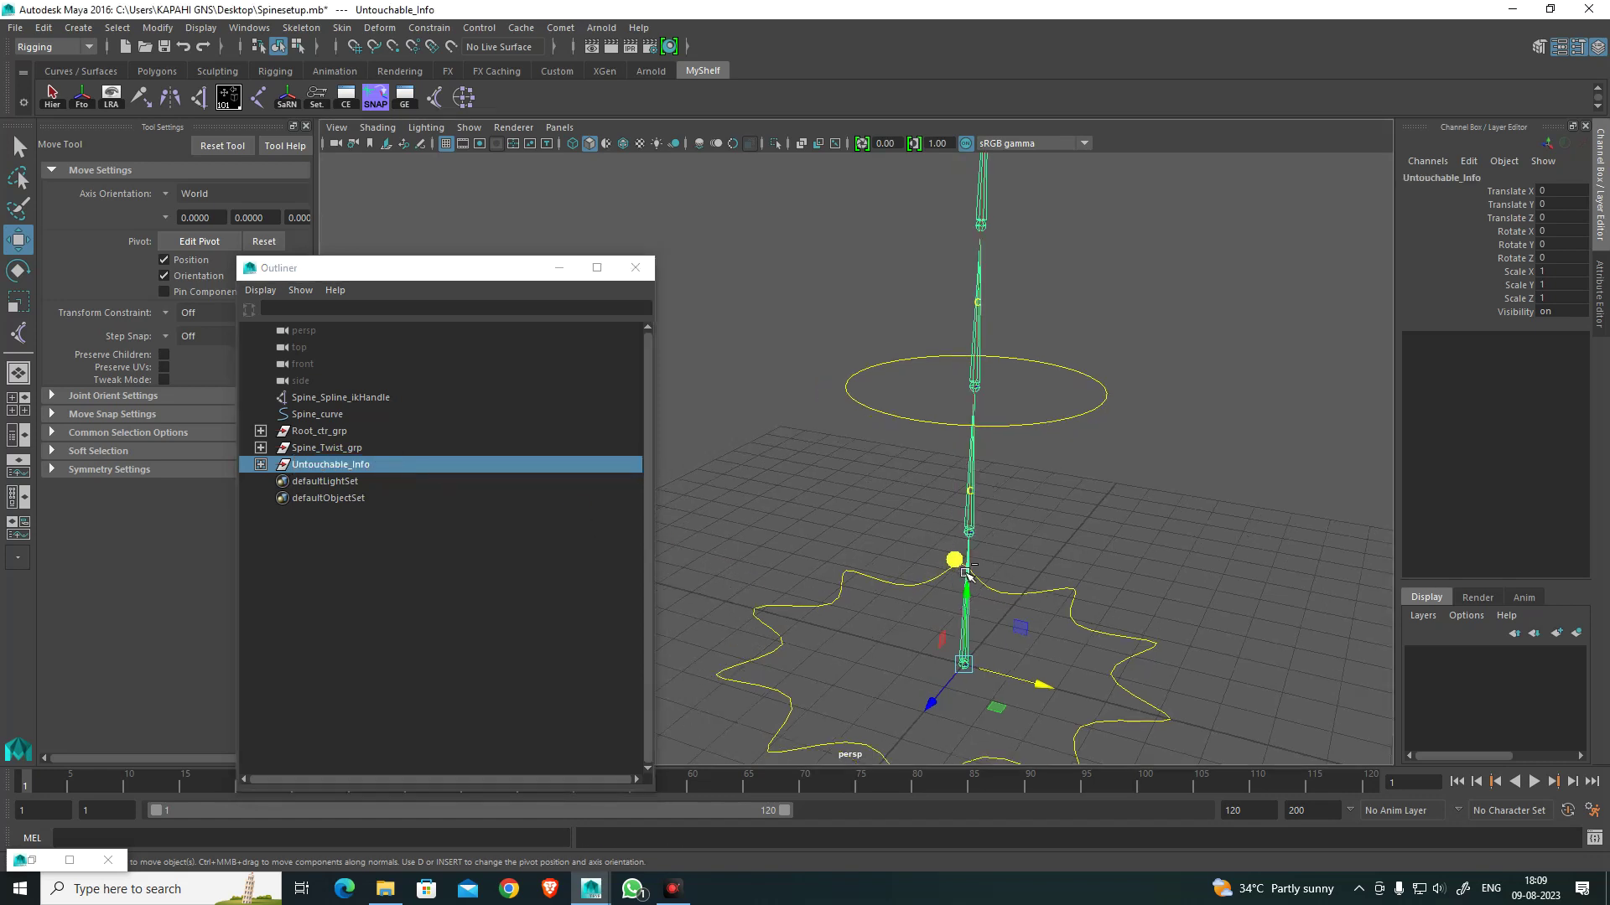
key("ctrl+s")
mouse_move(1108, 549)
left_mouse_down("alt")
mouse_move(1119, 531)
mouse_move(1089, 546)
left_mouse_up("alt")
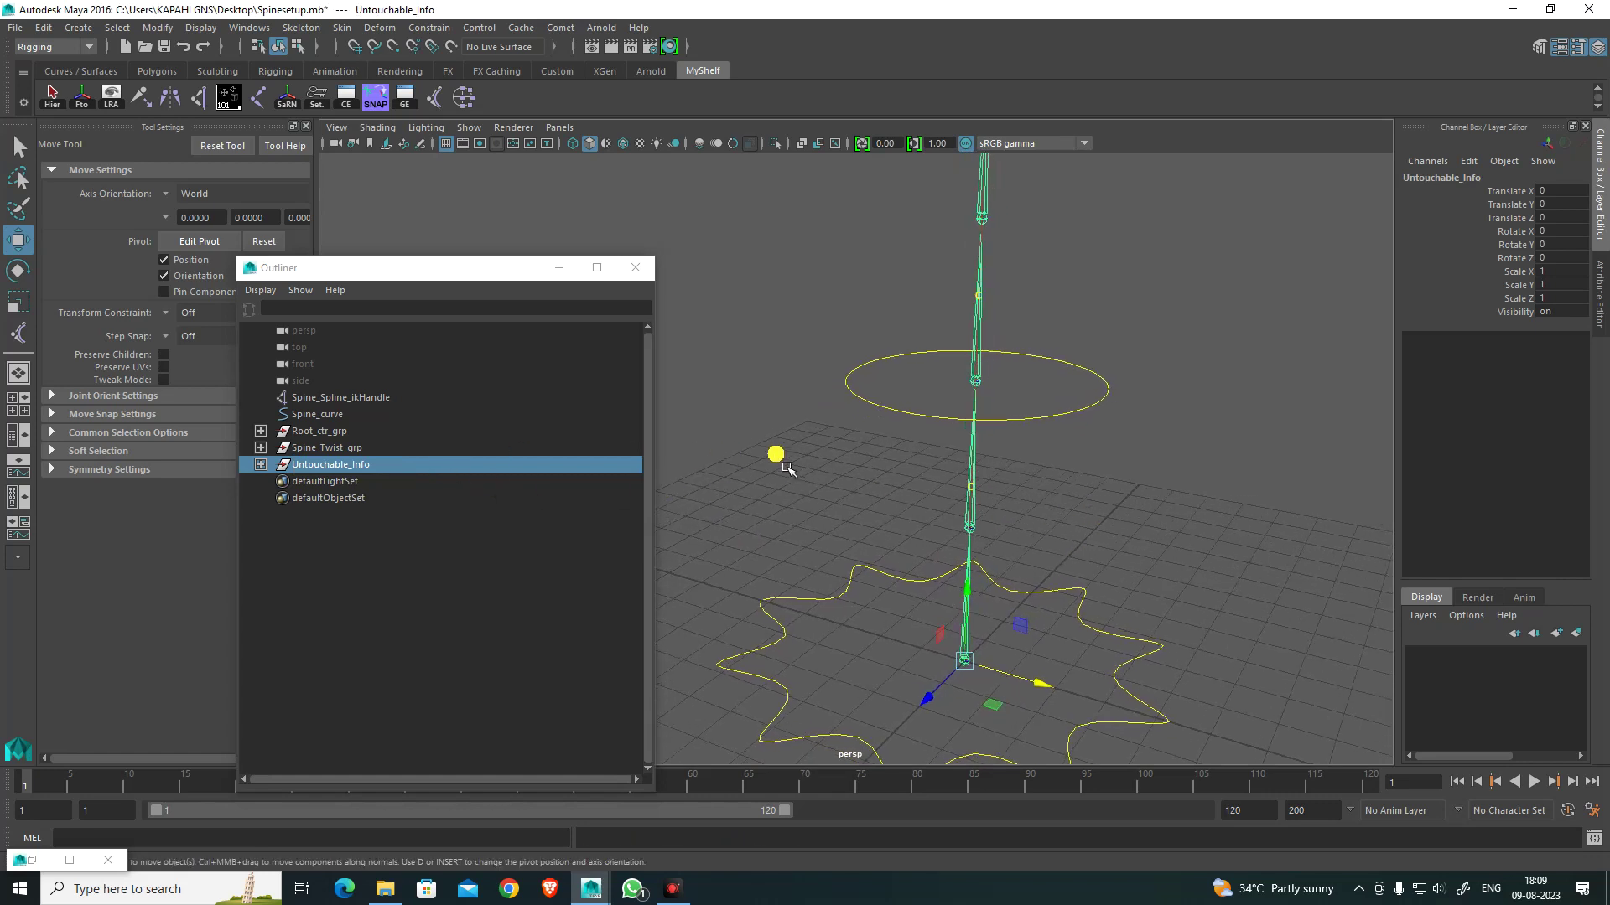
Step: Group Spine_Spline_ikHandle and Spine_curve together and name the group Spine_Stuff
left_click_drag(337, 418, 343, 409)
key("ctrl+g")
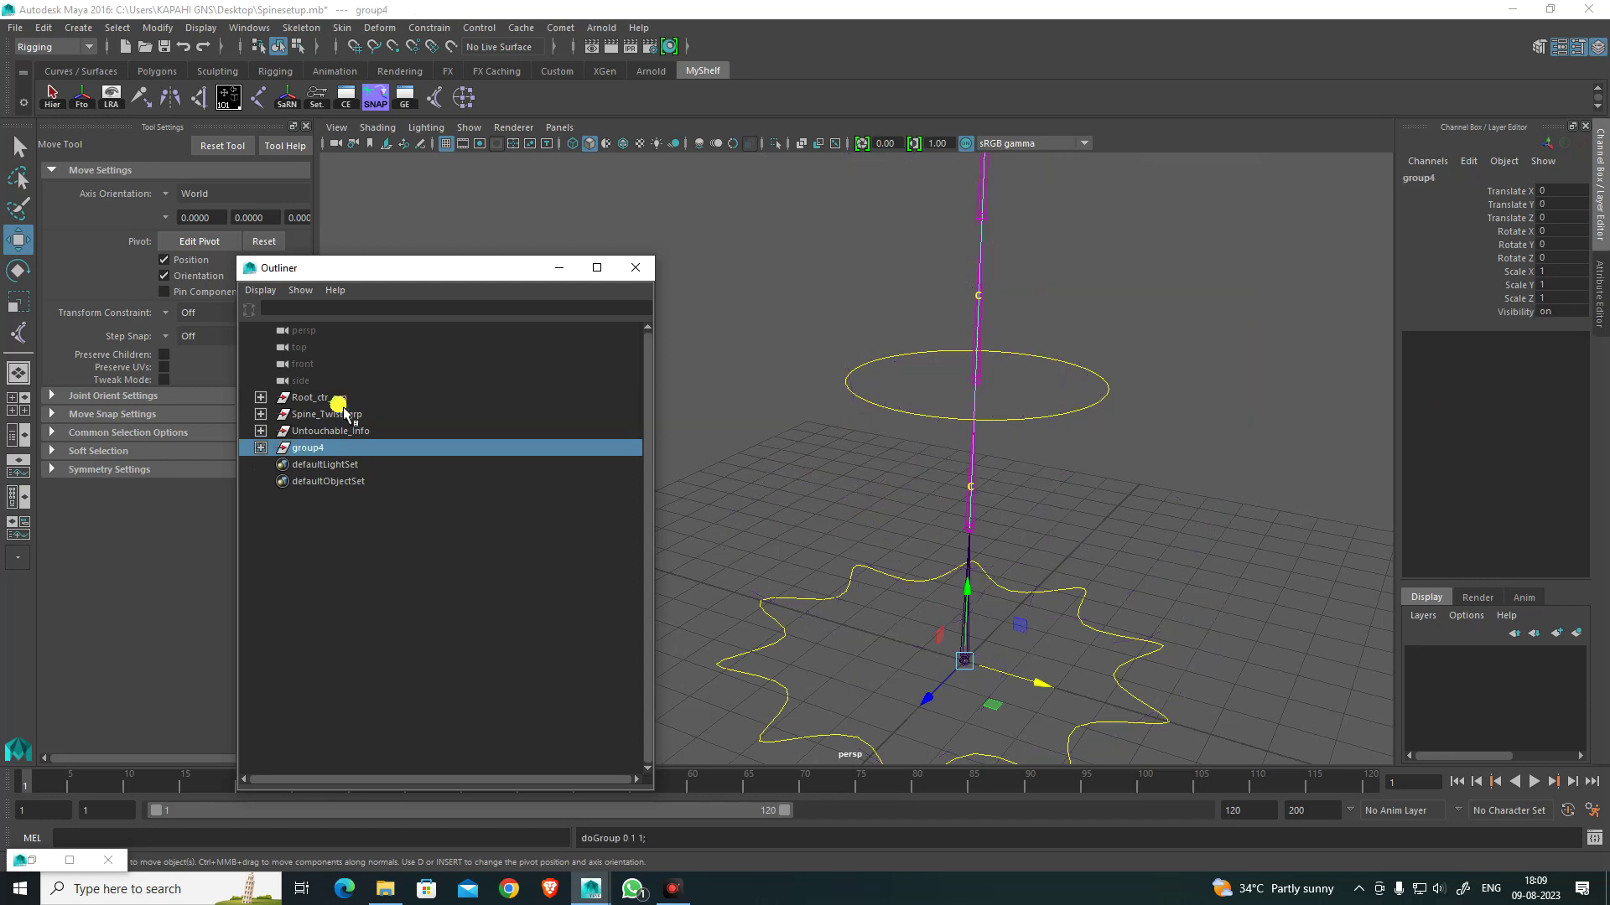
double_click(330, 450)
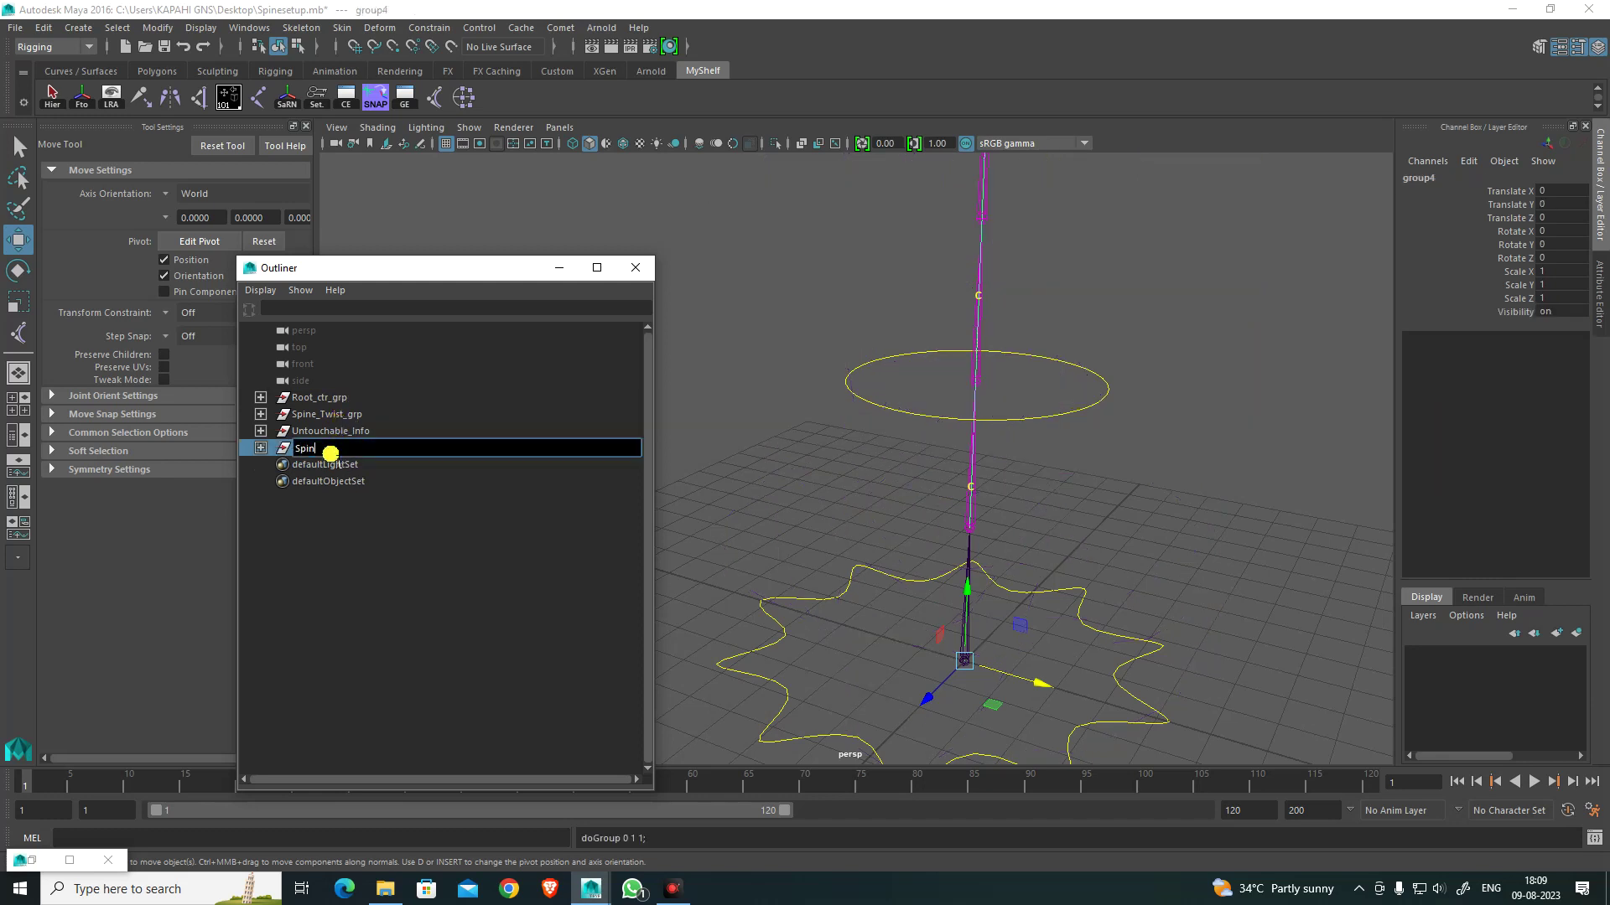
key("Return")
key("s")
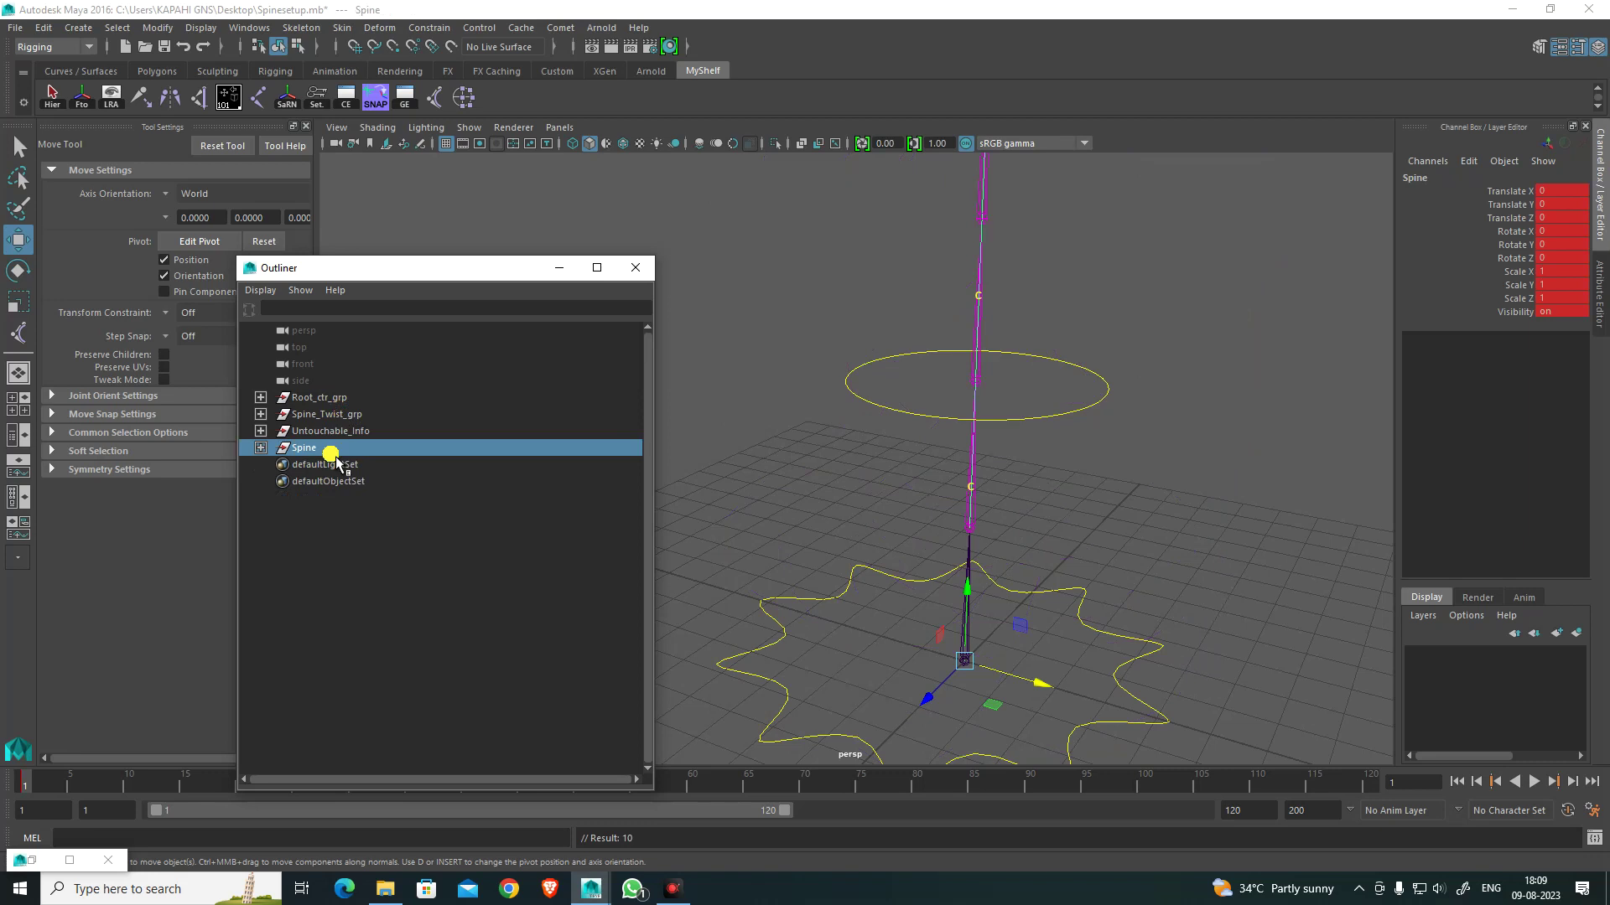
key("ctrl+z")
double_click(330, 450)
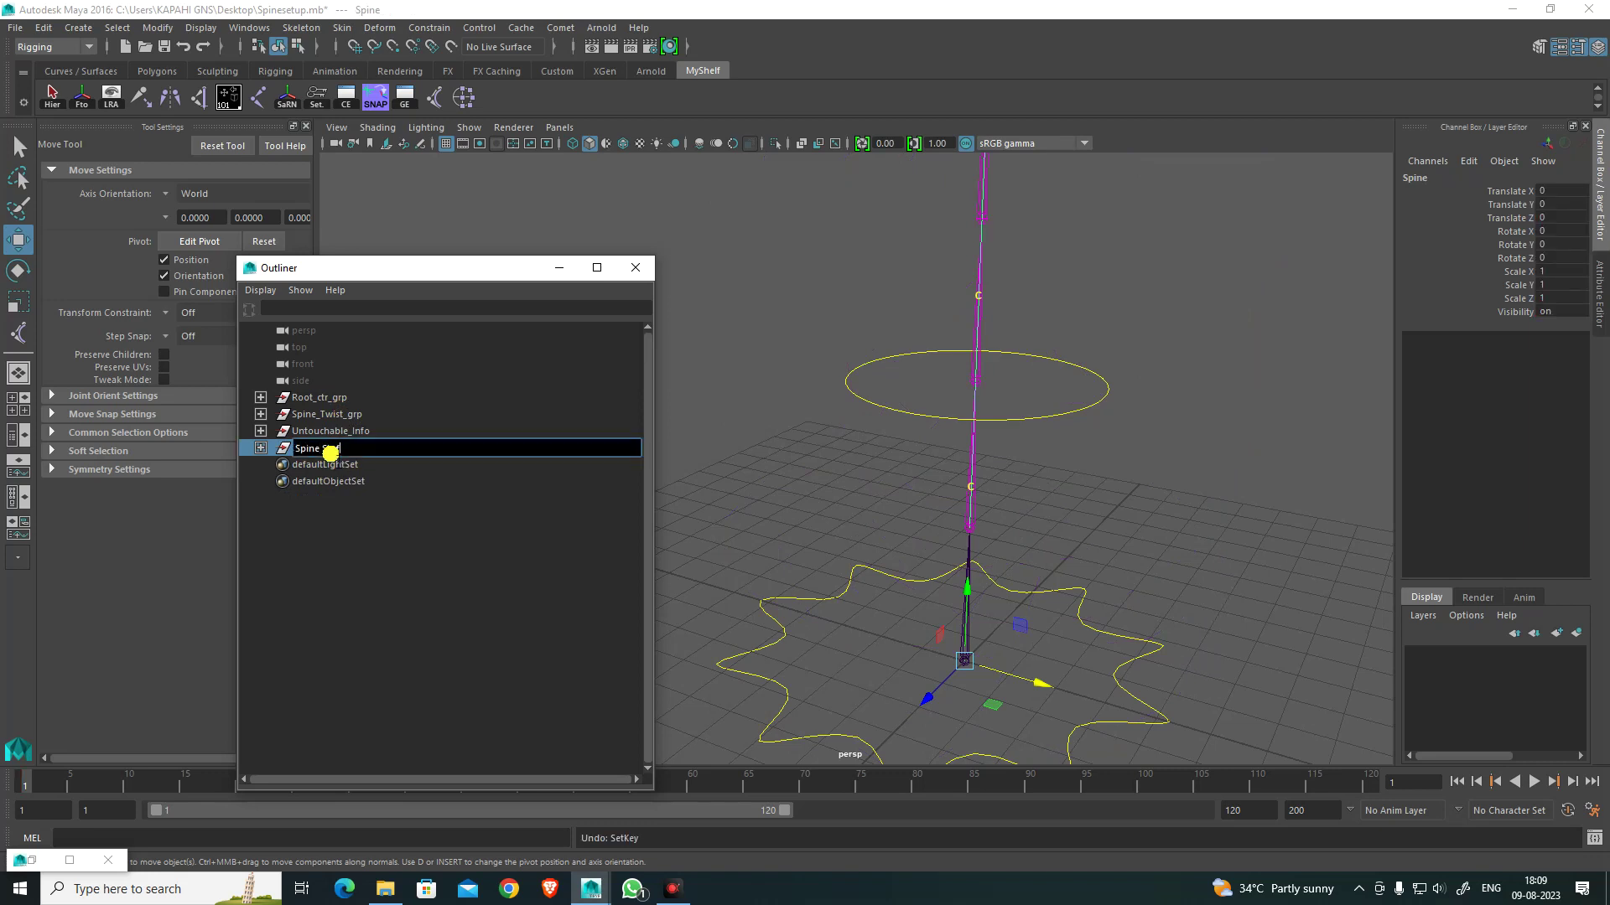
type("Spine_Stuff")
key("Return")
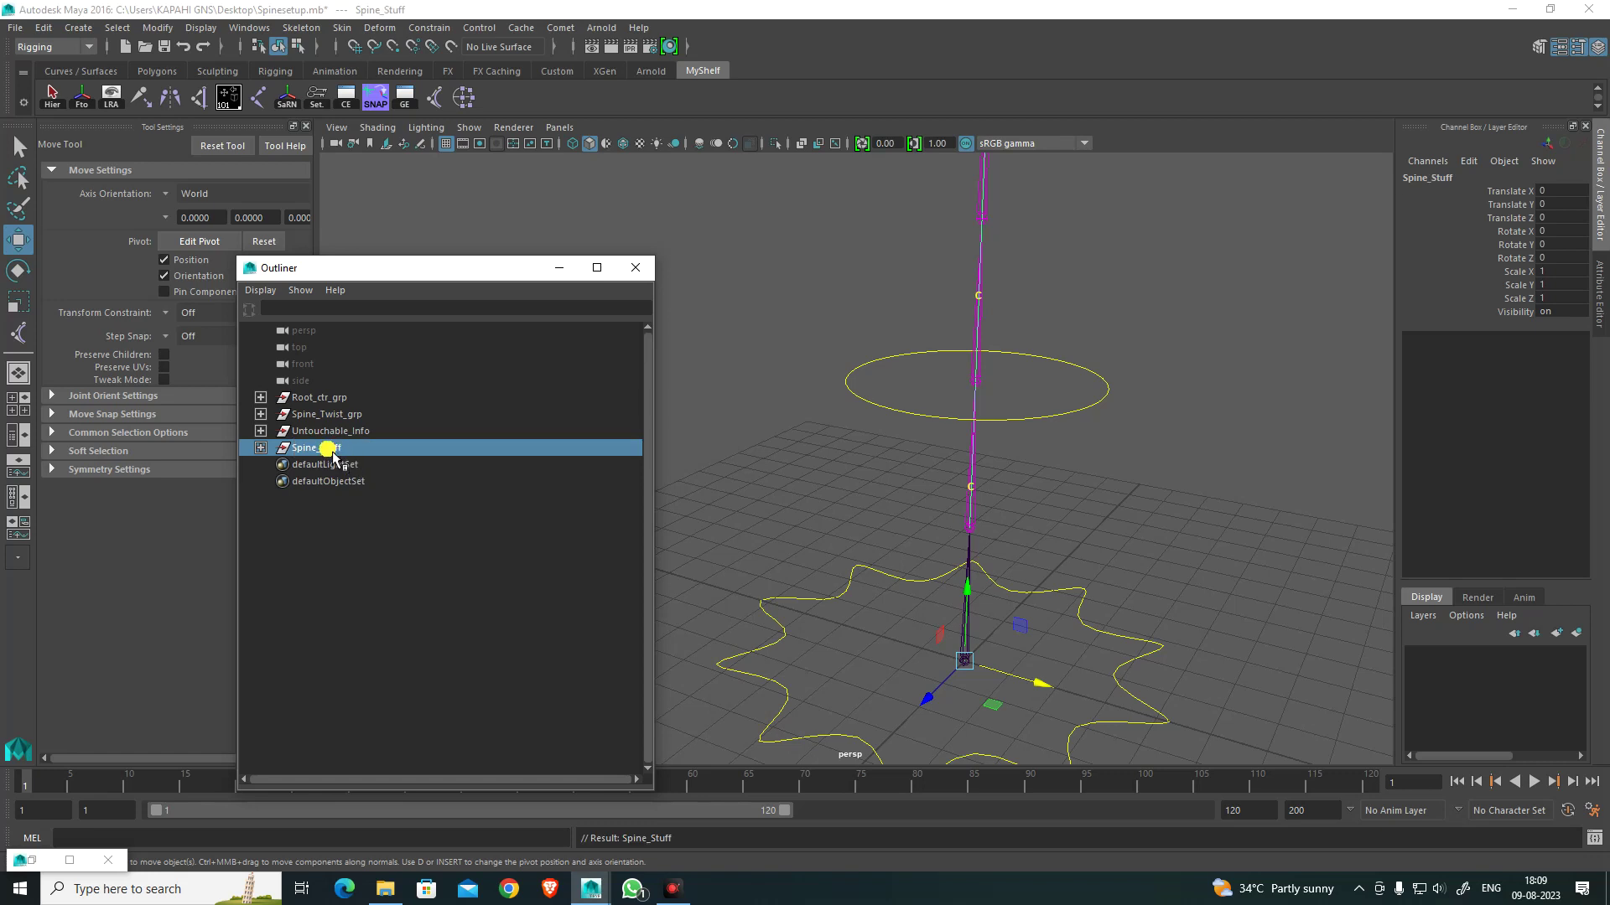
Step: Parent the Spine_Stuff group under Untouchable_Info and check the group's contents
middle_click_drag(333, 453, 348, 436)
middle_click_drag(1037, 529, 1046, 519, "alt")
left_click(891, 489)
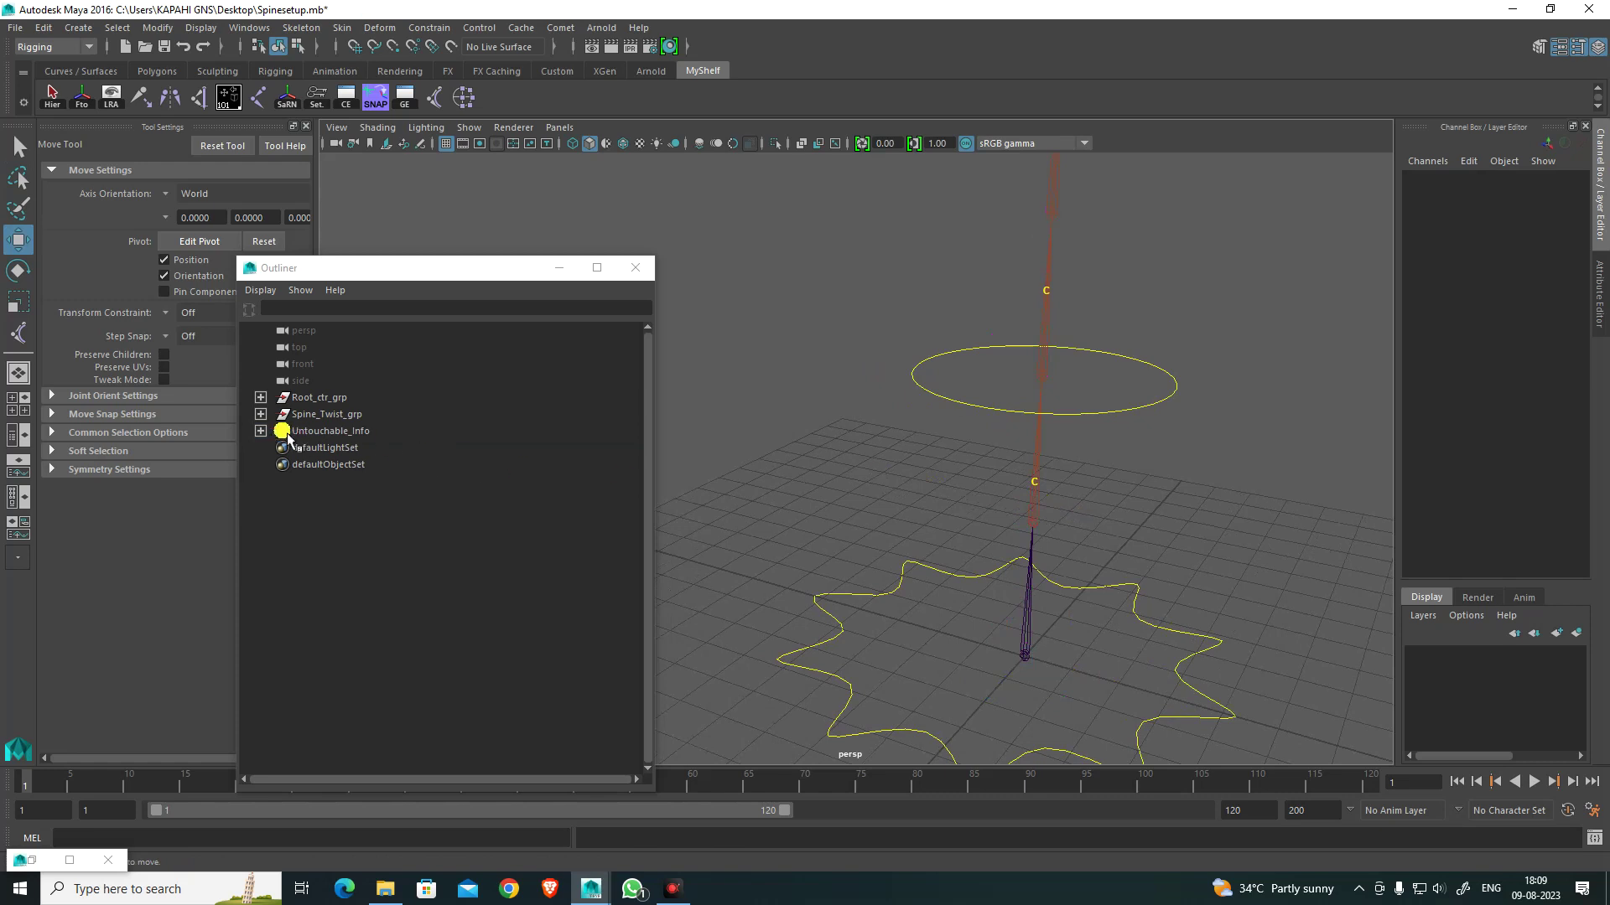
left_click(262, 431, "shift")
left_click(262, 431)
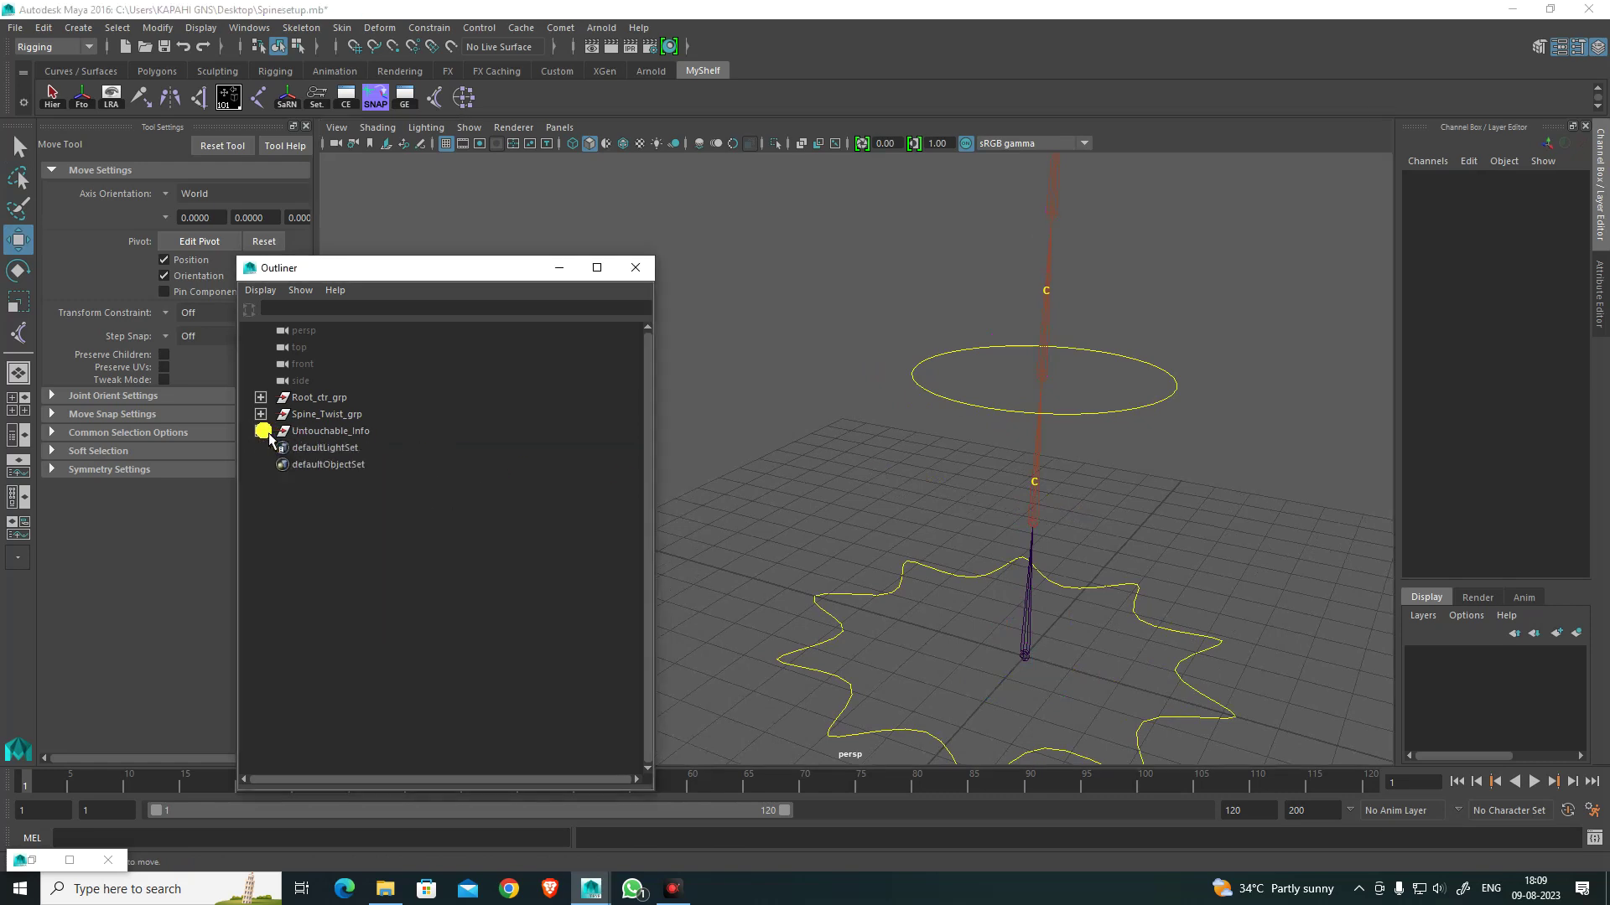
left_click(672, 888)
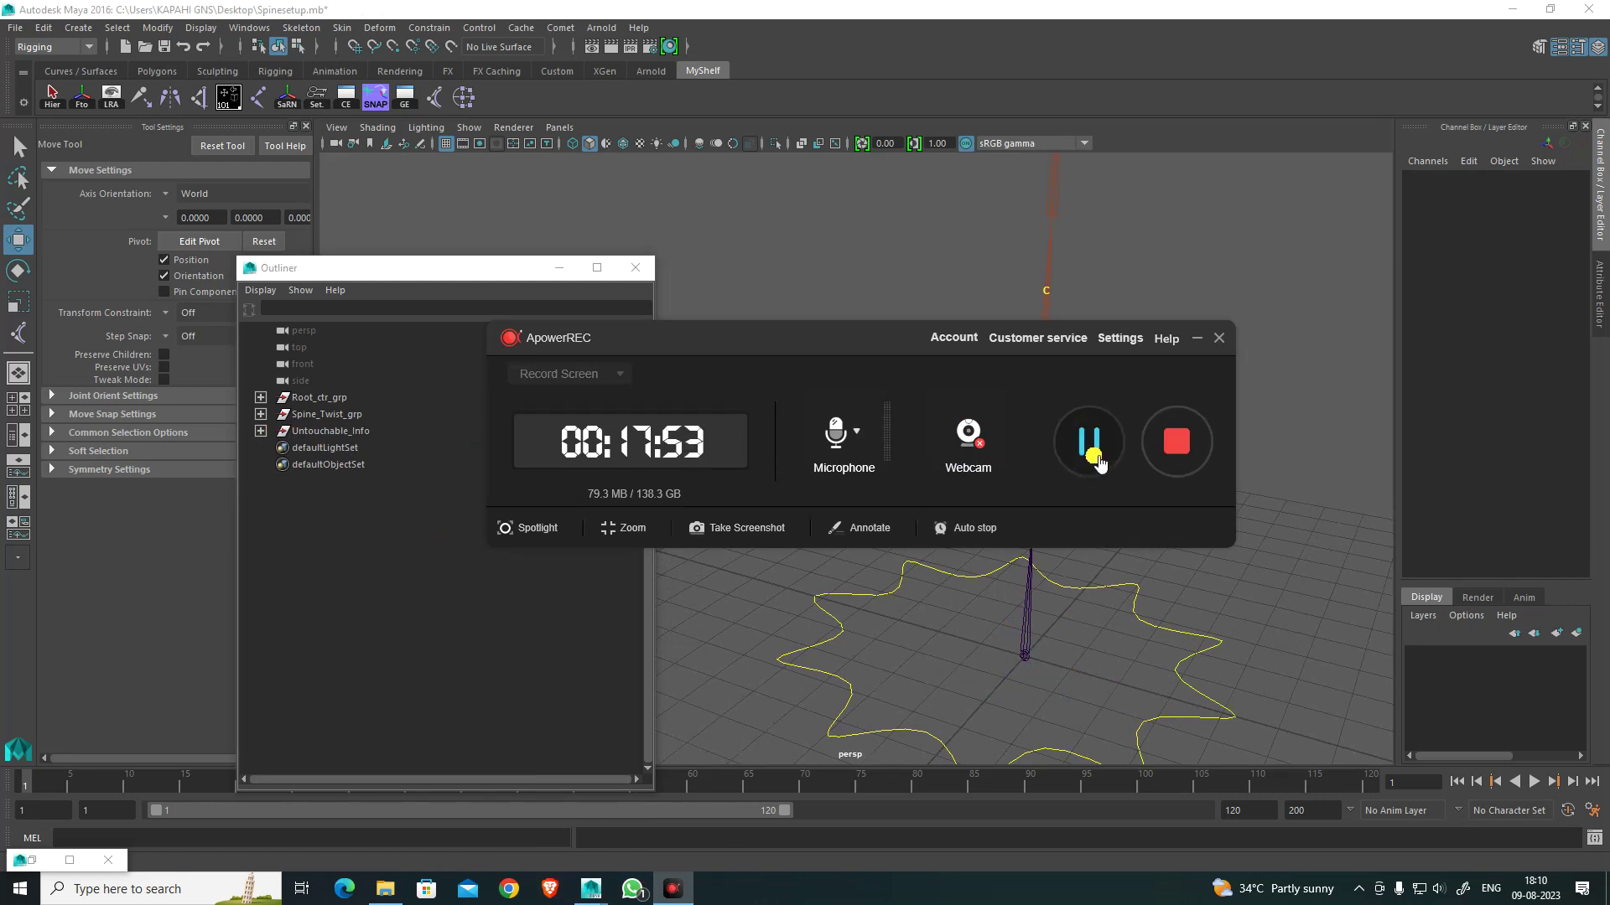
left_click(1196, 339)
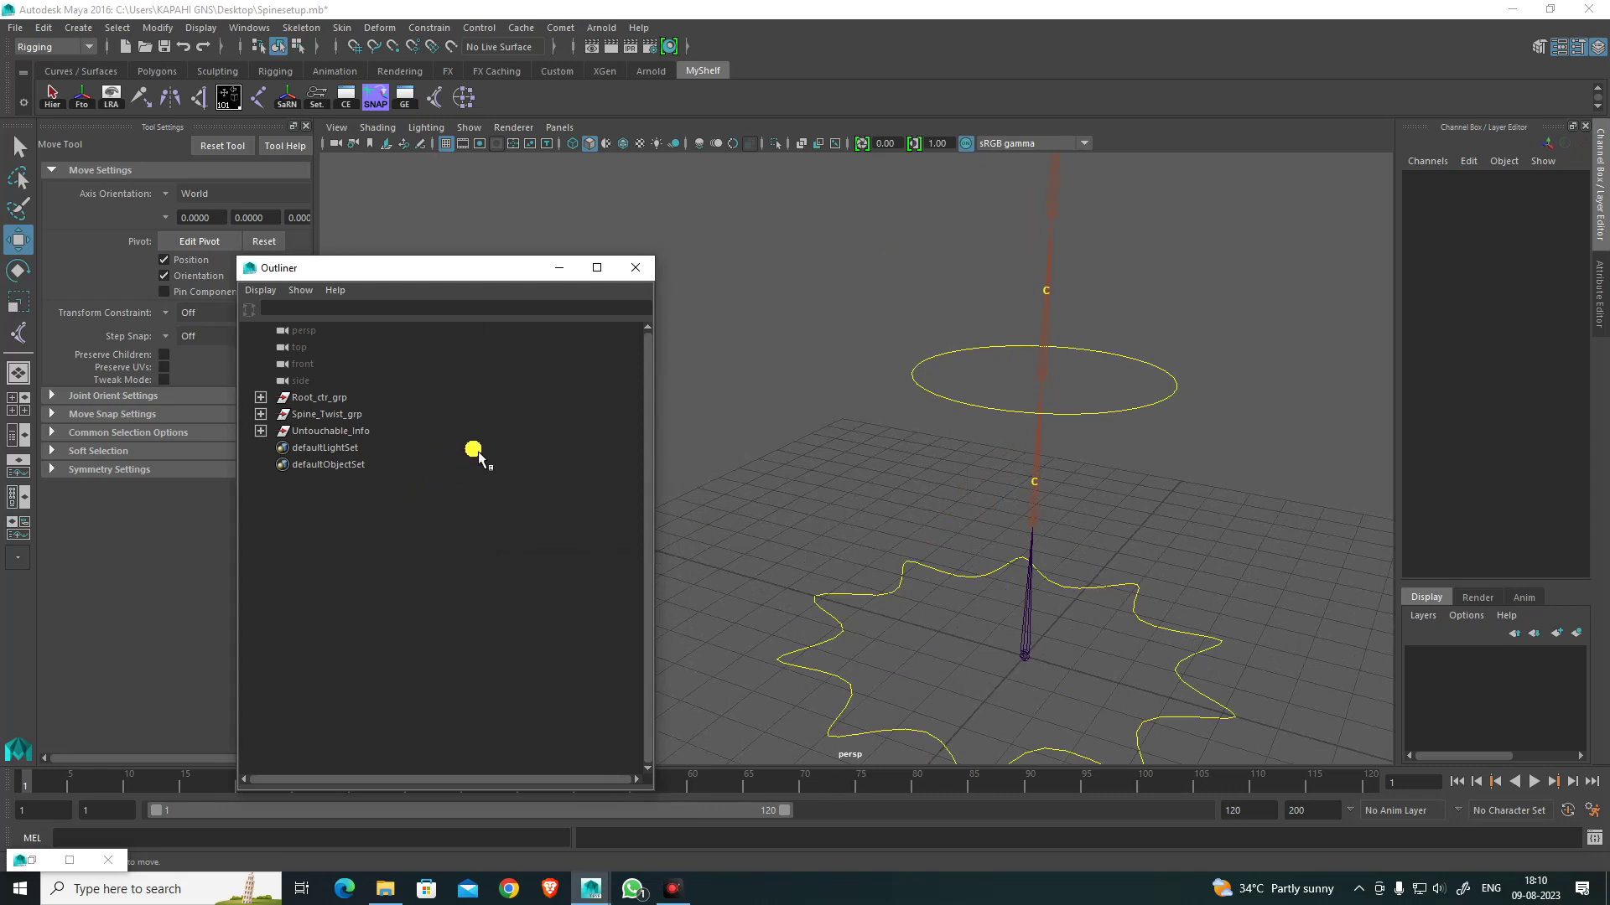
left_click(328, 397)
left_click(731, 484)
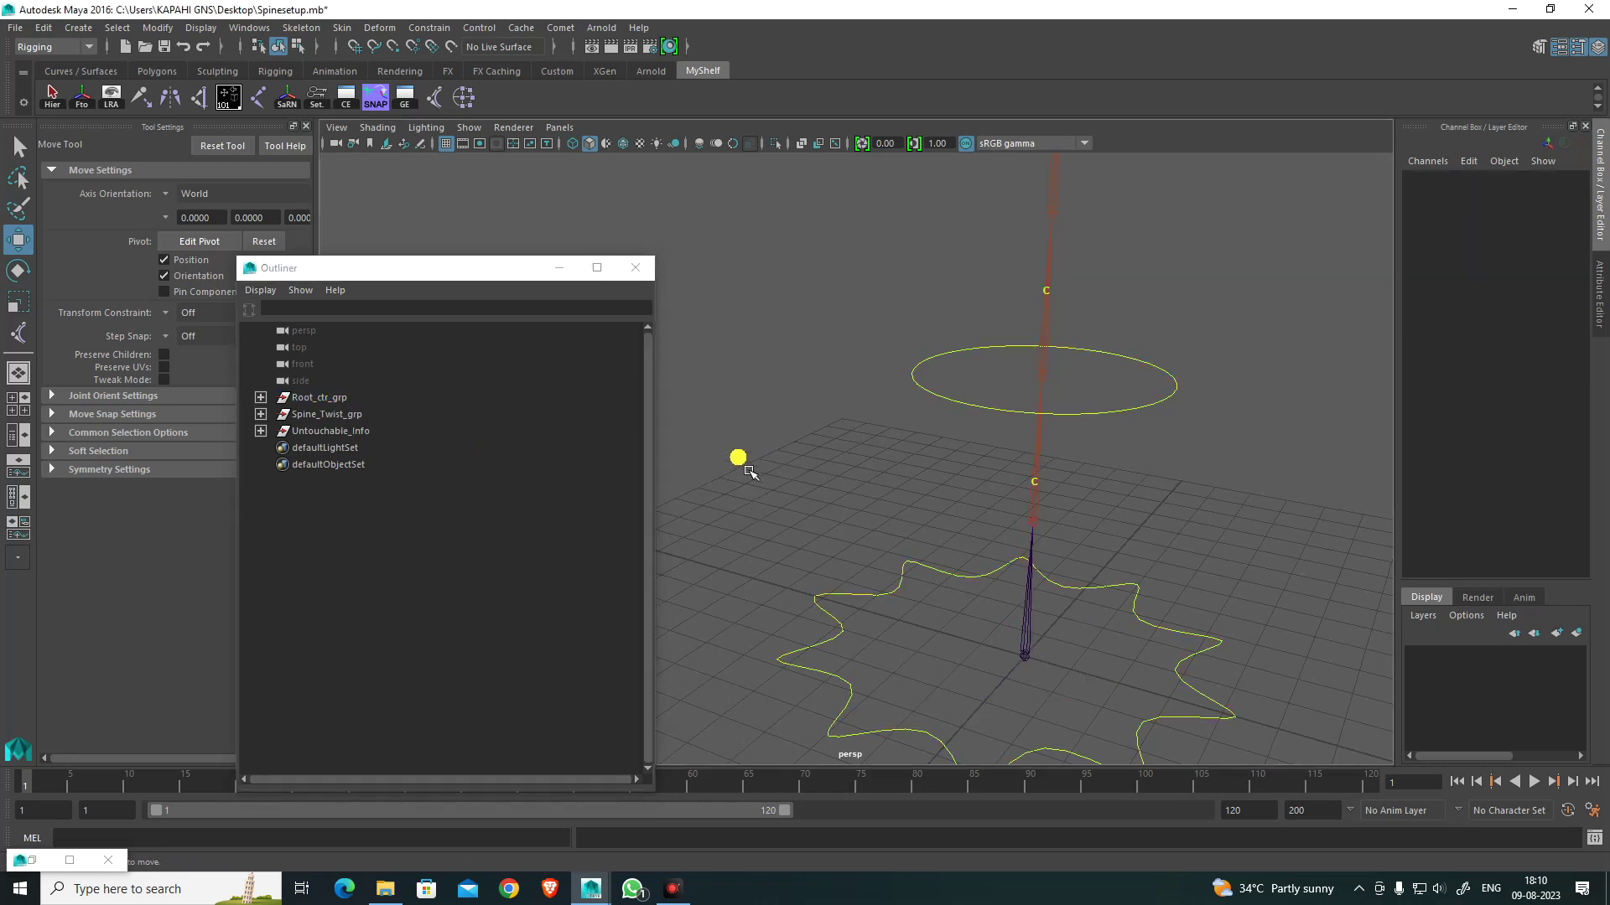
left_click(293, 401)
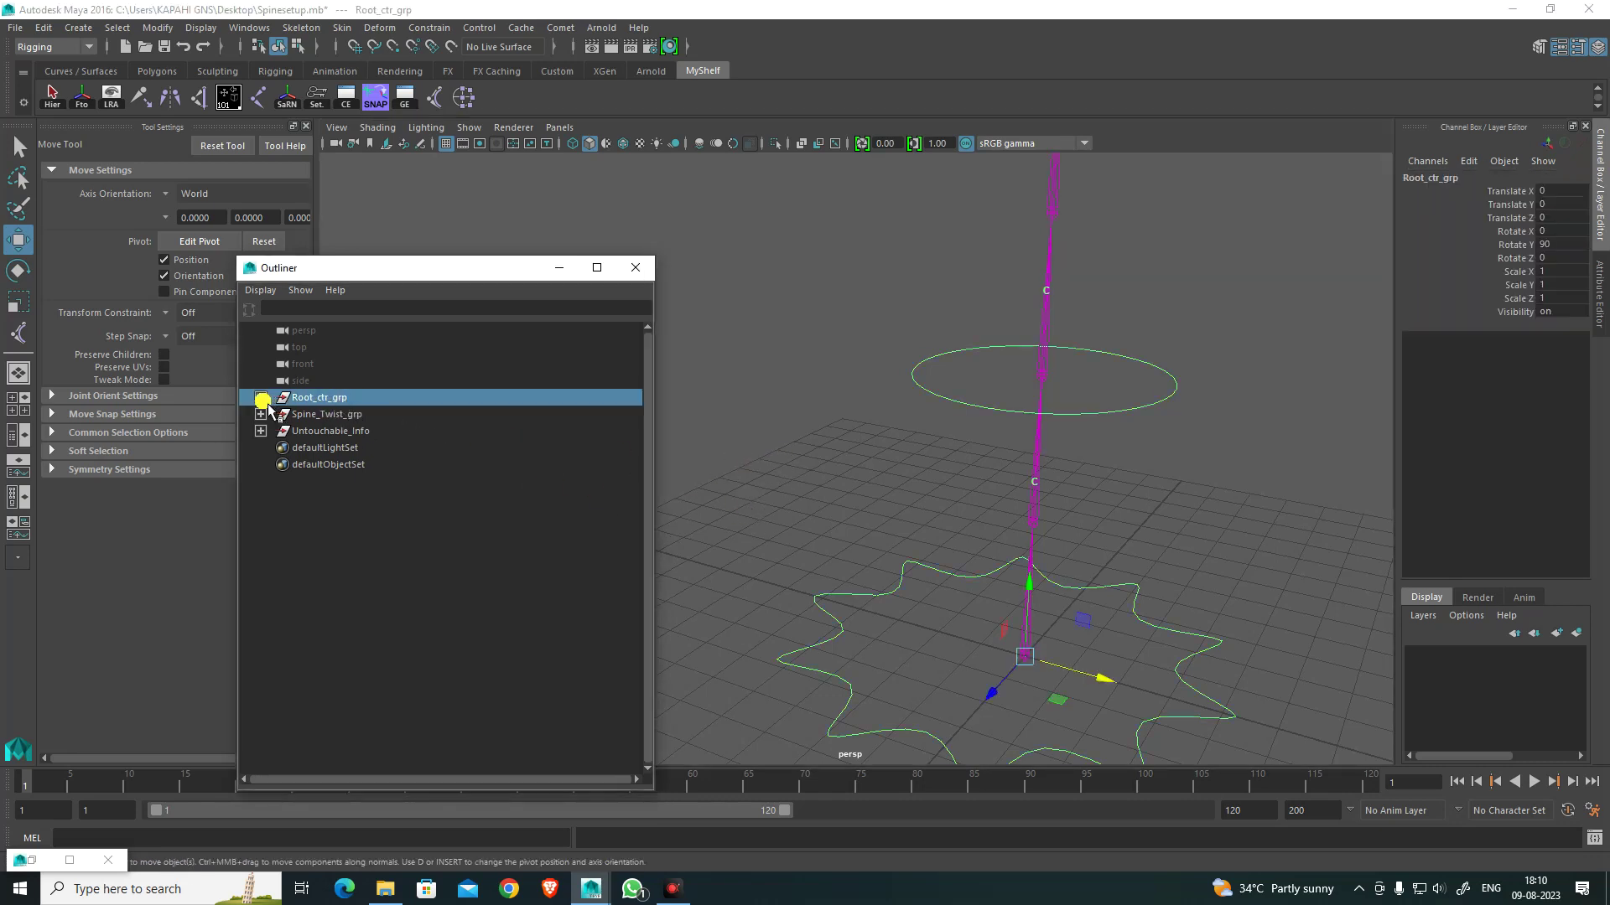
left_click(261, 397)
left_click(261, 397)
left_click(788, 470)
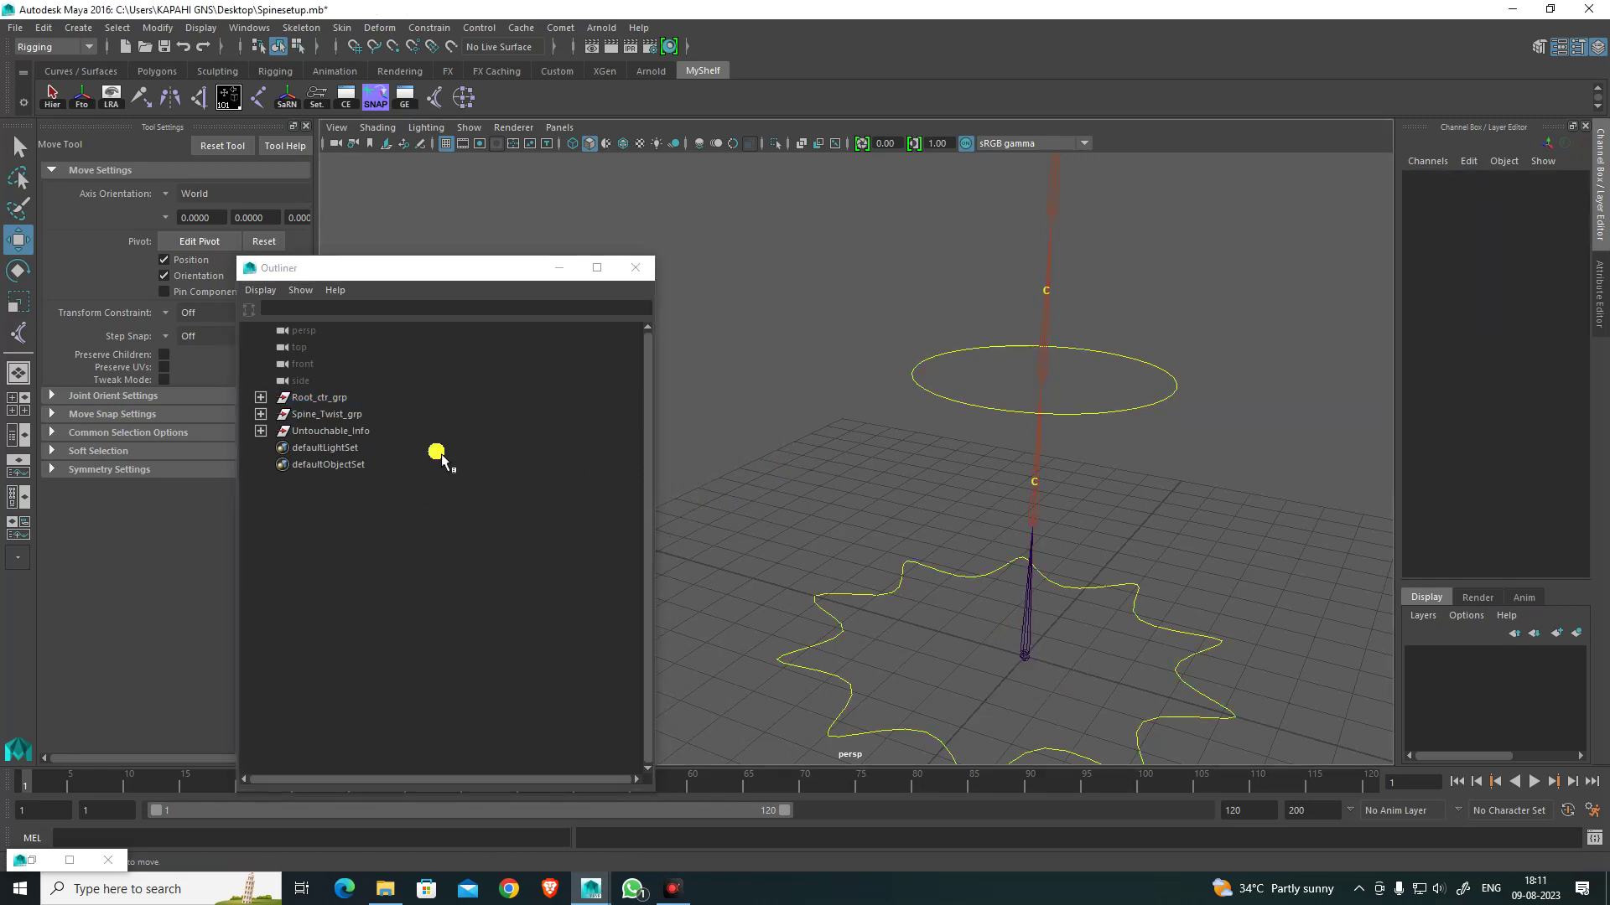
Step: Parent Spine_Twist_grp under Untouchable_Info and check the group's contents
left_click(333, 417)
middle_click_drag(339, 417, 324, 433)
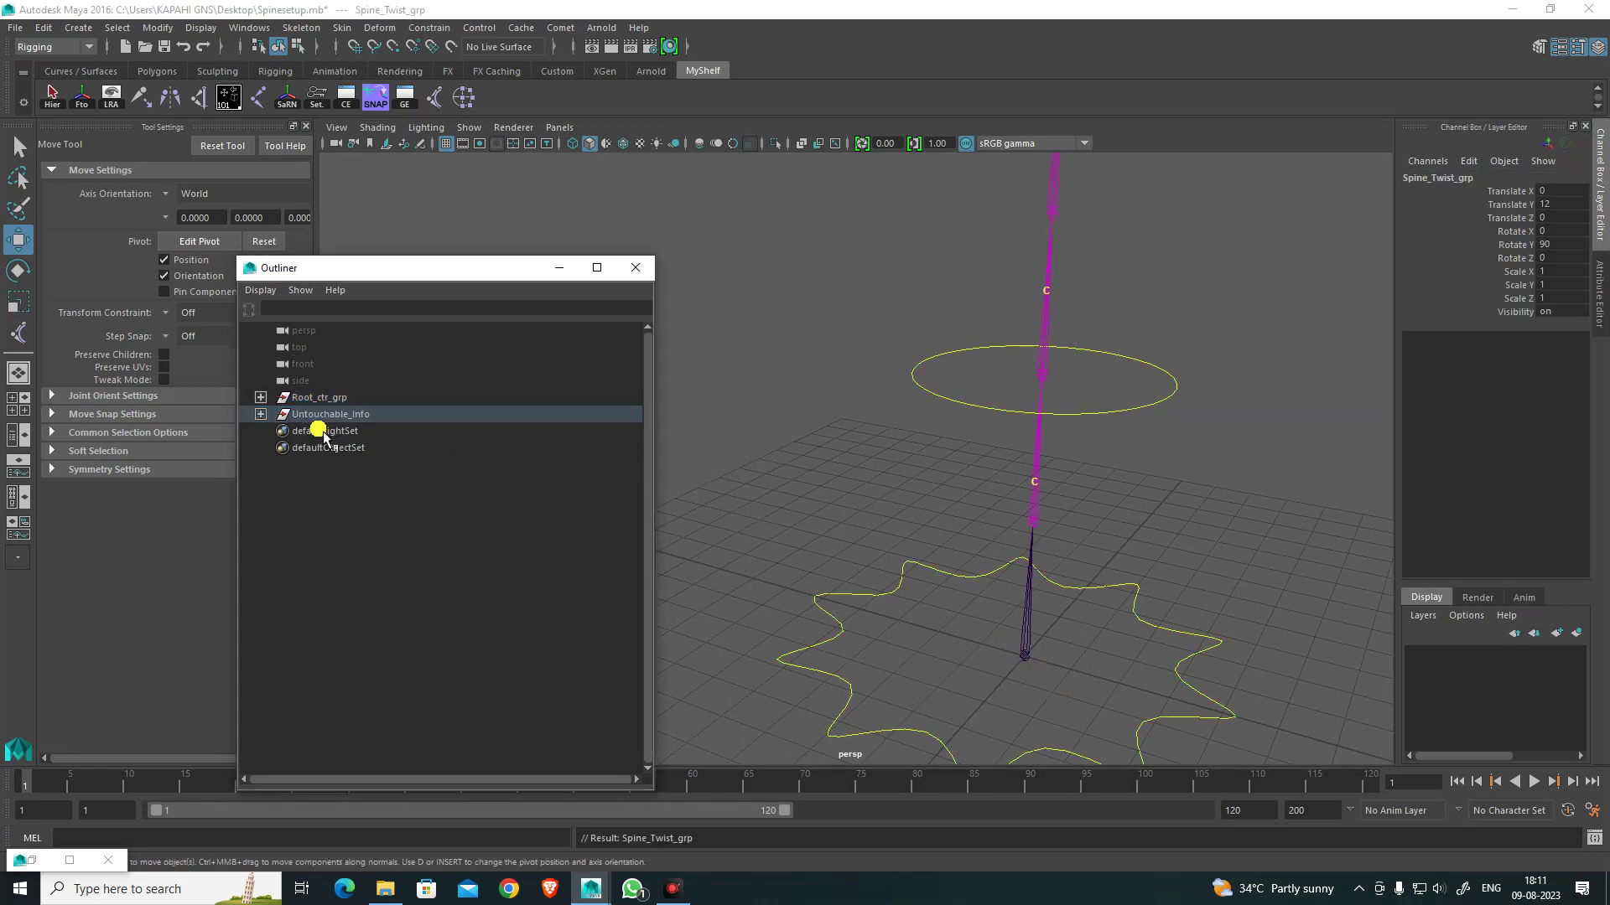
left_click(261, 416)
left_click(261, 416)
middle_click_drag(1012, 472, 954, 612, "alt")
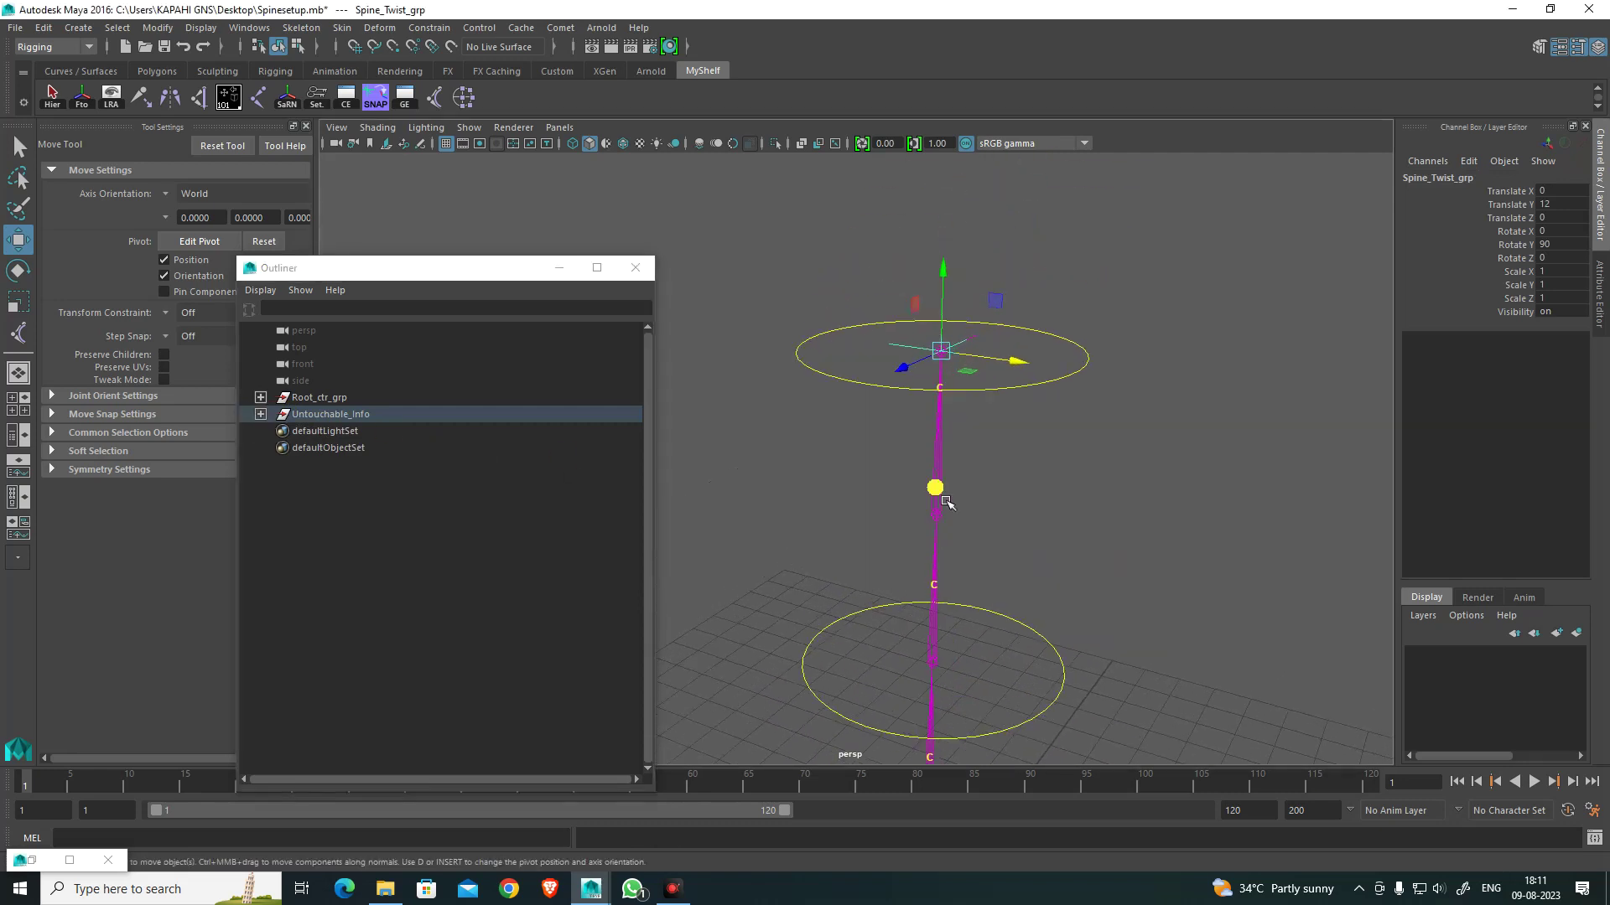
Step: Check the Spine_Twist locator at the top of the spine and unparent Spine_Twist_grp from Untouchable_Info
scroll(946, 500, "up", 2)
left_click(1186, 277)
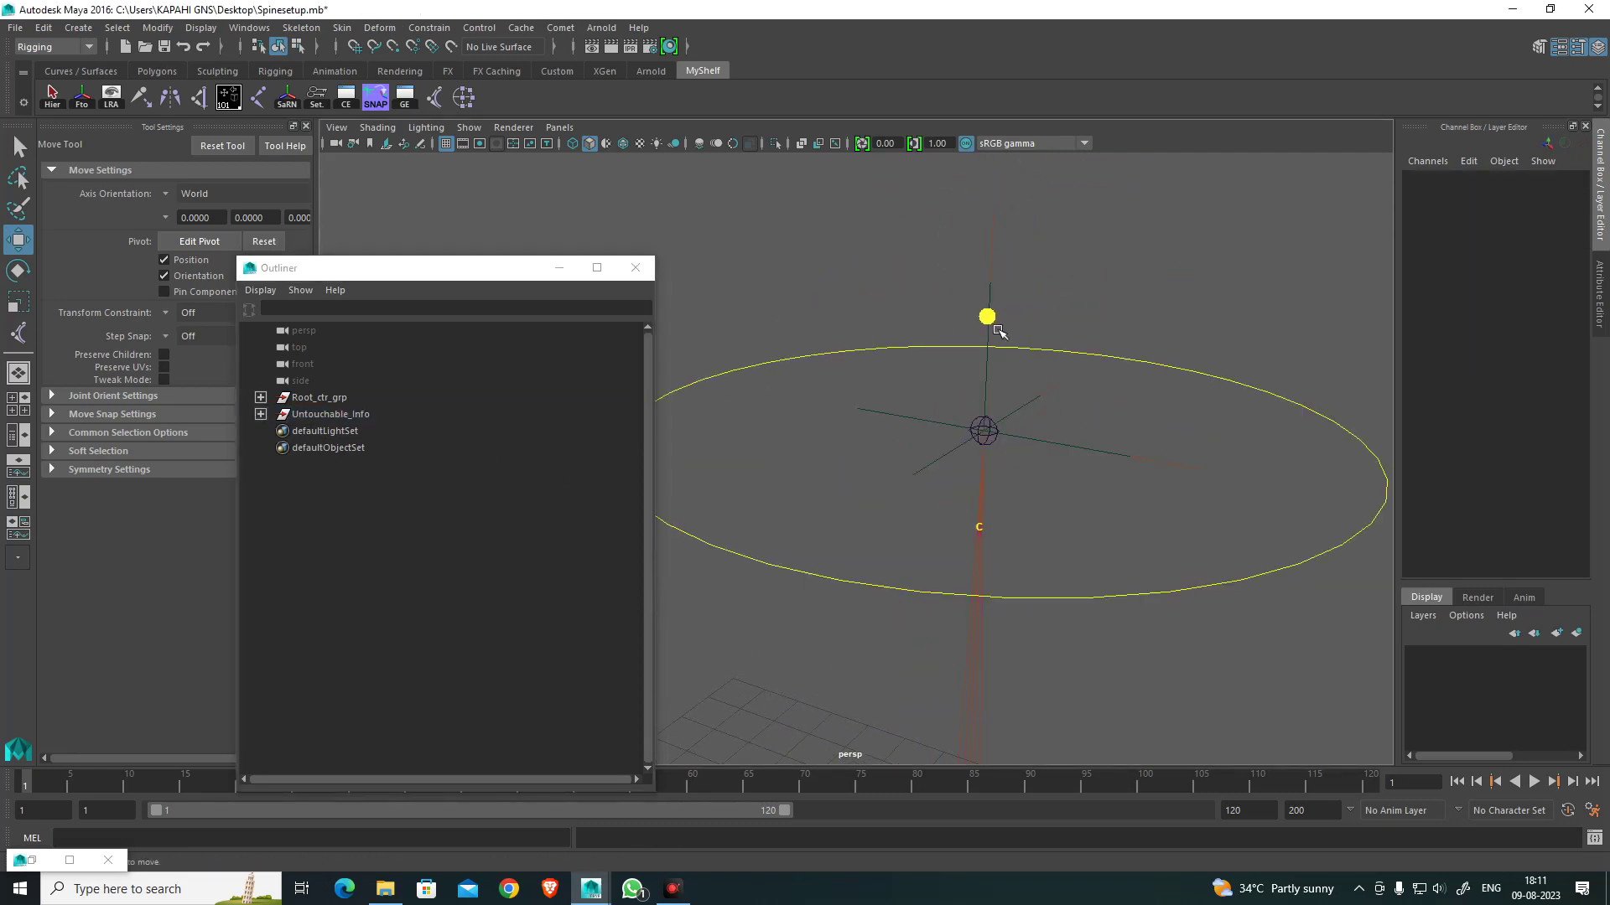
left_click(1000, 329)
left_click(1033, 340)
left_click(882, 417)
key("f")
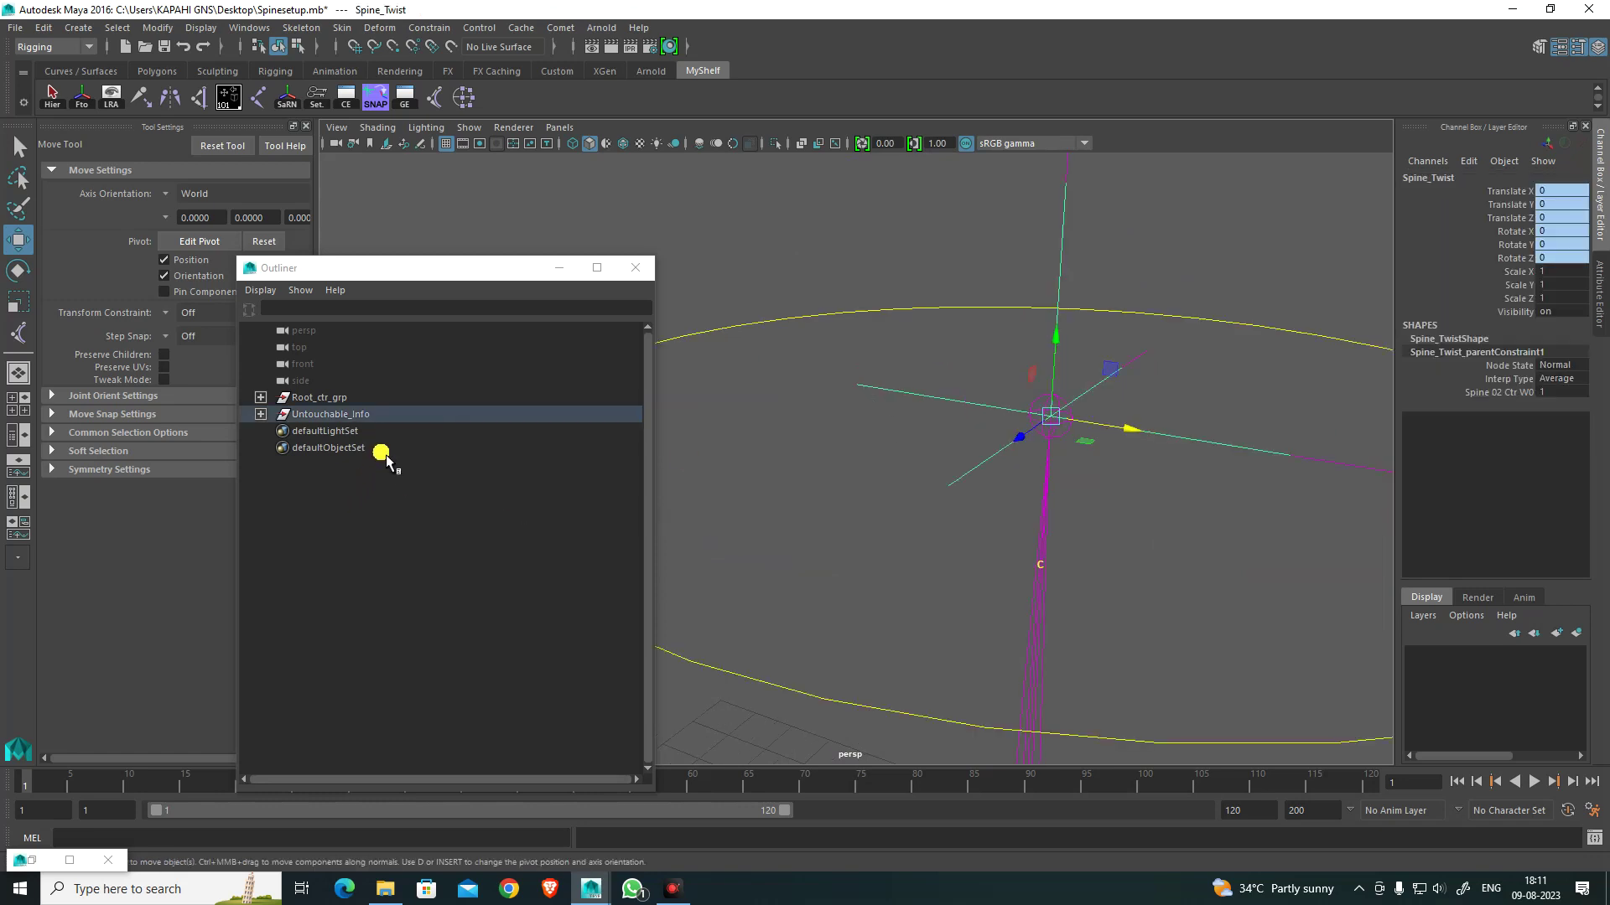
left_click(277, 464)
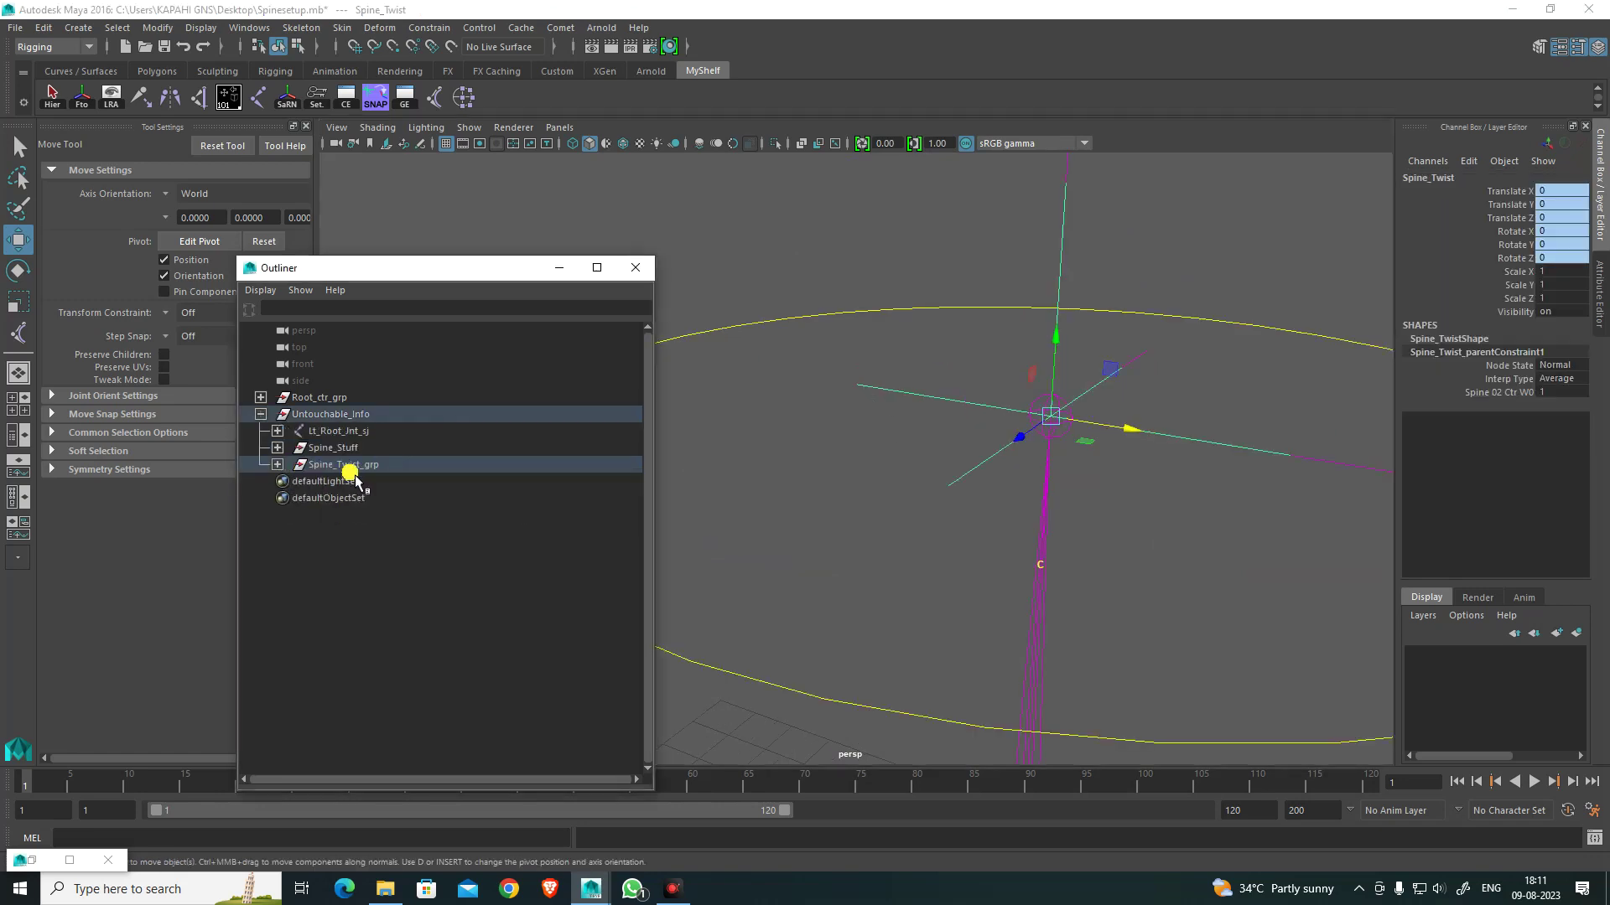
left_click(351, 466)
key("shift+p")
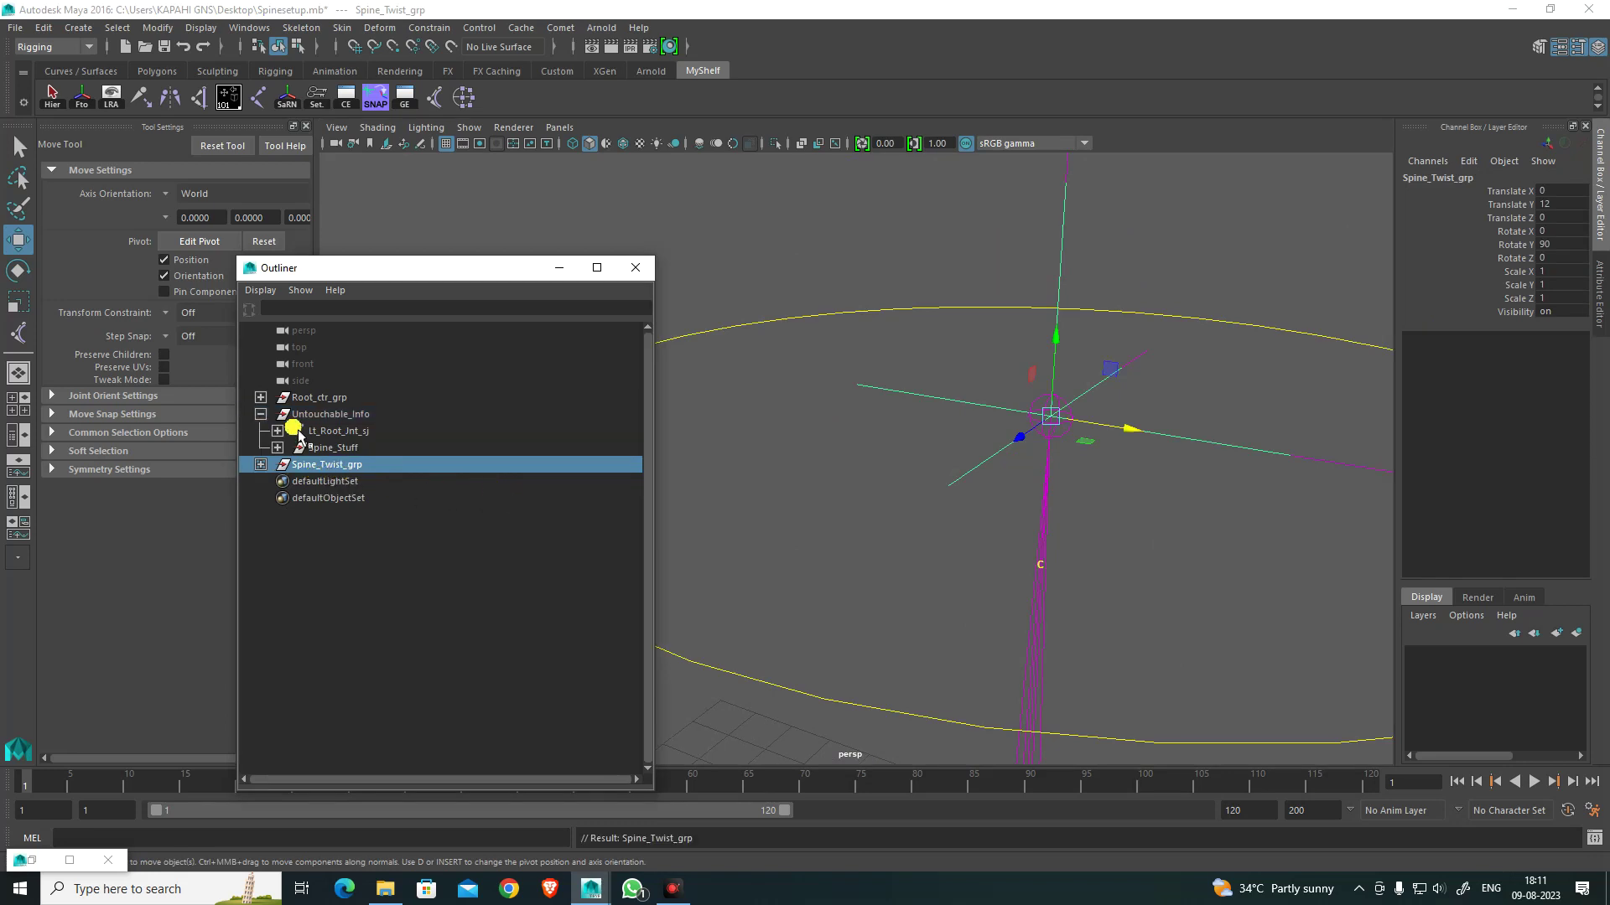
Step: Parent Spine_Twist_grp under the star-shaped root control at the base of the spine and clear the selection
scroll(1074, 665, "down", 6)
left_click_drag(1074, 672, 1082, 311, "alt")
middle_click_drag(988, 538, 1020, 343, "alt")
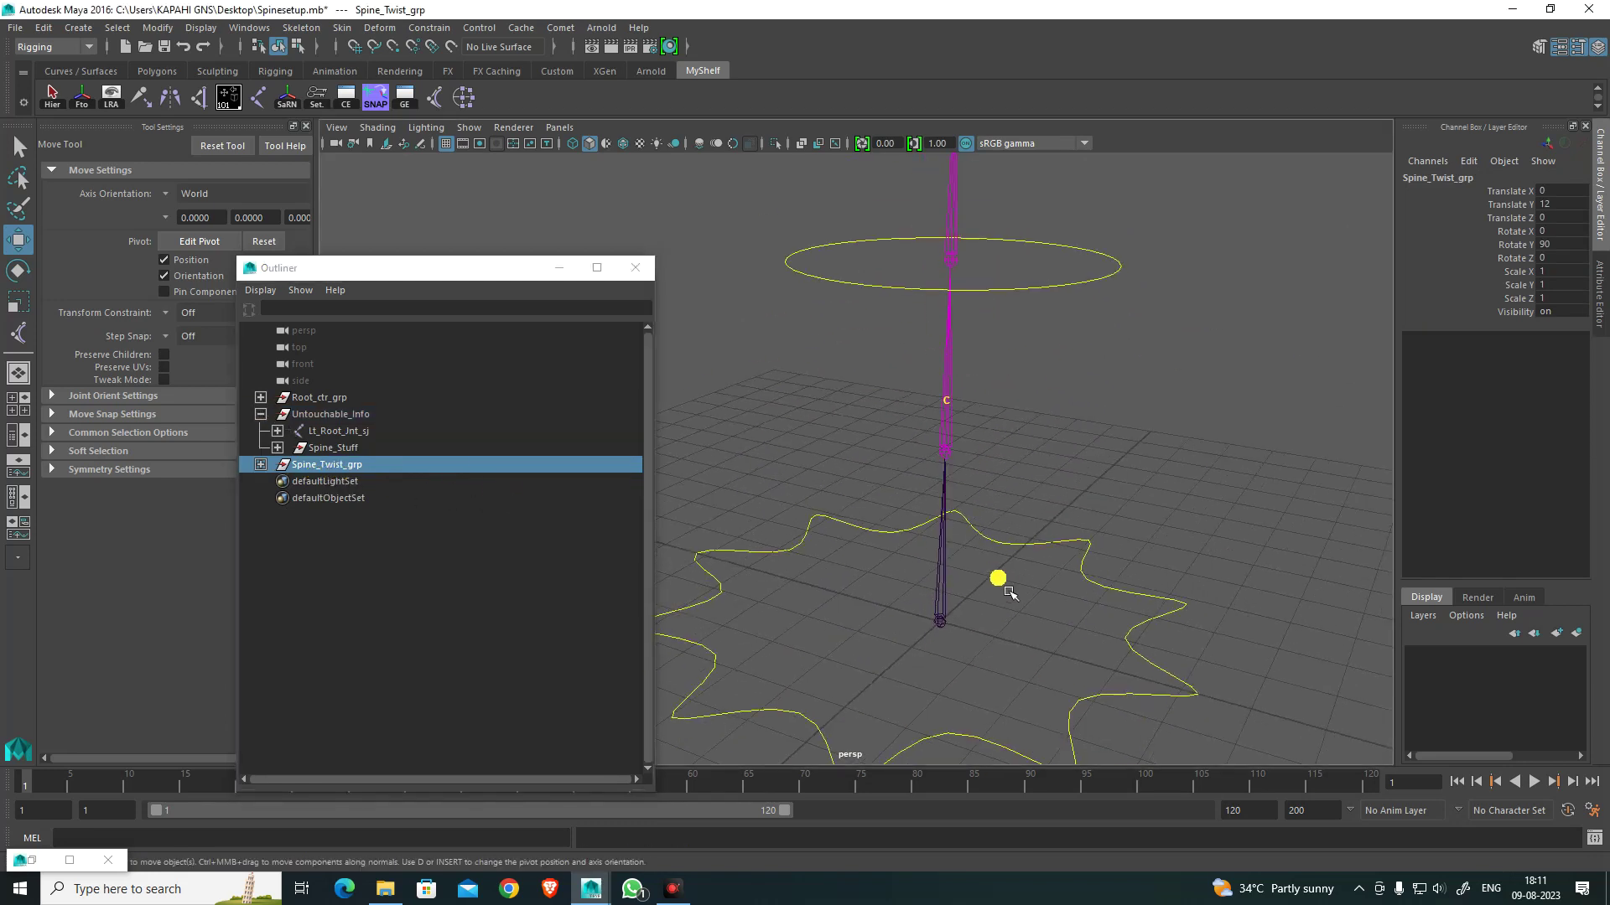
left_click_drag(1011, 592, 1058, 629, "alt")
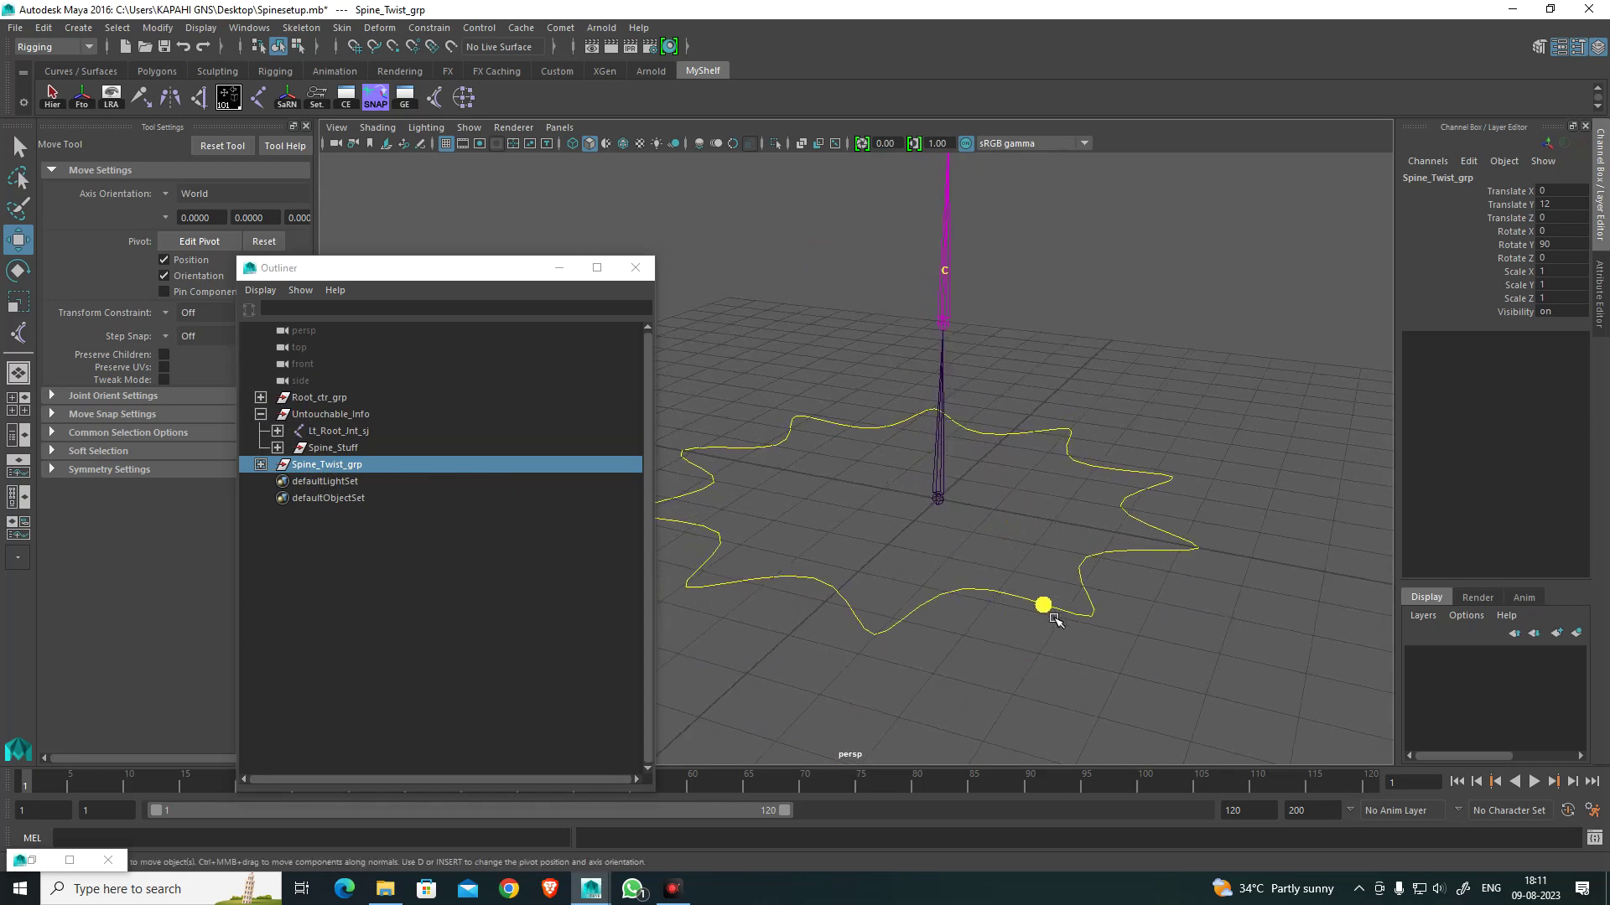
left_click(1043, 604)
key("p")
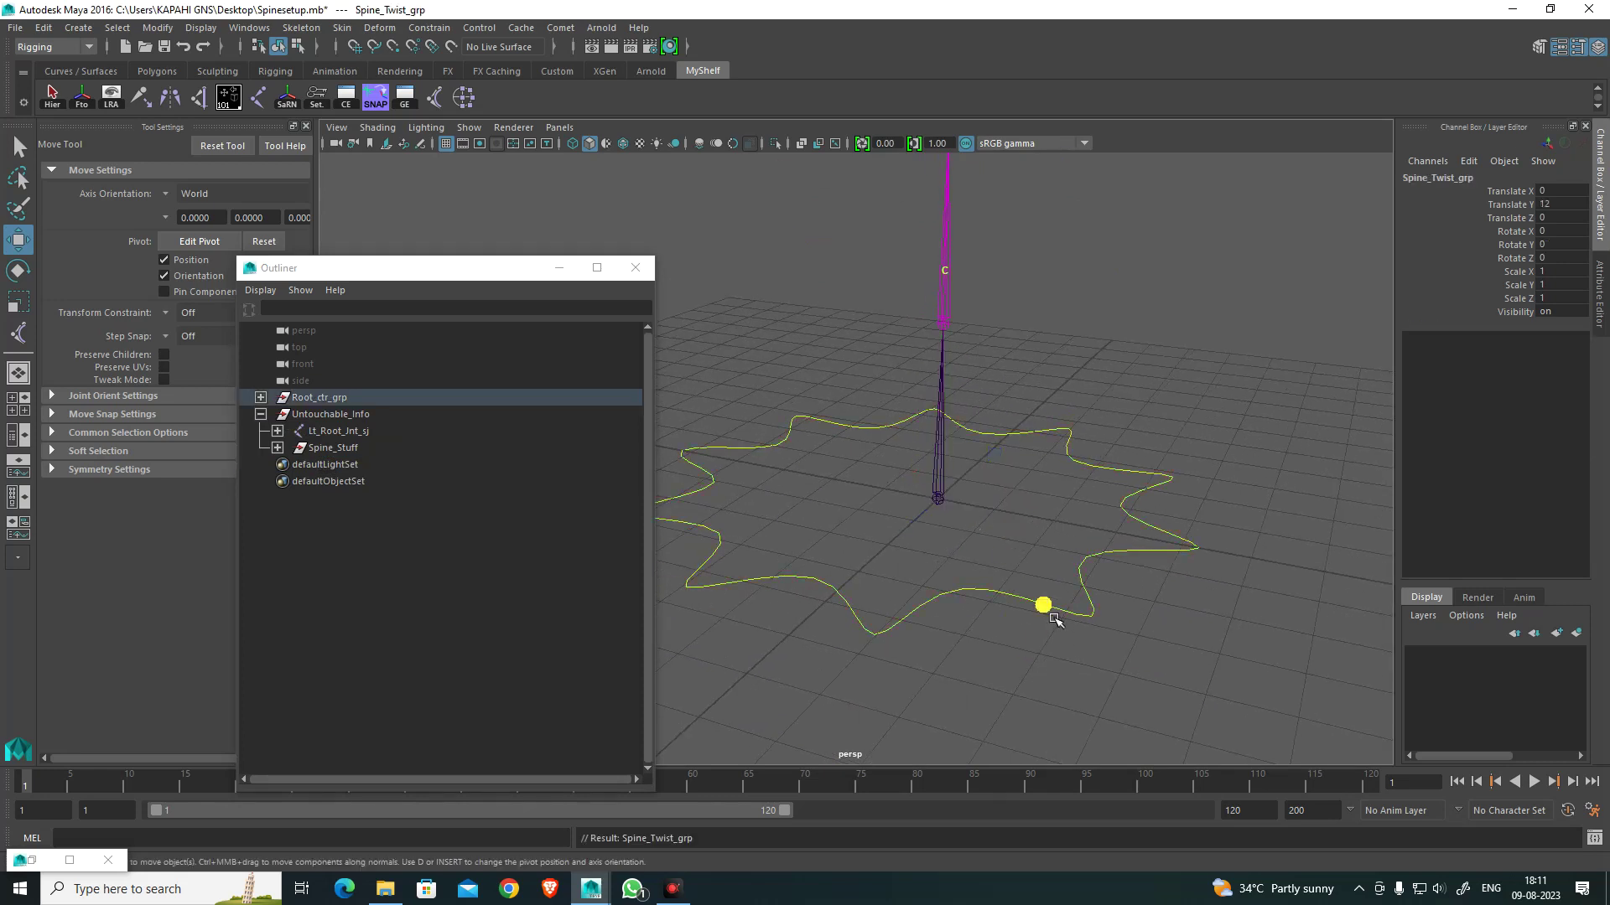
left_click_drag(1042, 600, 1101, 554, "alt")
left_click(1101, 554)
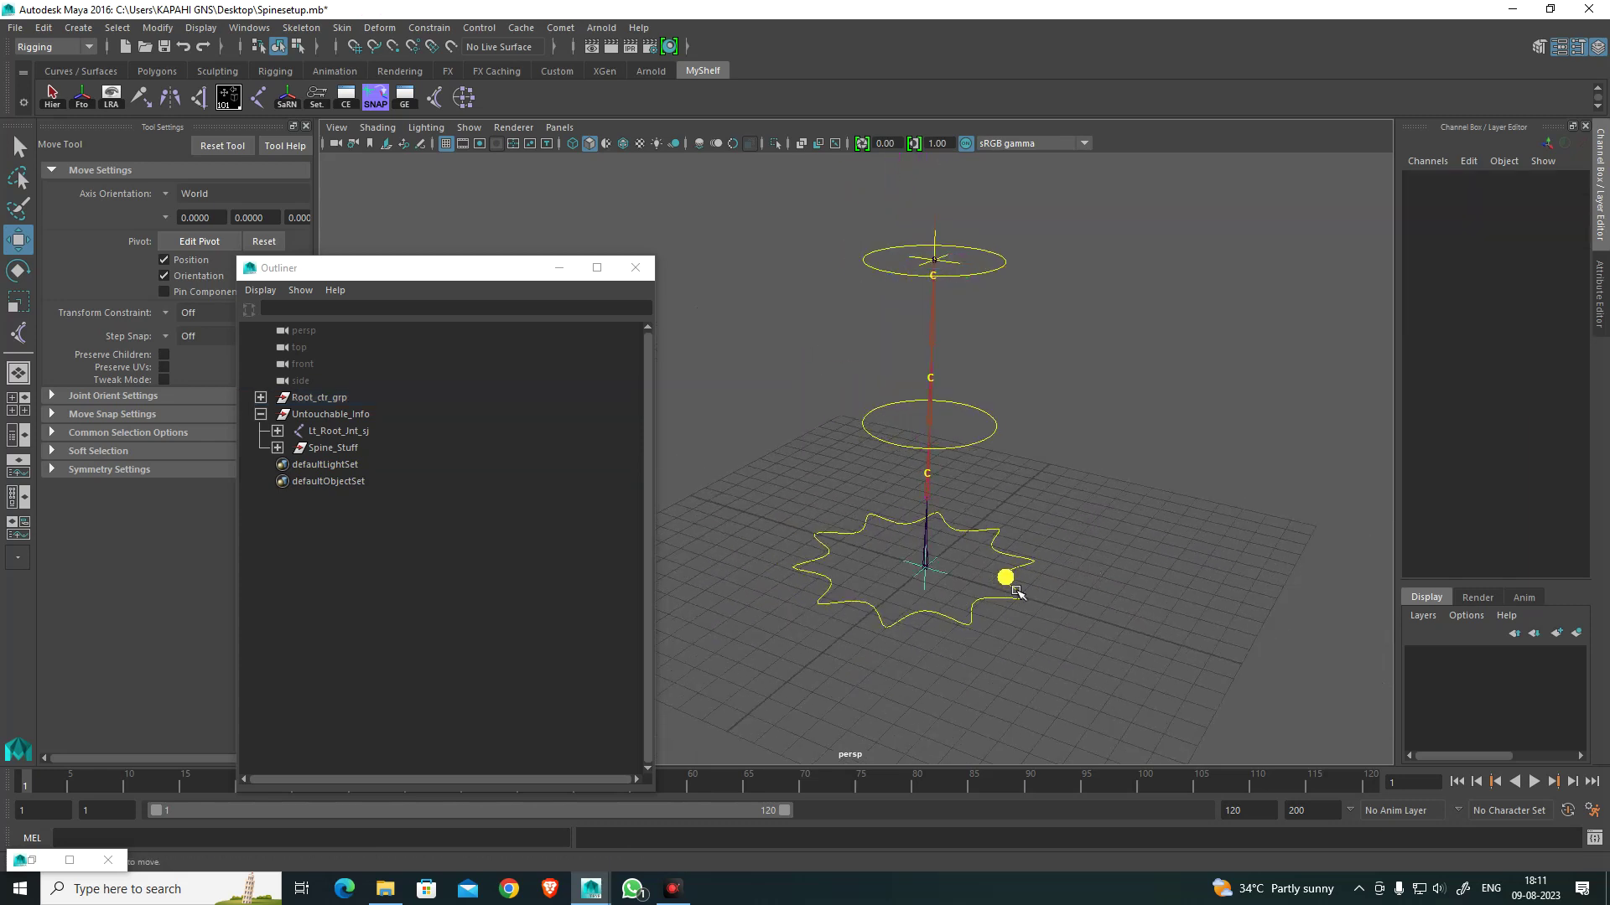
Step: Test-rotate the Spine_01_ctr control about 39 degrees around its Z axis and undo the rotation
left_click_drag(1016, 592, 1053, 535, "alt")
left_click_drag(1057, 594, 920, 495, "alt")
left_click(1024, 543)
key("e")
mouse_move(948, 575)
left_mouse_down("alt")
mouse_move(1004, 608)
mouse_move(951, 597)
left_mouse_up("alt")
key("ctrl+z")
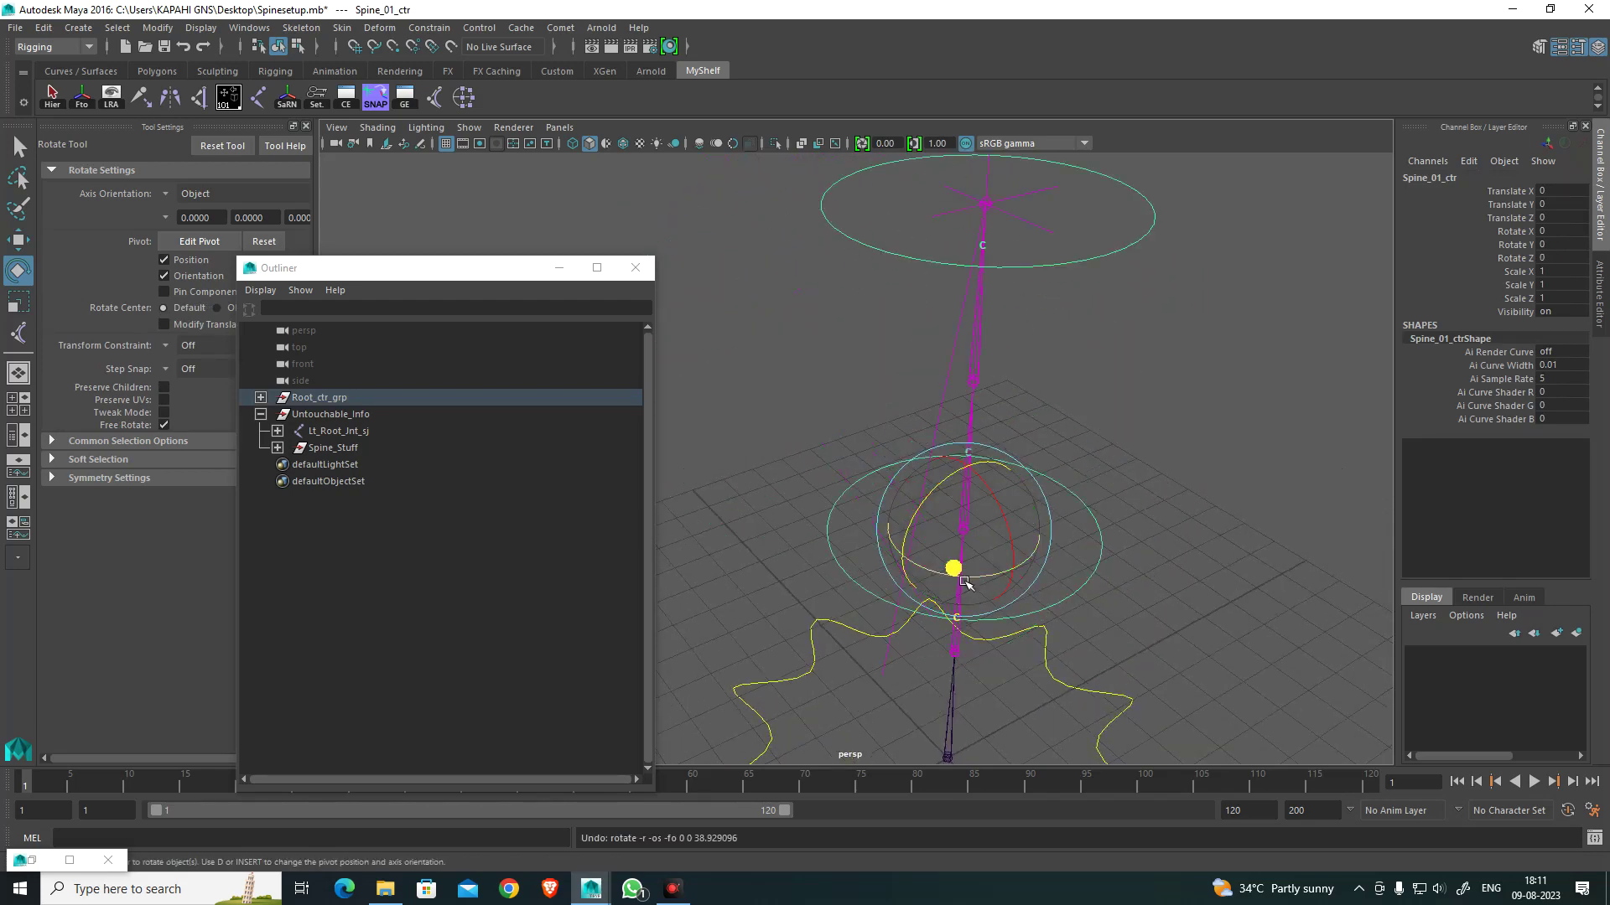
Step: Test-rotate the Spine_02_ctr control, undo the rotation, and return to the Move tool with nothing selected
middle_click_drag(1100, 302, 1057, 469, "alt")
left_click(1070, 494)
left_click(1060, 467)
scroll(1062, 481, "up", 5)
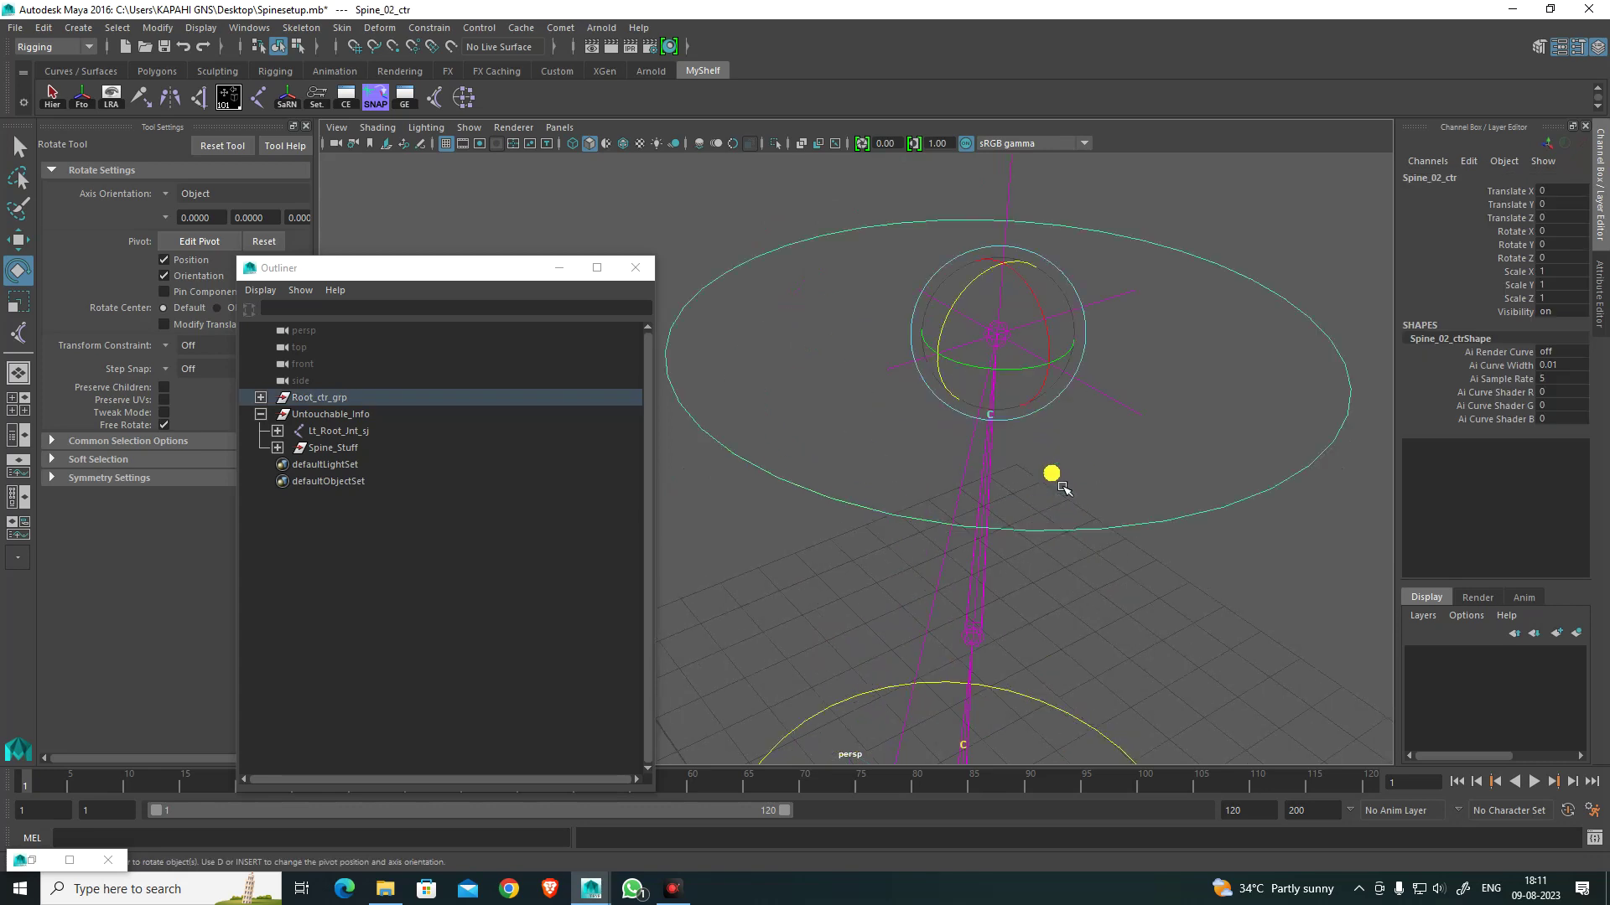
mouse_move(1006, 398)
left_mouse_down()
mouse_move(982, 384)
mouse_move(1015, 383)
mouse_move(992, 386)
left_mouse_up()
key("ctrl+z")
scroll(1048, 545, "down", 4)
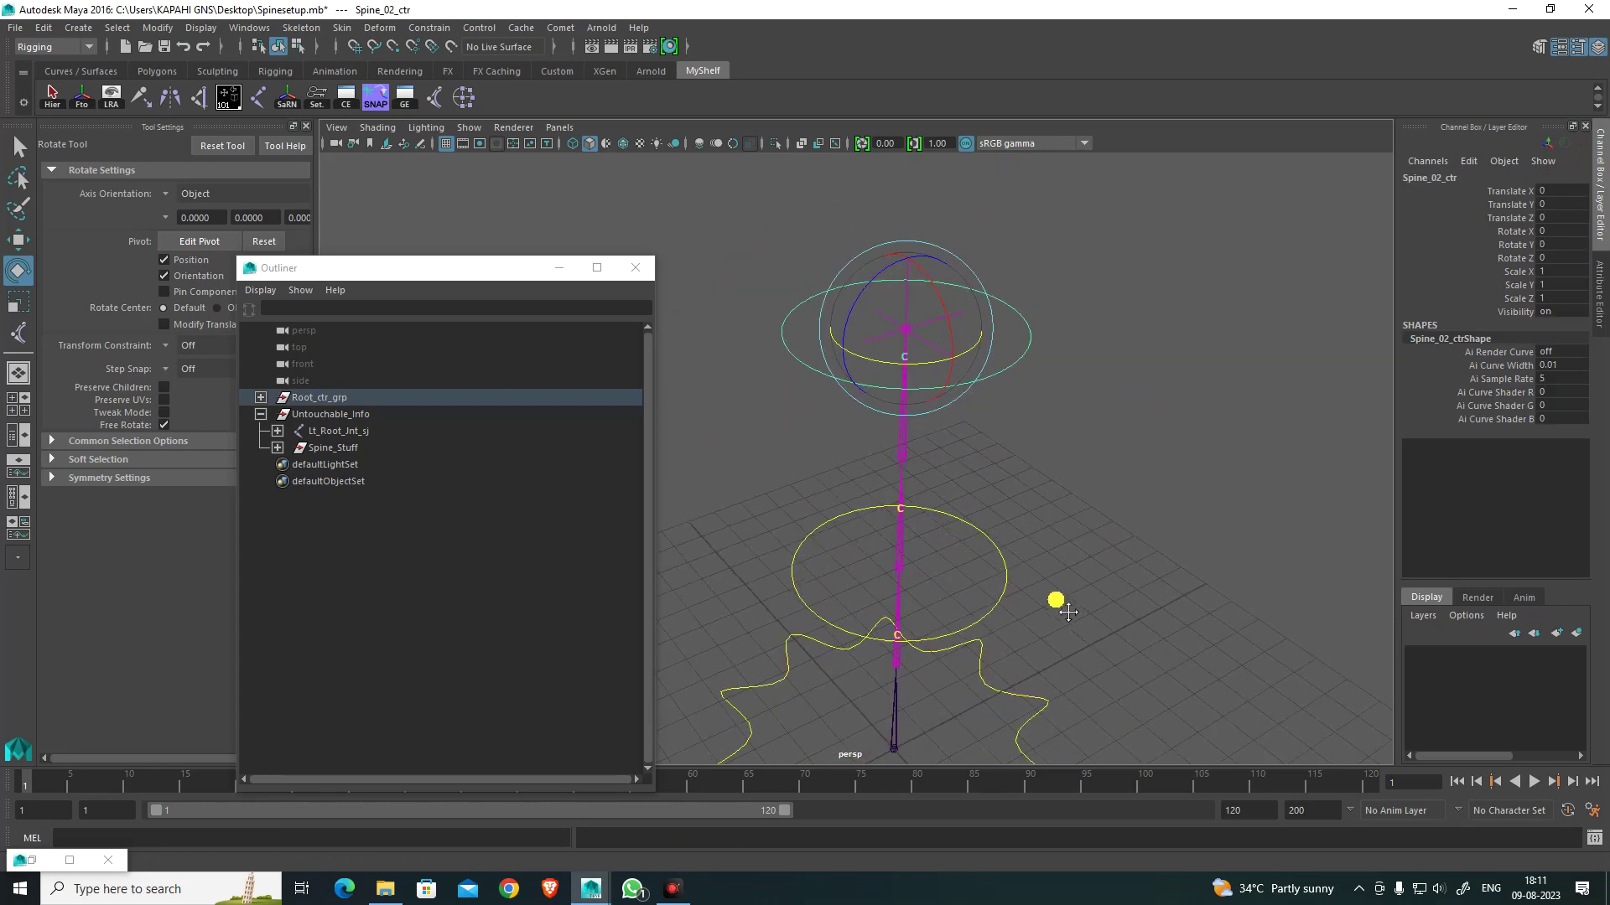
key("w")
left_click(1055, 607)
Step: Examine the channel values of the joints Spine_Jnt_03_sj, Spine_Jnt_02_sj and Spine_Jnt_01_sj in turn
left_click_drag(991, 573, 979, 543, "alt")
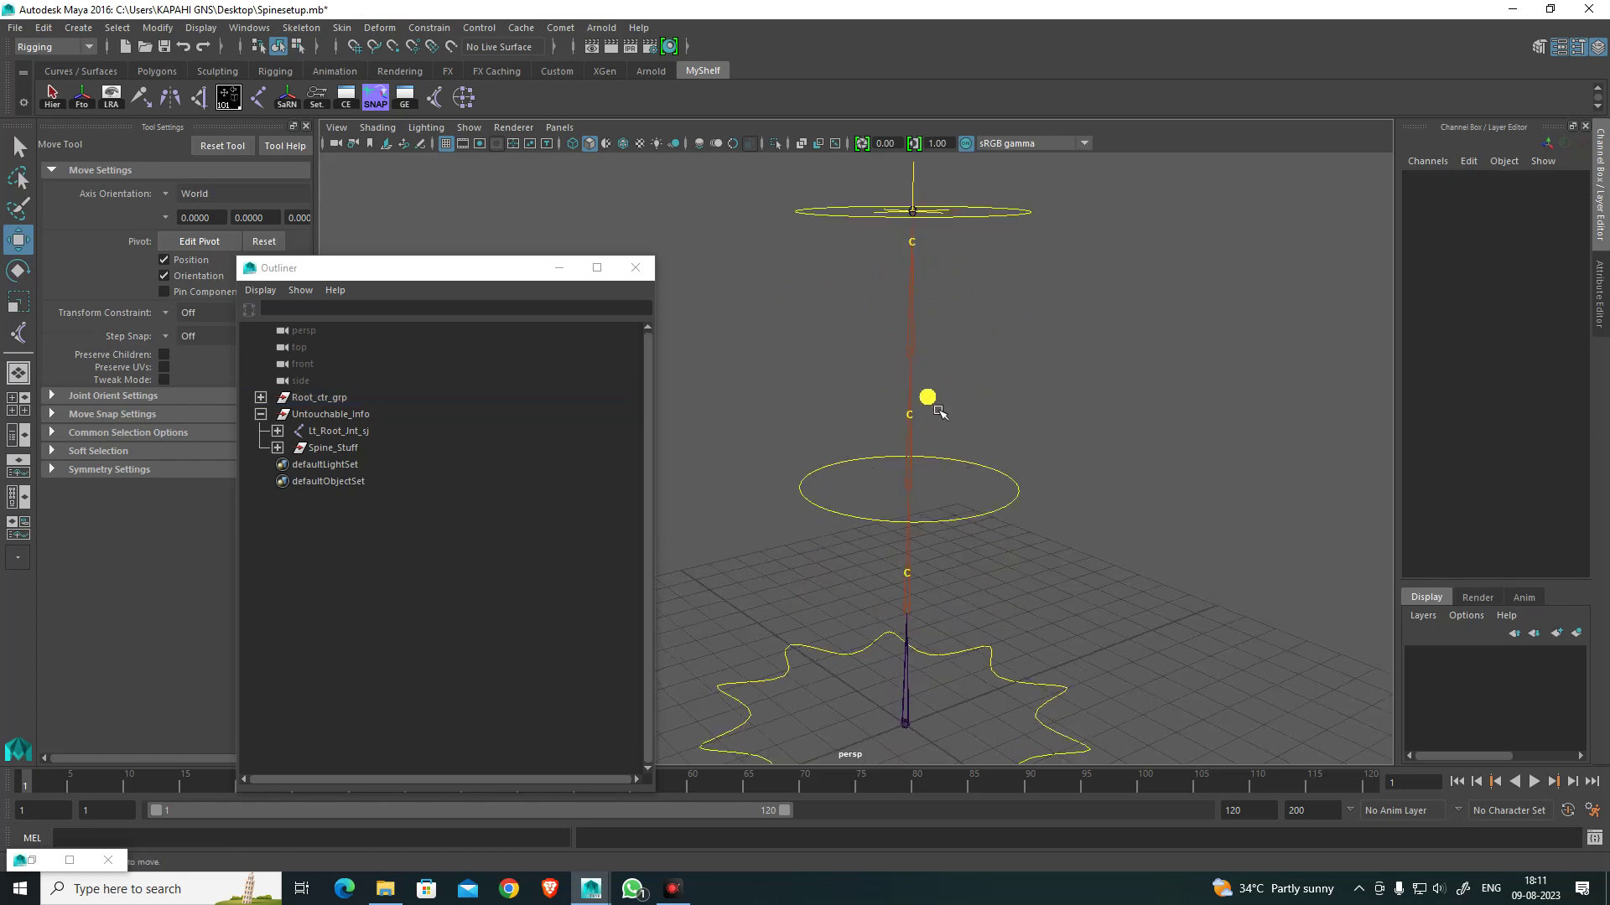
left_click(918, 355)
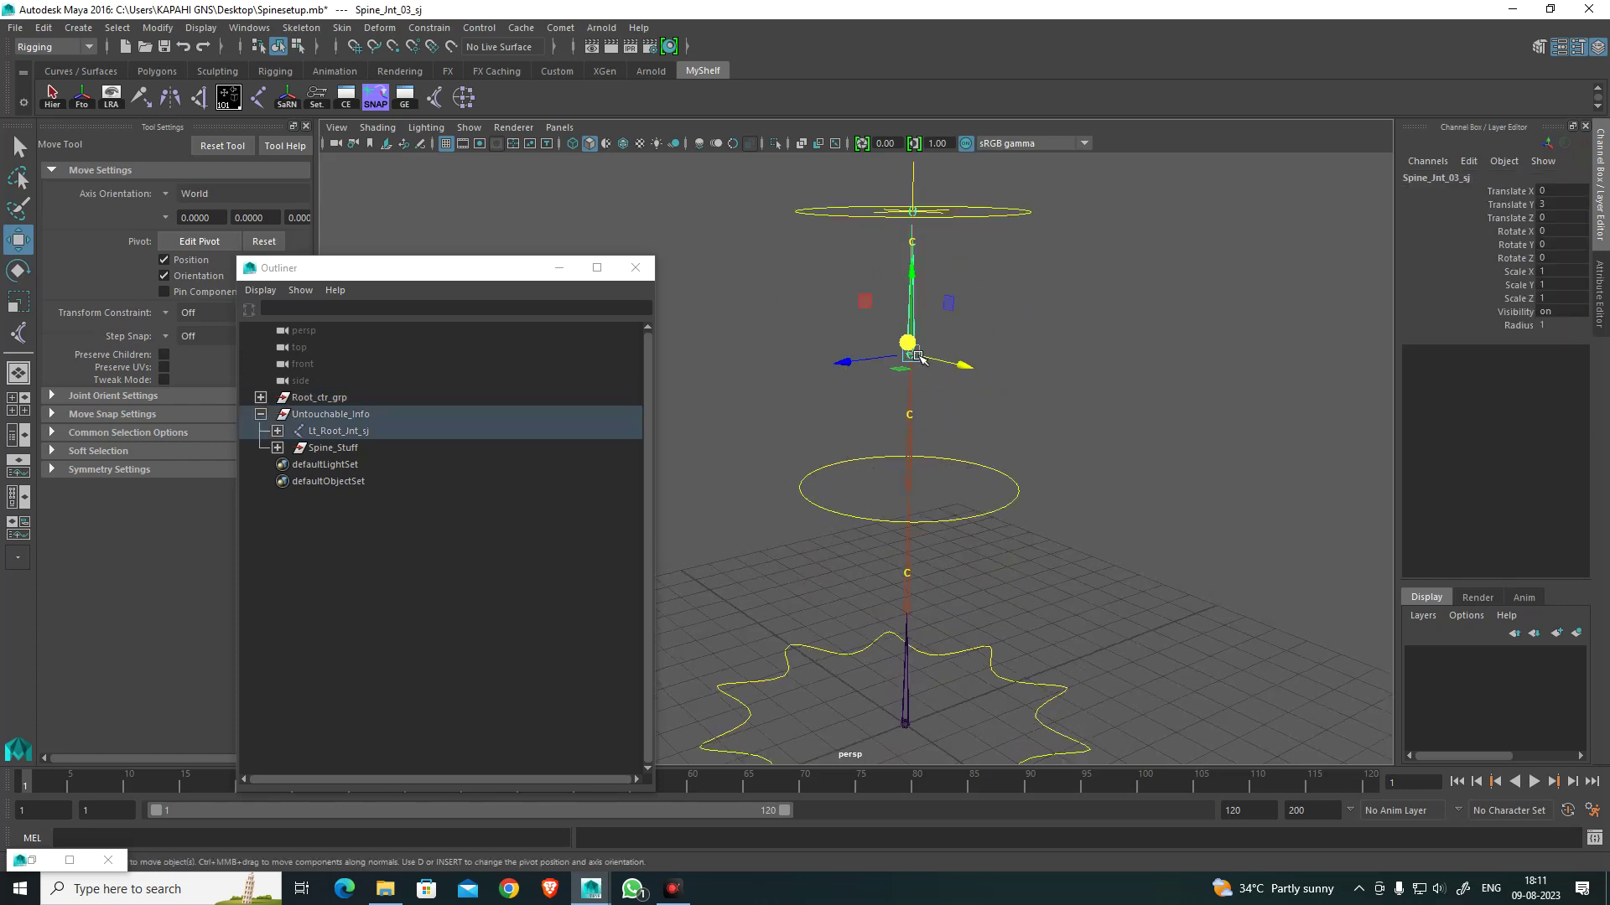
scroll(906, 466, "up", 3)
middle_click_drag(924, 549, 939, 455, "alt")
left_click_drag(939, 455, 962, 489, "alt")
left_click(913, 469)
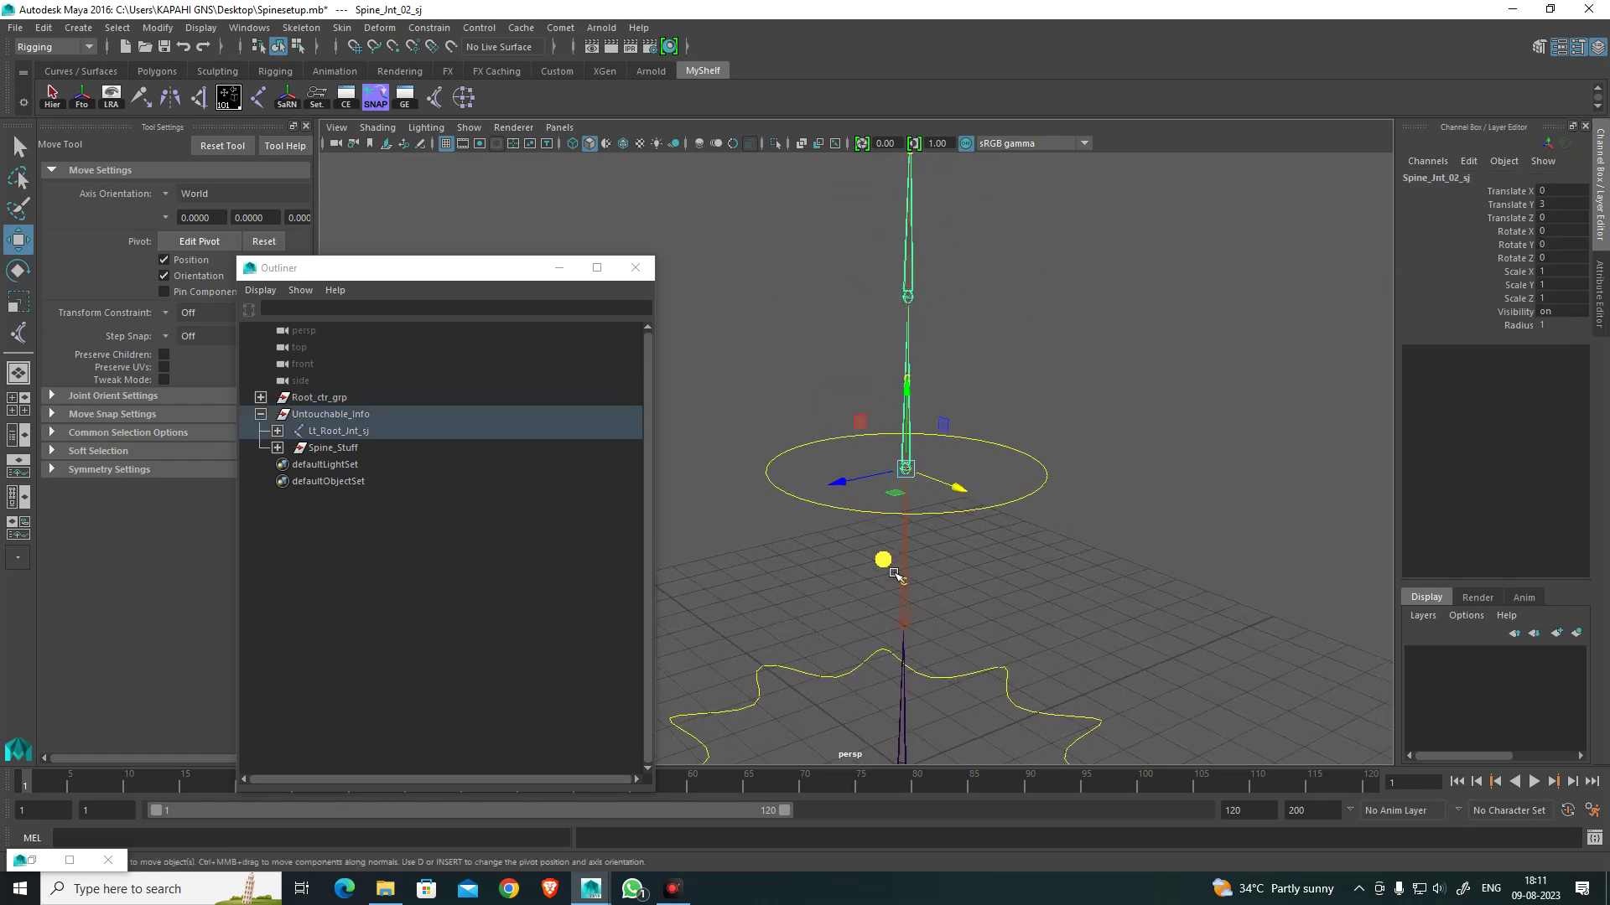
left_click(903, 625)
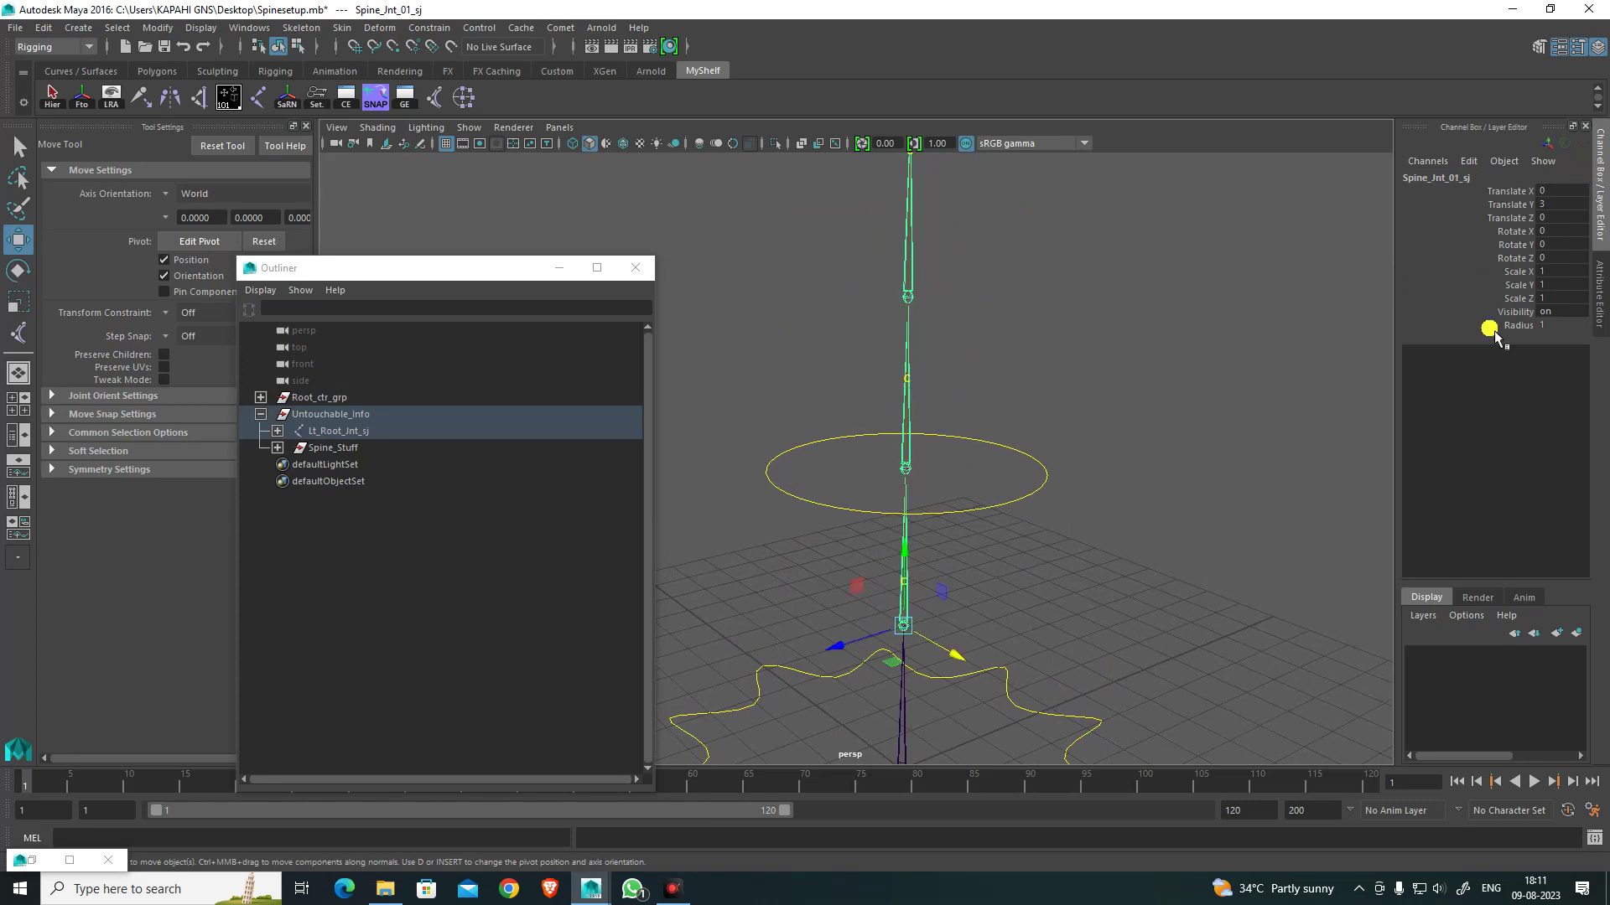
Step: Clear the joint selection and save the scene
scroll(1014, 576, "down", 5)
middle_click_drag(1011, 576, 1001, 503, "alt")
left_click(1083, 460)
key("ctrl+s")
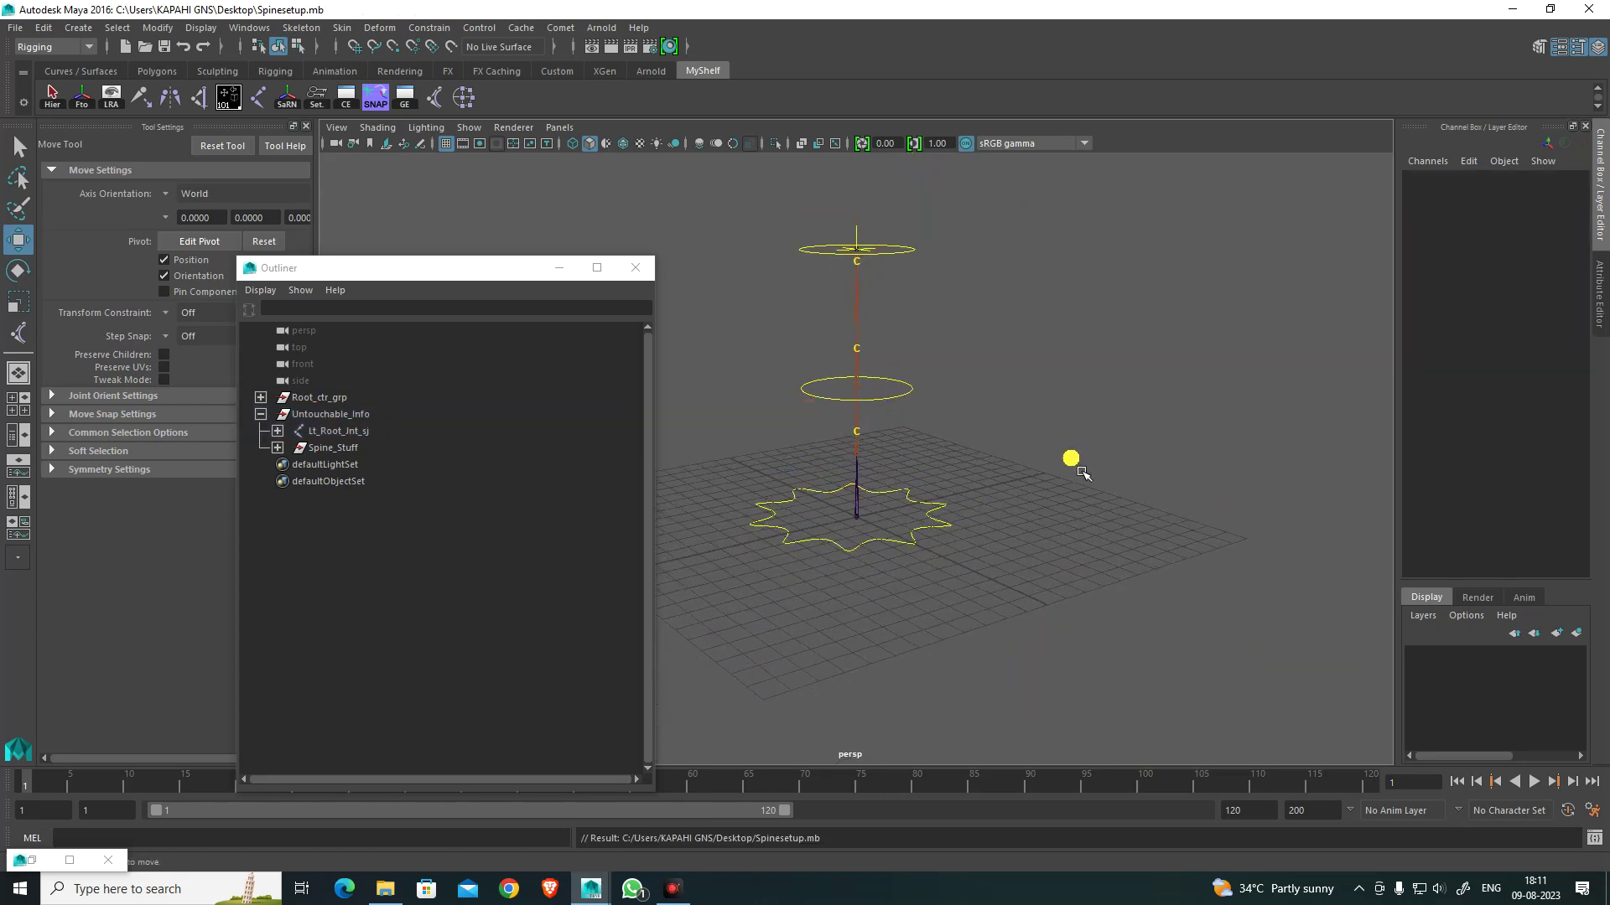
scroll(1020, 470, "up", 5)
middle_click_drag(989, 427, 995, 549, "alt")
left_click_drag(995, 549, 1056, 547, "alt")
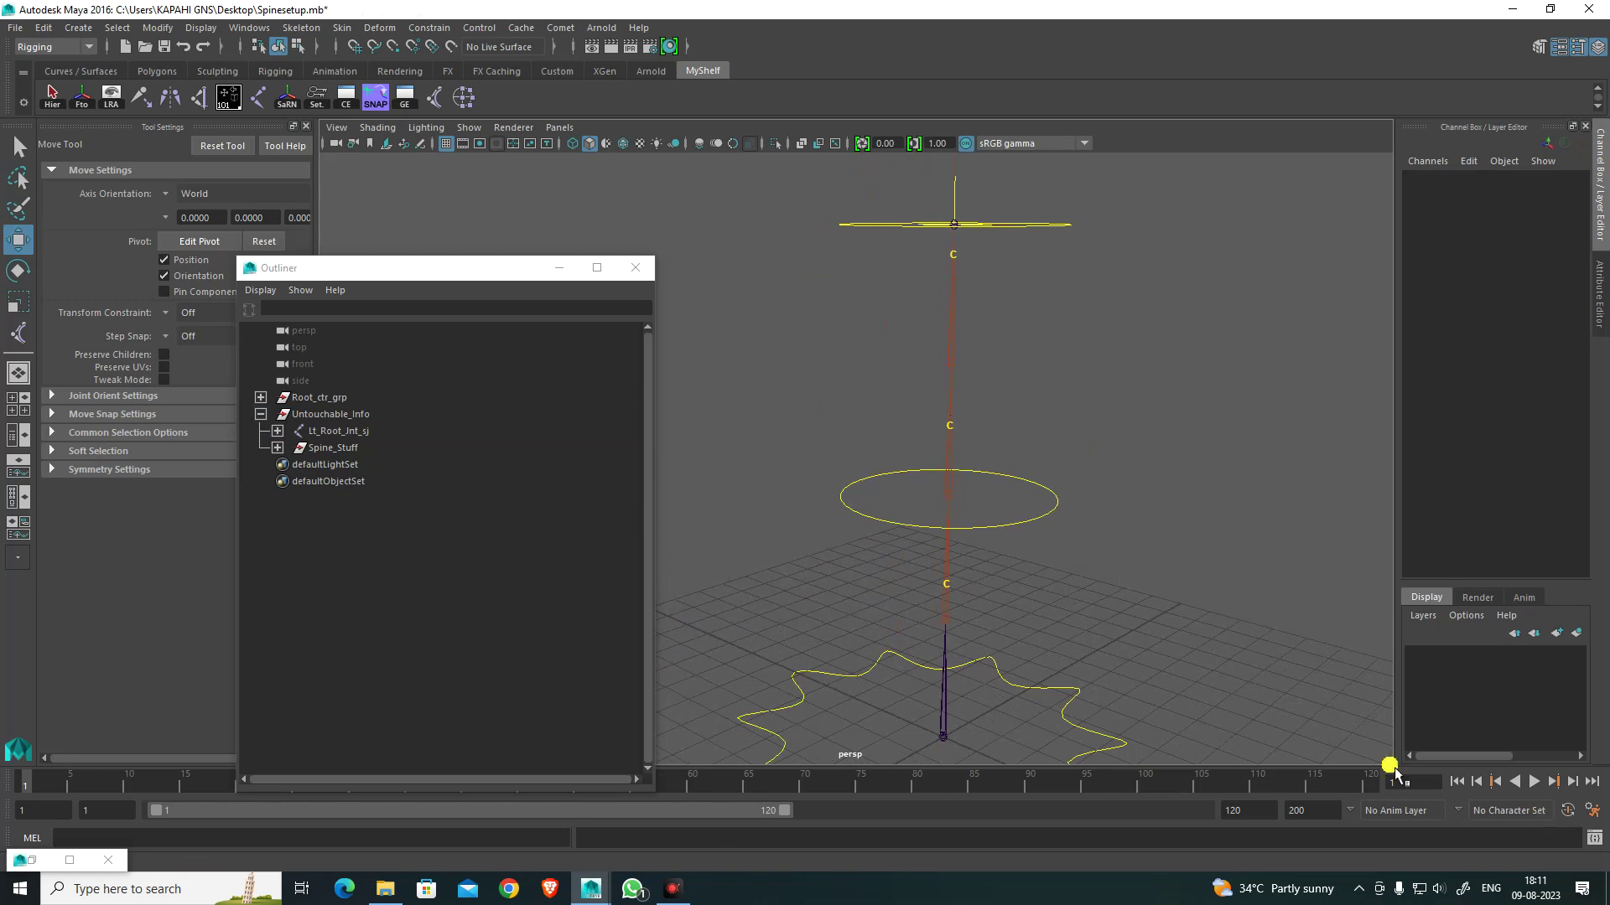
middle_click_drag(1007, 573, 1029, 549, "alt")
scroll(1037, 550, "down", 5)
left_click_drag(1043, 553, 983, 544, "alt")
middle_click_drag(1004, 548, 1400, 766, "alt")
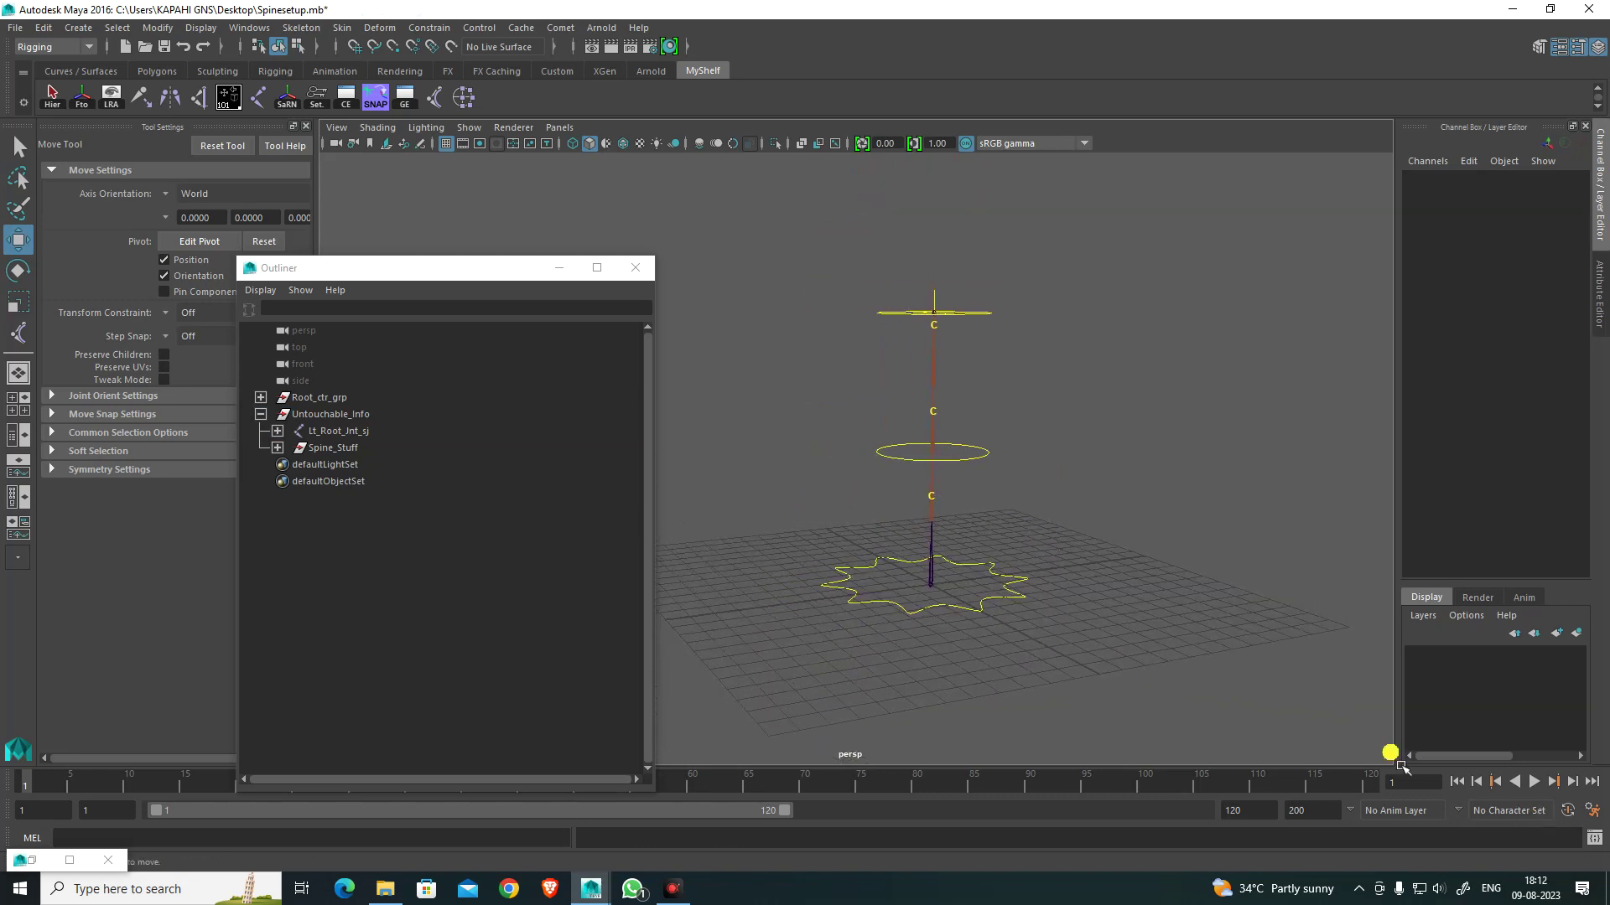